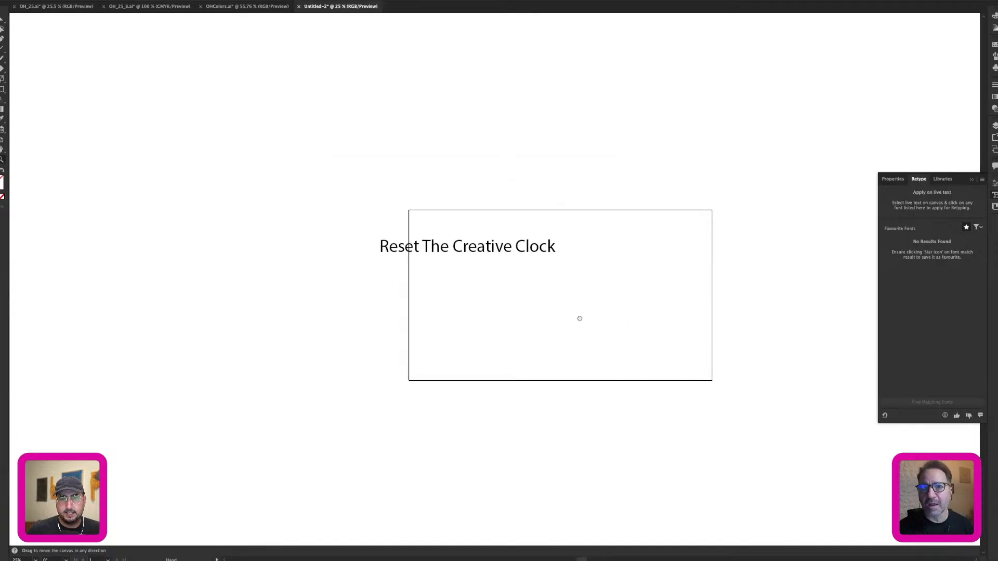
# Step: Move the "Reset The Creative Clock" text to the right so it sits within the artboard
pyautogui.press('v')
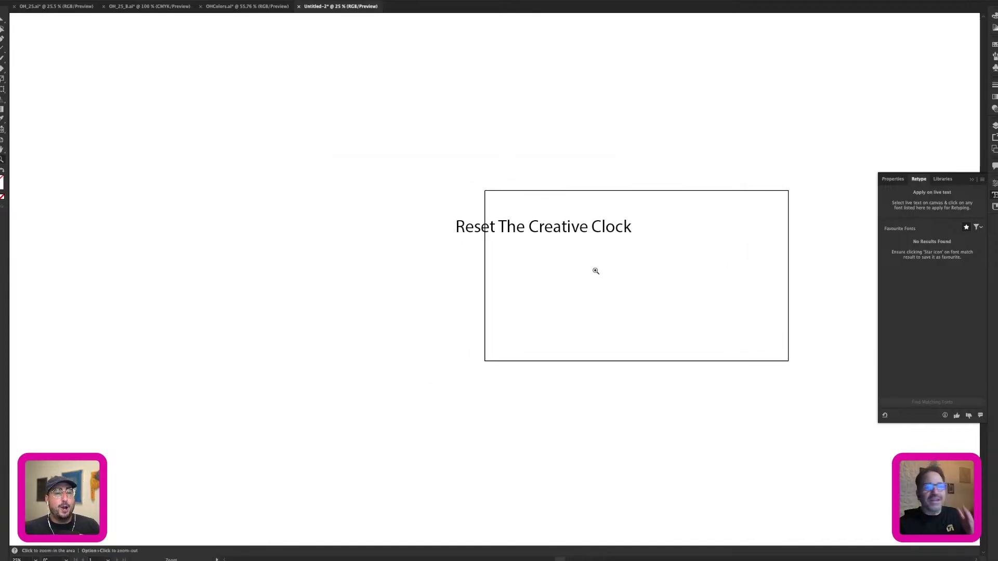
pyautogui.click(571, 234)
pyautogui.moveTo(570, 234); pyautogui.dragTo(645, 229)
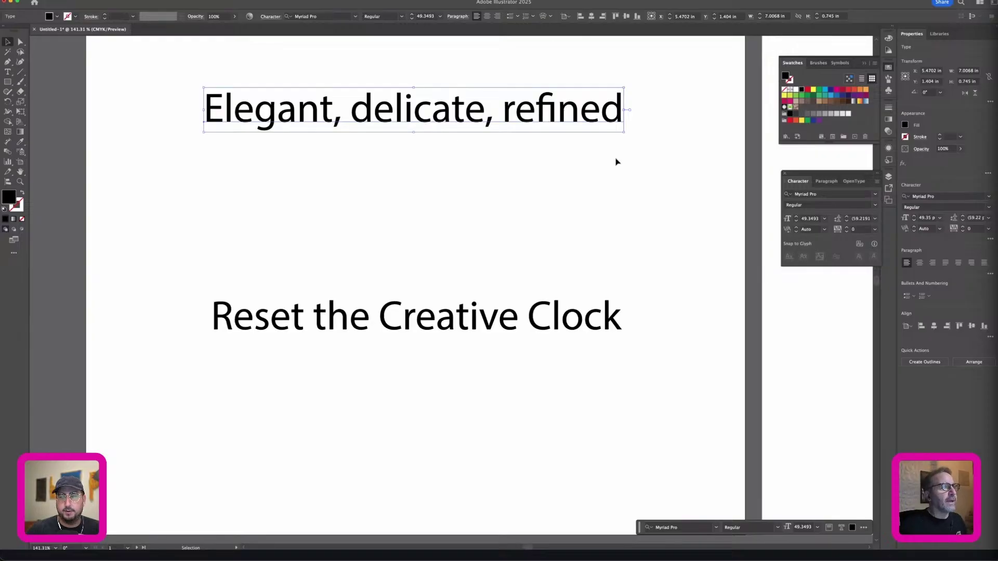
# Step: Shrink the "Elegant, delicate, refined" line and move the "Reset the Creative Clock" text lower on its artboard
pyautogui.moveTo(623, 134); pyautogui.dragTo(486, 77)
pyautogui.moveTo(465, 329); pyautogui.dragTo(390, 432)
pyautogui.doubleClick(474, 432)
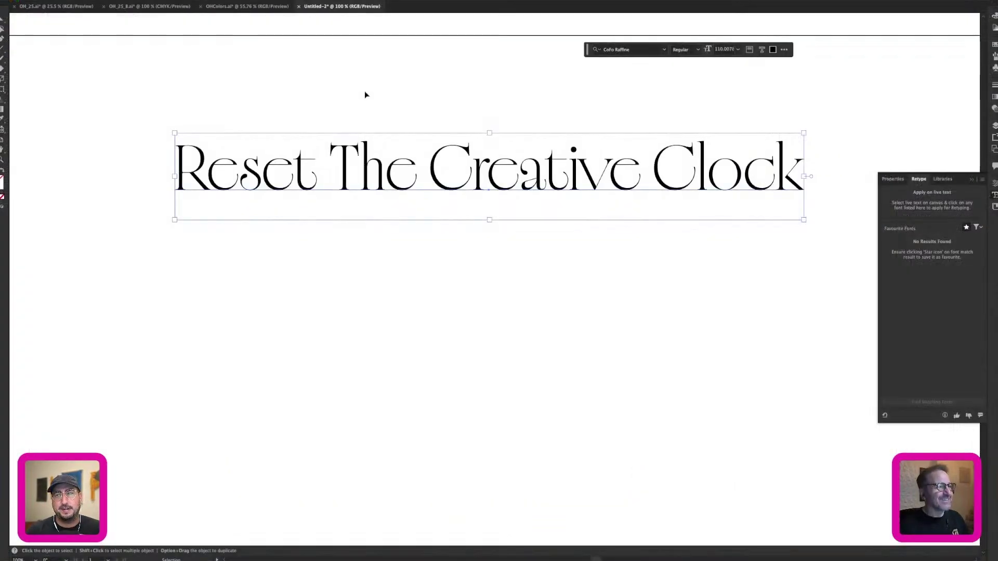
pyautogui.click(349, 102)
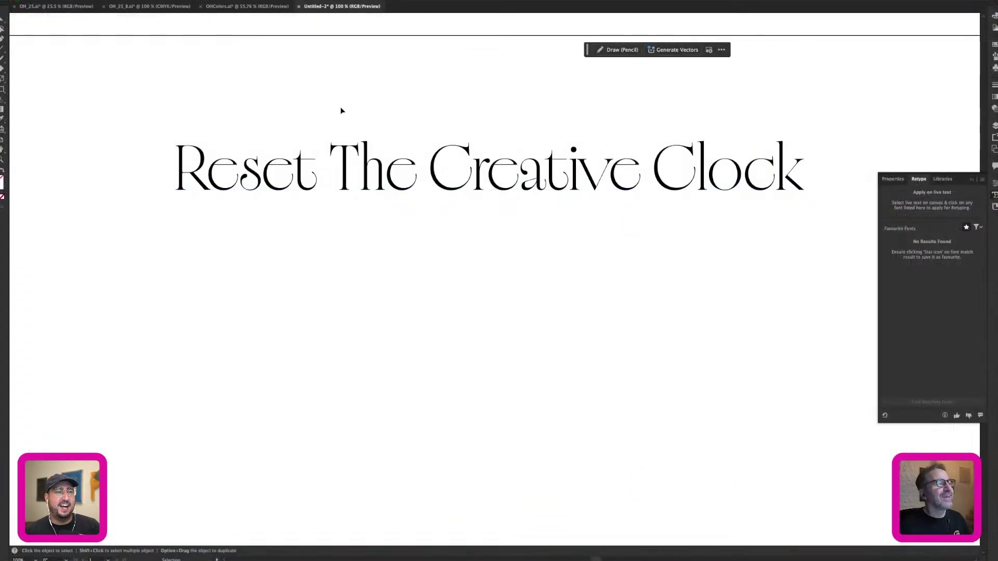
pyautogui.doubleClick(332, 148)
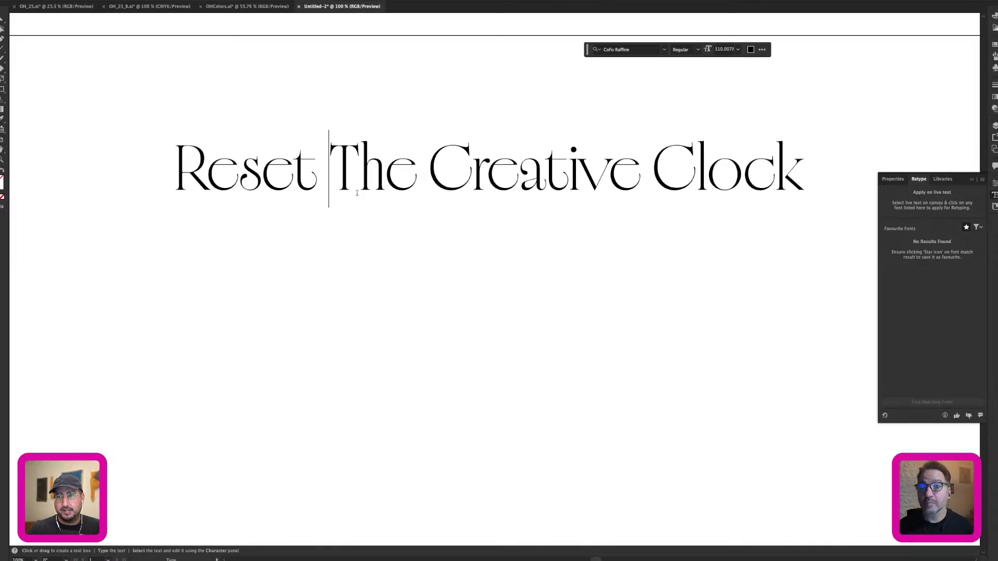
pyautogui.press('Escape')
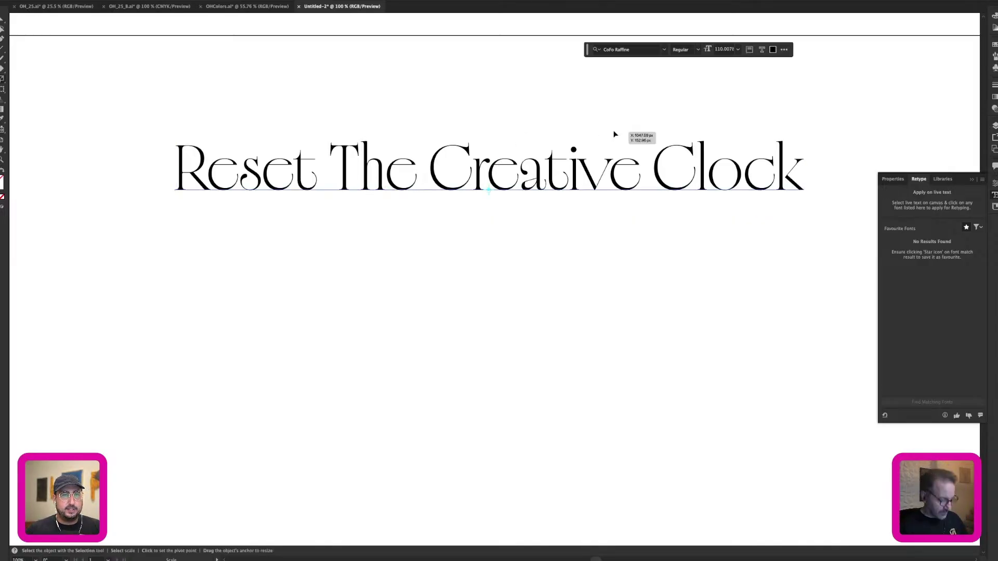
# Step: Scale the CoFo Raffine "Reset The Creative Clock" text up to about 195 pt
pyautogui.press('shift+super+a')
pyautogui.click(501, 173)
pyautogui.press('s')
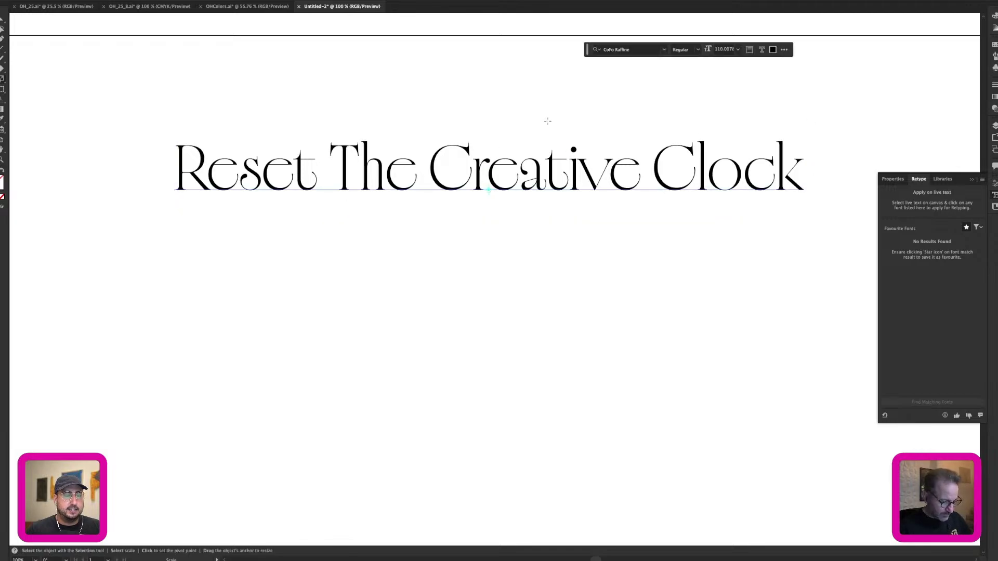
pyautogui.moveTo(545, 121); pyautogui.dragTo(620, 83)
pyautogui.keyDown('alt'); pyautogui.keyDown('super'); pyautogui.click(557, 194); pyautogui.keyUp('super'); pyautogui.keyUp('alt')
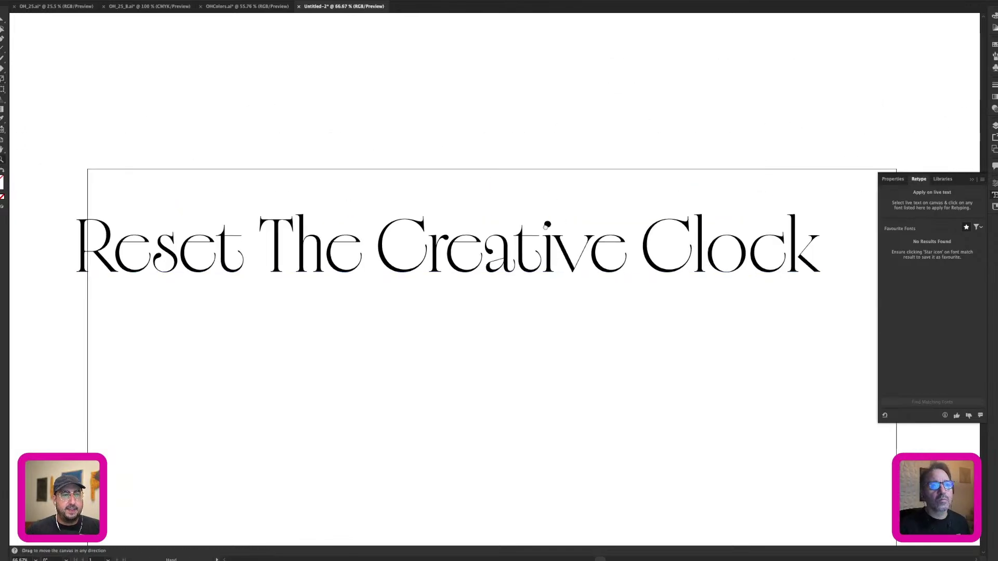
# Step: Break the title into two lines before "Creative", leaving "Reset The" on the first line
pyautogui.moveTo(432, 278); pyautogui.dragTo(391, 190)
pyautogui.moveTo(383, 179); pyautogui.dragTo(420, 160)
pyautogui.press('t')
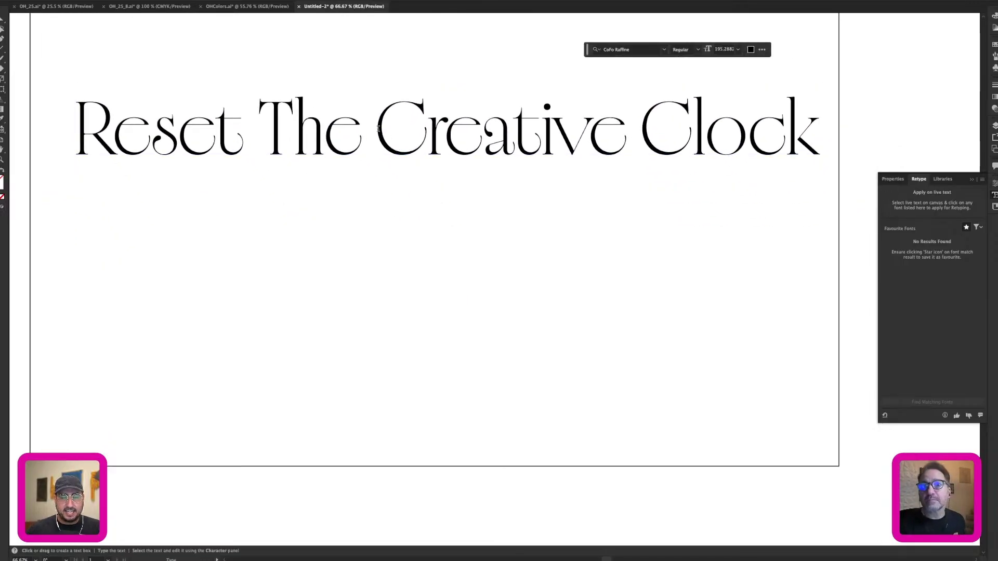
pyautogui.click(377, 129)
pyautogui.press('Return')
pyautogui.press('Escape')
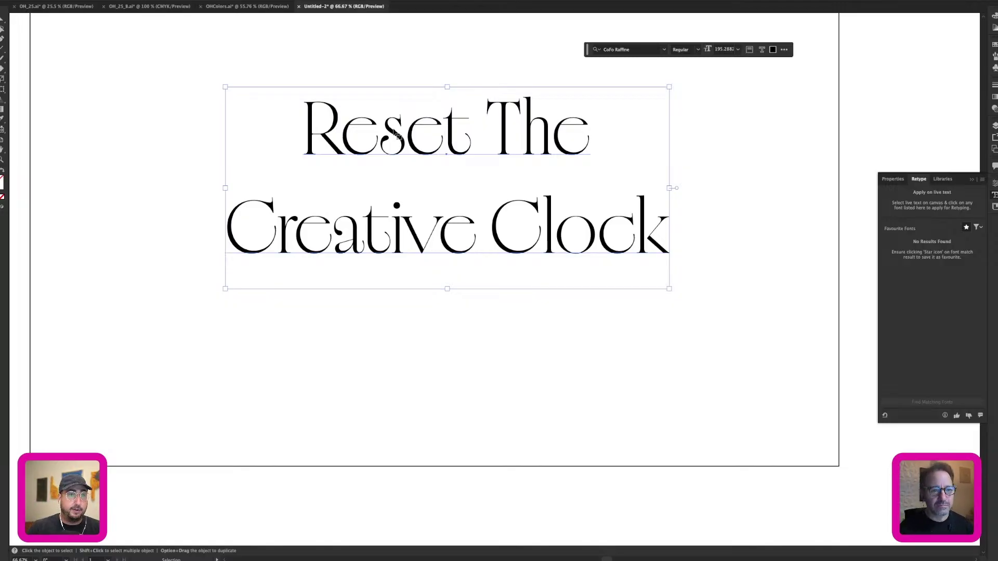
# Step: Duplicate the two-line title beside the artboard and convert the original to outlines
pyautogui.keyDown('alt'); pyautogui.moveTo(341, 131); pyautogui.dragTo(939, 112); pyautogui.keyUp('alt')
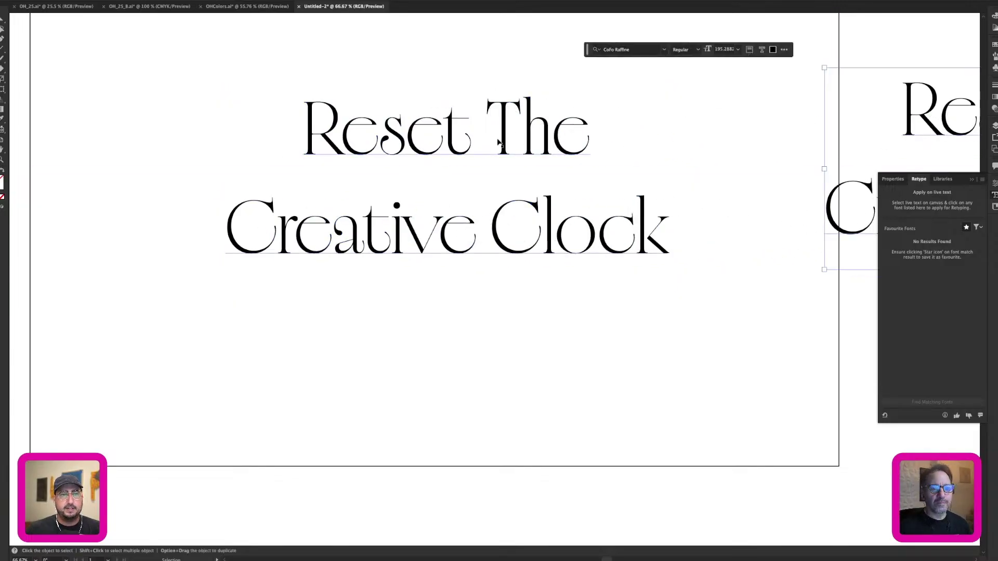
pyautogui.click(497, 142)
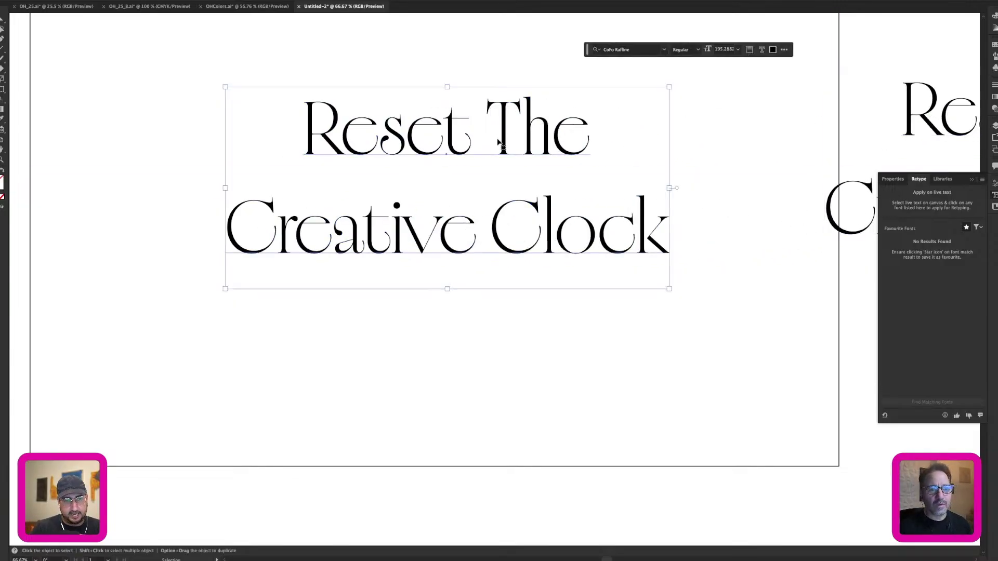
pyautogui.hscroll(3, 478, 142)
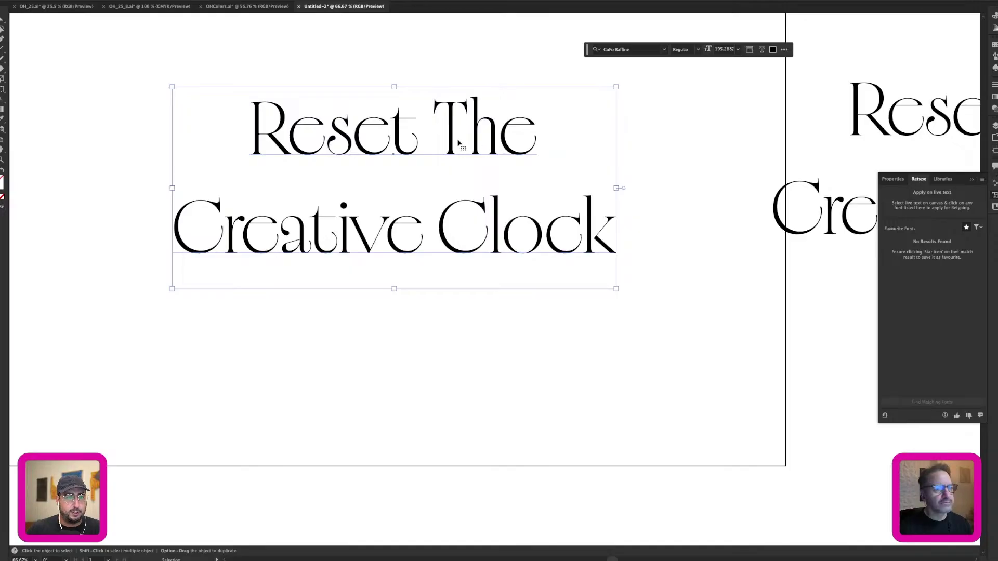
pyautogui.press('super+shift+o')
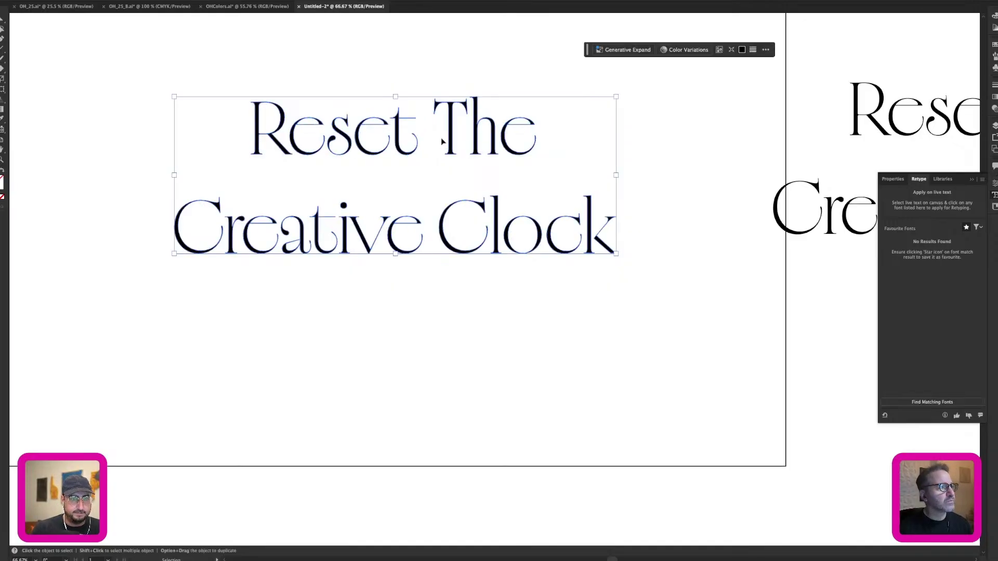
# Step: Isolate the outlined title and move "The" down and left so its T tucks into the t of "Reset"
pyautogui.keyDown('super'); pyautogui.click(358, 158); pyautogui.keyUp('super')
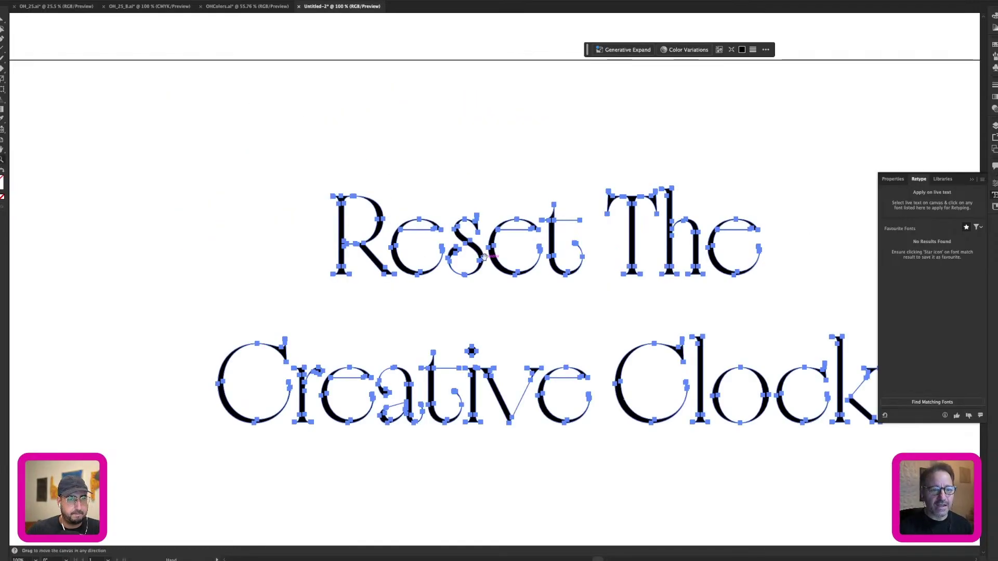
pyautogui.moveTo(593, 263); pyautogui.dragTo(458, 193)
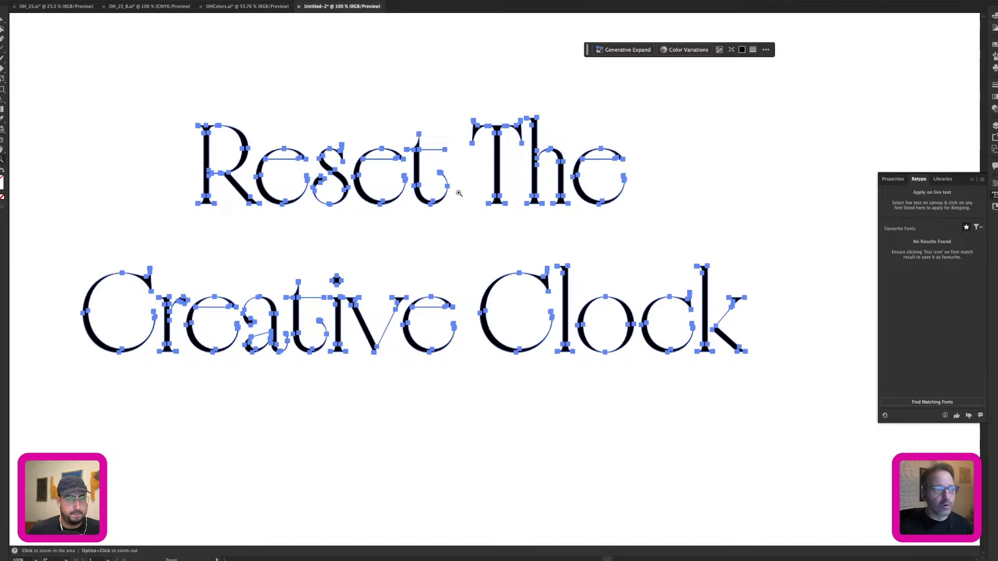
pyautogui.doubleClick(501, 136)
pyautogui.click(523, 139)
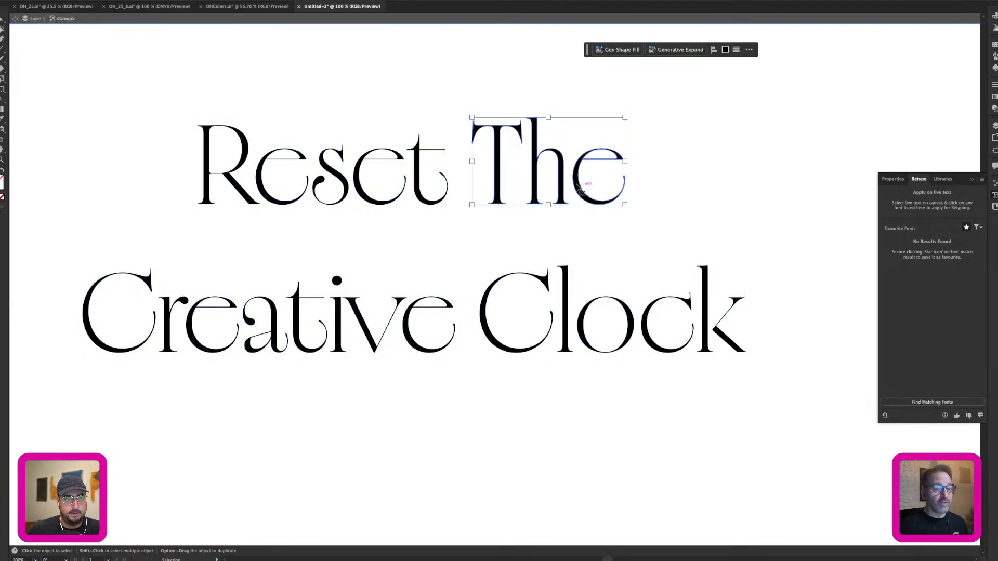
pyautogui.moveTo(565, 190); pyautogui.dragTo(530, 221)
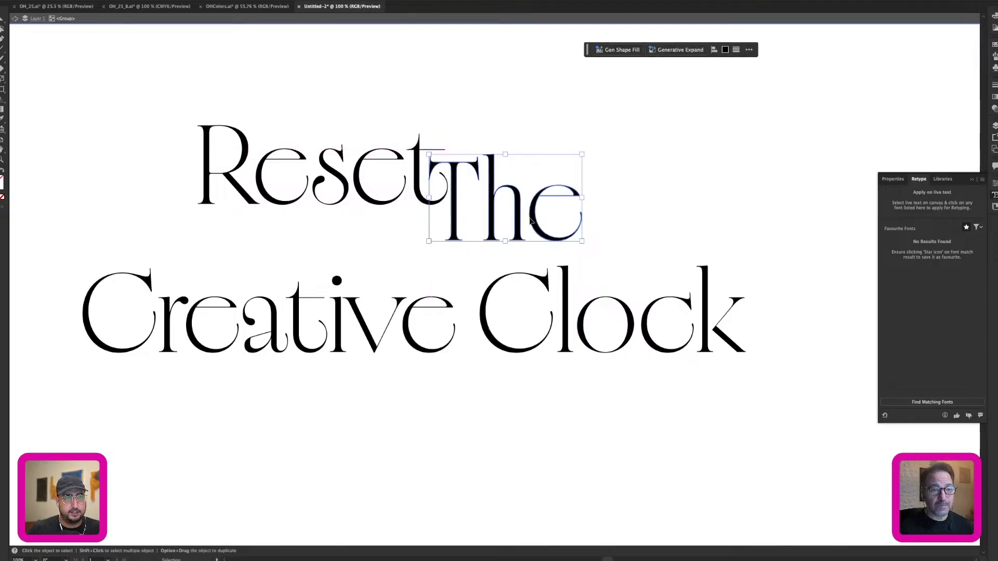
# Step: Nudge "The" in small increments, mainly upward, to fine-tune how its T interlocks with the t of "Reset"
pyautogui.press('Up')
pyautogui.press('Up')
pyautogui.press('Up')
pyautogui.press('Right')
pyautogui.press('Right')
pyautogui.press('Right')
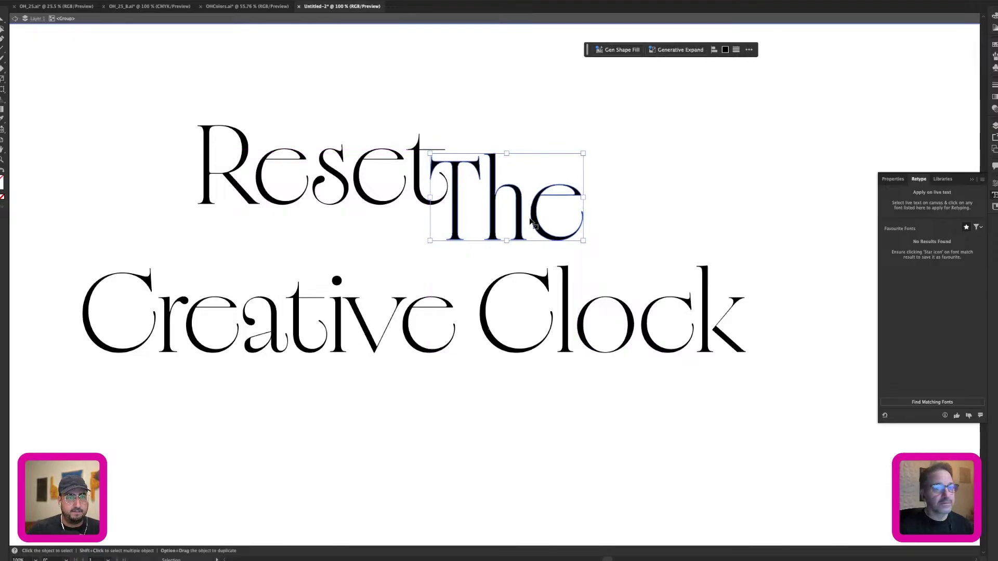
pyautogui.press('Left')
pyautogui.press('Left')
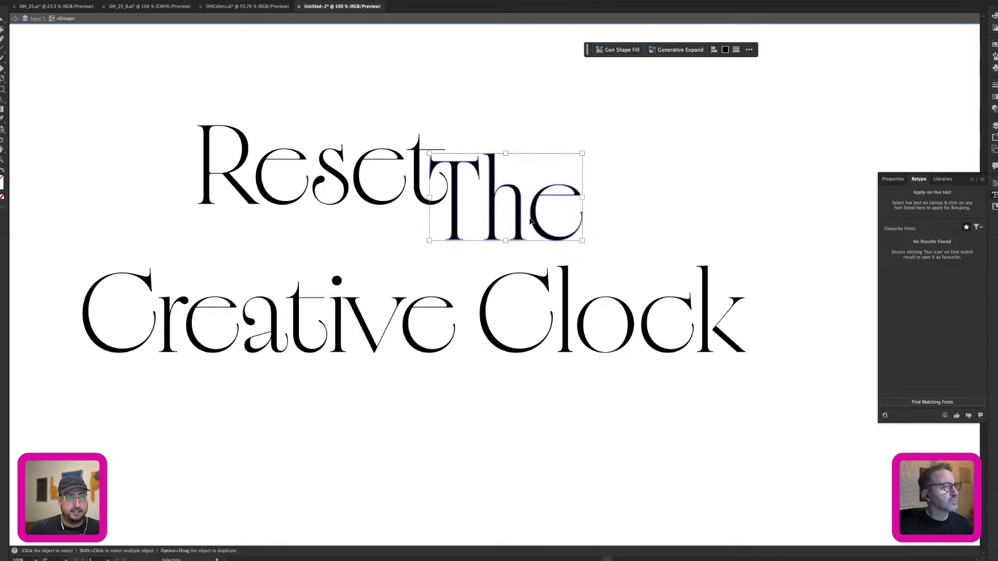
pyautogui.press('Up')
pyautogui.press('Up')
pyautogui.press('Up')
# Step: Lengthen the left arm of the T in "The" by shifting its left anchor points outward, and leave isolation mode
pyautogui.press('a')
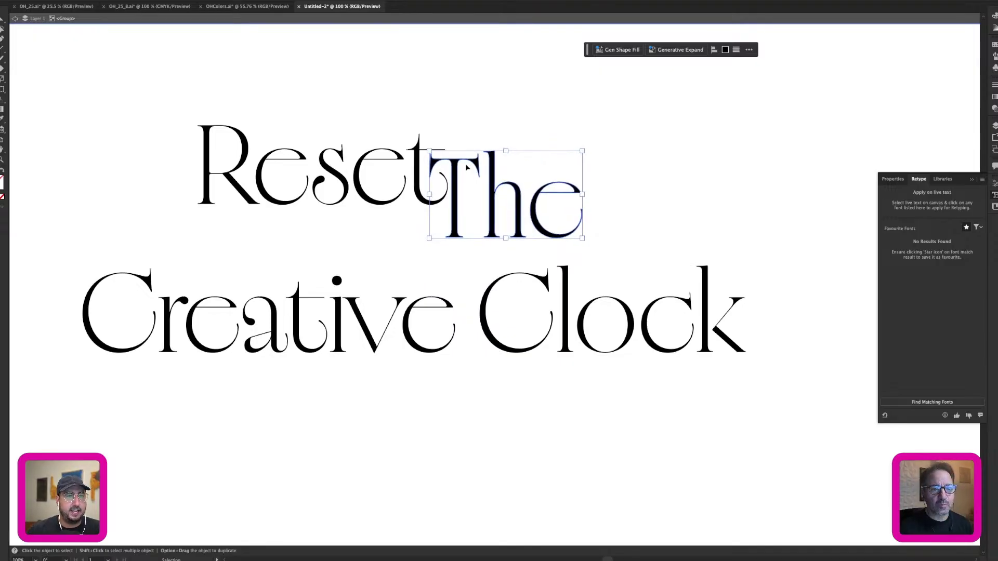
pyautogui.doubleClick(457, 166)
pyautogui.moveTo(416, 145); pyautogui.dragTo(501, 145)
pyautogui.press('z')
pyautogui.press('a')
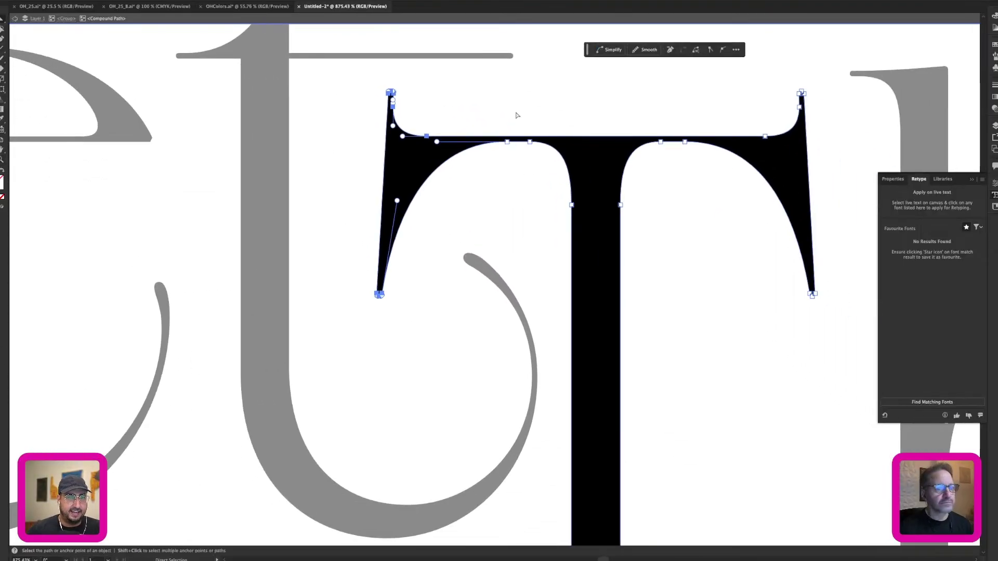
pyautogui.moveTo(516, 81); pyautogui.dragTo(288, 347)
pyautogui.press('Left')
pyautogui.press('Left')
pyautogui.press('Left')
pyautogui.press('Left')
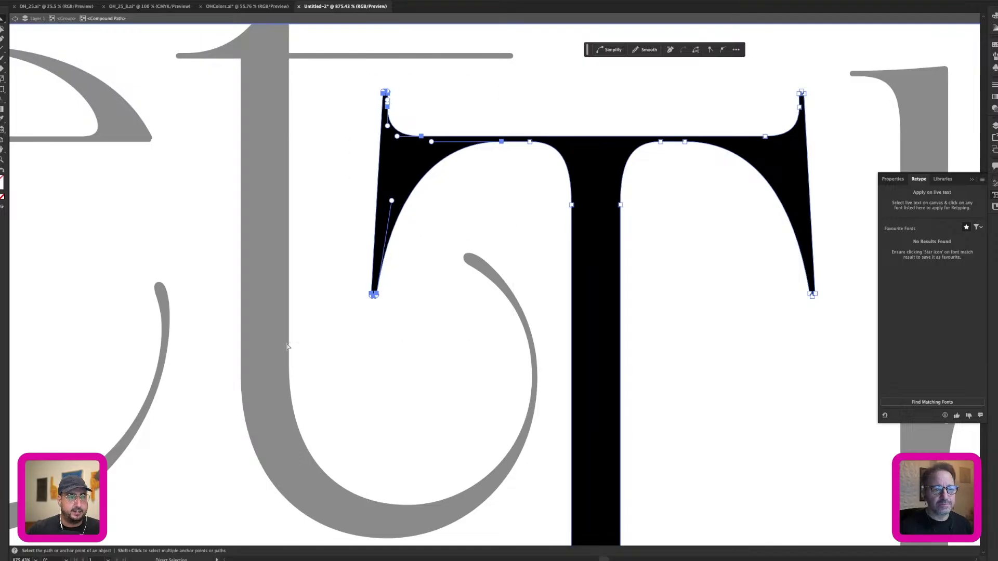
pyautogui.press('Right')
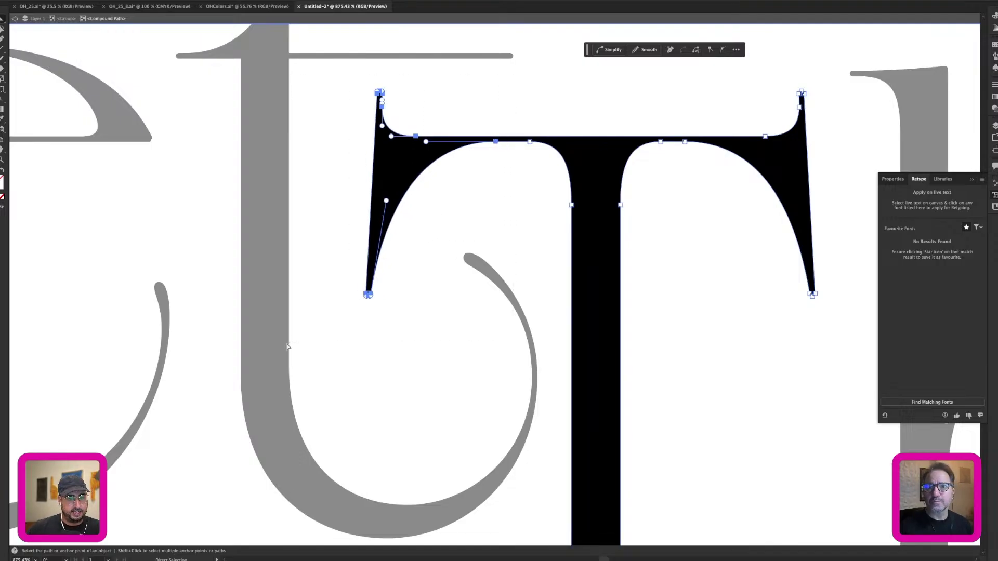
pyautogui.doubleClick(392, 336)
# Step: Isolate the outlined title group and select the word "Creative" on its second line
pyautogui.press('z')
pyautogui.keyDown('alt'); pyautogui.click(447, 297); pyautogui.keyUp('alt')
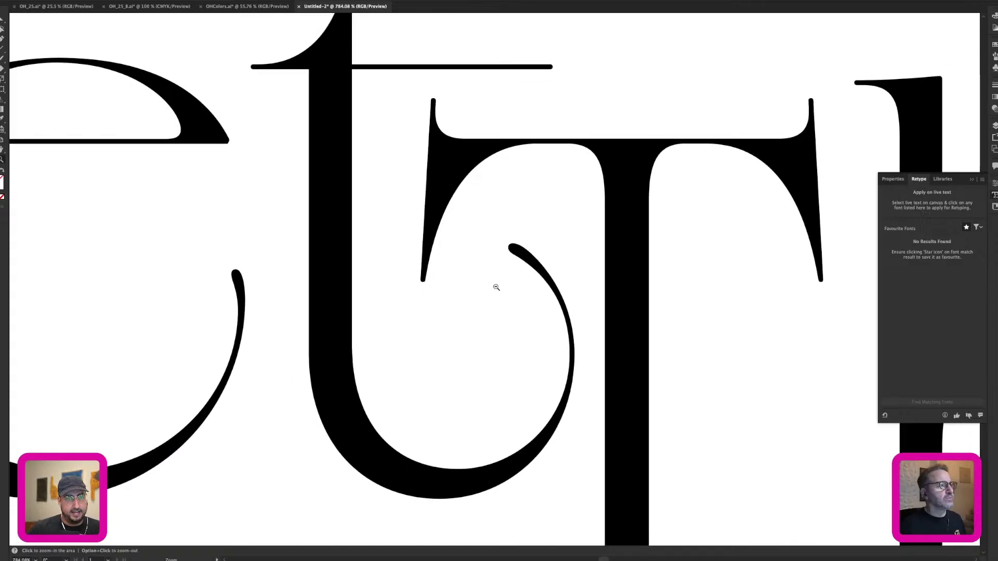
pyautogui.scroll(-5, 496, 288)
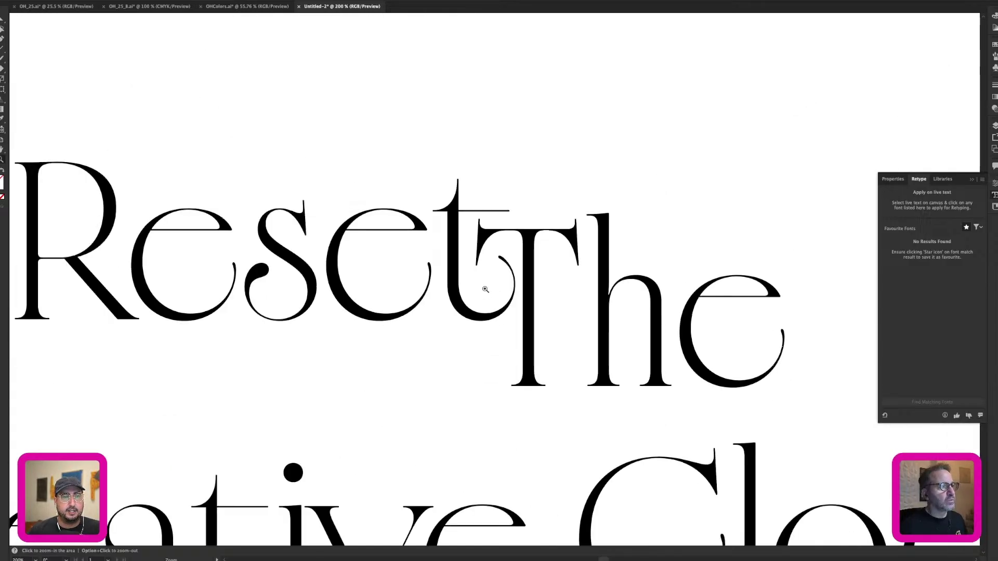
pyautogui.scroll(-2, 485, 289)
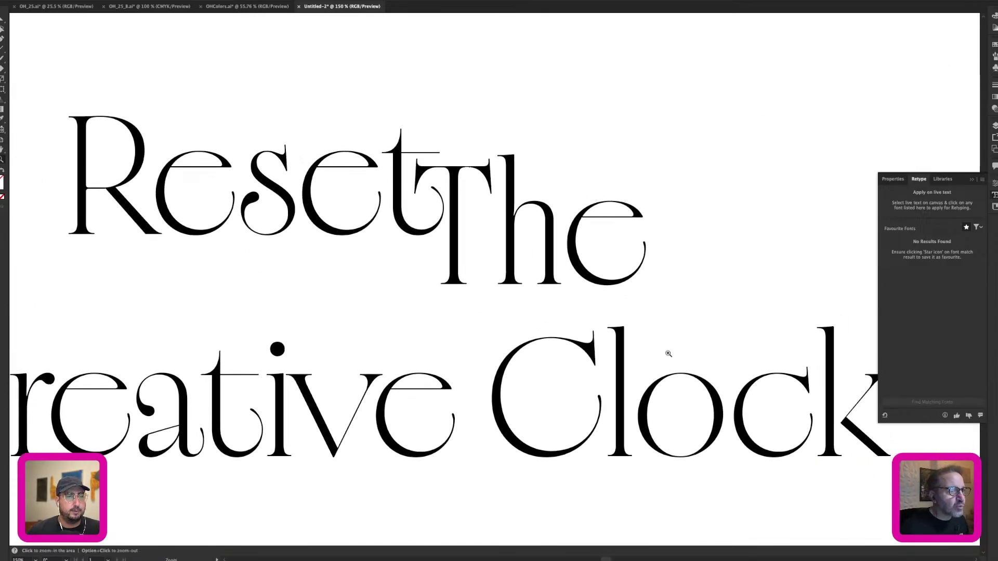
pyautogui.moveTo(423, 352); pyautogui.dragTo(570, 287)
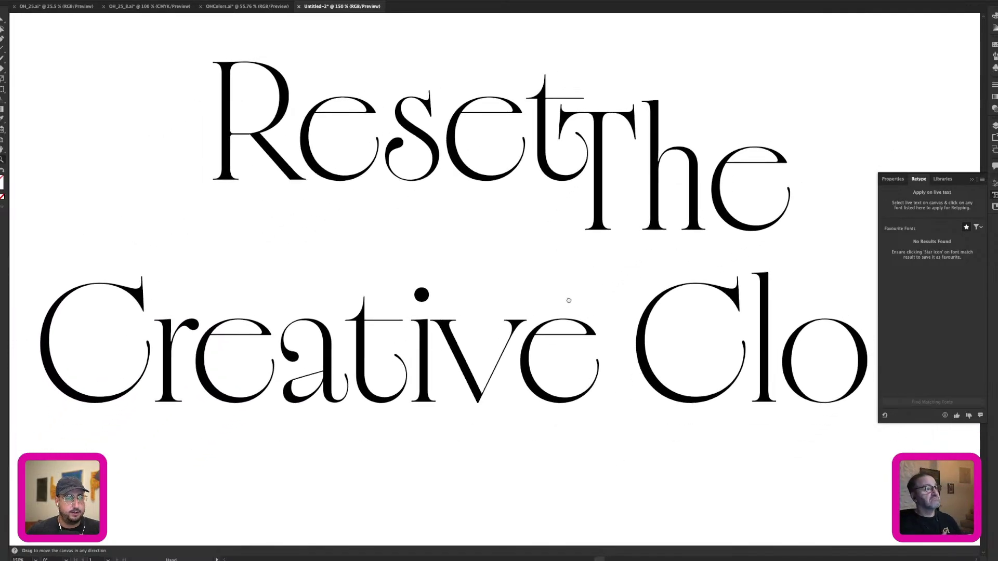
pyautogui.click(140, 287)
pyautogui.doubleClick(141, 299)
pyautogui.click(394, 362)
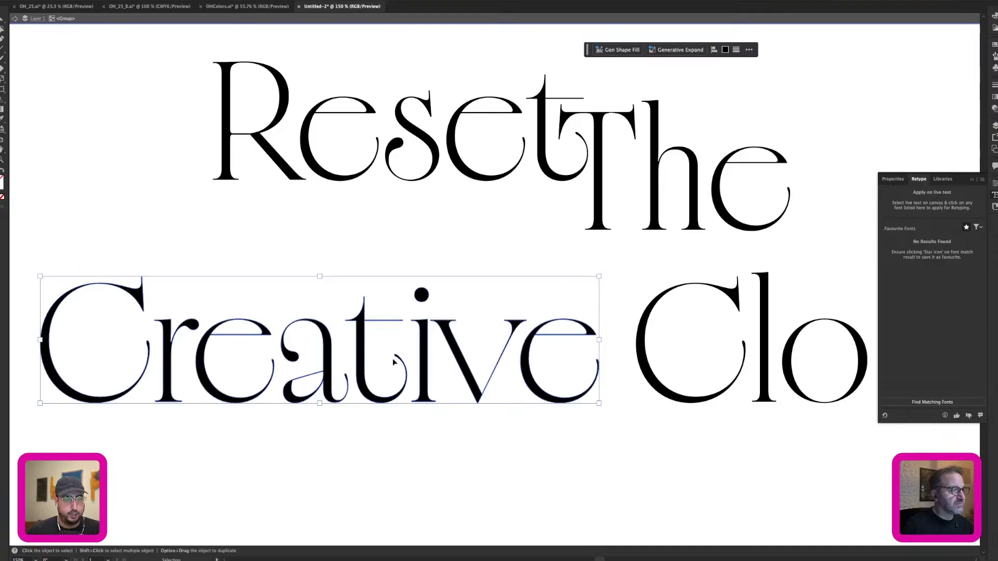
pyautogui.press('a')
pyautogui.hotkey('ctrl', '-')
pyautogui.moveTo(561, 341); pyautogui.dragTo(464, 290)
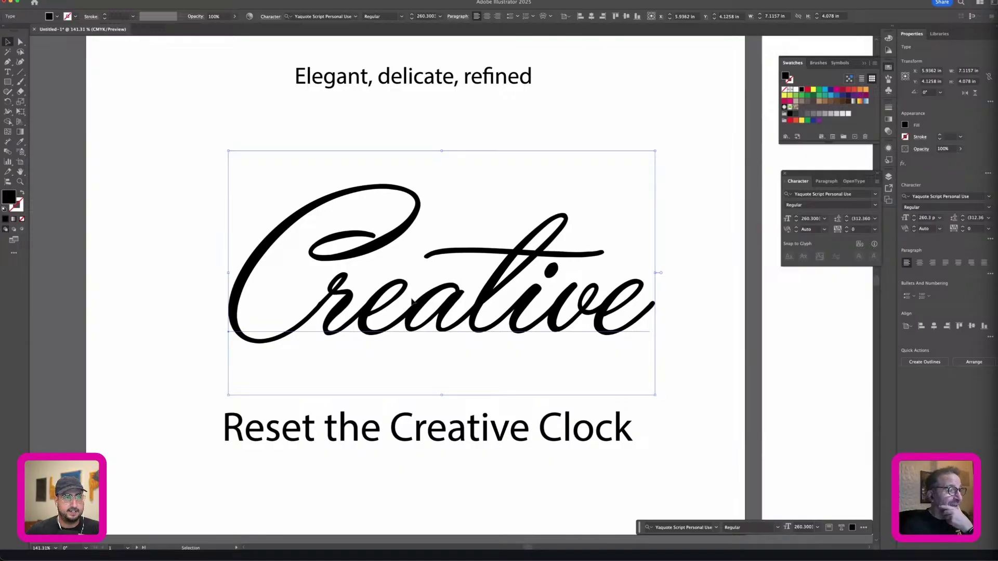
# Step: Shift the Yaquote Script "Creative" text slightly up and left between the two Myriad Pro lines, and deselect it
pyautogui.moveTo(415, 299); pyautogui.dragTo(412, 298)
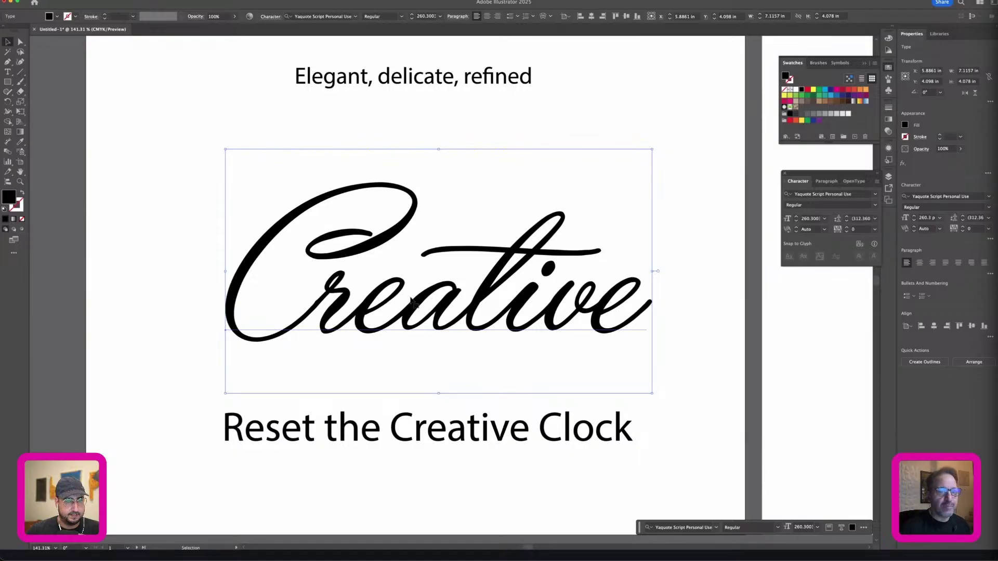
pyautogui.moveTo(417, 307); pyautogui.dragTo(411, 300)
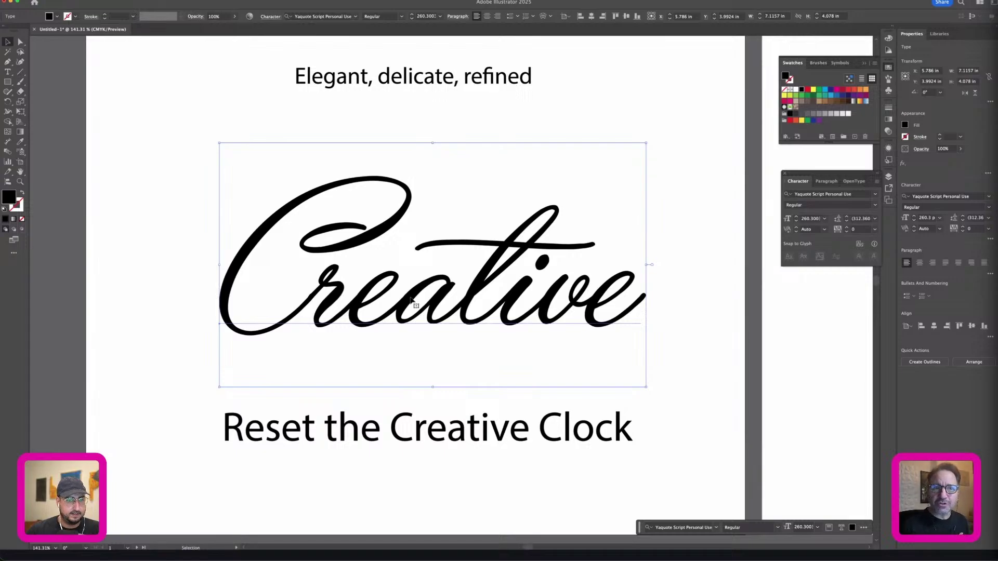
pyautogui.click(200, 326)
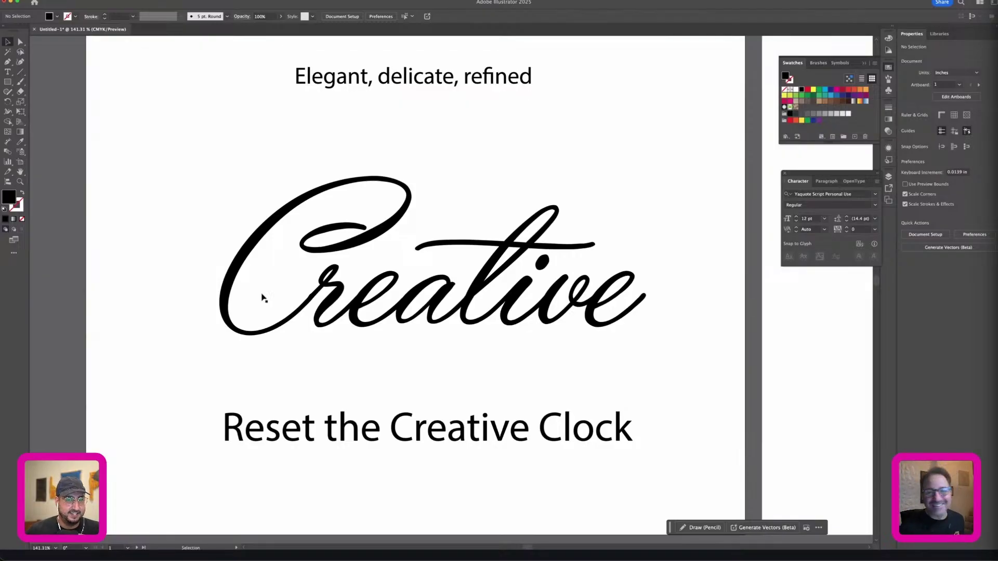
pyautogui.click(422, 304)
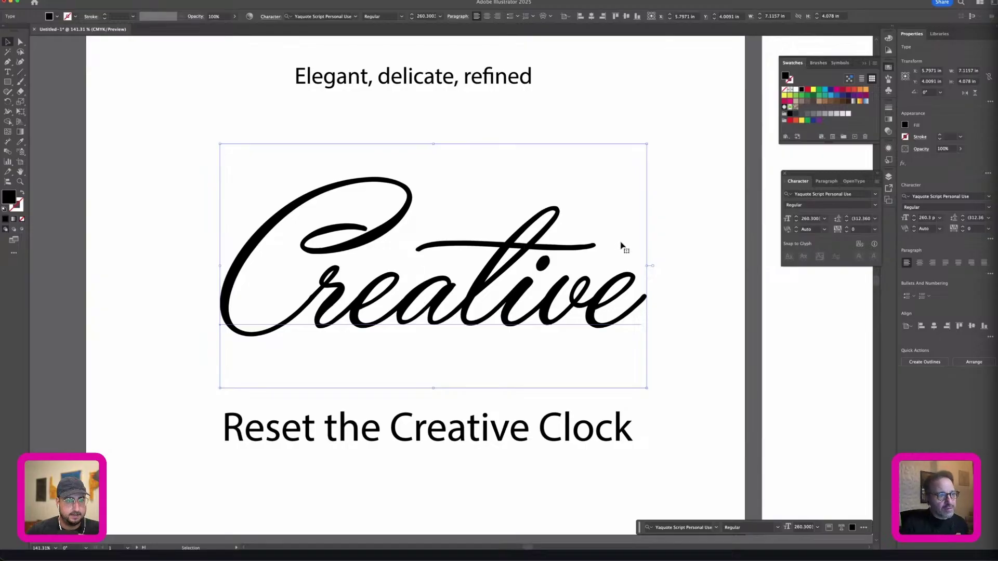
pyautogui.click(169, 291)
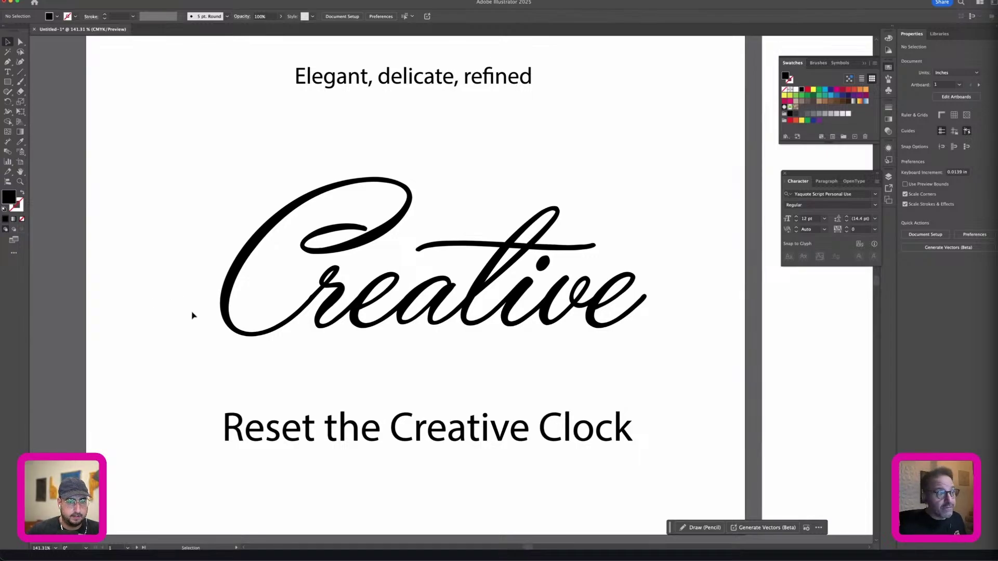
# Step: Convert the script "Creative" text to outlines, shift it slightly up and left, and unite its overlapping letters into one shape
pyautogui.click(261, 315)
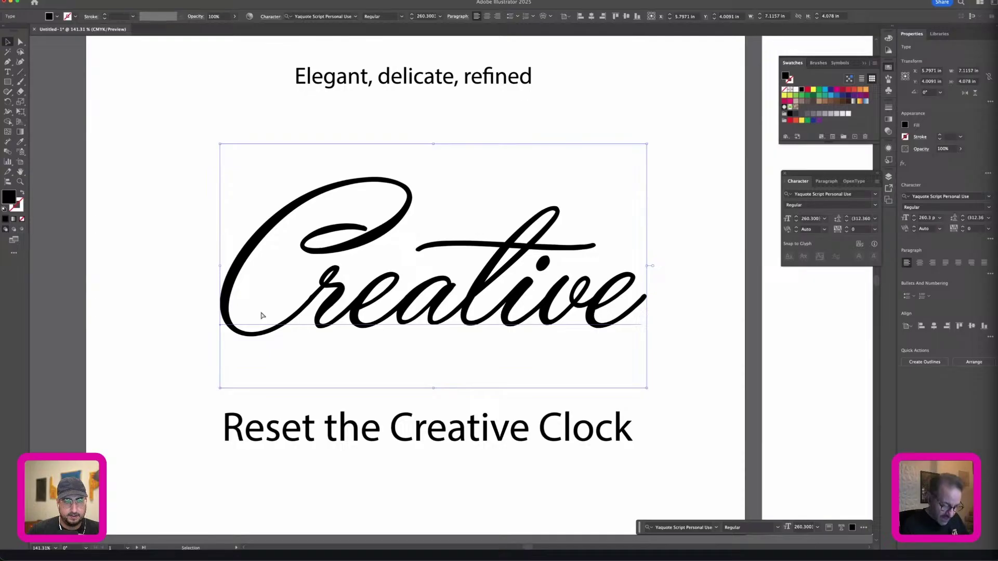
pyautogui.press('super+plus')
pyautogui.press('super+minus')
pyautogui.press('super+plus')
pyautogui.press('super+plus')
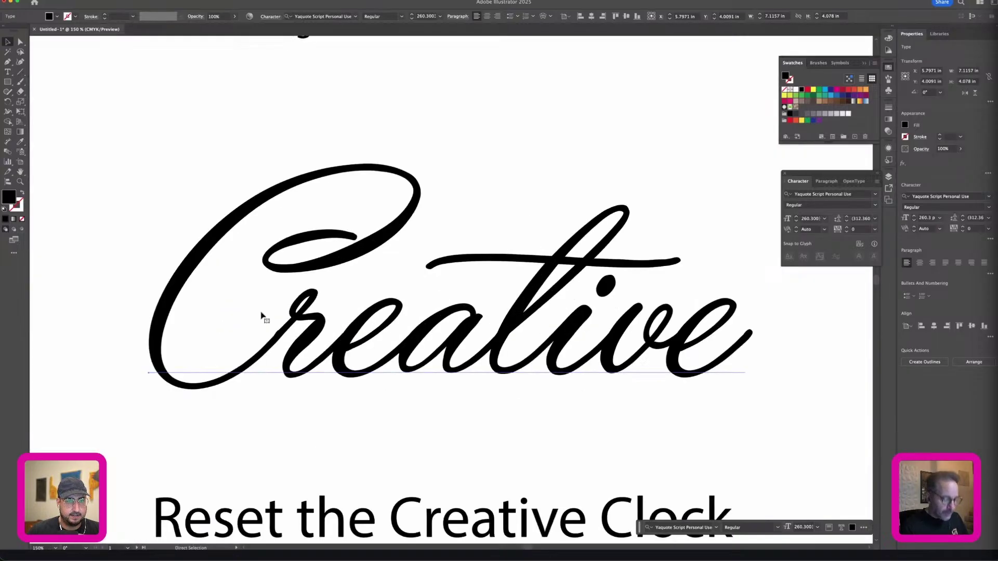
pyautogui.press('super+plus')
pyautogui.press('shift+super+o')
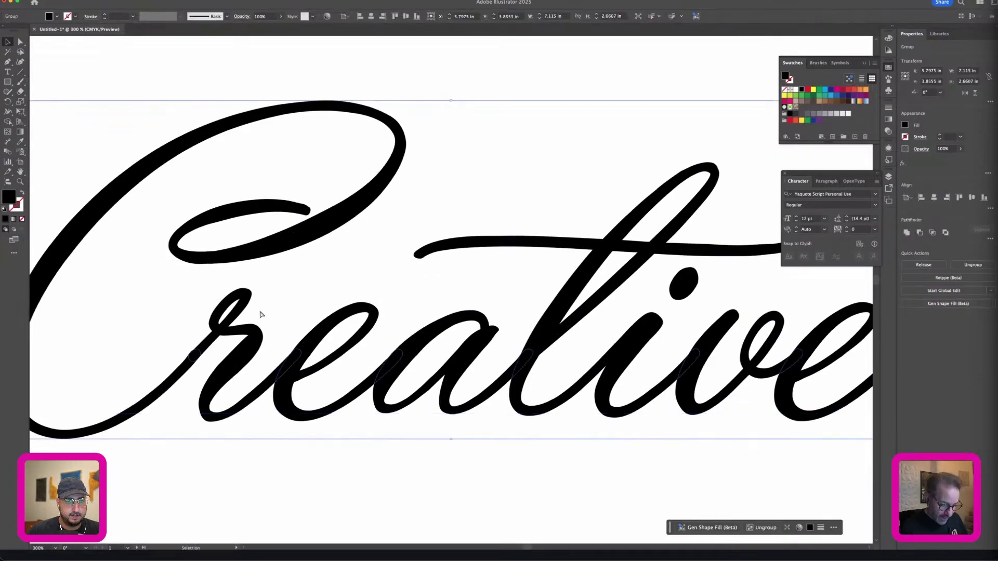
pyautogui.press('super+minus')
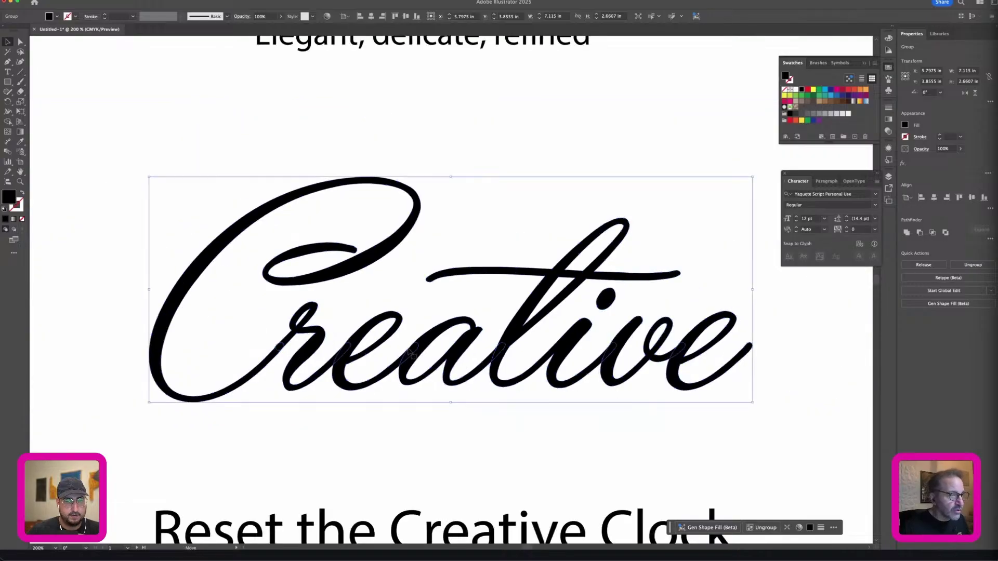
pyautogui.moveTo(415, 375); pyautogui.dragTo(412, 366)
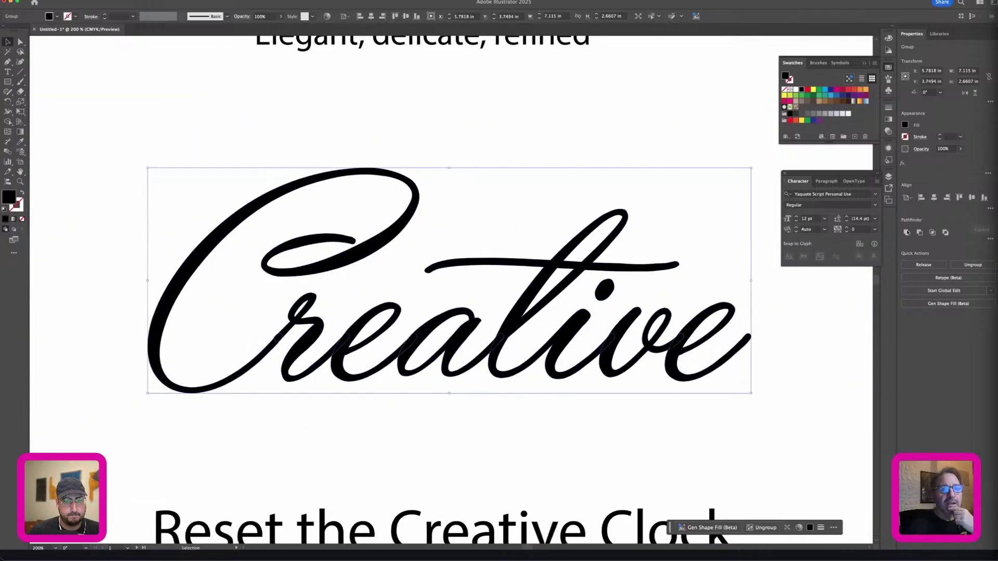
pyautogui.click(906, 232)
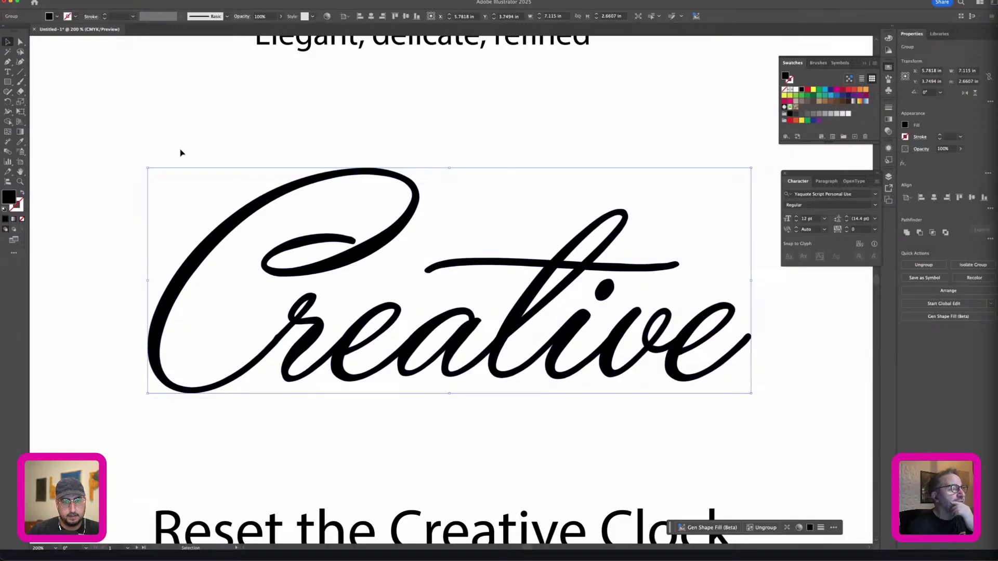
pyautogui.click(111, 0)
pyautogui.moveTo(98, 1)
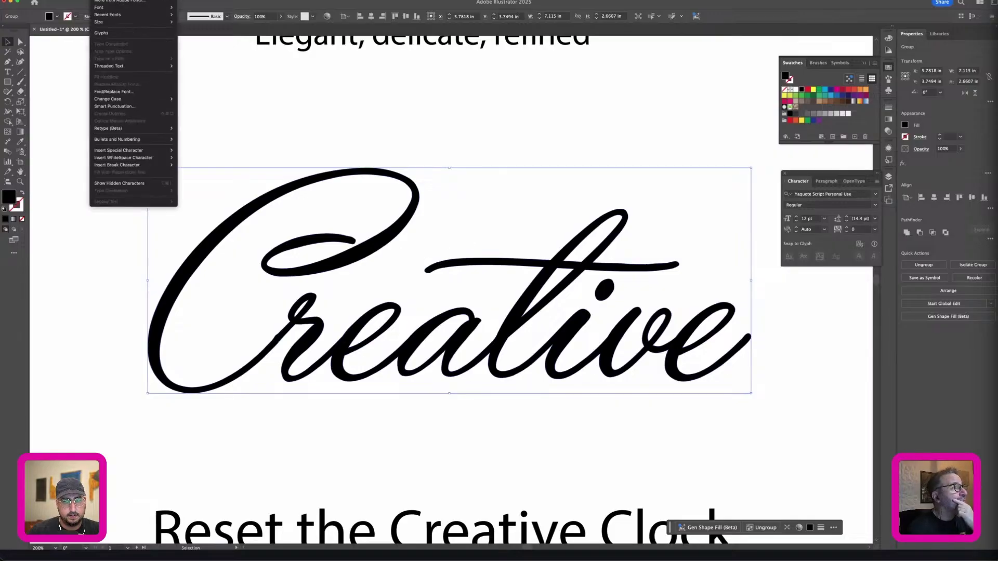
pyautogui.press('Escape')
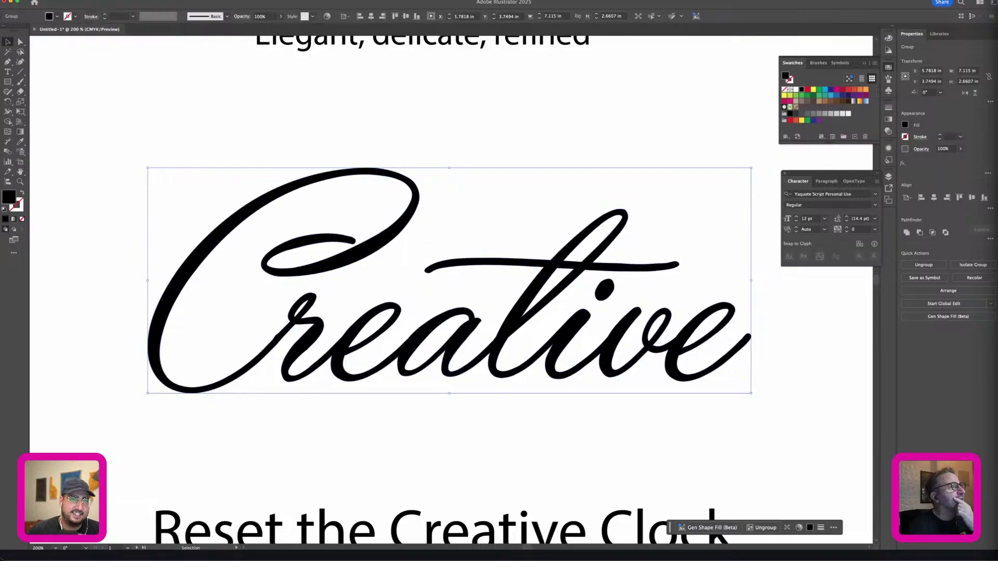
# Step: Open the Bristle Brush Library and enlarge its list to show more brushes
pyautogui.click(171, 0)
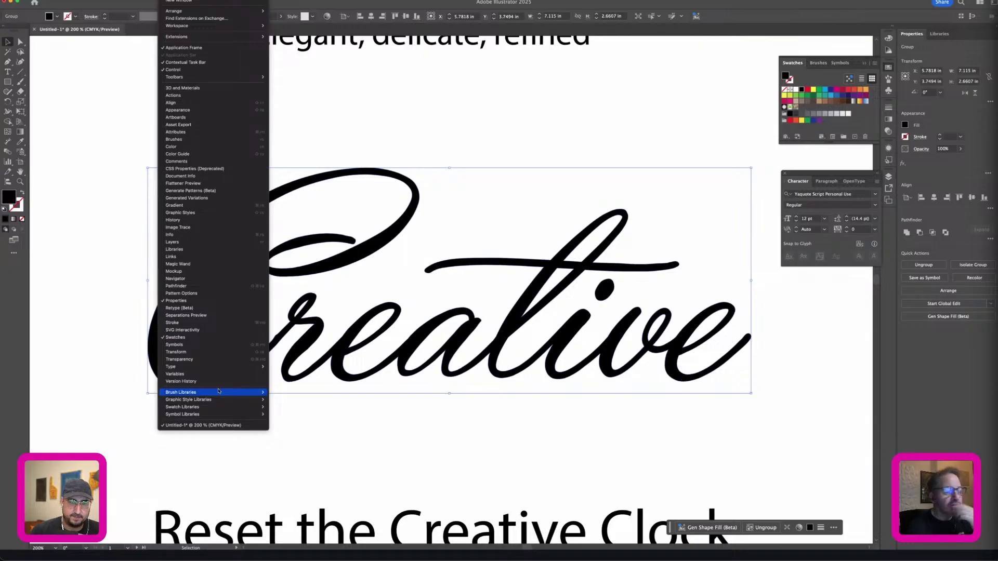
pyautogui.moveTo(219, 391)
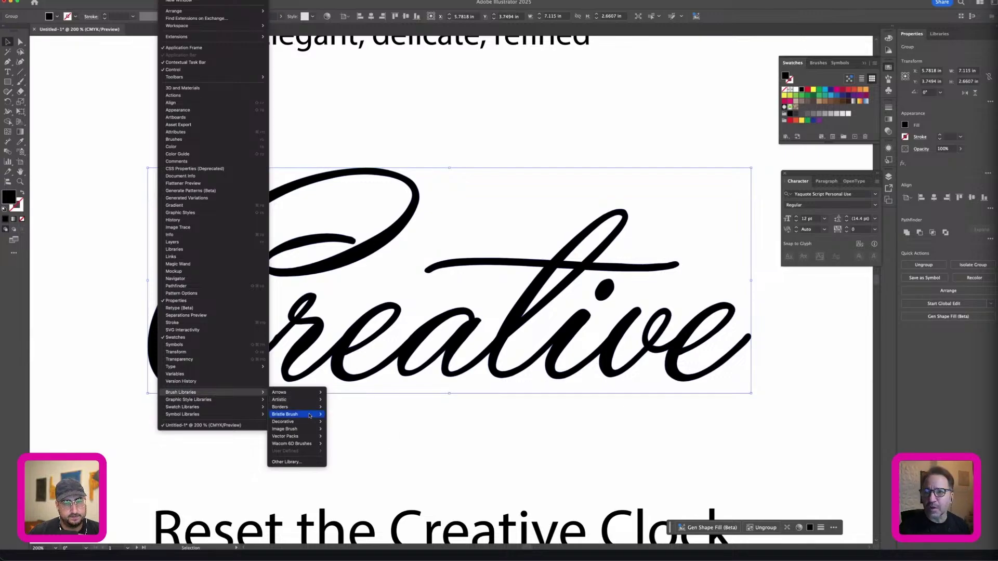
pyautogui.moveTo(309, 415)
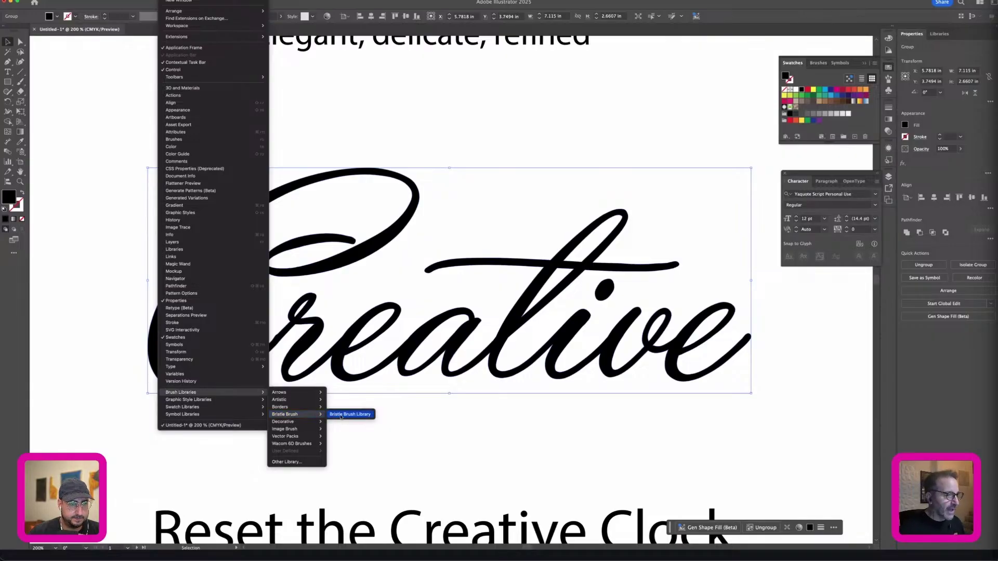
pyautogui.click(331, 415)
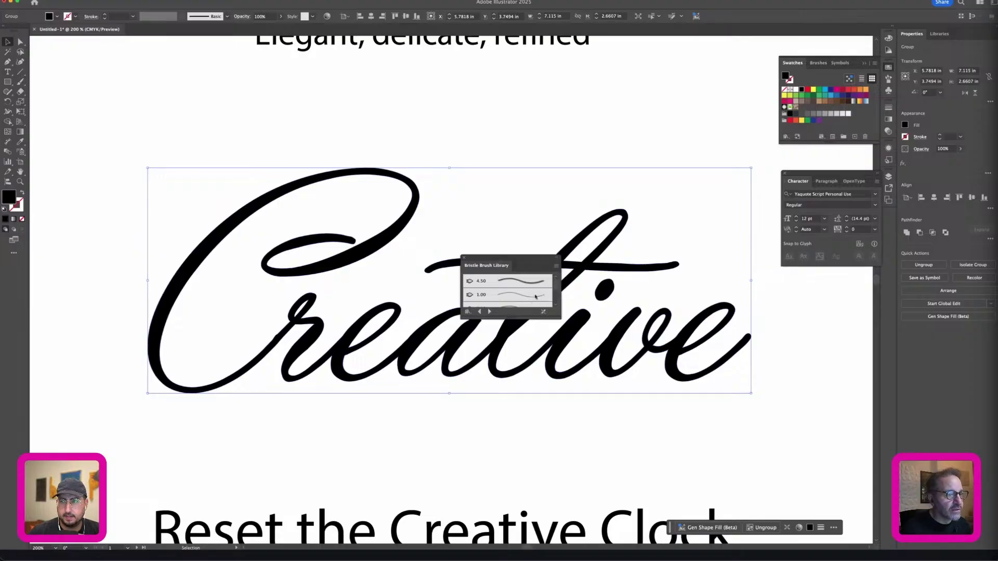
pyautogui.moveTo(534, 313); pyautogui.dragTo(598, 264)
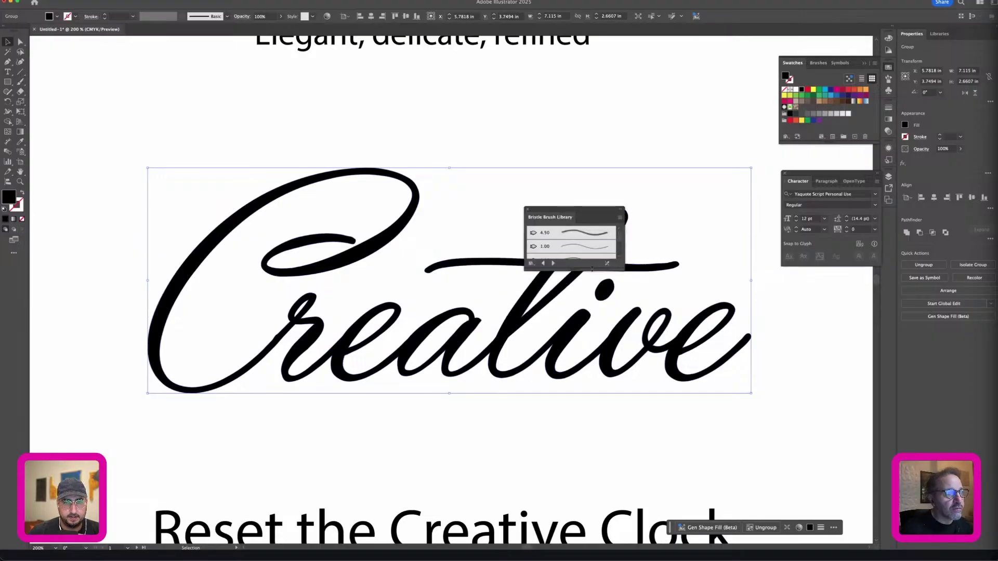
pyautogui.moveTo(588, 376); pyautogui.dragTo(589, 391)
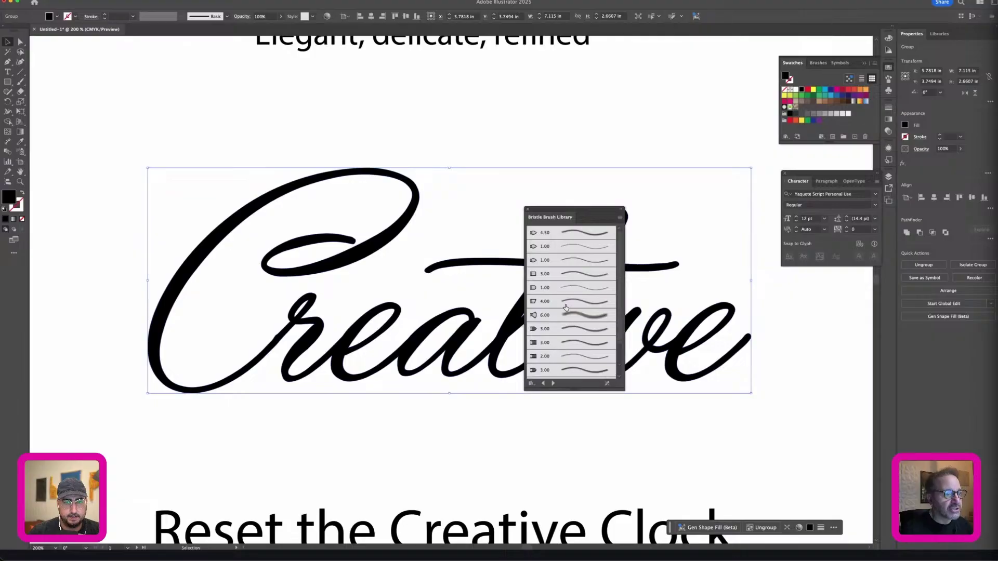
# Step: Try several bristle brushes as the stroke of the outlined script "Creative", including the 1.00 and 4.50 sizes, ending with a 2.00 brush
pyautogui.click(580, 289)
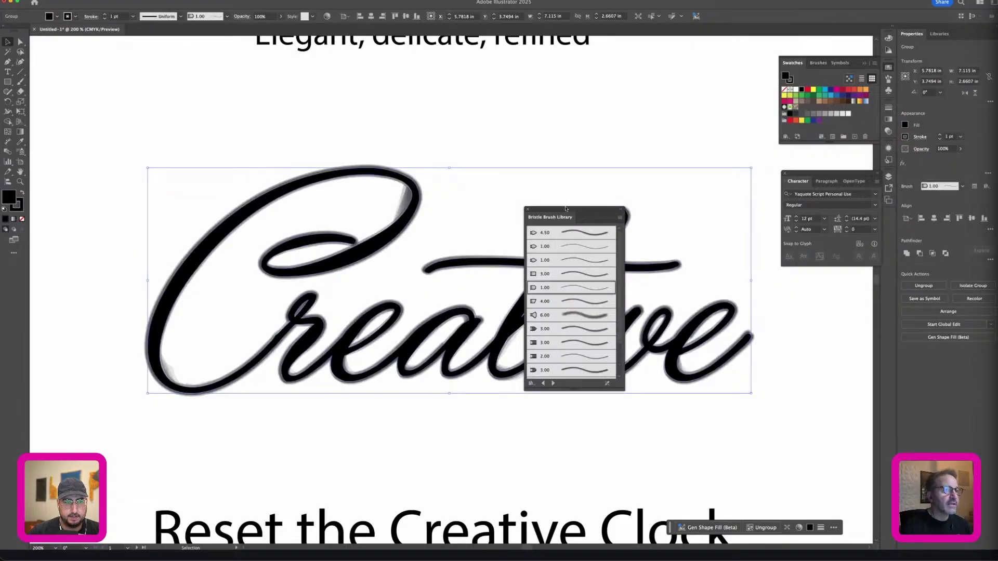
pyautogui.moveTo(562, 216)
pyautogui.mouseDown()
pyautogui.moveTo(699, 282)
pyautogui.moveTo(725, 311)
pyautogui.mouseUp()
pyautogui.click(744, 354)
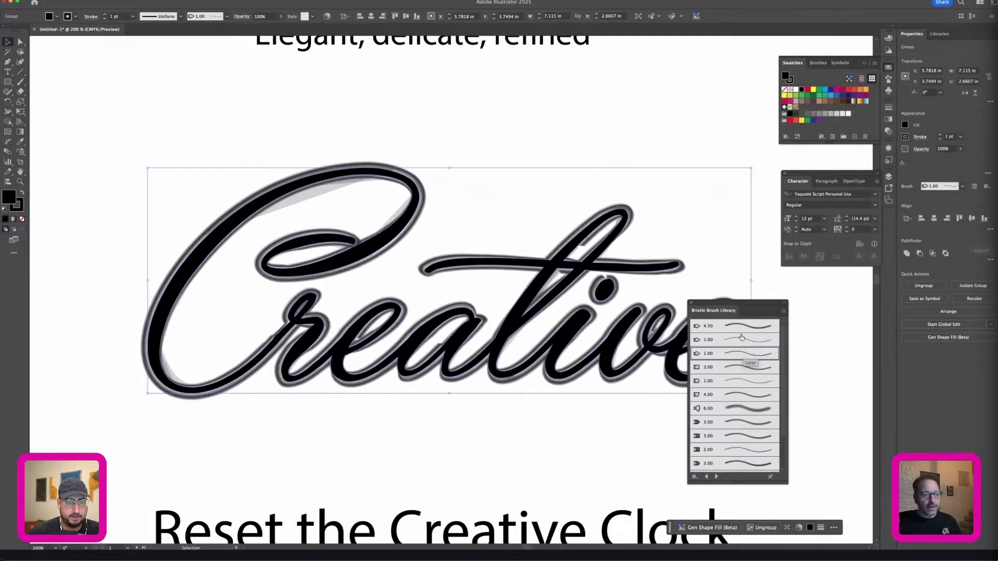
pyautogui.click(741, 339)
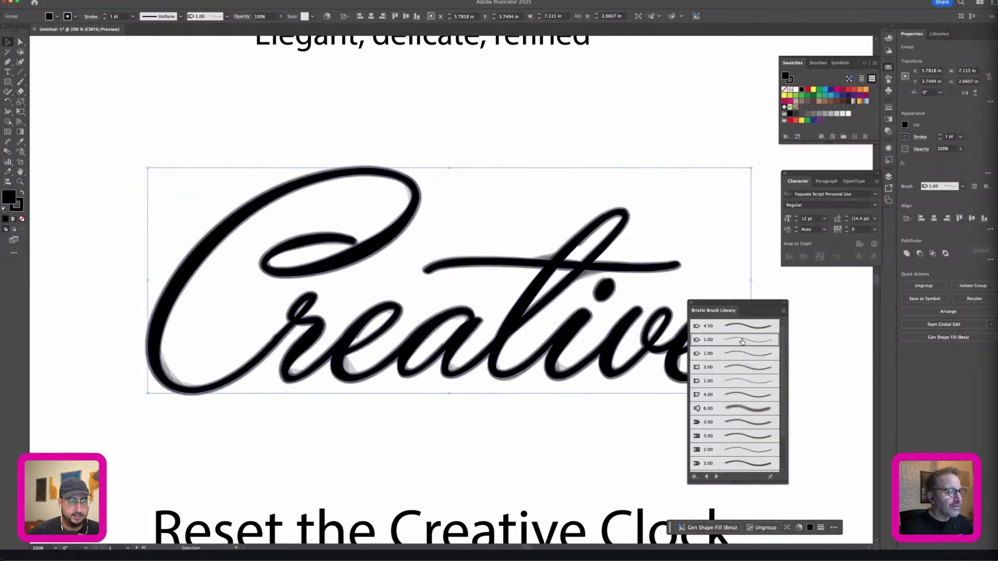
pyautogui.click(738, 327)
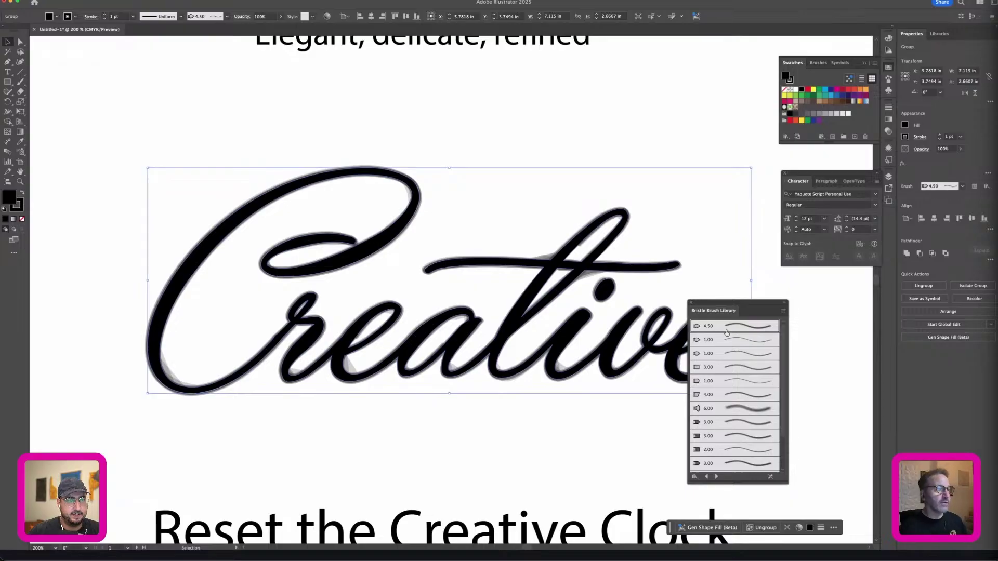
pyautogui.click(748, 450)
pyautogui.scroll(-1, 748, 455)
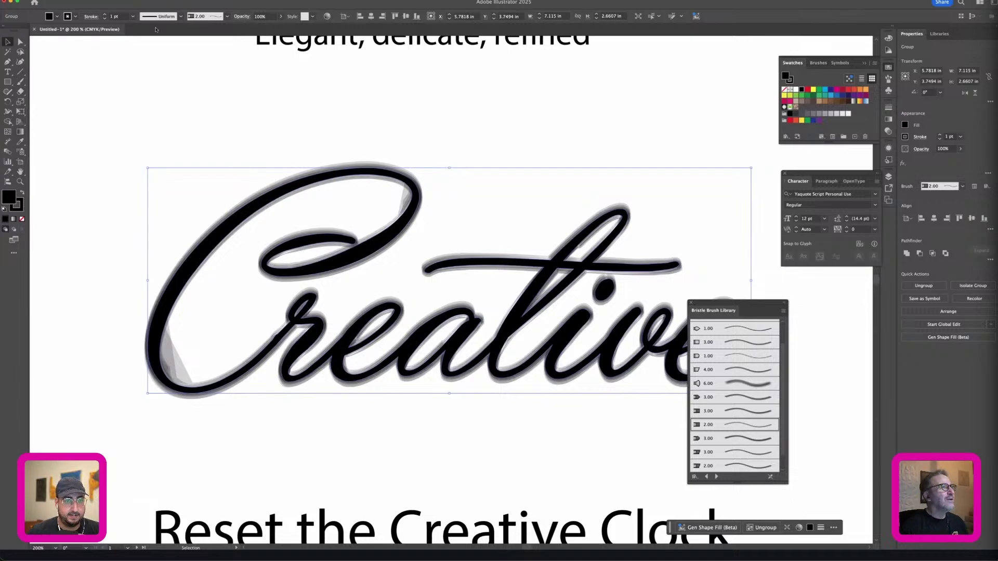
# Step: Open the Decorative_Scatter brush library alongside the bristle brushes
pyautogui.click(172, 1)
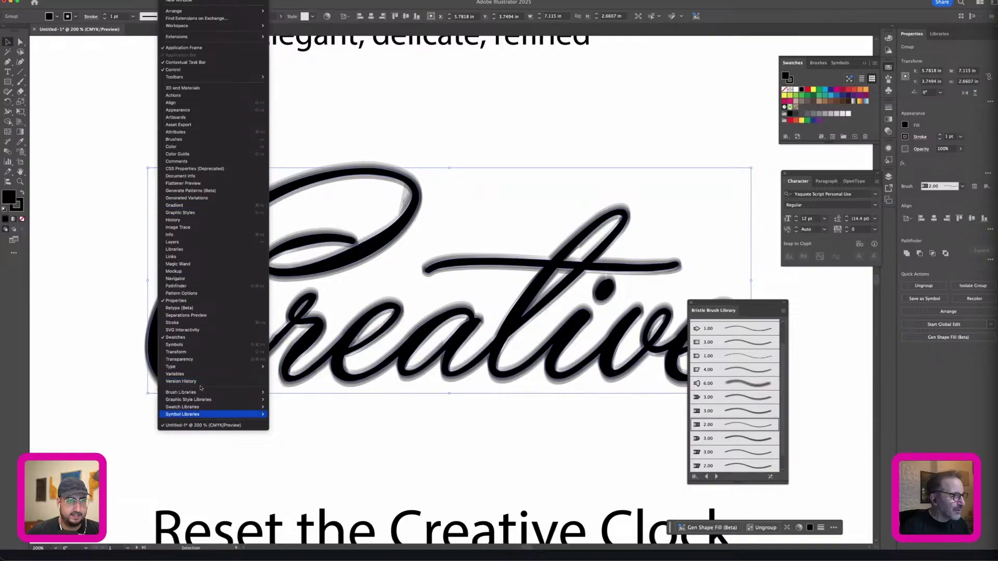
pyautogui.moveTo(267, 393)
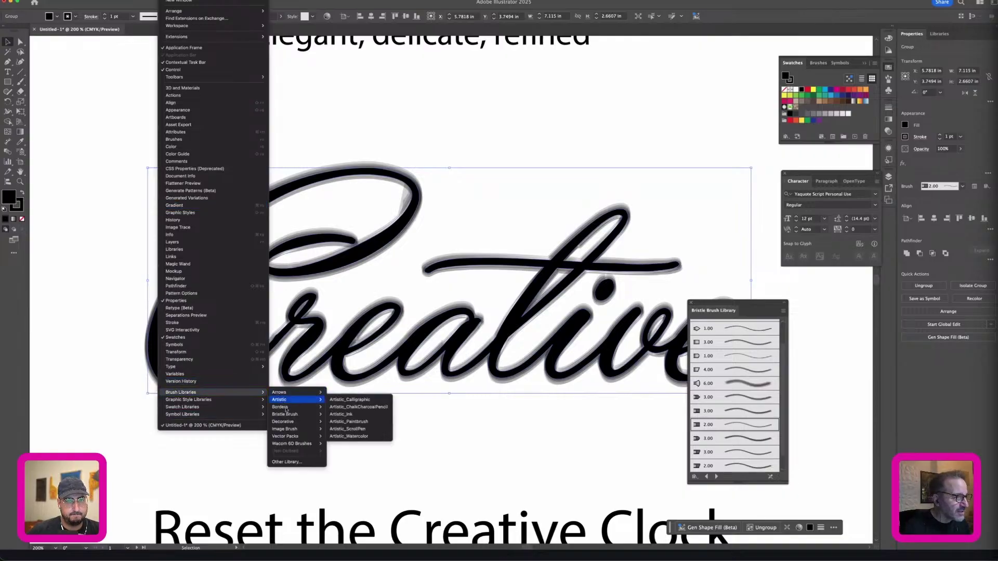
pyautogui.moveTo(290, 416)
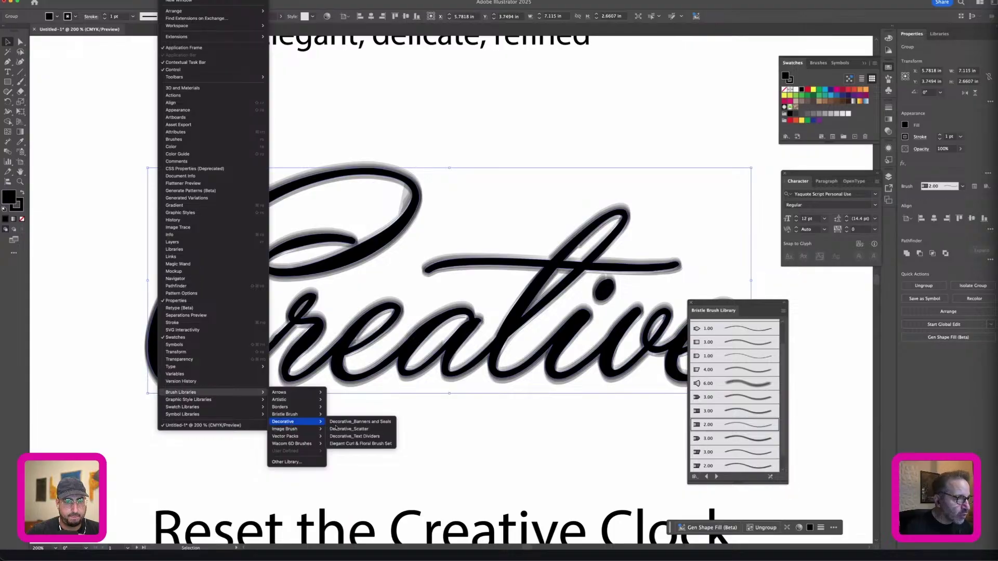
pyautogui.click(342, 429)
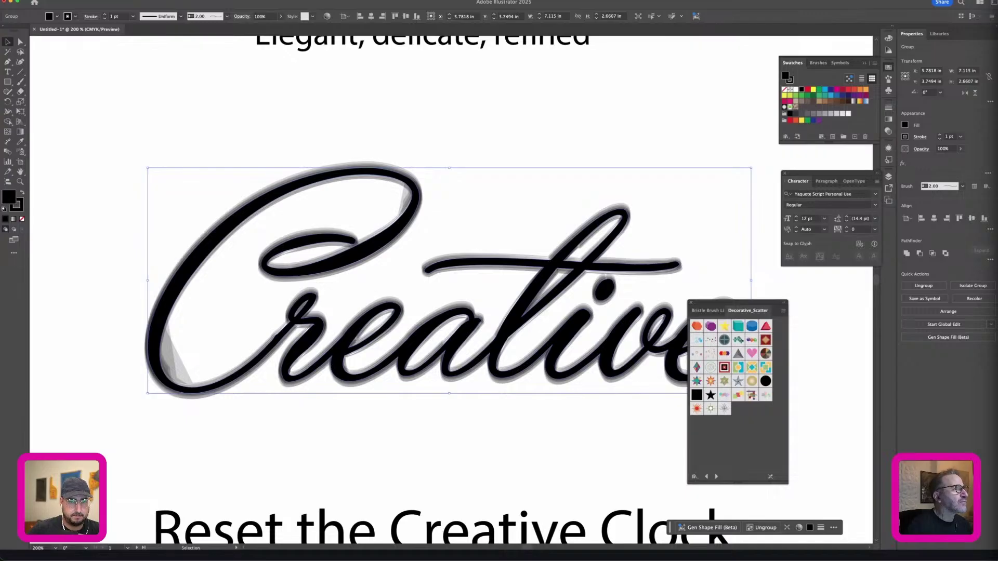
pyautogui.click(132, 0)
pyautogui.moveTo(153, 0)
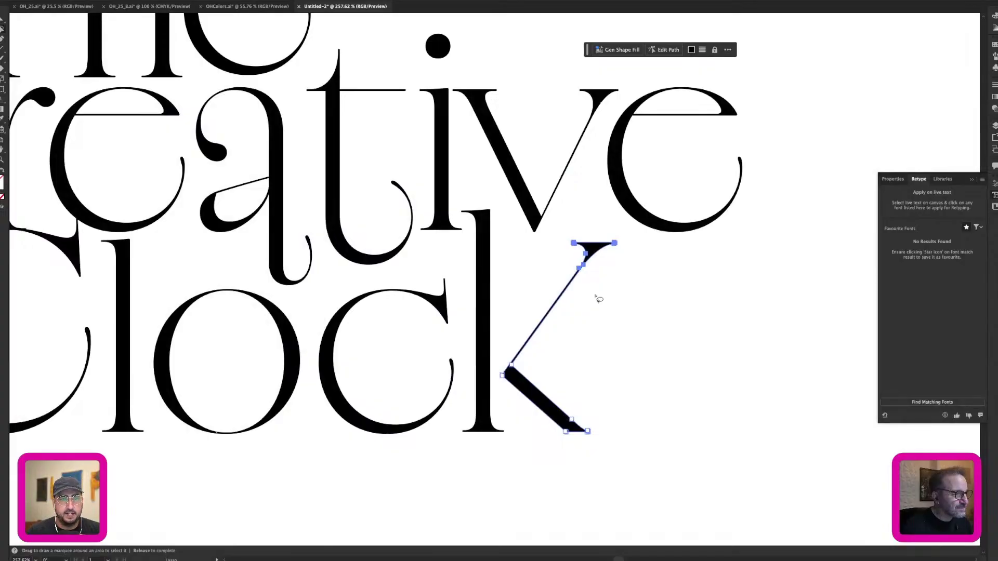
# Step: In the serif layout, extend the bowl of the C in "Creative" downward by shifting its lower and tail anchor points, and deselect it
pyautogui.click(656, 311)
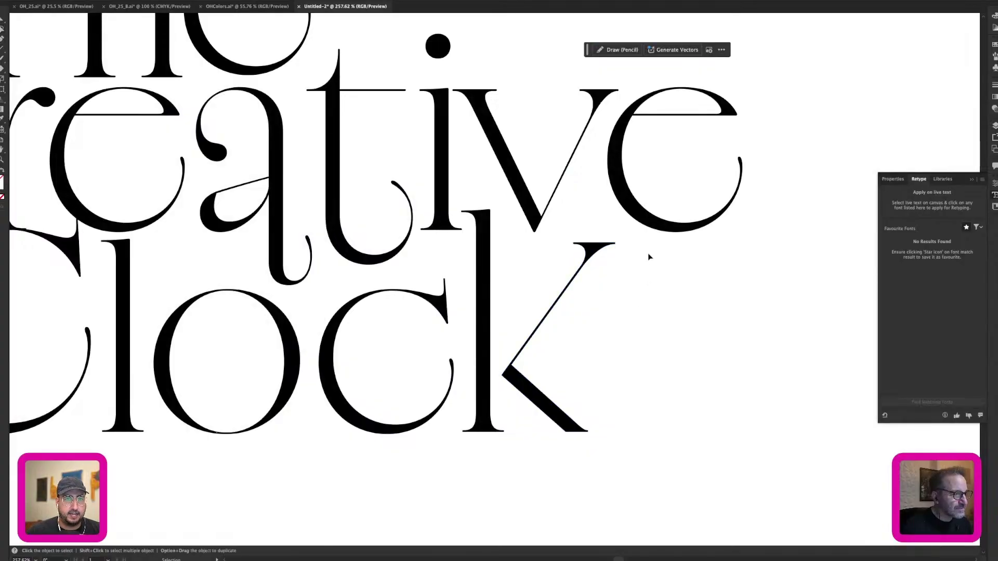
pyautogui.press('z')
pyautogui.keyDown('alt'); pyautogui.click(606, 249); pyautogui.keyUp('alt')
pyautogui.press('space')
pyautogui.moveTo(458, 303)
pyautogui.mouseDown()
pyautogui.moveTo(497, 296)
pyautogui.moveTo(652, 320)
pyautogui.moveTo(655, 329)
pyautogui.mouseUp()
pyautogui.press('q')
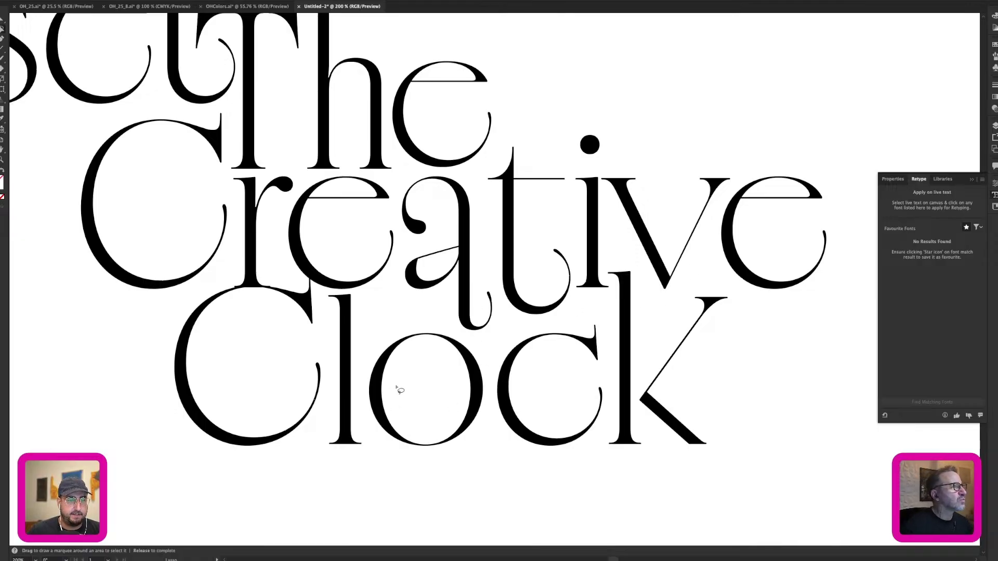
pyautogui.press('space')
pyautogui.moveTo(353, 370); pyautogui.dragTo(500, 424)
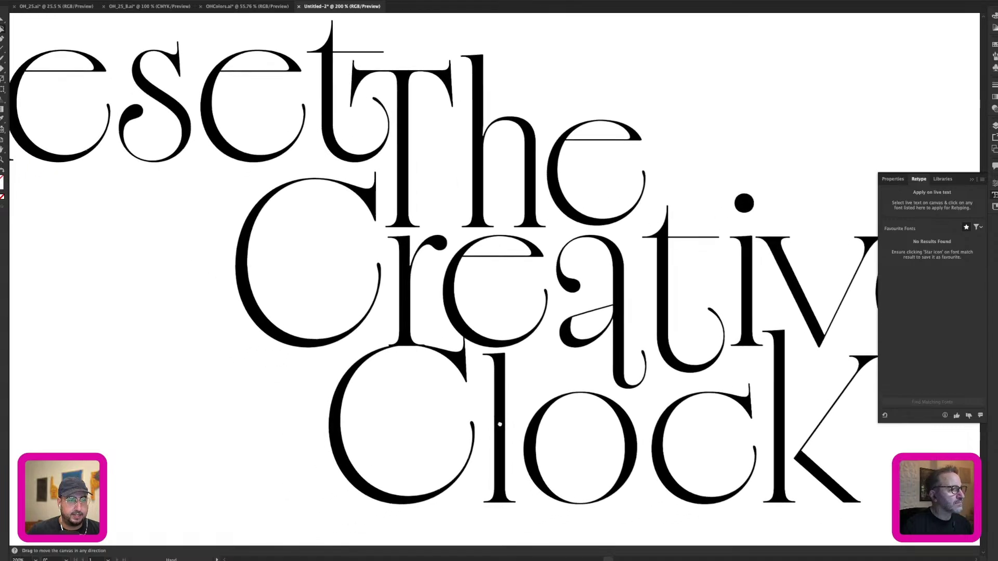
pyautogui.press('q')
pyautogui.moveTo(274, 250)
pyautogui.mouseDown()
pyautogui.moveTo(238, 287)
pyautogui.moveTo(237, 346)
pyautogui.moveTo(293, 356)
pyautogui.moveTo(373, 332)
pyautogui.moveTo(389, 255)
pyautogui.moveTo(351, 262)
pyautogui.mouseUp()
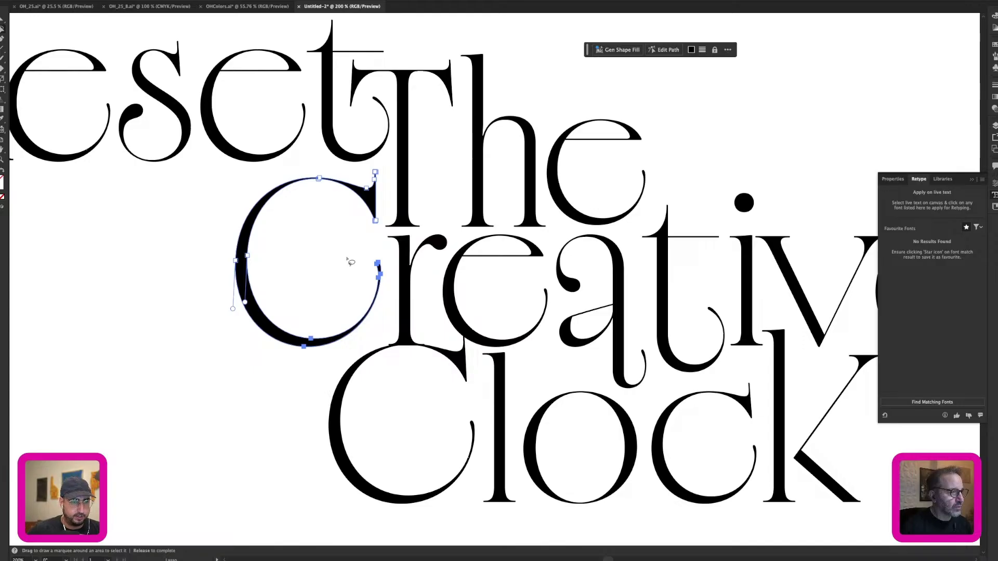
pyautogui.hotkey('shift', 'Down')
pyautogui.press('v')
pyautogui.click(346, 259)
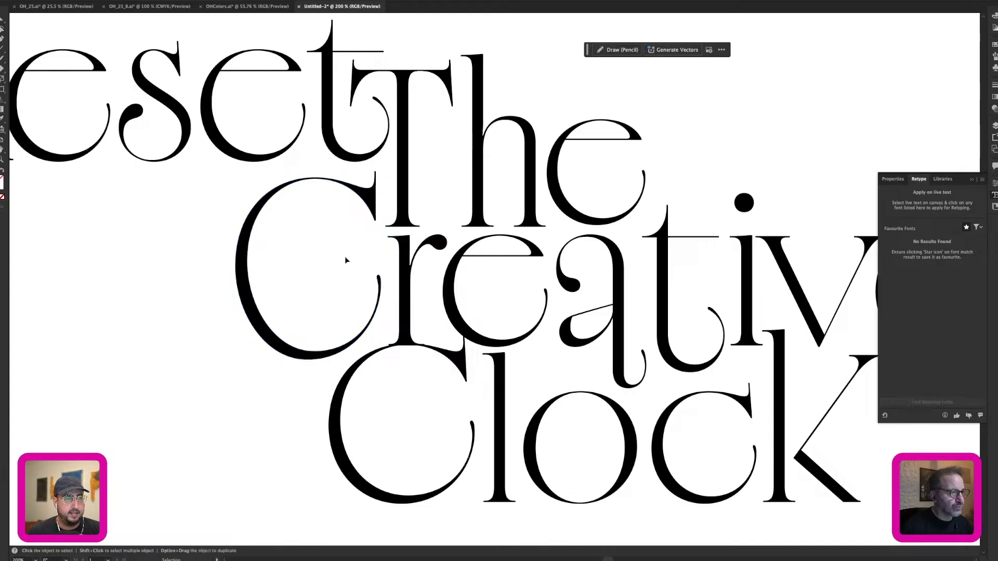
# Step: Raise the ball terminal of the r in "Creative" between the stems of "The", nudge it slightly left, and deselect it
pyautogui.press('z')
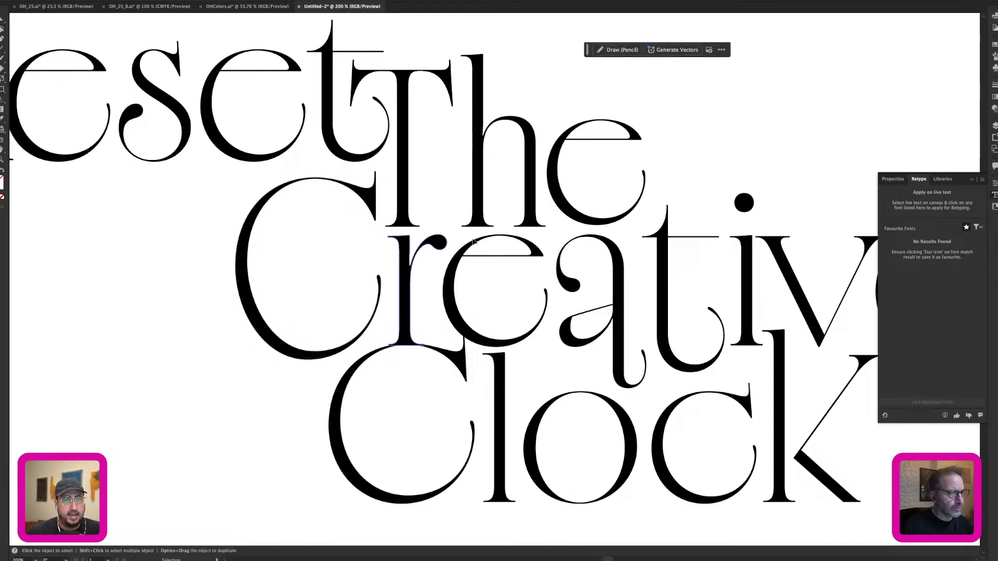
pyautogui.moveTo(471, 147)
pyautogui.mouseDown()
pyautogui.moveTo(465, 174)
pyautogui.moveTo(431, 162)
pyautogui.mouseUp()
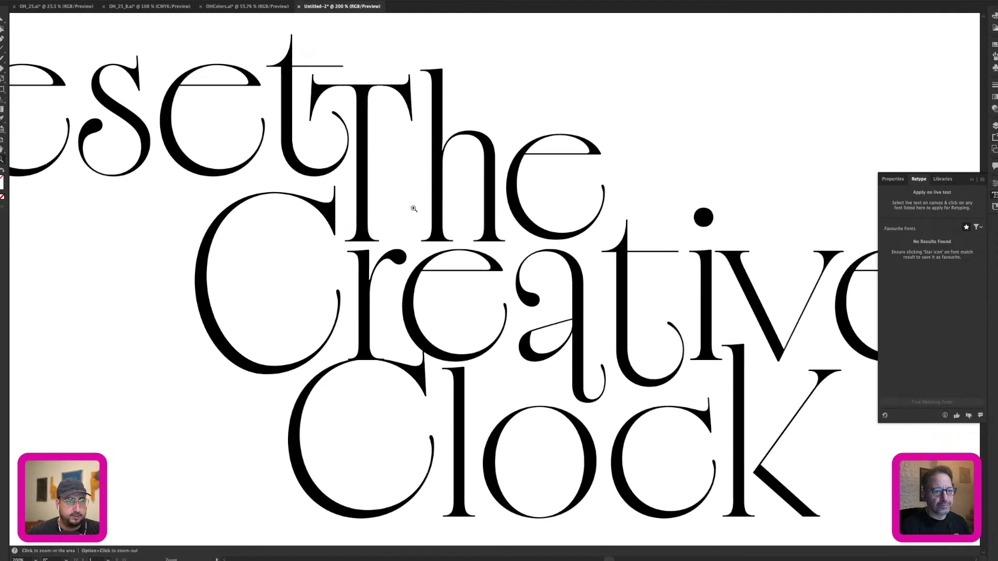
pyautogui.press('q')
pyautogui.moveTo(387, 244)
pyautogui.mouseDown()
pyautogui.moveTo(375, 275)
pyautogui.moveTo(402, 275)
pyautogui.moveTo(416, 243)
pyautogui.mouseUp()
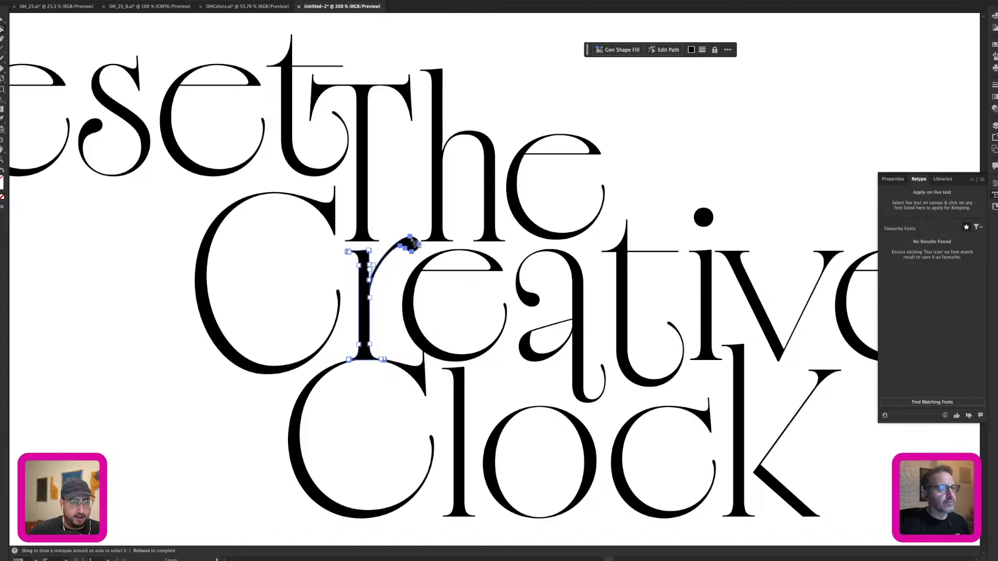
pyautogui.press('Left')
pyautogui.press('Left')
pyautogui.press('Left')
pyautogui.press('Left')
pyautogui.press('Left')
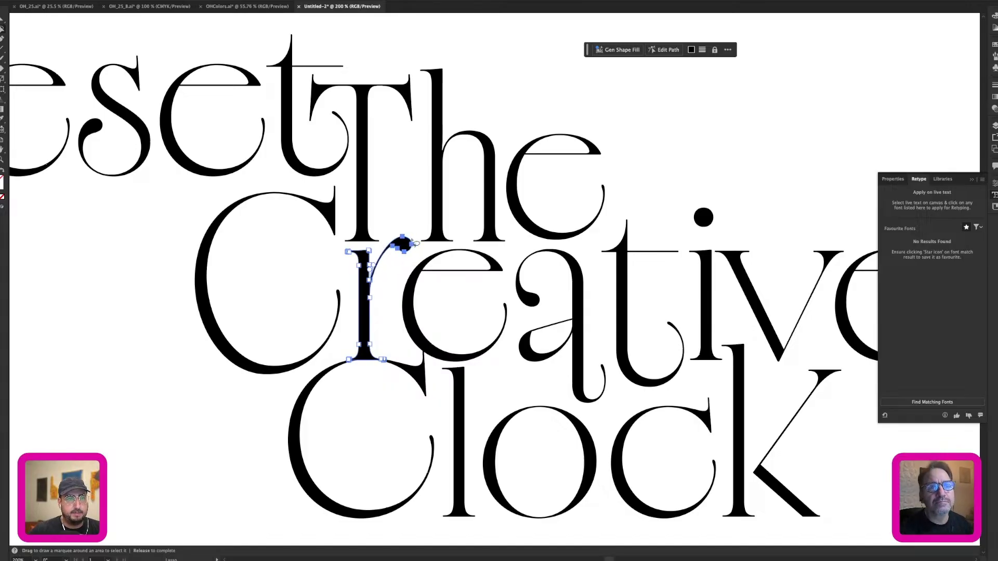
pyautogui.press('v')
pyautogui.click(407, 196)
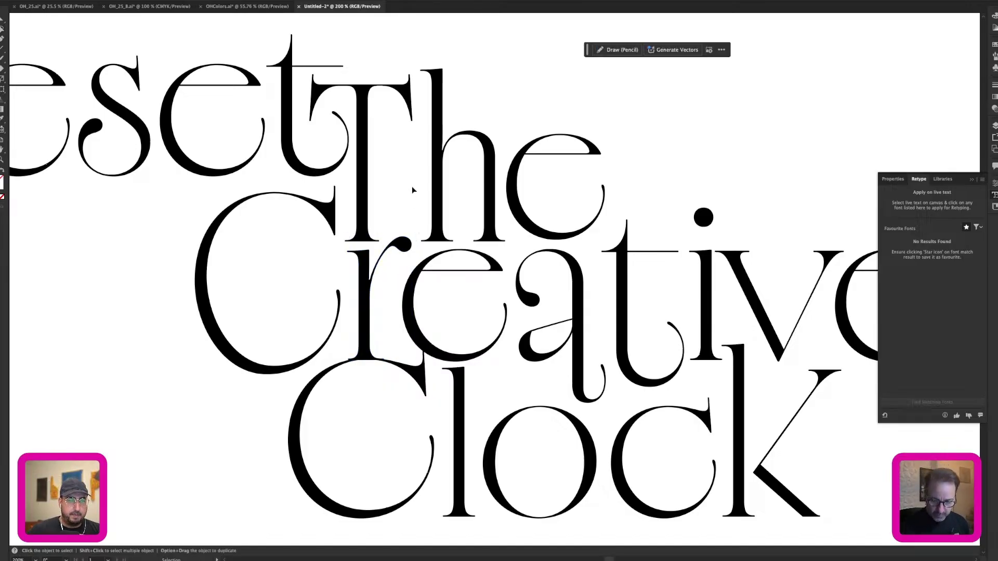
pyautogui.moveTo(413, 207)
pyautogui.mouseDown()
pyautogui.moveTo(622, 237)
pyautogui.moveTo(664, 204)
pyautogui.mouseUp()
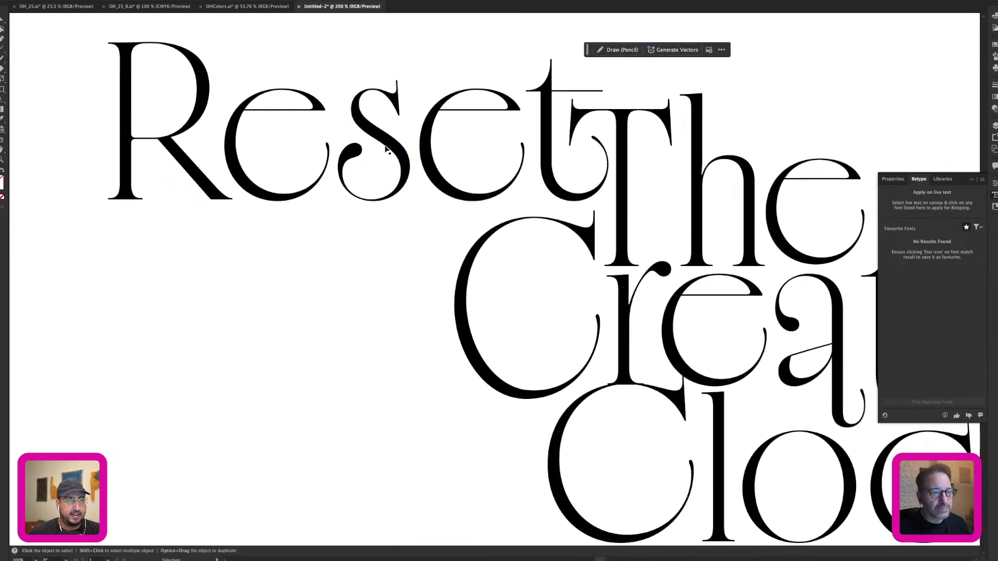
# Step: Lengthen the leg of the R in "Reset" diagonally down and right by moving its foot anchor points well below the baseline
pyautogui.press('q')
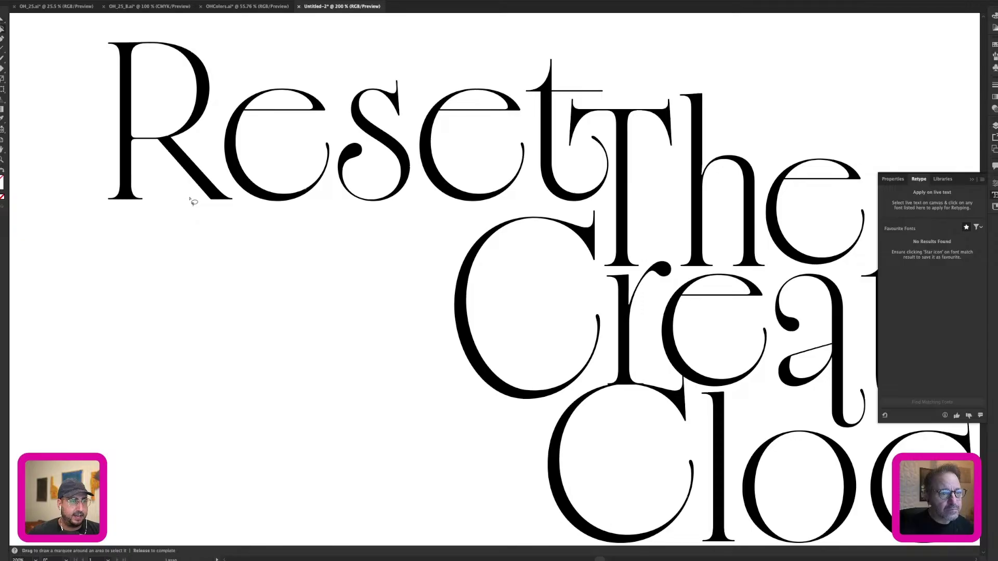
pyautogui.moveTo(187, 193)
pyautogui.mouseDown()
pyautogui.moveTo(207, 219)
pyautogui.moveTo(240, 207)
pyautogui.moveTo(226, 187)
pyautogui.moveTo(194, 182)
pyautogui.moveTo(185, 194)
pyautogui.mouseUp()
pyautogui.hotkey('shift', 'Down')
pyautogui.hotkey('shift', 'Right')
pyautogui.hotkey('shift', 'Down')
pyautogui.hotkey('shift', 'Right')
pyautogui.hotkey('shift', 'Down')
pyautogui.hotkey('shift', 'Right')
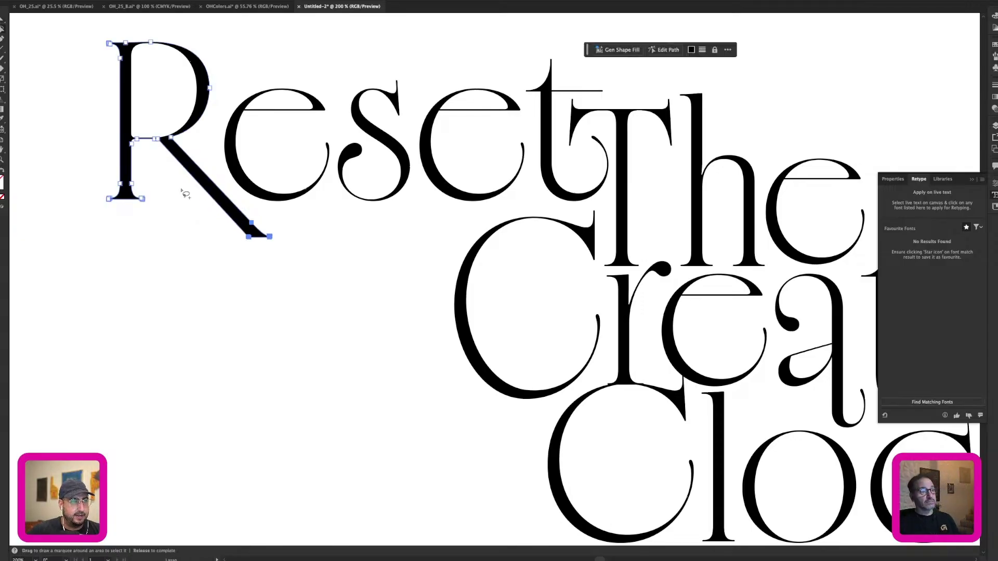
pyautogui.hotkey('shift', 'Right')
pyautogui.hotkey('shift', 'Down')
pyautogui.hotkey('shift', 'Right')
pyautogui.hotkey('shift', 'Down')
pyautogui.hotkey('shift', 'Right')
pyautogui.hotkey('shift', 'Down')
pyautogui.hotkey('shift', 'Right')
pyautogui.hotkey('shift', 'Down')
pyautogui.hotkey('shift', 'Right')
pyautogui.hotkey('shift', 'Down')
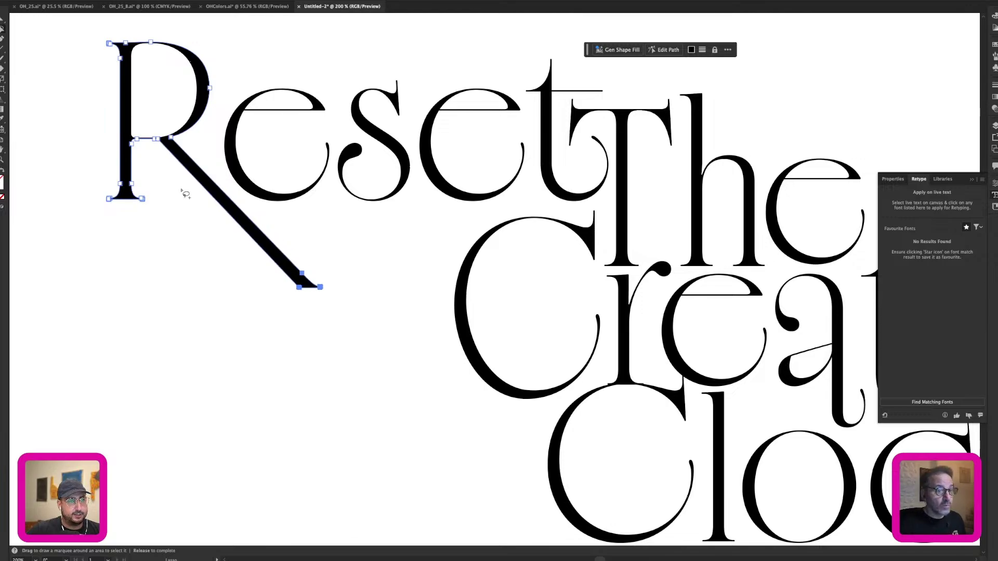
pyautogui.hotkey('shift', 'Right')
pyautogui.hotkey('shift', 'Down')
pyautogui.hotkey('shift', 'Right')
pyautogui.hotkey('shift', 'Down')
pyautogui.hotkey('shift', 'Right')
pyautogui.hotkey('shift', 'Down')
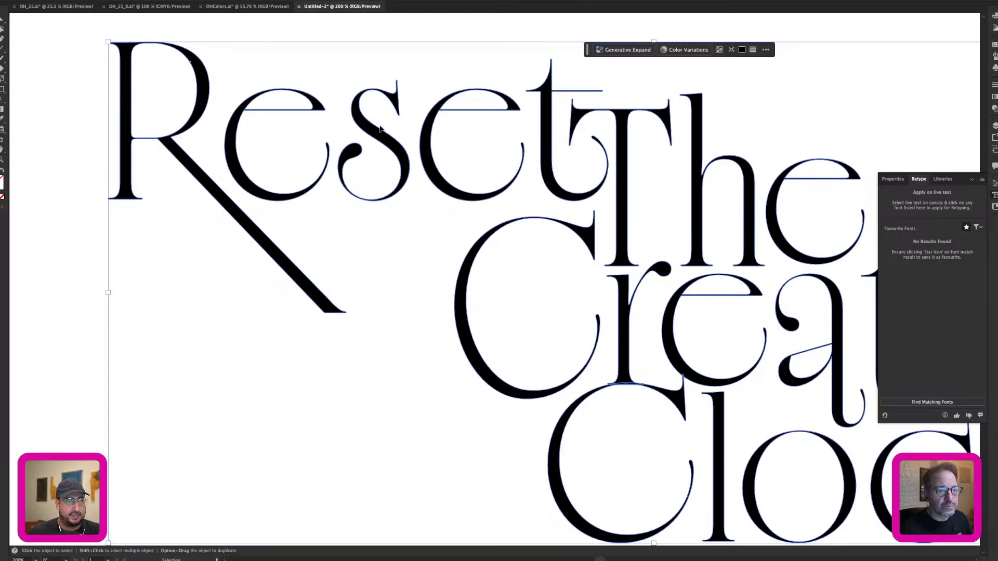
# Step: Try to elongate the s in "Reset" by shifting the anchor points of its lower bowl and ball terminal downward
pyautogui.hotkey('ctrl', 'a')
pyautogui.moveTo(404, 133)
pyautogui.mouseDown()
pyautogui.moveTo(351, 135)
pyautogui.moveTo(336, 145)
pyautogui.moveTo(332, 190)
pyautogui.moveTo(358, 217)
pyautogui.moveTo(404, 215)
pyautogui.moveTo(411, 144)
pyautogui.mouseUp()
pyautogui.hotkey('shift', 'Down')
pyautogui.hotkey('shift', 'Down')
pyautogui.hotkey('shift', 'Down')
pyautogui.hotkey('shift', 'Down')
pyautogui.hotkey('shift', 'Down')
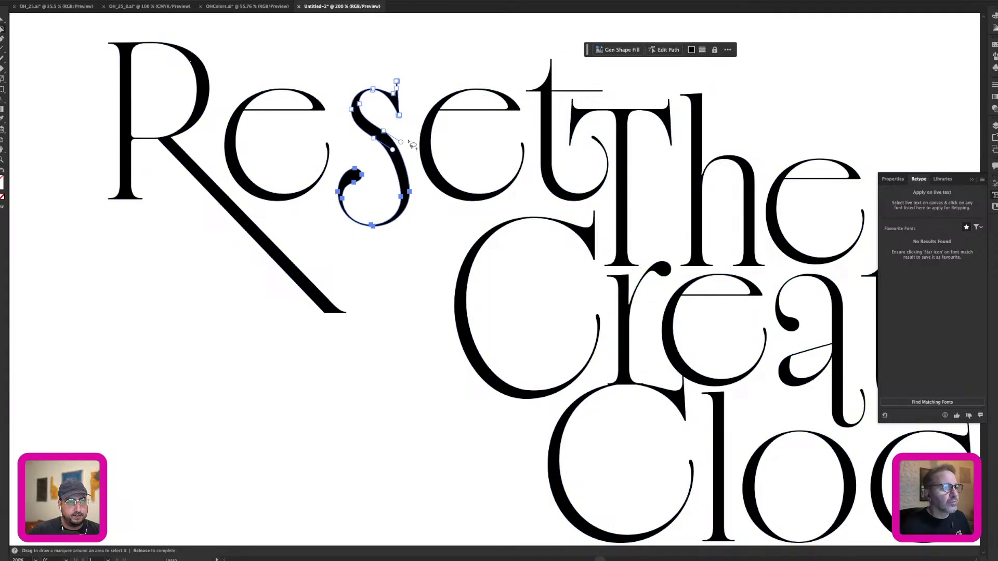
pyautogui.hotkey('shift', 'Down')
pyautogui.hotkey('shift', 'Down')
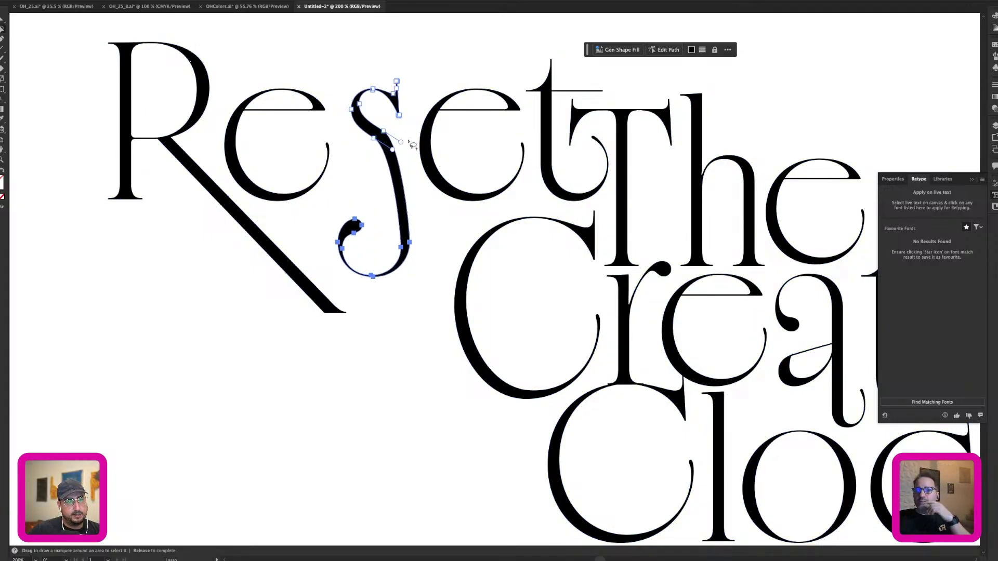
pyautogui.hotkey('shift', 'Up')
pyautogui.hotkey('shift', 'Up')
pyautogui.hotkey('shift', 'Up')
pyautogui.hotkey('shift', 'Up')
pyautogui.hotkey('shift', 'Up')
pyautogui.hotkey('shift', 'Up')
pyautogui.hotkey('shift', 'Up')
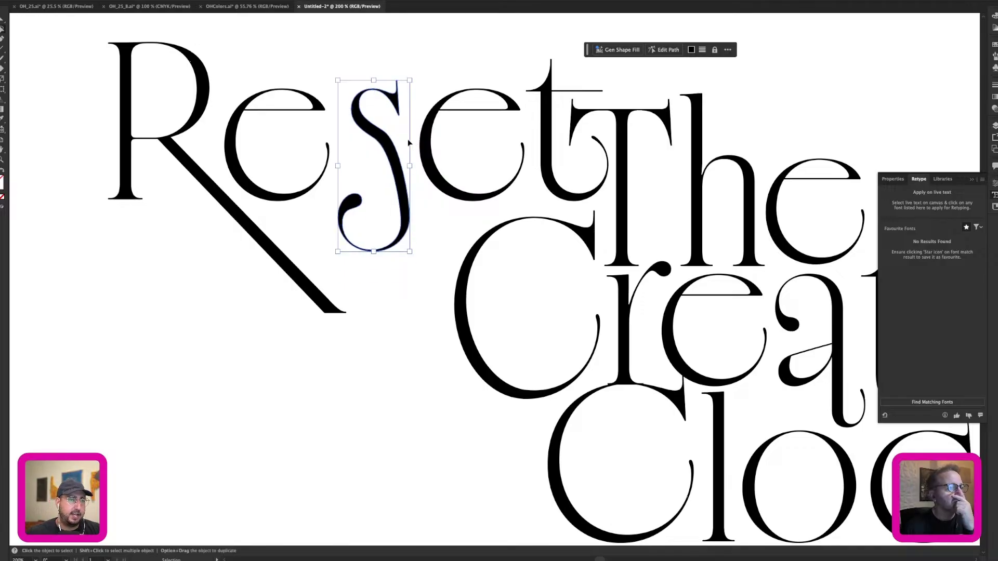
pyautogui.press('v')
pyautogui.click(396, 235)
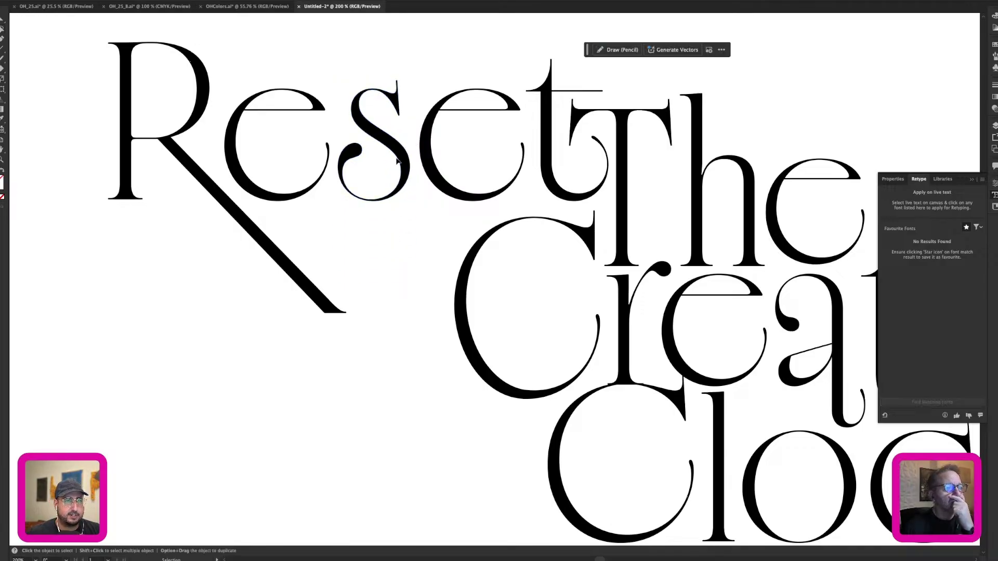
# Step: Isolate the s in "Reset" and stretch it vertically, far below the baseline and slightly above its original top
pyautogui.doubleClick(394, 144)
pyautogui.click(389, 140)
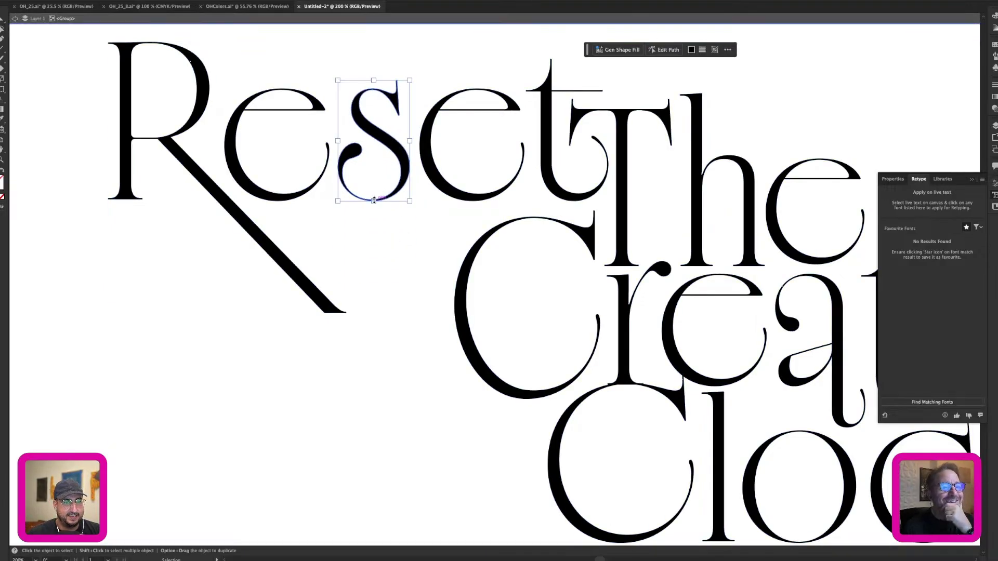
pyautogui.moveTo(374, 200); pyautogui.dragTo(386, 285)
pyautogui.moveTo(372, 81); pyautogui.dragTo(374, 68)
pyautogui.click(426, 257)
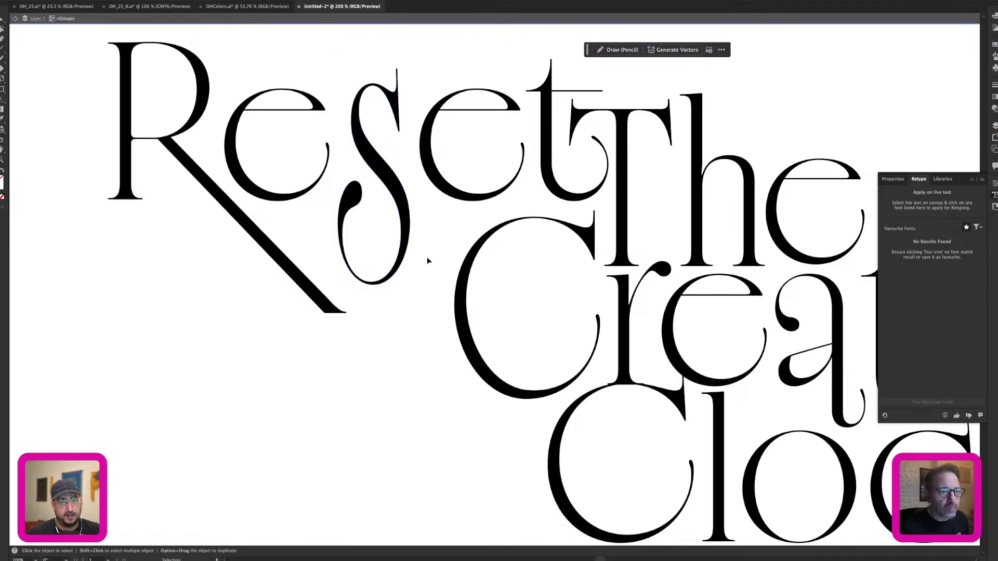
# Step: Widen the C of "Creative" by pulling its outer curve left toward the s, and deselect it
pyautogui.click(451, 306)
pyautogui.moveTo(454, 304); pyautogui.dragTo(420, 305)
pyautogui.click(525, 269)
# Step: Extend the crossbar of the t in "Reset" over the T to the h, and raise the h's top serif to join it
pyautogui.press('z')
pyautogui.keyDown('alt'); pyautogui.click(526, 269); pyautogui.keyUp('alt')
pyautogui.keyDown('alt'); pyautogui.click(521, 273); pyautogui.keyUp('alt')
pyautogui.keyDown('alt'); pyautogui.click(500, 271); pyautogui.keyUp('alt')
pyautogui.moveTo(609, 339); pyautogui.dragTo(506, 274)
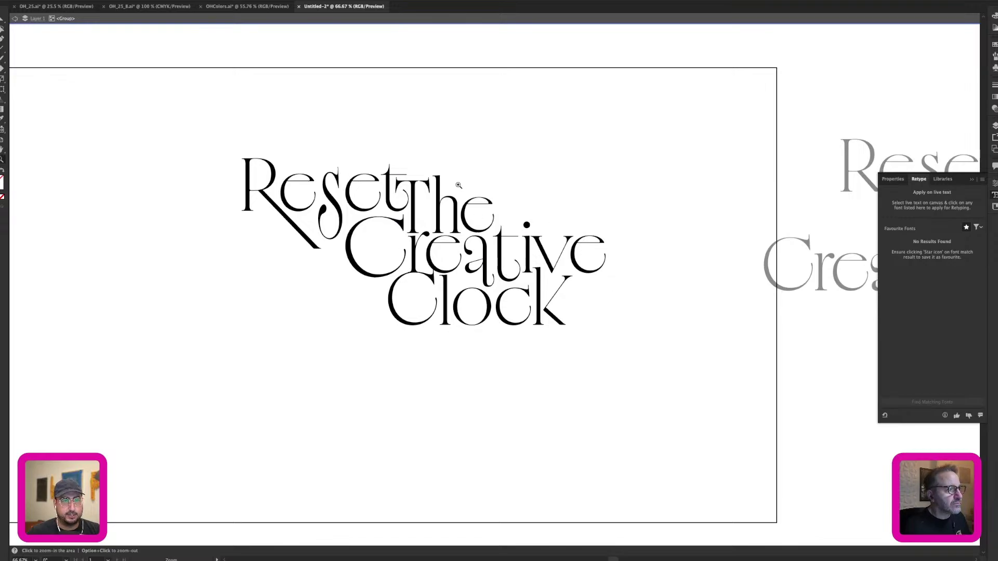
pyautogui.moveTo(414, 173); pyautogui.dragTo(639, 267)
pyautogui.press('a')
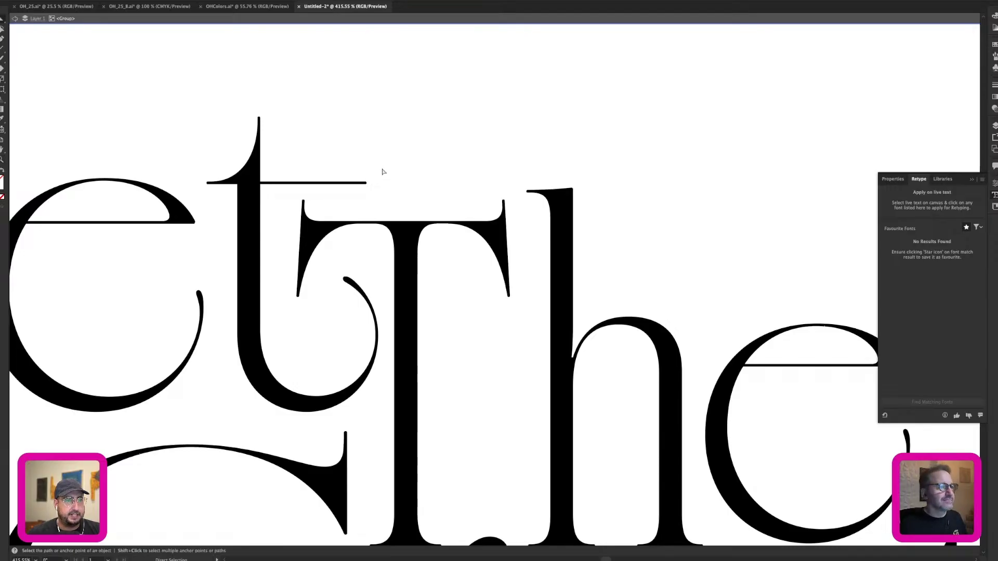
pyautogui.click(366, 183)
pyautogui.moveTo(365, 183)
pyautogui.mouseDown()
pyautogui.moveTo(573, 182)
pyautogui.moveTo(521, 190)
pyautogui.moveTo(556, 212)
pyautogui.moveTo(595, 190)
pyautogui.mouseUp()
pyautogui.press('q')
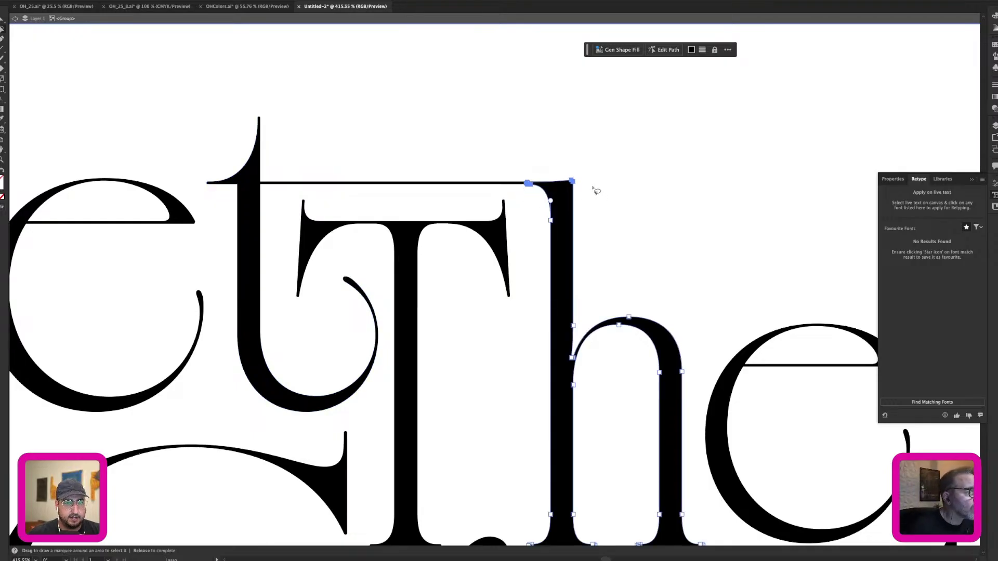
pyautogui.press('v')
# Step: Leave isolation mode and move the live-text copy of the phrase up and farther away from the artboard
pyautogui.keyDown('super'); pyautogui.click(583, 155); pyautogui.keyUp('super')
pyautogui.keyDown('super'); pyautogui.click(583, 155); pyautogui.keyUp('super')
pyautogui.click(458, 352)
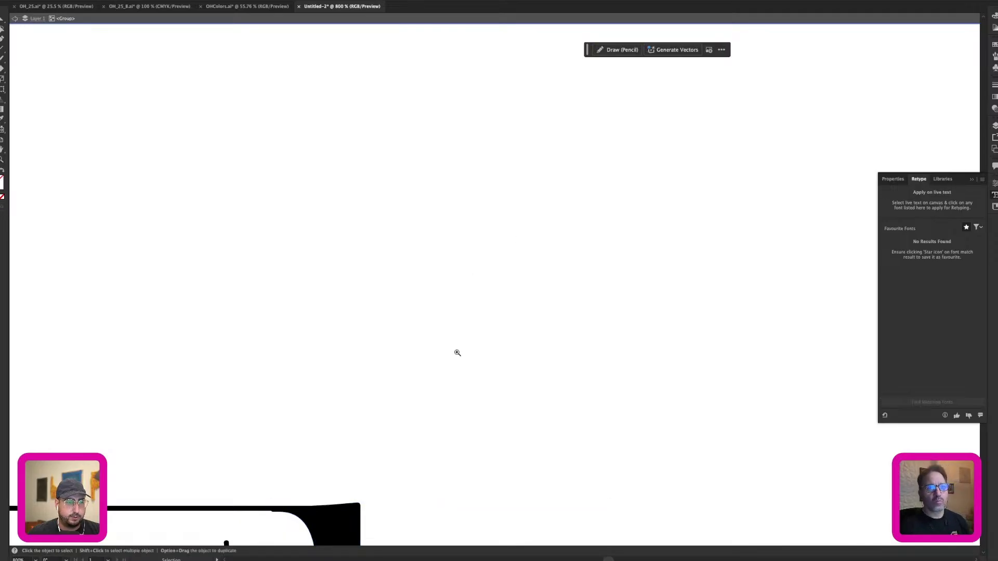
pyautogui.keyDown('alt'); pyautogui.keyDown('super'); pyautogui.click(457, 353); pyautogui.keyUp('super'); pyautogui.keyUp('alt')
pyautogui.keyDown('alt'); pyautogui.keyDown('super'); pyautogui.click(457, 353); pyautogui.keyUp('super'); pyautogui.keyUp('alt')
pyautogui.keyDown('alt'); pyautogui.keyDown('super'); pyautogui.click(458, 353); pyautogui.keyUp('super'); pyautogui.keyUp('alt')
pyautogui.keyDown('alt'); pyautogui.keyDown('super'); pyautogui.click(481, 327); pyautogui.keyUp('super'); pyautogui.keyUp('alt')
pyautogui.keyDown('alt'); pyautogui.keyDown('super'); pyautogui.click(488, 319); pyautogui.keyUp('super'); pyautogui.keyUp('alt')
pyautogui.keyDown('alt'); pyautogui.keyDown('super'); pyautogui.click(488, 319); pyautogui.keyUp('super'); pyautogui.keyUp('alt')
pyautogui.moveTo(520, 304); pyautogui.dragTo(487, 267)
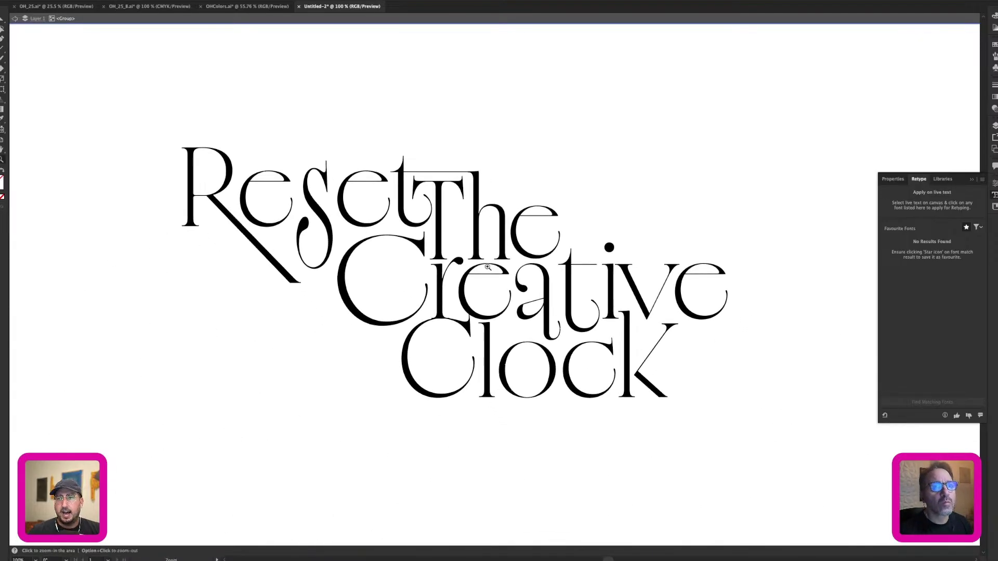
pyautogui.keyDown('alt'); pyautogui.keyDown('super'); pyautogui.click(503, 278); pyautogui.keyUp('super'); pyautogui.keyUp('alt')
pyautogui.moveTo(307, 182); pyautogui.dragTo(633, 404)
pyautogui.doubleClick(644, 361)
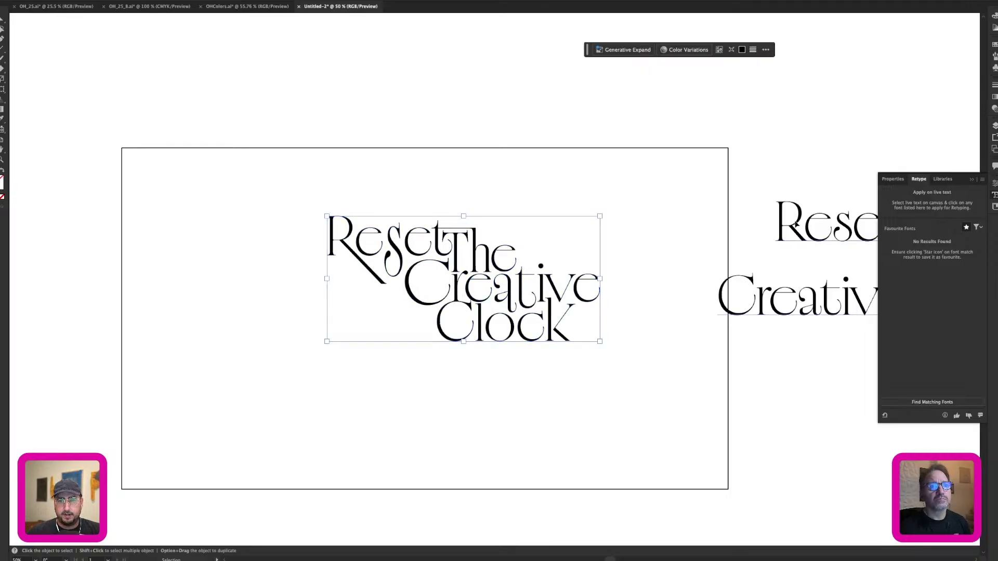
pyautogui.click(806, 238)
pyautogui.moveTo(807, 238); pyautogui.dragTo(893, 137)
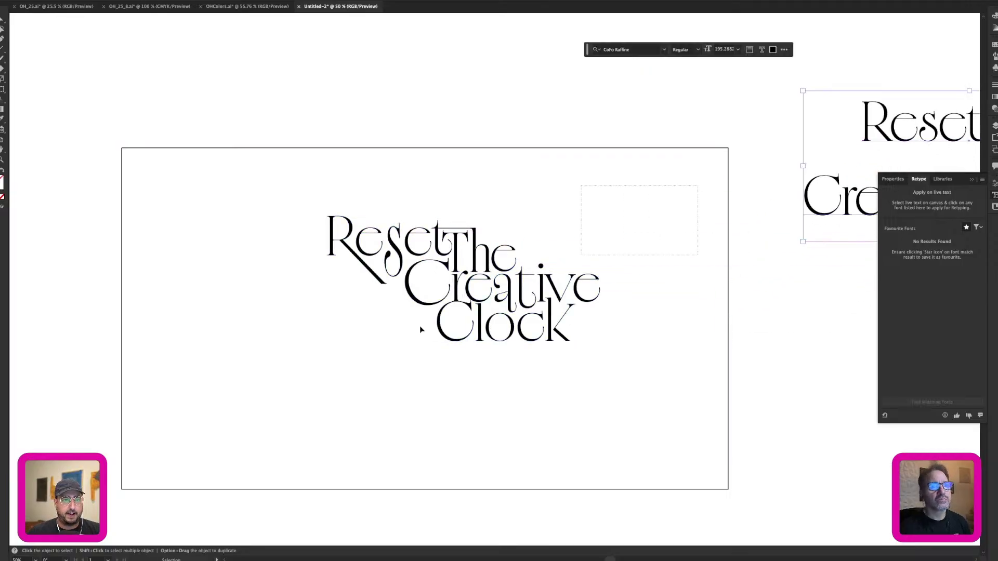
# Step: Centre the interlocking lettering on the artboard vertically and horizontally, and scale it up to nearly fill the artboard's width
pyautogui.moveTo(419, 325); pyautogui.dragTo(314, 282)
pyautogui.click(393, 1)
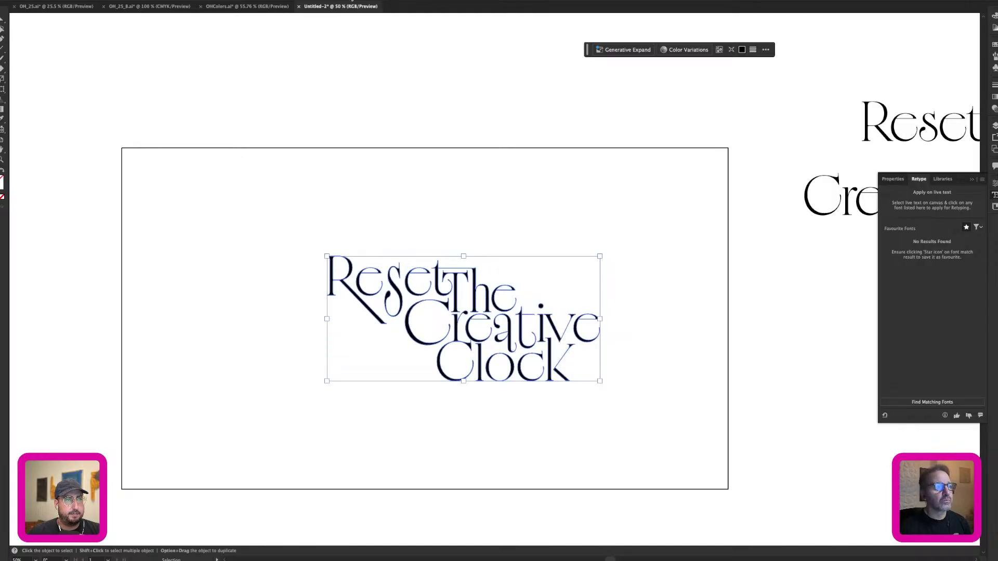
pyautogui.click(355, 1)
pyautogui.press('s')
pyautogui.moveTo(565, 196); pyautogui.dragTo(699, 106)
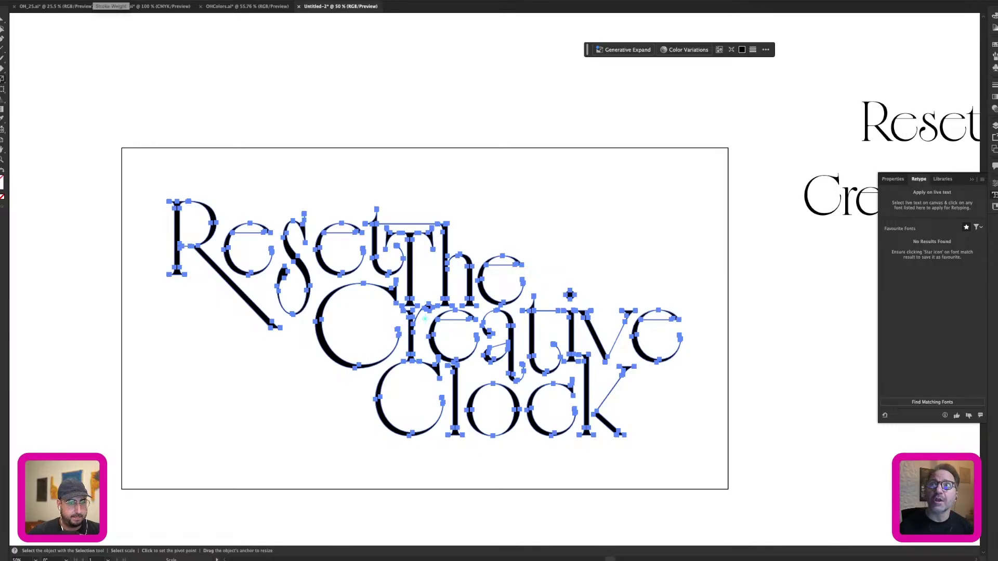
# Step: Add a black stroke to the whole lettering to thicken its thin lines, and deselect it
pyautogui.click(92, 0)
pyautogui.click(92, 1)
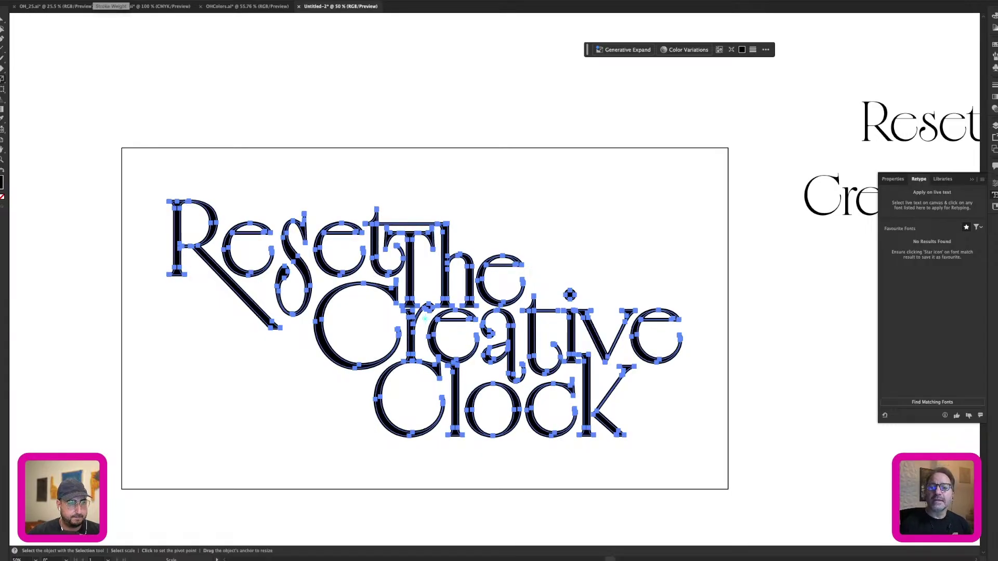
pyautogui.click(366, 157)
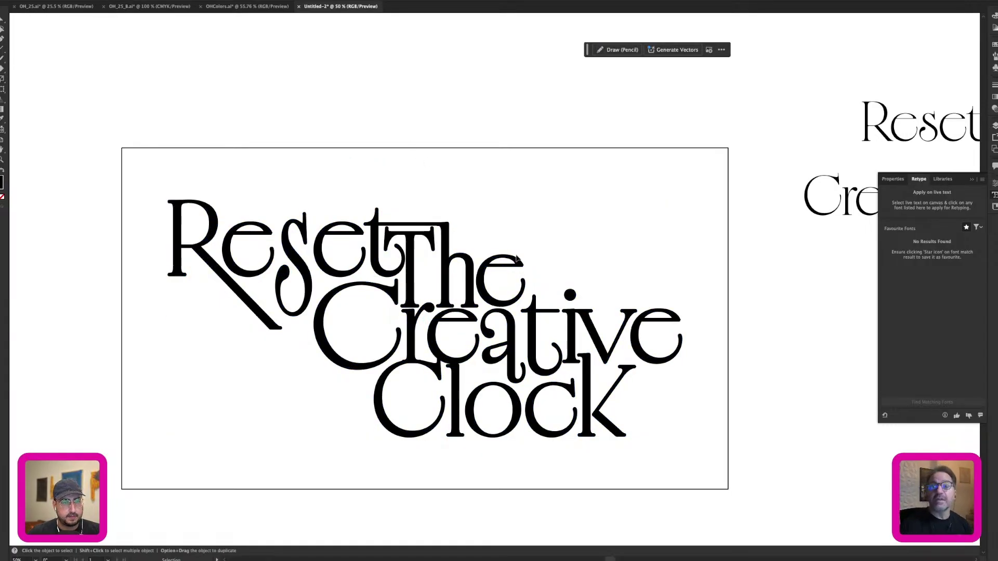
# Step: Extend the foot of the R's long leg horizontally to the right by moving its tip anchor points beneath the s
pyautogui.press('z')
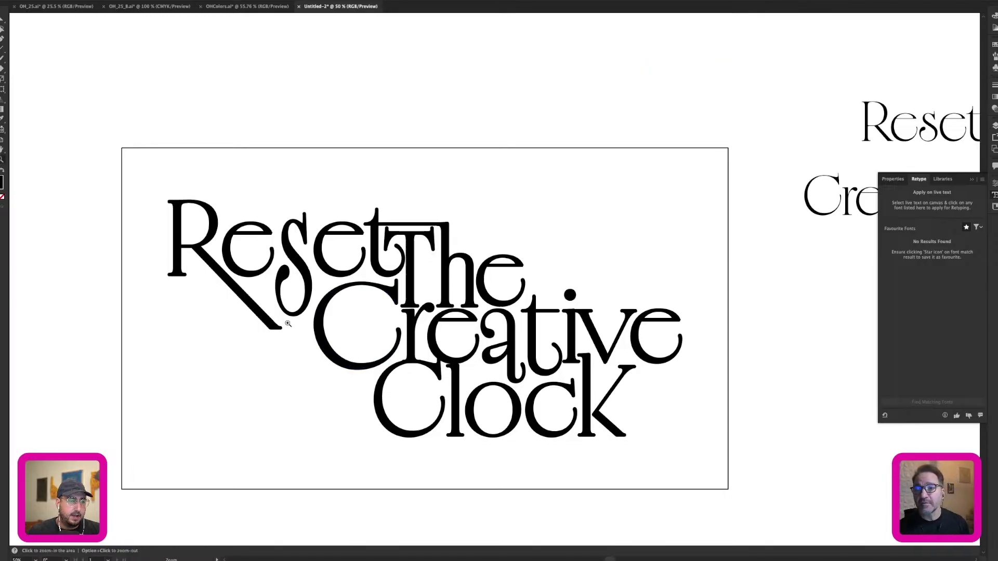
pyautogui.moveTo(278, 331); pyautogui.dragTo(619, 347)
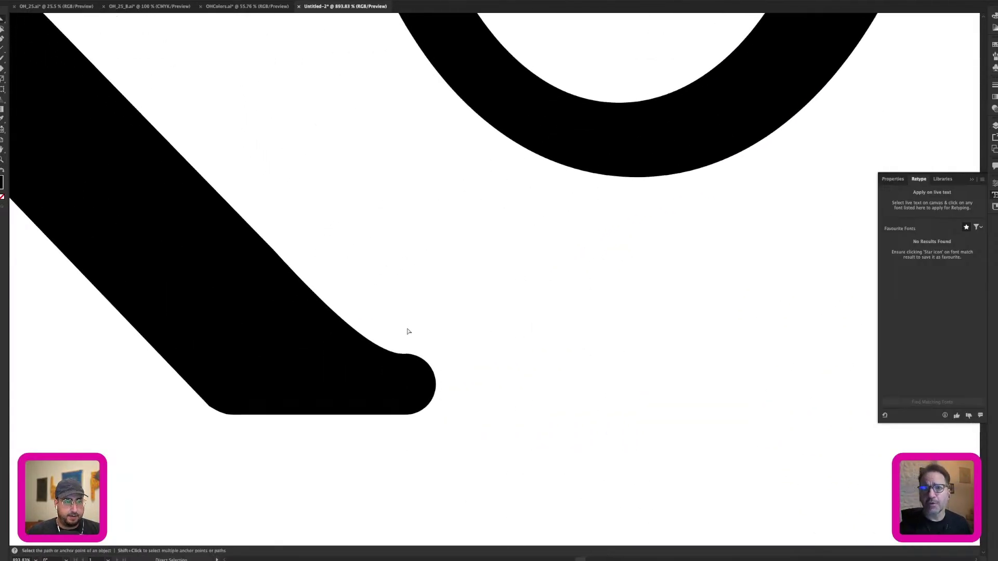
pyautogui.press('q')
pyautogui.moveTo(411, 323)
pyautogui.mouseDown()
pyautogui.moveTo(339, 401)
pyautogui.moveTo(438, 339)
pyautogui.mouseUp()
pyautogui.moveTo(406, 383)
pyautogui.mouseDown()
pyautogui.moveTo(740, 370)
pyautogui.moveTo(863, 353)
pyautogui.mouseUp()
# Step: Reshape the upper edge of the R's extended foot into a smooth concave curve by adjusting its direction handle, and deselect it
pyautogui.press('z')
pyautogui.keyDown('alt'); pyautogui.click(591, 284); pyautogui.keyUp('alt')
pyautogui.keyDown('alt'); pyautogui.click(591, 284); pyautogui.keyUp('alt')
pyautogui.keyDown('alt'); pyautogui.click(585, 285); pyautogui.keyUp('alt')
pyautogui.keyDown('alt'); pyautogui.click(510, 273); pyautogui.keyUp('alt')
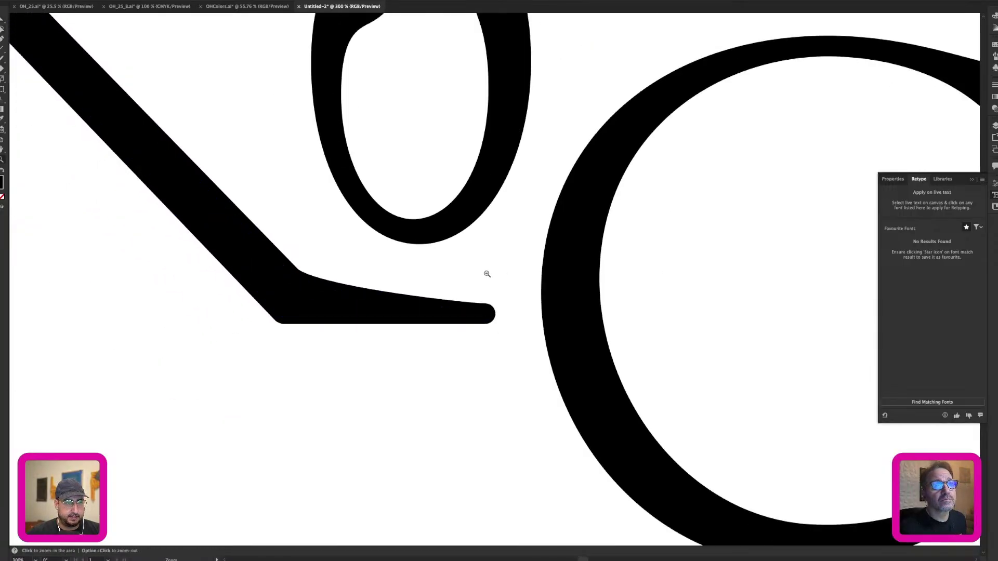
pyautogui.keyDown('alt'); pyautogui.click(487, 273); pyautogui.keyUp('alt')
pyautogui.press('a')
pyautogui.moveTo(378, 296); pyautogui.dragTo(400, 315)
pyautogui.click(401, 318)
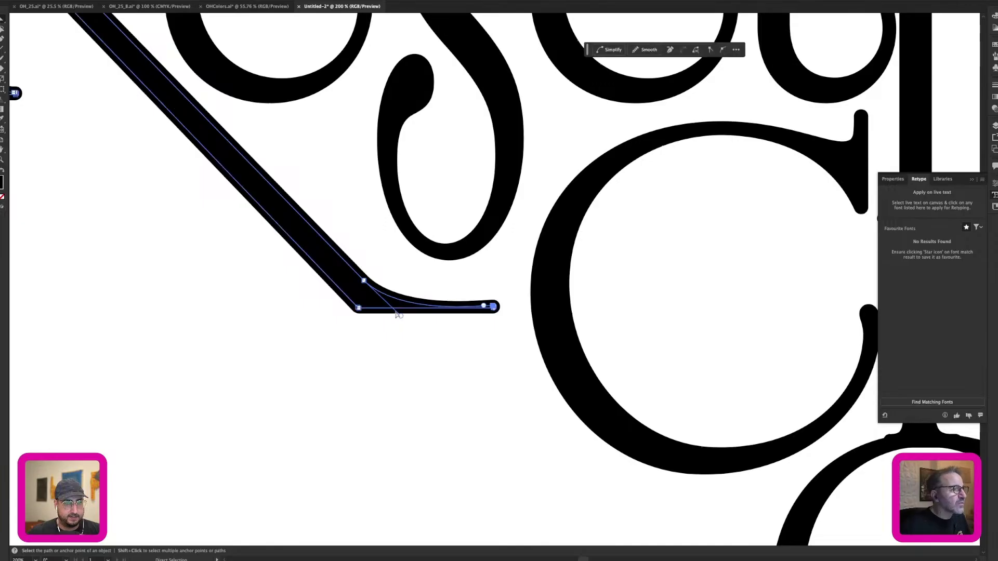
pyautogui.click(370, 374)
# Step: Export the finished lettering as a JPEG named "Reset the Creative Clock"
pyautogui.press('z')
pyautogui.keyDown('alt'); pyautogui.click(570, 270); pyautogui.keyUp('alt')
pyautogui.keyDown('alt'); pyautogui.click(571, 270); pyautogui.keyUp('alt')
pyautogui.keyDown('alt'); pyautogui.click(570, 271); pyautogui.keyUp('alt')
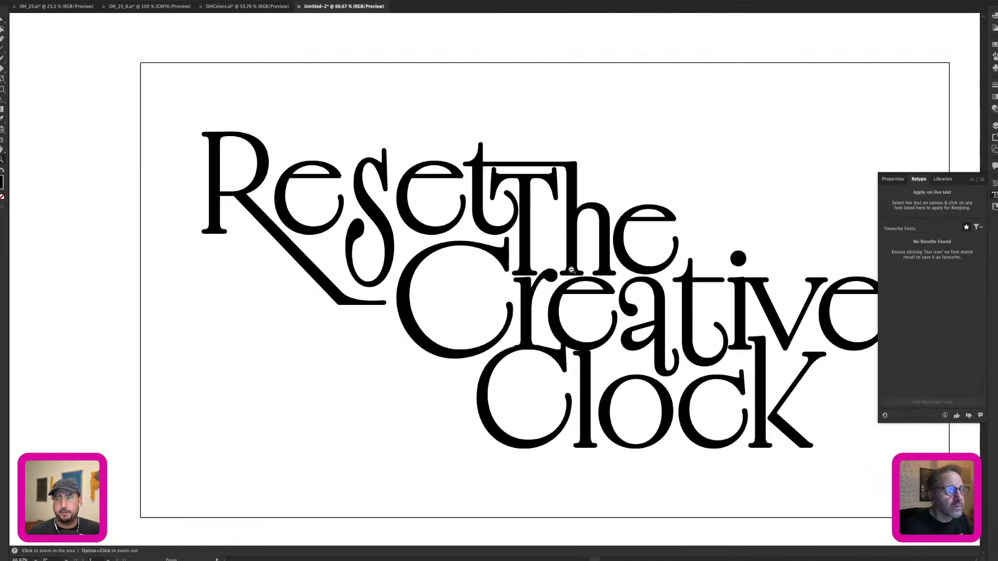
pyautogui.keyDown('alt'); pyautogui.click(568, 271); pyautogui.keyUp('alt')
pyautogui.moveTo(569, 271); pyautogui.dragTo(473, 239)
pyautogui.press('v')
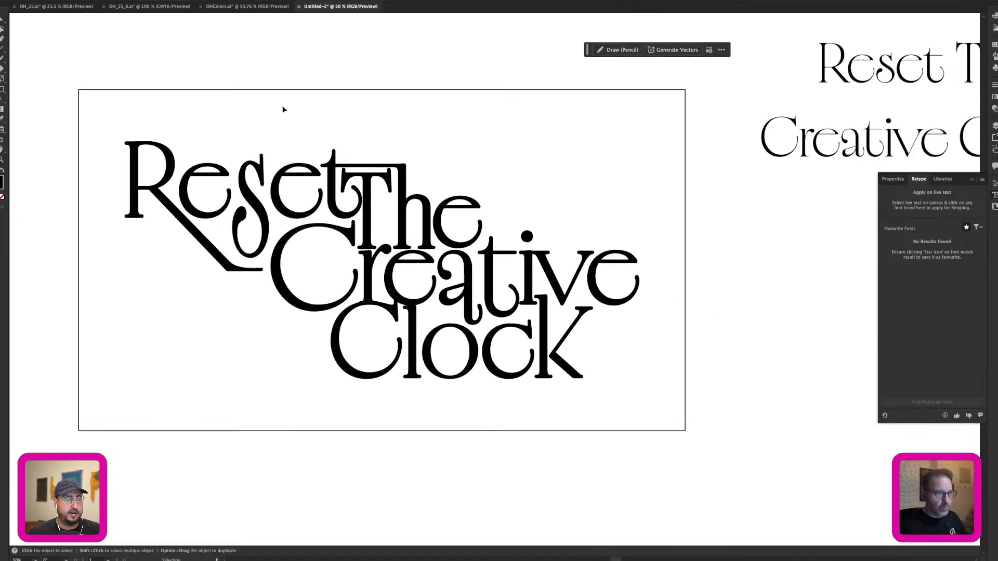
pyautogui.click(56, 1)
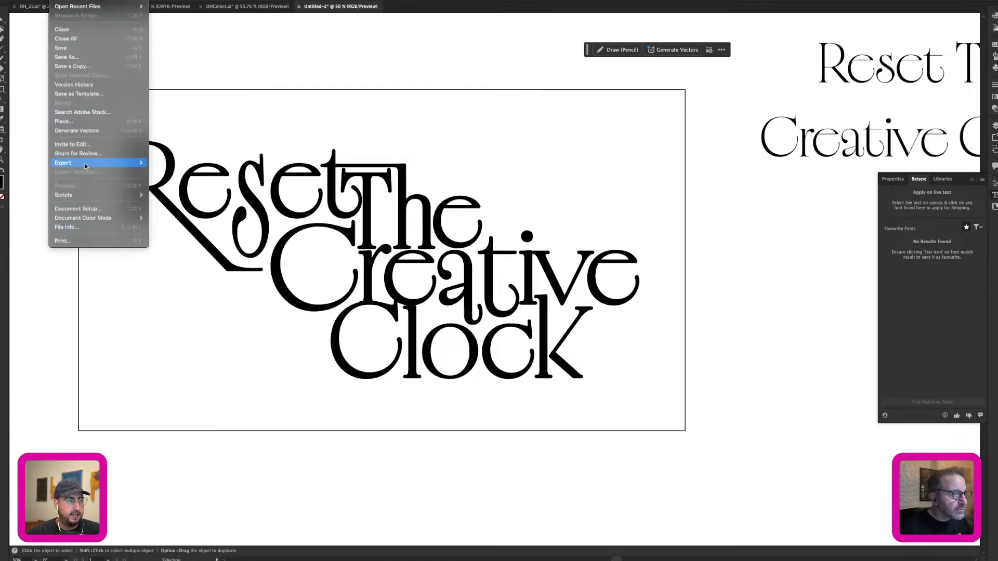
pyautogui.moveTo(78, 164)
pyautogui.click(200, 173)
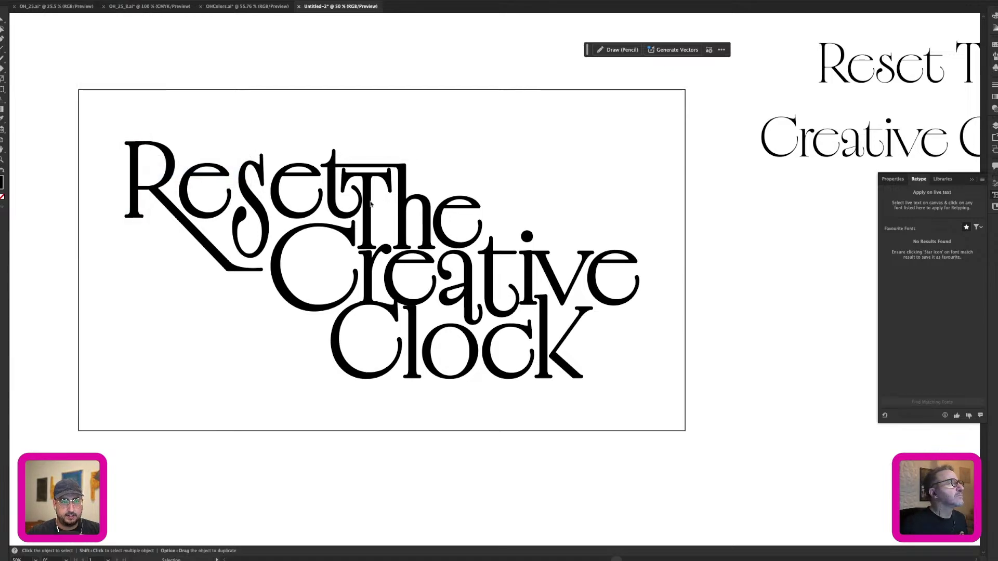
pyautogui.click(664, 162)
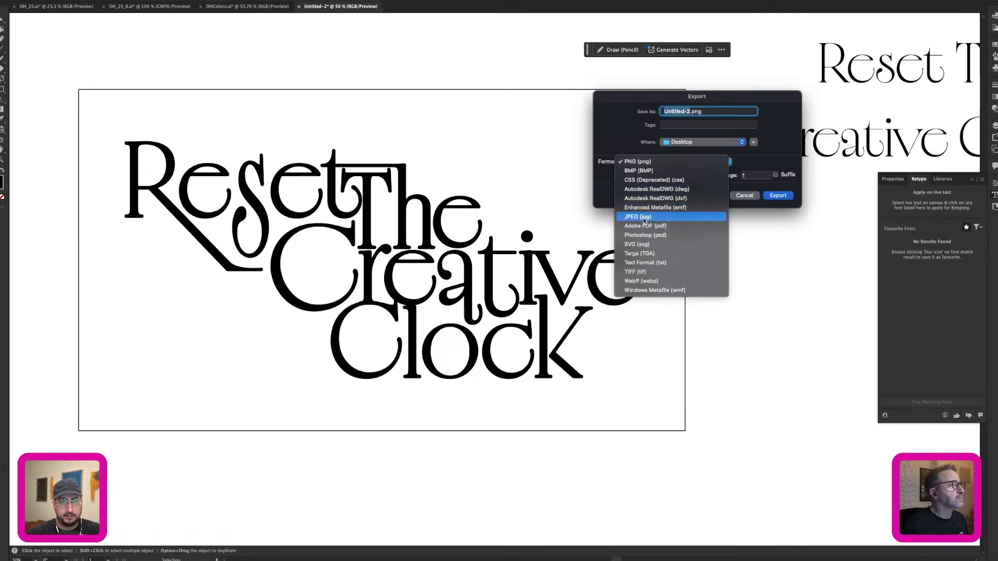
pyautogui.click(671, 219)
pyautogui.write('Reset the Creative Clock')
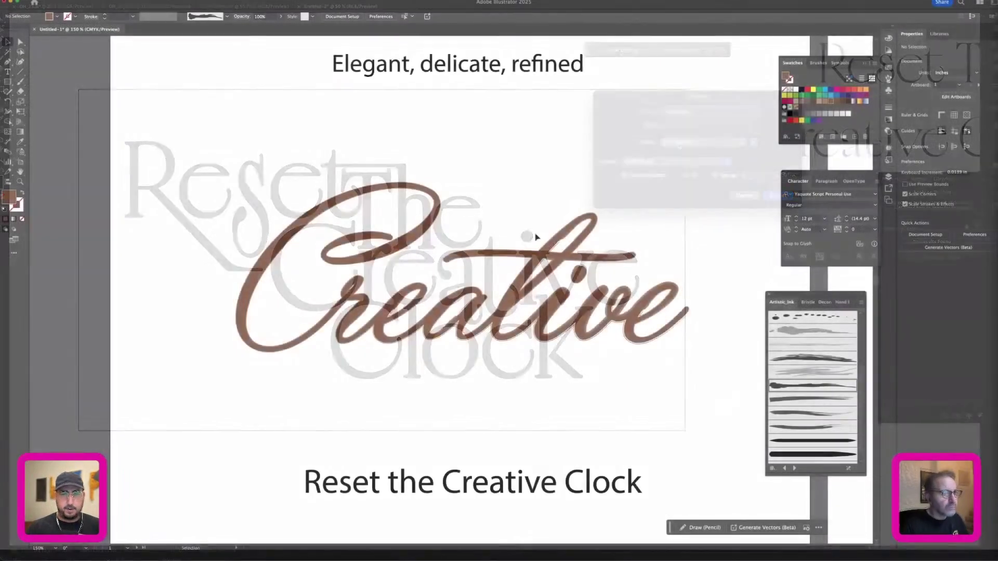
# Step: In the brown script document, select the "Creative" group and unite its overlapping letter and brush-stroke shapes
pyautogui.scroll(5, 535, 291)
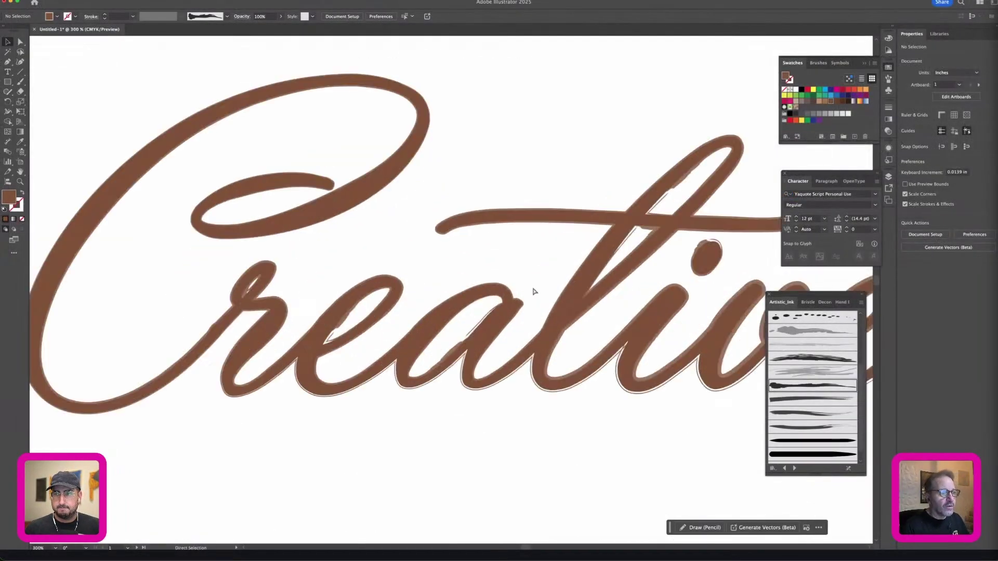
pyautogui.moveTo(508, 316); pyautogui.dragTo(503, 302)
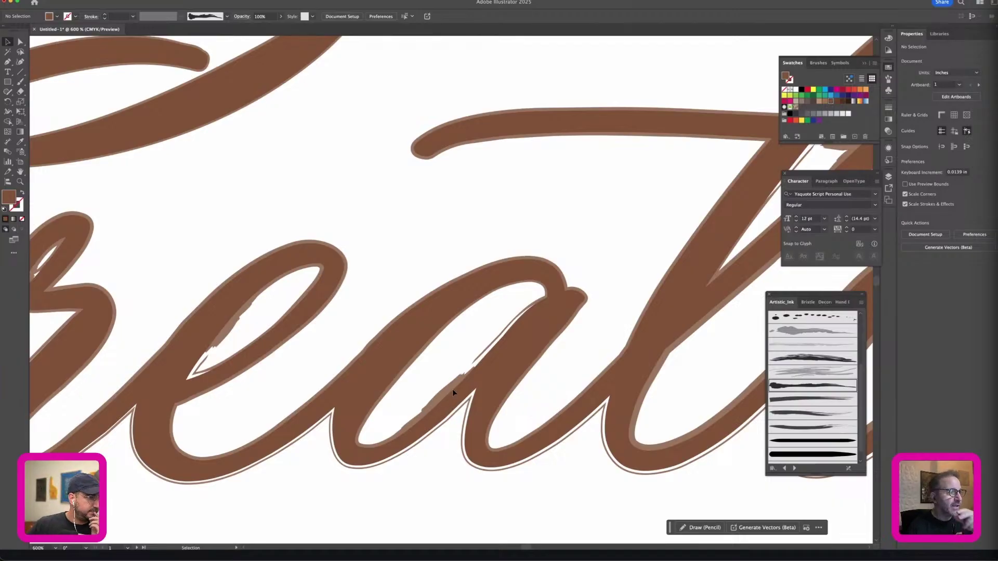
pyautogui.click(225, 340)
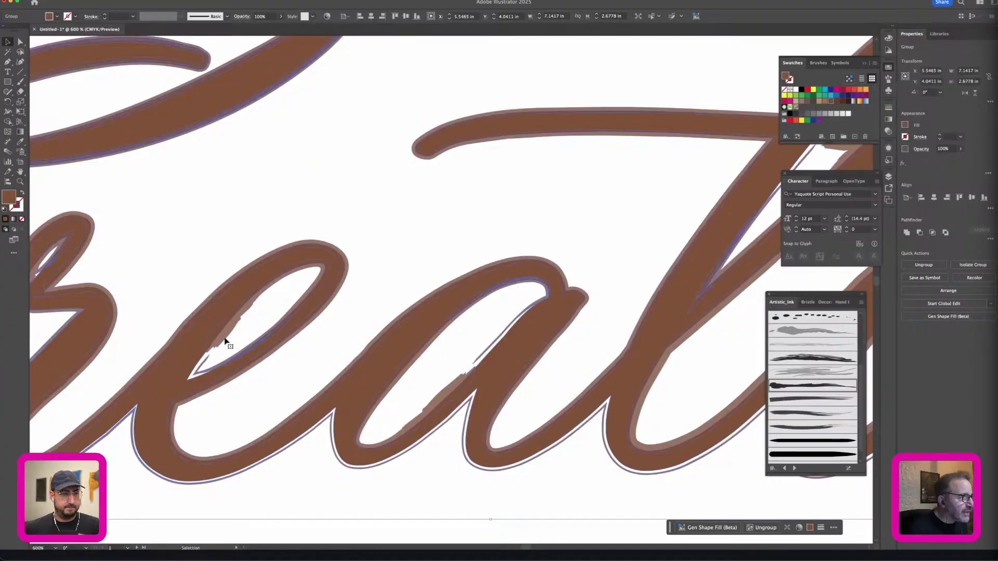
pyautogui.click(907, 233)
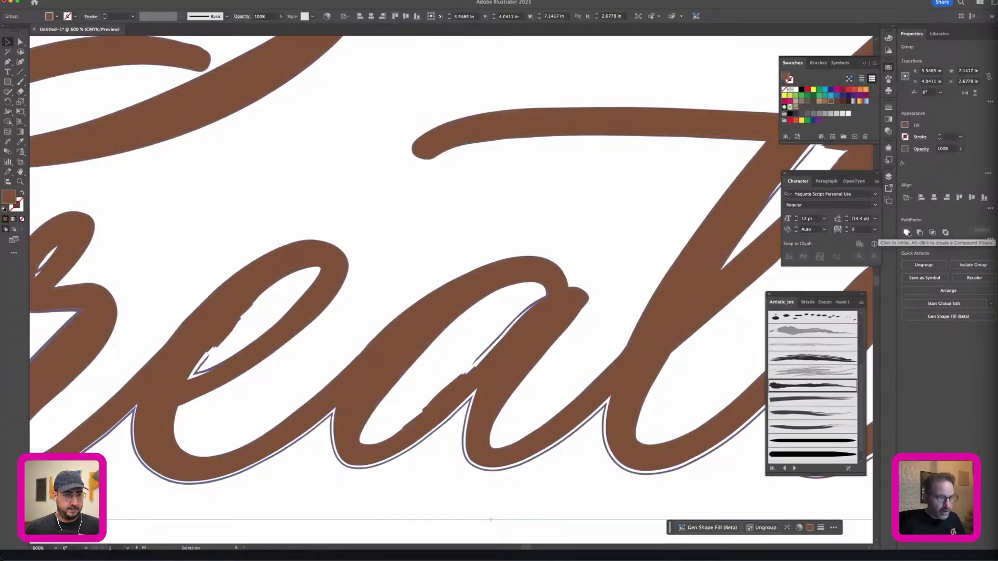
# Step: Examine the united "Creative" lettering at several magnifications for rough edges and gaps along the brush-stroke outlines
pyautogui.press('super+minus')
pyautogui.press('super+minus')
pyautogui.press('super+minus')
pyautogui.click(539, 494)
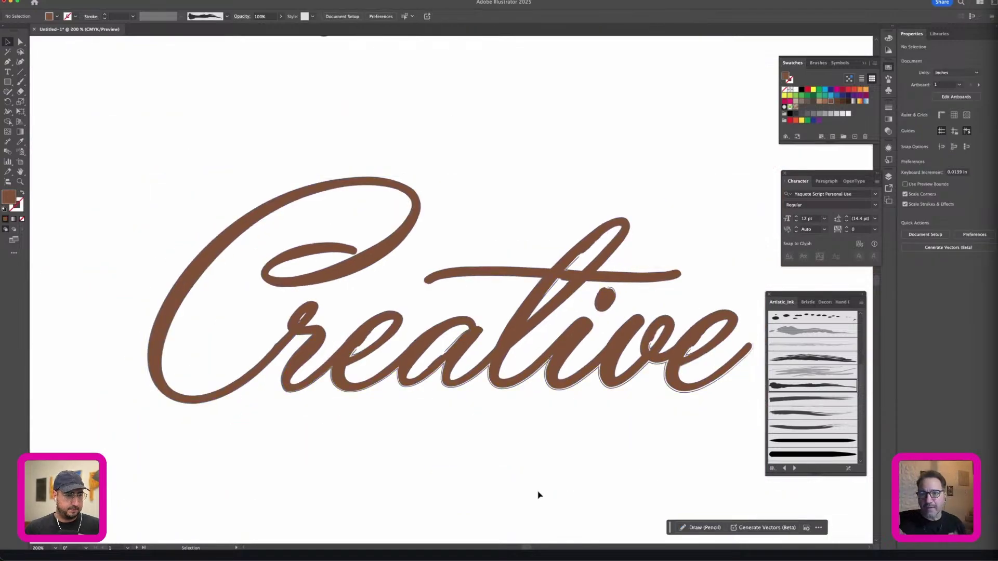
pyautogui.click(19, 182)
pyautogui.moveTo(276, 334); pyautogui.dragTo(286, 395)
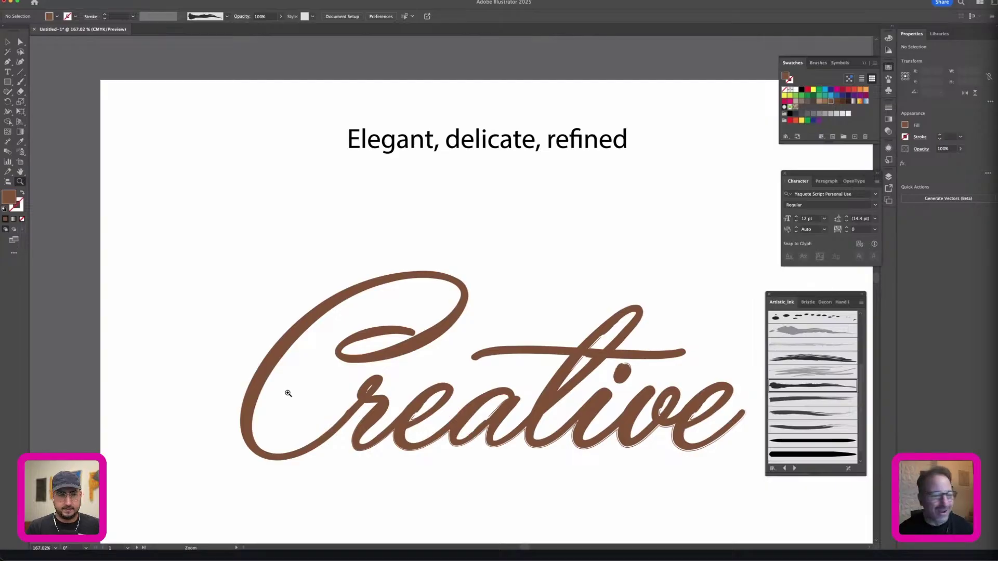
pyautogui.moveTo(413, 345); pyautogui.dragTo(531, 376)
pyautogui.moveTo(558, 478); pyautogui.dragTo(363, 222)
pyautogui.moveTo(465, 322); pyautogui.dragTo(393, 318)
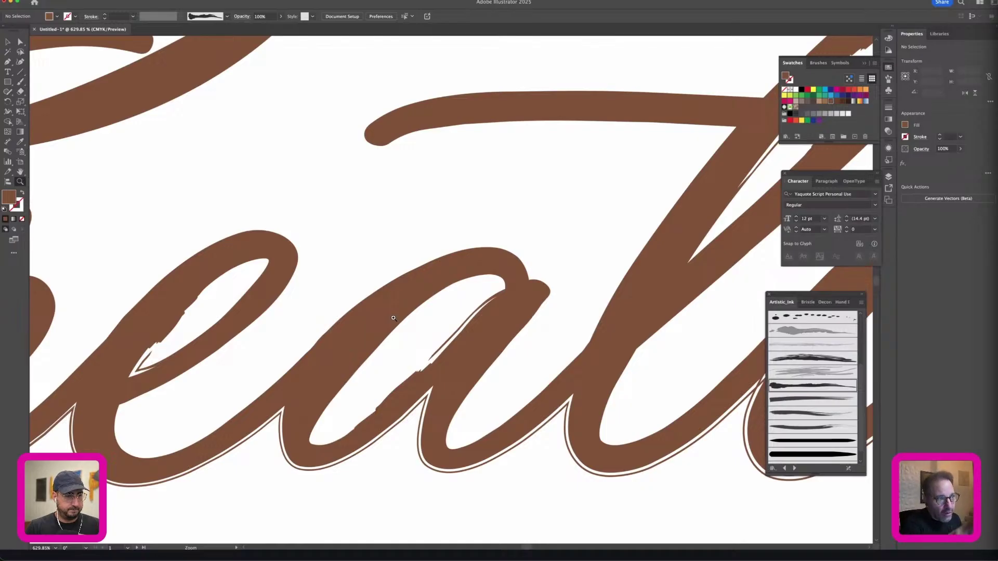
pyautogui.press('super+1')
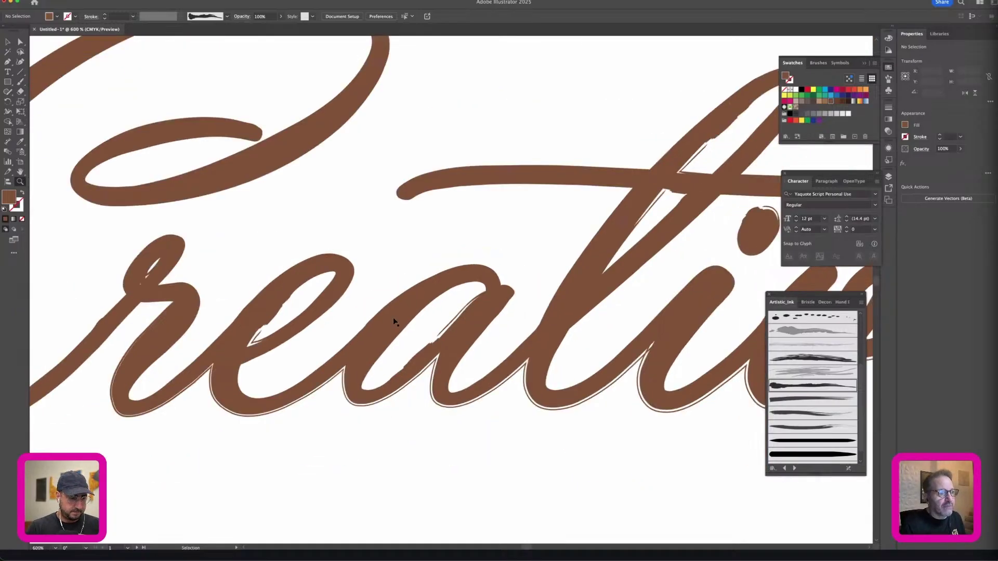
pyautogui.press('v')
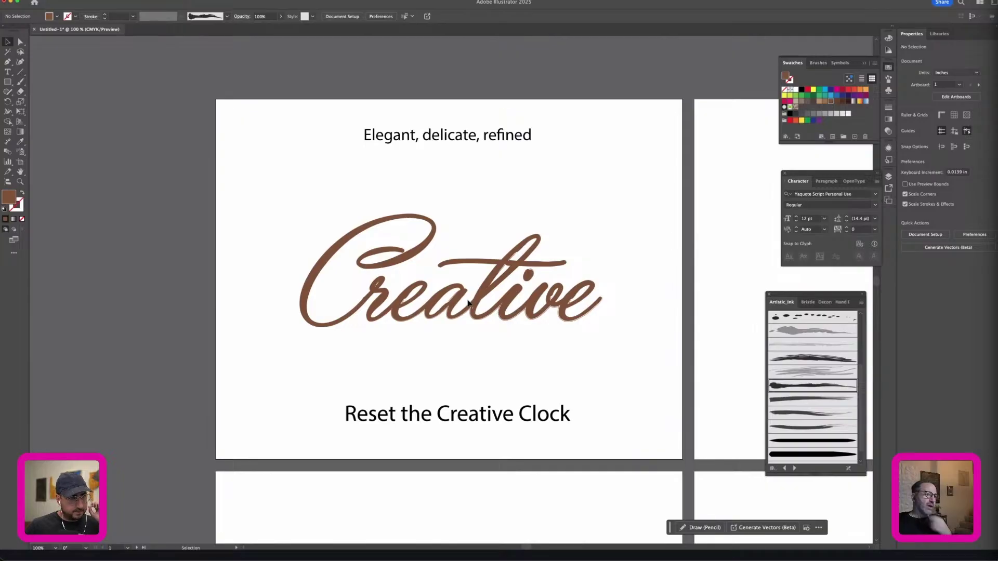
# Step: Shear the "Creative" group vertically so its baseline slopes gently upward to the right, and deselect it
pyautogui.click(470, 306)
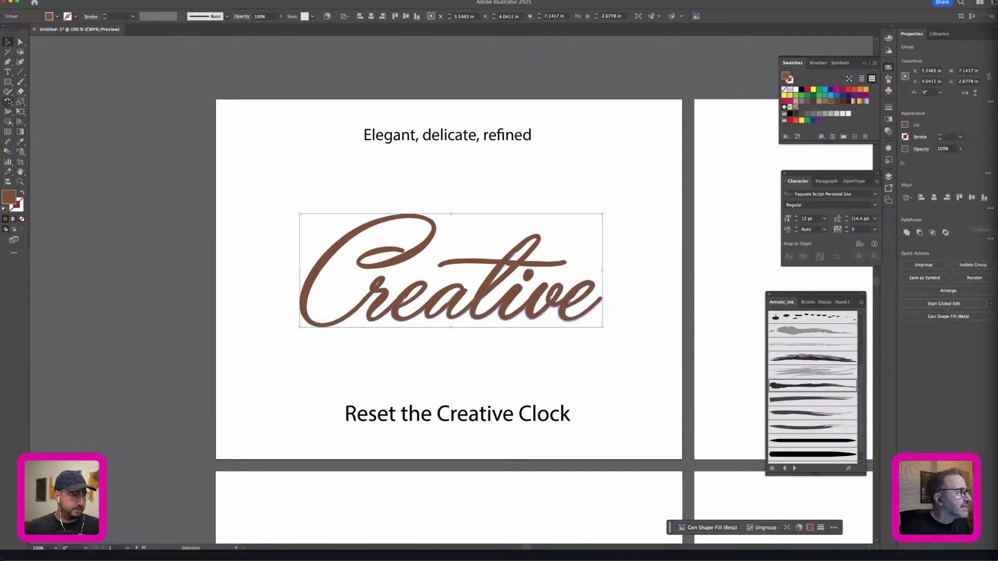
pyautogui.click(8, 101)
pyautogui.click(28, 102)
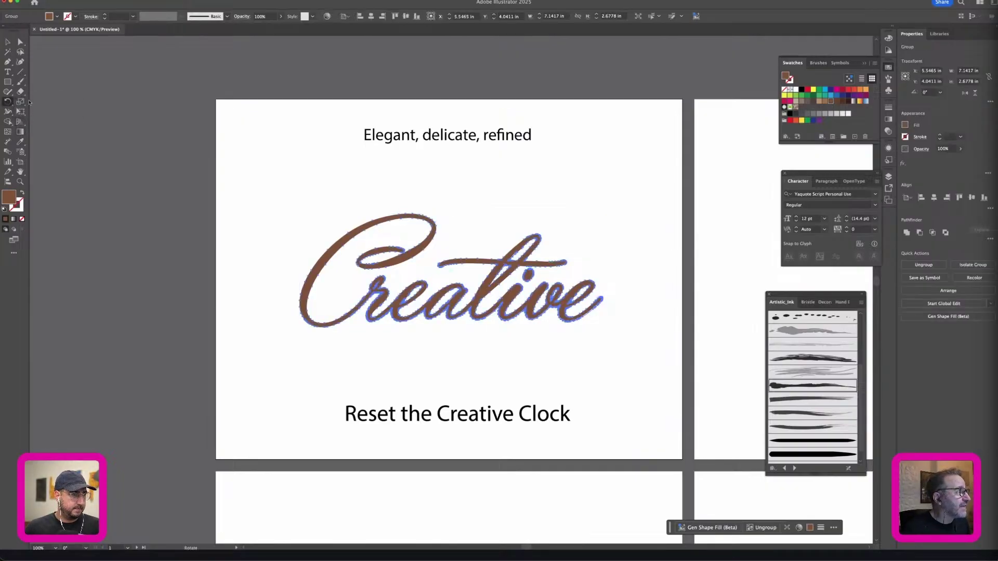
pyautogui.click(20, 102)
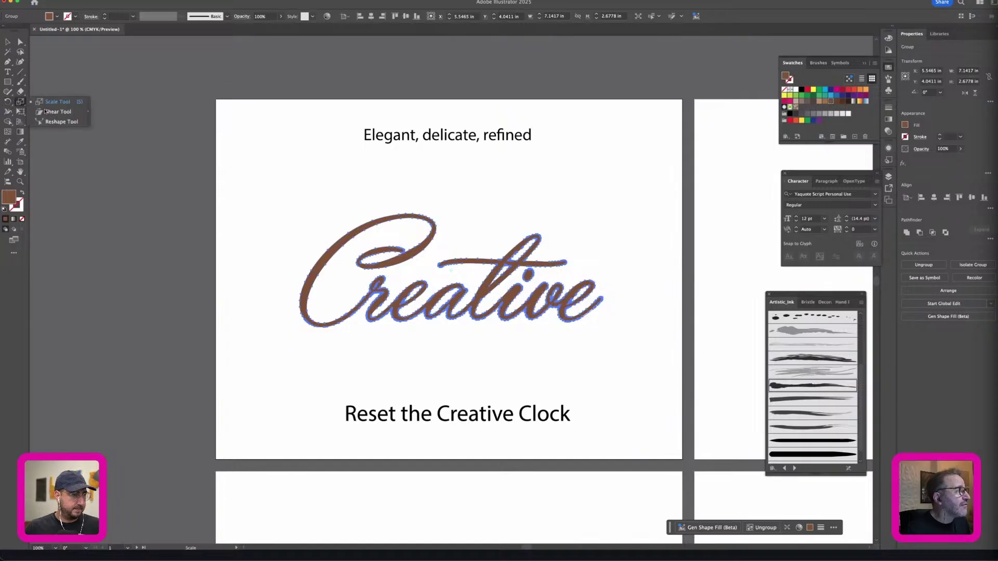
pyautogui.click(52, 110)
pyautogui.moveTo(624, 267); pyautogui.dragTo(622, 263)
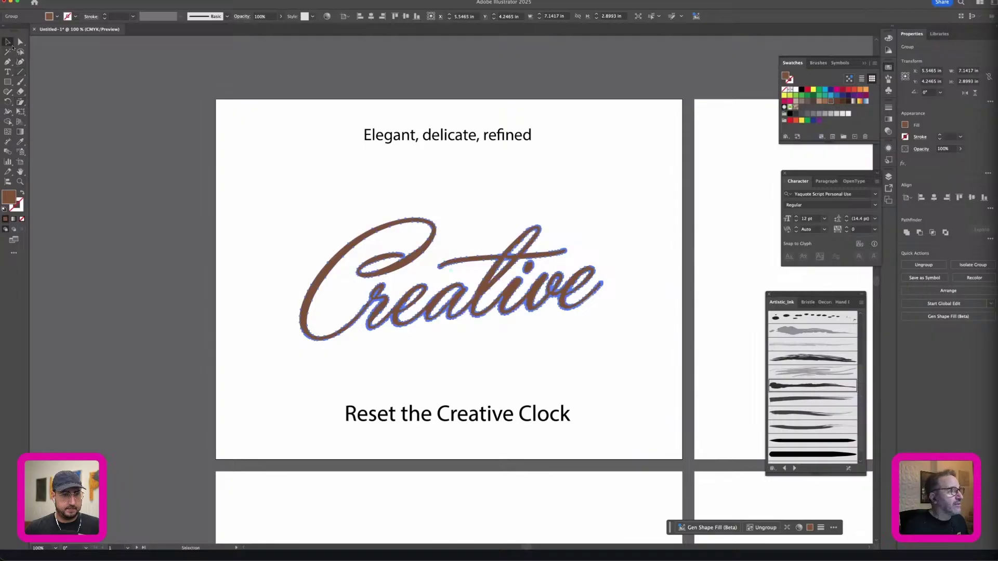
pyautogui.click(7, 42)
pyautogui.click(445, 248)
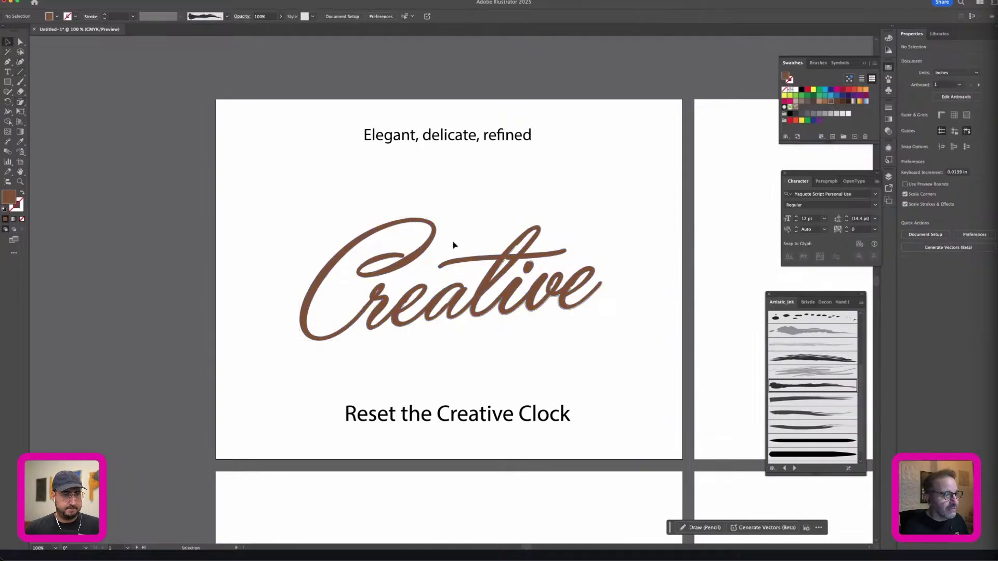
# Step: Copy the words "Reset the" from the bottom phrase and paste them as a separate text object just below "Creative"
pyautogui.moveTo(464, 422); pyautogui.dragTo(289, 422)
pyautogui.press('super+c')
pyautogui.doubleClick(434, 425)
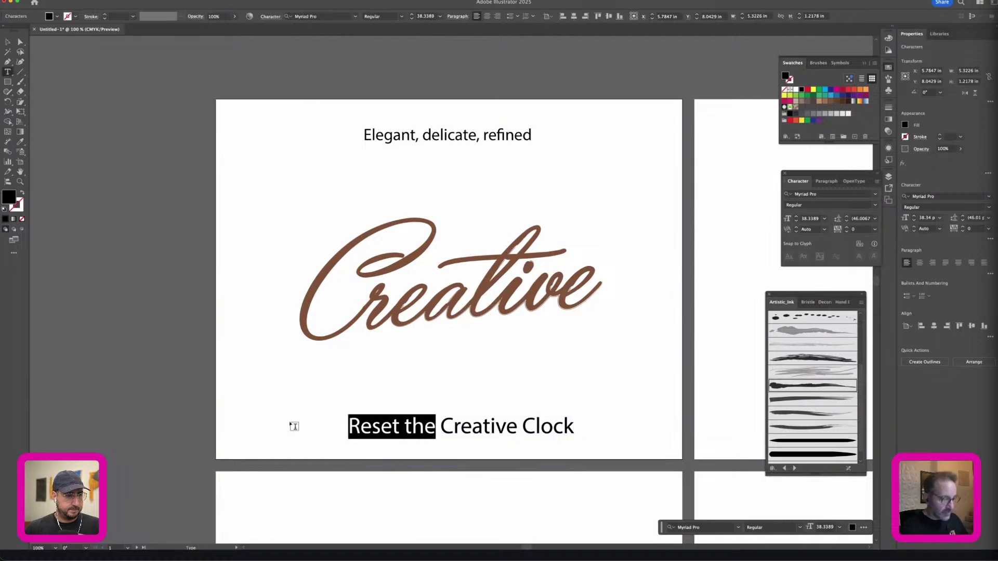
pyautogui.keyDown('super'); pyautogui.click(407, 382); pyautogui.keyUp('super')
pyautogui.click(479, 351)
pyautogui.press('super+v')
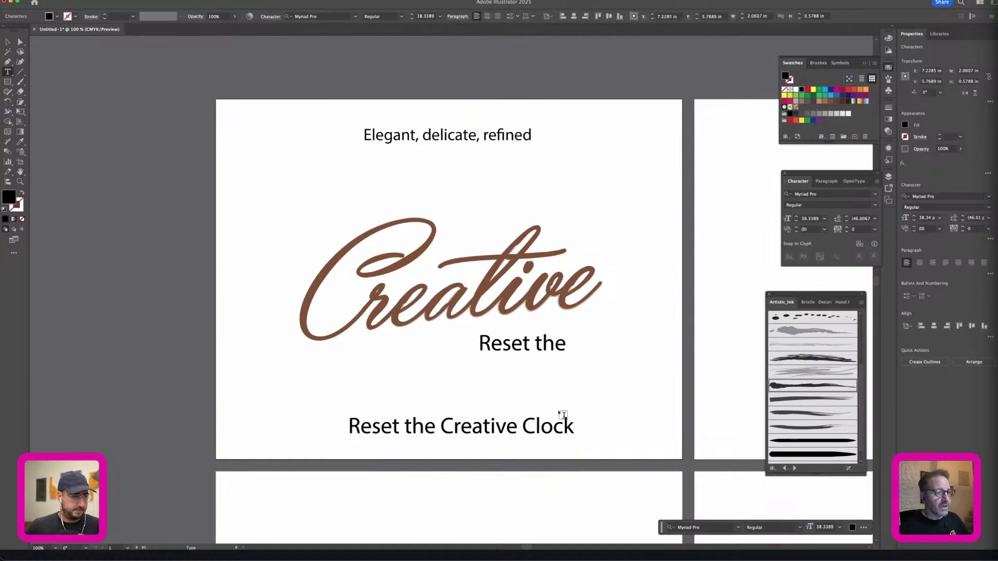
# Step: Enlarge the new "Reset the" text to about 70 pt and move it beneath the middle of "Creative"
pyautogui.click(8, 42)
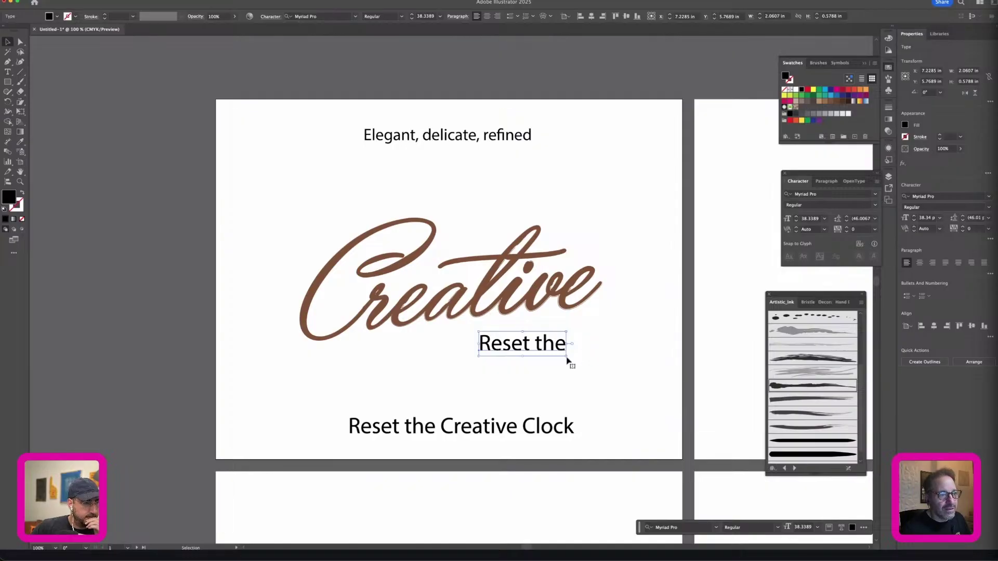
pyautogui.moveTo(566, 358); pyautogui.dragTo(639, 402)
pyautogui.moveTo(593, 353); pyautogui.dragTo(500, 361)
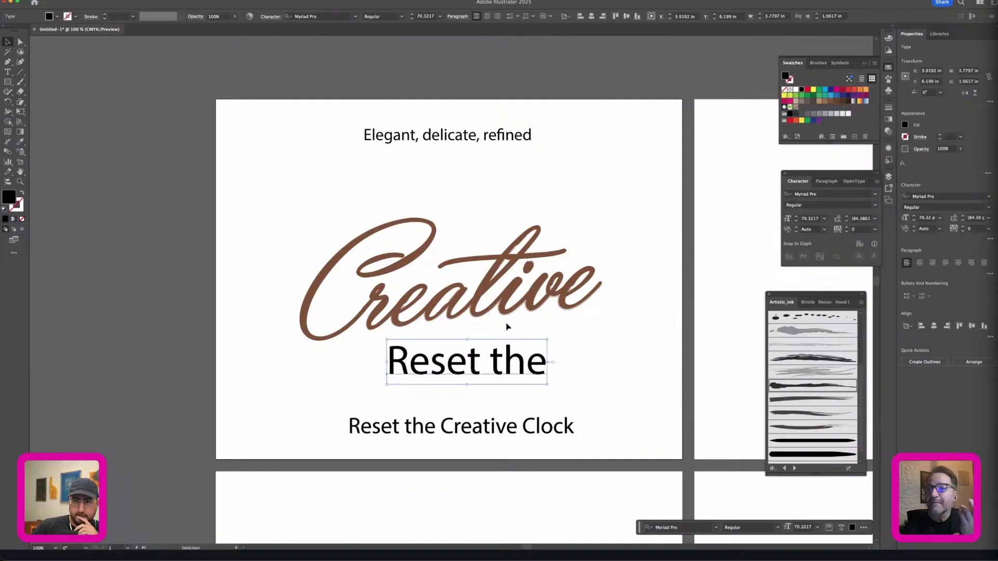
# Step: Try the Trajan Color font on the enlarged "Reset the" text
pyautogui.click(959, 196)
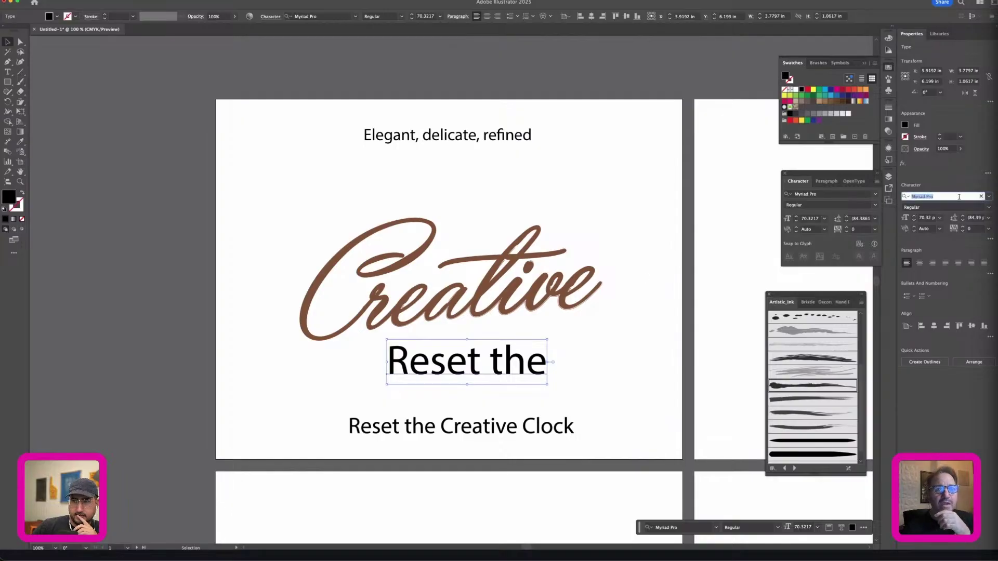
pyautogui.write('tra')
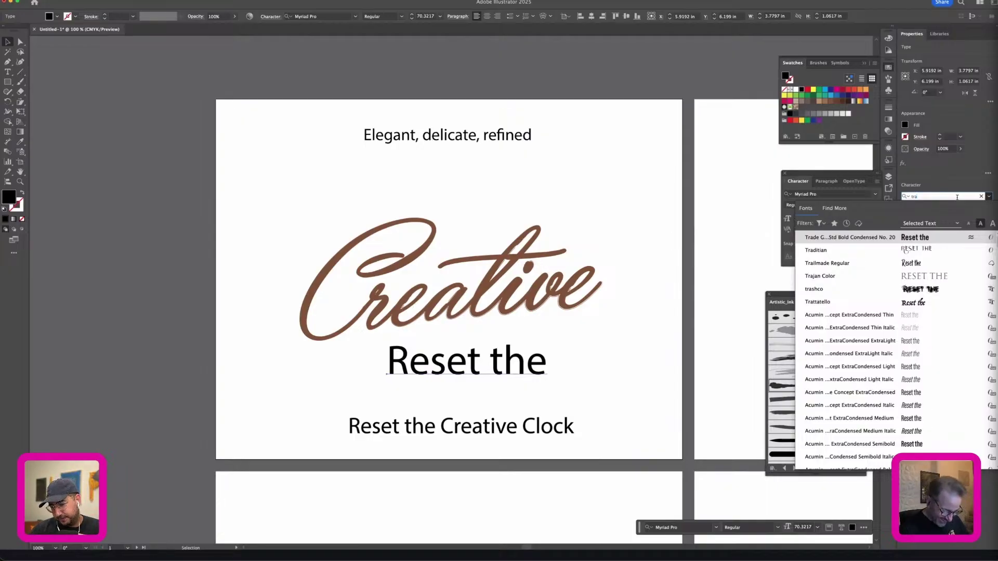
pyautogui.write('j')
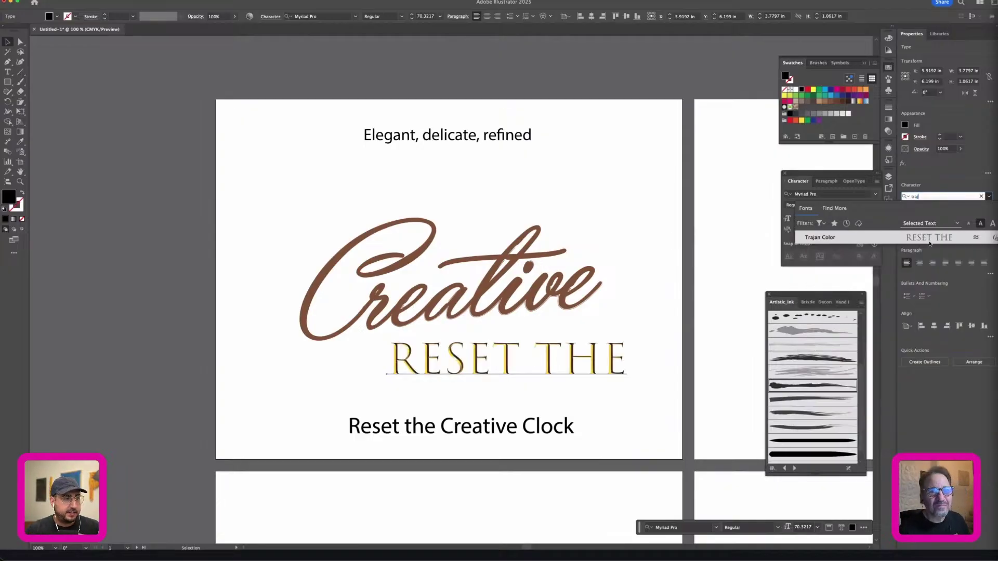
pyautogui.press('Return')
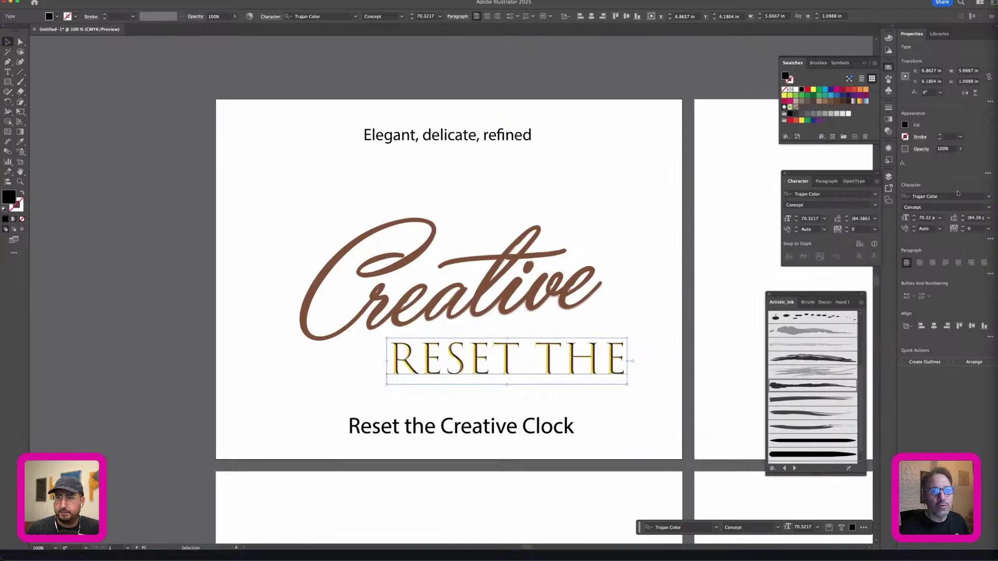
pyautogui.click(952, 196)
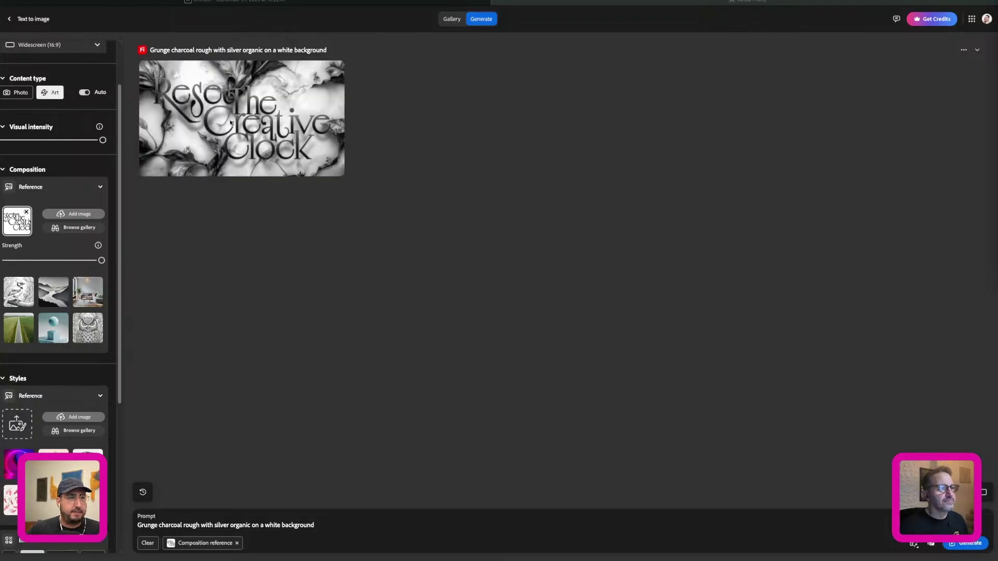
# Step: View the generated grunge charcoal image of the lettering enlarged in Adobe Firefly, and return to the results
pyautogui.click(253, 110)
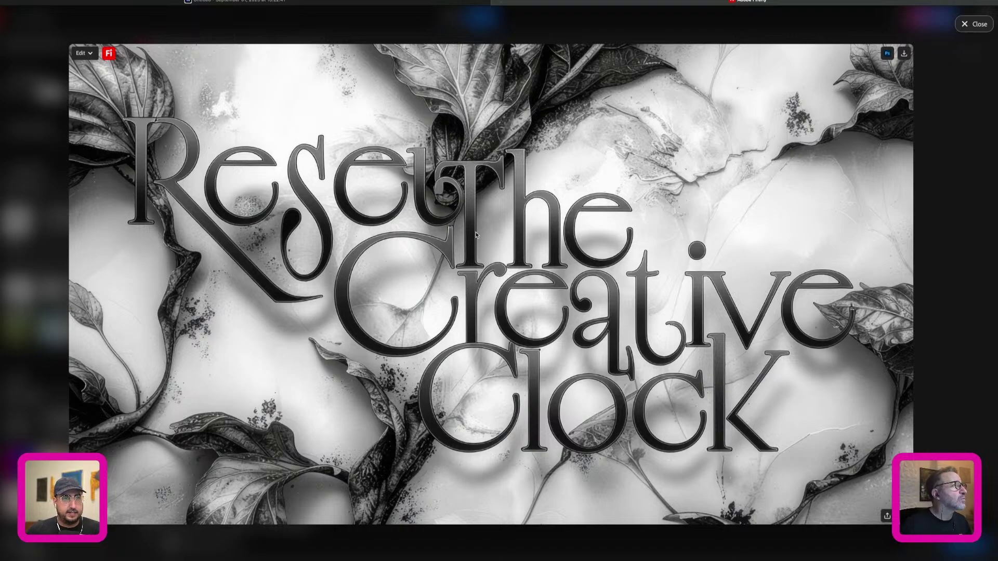
pyautogui.press('Escape')
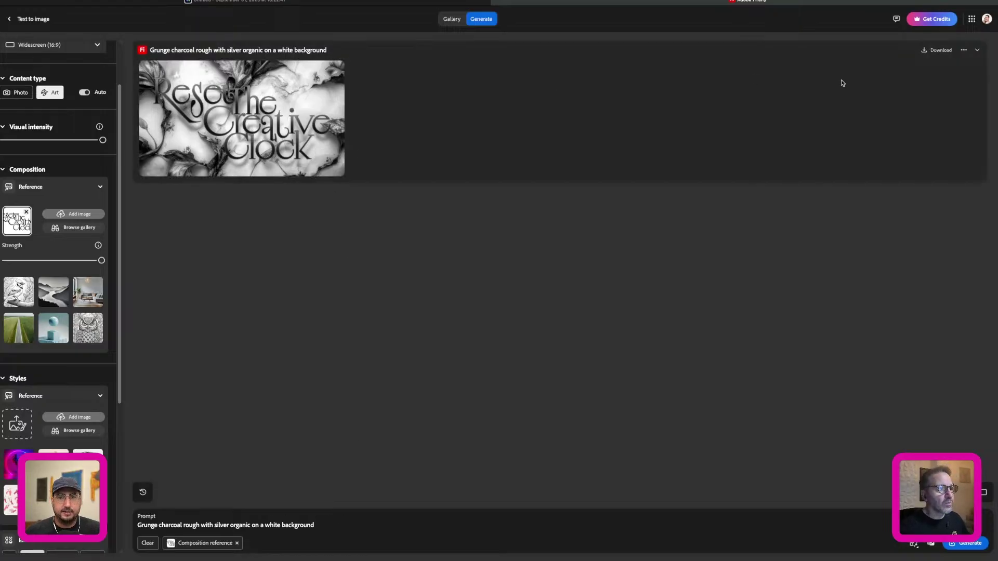
pyautogui.moveTo(208, 137)
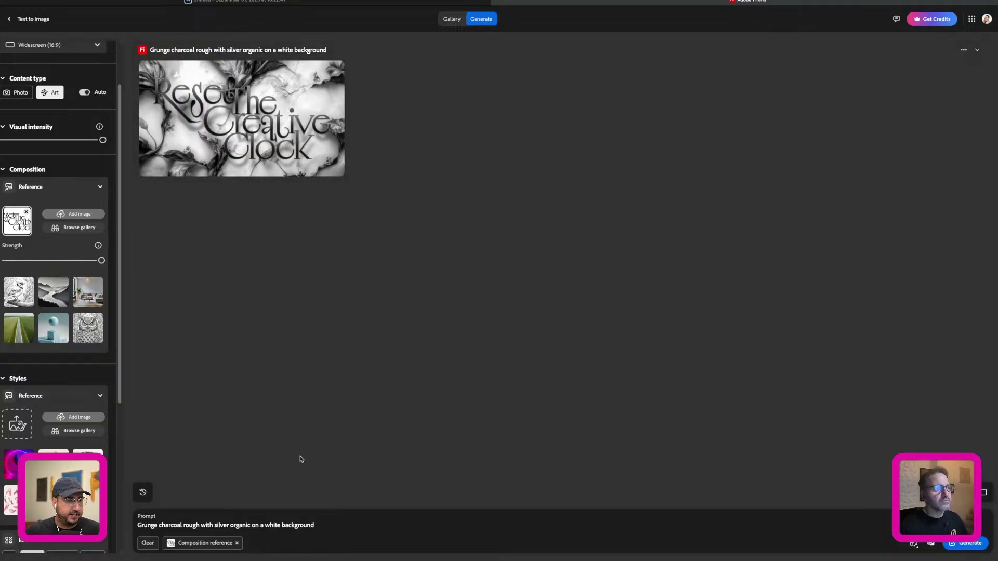
# Step: Replace the Firefly prompt with "charcoal on white paper" and generate from it, keeping the composition reference
pyautogui.click(328, 524)
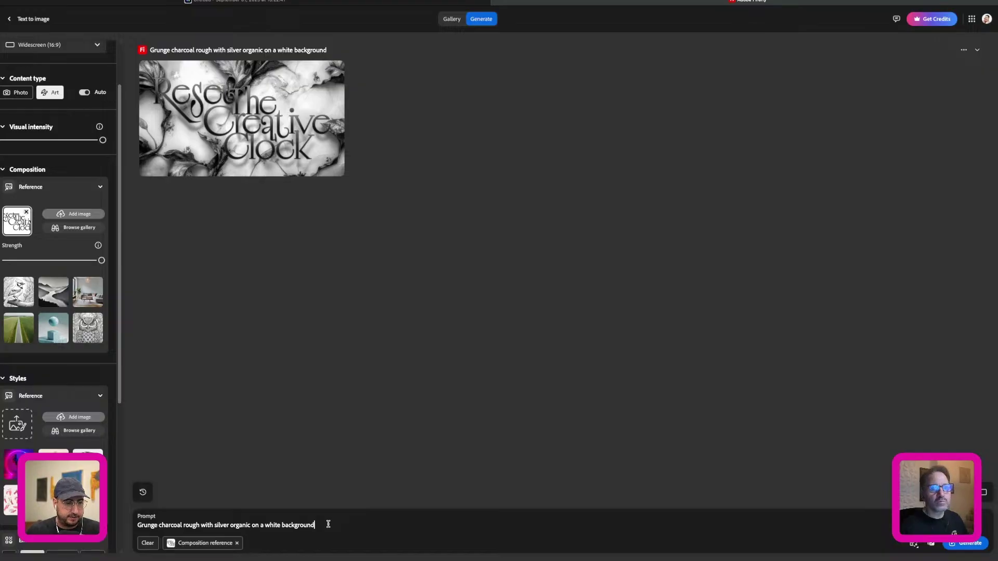
pyautogui.moveTo(332, 525); pyautogui.dragTo(127, 525)
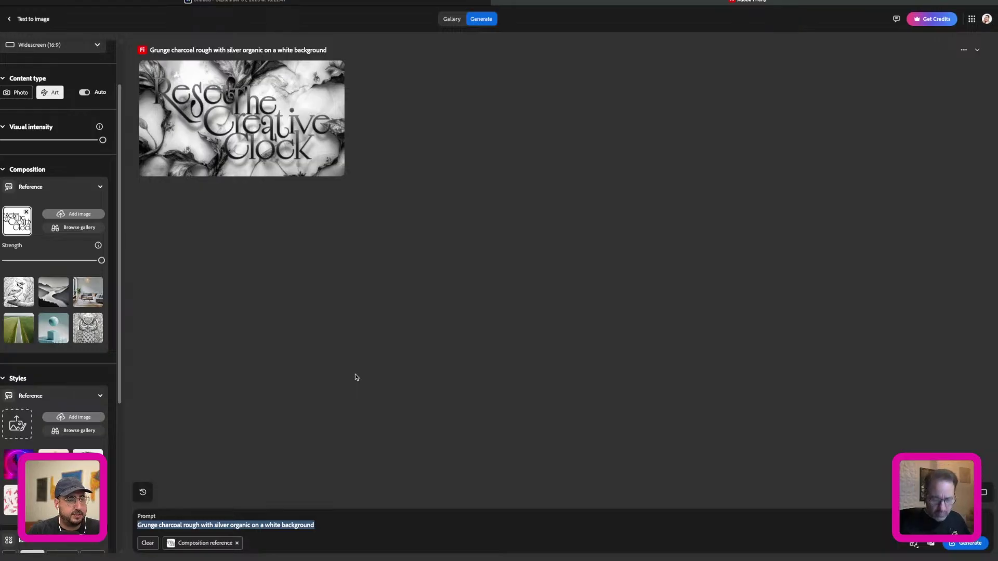
pyautogui.write('char')
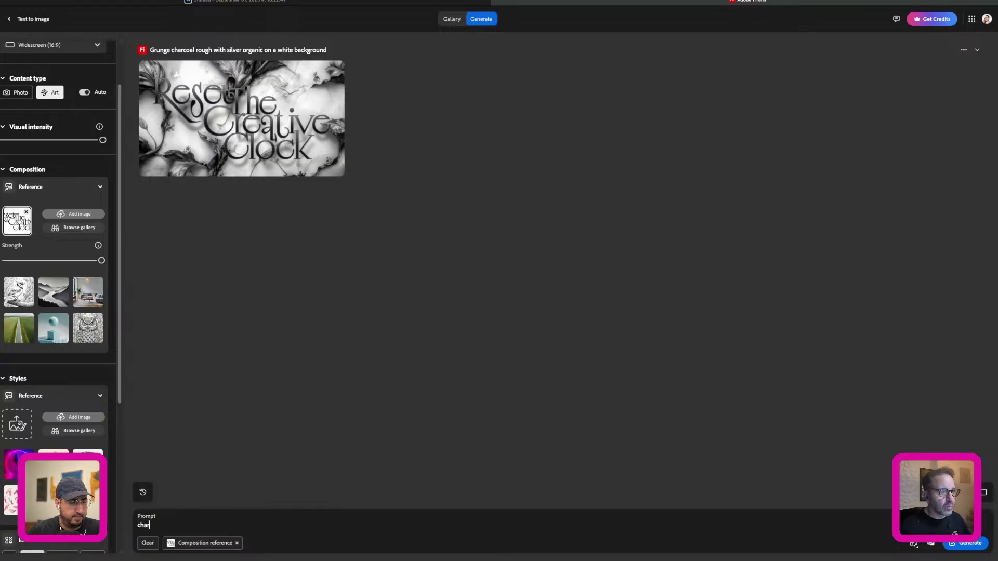
pyautogui.write('coal')
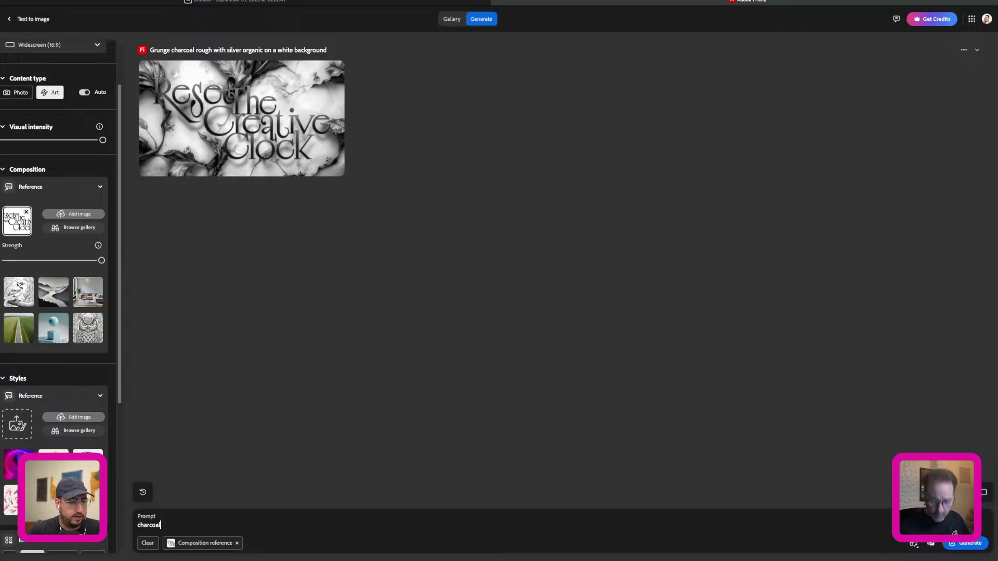
pyautogui.write(' on white paper')
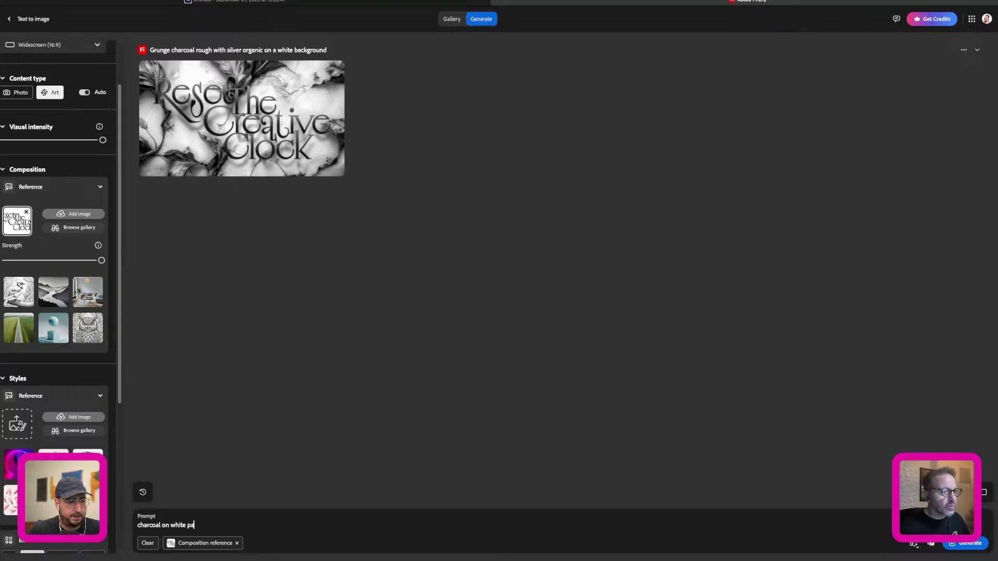
pyautogui.press('Return')
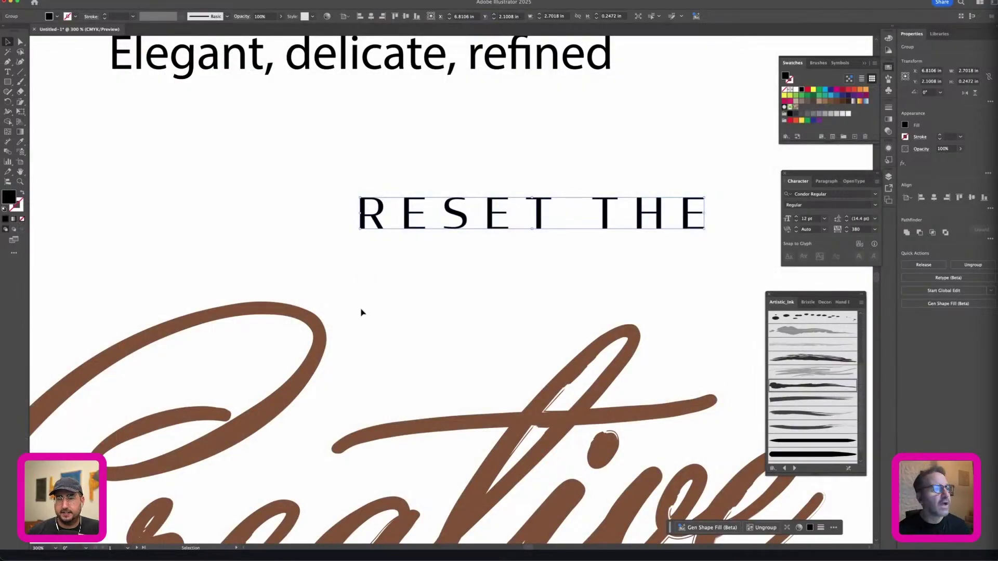
# Step: Draw a small black wedge-shaped serif about 0.043 by 0.021 in with the Pen tool, beside the foot of the R
pyautogui.click(466, 302)
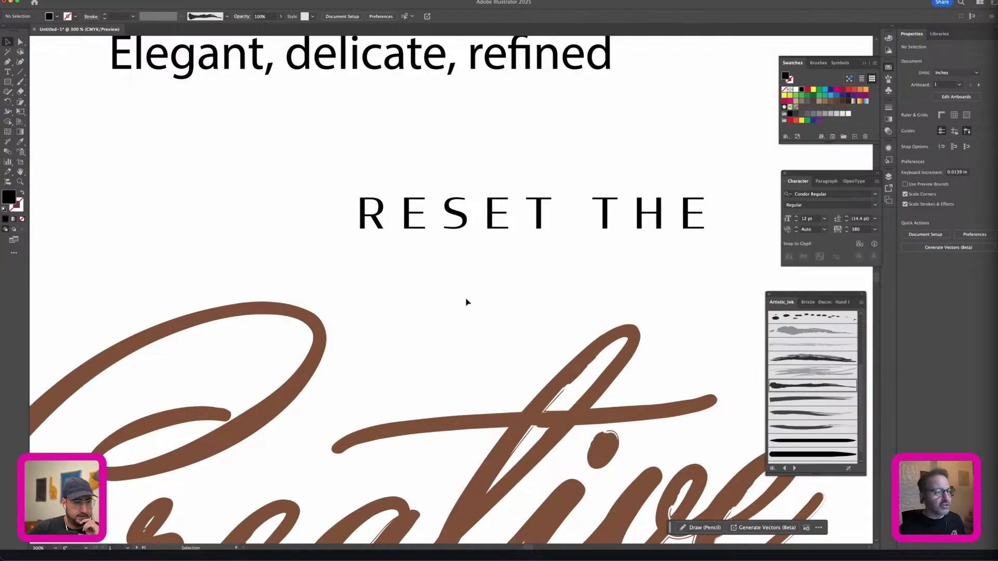
pyautogui.click(20, 182)
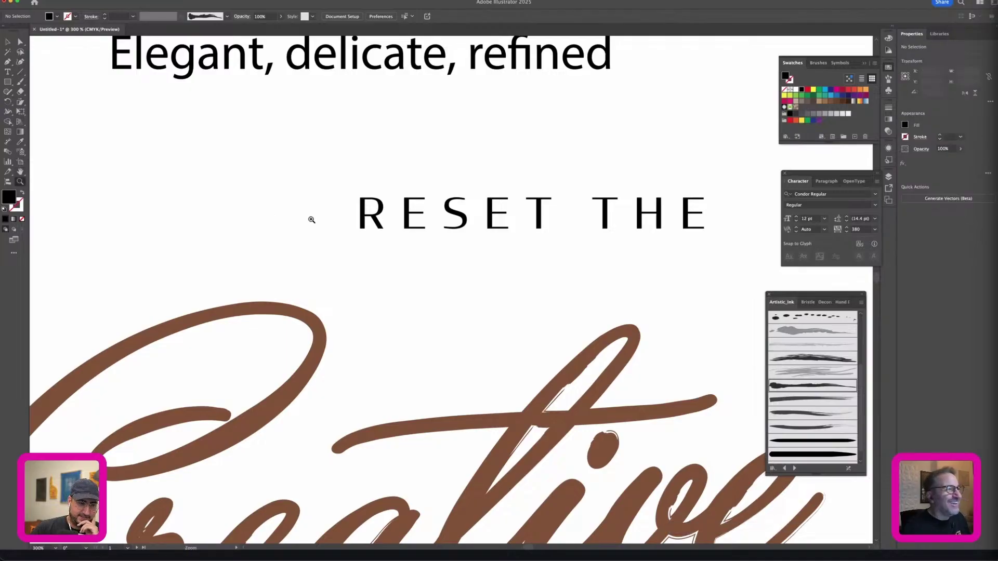
pyautogui.moveTo(312, 219); pyautogui.dragTo(438, 327)
pyautogui.moveTo(438, 327); pyautogui.dragTo(259, 408)
pyautogui.moveTo(389, 320); pyautogui.dragTo(451, 351)
pyautogui.moveTo(301, 320); pyautogui.dragTo(410, 330)
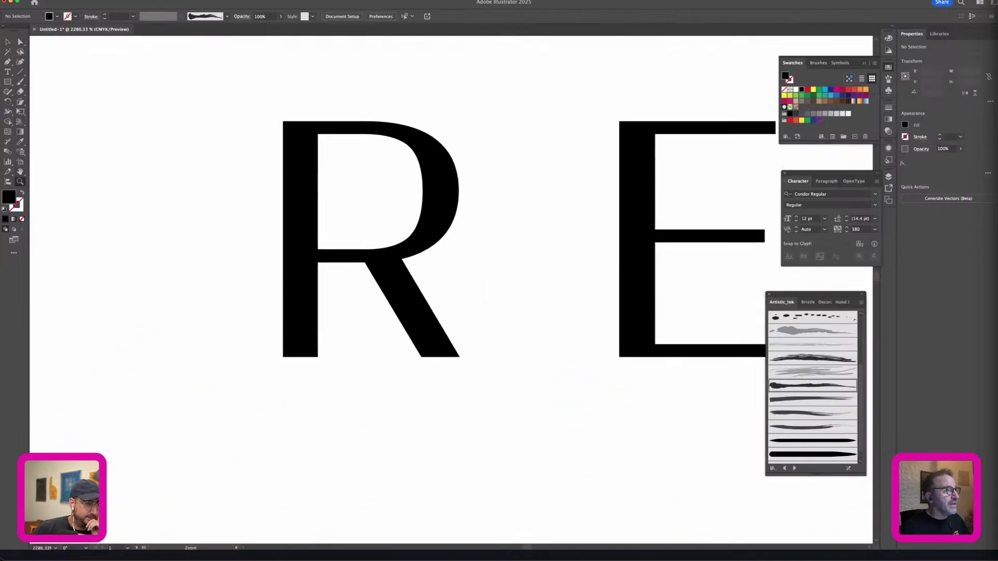
pyautogui.click(8, 62)
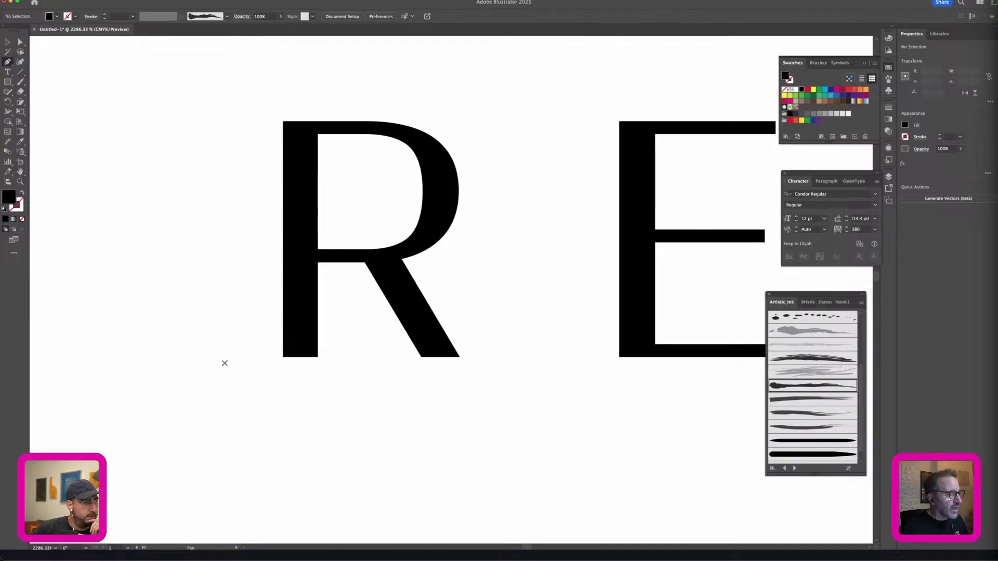
pyautogui.moveTo(208, 356); pyautogui.dragTo(249, 355)
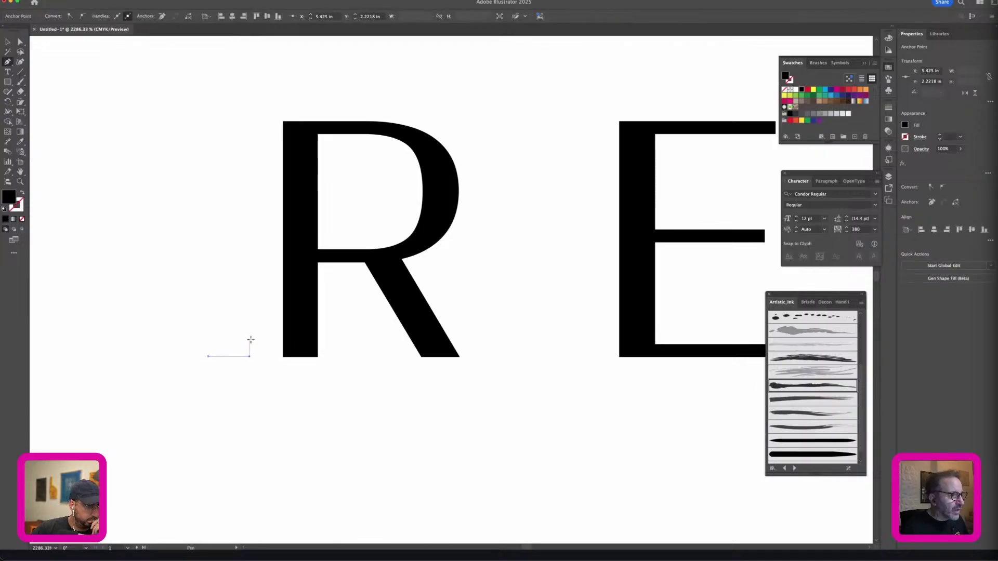
pyautogui.click(250, 337)
pyautogui.moveTo(230, 348); pyautogui.dragTo(230, 347)
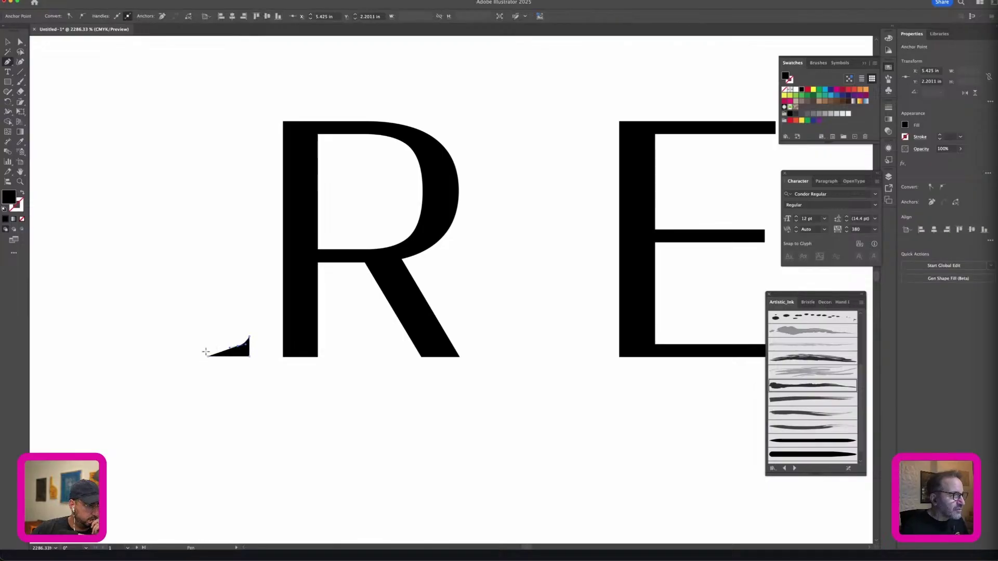
pyautogui.click(209, 353)
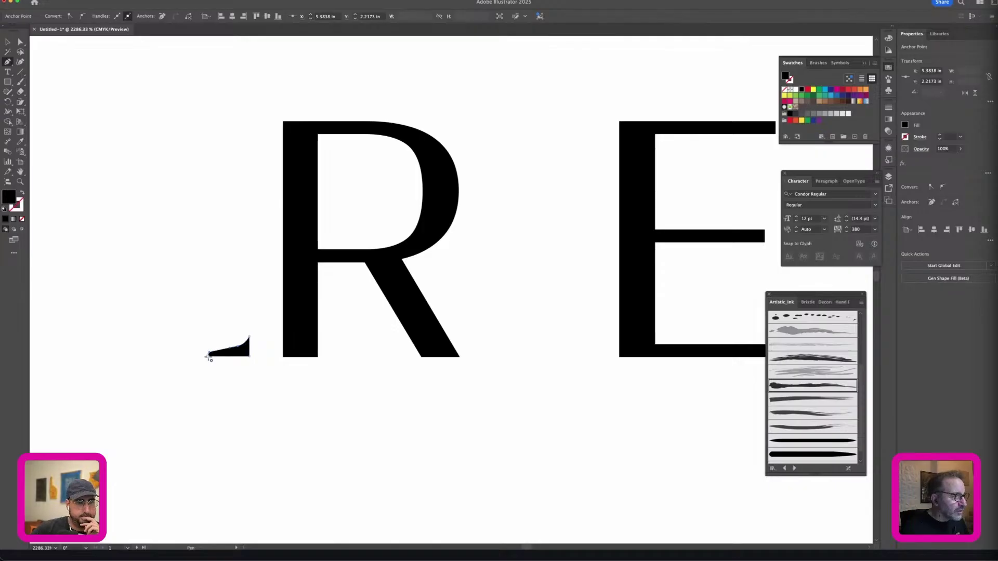
pyautogui.click(209, 357)
pyautogui.click(7, 42)
pyautogui.click(227, 299)
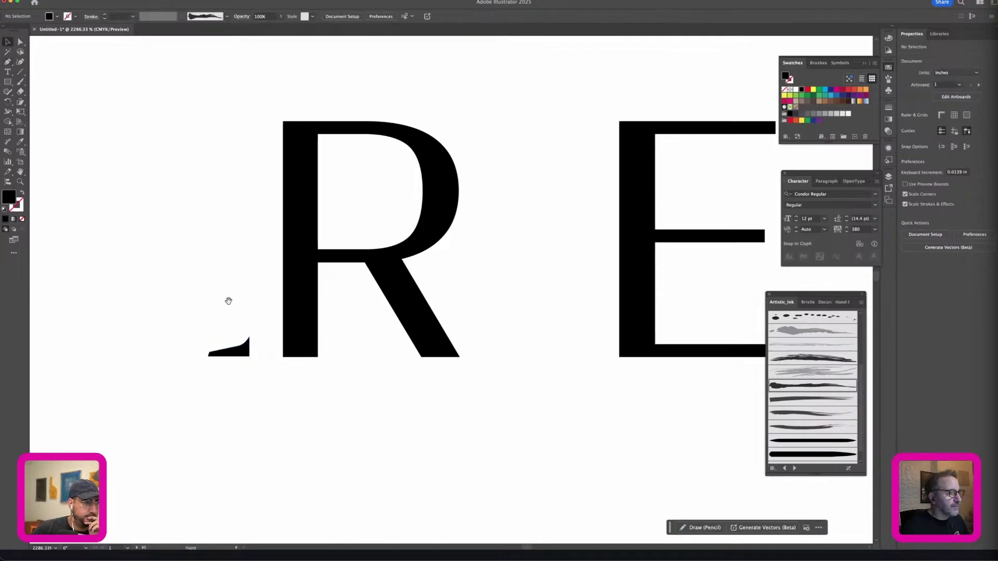
# Step: Move the serif shape close to the R's stem and line up its base with the letter's baseline
pyautogui.moveTo(251, 346); pyautogui.dragTo(315, 360)
pyautogui.moveTo(316, 363); pyautogui.dragTo(463, 276)
pyautogui.scroll(3, 463, 276)
pyautogui.moveTo(360, 324); pyautogui.dragTo(481, 250)
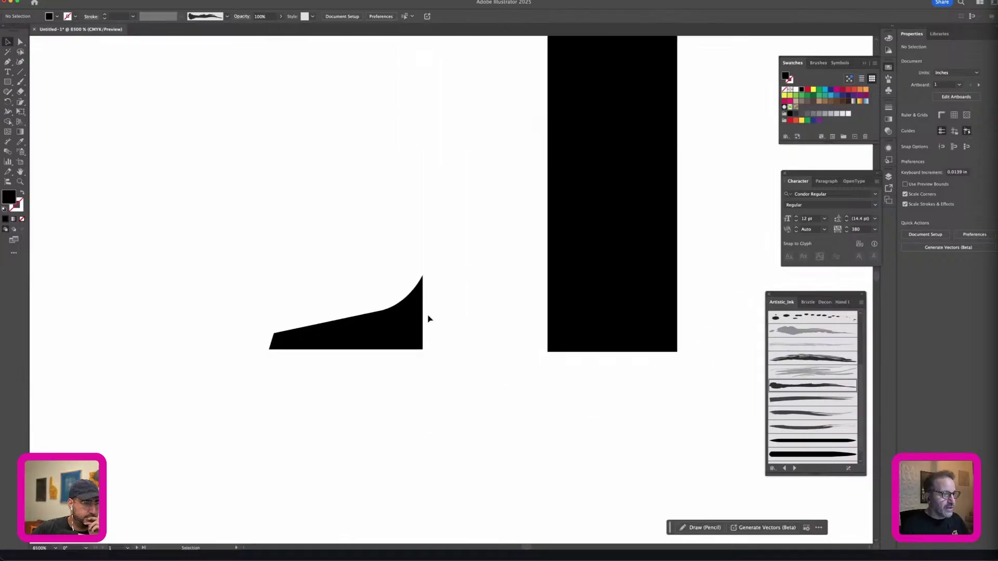
pyautogui.moveTo(374, 342); pyautogui.dragTo(492, 347)
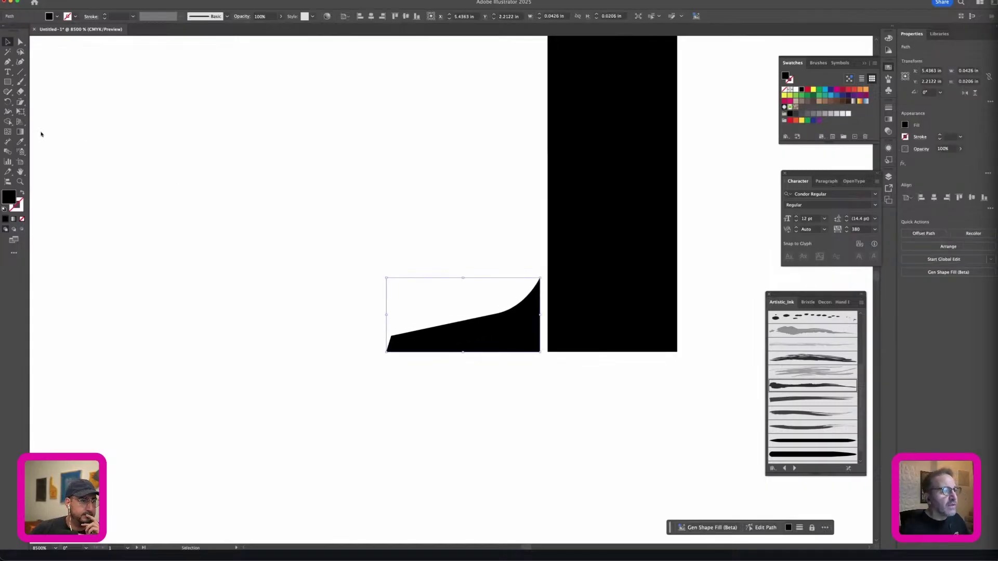
# Step: Reshape the serif's upper edge into a gentler curve and shorten its outer end to about 0.035 in wide
pyautogui.click(21, 42)
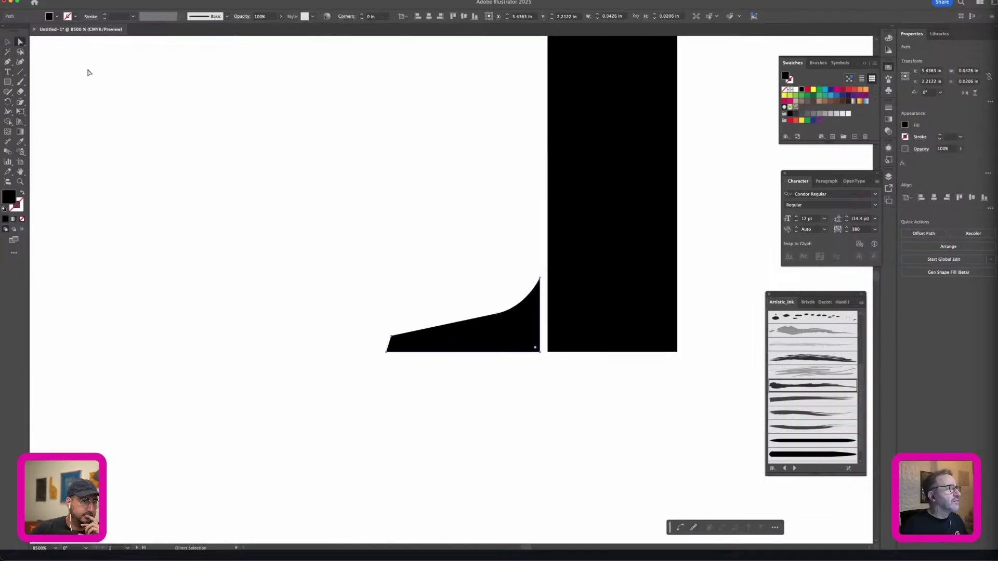
pyautogui.click(476, 322)
pyautogui.click(485, 302)
pyautogui.moveTo(496, 313)
pyautogui.mouseDown()
pyautogui.moveTo(477, 322)
pyautogui.moveTo(507, 310)
pyautogui.moveTo(497, 314)
pyautogui.mouseUp()
pyautogui.click(395, 301)
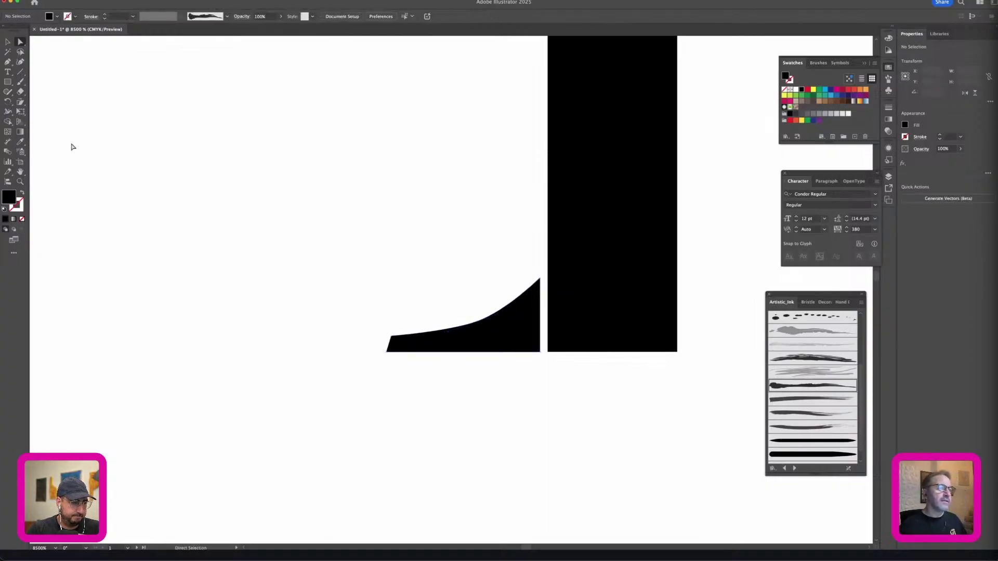
pyautogui.moveTo(360, 319); pyautogui.dragTo(417, 358)
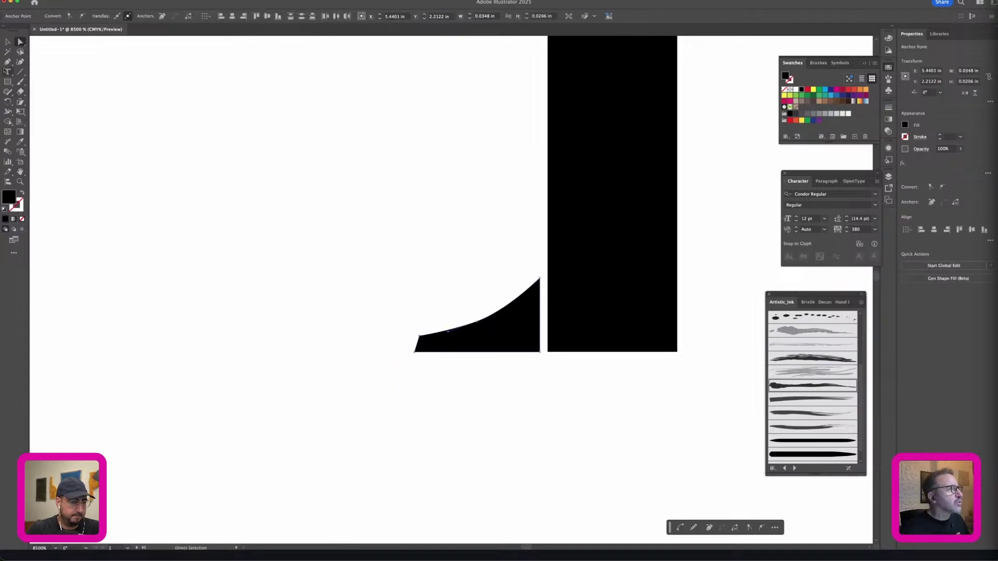
# Step: Butt the serif against the R's stem at the baseline and check it at the size of the whole word
pyautogui.click(6, 42)
pyautogui.click(316, 187)
pyautogui.moveTo(520, 334); pyautogui.dragTo(528, 332)
pyautogui.click(452, 280)
pyautogui.press('super+minus')
pyautogui.press('super+minus')
pyautogui.press('super+minus')
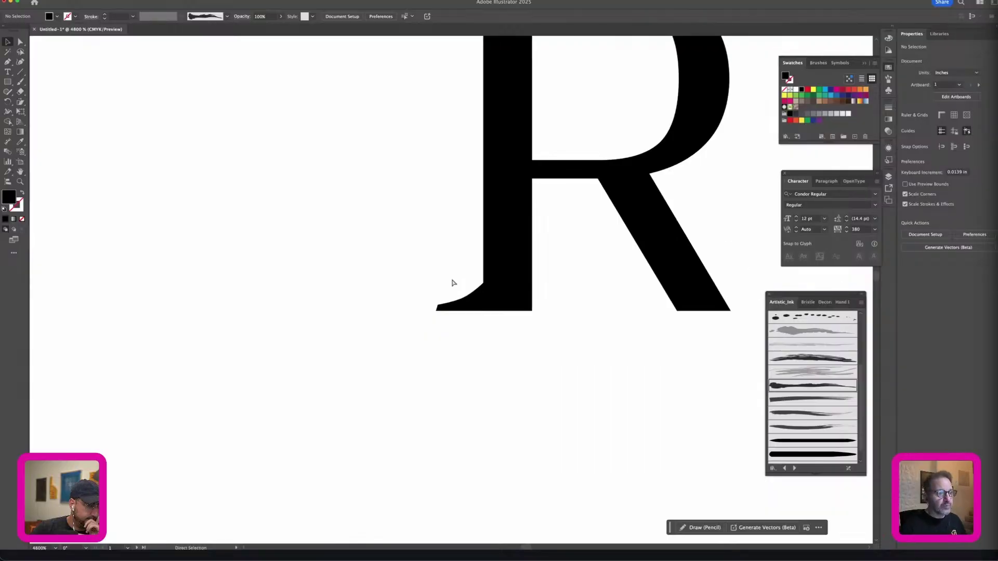
pyautogui.press('super+minus')
pyautogui.press('super+minus')
pyautogui.press('super+minus')
pyautogui.scroll(-3, 447, 280)
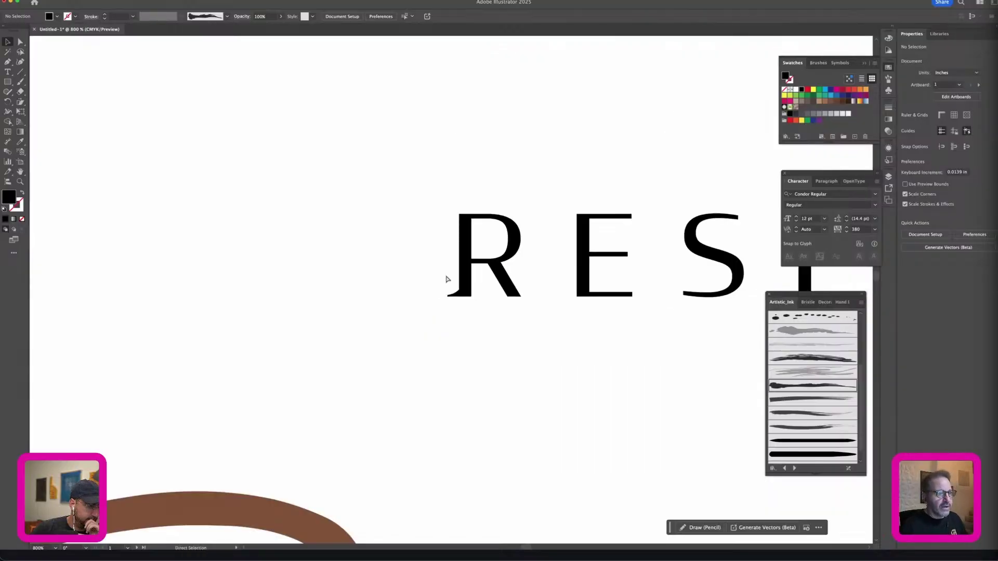
# Step: Move the serif curve's middle anchor toward the stem so its upper edge flows into the R with a tighter curve
pyautogui.scroll(15, 447, 279)
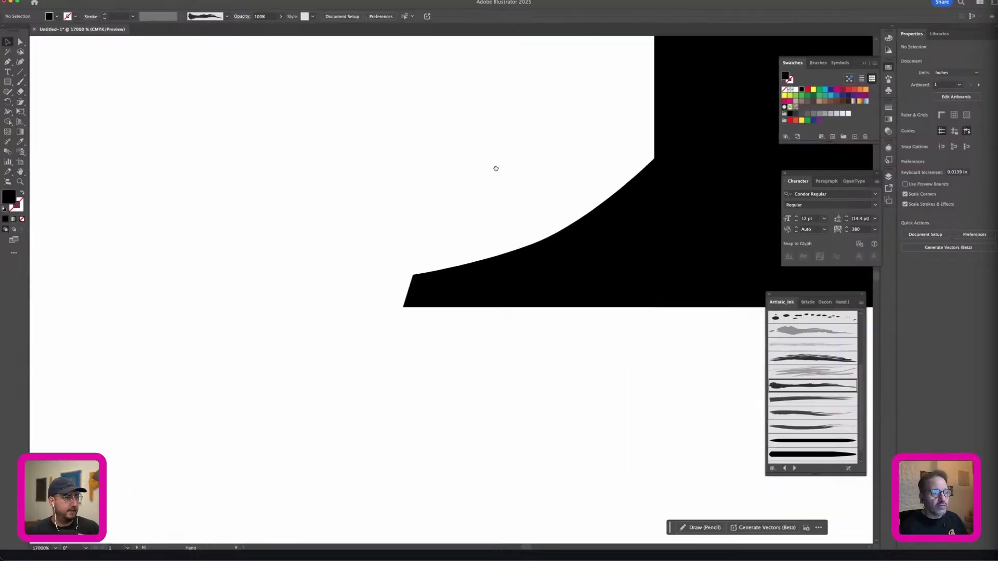
pyautogui.hscroll(8, 423, 334)
pyautogui.scroll(4, 423, 335)
pyautogui.click(398, 335)
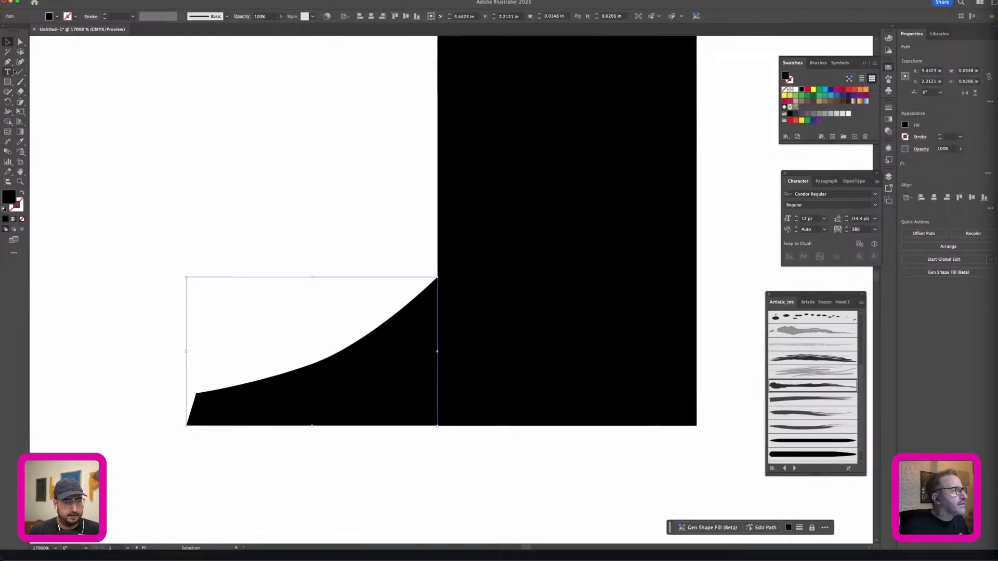
pyautogui.click(20, 42)
pyautogui.click(339, 346)
pyautogui.click(329, 358)
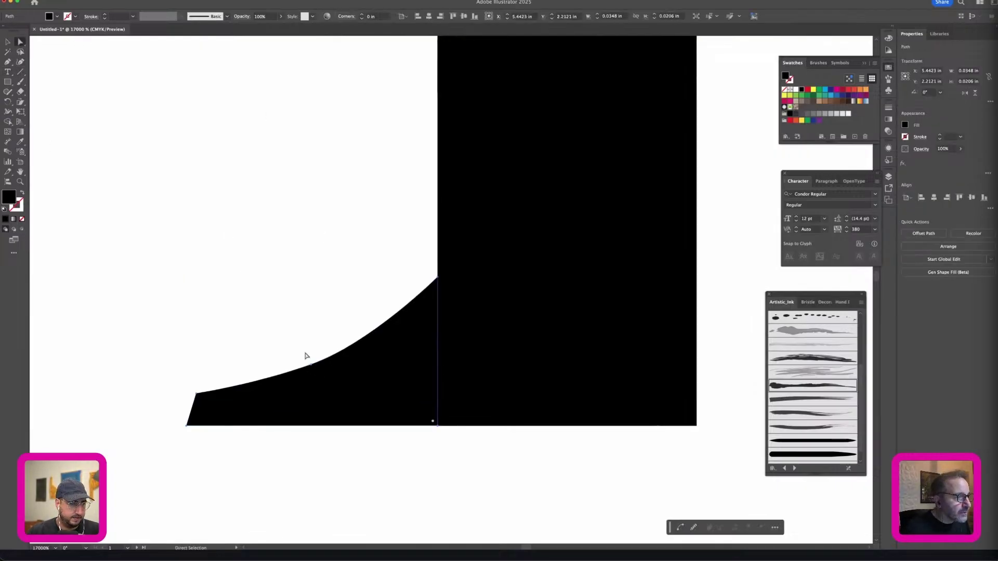
pyautogui.moveTo(312, 367); pyautogui.dragTo(383, 347)
pyautogui.click(324, 276)
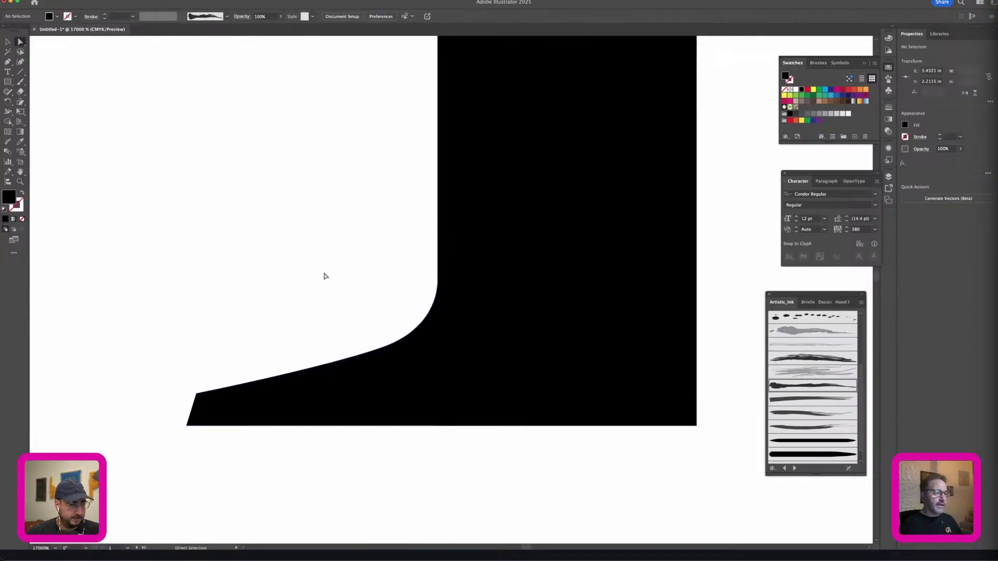
# Step: Shorten the R's foot serif to about 0.03 in wide by moving its outer end points inward
pyautogui.press('super+minus')
pyautogui.press('super+minus')
pyautogui.press('super+minus')
pyautogui.press('super+minus')
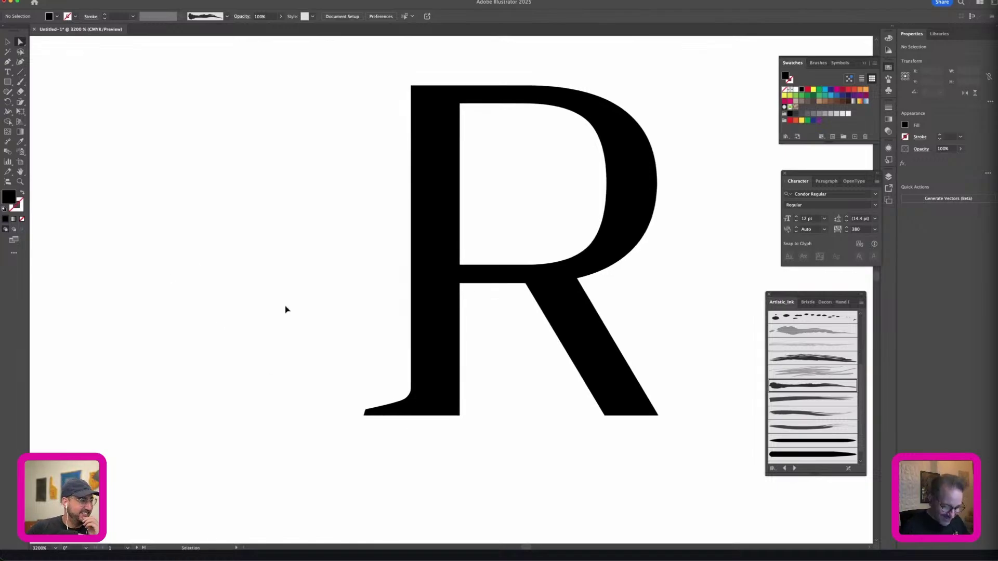
pyautogui.press('super+plus')
pyautogui.scroll(-4, 312, 296)
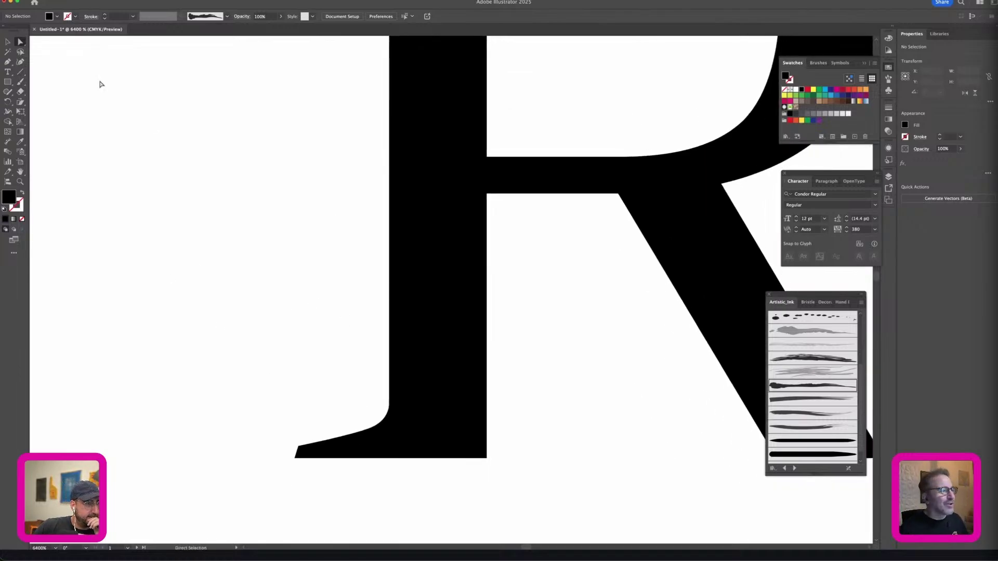
pyautogui.moveTo(243, 383); pyautogui.dragTo(308, 460)
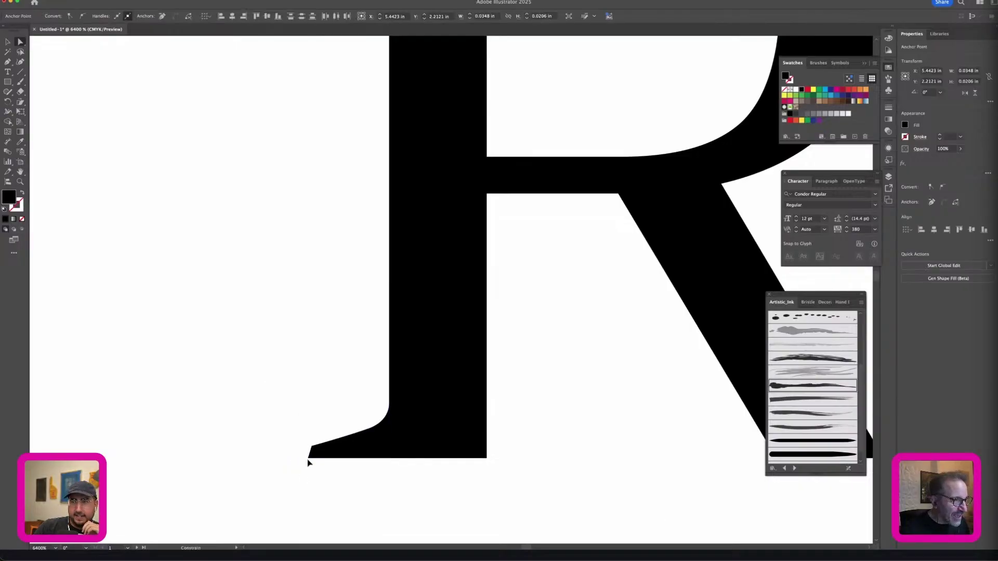
pyautogui.click(306, 413)
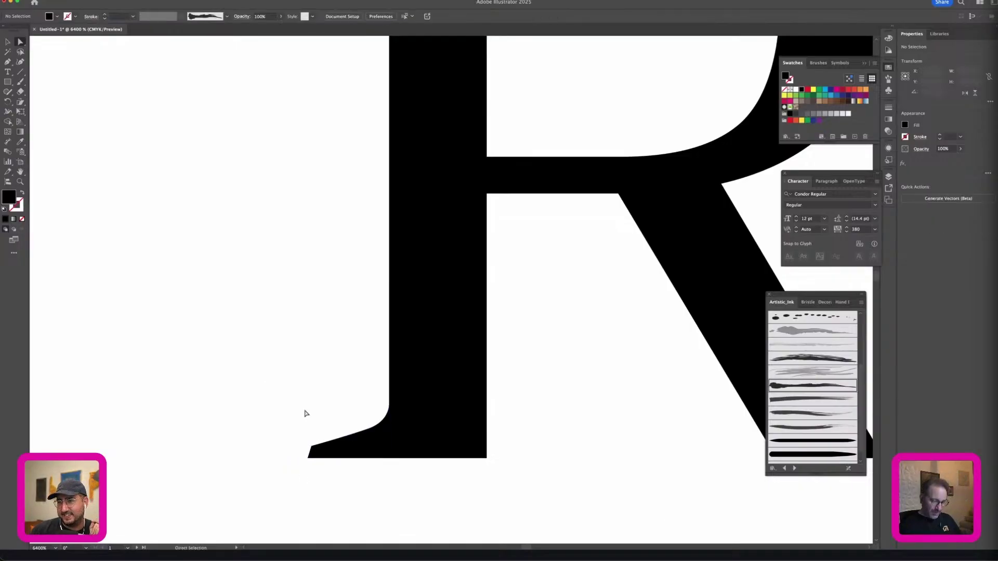
# Step: Duplicate the foot serif above the R, flip the copy with the Reflect tool, and attach it to the top of the stem
pyautogui.click(7, 44)
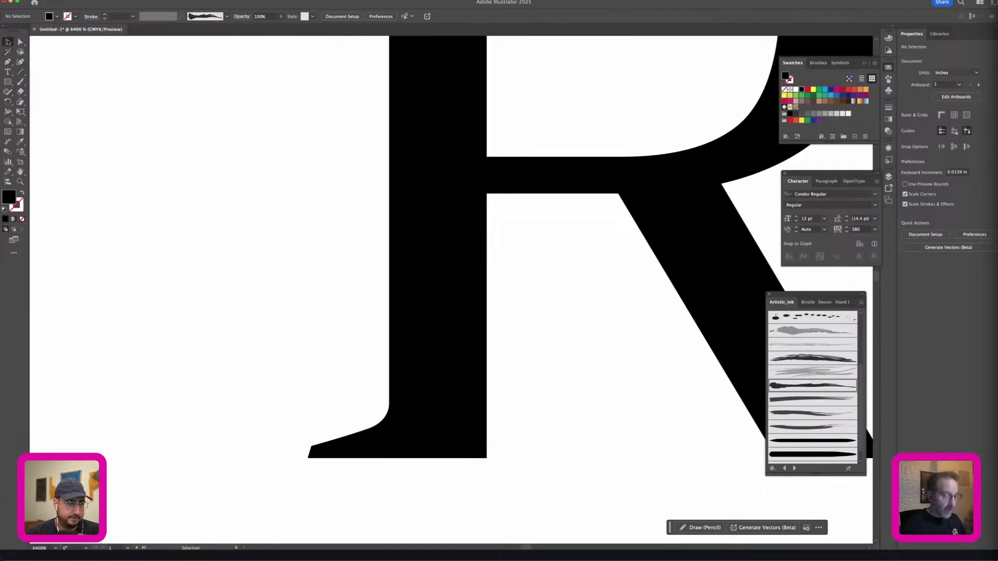
pyautogui.press('super+minus')
pyautogui.press('super+minus')
pyautogui.press('super+minus')
pyautogui.moveTo(300, 196); pyautogui.dragTo(213, 319)
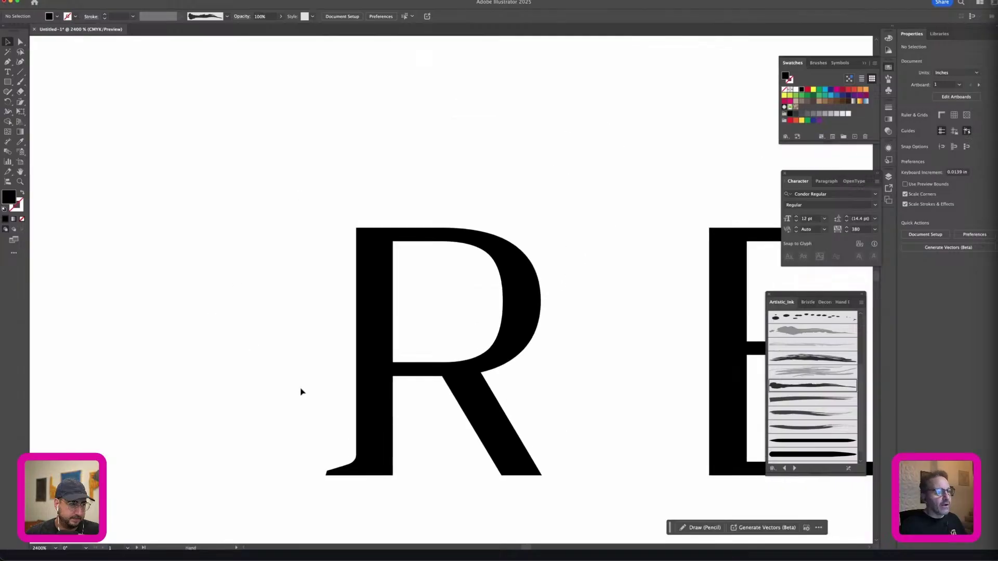
pyautogui.moveTo(345, 469); pyautogui.dragTo(289, 240)
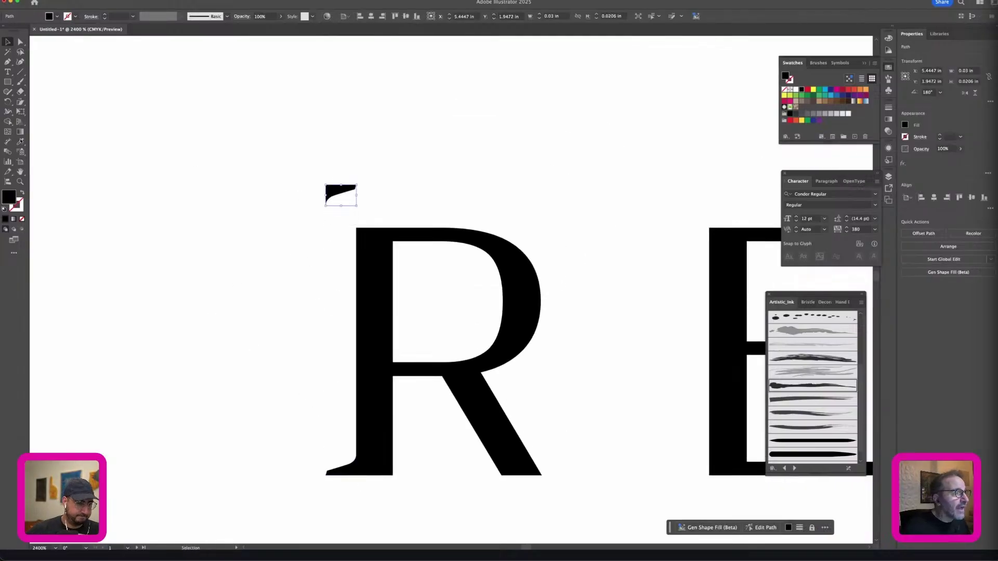
pyautogui.click(7, 104)
pyautogui.moveTo(8, 103); pyautogui.dragTo(36, 111)
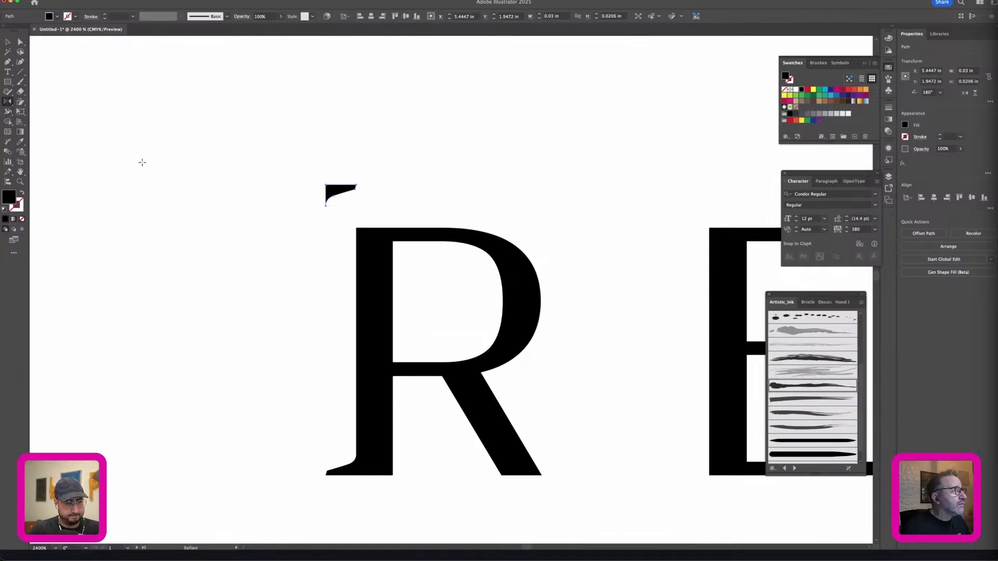
pyautogui.moveTo(346, 176); pyautogui.dragTo(412, 166)
pyautogui.click(8, 42)
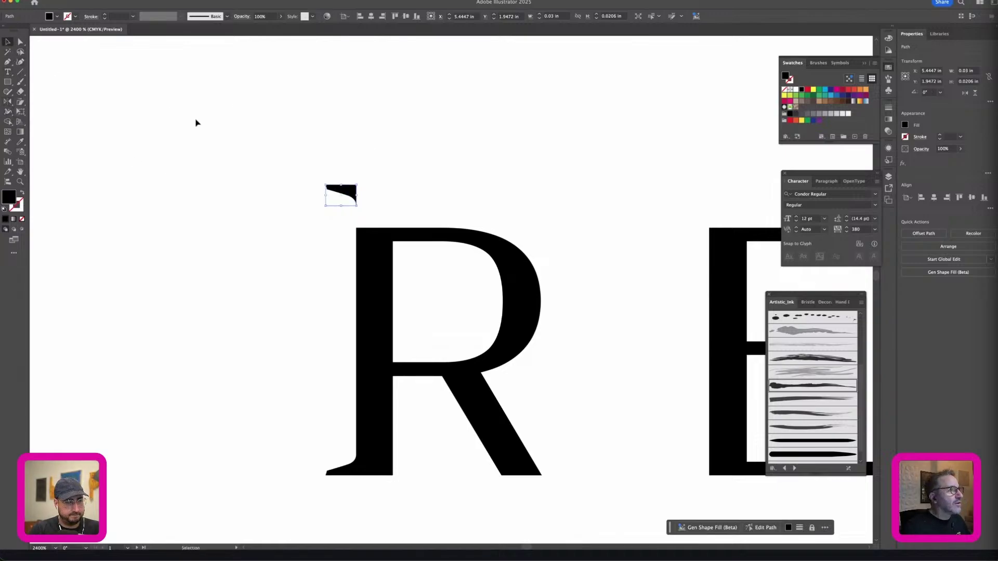
pyautogui.click(196, 123)
pyautogui.moveTo(345, 192); pyautogui.dragTo(349, 235)
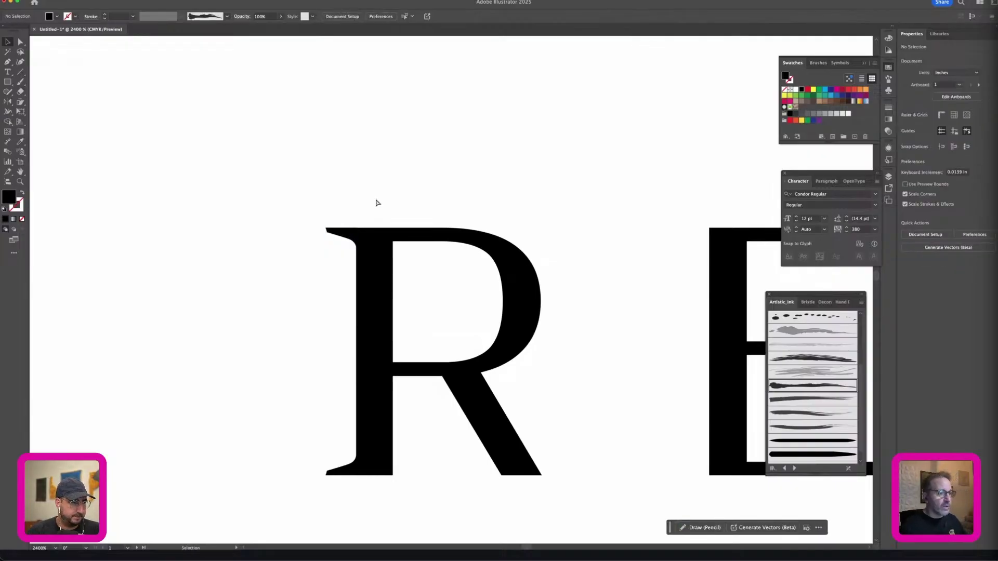
# Step: Copy the R's top and bottom serifs together onto the stem of the first E
pyautogui.press('super+equal')
pyautogui.scroll(-5, 376, 202)
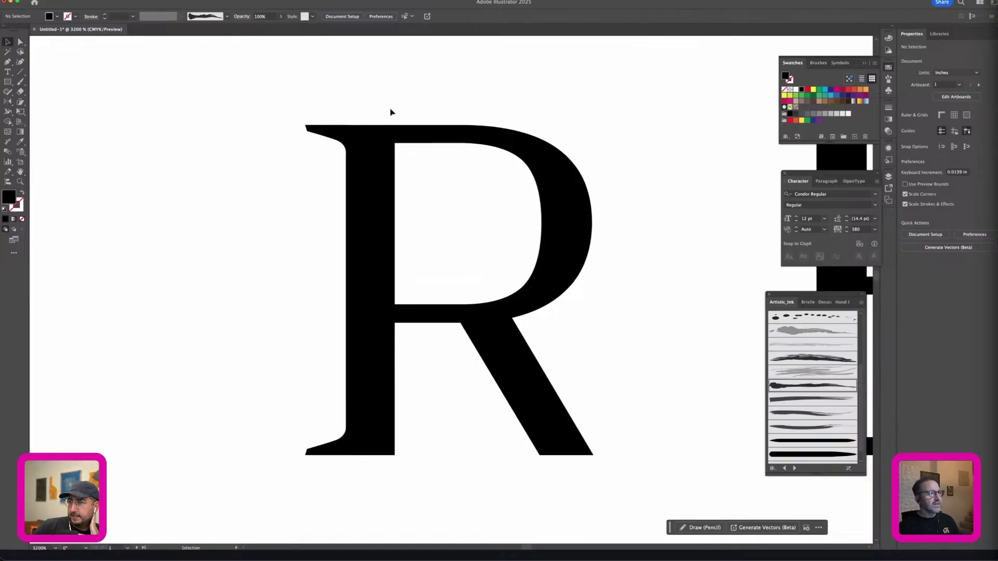
pyautogui.press('super+minus')
pyautogui.moveTo(455, 111); pyautogui.dragTo(352, 192)
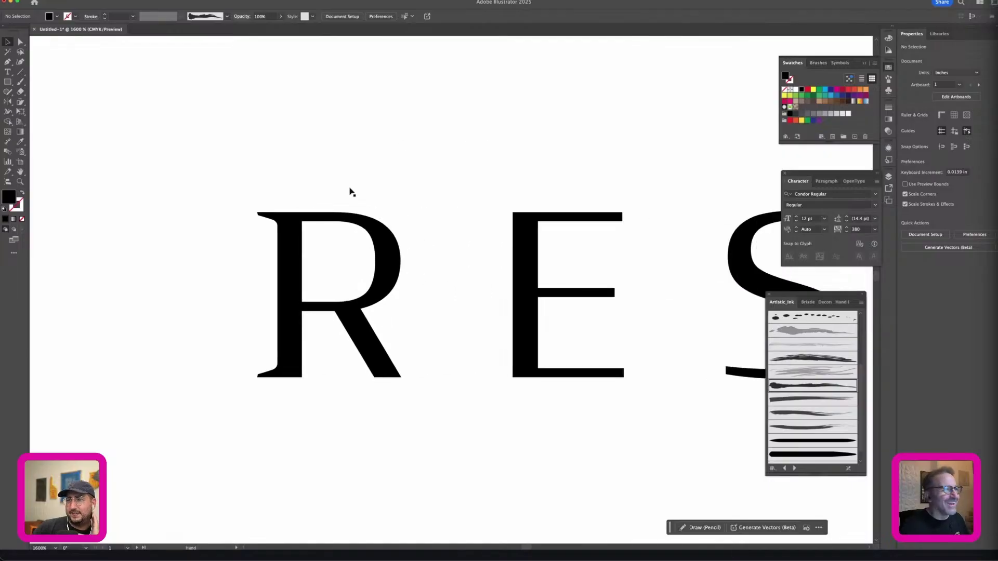
pyautogui.click(264, 221)
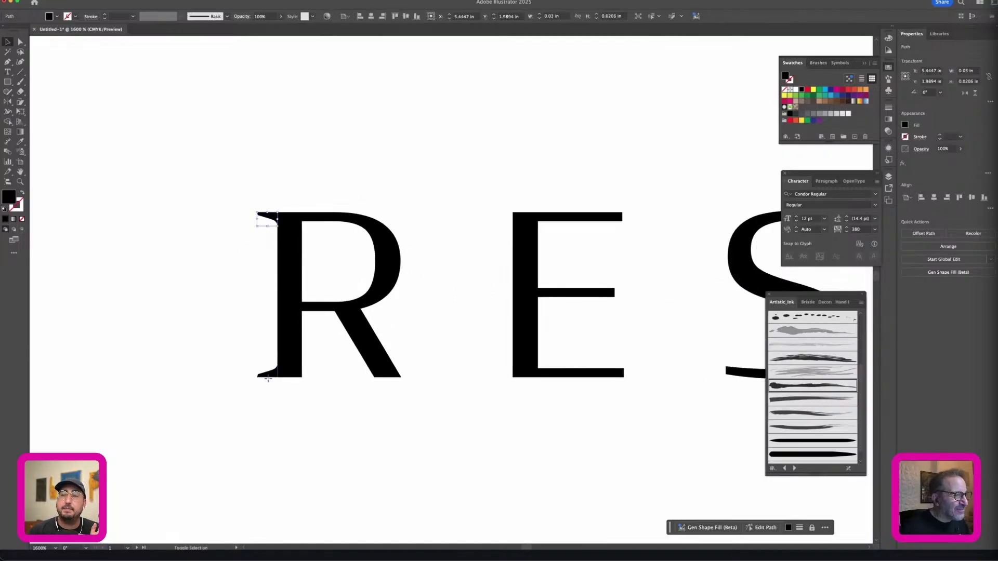
pyautogui.moveTo(268, 379); pyautogui.dragTo(504, 402)
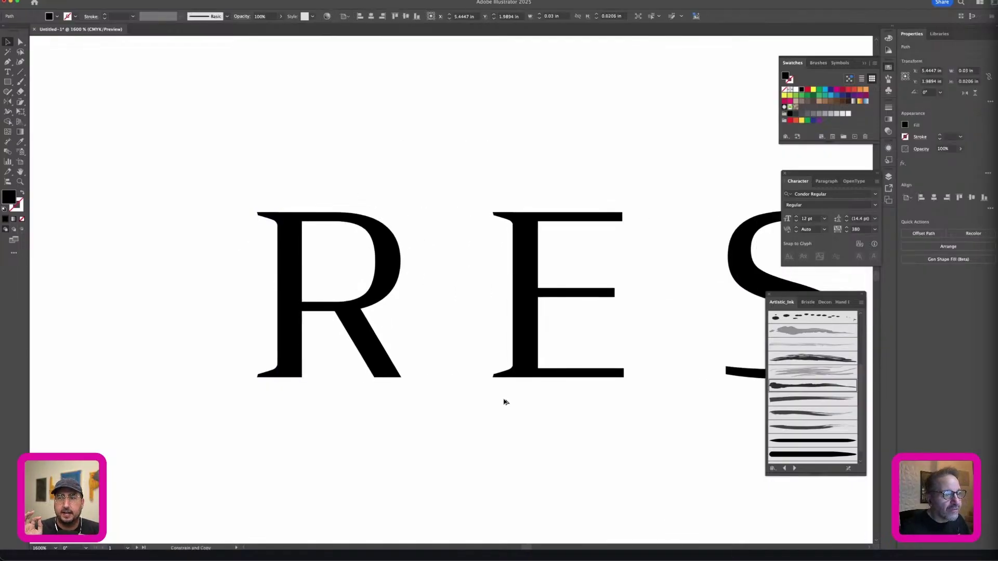
pyautogui.click(503, 402)
# Step: Try placing a copy of the first E's top serif beside the upper end of the S
pyautogui.hscroll(5, 560, 428)
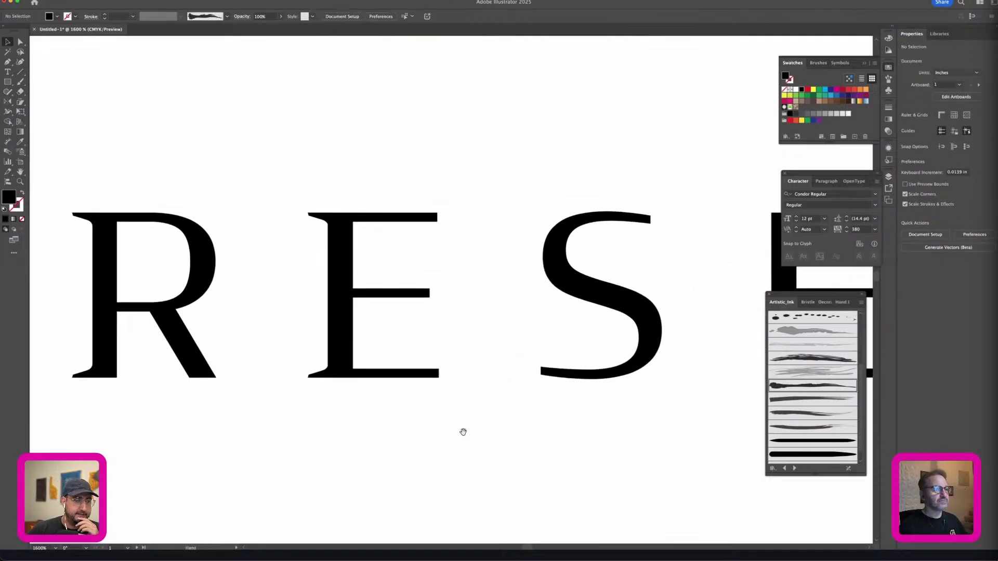
pyautogui.moveTo(322, 217); pyautogui.dragTo(614, 258)
pyautogui.click(697, 258)
pyautogui.press('space')
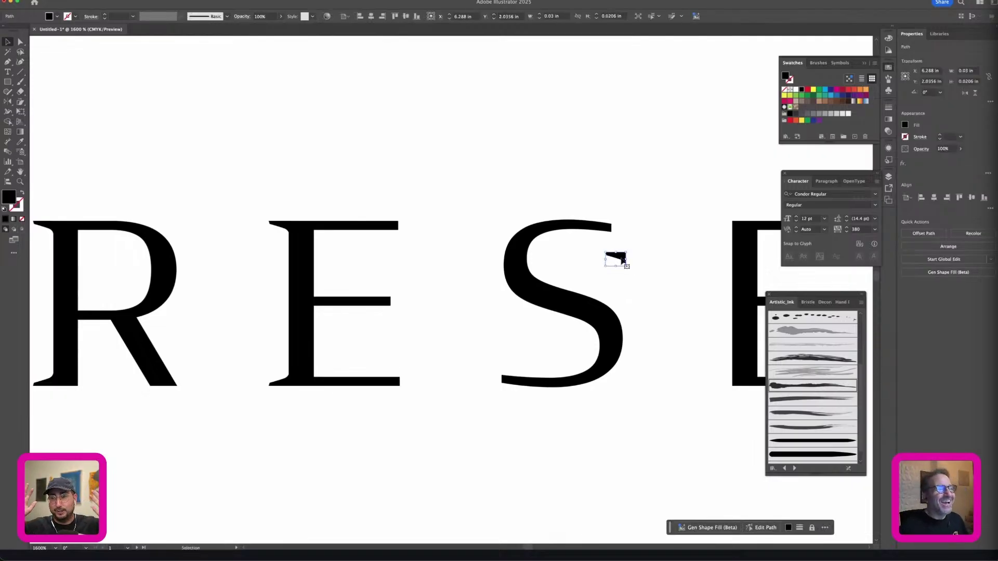
pyautogui.press('super+z')
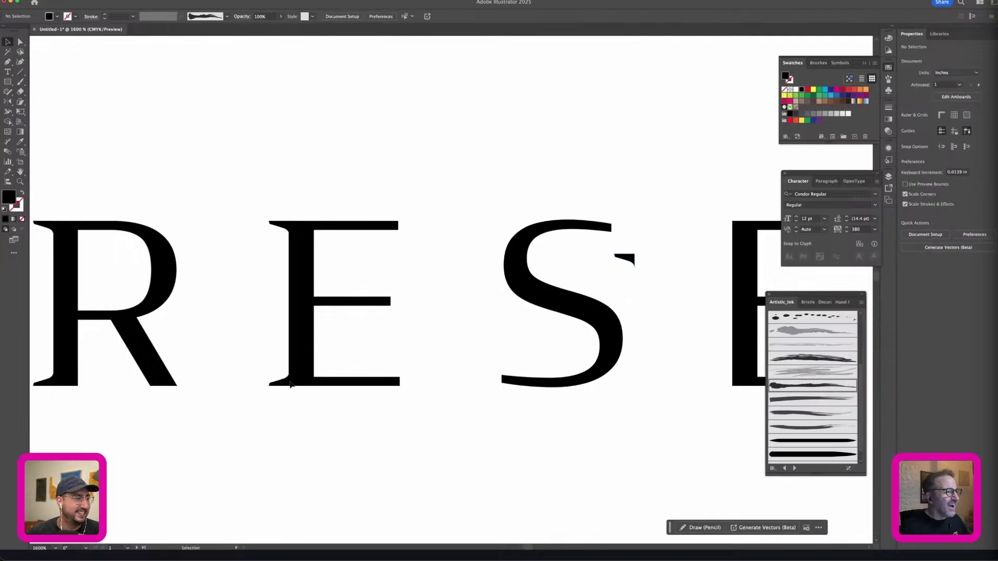
# Step: Copy the first E's foot serif beside the lower end of the S, rotate it a quarter turn, and flip it horizontally with the Reflect tool
pyautogui.moveTo(280, 380); pyautogui.dragTo(471, 377)
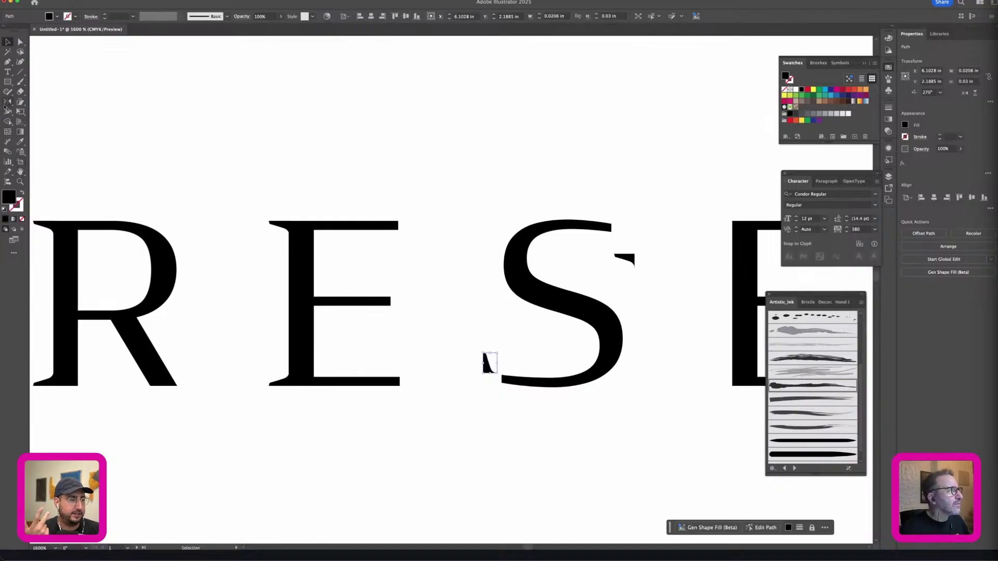
pyautogui.press('o')
pyautogui.moveTo(448, 366); pyautogui.dragTo(494, 399)
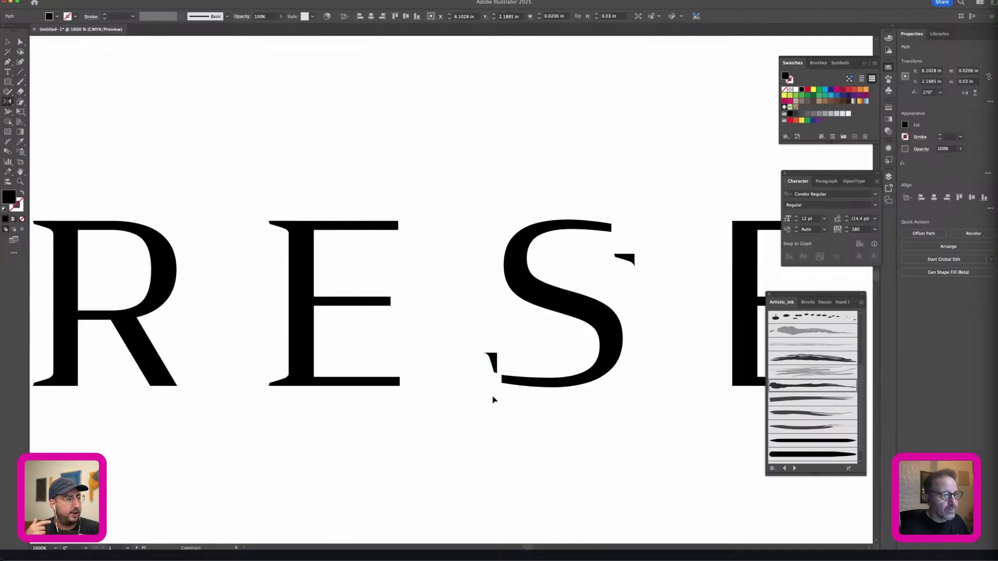
pyautogui.press('super+z')
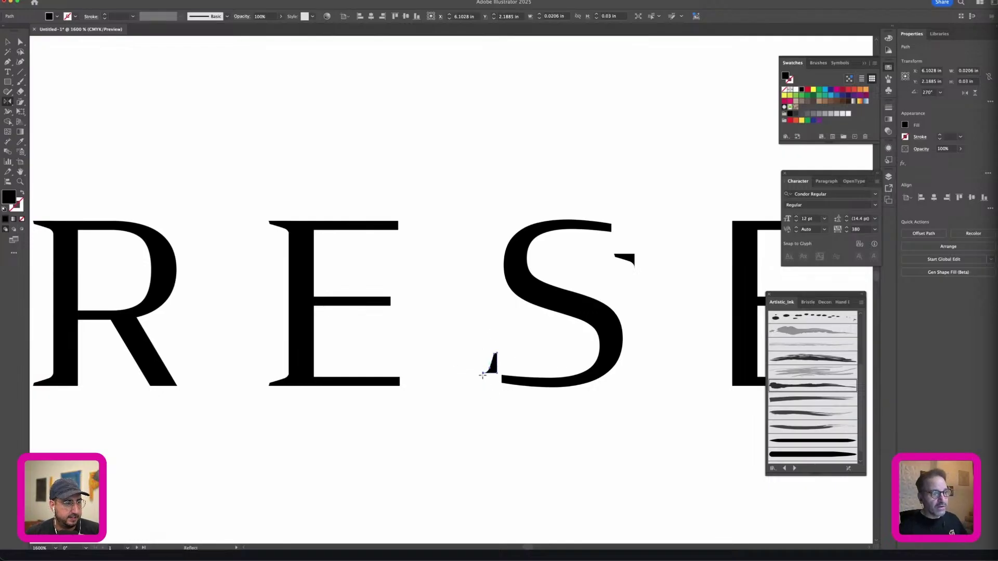
# Step: Attach the flipped serif to the lower end of the S, aligning its corner with the stroke's bottom edge
pyautogui.scroll(5, 487, 372)
pyautogui.press('o')
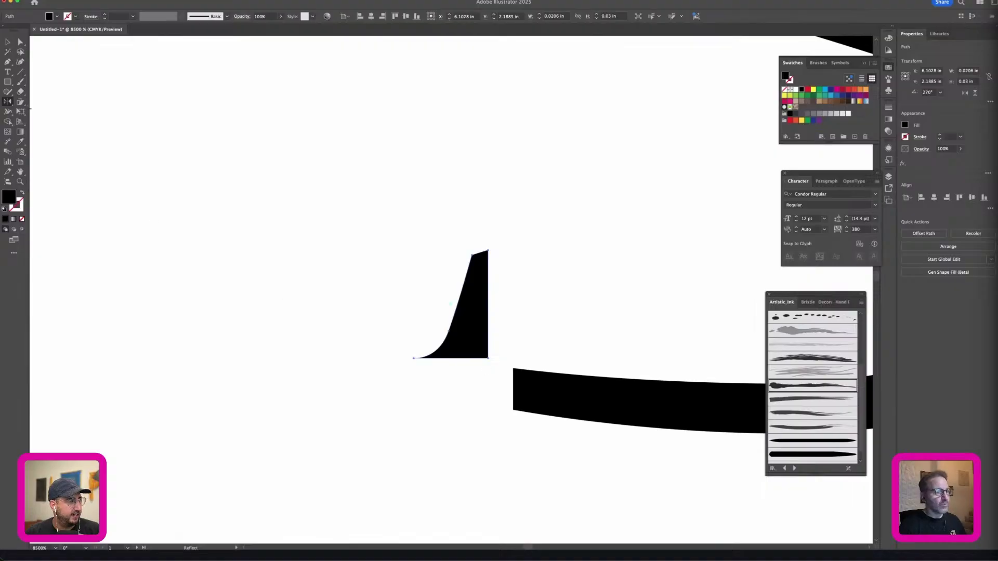
pyautogui.click(7, 41)
pyautogui.click(49, 63)
pyautogui.moveTo(475, 338); pyautogui.dragTo(494, 388)
# Step: Shear the S's lower serif so its bottom edge continues the slope of the curved stroke
pyautogui.click(20, 102)
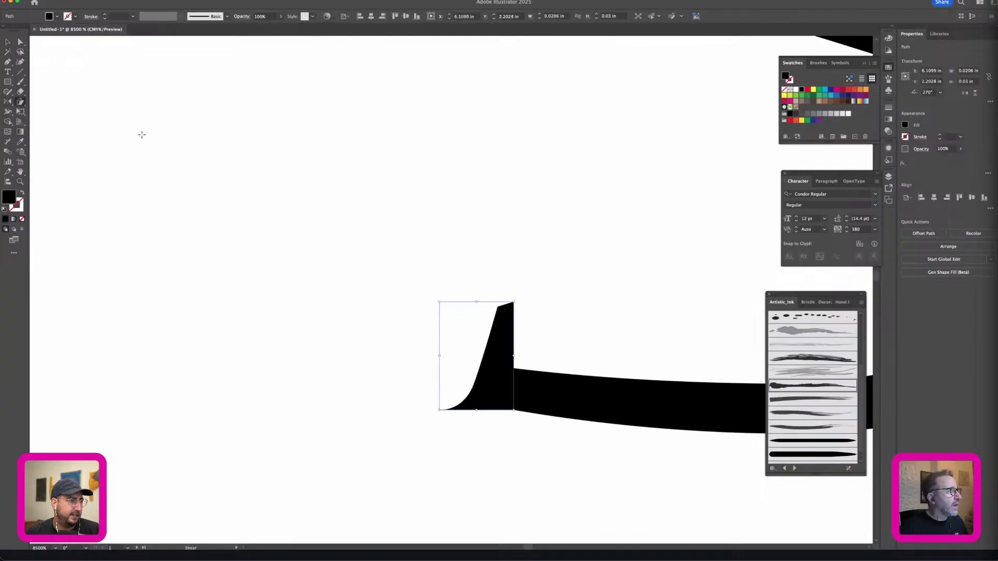
pyautogui.moveTo(431, 172)
pyautogui.mouseDown()
pyautogui.moveTo(433, 184)
pyautogui.moveTo(428, 158)
pyautogui.mouseUp()
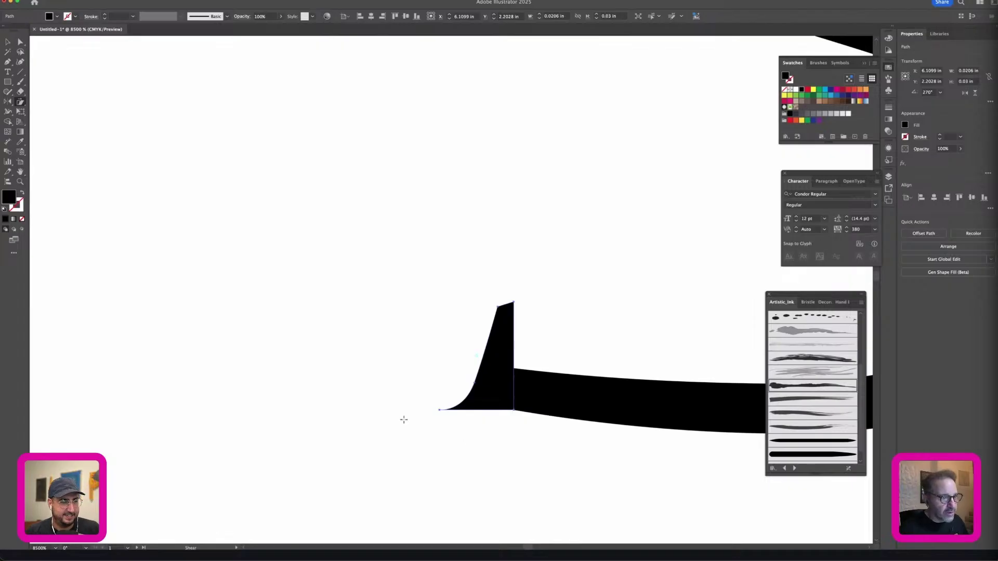
pyautogui.moveTo(423, 454); pyautogui.dragTo(427, 439)
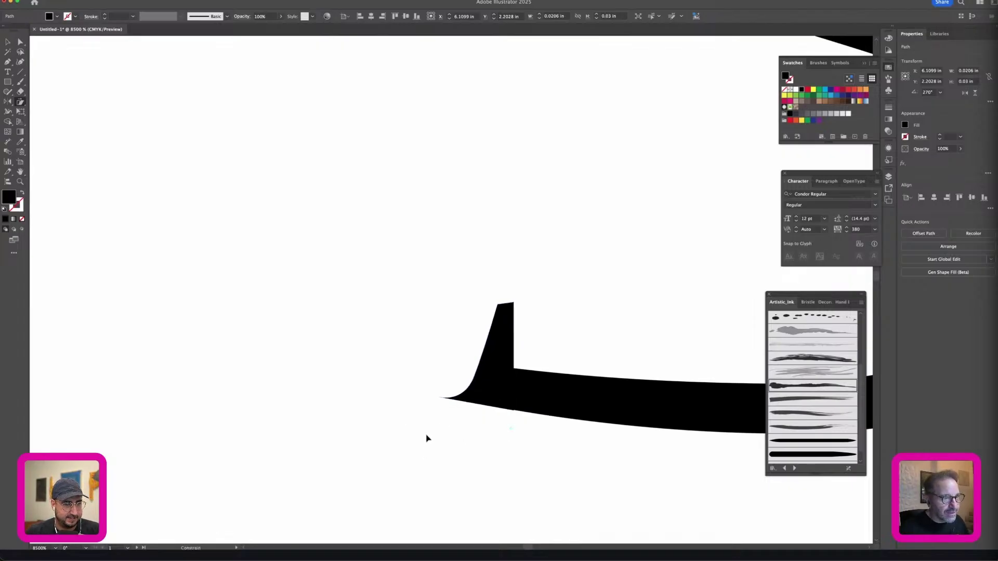
pyautogui.click(6, 42)
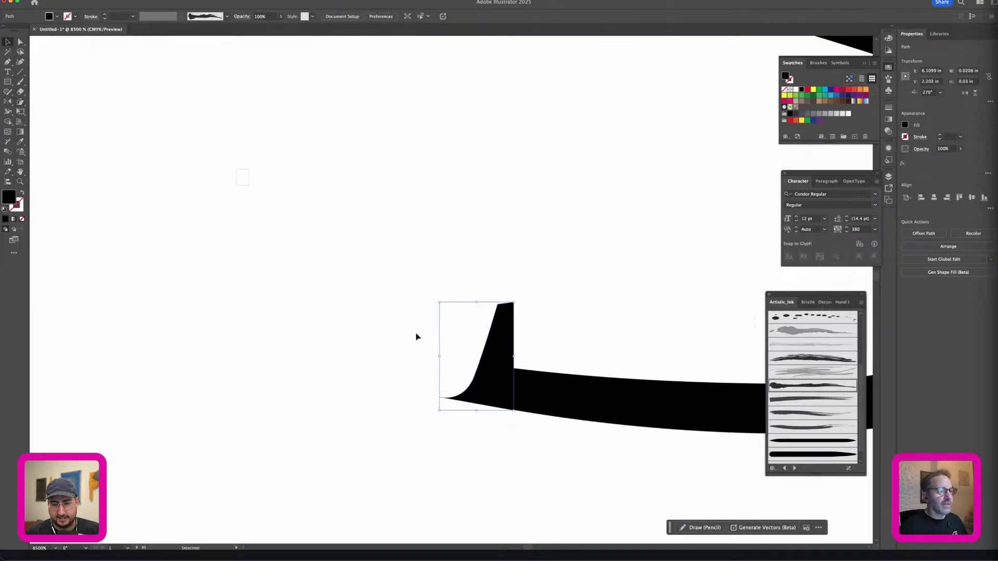
pyautogui.click(417, 337)
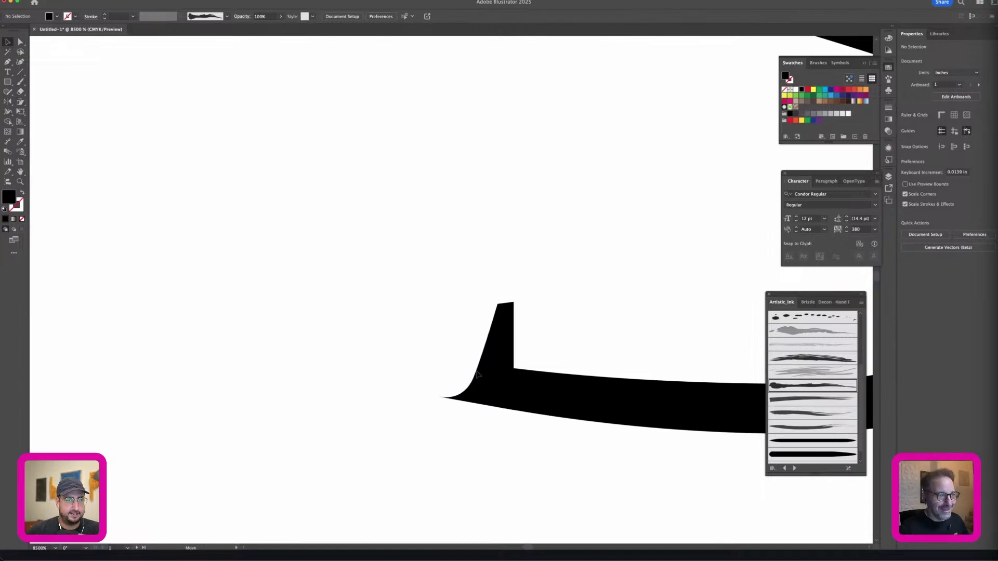
# Step: Duplicate the S's sheared lower serif near the letter's upper end and rotate the copy 180°
pyautogui.click(477, 373)
pyautogui.click(437, 338)
pyautogui.press('super+minus')
pyautogui.press('super+minus')
pyautogui.press('super+minus')
pyautogui.press('super+minus')
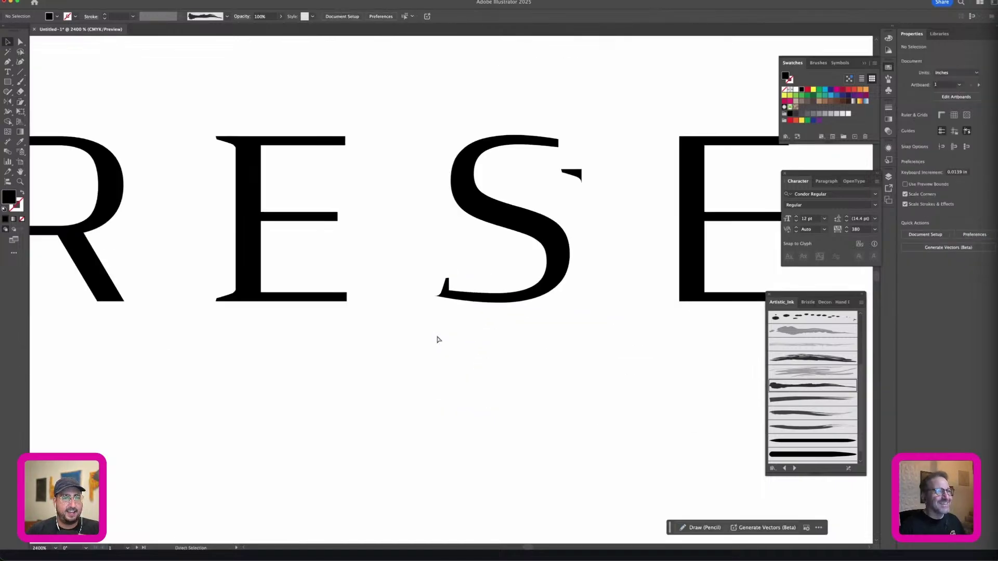
pyautogui.moveTo(436, 336); pyautogui.dragTo(273, 354)
pyautogui.press('super+plus')
pyautogui.press('super+plus')
pyautogui.press('super+plus')
pyautogui.hscroll(3, 273, 354)
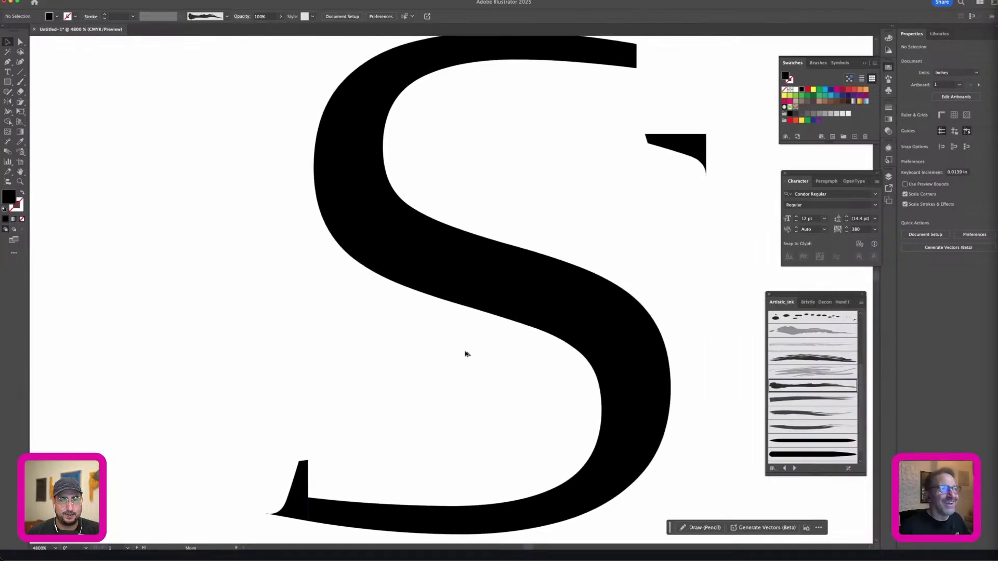
pyautogui.moveTo(466, 354); pyautogui.dragTo(495, 252)
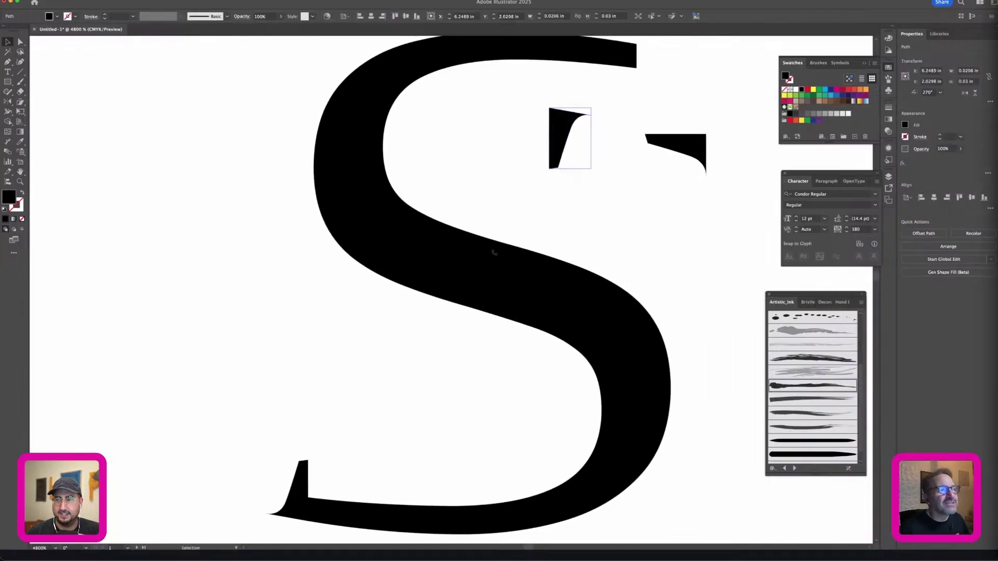
# Step: Attach the rotated serif copy to the upper end of the S
pyautogui.click(8, 101)
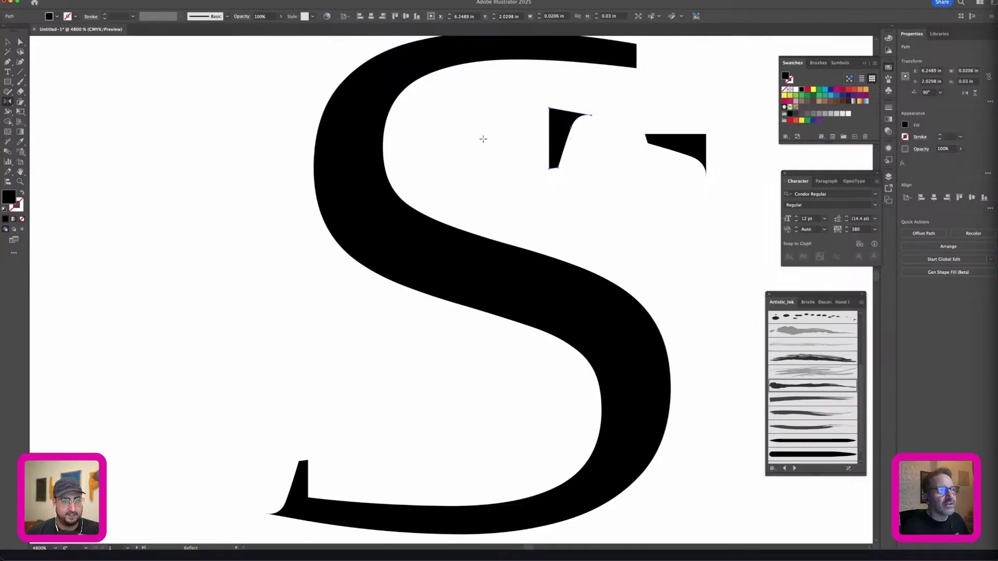
pyautogui.click(8, 41)
pyautogui.click(498, 149)
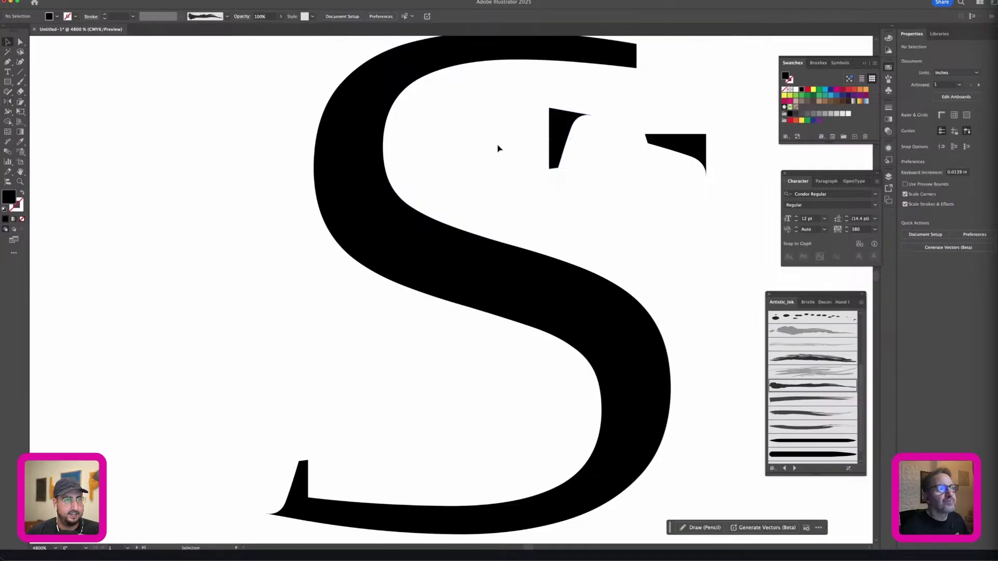
pyautogui.moveTo(566, 130); pyautogui.dragTo(653, 66)
pyautogui.press('super+minus')
pyautogui.press('super+minus')
pyautogui.press('super+minus')
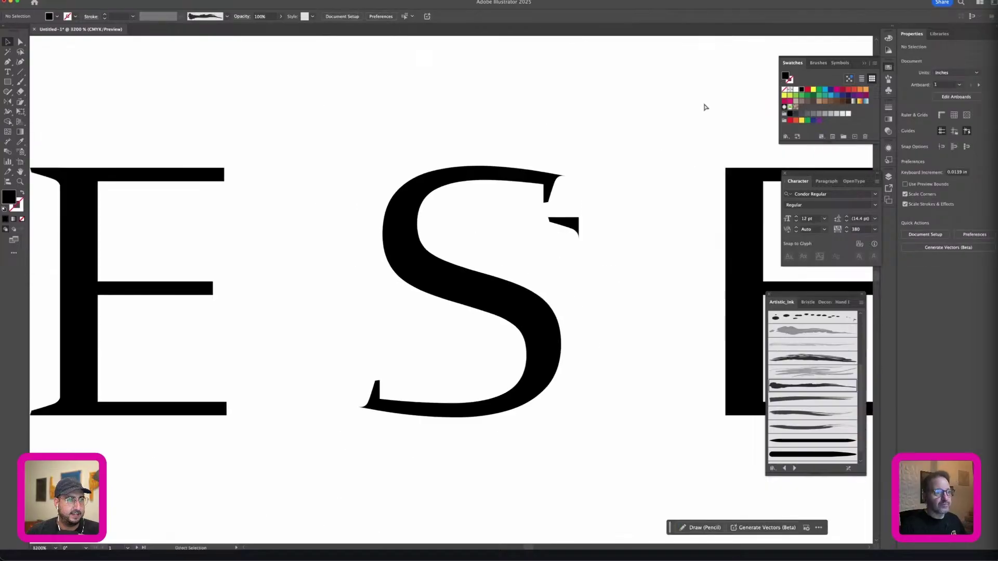
pyautogui.moveTo(628, 104); pyautogui.dragTo(676, 87)
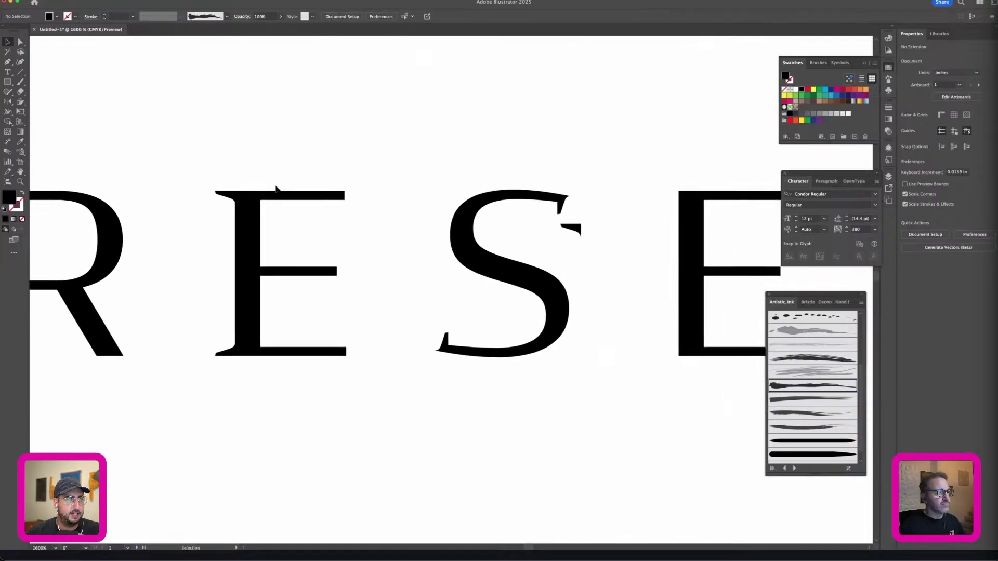
# Step: Copy the first E's top and bottom serifs together onto the stem of the second E
pyautogui.click(226, 197)
pyautogui.moveTo(226, 352); pyautogui.dragTo(449, 447)
pyautogui.click(646, 401)
pyautogui.press('super+minus')
pyautogui.press('super+minus')
pyautogui.press('super+minus')
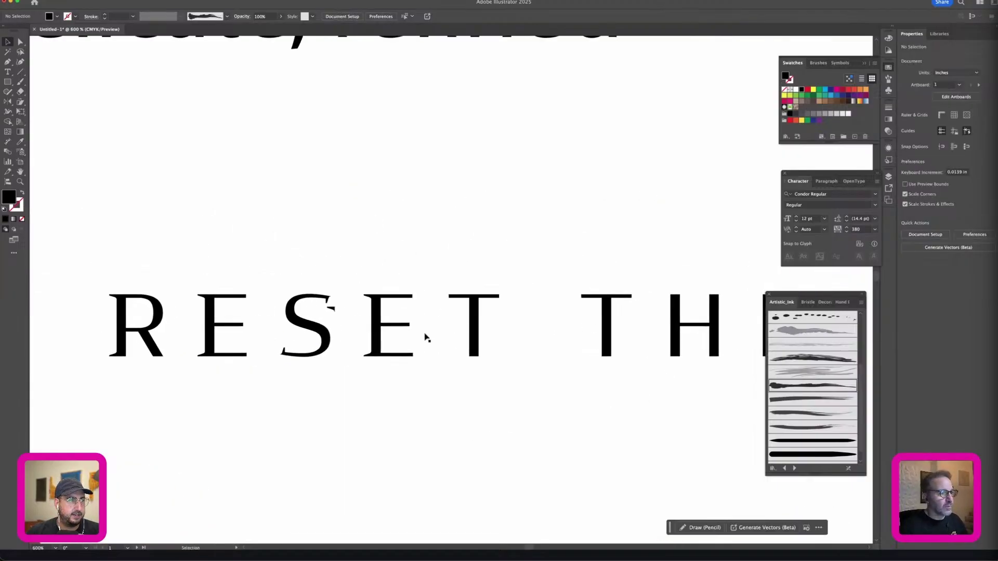
# Step: Duplicate an E's top serif, rotate the copy 90°, and place it beside the crossbar of the T in RESET
pyautogui.click(431, 267)
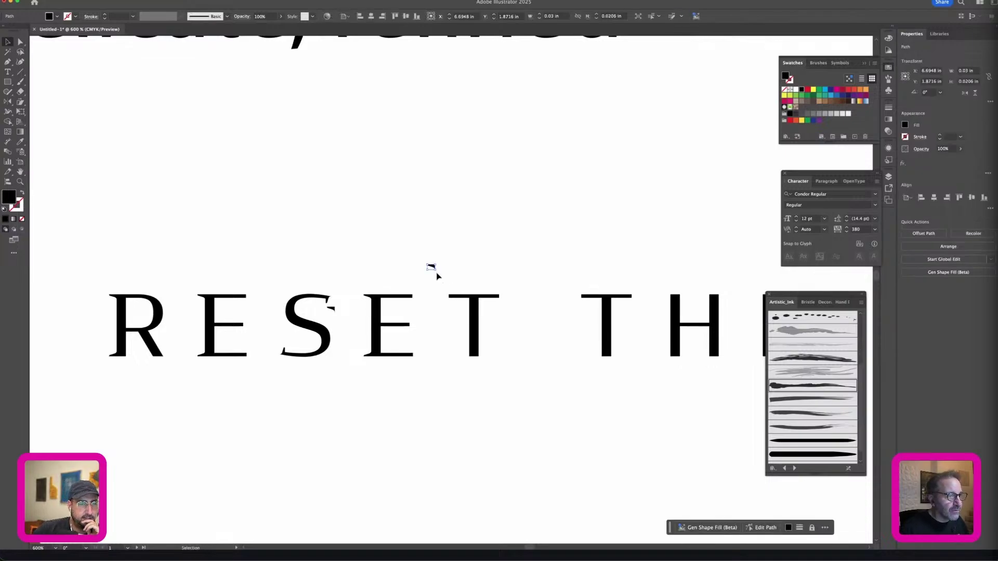
pyautogui.press('super+equal')
pyautogui.press('super+equal')
pyautogui.press('super+equal')
pyautogui.press('super+equal')
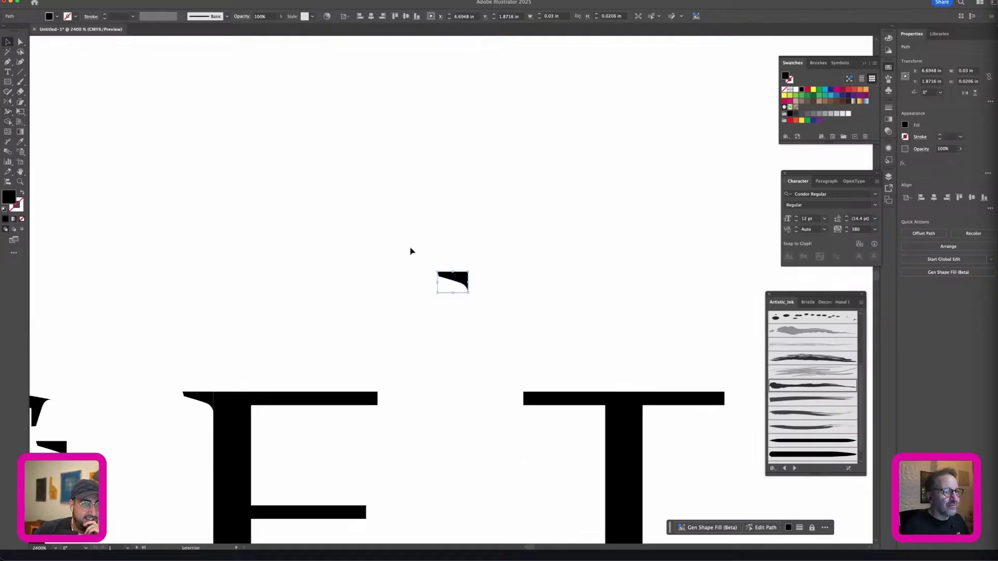
pyautogui.moveTo(469, 269); pyautogui.dragTo(492, 400)
pyautogui.click(433, 251)
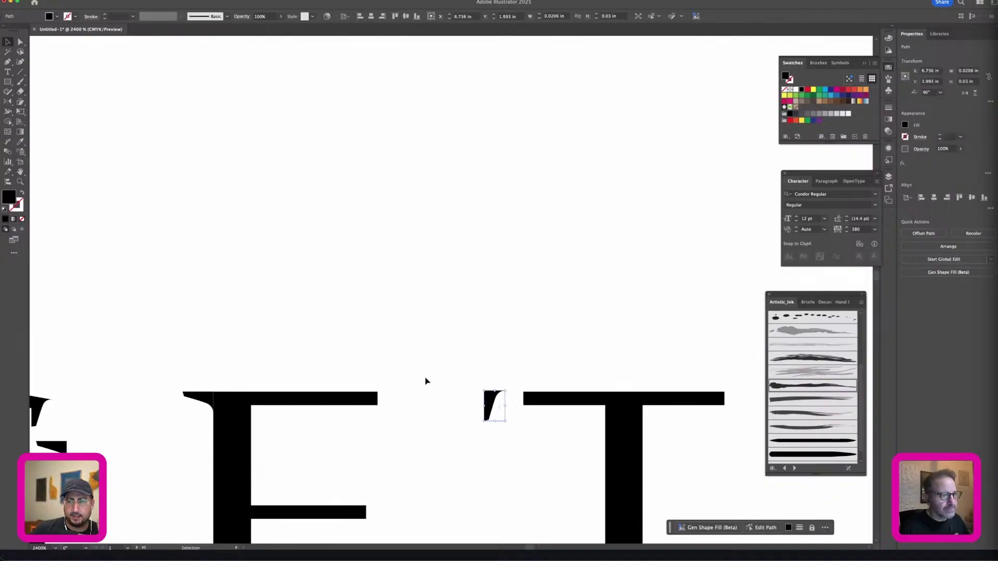
# Step: Try to flip the rotated serif vertically beside the T with the Reflect tool
pyautogui.click(19, 102)
pyautogui.moveTo(474, 338); pyautogui.dragTo(492, 411)
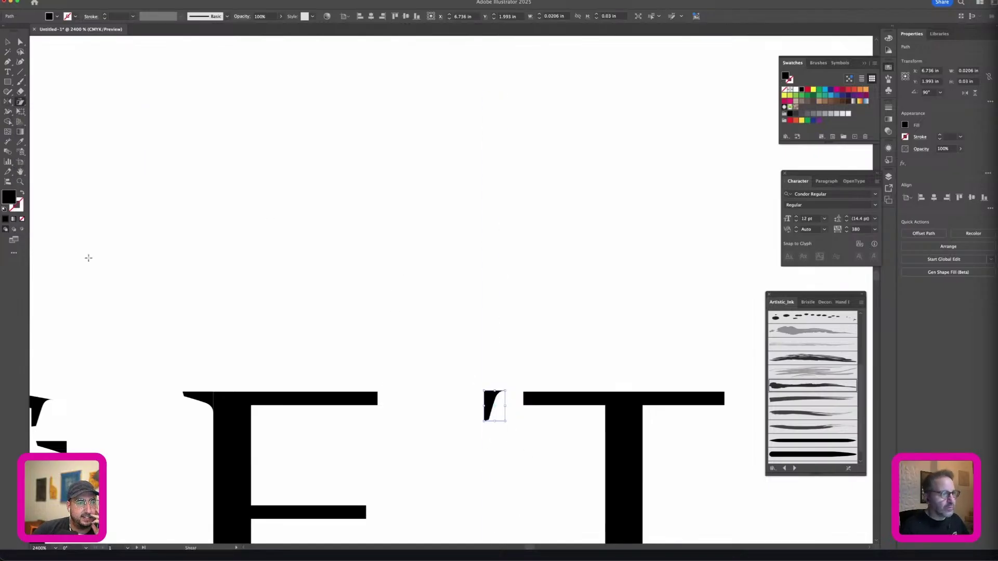
pyautogui.click(8, 101)
pyautogui.moveTo(491, 351); pyautogui.dragTo(500, 464)
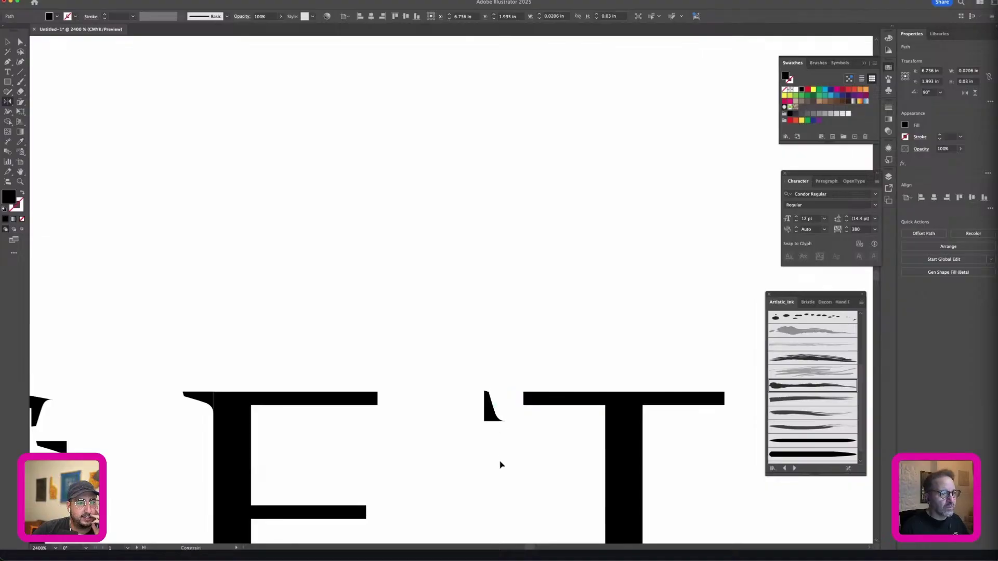
pyautogui.moveTo(453, 427); pyautogui.dragTo(397, 417)
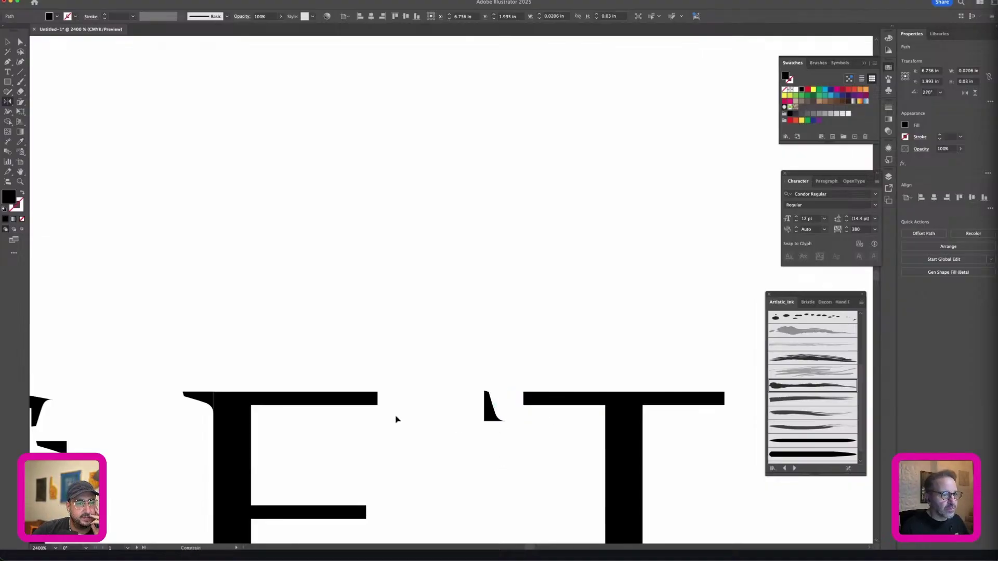
pyautogui.moveTo(480, 356); pyautogui.dragTo(491, 470)
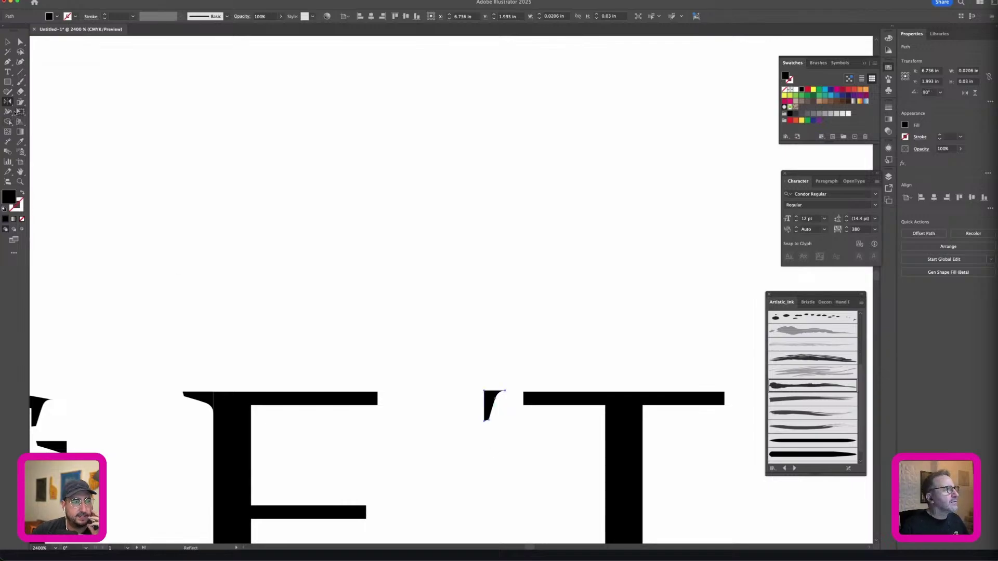
# Step: Attach the rotated serif to the far end of the T's crossbar, pointing outward
pyautogui.click(7, 41)
pyautogui.click(435, 284)
pyautogui.moveTo(436, 295); pyautogui.dragTo(381, 160)
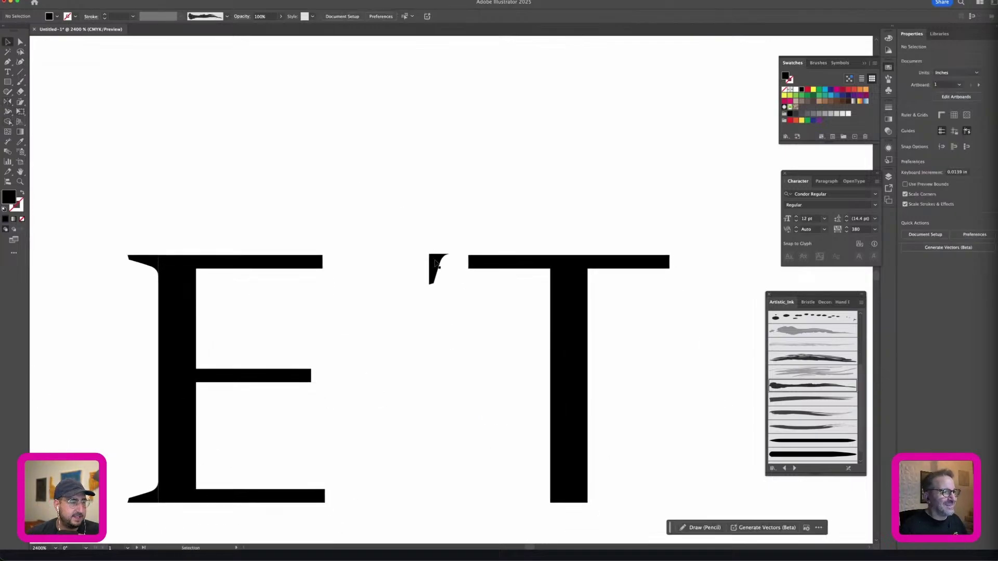
pyautogui.moveTo(437, 259); pyautogui.dragTo(674, 265)
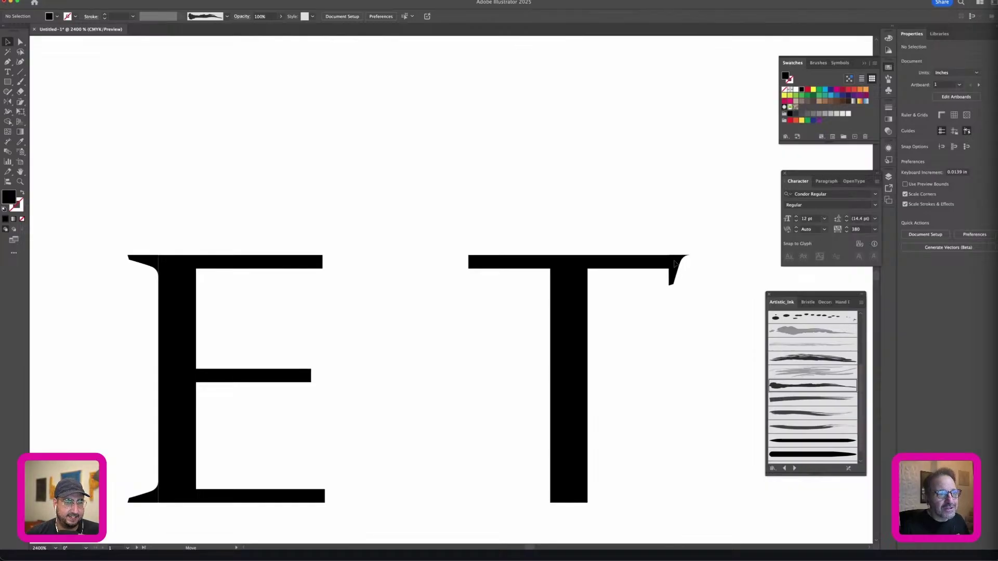
pyautogui.click(674, 264)
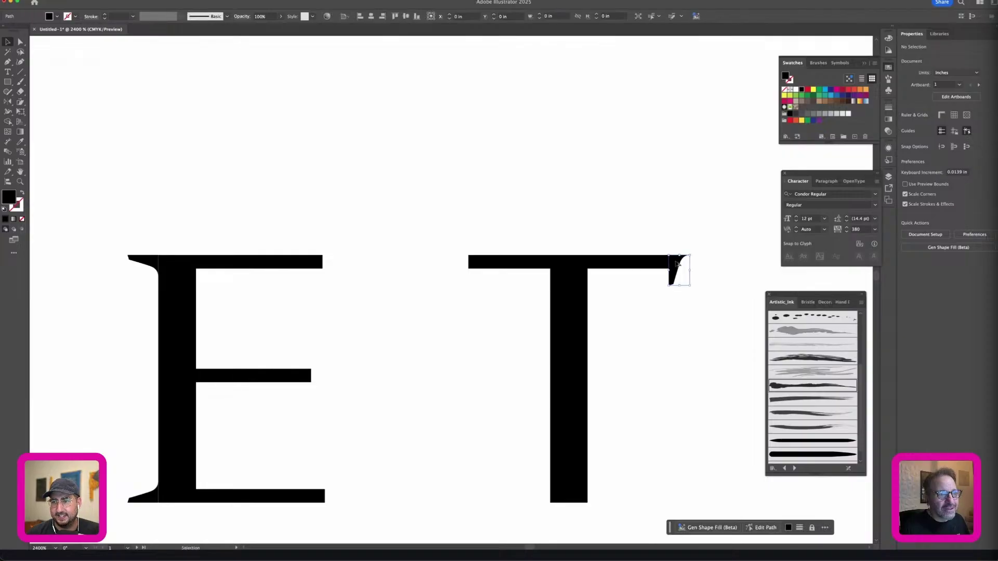
# Step: Duplicate the T's crossbar serif, flip the copy horizontally with the Reflect tool, and attach it to the crossbar's opposite end
pyautogui.moveTo(674, 264); pyautogui.dragTo(431, 268)
pyautogui.press('o')
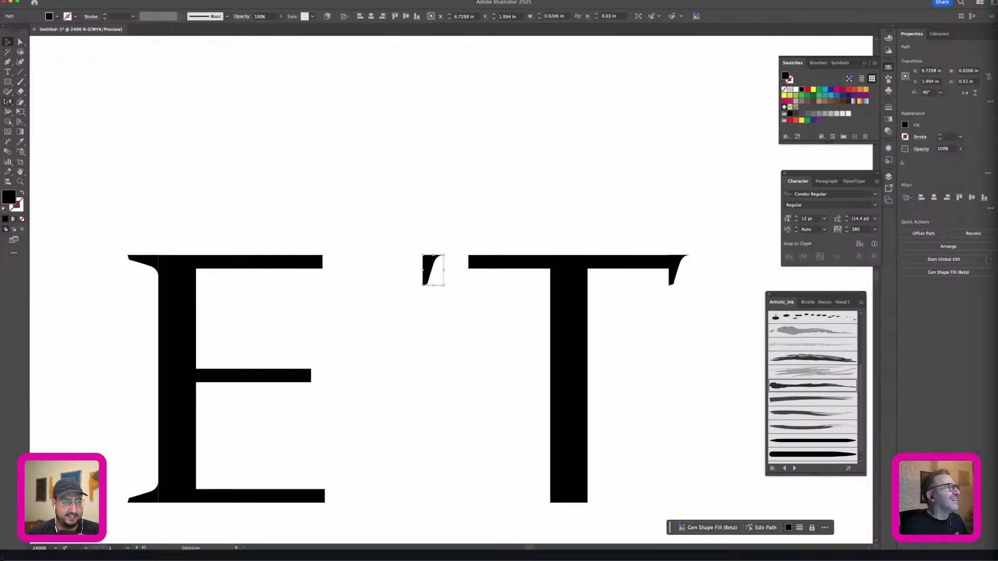
pyautogui.moveTo(357, 296); pyautogui.dragTo(402, 224)
pyautogui.press('v')
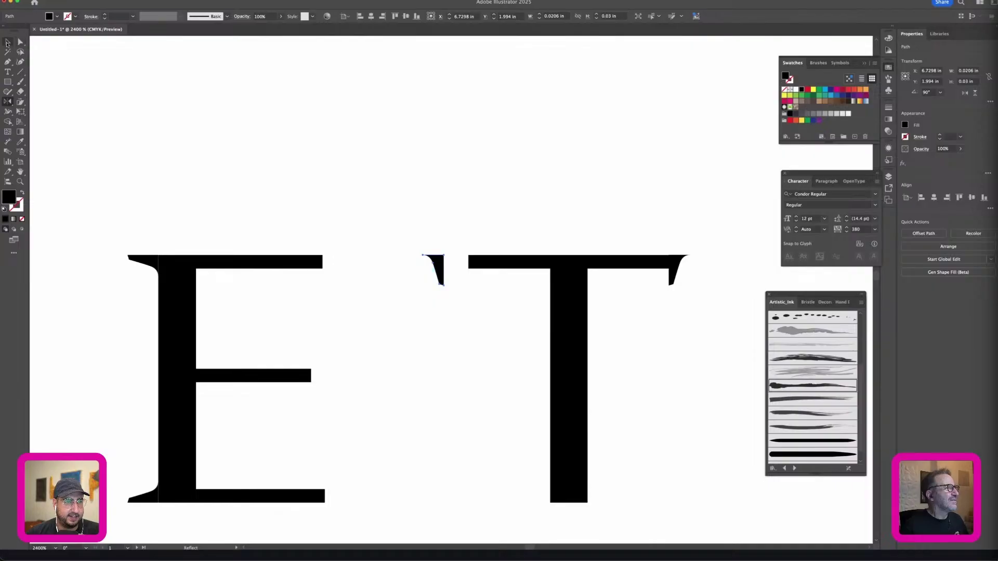
pyautogui.click(399, 237)
pyautogui.moveTo(442, 276); pyautogui.dragTo(466, 276)
pyautogui.click(448, 209)
# Step: Delete the leftover serif copy beside the upper end of the S
pyautogui.scroll(-10, 448, 207)
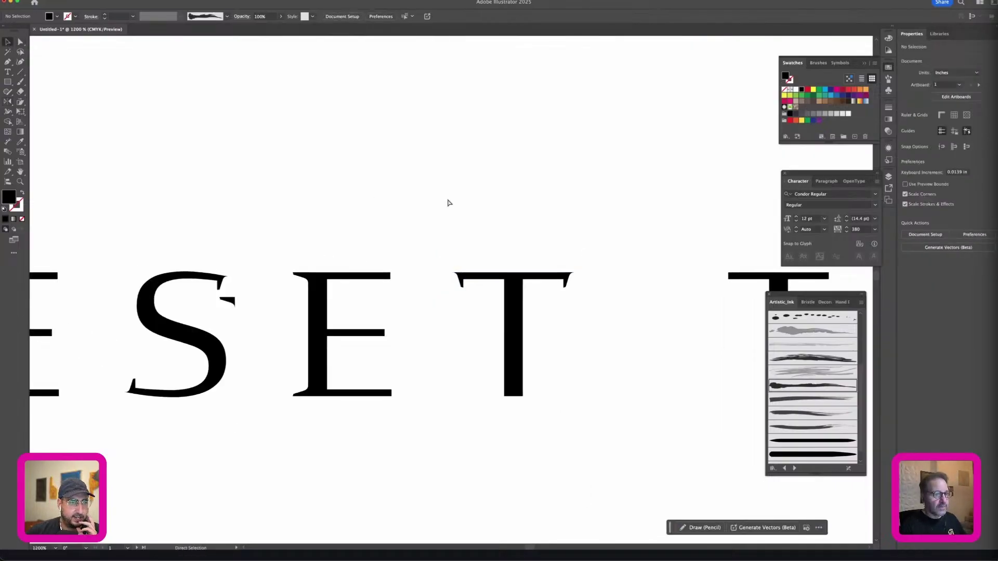
pyautogui.scroll(4, 448, 202)
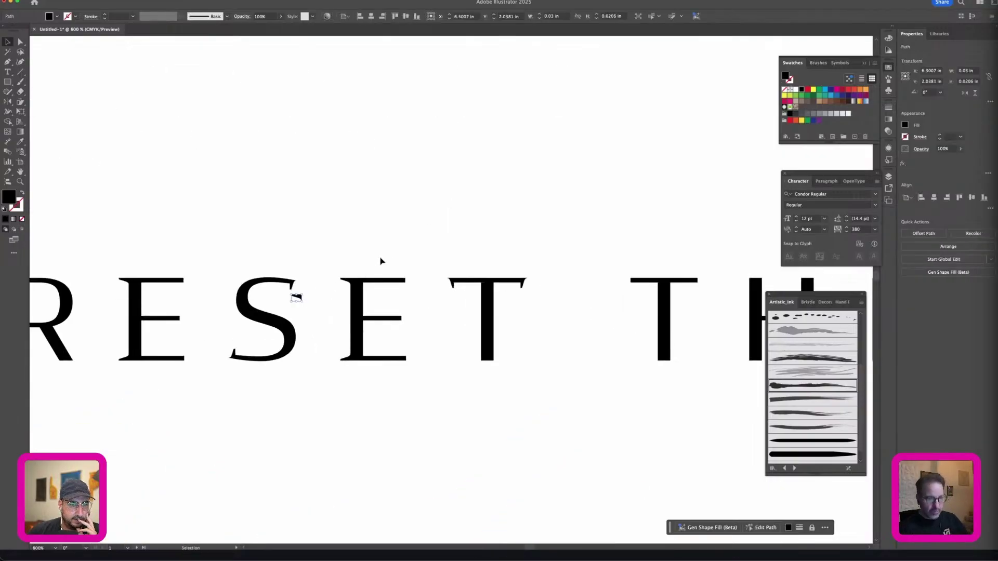
pyautogui.hscroll(5, 452, 260)
# Step: Duplicate both crossbar serifs of the T in RESET onto the crossbar ends of the T in THE
pyautogui.click(330, 281)
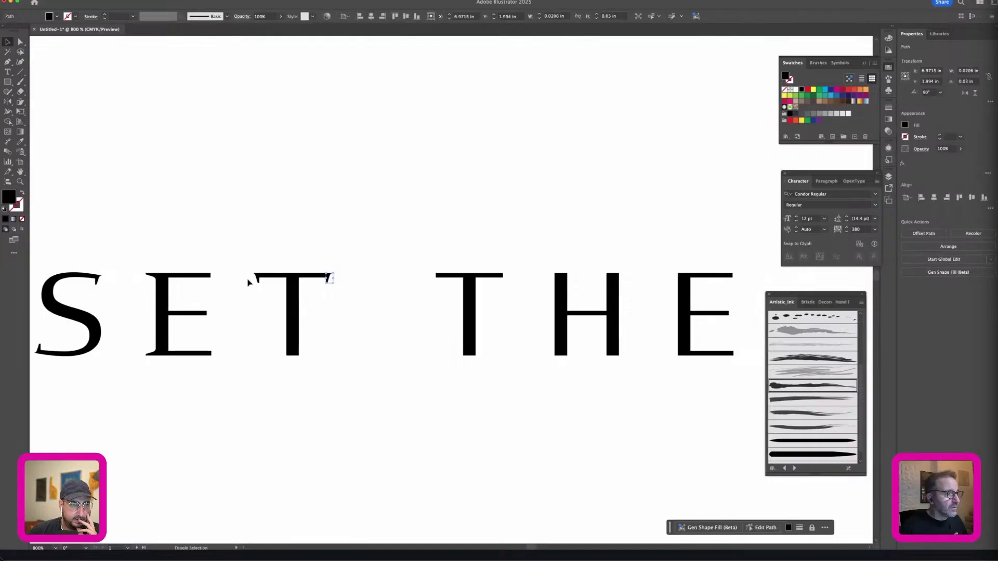
pyautogui.moveTo(256, 283); pyautogui.dragTo(435, 310)
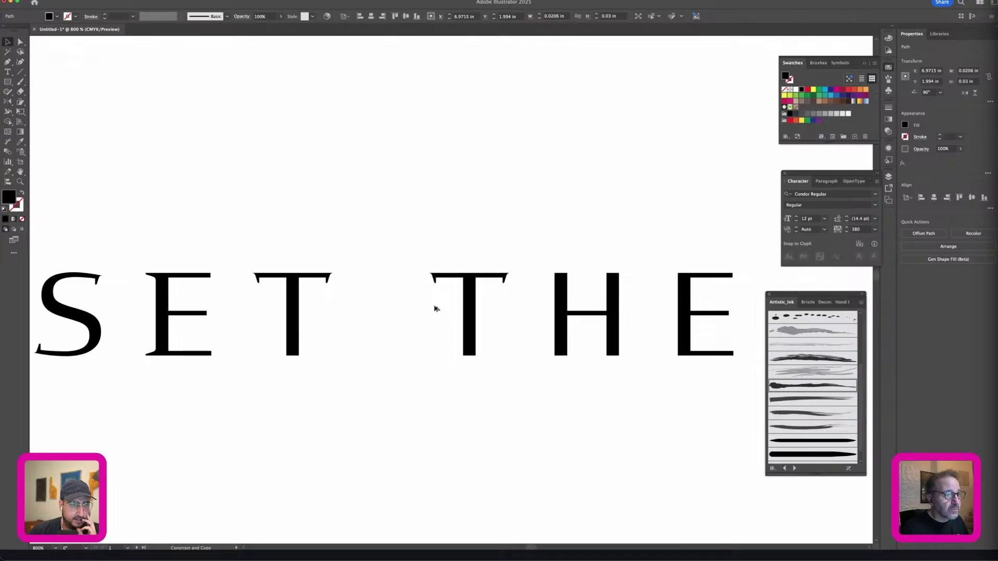
pyautogui.moveTo(435, 306); pyautogui.dragTo(435, 306)
pyautogui.click(412, 306)
# Step: Duplicate the upper and lower stem serifs of the second E in RESET onto the left stem of the H in THE
pyautogui.moveTo(149, 276); pyautogui.dragTo(405, 299)
pyautogui.click(497, 328)
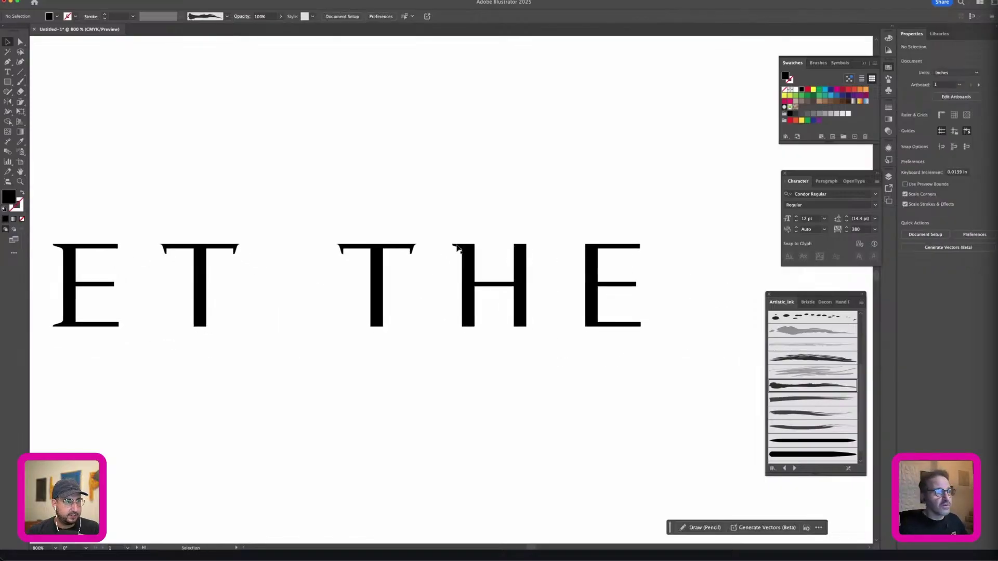
pyautogui.moveTo(457, 246); pyautogui.dragTo(458, 309)
pyautogui.press('super+z')
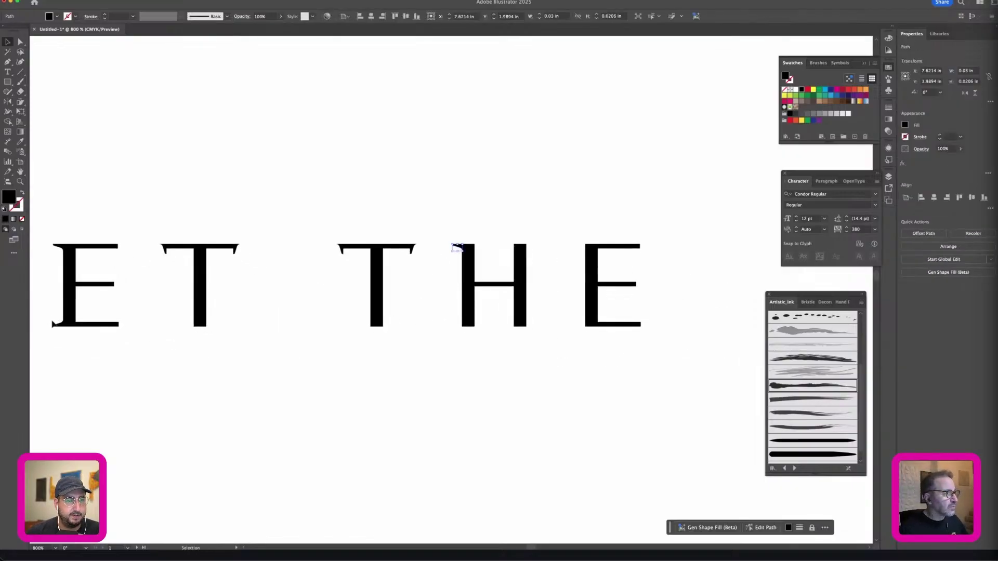
pyautogui.moveTo(57, 324); pyautogui.dragTo(455, 363)
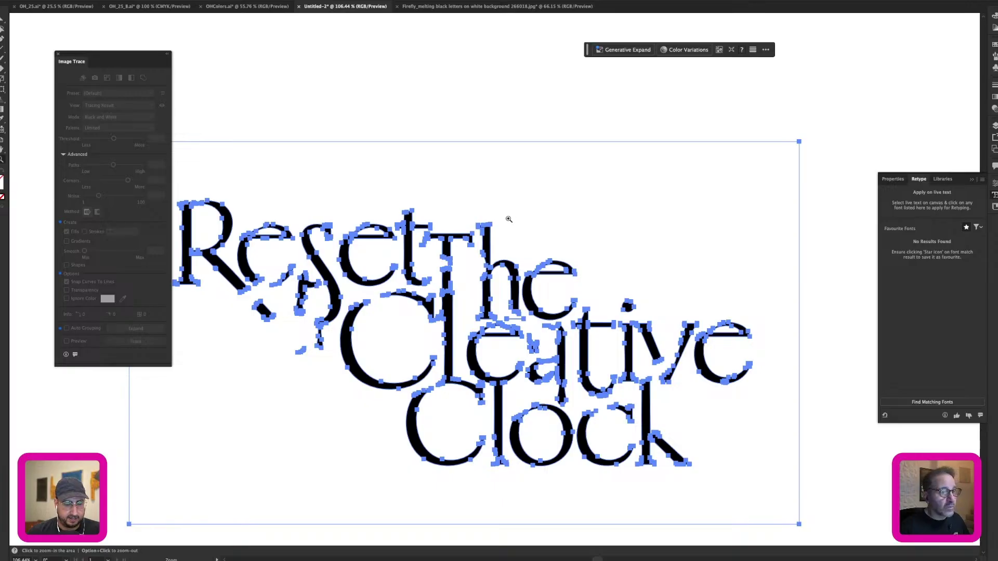
# Step: Isolate the expanded melted-lettering group and remove its white background shapes using the Magic Wand tool
pyautogui.doubleClick(485, 243)
pyautogui.press('y')
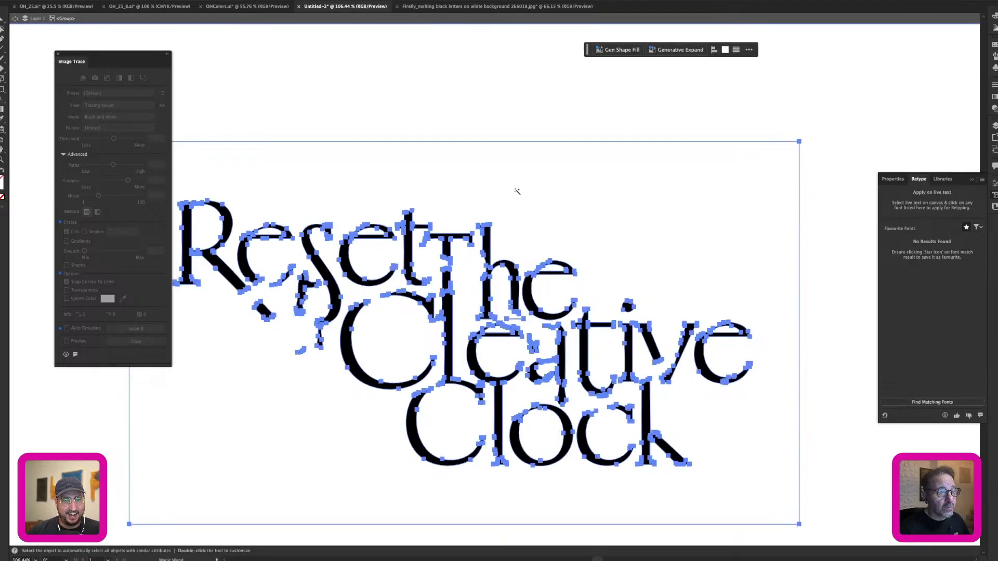
pyautogui.click(517, 191)
pyautogui.press('v')
pyautogui.doubleClick(517, 191)
pyautogui.press('z')
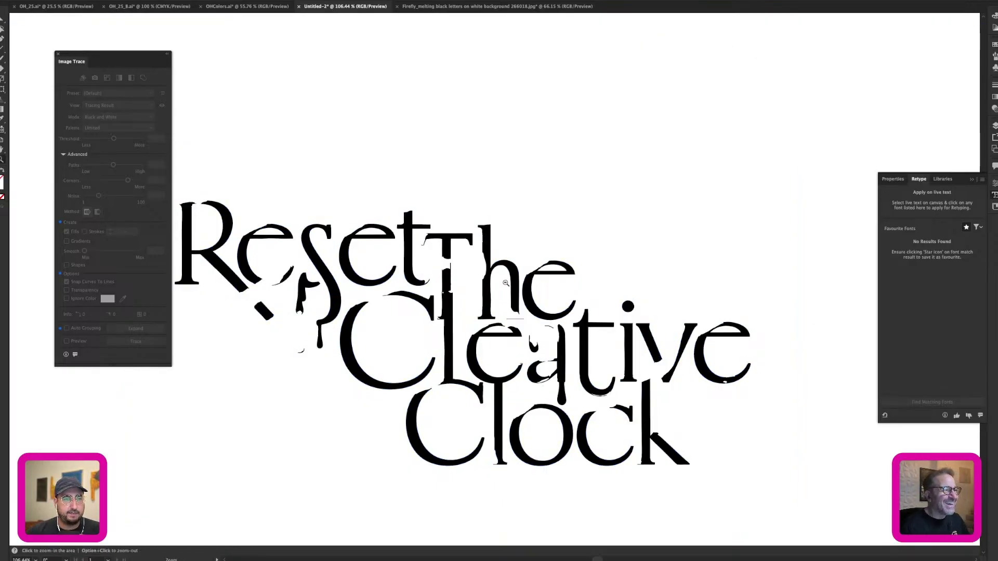
# Step: Apply a Gaussian Blur with a radius of 2 pixels to the melted "Reset The Creative Clock" lettering
pyautogui.keyDown('alt'); pyautogui.click(506, 283); pyautogui.keyUp('alt')
pyautogui.moveTo(455, 282); pyautogui.dragTo(557, 223)
pyautogui.press('v')
pyautogui.click(543, 210)
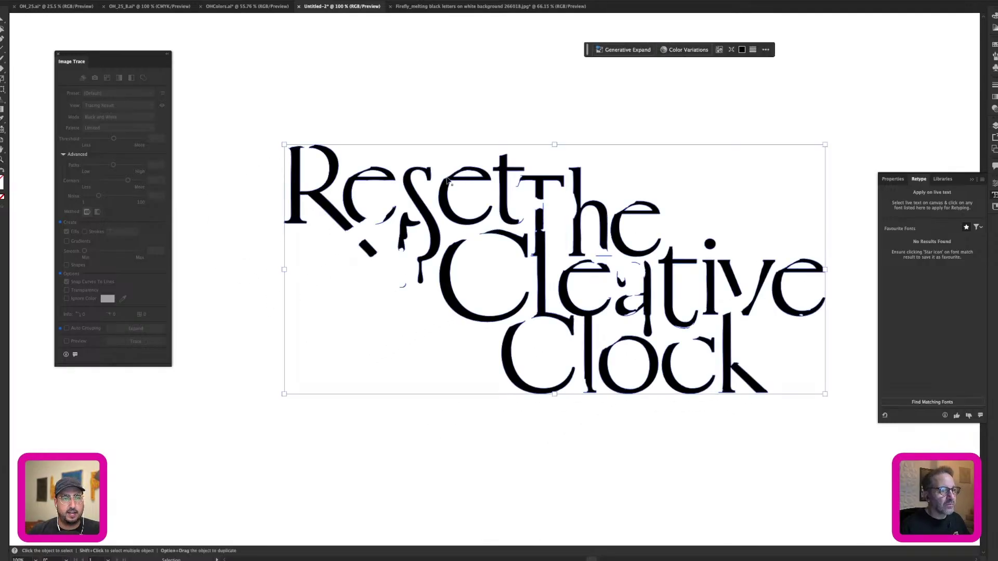
pyautogui.click(167, 0)
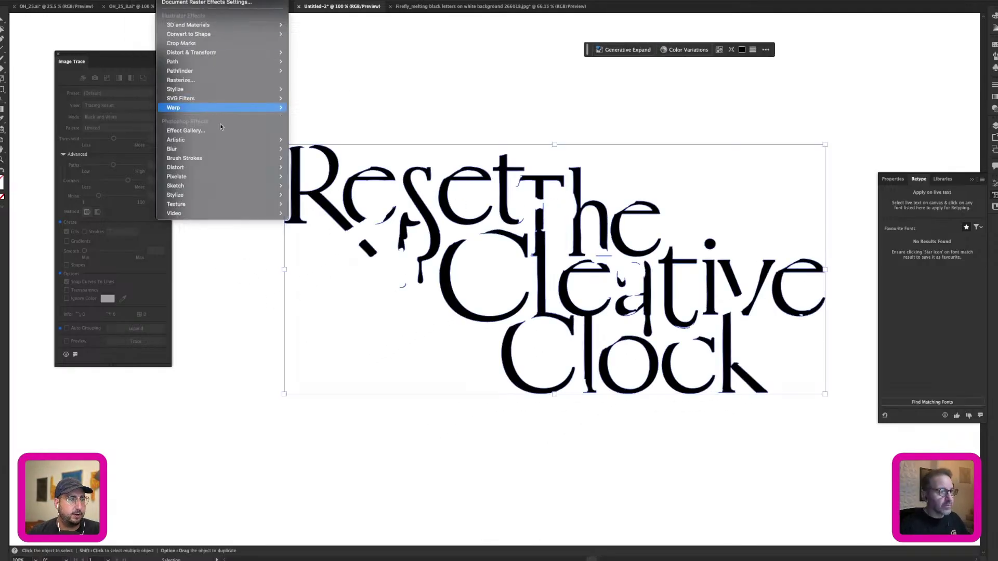
pyautogui.moveTo(218, 149)
pyautogui.click(329, 151)
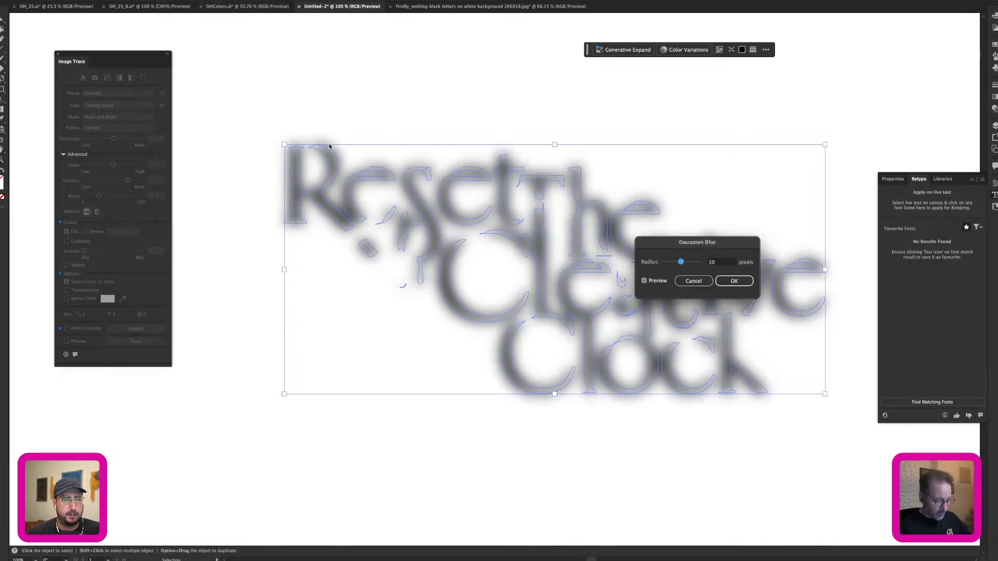
pyautogui.doubleClick(725, 262)
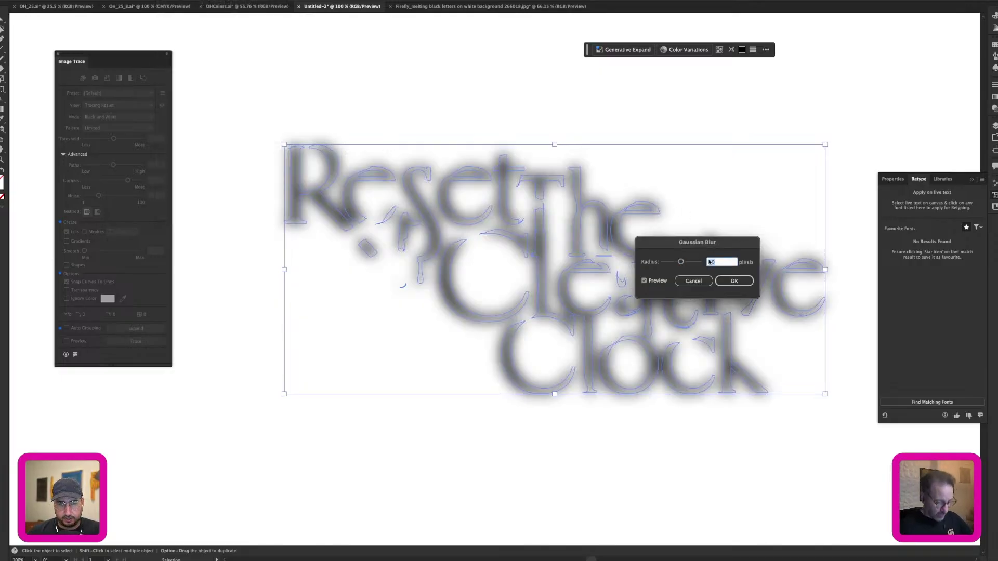
pyautogui.write('22')
pyautogui.press('BackSpace')
pyautogui.press('Tab')
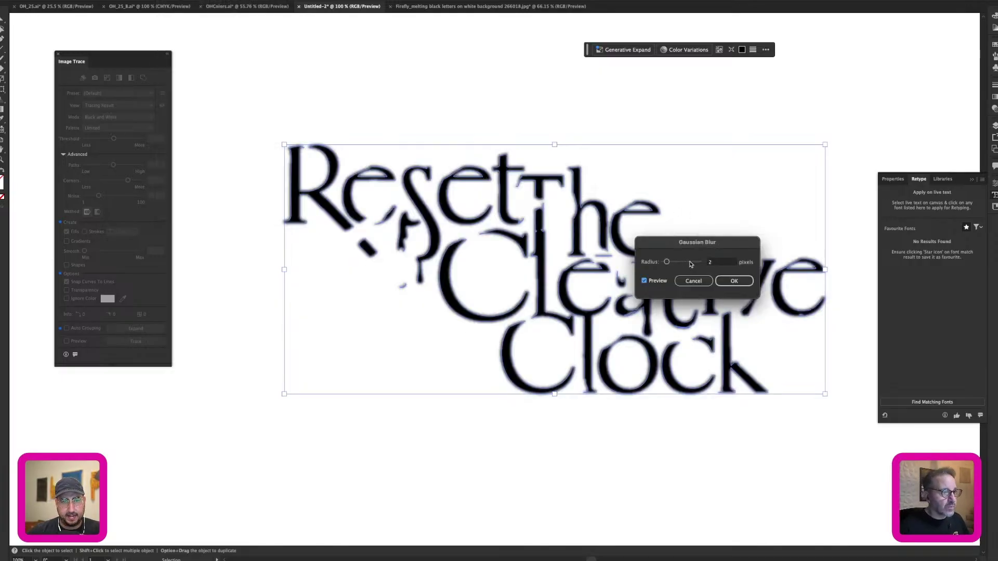
pyautogui.click(733, 280)
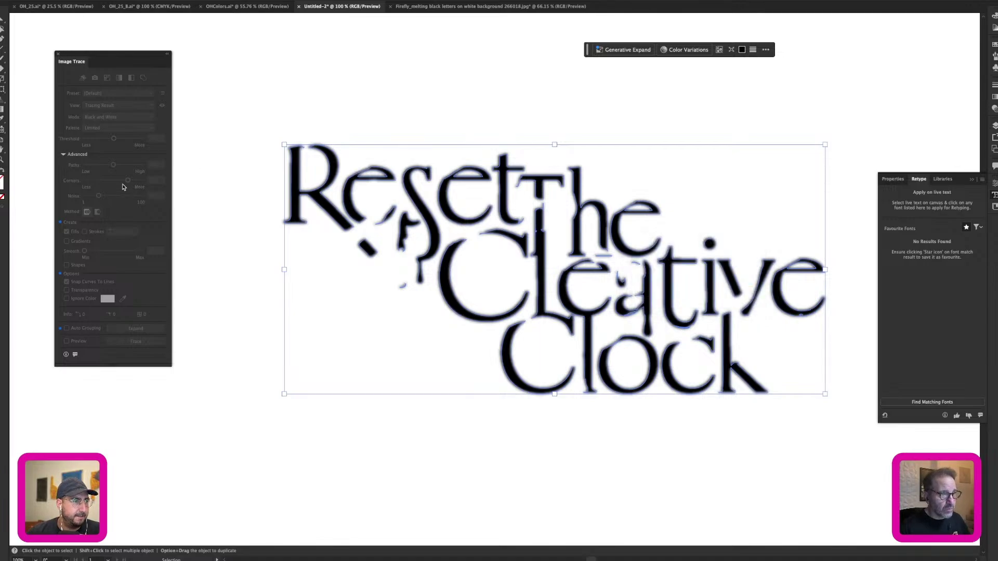
# Step: Rasterize the blurred lettering in RGB at High (300 ppi) with a white background
pyautogui.click(73, 1)
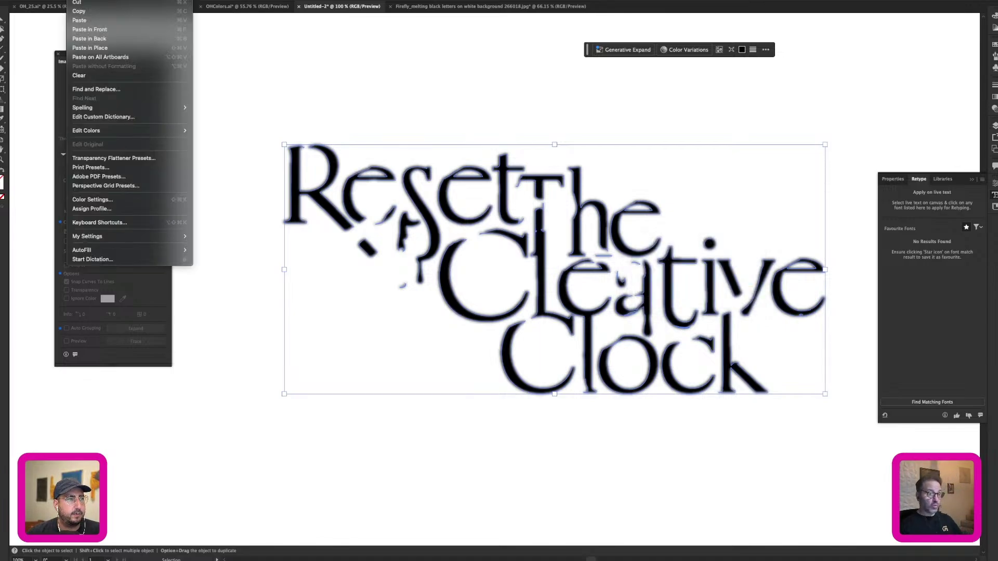
pyautogui.moveTo(97, 1)
pyautogui.click(119, 118)
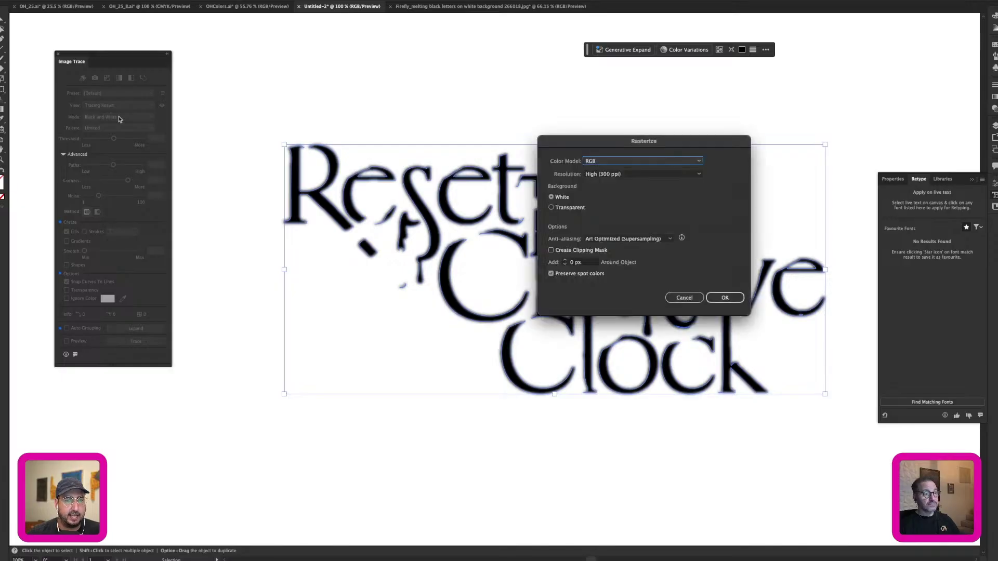
pyautogui.press('Return')
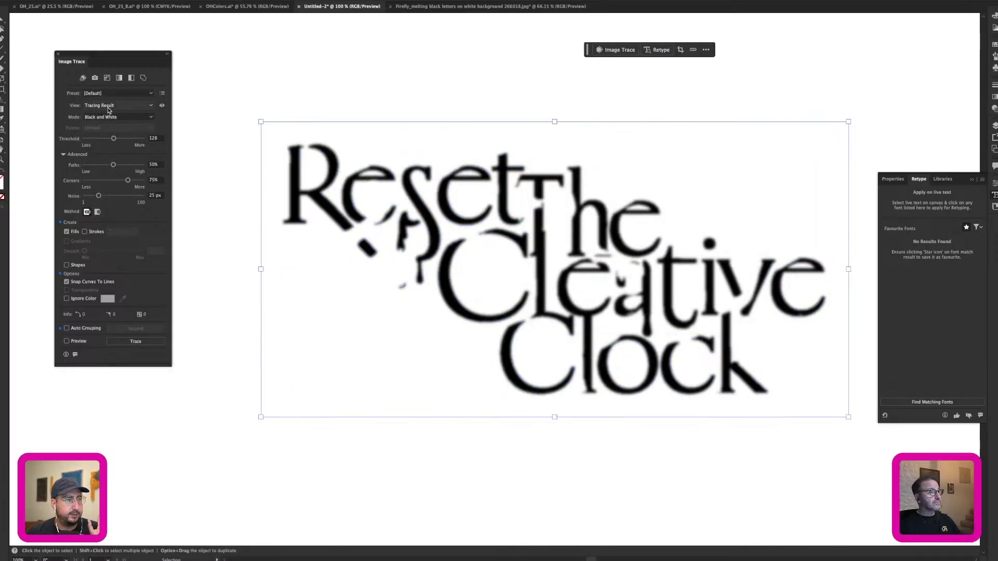
# Step: Image Trace the rasterized lettering with the Silhouettes preset at a threshold of 70 and expand the result
pyautogui.click(108, 119)
pyautogui.click(108, 119)
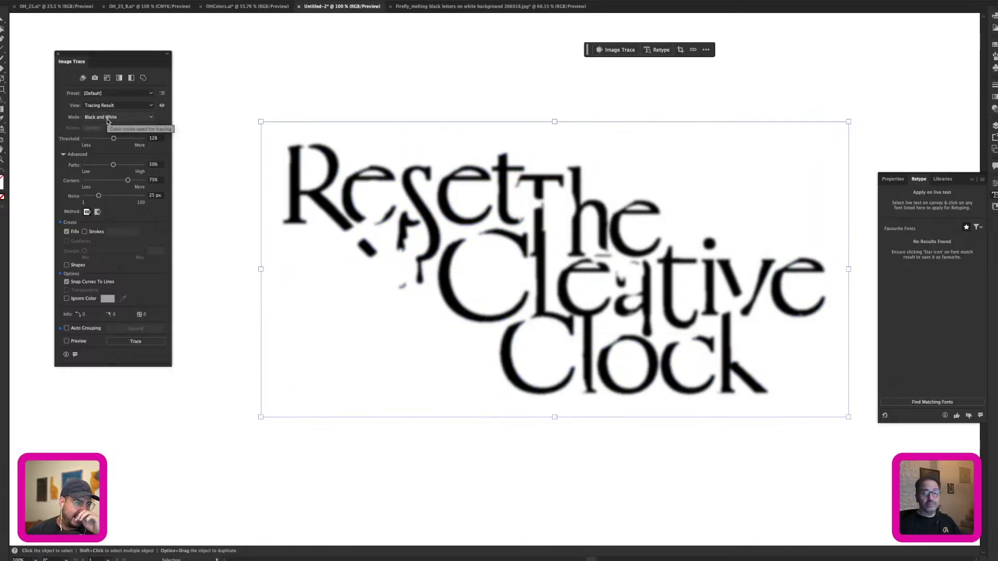
pyautogui.click(135, 93)
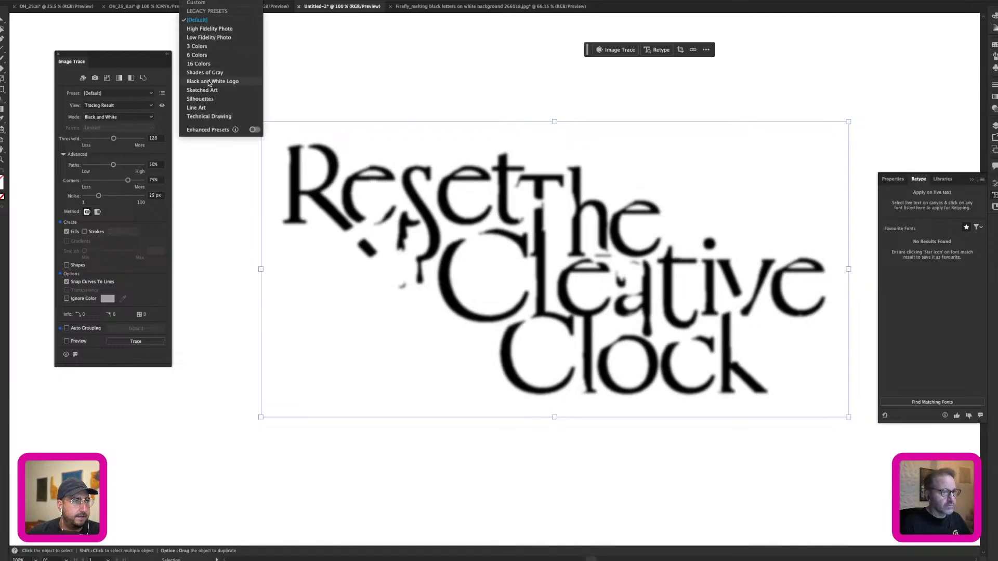
pyautogui.click(205, 99)
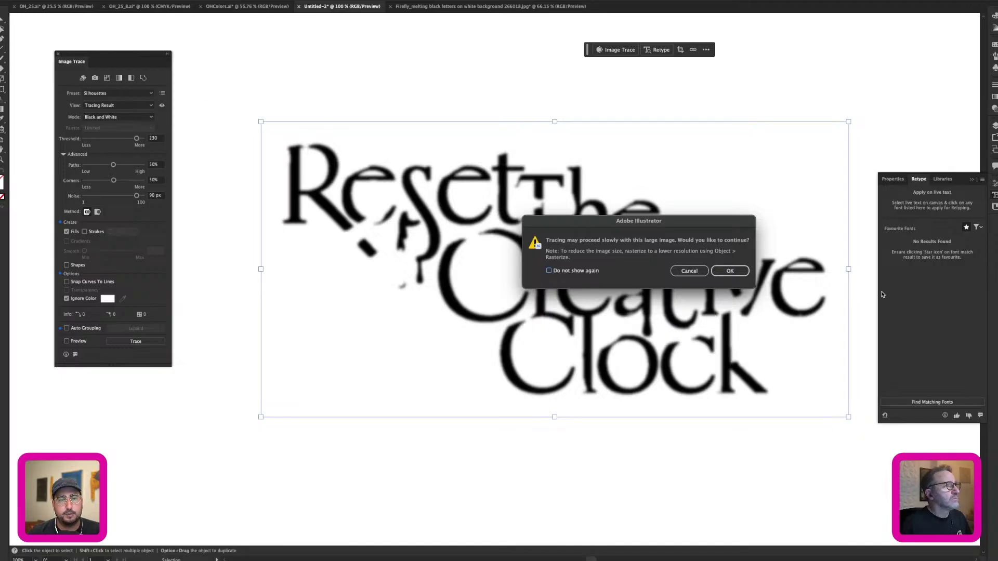
pyautogui.click(730, 271)
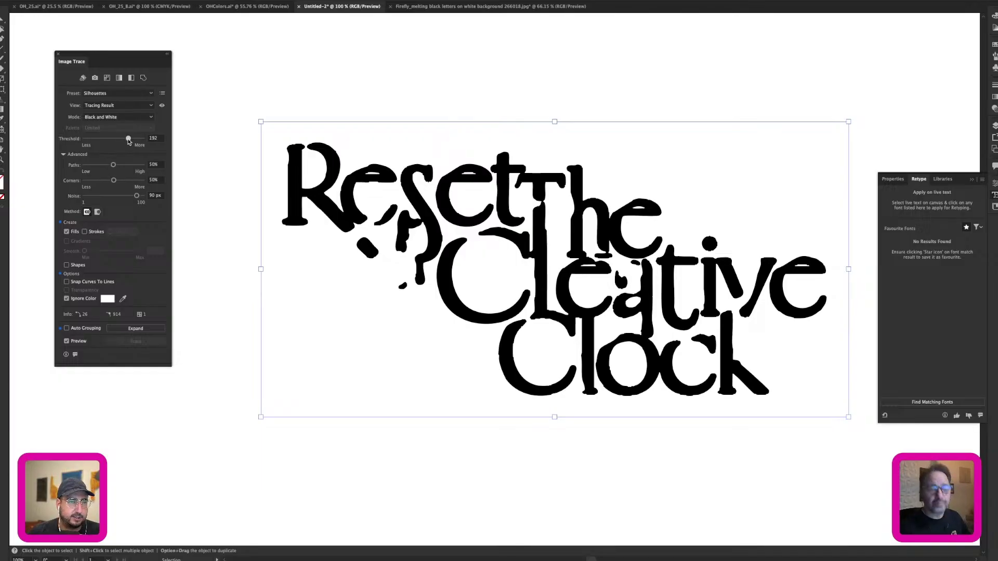
pyautogui.moveTo(128, 141); pyautogui.dragTo(101, 140)
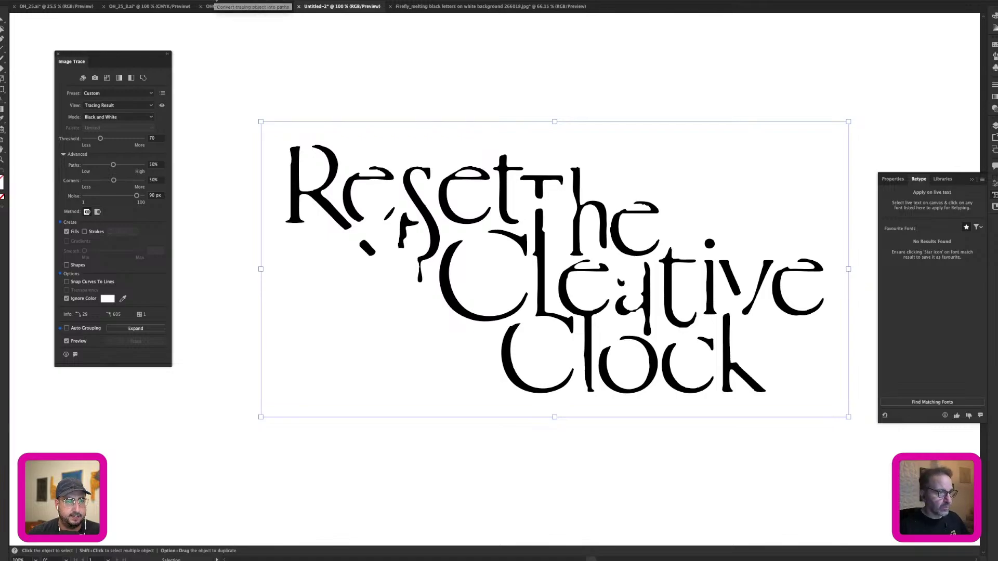
pyautogui.click(216, 1)
pyautogui.click(377, 96)
# Step: Copy the original "Reset The Creative Clock" lettering from the artboard and paste it over the traced melted version
pyautogui.press('z')
pyautogui.keyDown('alt'); pyautogui.click(594, 236); pyautogui.keyUp('alt')
pyautogui.keyDown('alt'); pyautogui.click(594, 236); pyautogui.keyUp('alt')
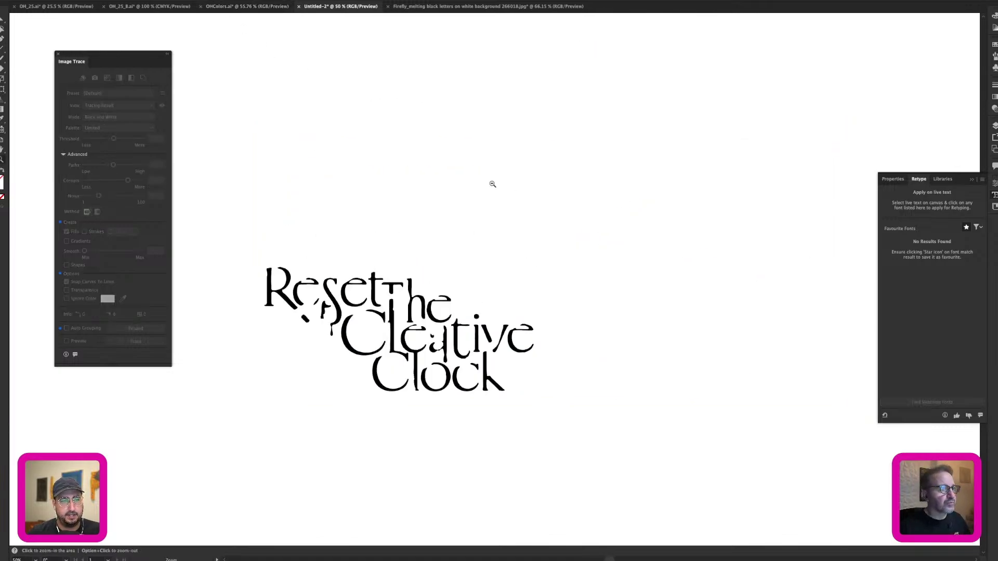
pyautogui.keyDown('alt'); pyautogui.click(493, 184); pyautogui.keyUp('alt')
pyautogui.moveTo(466, 171); pyautogui.dragTo(453, 260)
pyautogui.press('v')
pyautogui.moveTo(256, 40); pyautogui.dragTo(663, 235)
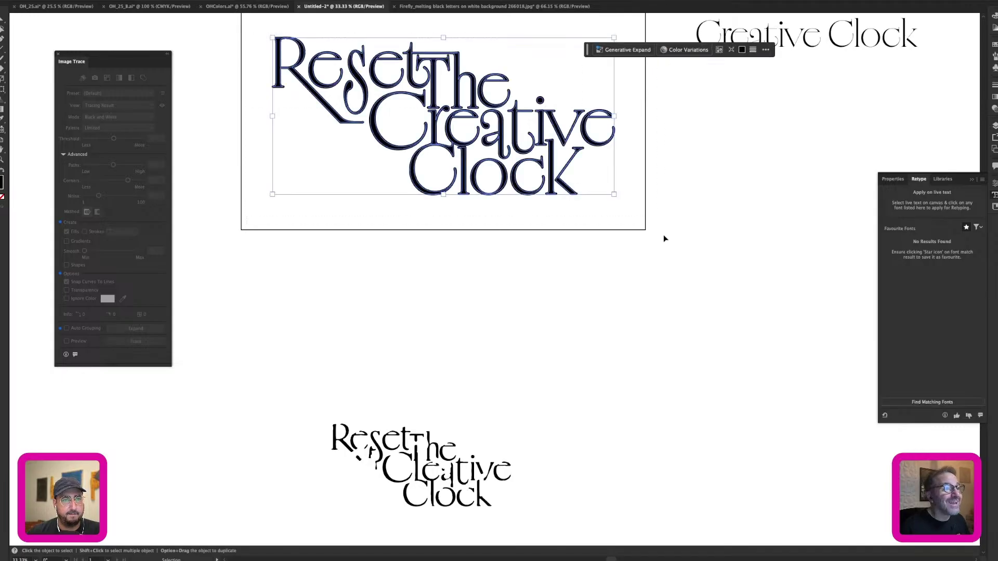
pyautogui.press('super+c')
pyautogui.moveTo(467, 365); pyautogui.dragTo(566, 143)
pyautogui.press('super+v')
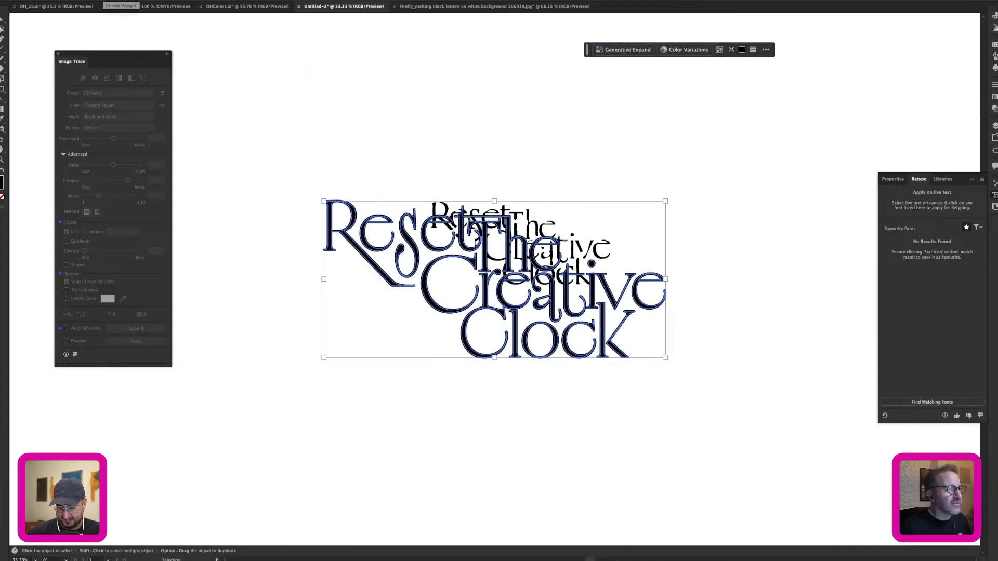
# Step: Scale and position the pasted original lettering so it overlays the traced melted lettering letter for letter
pyautogui.press('s')
pyautogui.moveTo(727, 150); pyautogui.dragTo(581, 231)
pyautogui.press('z')
pyautogui.click(548, 253)
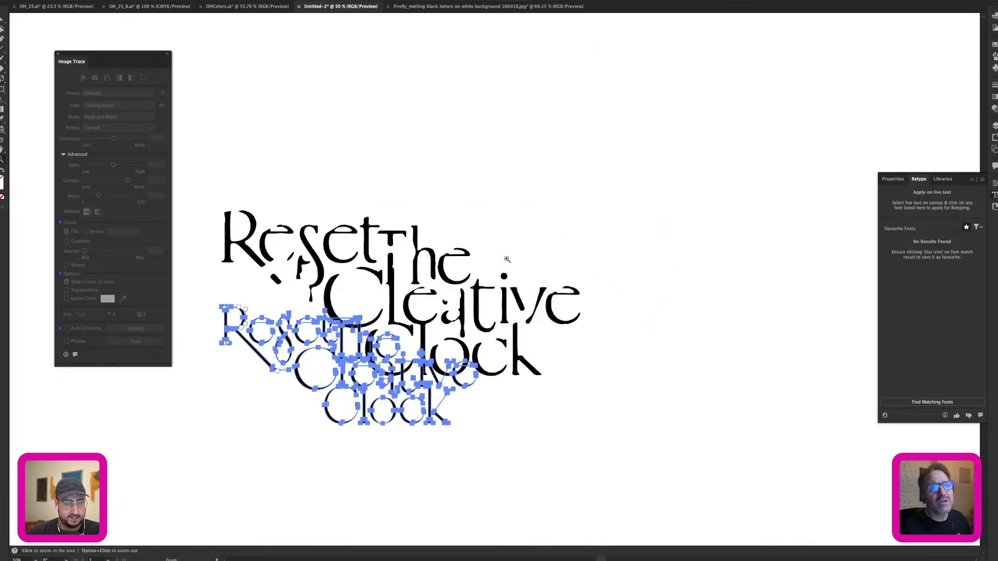
pyautogui.press('v')
pyautogui.moveTo(294, 319); pyautogui.dragTo(294, 238)
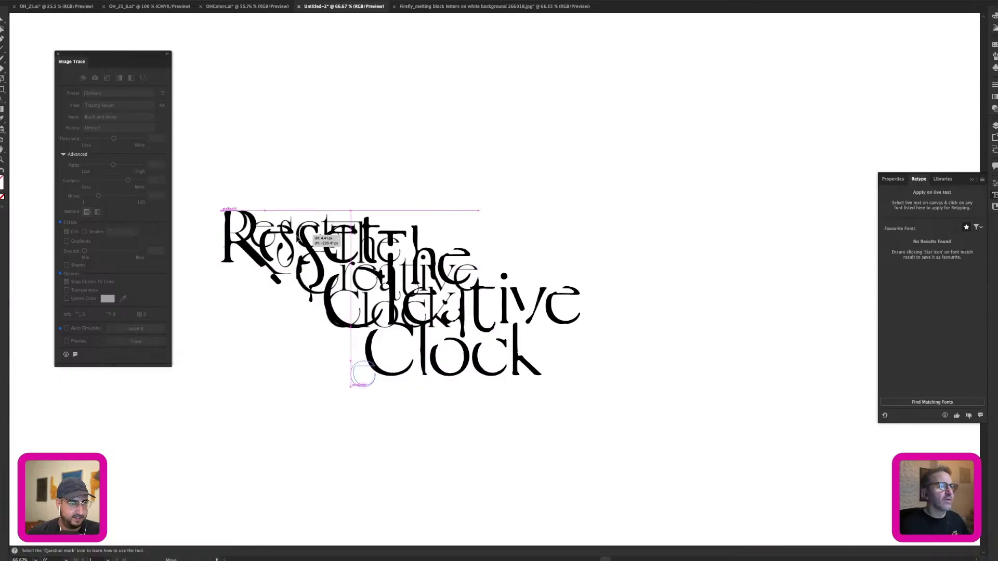
pyautogui.moveTo(478, 326); pyautogui.dragTo(585, 376)
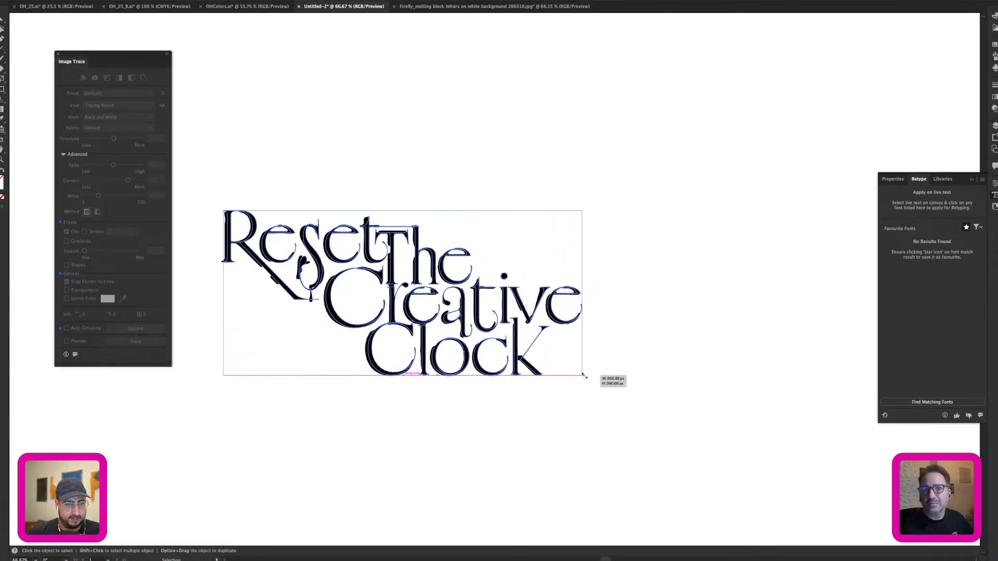
# Step: Examine the combined original and melted lettering enlarged on a clear canvas
pyautogui.click(640, 359)
pyautogui.press('z')
pyautogui.click(447, 274)
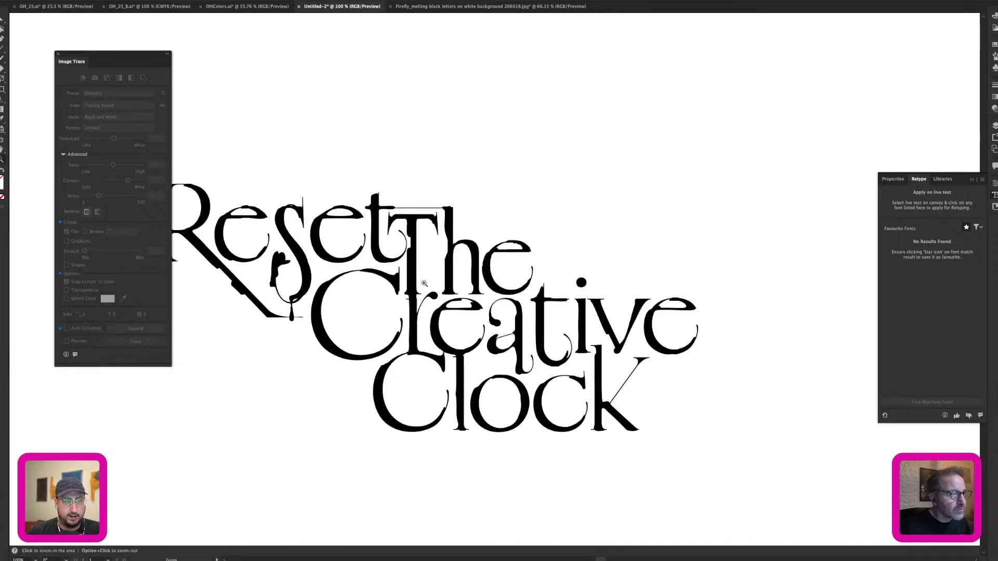
pyautogui.press('Tab')
pyautogui.moveTo(425, 291); pyautogui.dragTo(501, 220)
pyautogui.click(503, 231)
pyautogui.press('z')
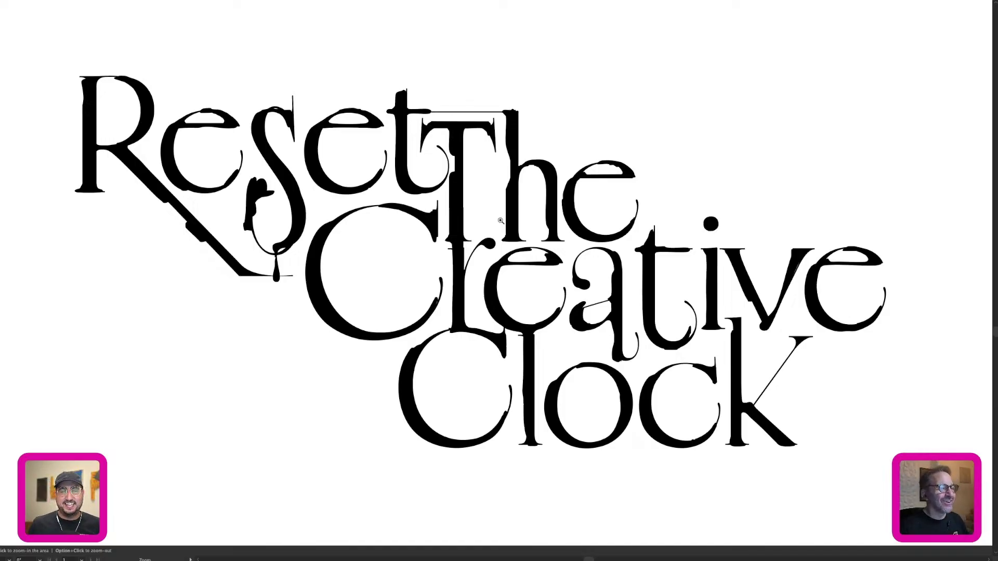
pyautogui.hscroll(1, 501, 221)
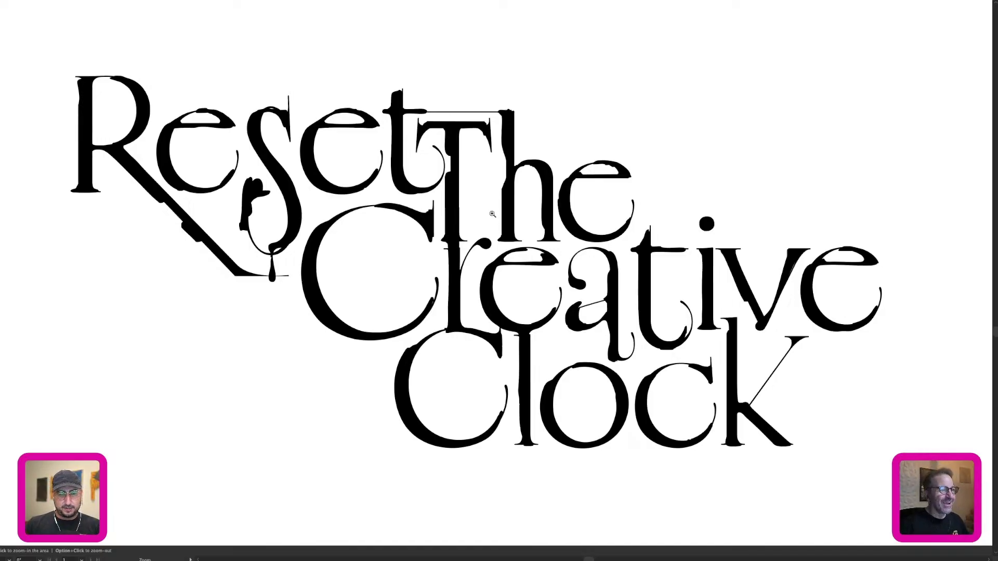
pyautogui.hscroll(-5, 492, 214)
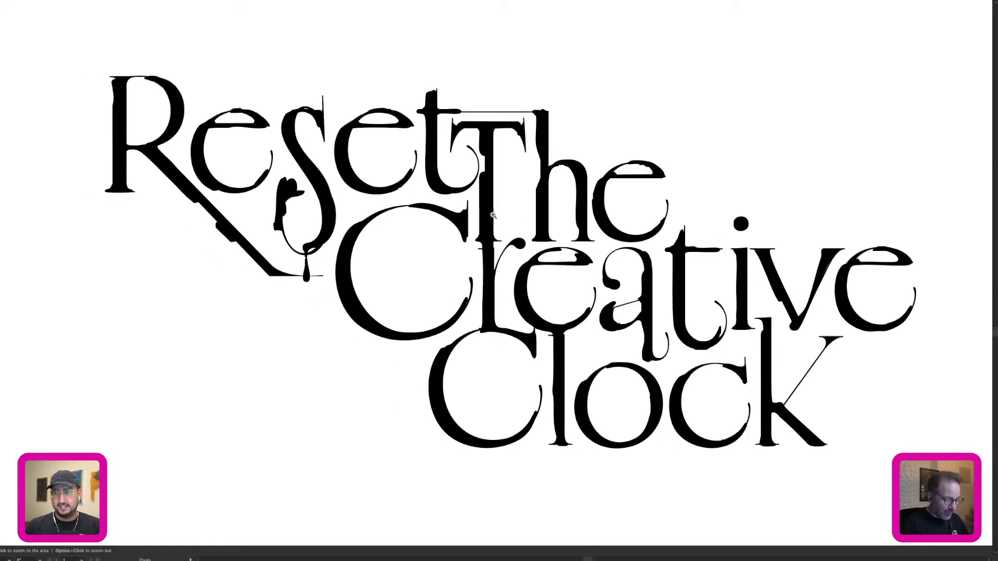
pyautogui.hscroll(1, 493, 215)
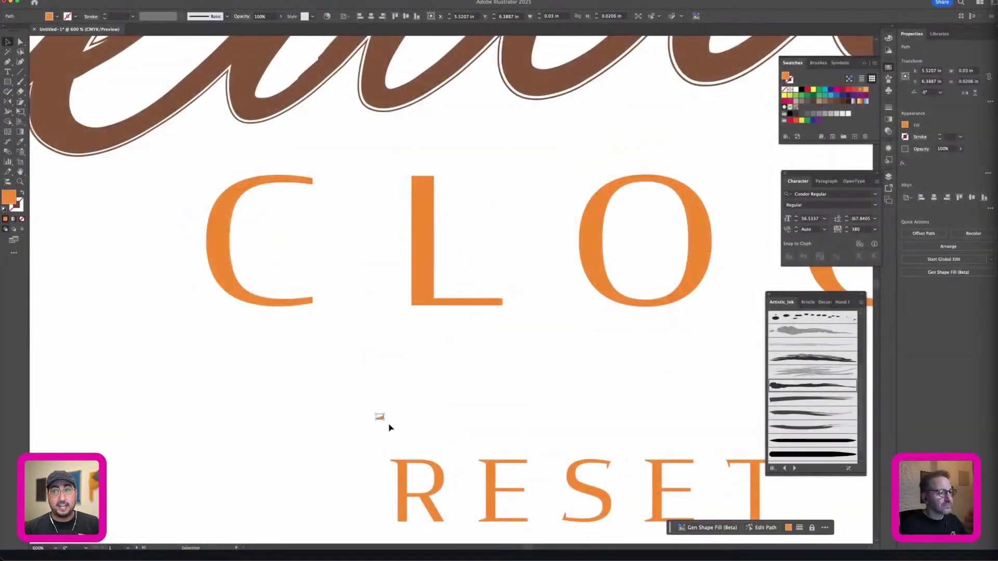
# Step: Attach the small orange serif to the foot of the L in CLOCK, enlarged to about 0.10 in wide
pyautogui.moveTo(387, 414); pyautogui.dragTo(408, 299)
pyautogui.press('super+z')
pyautogui.click(420, 386)
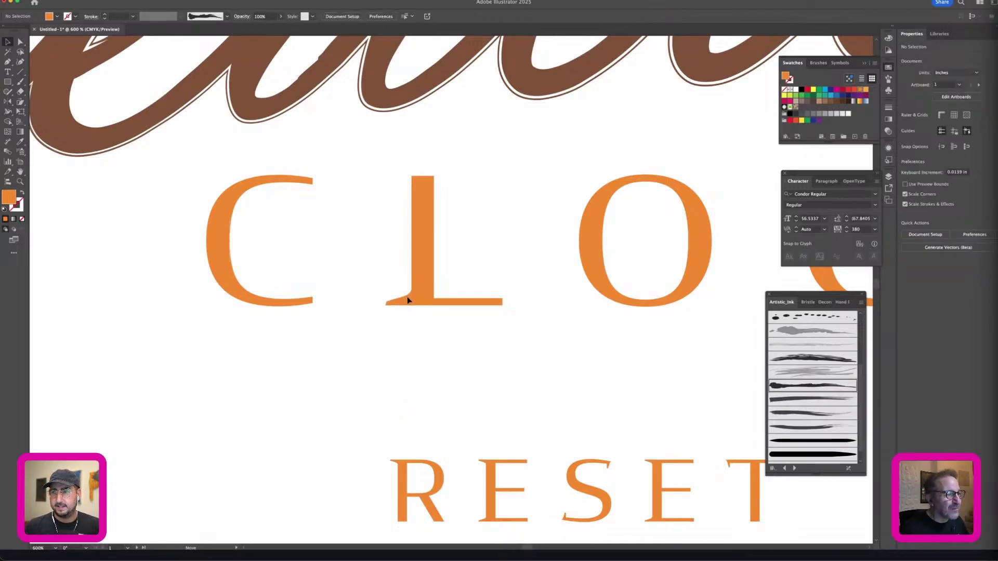
# Step: Duplicate the L's foot serif in CLOCK, reflect the copy vertically and attach it to the top of the L's stem
pyautogui.click(408, 302)
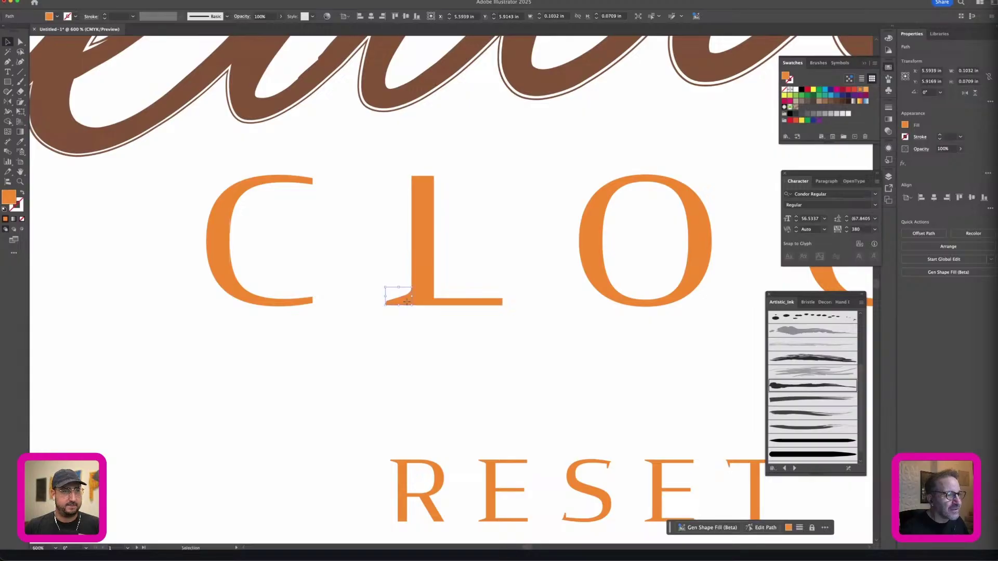
pyautogui.moveTo(404, 301); pyautogui.dragTo(370, 169)
pyautogui.click(7, 101)
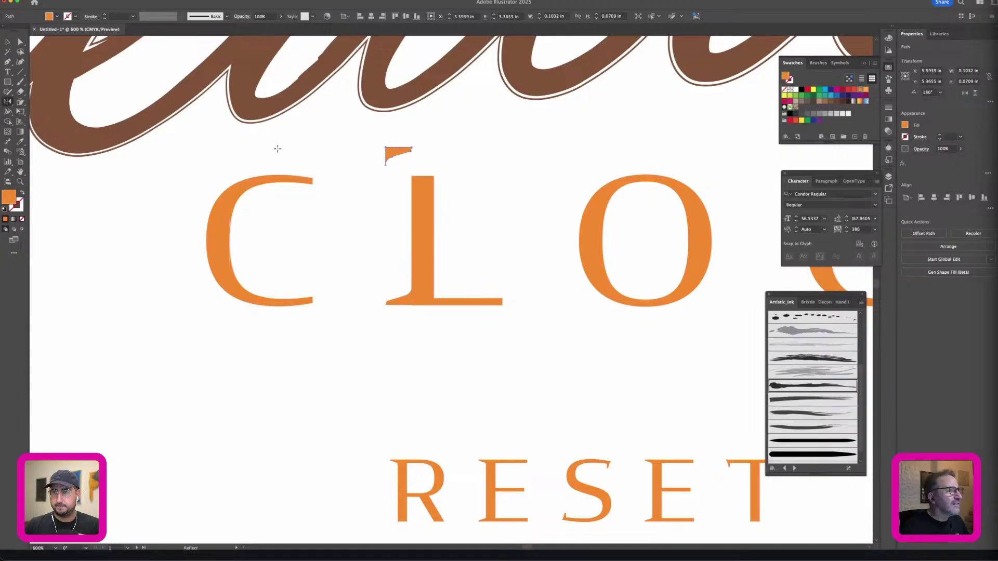
pyautogui.moveTo(276, 147); pyautogui.dragTo(401, 185)
pyautogui.click(8, 42)
pyautogui.click(402, 186)
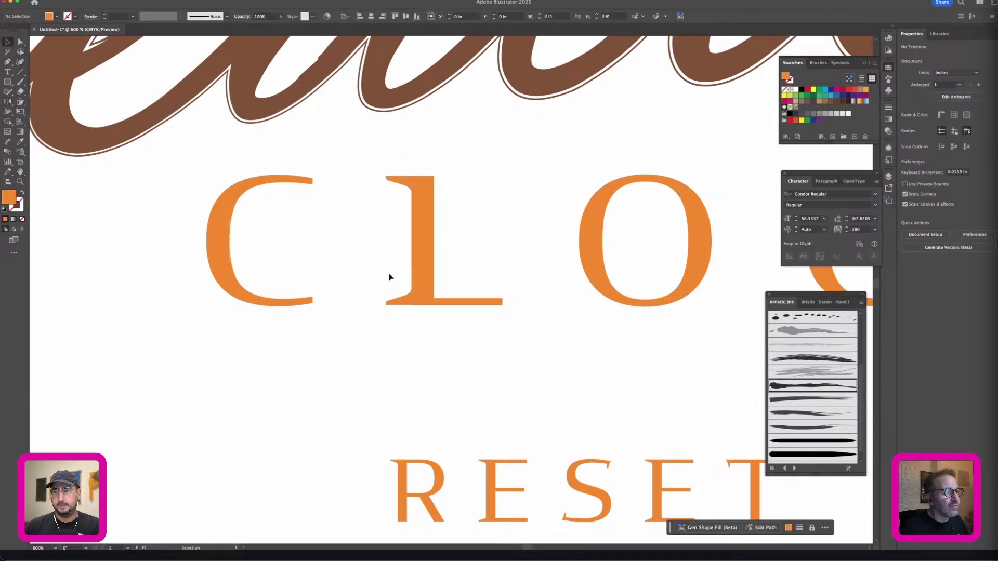
# Step: Copy the L's top and bottom serifs onto the stem of the K in CLOCK
pyautogui.press('super+minus')
pyautogui.press('super+minus')
pyautogui.press('super+minus')
pyautogui.moveTo(322, 354); pyautogui.dragTo(235, 368)
pyautogui.click(345, 269)
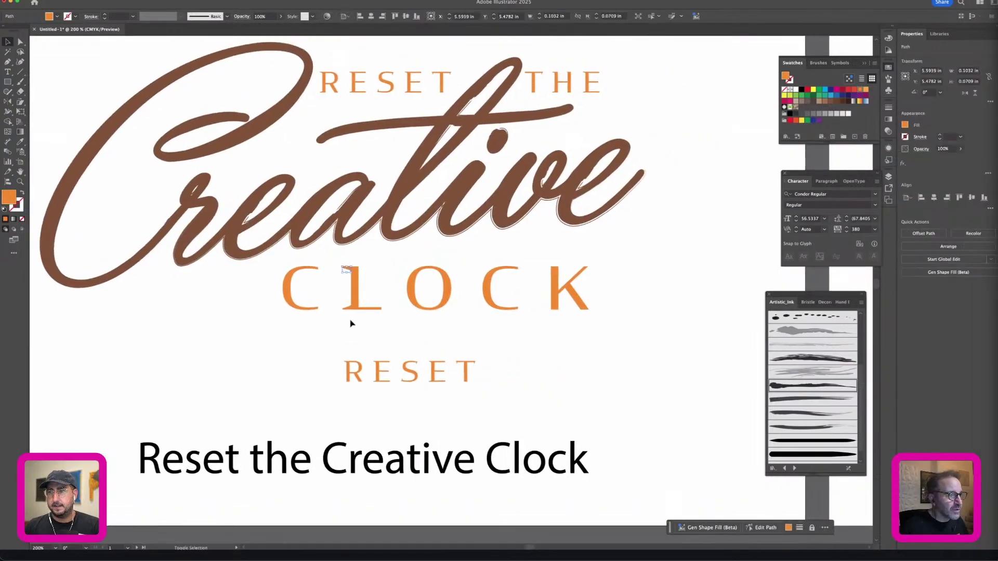
pyautogui.moveTo(345, 308); pyautogui.dragTo(548, 327)
pyautogui.click(546, 350)
# Step: Delete the spare orange RESET lettering below the CLOCK design
pyautogui.scroll(3, 572, 414)
pyautogui.hscroll(-1, 572, 415)
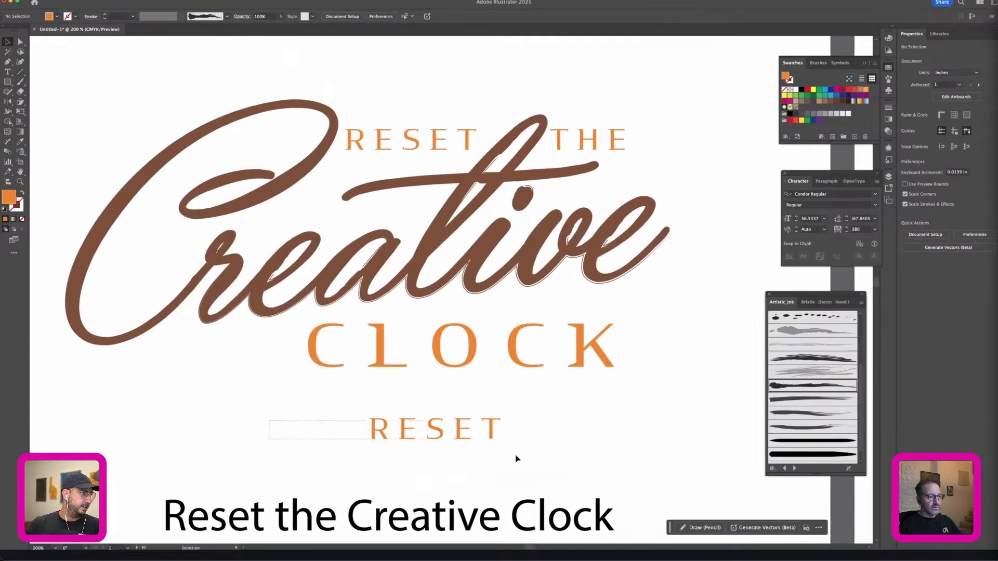
pyautogui.moveTo(516, 459); pyautogui.dragTo(529, 462)
pyautogui.press('Delete')
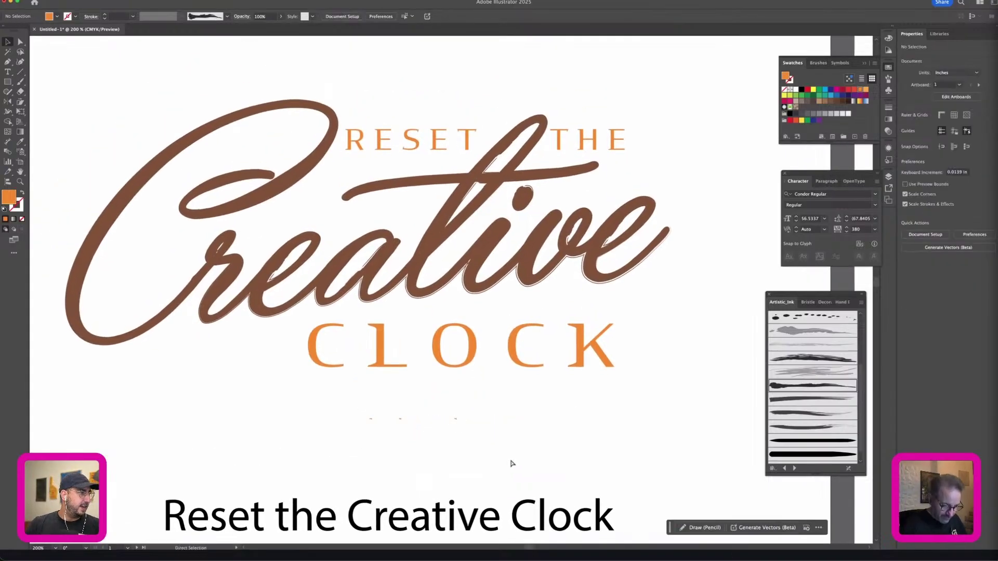
pyautogui.press('super+1')
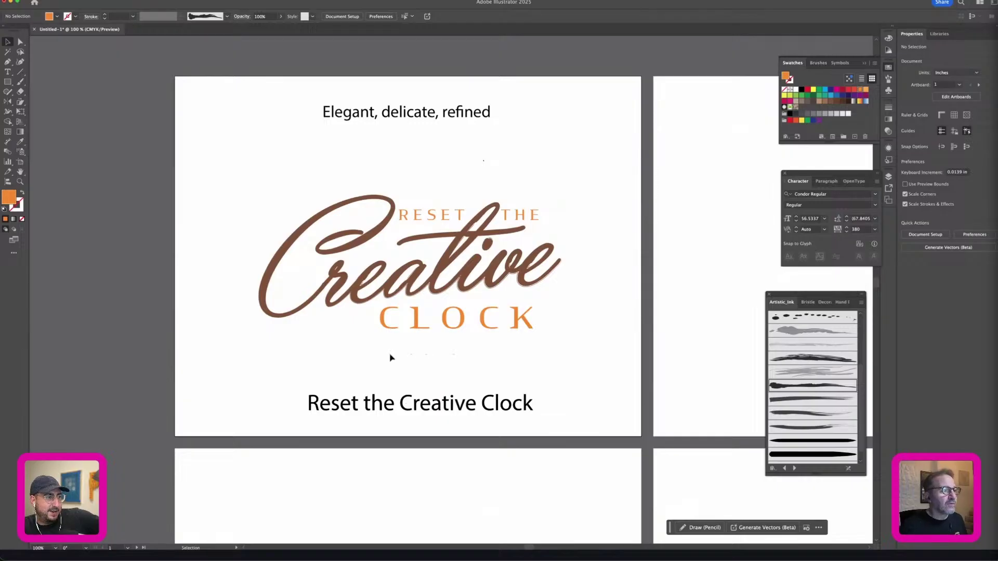
# Step: Try a different swatch color on the CLOCK lettering and undo the change
pyautogui.moveTo(358, 336); pyautogui.dragTo(580, 309)
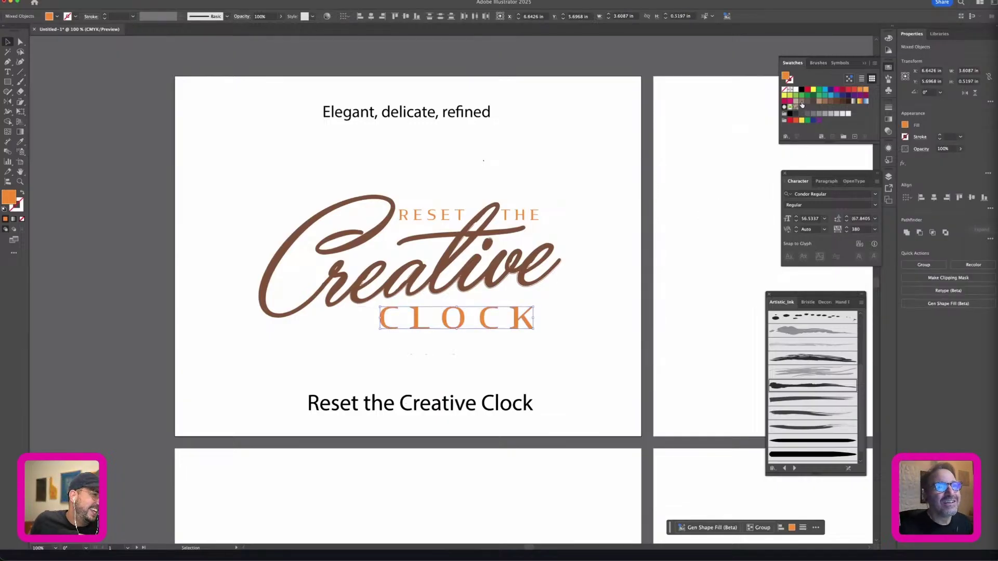
pyautogui.click(801, 103)
pyautogui.click(618, 176)
pyautogui.press('super+z')
pyautogui.click(603, 208)
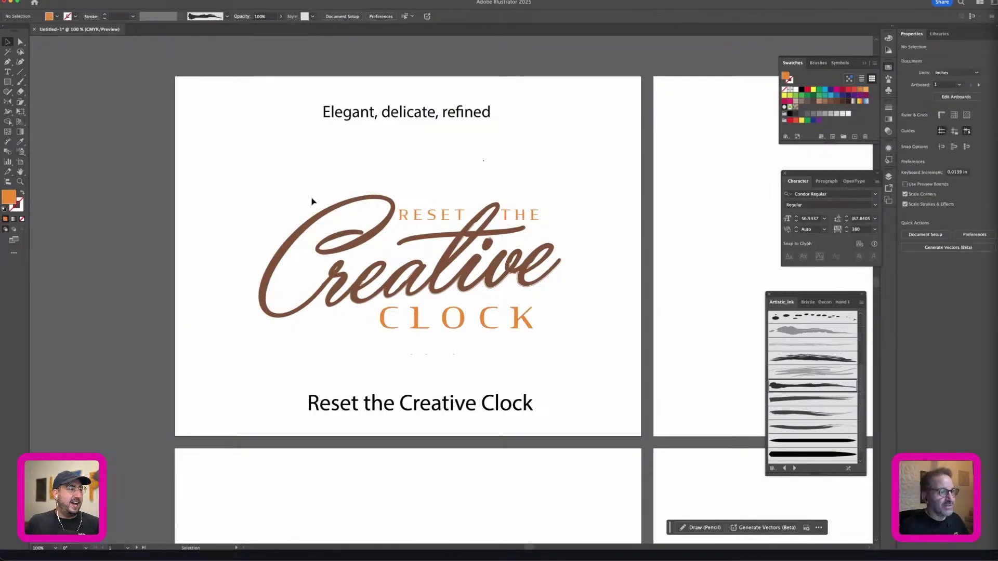
# Step: Generate color variations of the complete "Reset the Creative Clock" lettering with Generative Recolor, using the prompt "AUTUM"
pyautogui.moveTo(270, 183); pyautogui.dragTo(599, 353)
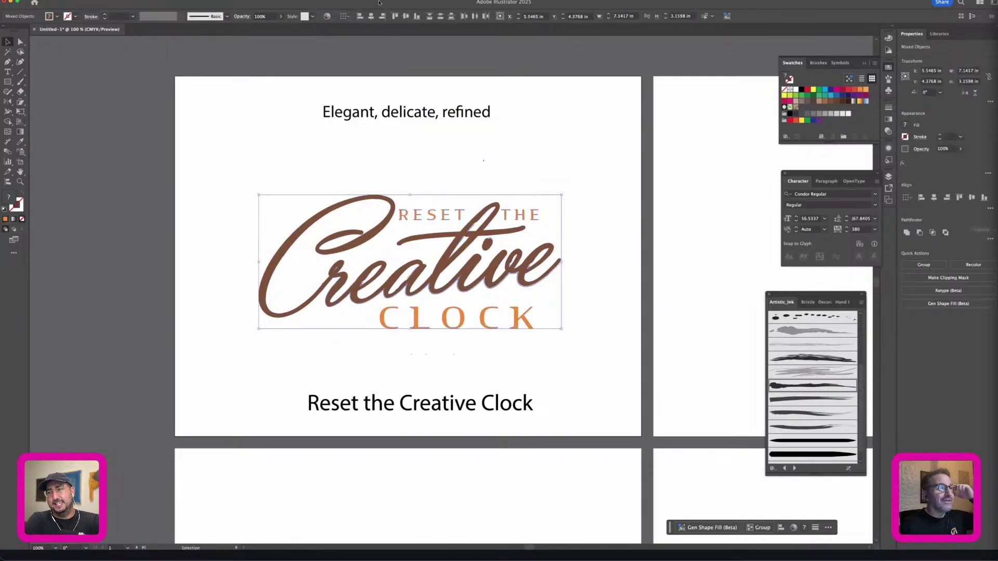
pyautogui.click(327, 17)
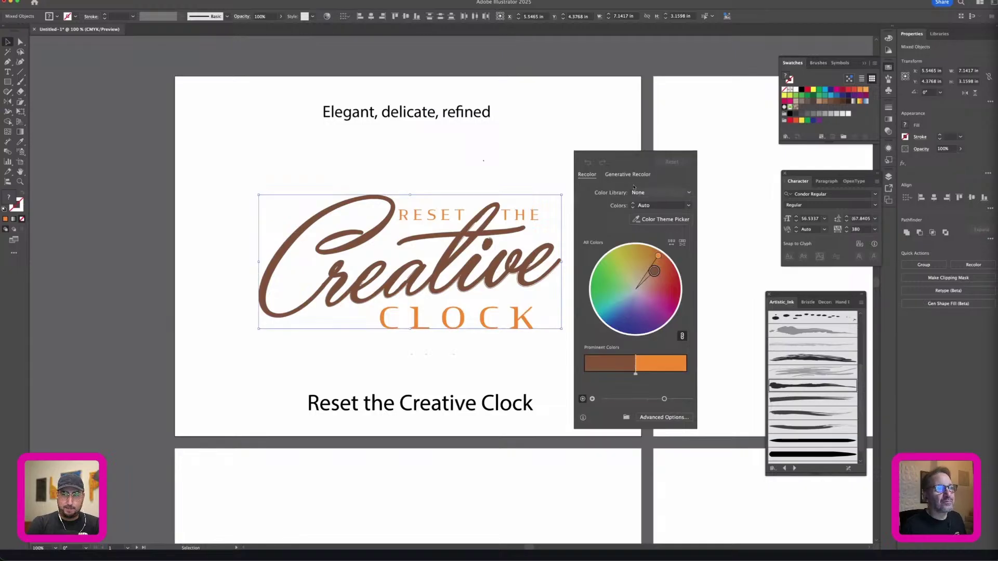
pyautogui.click(620, 176)
pyautogui.click(614, 198)
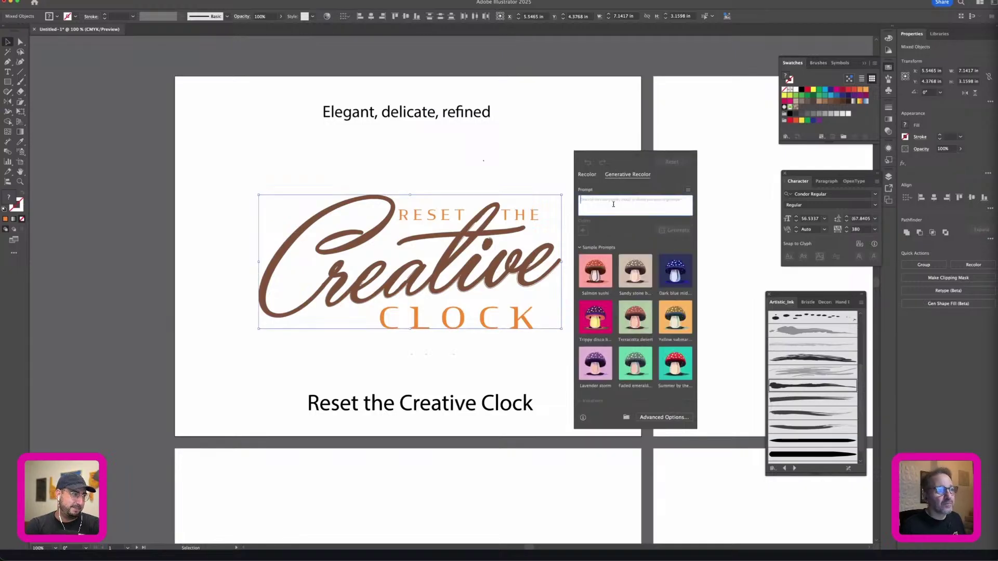
pyautogui.write('AUTUM')
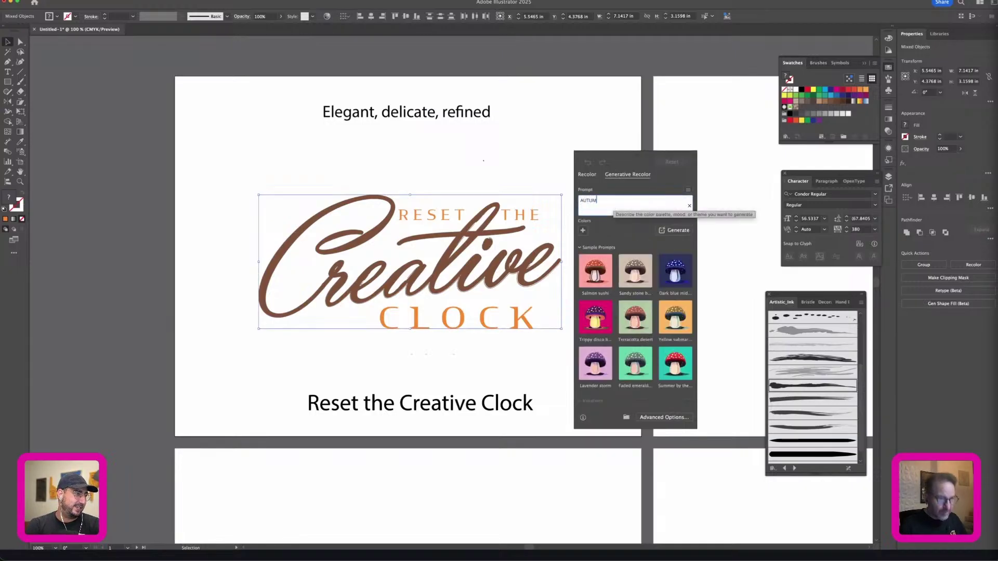
pyautogui.press('Return')
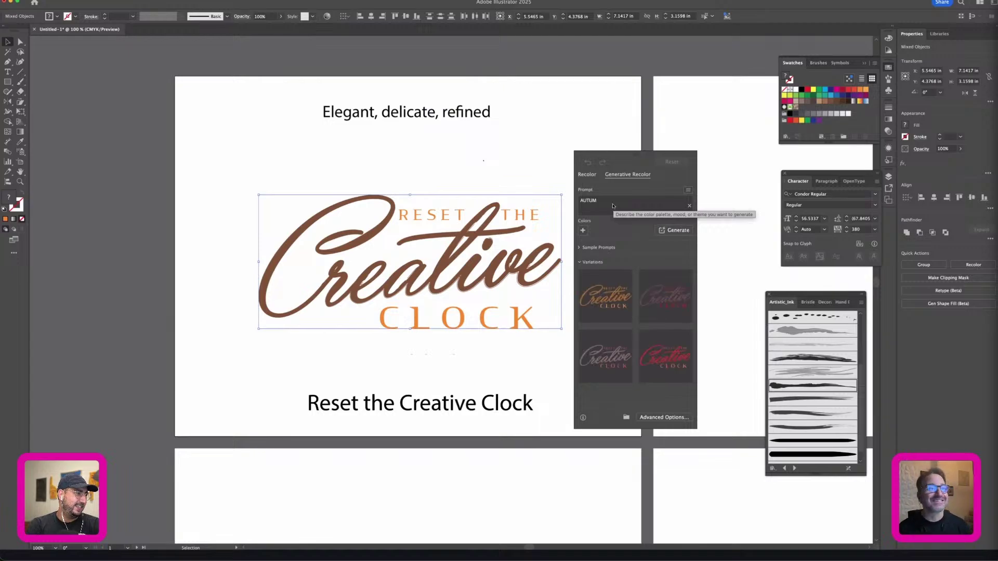
# Step: Compare the generated variations, apply the first one in rust brown and orange, and move CLOCK slightly up and to the right
pyautogui.click(664, 296)
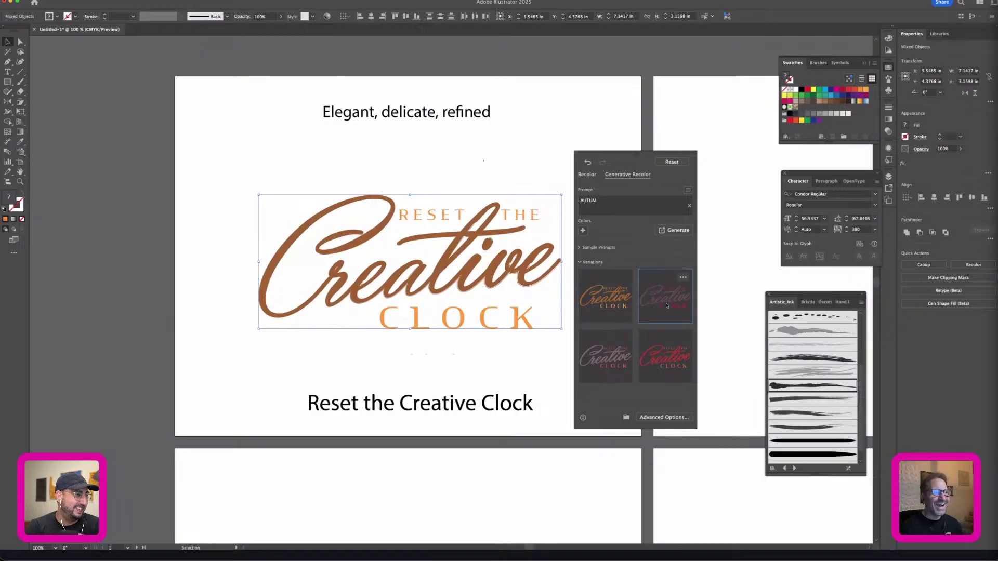
pyautogui.click(619, 359)
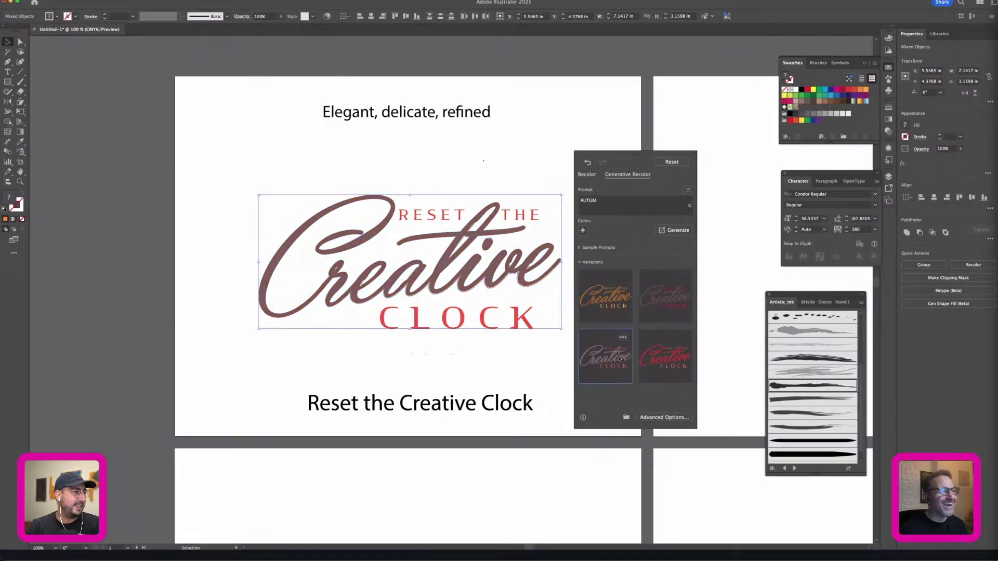
pyautogui.click(652, 364)
pyautogui.click(585, 313)
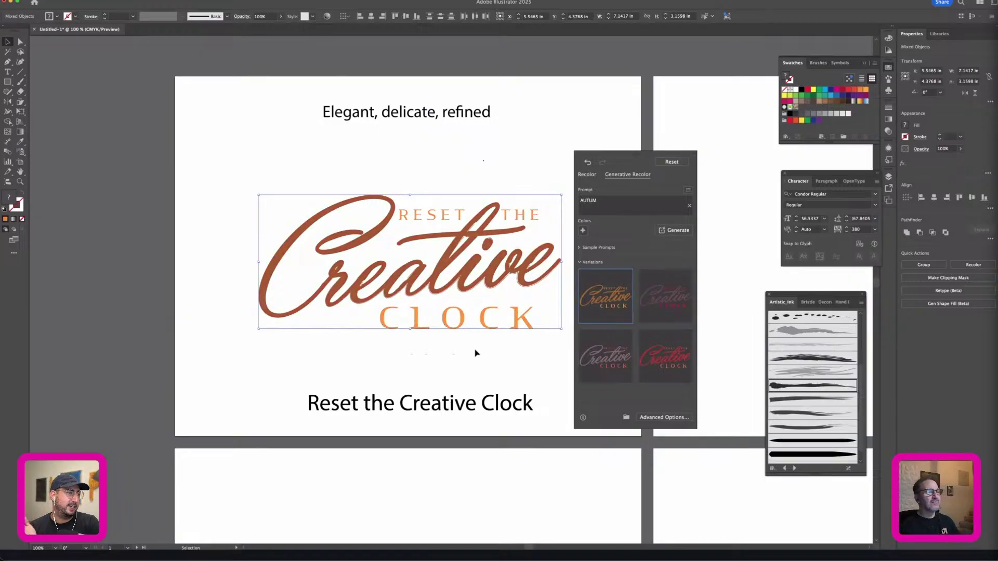
pyautogui.click(489, 369)
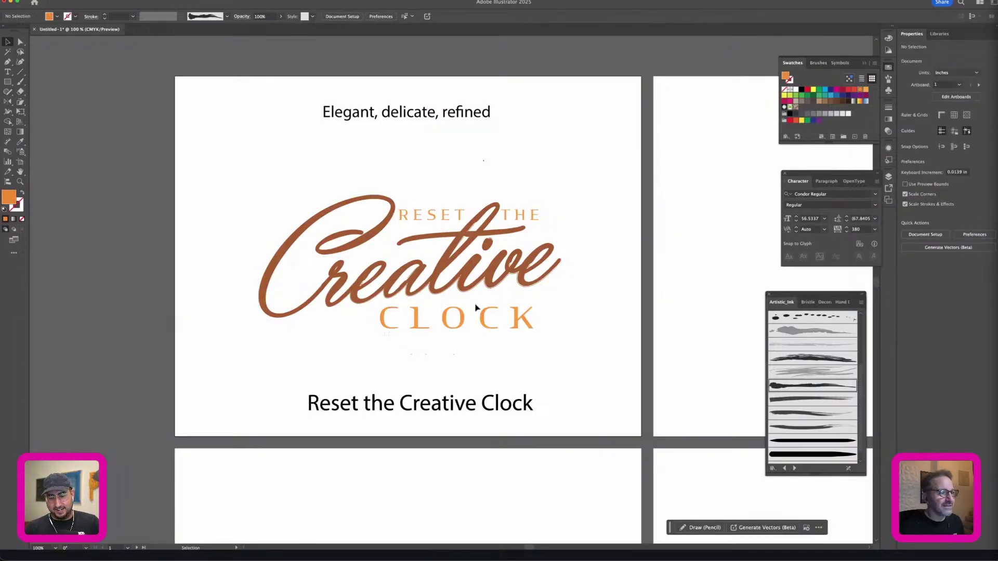
pyautogui.moveTo(526, 319); pyautogui.dragTo(541, 314)
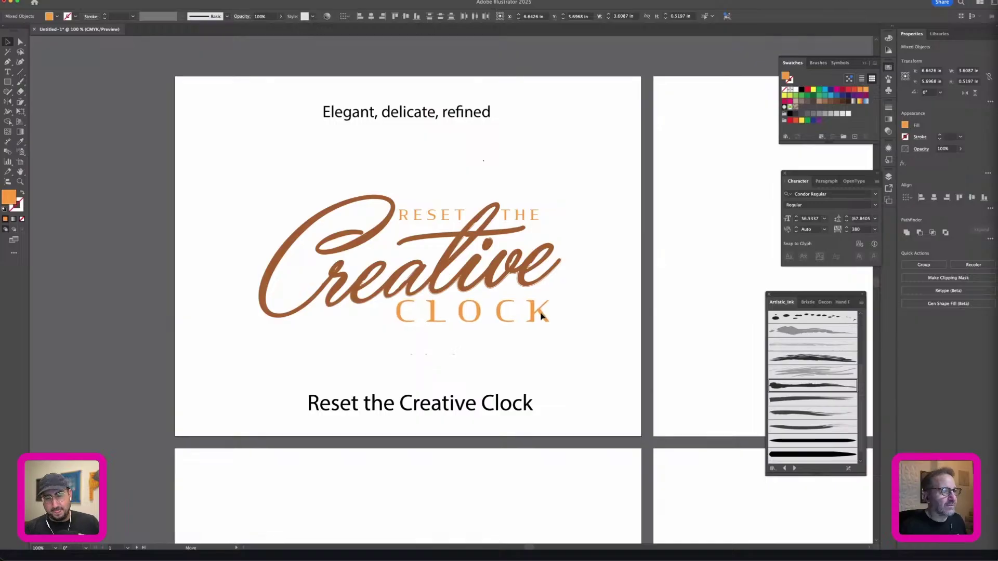
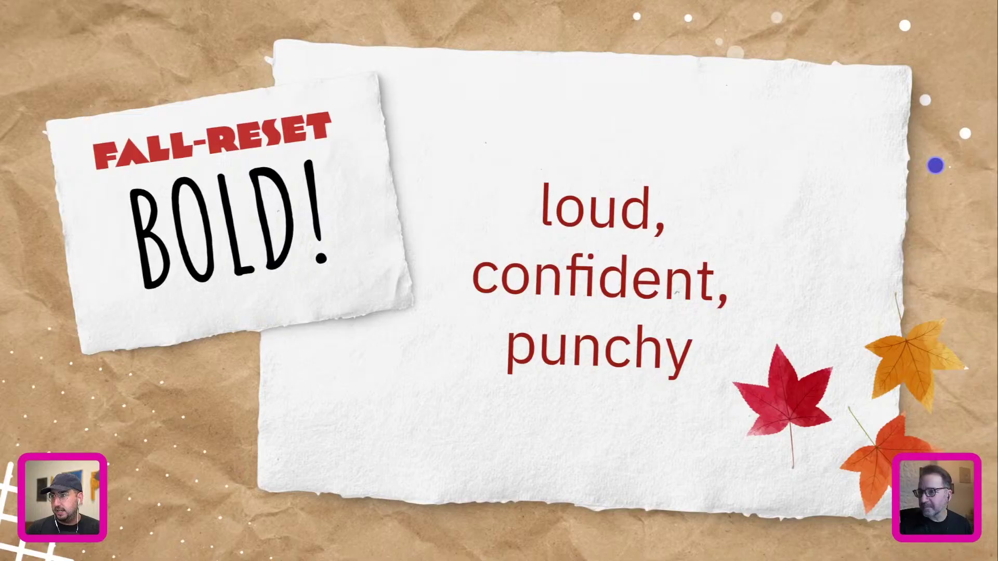
pyautogui.press('Right')
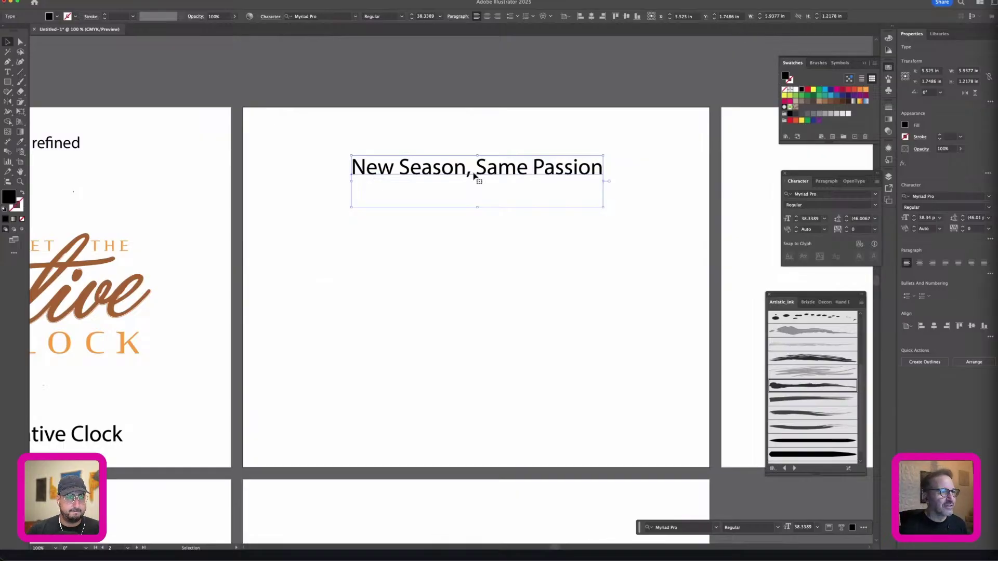
# Step: Move the "New Season, Same Passion" text slightly down and to the left on its artboard
pyautogui.moveTo(474, 176); pyautogui.dragTo(467, 182)
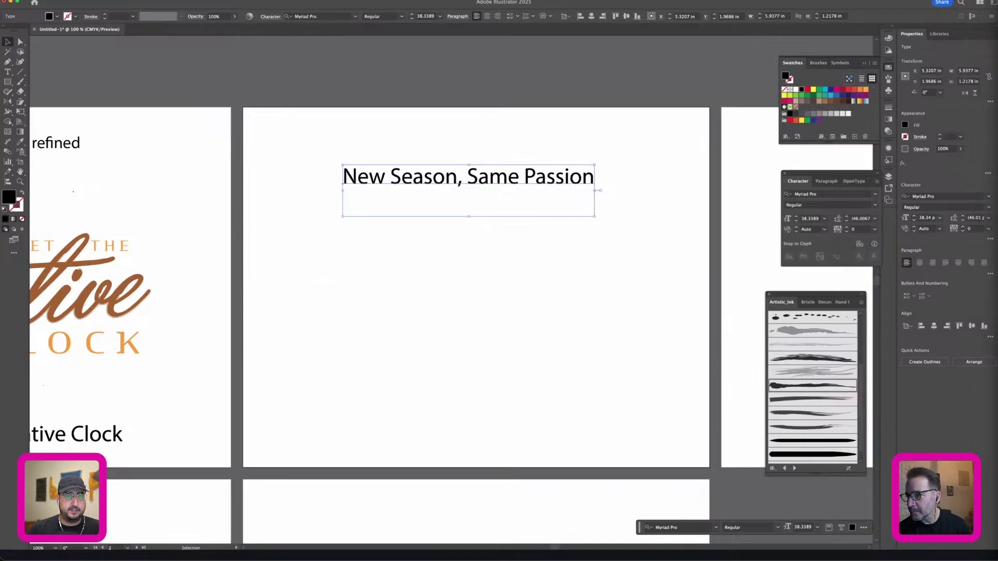
pyautogui.press('super+t')
pyautogui.press('F5')
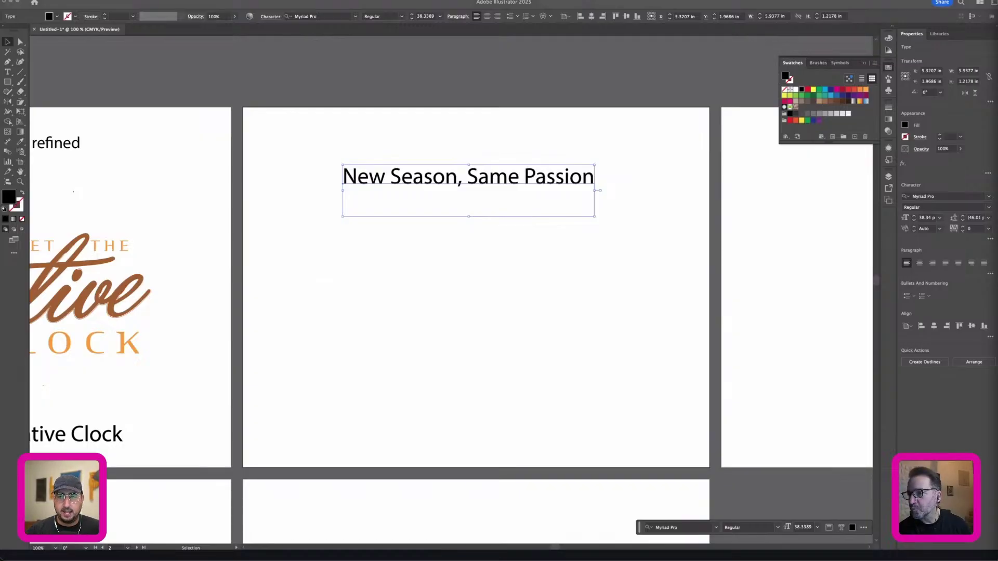
pyautogui.press('super+t')
pyautogui.press('F5')
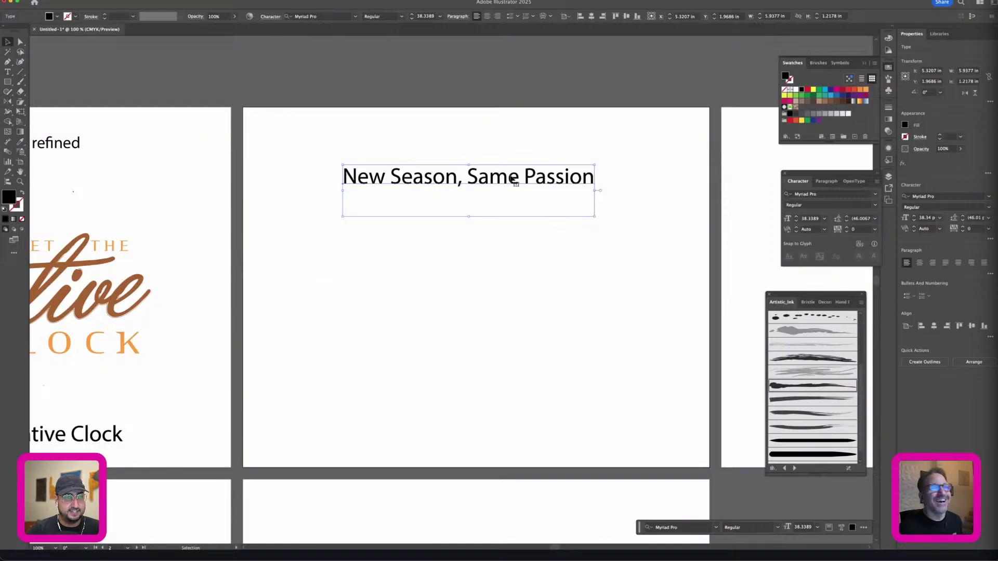
# Step: Browse the fonts for the "New Season, Same Passion" text and set it in Airneo Outline
pyautogui.click(953, 195)
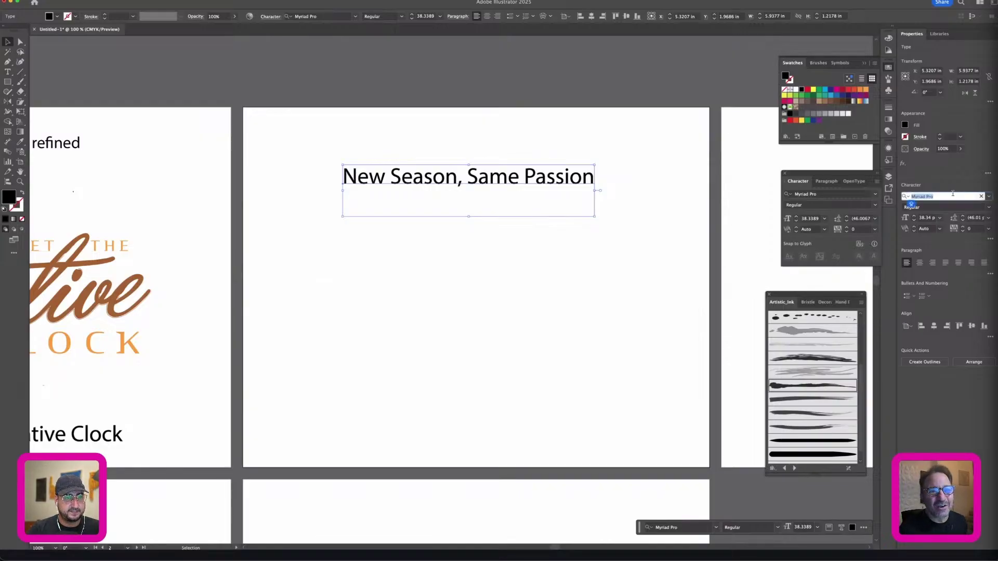
pyautogui.click(989, 197)
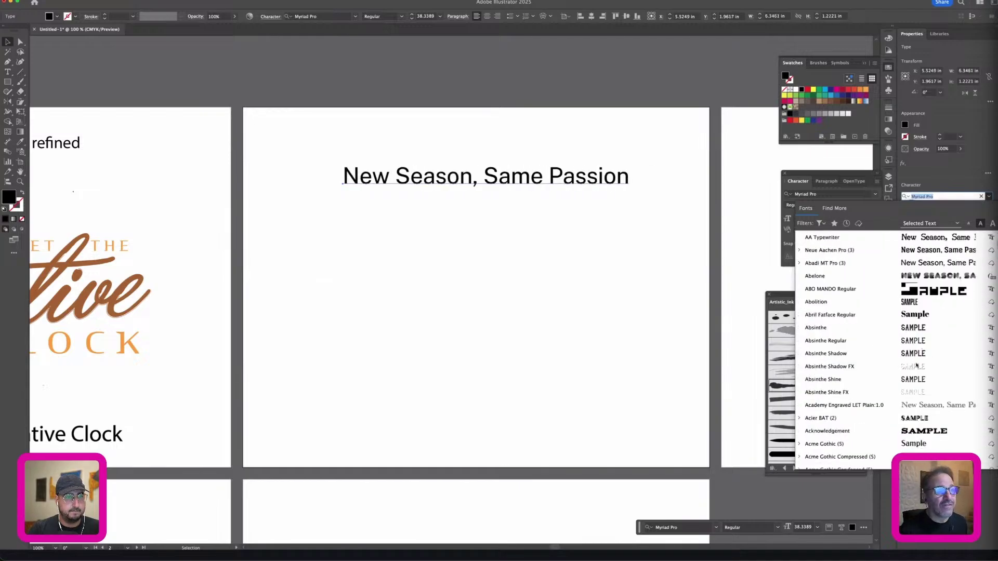
pyautogui.scroll(-10, 916, 366)
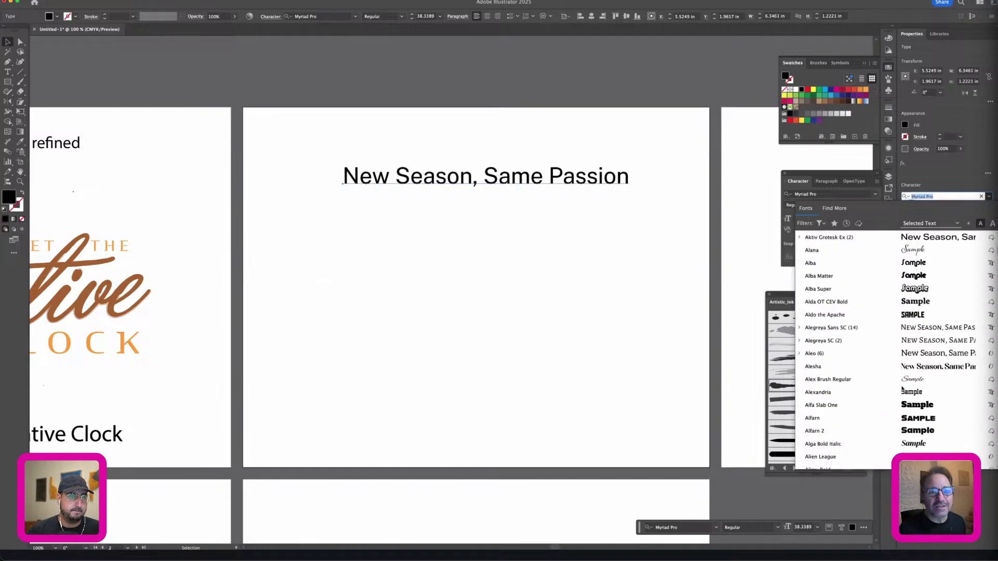
pyautogui.scroll(5, 902, 389)
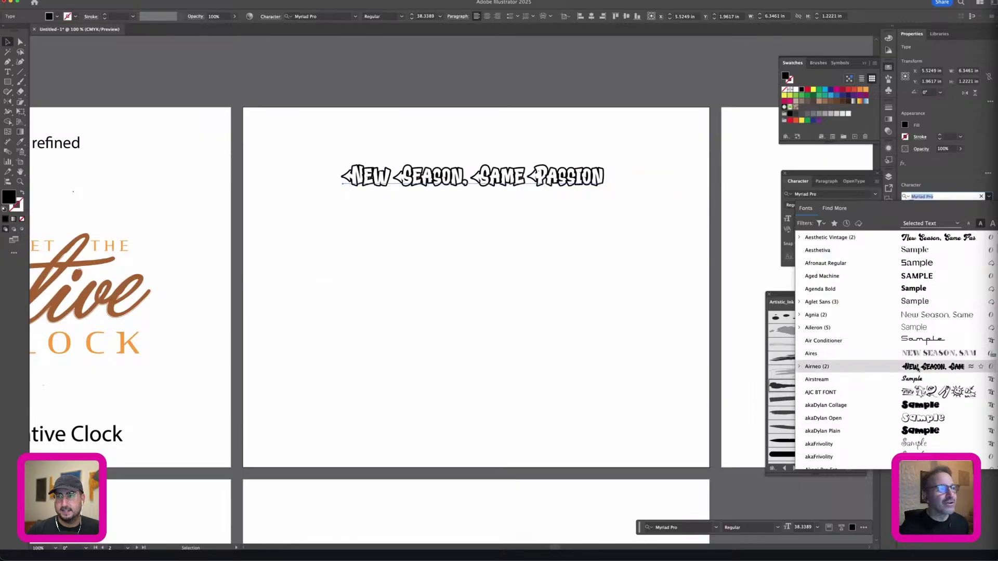
pyautogui.click(905, 366)
pyautogui.click(604, 218)
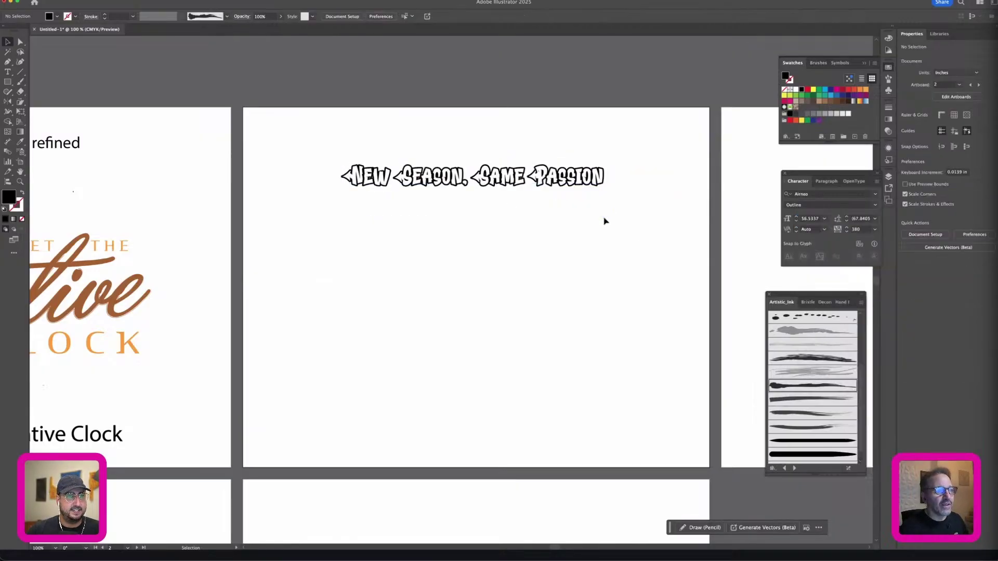
# Step: Enlarge the "New Season, Same Passion" text to about 55.7 pt and center it on the artboard
pyautogui.moveTo(541, 179); pyautogui.dragTo(534, 241)
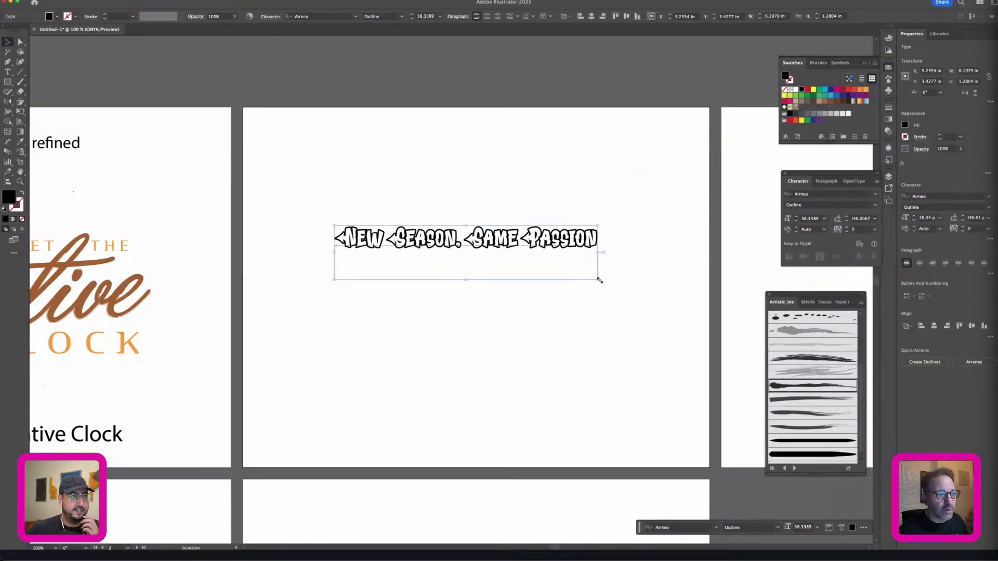
pyautogui.moveTo(597, 279); pyautogui.dragTo(716, 304)
pyautogui.moveTo(525, 260); pyautogui.dragTo(477, 284)
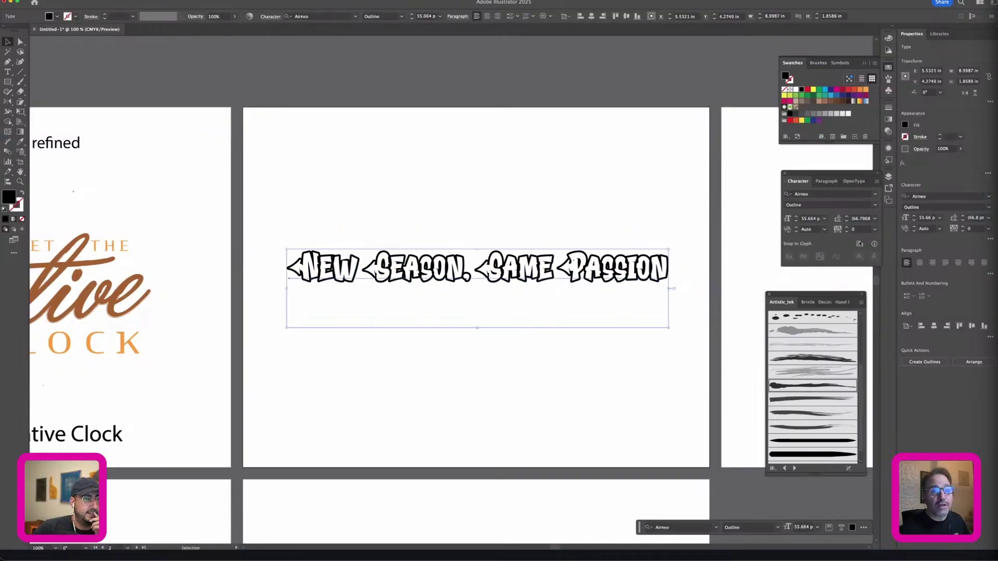
# Step: Browse the font list for bold alternatives, previewing them on the "New Season, Same Passion" text
pyautogui.click(956, 196)
pyautogui.click(989, 197)
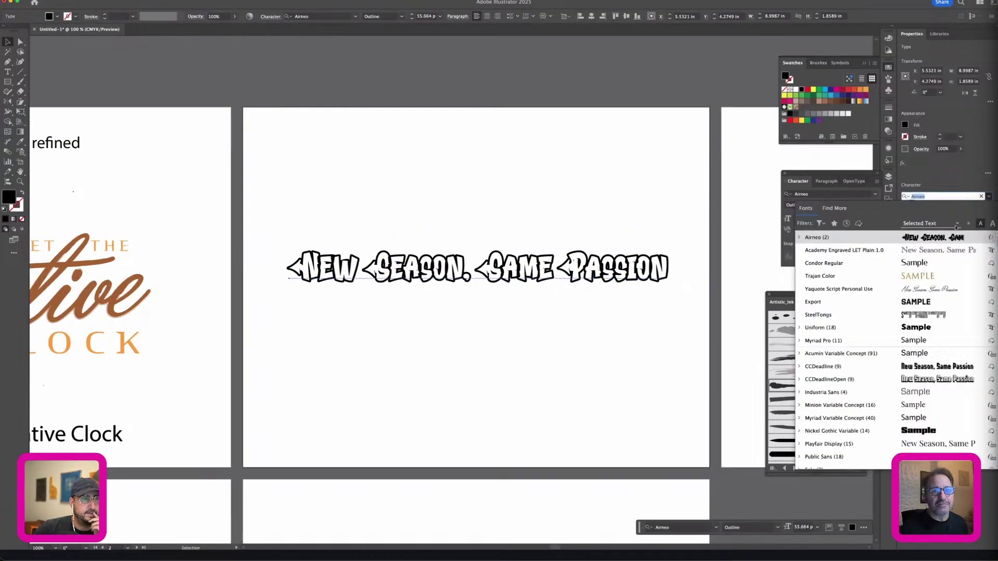
pyautogui.scroll(-10, 894, 338)
pyautogui.scroll(-15, 910, 421)
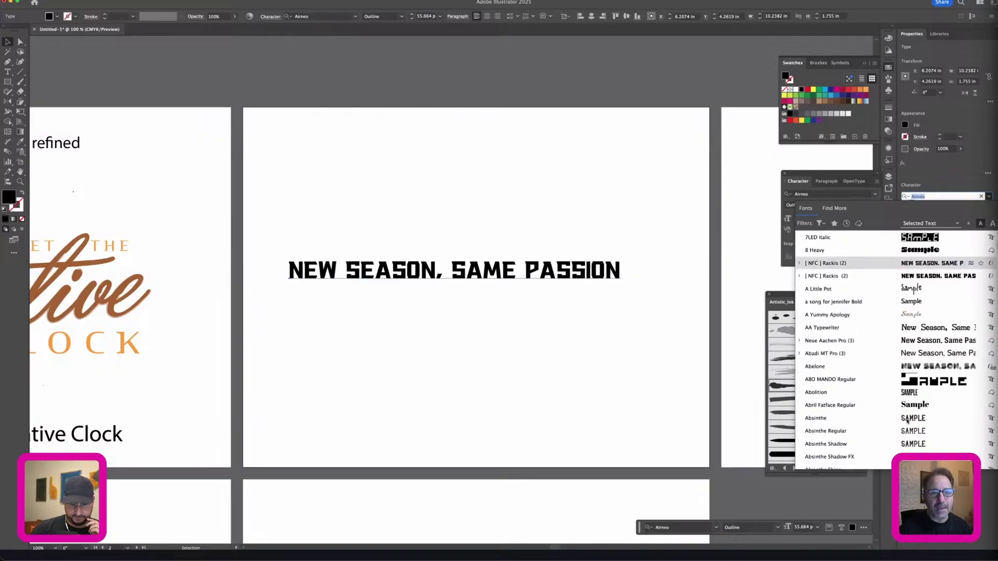
pyautogui.scroll(-10, 905, 410)
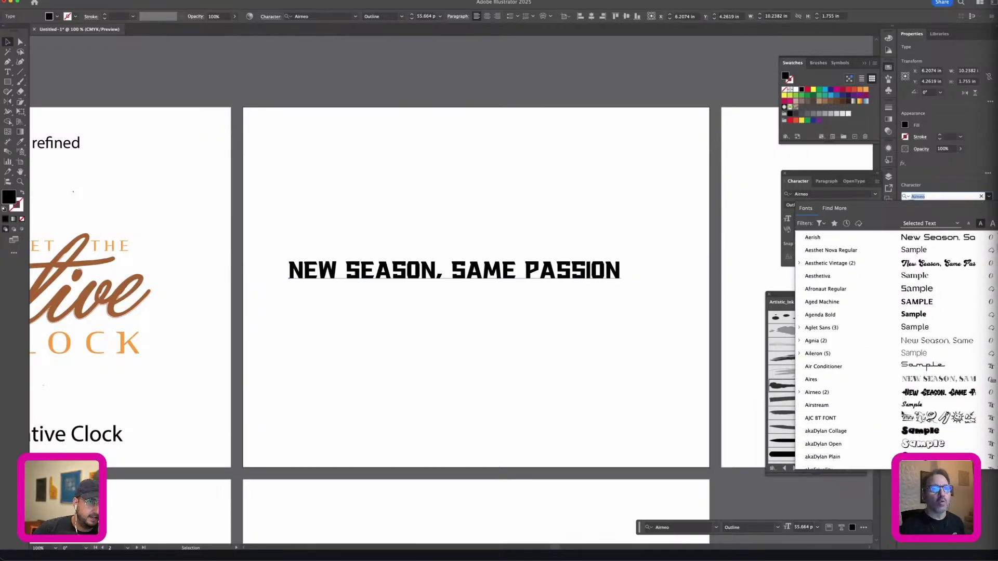
pyautogui.scroll(-10, 908, 399)
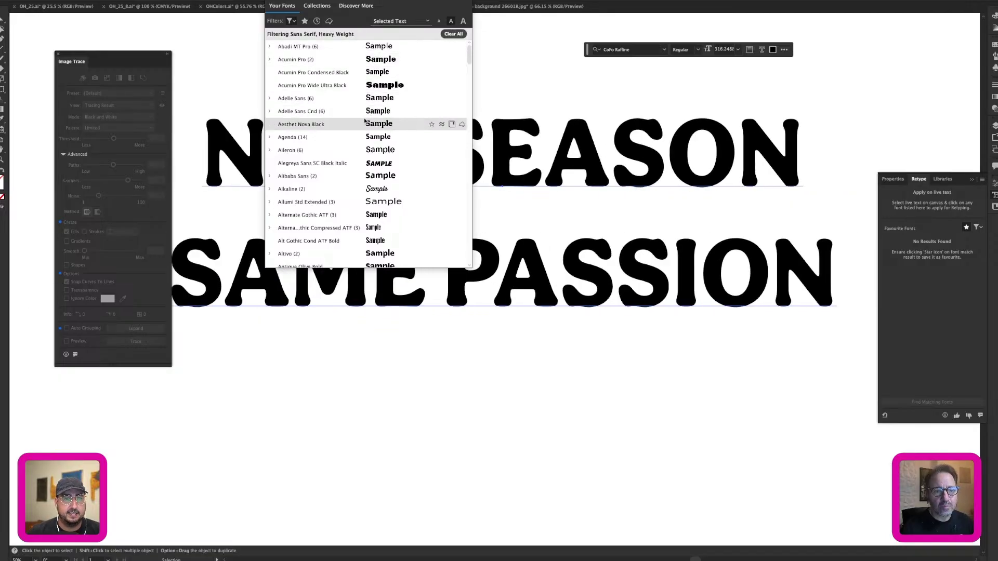
# Step: Look through the filtered heavy-weight sans serif fonts from Abadi MT Pro to LTC Globe Gothic, previewing candidates on the "New Season, Same Passion" text
pyautogui.scroll(-5, 362, 137)
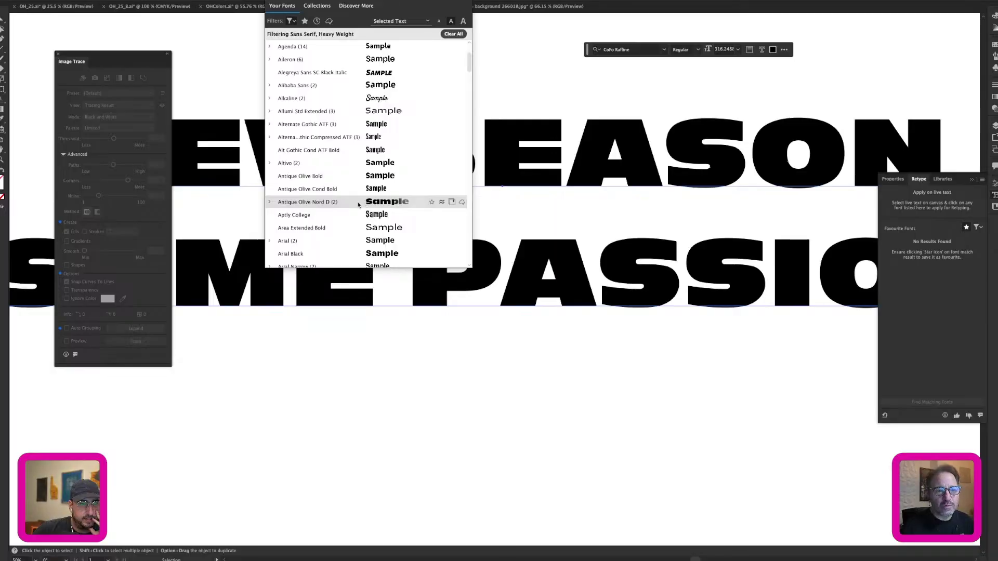
pyautogui.scroll(-2, 355, 205)
pyautogui.scroll(-10, 355, 204)
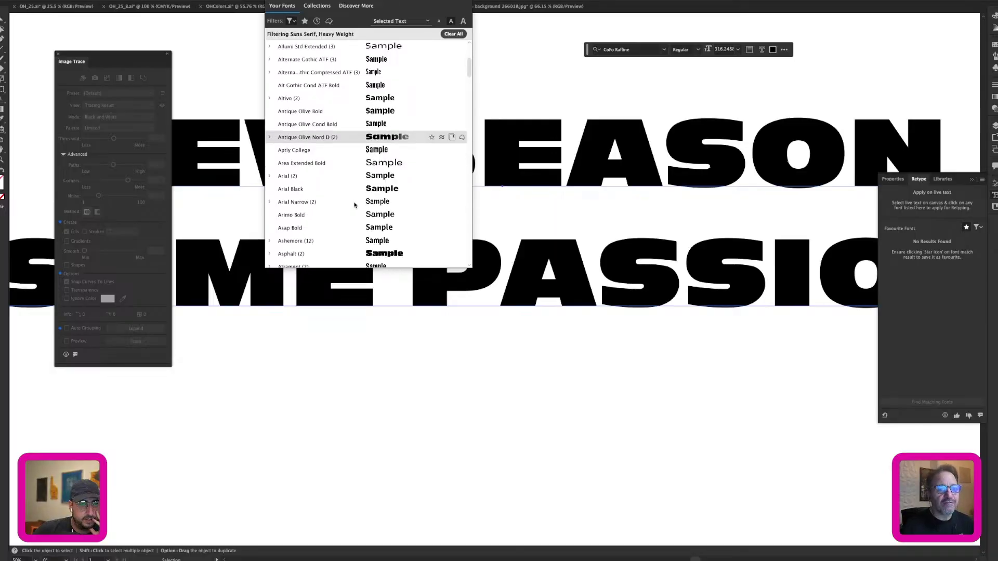
pyautogui.scroll(-5, 355, 205)
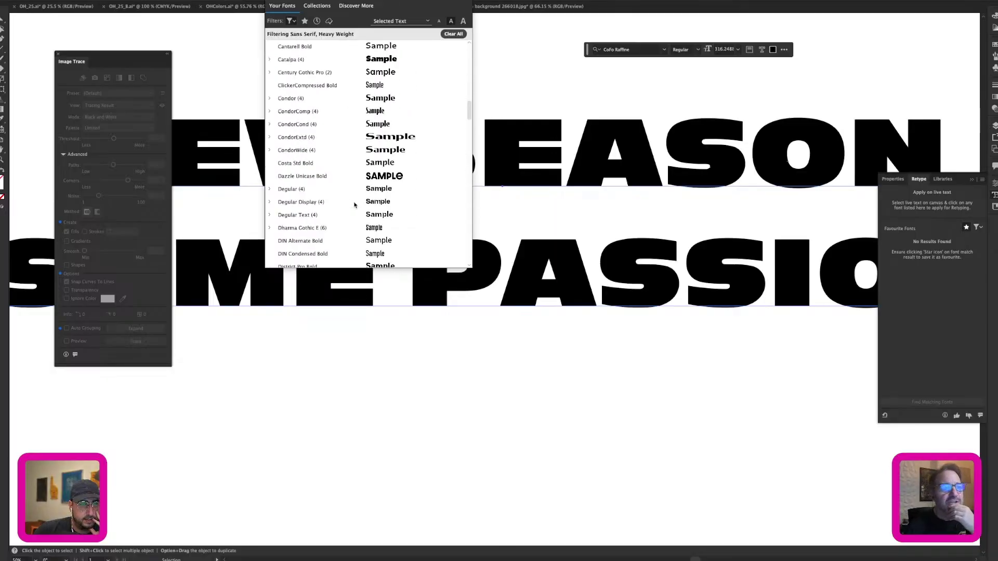
pyautogui.scroll(-16, 352, 178)
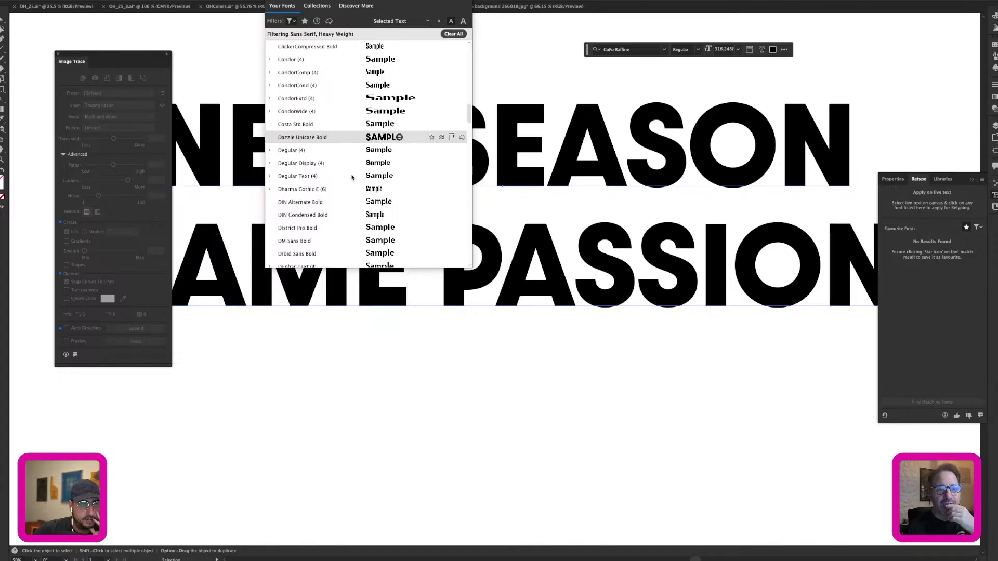
pyautogui.scroll(-11, 351, 177)
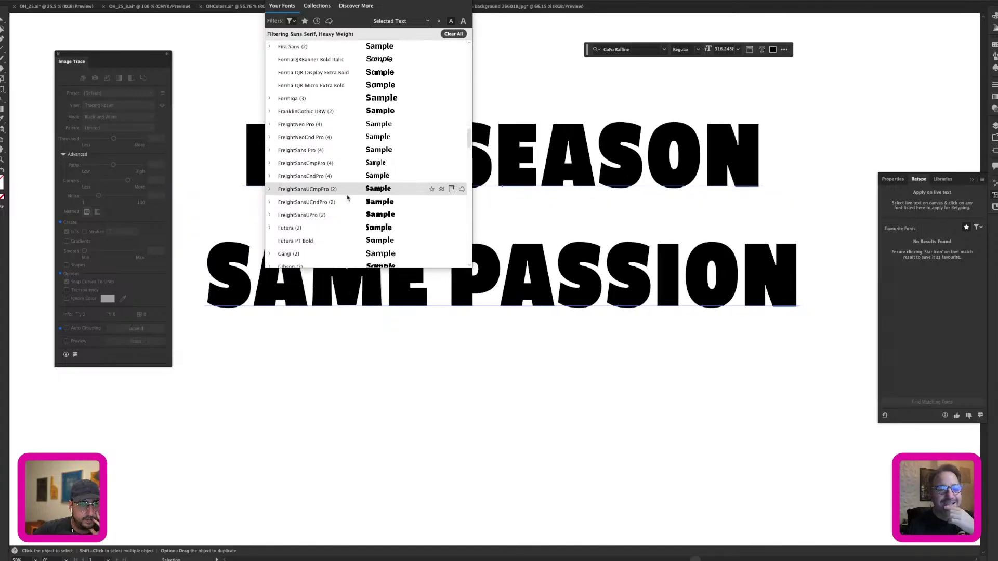
pyautogui.scroll(-20, 347, 201)
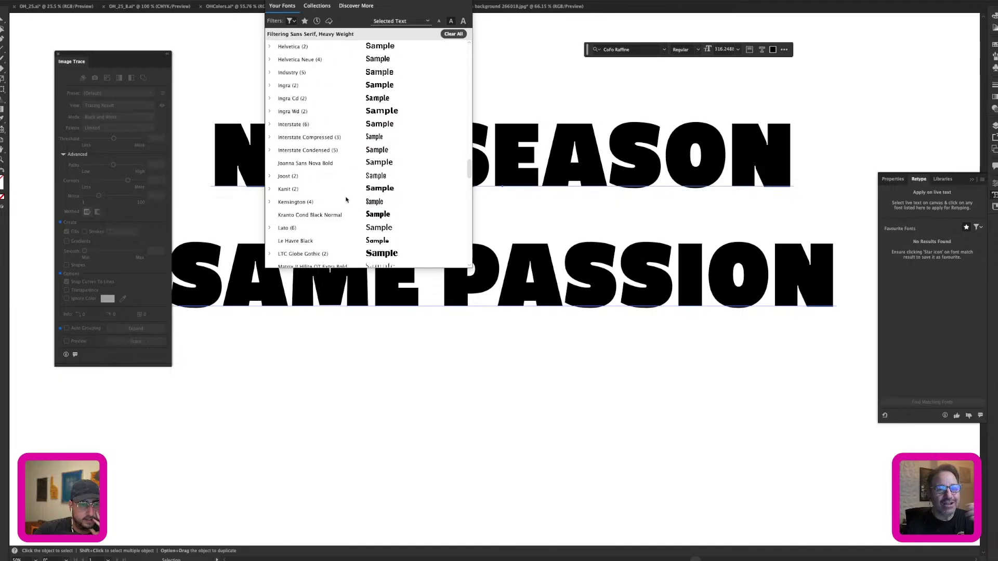
# Step: Search the font list for the Bee fonts, clear all font filters, and set the NEW SEASON SAME PASSION text in Bee Four
pyautogui.scroll(-9, 344, 190)
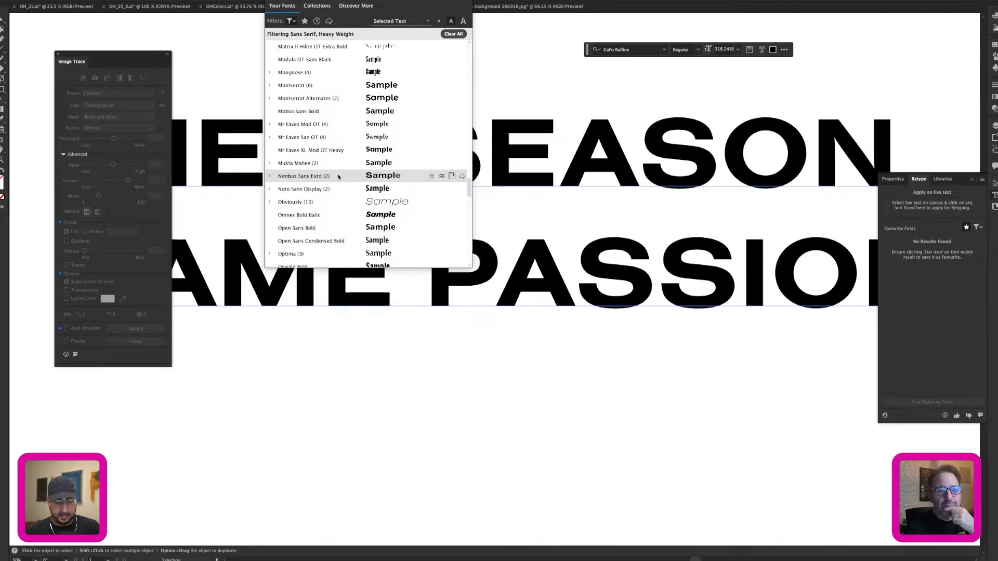
pyautogui.write('bea')
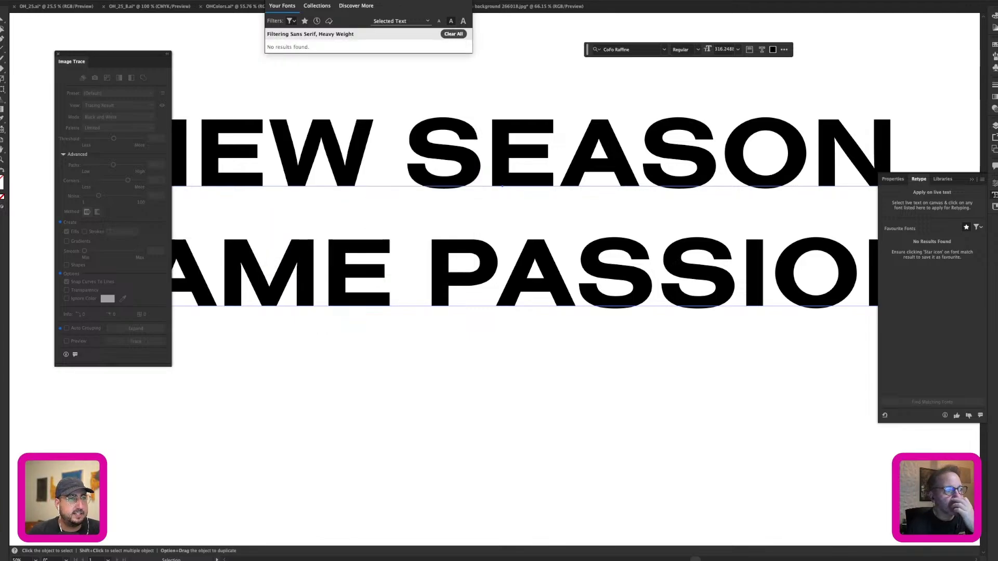
pyautogui.click(292, 23)
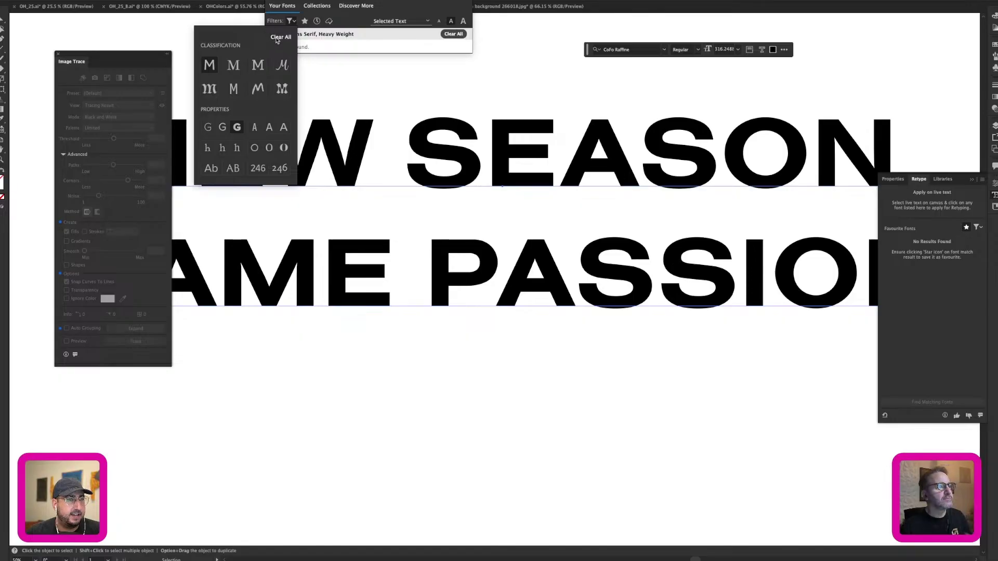
pyautogui.click(281, 36)
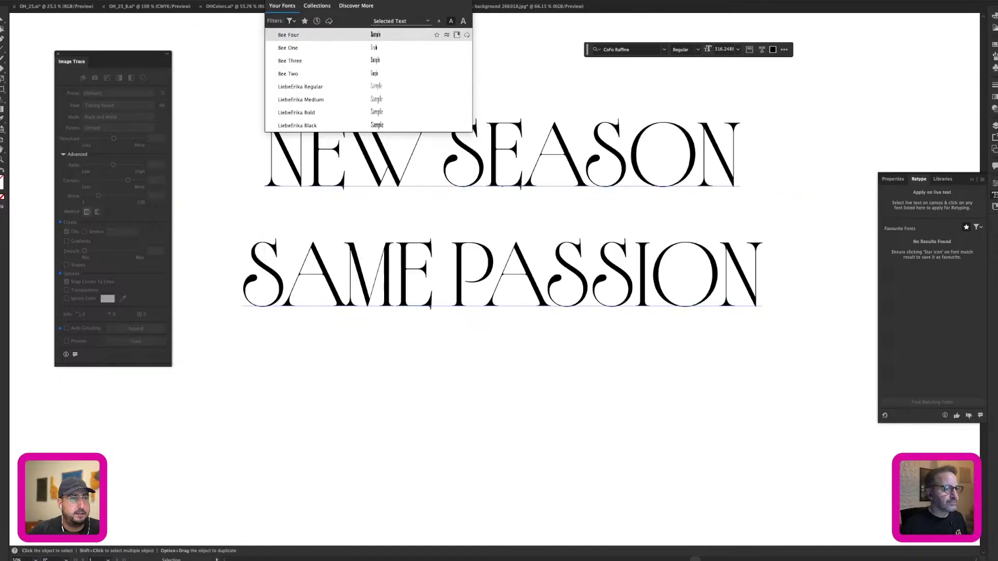
pyautogui.click(302, 33)
pyautogui.click(651, 179)
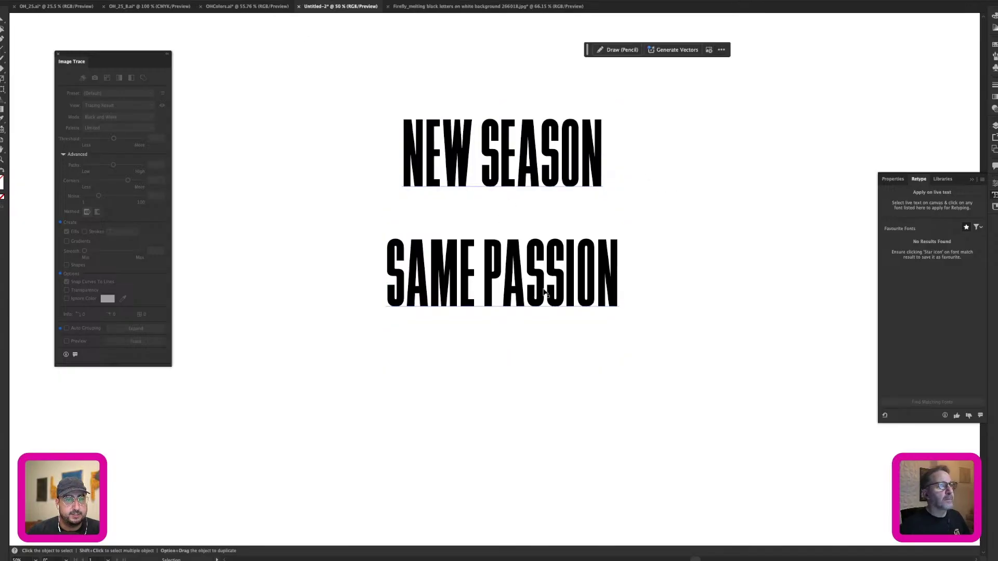
# Step: Tighten the leading of the two-line NEW SEASON SAME PASSION text to 280 pt
pyautogui.click(545, 294)
pyautogui.press('super+t')
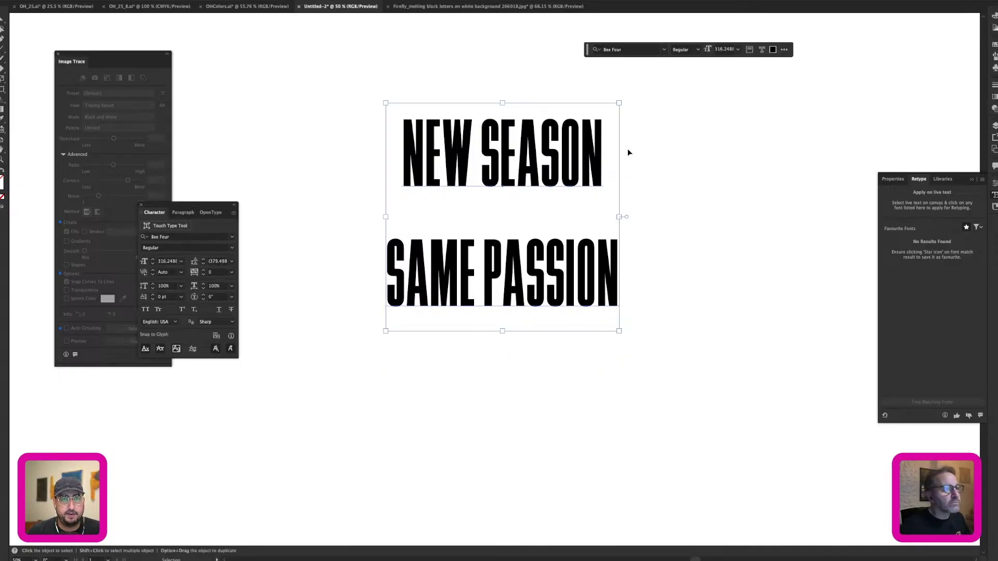
pyautogui.click(216, 261)
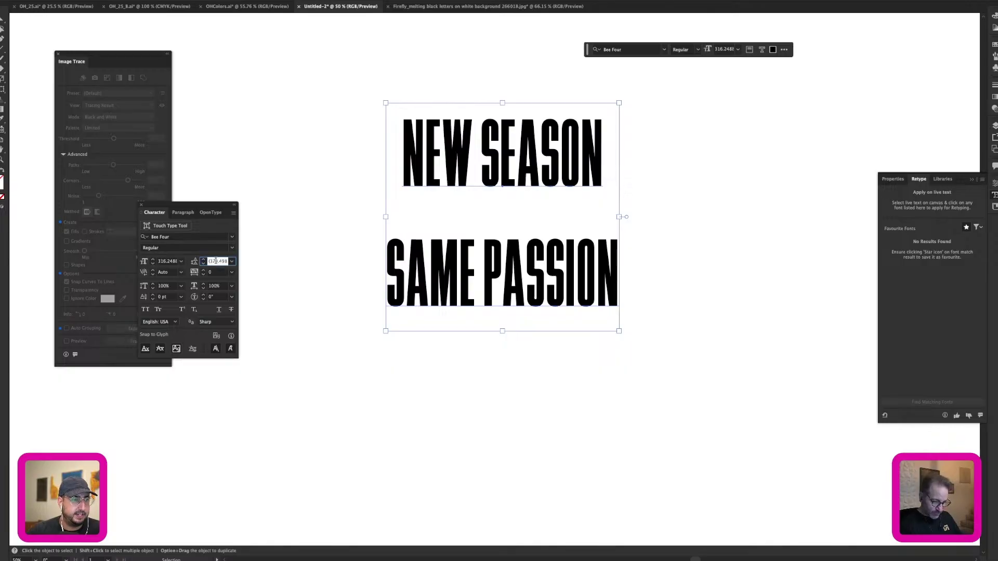
pyautogui.hotkey('shift', 'Down')
pyautogui.hotkey('shift', 'Down')
pyautogui.hotkey('shift', 'Down')
pyautogui.hotkey('shift', 'Down')
pyautogui.hotkey('shift', 'Down')
pyautogui.hotkey('shift', 'Down')
pyautogui.hotkey('shift', 'Down')
pyautogui.hotkey('shift', 'Down')
pyautogui.hotkey('shift', 'Down')
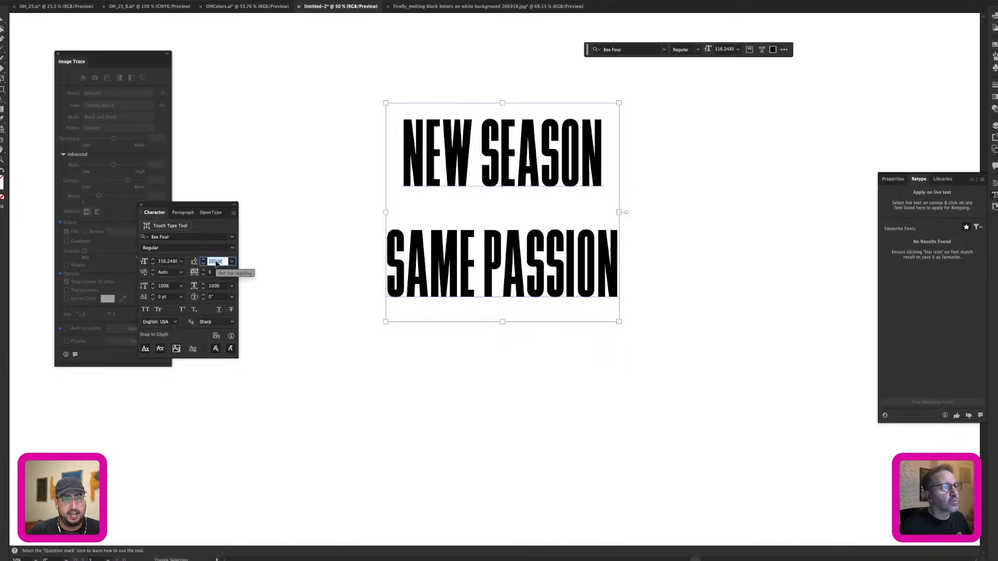
pyautogui.hotkey('shift', 'Down')
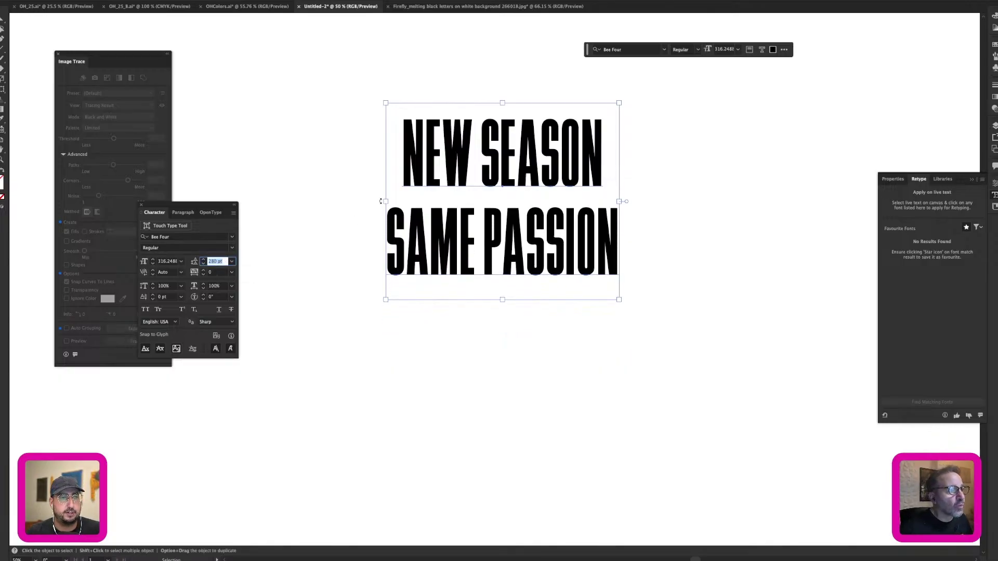
pyautogui.click(338, 191)
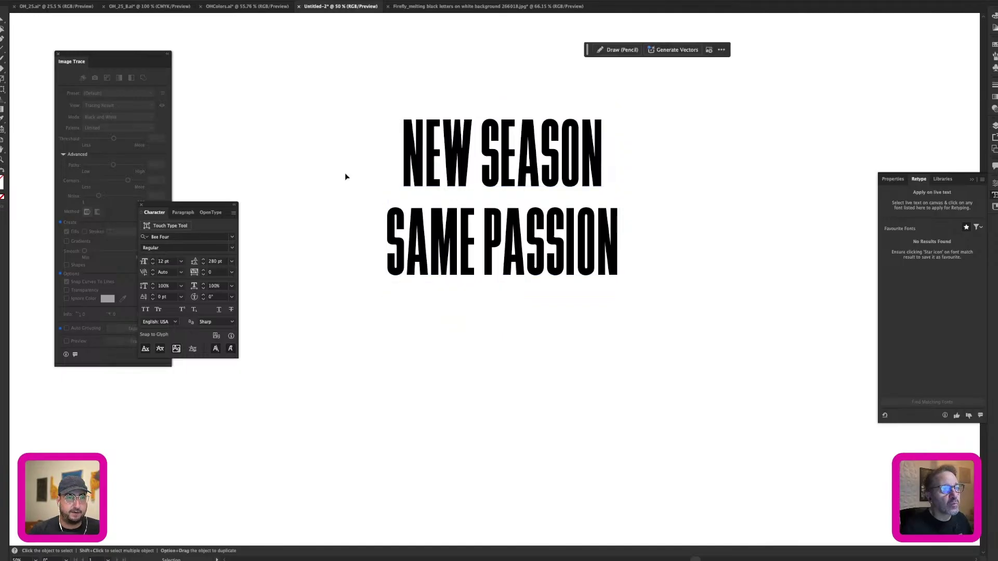
# Step: Convert the two-line NEW SEASON SAME PASSION text to outlines and ungroup the letters
pyautogui.moveTo(360, 118); pyautogui.dragTo(583, 249)
pyautogui.press('shift+super+o')
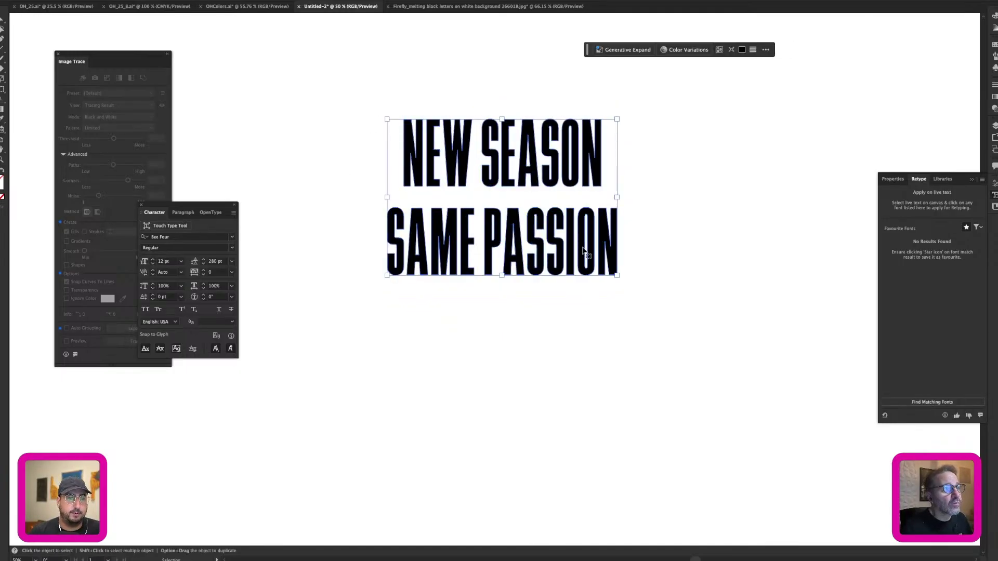
pyautogui.keyDown('alt'); pyautogui.keyDown('super'); pyautogui.click(507, 267); pyautogui.keyUp('super'); pyautogui.keyUp('alt')
pyautogui.keyDown('alt'); pyautogui.keyDown('super'); pyautogui.click(507, 267); pyautogui.keyUp('super'); pyautogui.keyUp('alt')
pyautogui.moveTo(476, 284); pyautogui.dragTo(419, 361)
pyautogui.moveTo(506, 246); pyautogui.dragTo(532, 246)
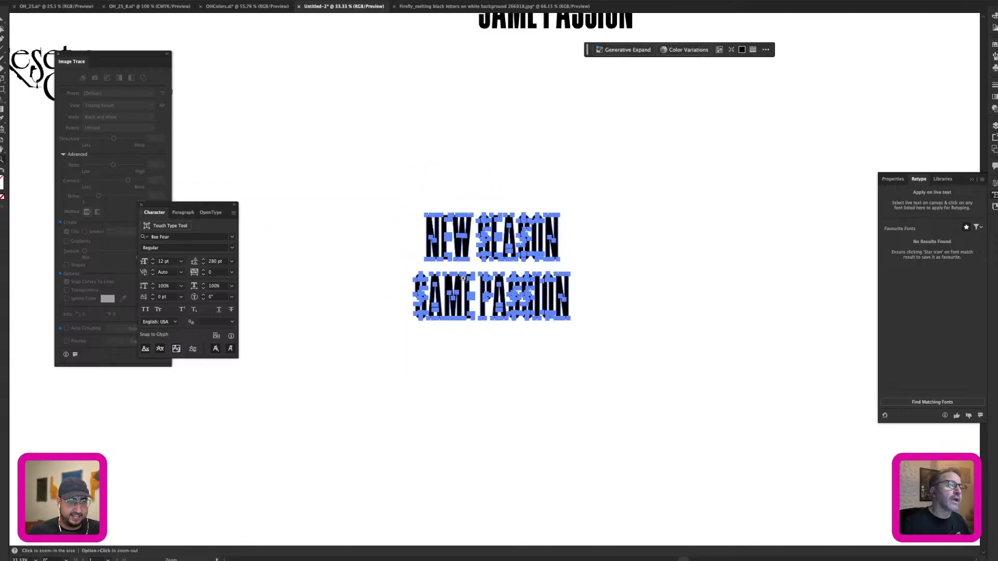
pyautogui.keyDown('super'); pyautogui.click(532, 246); pyautogui.keyUp('super')
pyautogui.keyDown('super'); pyautogui.click(481, 278); pyautogui.keyUp('super')
pyautogui.keyDown('super'); pyautogui.click(458, 314); pyautogui.keyUp('super')
pyautogui.moveTo(404, 342); pyautogui.dragTo(461, 285)
pyautogui.press('super+a')
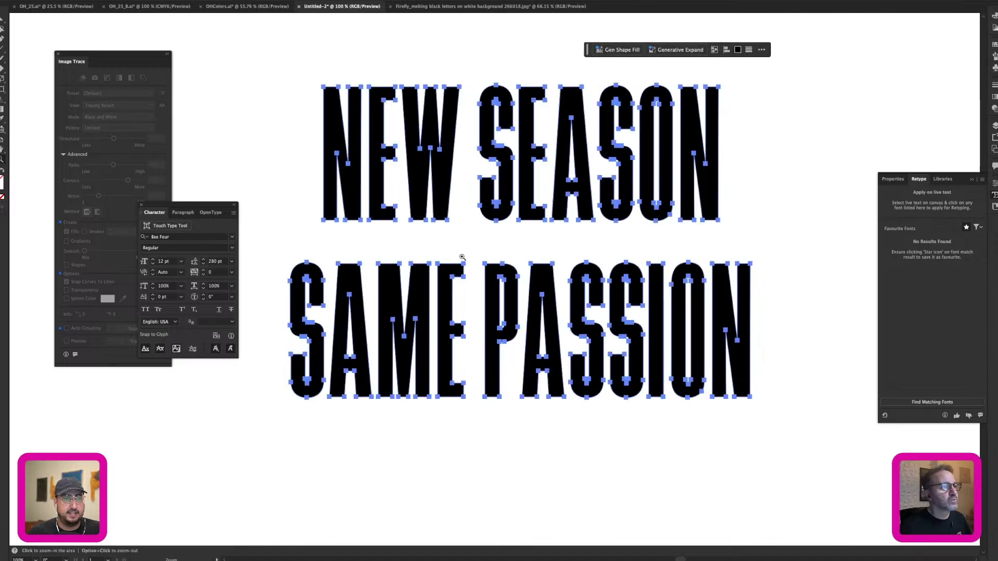
# Step: Stretch the E of NEW to about four times its width, shifting its arm ends together with all following letters of that line
pyautogui.keyDown('alt'); pyautogui.keyDown('super'); pyautogui.click(486, 200); pyautogui.keyUp('super'); pyautogui.keyUp('alt')
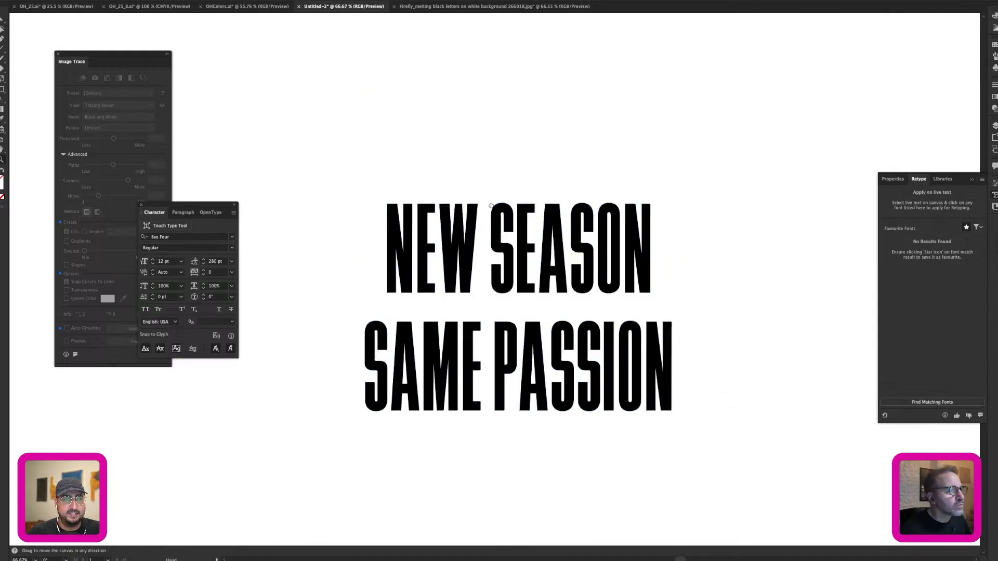
pyautogui.moveTo(491, 206); pyautogui.dragTo(467, 183)
pyautogui.keyDown('super'); pyautogui.click(457, 208); pyautogui.keyUp('super')
pyautogui.moveTo(394, 223); pyautogui.dragTo(361, 153)
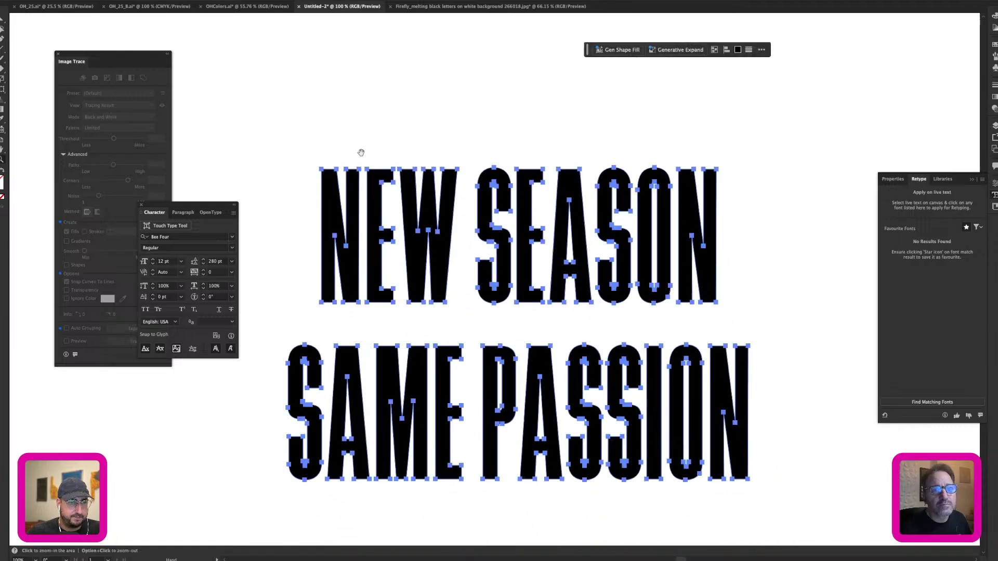
pyautogui.press('a')
pyautogui.click(382, 115)
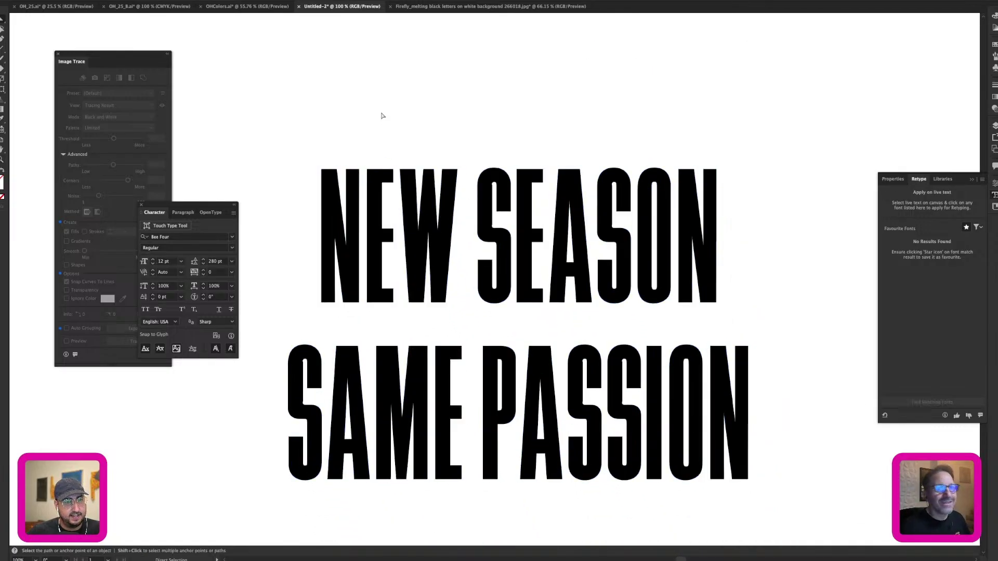
pyautogui.moveTo(364, 155); pyautogui.dragTo(396, 213)
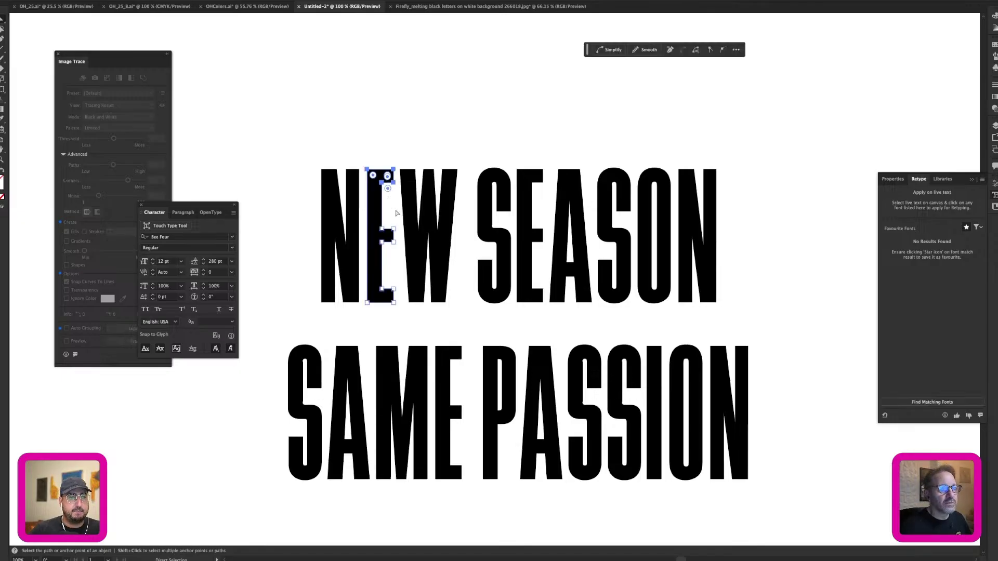
pyautogui.moveTo(383, 148); pyautogui.dragTo(757, 325)
pyautogui.hotkey('shift', 'Right')
pyautogui.hotkey('shift', 'Right')
pyautogui.hotkey('shift', 'Right')
pyautogui.hotkey('shift', 'Right')
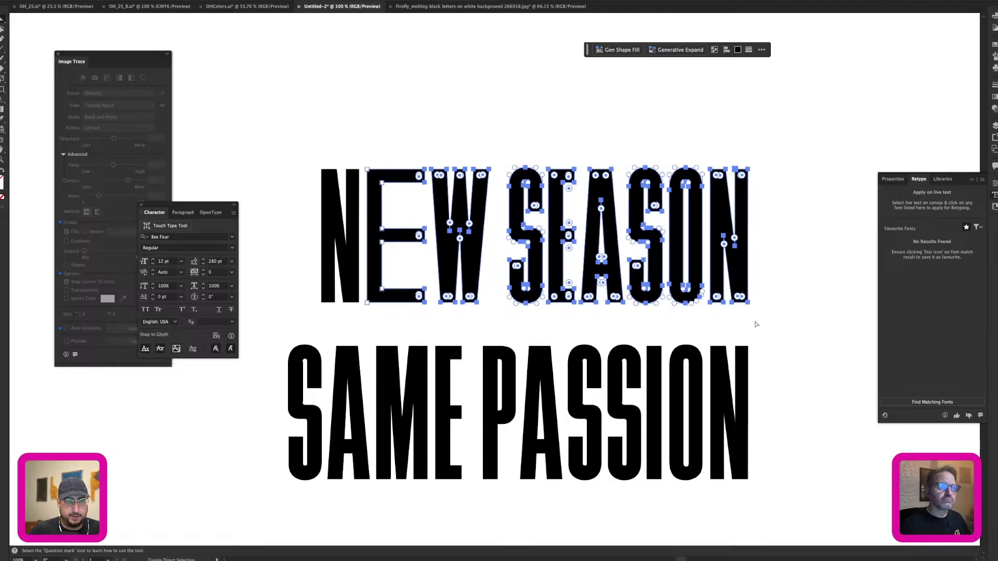
pyautogui.hotkey('shift', 'Right')
pyautogui.hotkey('shift', 'Right')
pyautogui.hotkey('shift', 'Right')
pyautogui.hotkey('shift', 'Right')
pyautogui.hotkey('shift', 'Right')
pyautogui.hotkey('shift', 'Right')
pyautogui.hotkey('shift', 'Right')
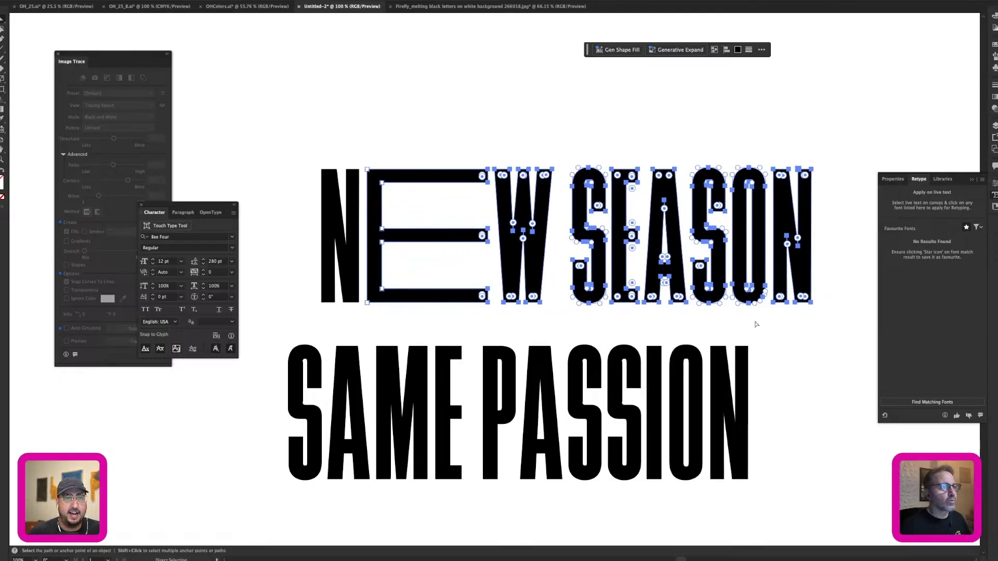
pyautogui.click(424, 62)
# Step: Lengthen the first S of SEASON by moving its lower anchor points down so it extends below the baseline
pyautogui.press('z')
pyautogui.keyDown('alt'); pyautogui.click(546, 280); pyautogui.keyUp('alt')
pyautogui.moveTo(543, 265); pyautogui.dragTo(561, 186)
pyautogui.press('z')
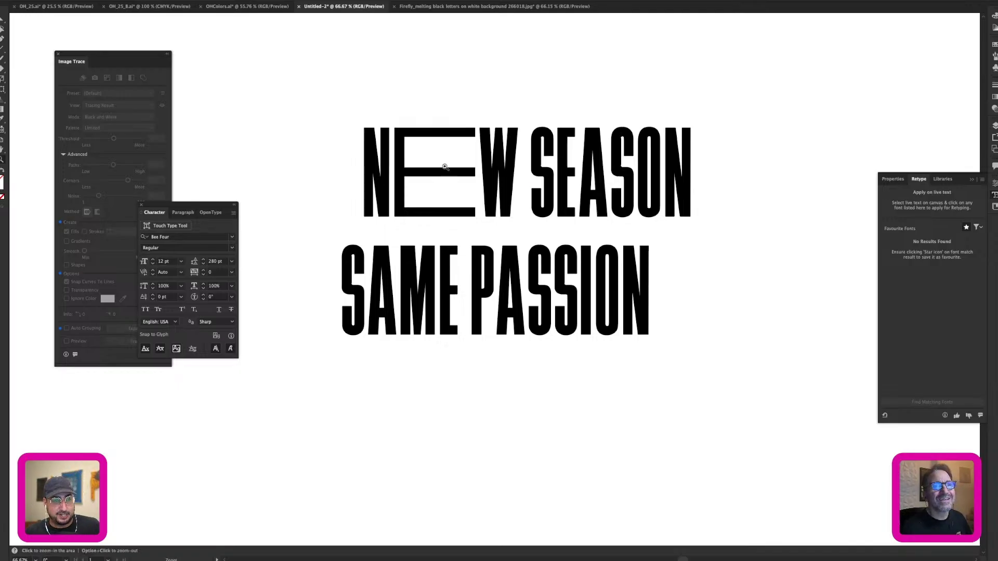
pyautogui.click(548, 185)
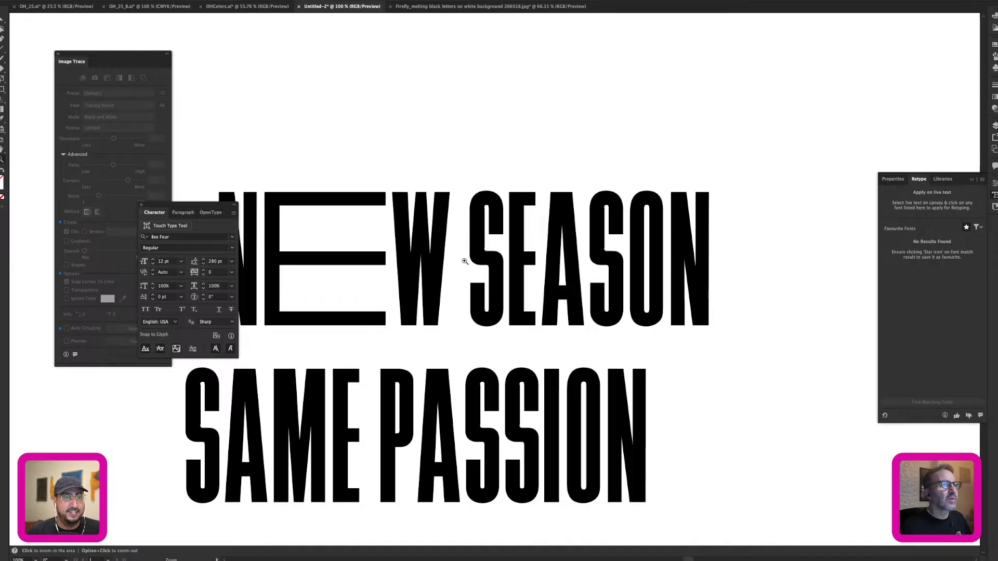
pyautogui.moveTo(465, 260)
pyautogui.mouseDown()
pyautogui.moveTo(499, 115)
pyautogui.moveTo(580, 153)
pyautogui.moveTo(548, 160)
pyautogui.moveTo(564, 134)
pyautogui.moveTo(587, 146)
pyautogui.moveTo(586, 213)
pyautogui.moveTo(539, 222)
pyautogui.moveTo(538, 201)
pyautogui.mouseUp()
pyautogui.press('q')
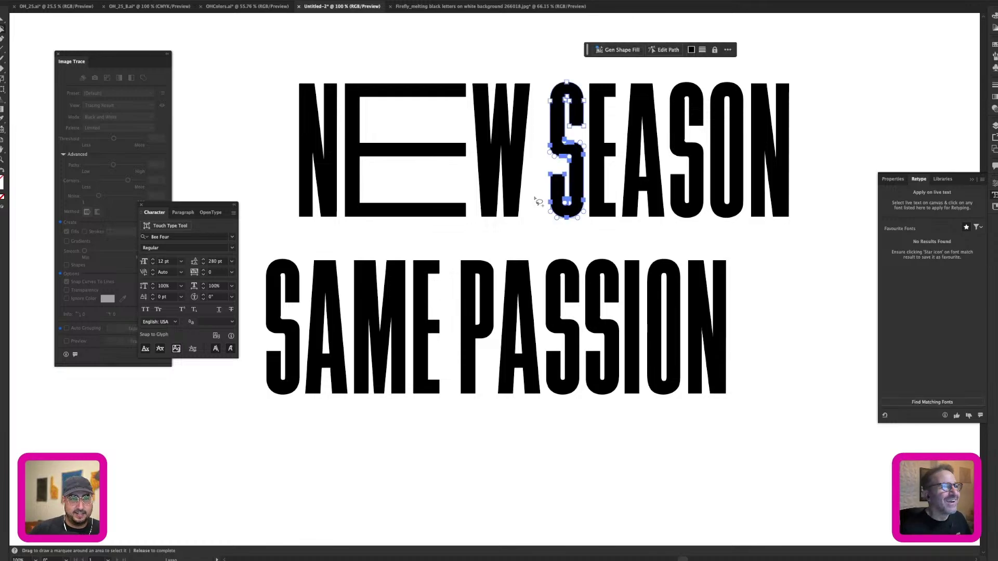
pyautogui.hotkey('shift', 'Down')
pyautogui.hotkey('shift', 'Down')
pyautogui.hotkey('shift', 'Down')
pyautogui.hotkey('shift', 'Down')
pyautogui.hotkey('shift', 'Down')
pyautogui.press('v')
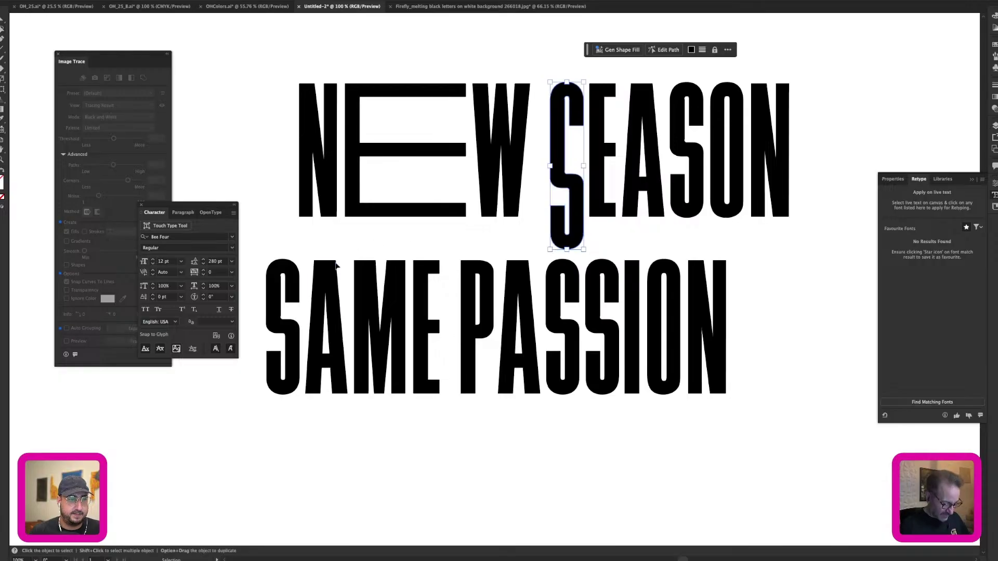
# Step: Move the SAME PASSION line down to make room and stretch the lower bowl of the first S of SEASON into a long tail
pyautogui.moveTo(258, 265); pyautogui.dragTo(837, 355)
pyautogui.moveTo(617, 321); pyautogui.dragTo(617, 455)
pyautogui.press('q')
pyautogui.moveTo(548, 199)
pyautogui.mouseDown()
pyautogui.moveTo(543, 208)
pyautogui.moveTo(581, 264)
pyautogui.moveTo(593, 225)
pyautogui.moveTo(577, 204)
pyautogui.mouseUp()
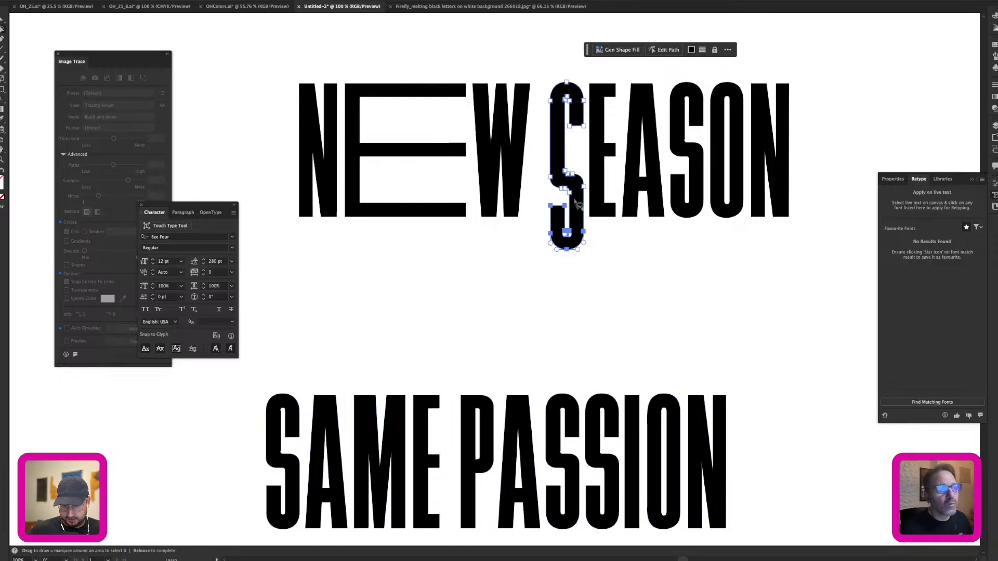
pyautogui.hotkey('shift', 'Down')
pyautogui.hotkey('shift', 'Down')
pyautogui.hotkey('shift', 'Down')
pyautogui.hotkey('shift', 'Down')
pyautogui.hotkey('shift', 'Down')
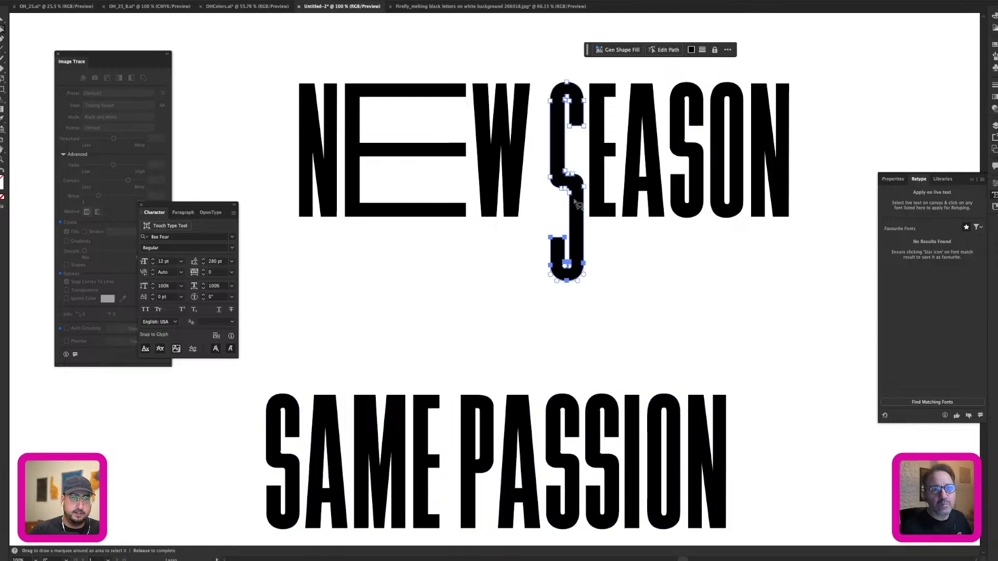
pyautogui.hotkey('shift', 'Down')
pyautogui.hotkey('shift', 'Down')
pyautogui.hotkey('shift', 'Down')
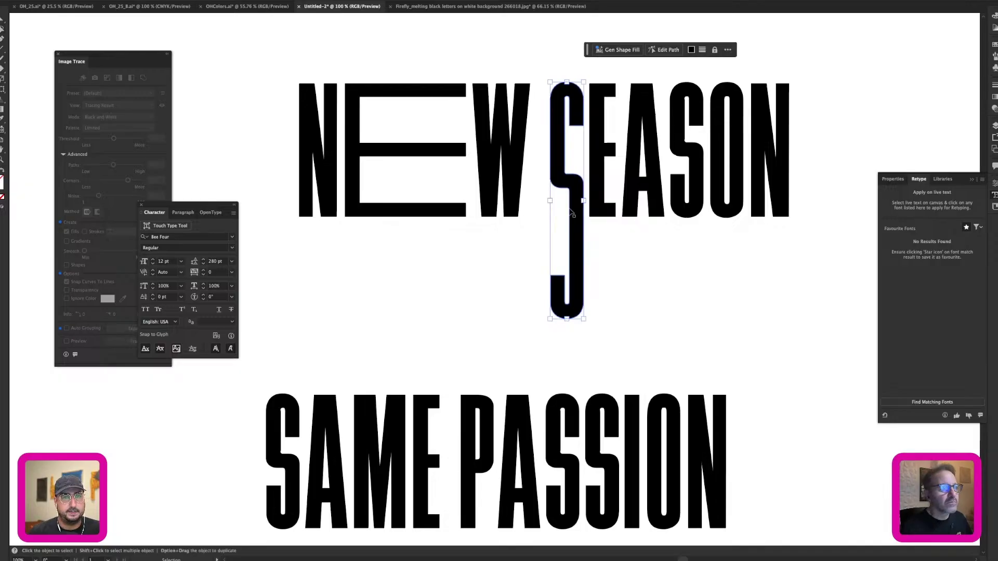
pyautogui.keyDown('super'); pyautogui.click(514, 255); pyautogui.keyUp('super')
# Step: Select the arm ends of the E in SEASON together with all the letters after it
pyautogui.press('space')
pyautogui.moveTo(575, 173); pyautogui.dragTo(608, 197)
pyautogui.click(350, 167)
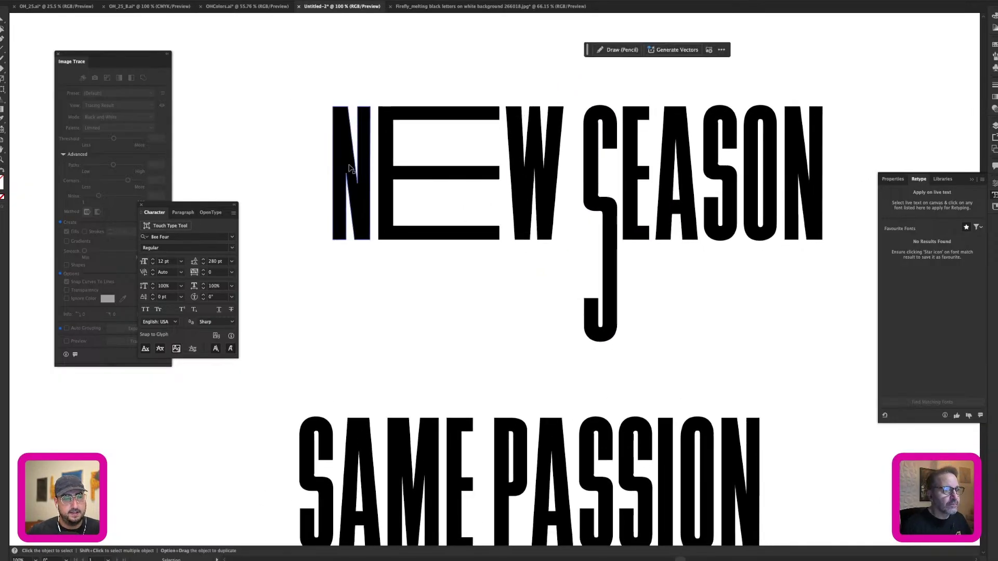
pyautogui.click(319, 209)
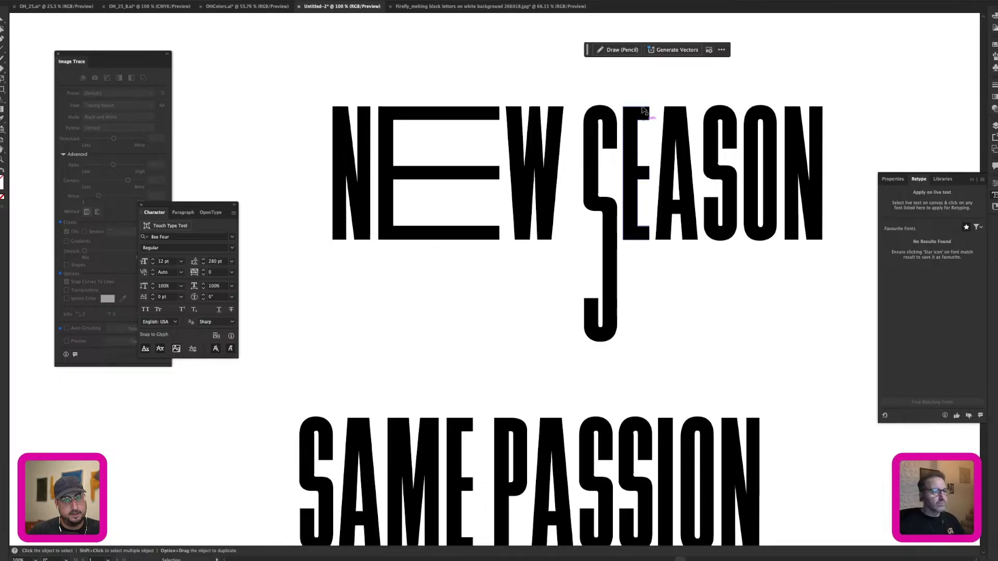
pyautogui.press('a')
pyautogui.moveTo(641, 91); pyautogui.dragTo(851, 269)
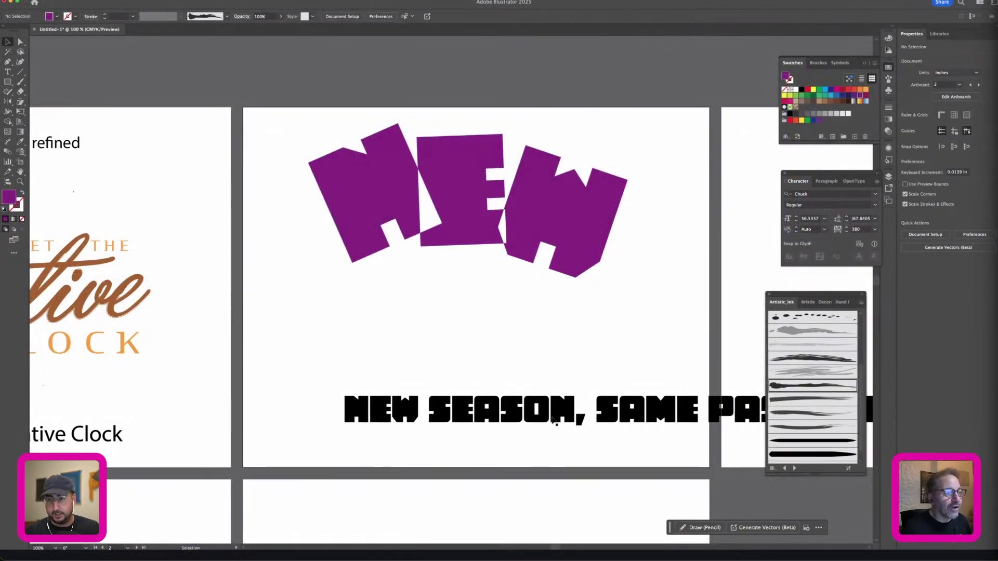
# Step: In the document with the purple NEW lettering, move the black NEW SEASON, SAME PASSION line slightly to the left
pyautogui.click(531, 420)
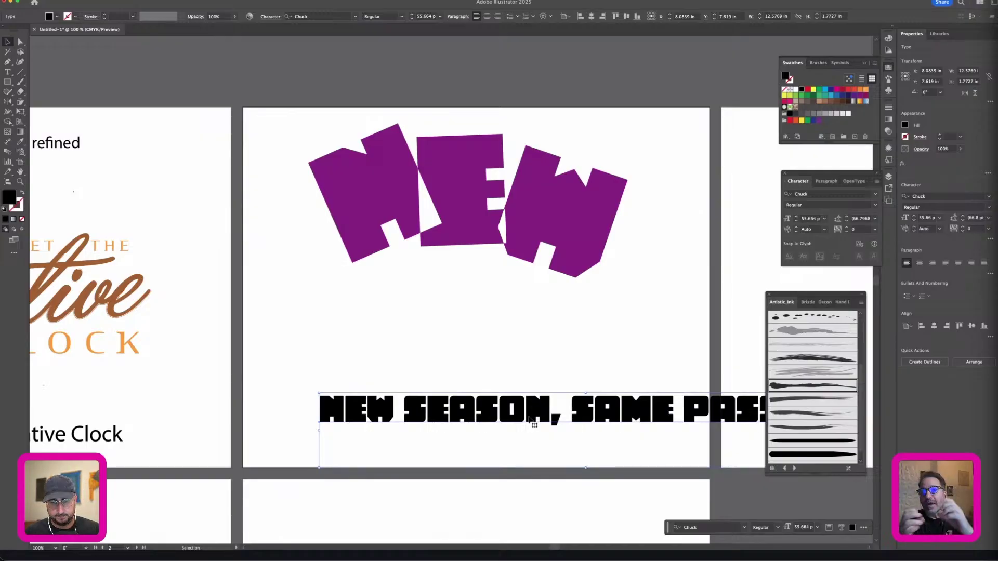
pyautogui.click(425, 218)
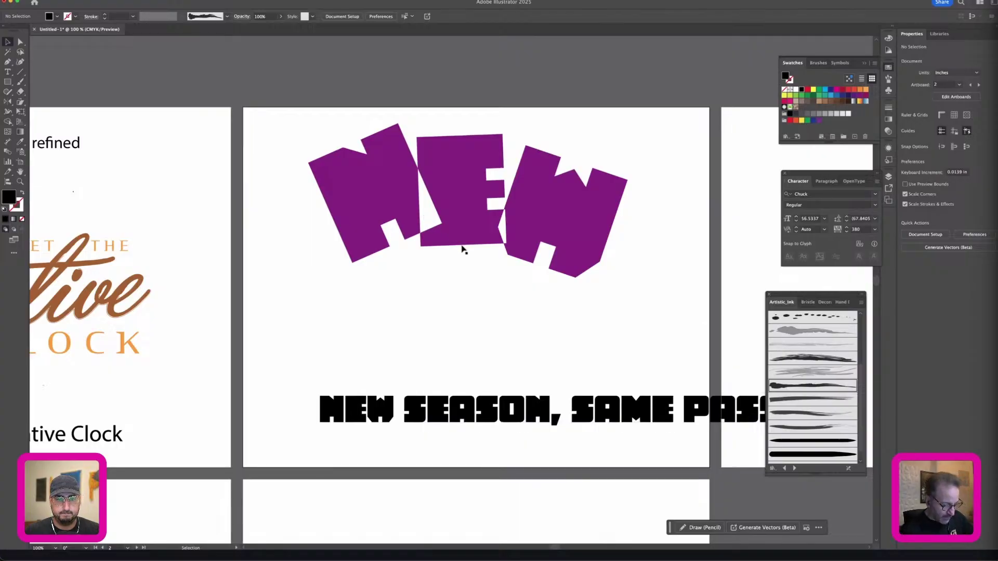
pyautogui.moveTo(404, 200); pyautogui.dragTo(373, 211)
pyautogui.press('super+z')
pyautogui.click(480, 281)
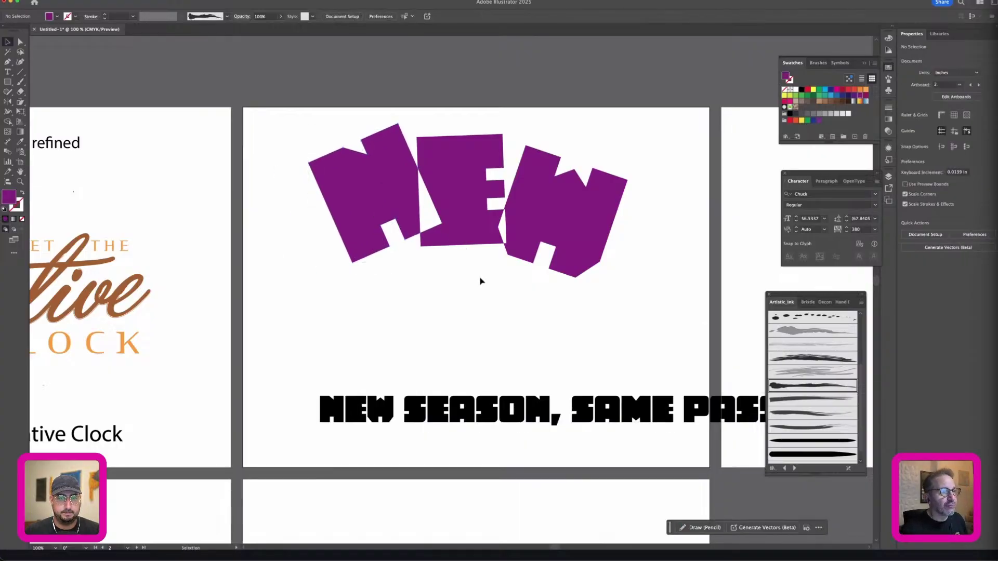
# Step: Fill the grouped E and W of the purple NEW lettering with red and ungroup them
pyautogui.click(370, 167)
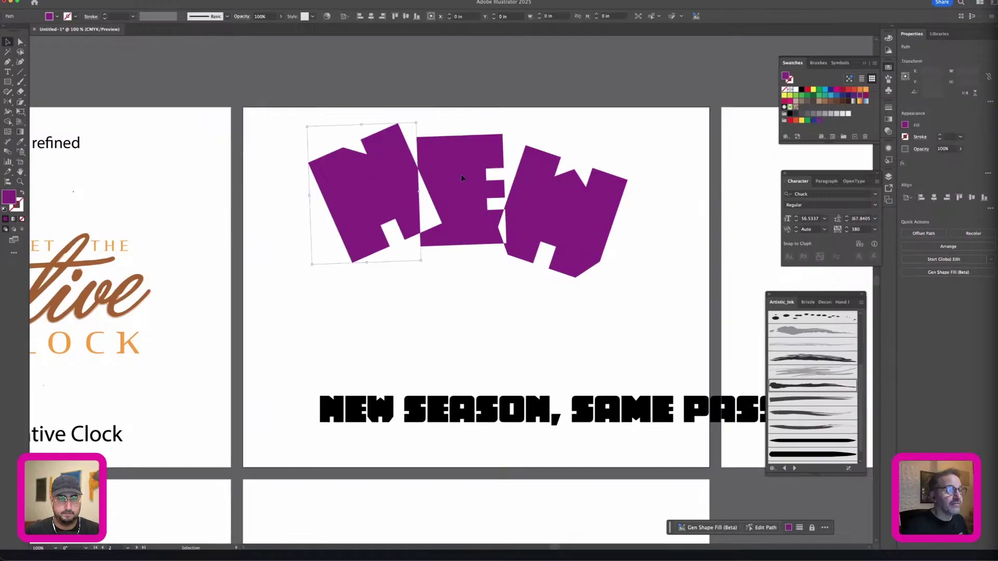
pyautogui.click(504, 224)
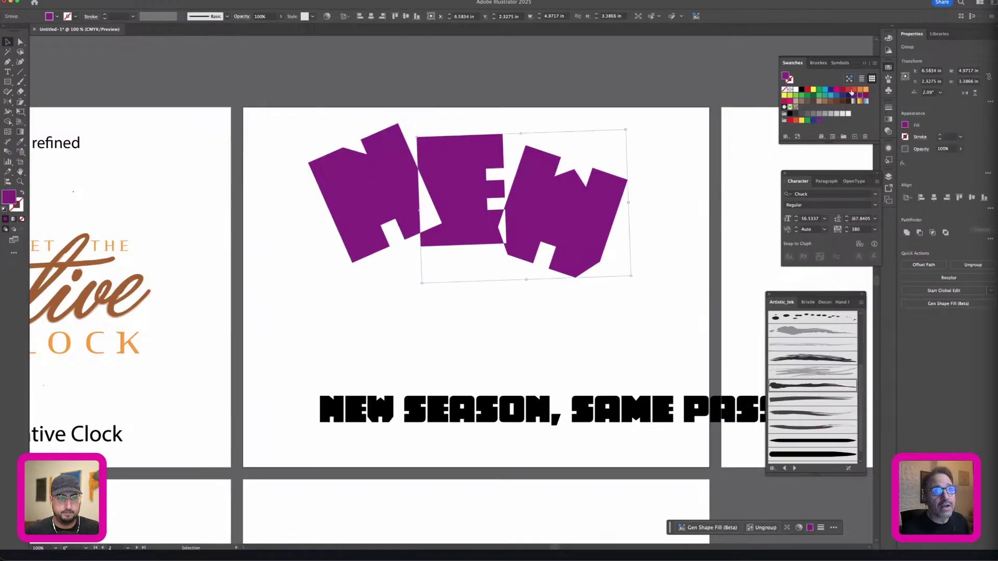
pyautogui.click(851, 91)
pyautogui.press('super+shift+g')
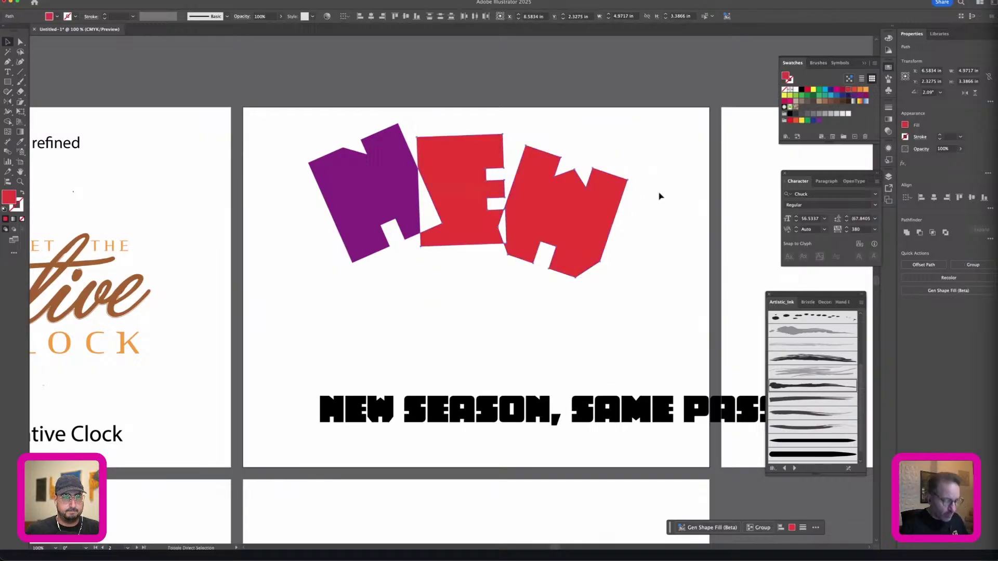
# Step: Fill the W of the NEW lettering with light green
pyautogui.click(560, 223)
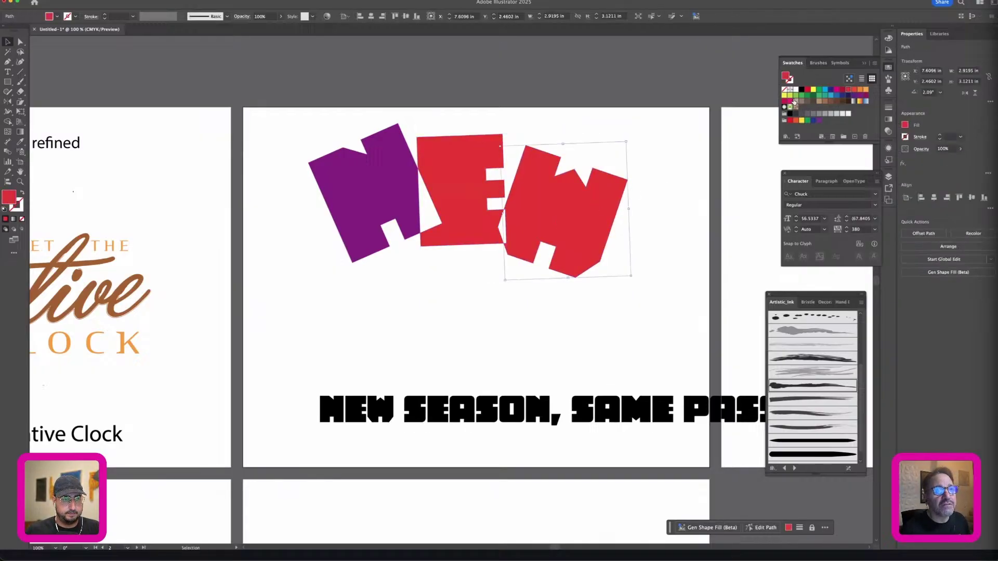
pyautogui.click(795, 96)
pyautogui.click(600, 92)
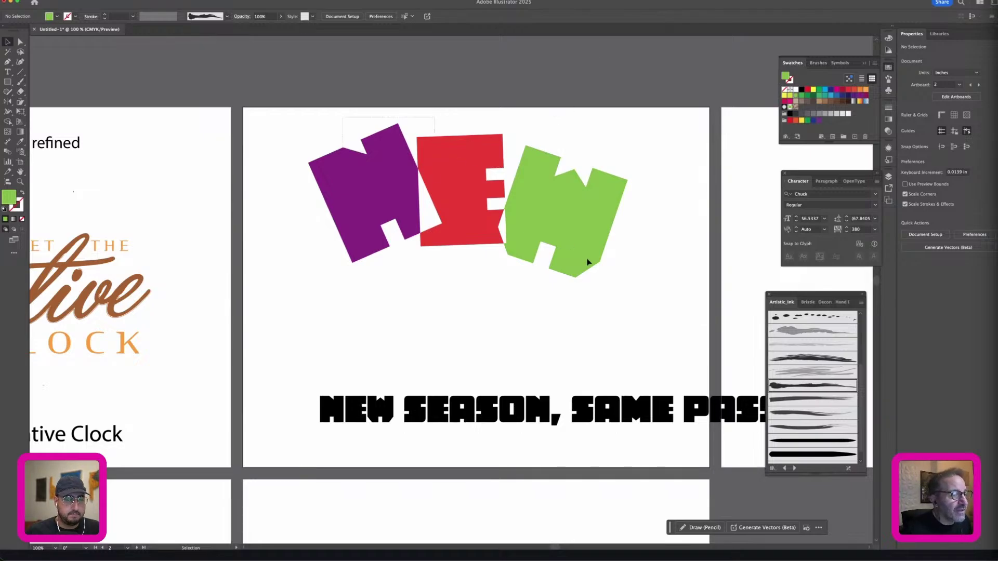
# Step: Paste a copy of the three NEW letters behind the originals and nudge it slightly right and down
pyautogui.click(586, 260)
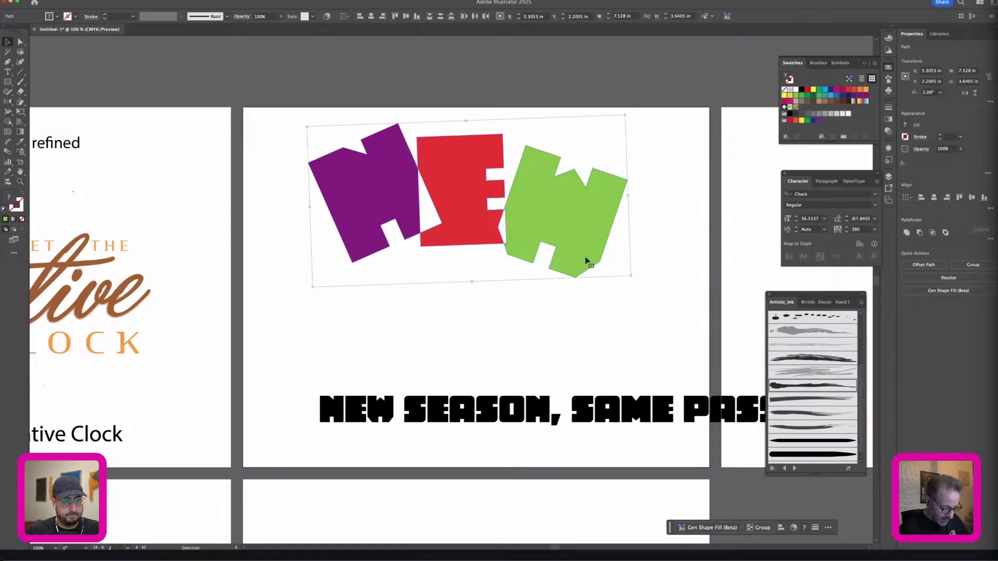
pyautogui.press('super+c')
pyautogui.press('super+b')
pyautogui.press('Right')
pyautogui.press('Right')
pyautogui.press('Right')
pyautogui.press('Right')
pyautogui.press('Right')
pyautogui.press('Right')
pyautogui.press('Right')
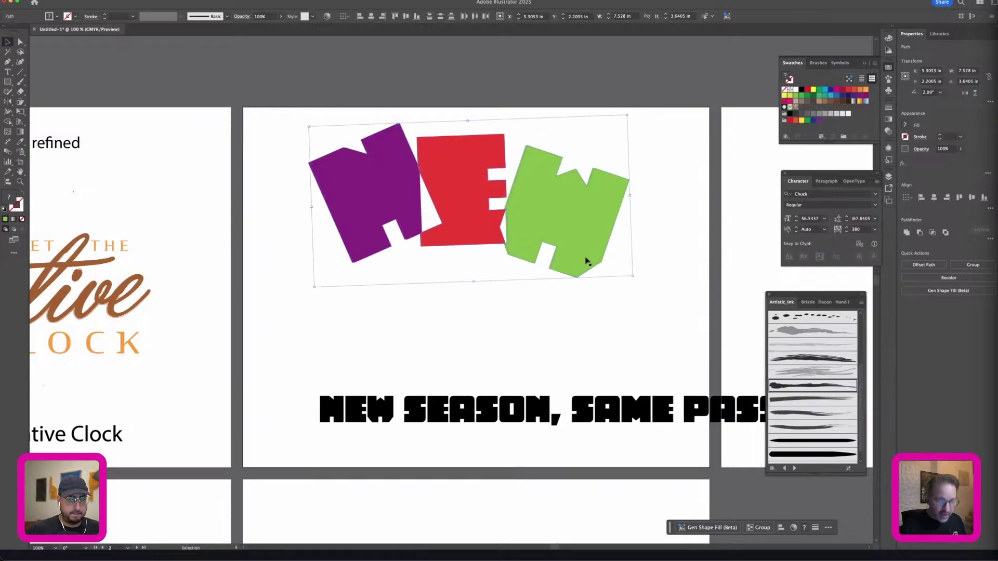
pyautogui.press('Right')
pyautogui.press('Right')
pyautogui.press('Right')
pyautogui.press('Down')
pyautogui.press('Down')
pyautogui.press('Down')
pyautogui.press('Down')
pyautogui.press('Down')
pyautogui.press('Down')
pyautogui.press('Down')
pyautogui.press('Down')
pyautogui.press('Down')
pyautogui.press('Down')
pyautogui.press('Down')
pyautogui.press('Down')
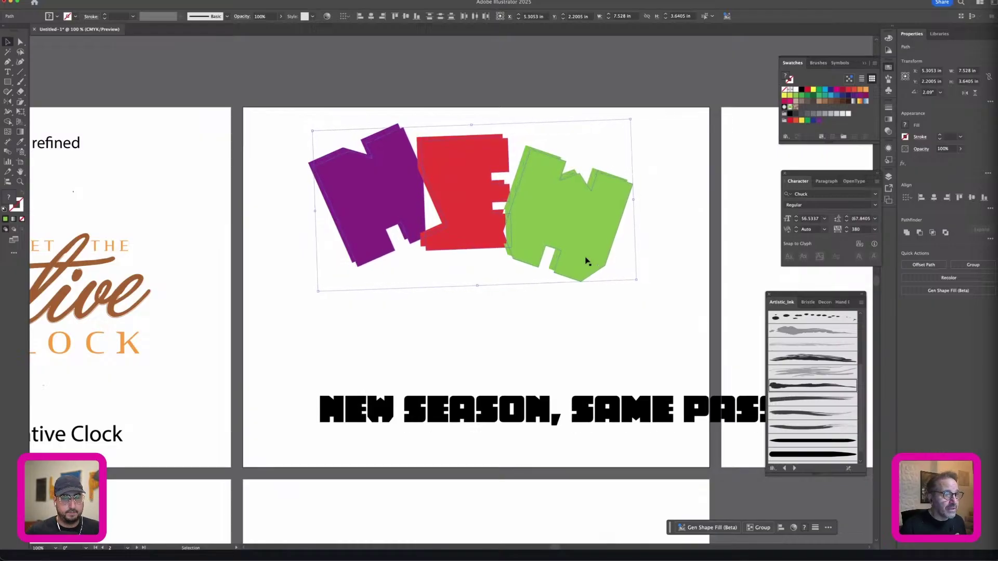
pyautogui.press('Right')
pyautogui.press('Right')
pyautogui.press('Down')
pyautogui.press('Down')
pyautogui.press('Down')
pyautogui.press('Down')
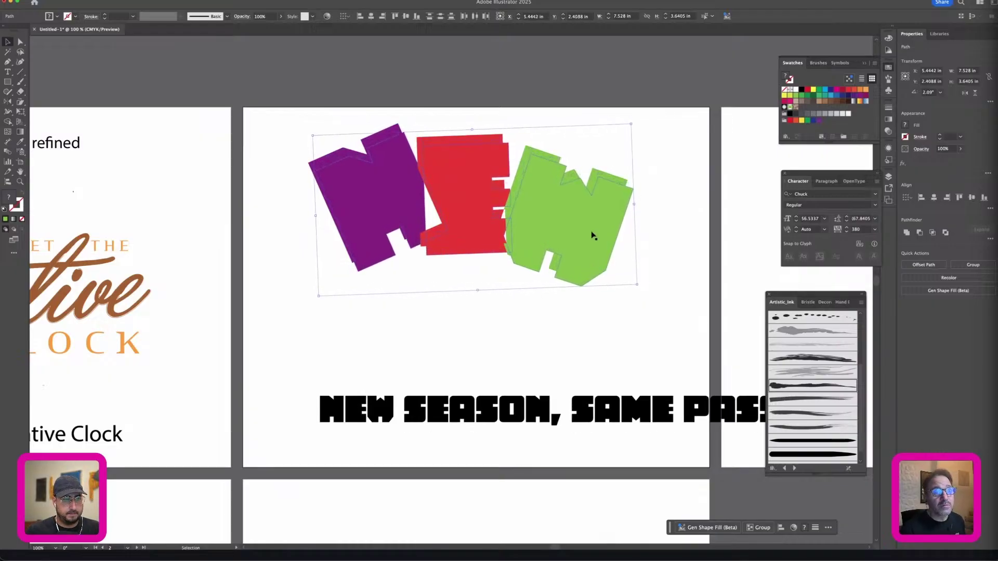
# Step: Fill the offset copy of NEW with gray, and set the blending mode of the letters and the copy to Multiply
pyautogui.click(819, 114)
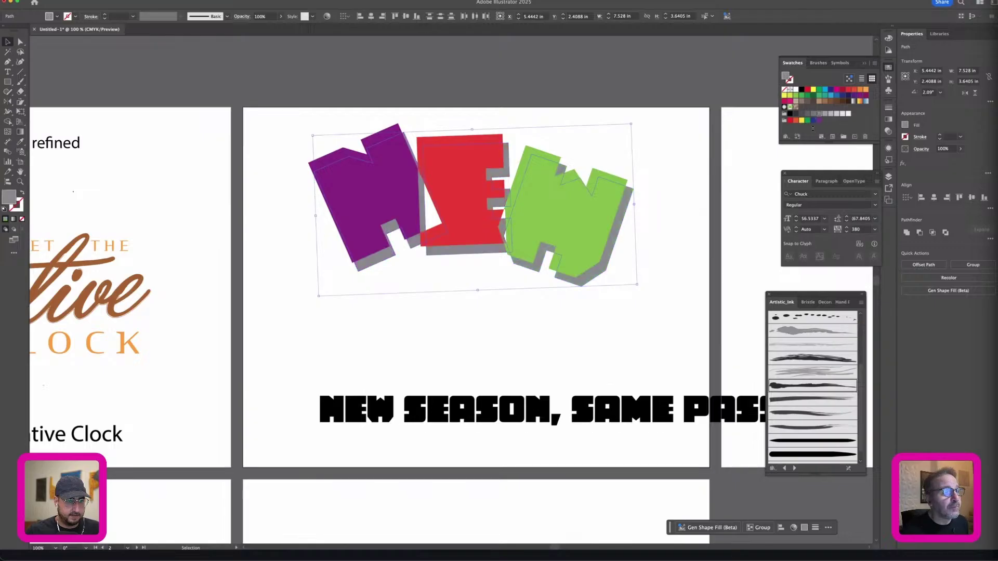
pyautogui.click(703, 190)
pyautogui.moveTo(282, 127); pyautogui.dragTo(616, 272)
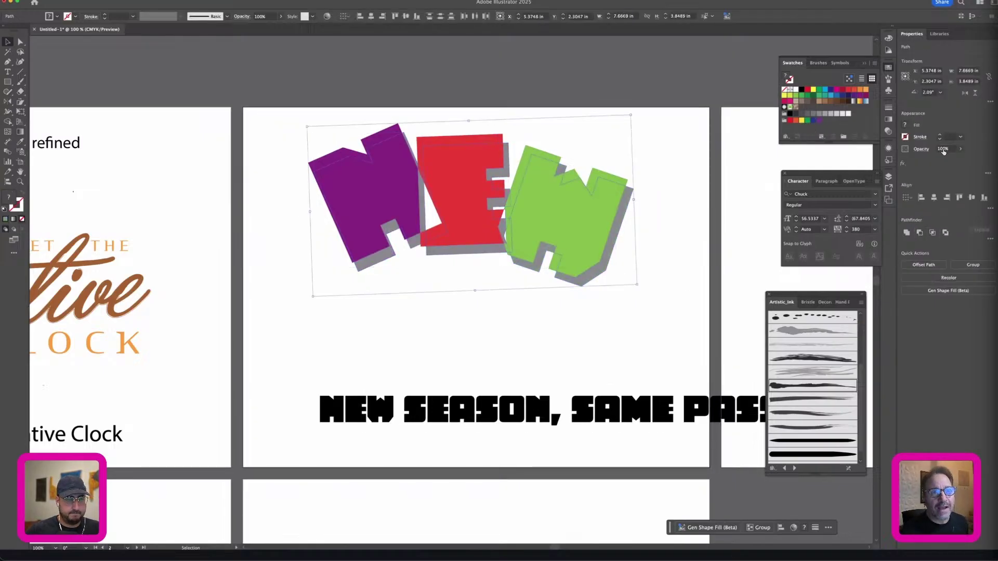
pyautogui.click(921, 148)
pyautogui.click(853, 164)
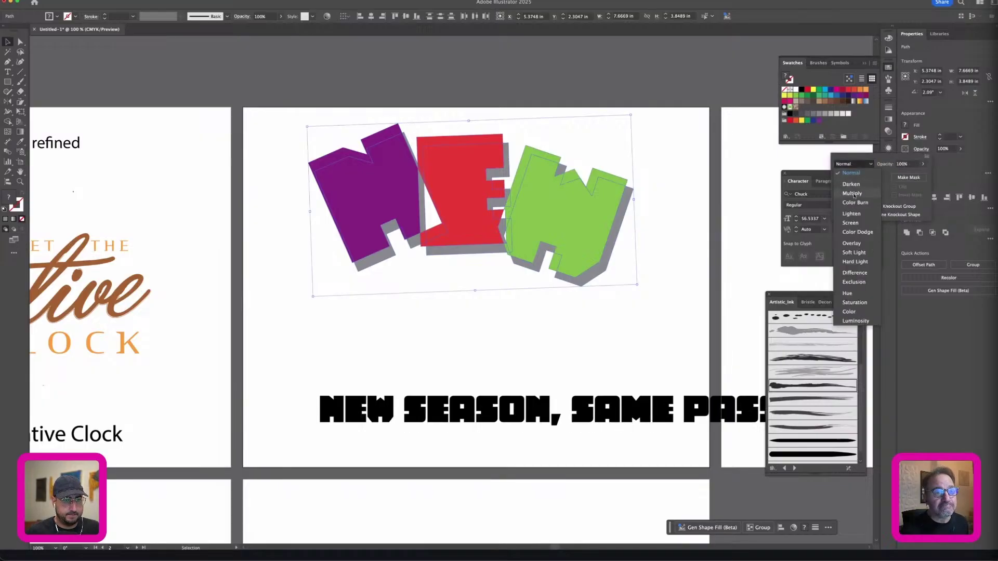
pyautogui.click(852, 192)
pyautogui.click(549, 361)
pyautogui.click(516, 345)
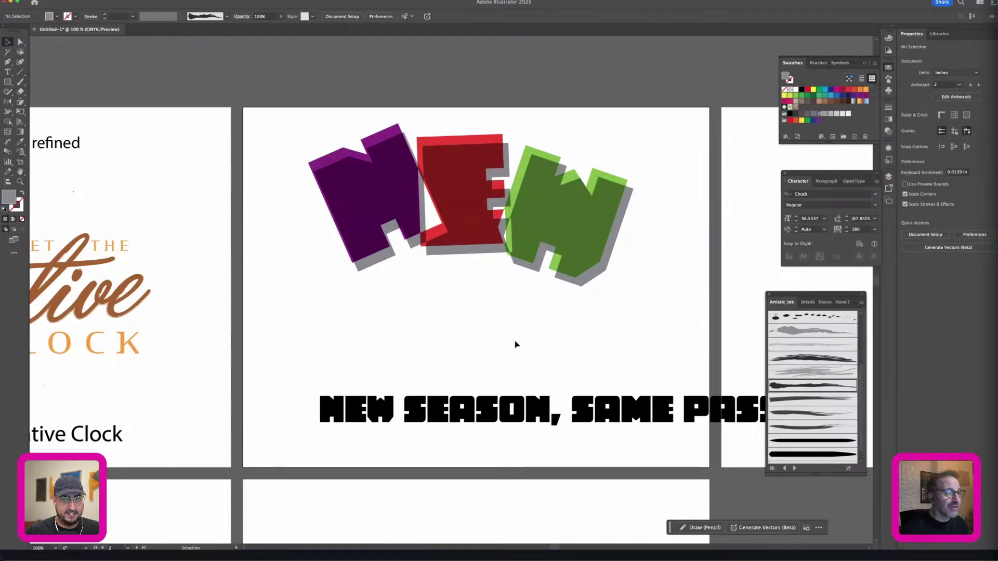
# Step: Move the purple N, red E and green W up and to the left, farther off their gray shadows
pyautogui.press('super+=')
pyautogui.moveTo(515, 344); pyautogui.dragTo(498, 368)
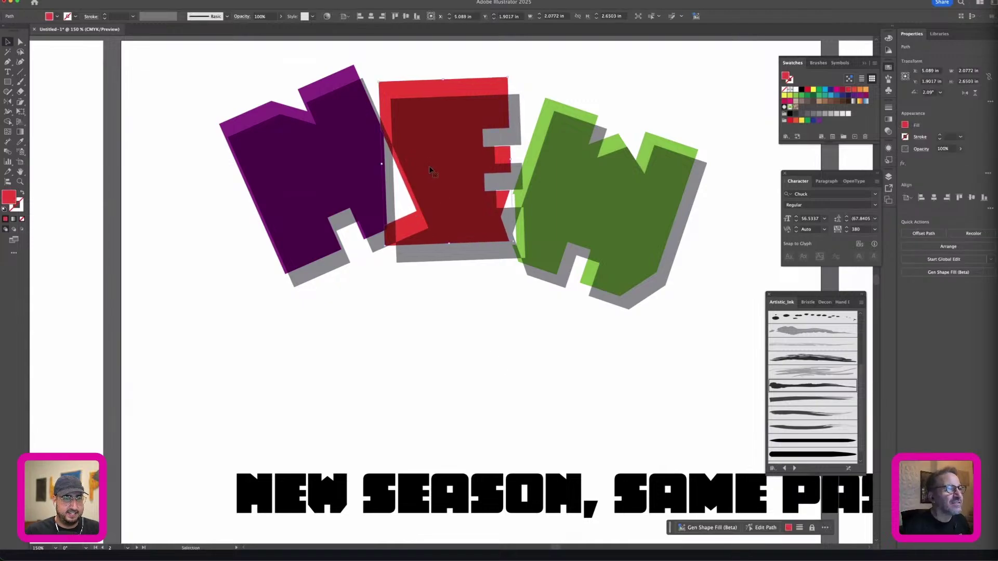
pyautogui.moveTo(335, 173)
pyautogui.mouseDown()
pyautogui.moveTo(305, 170)
pyautogui.moveTo(325, 160)
pyautogui.mouseUp()
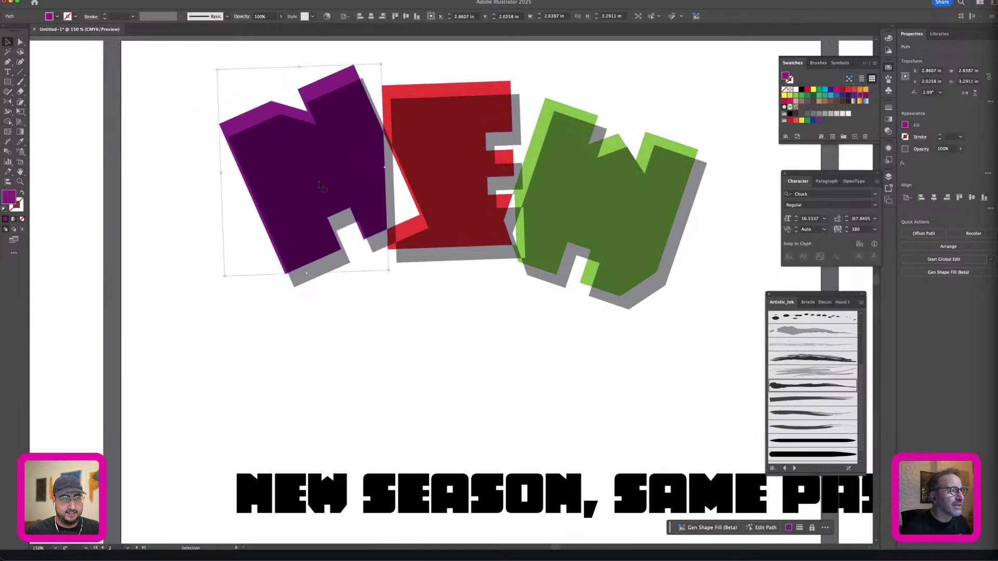
pyautogui.moveTo(485, 163); pyautogui.dragTo(470, 148)
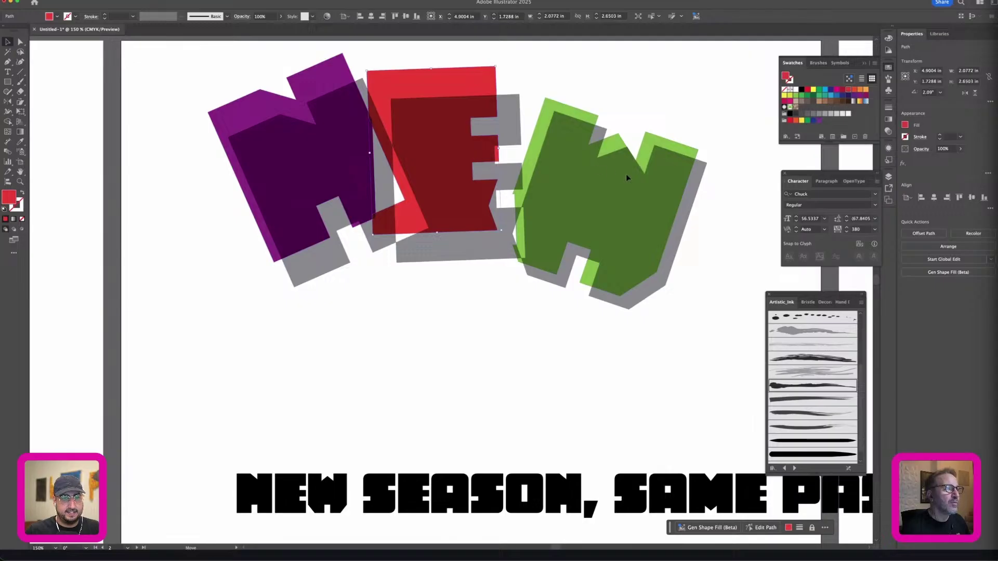
pyautogui.moveTo(626, 174); pyautogui.dragTo(608, 161)
pyautogui.click(695, 82)
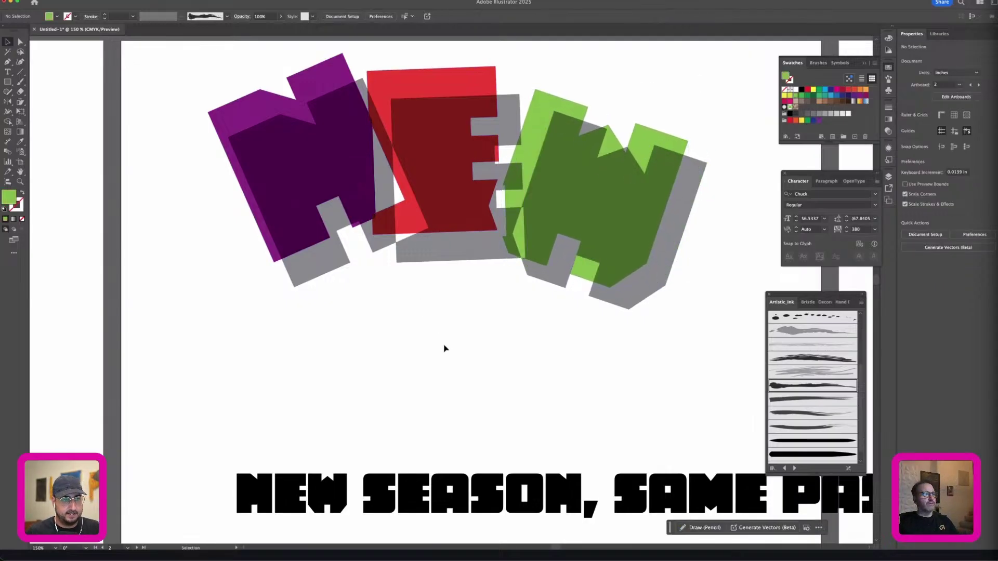
# Step: Move the NEW SEASON, SAME PASSION line down and add SEASON as separate text beneath the NEW lettering
pyautogui.scroll(-5, 445, 348)
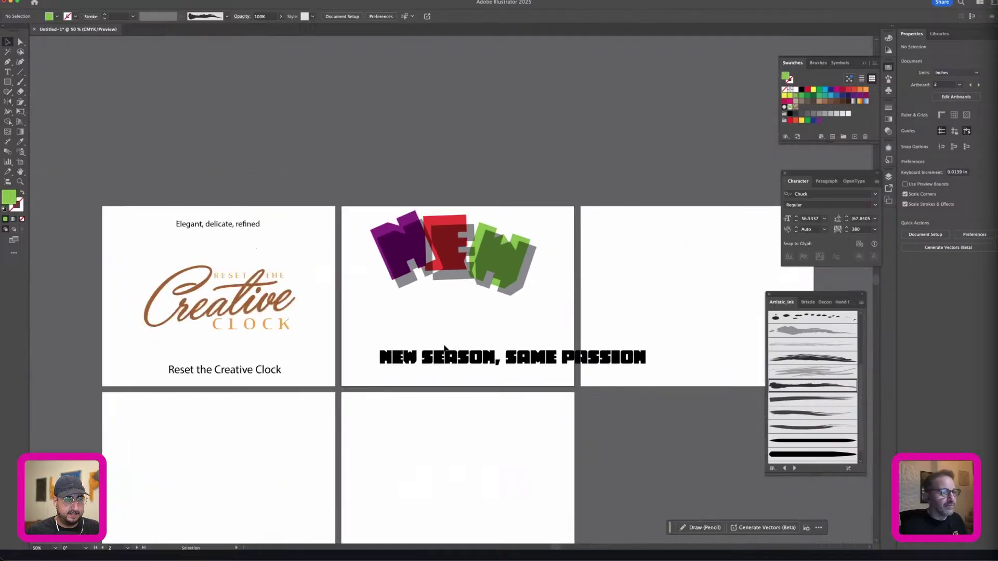
pyautogui.moveTo(474, 359); pyautogui.dragTo(454, 387)
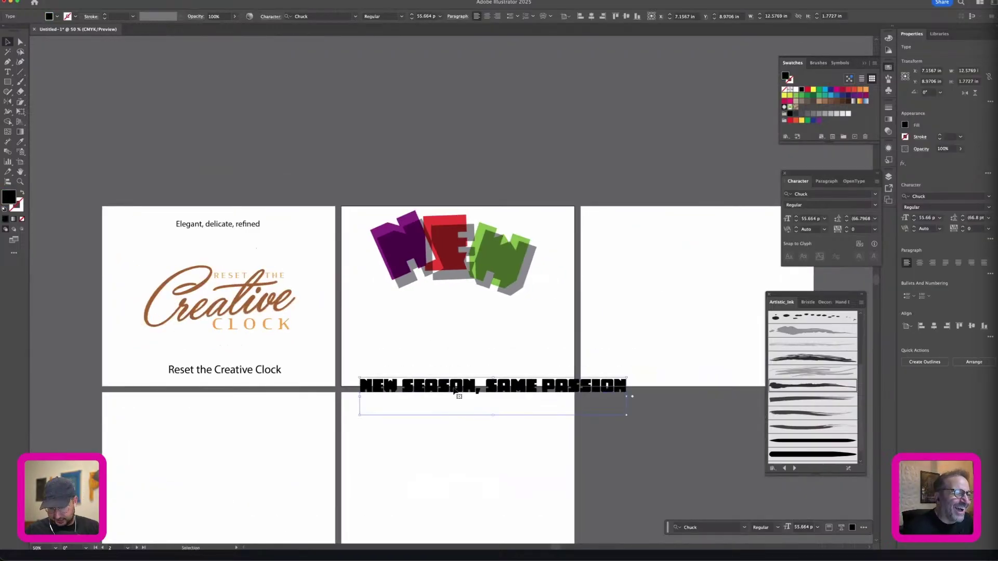
pyautogui.doubleClick(453, 390)
pyautogui.doubleClick(454, 387)
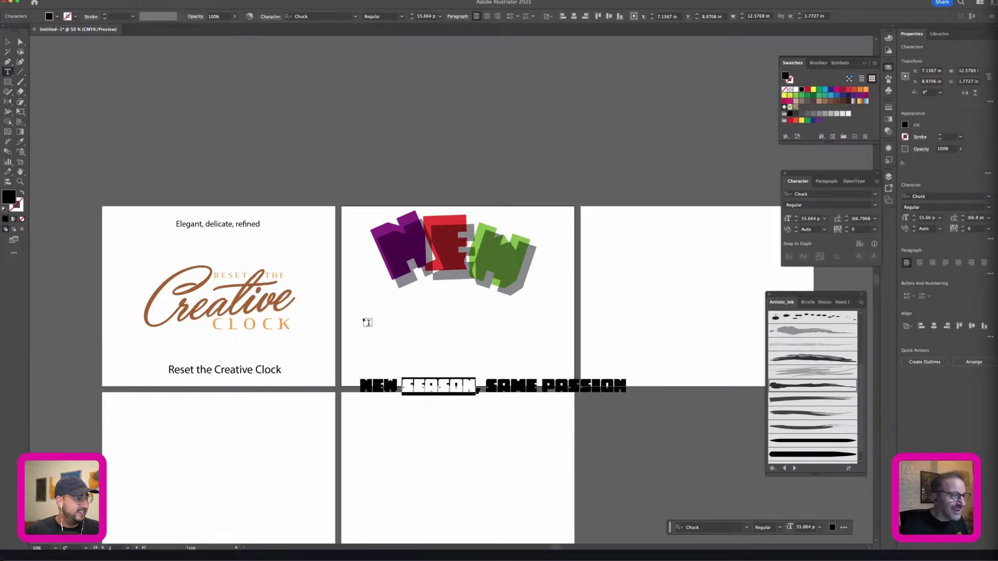
pyautogui.keyDown('super'); pyautogui.click(368, 323); pyautogui.keyUp('super')
pyautogui.click(416, 334)
pyautogui.write('SEASON')
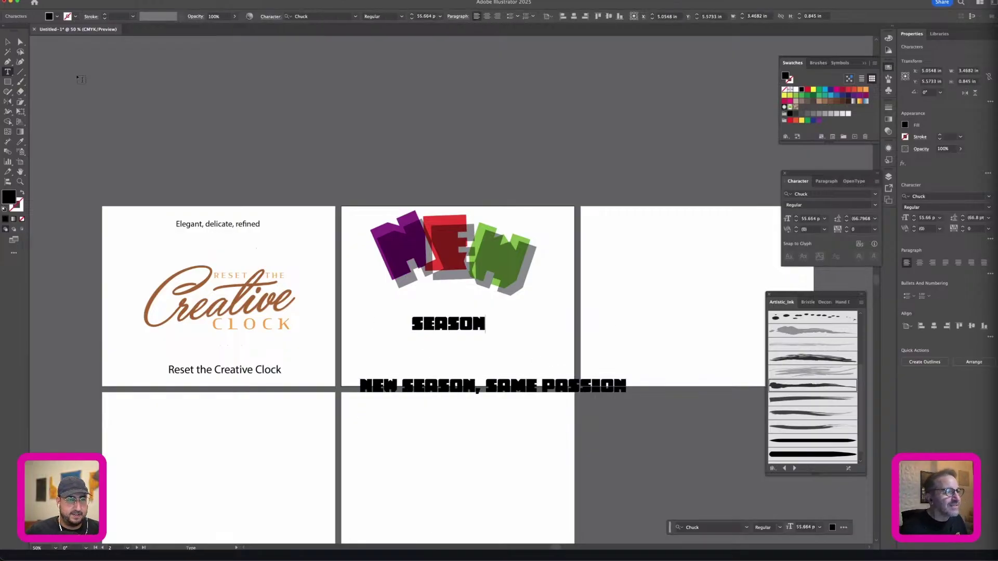
pyautogui.click(8, 42)
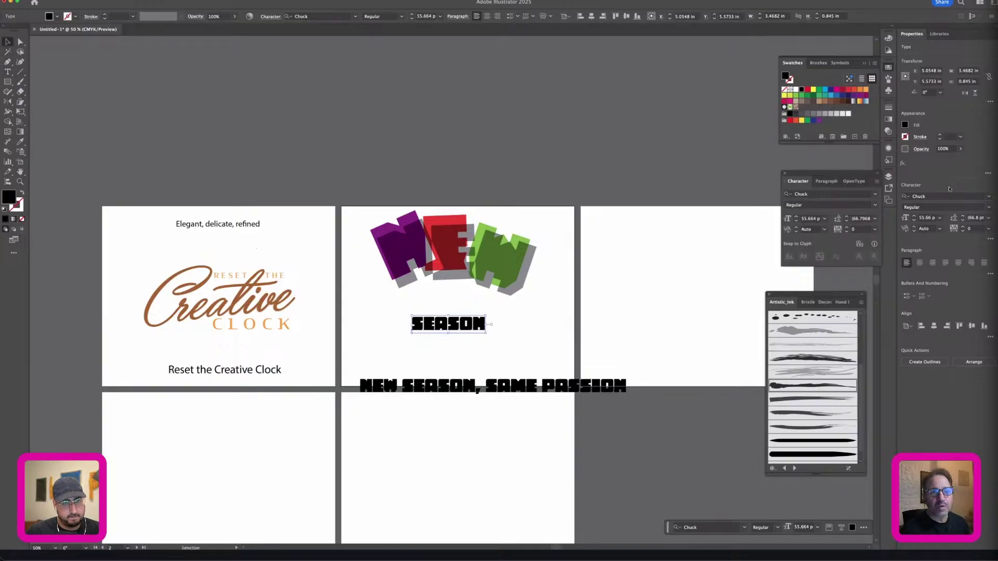
# Step: Try the ABO MANDO Regular font on the SEASON text and move it slightly down and left
pyautogui.click(971, 196)
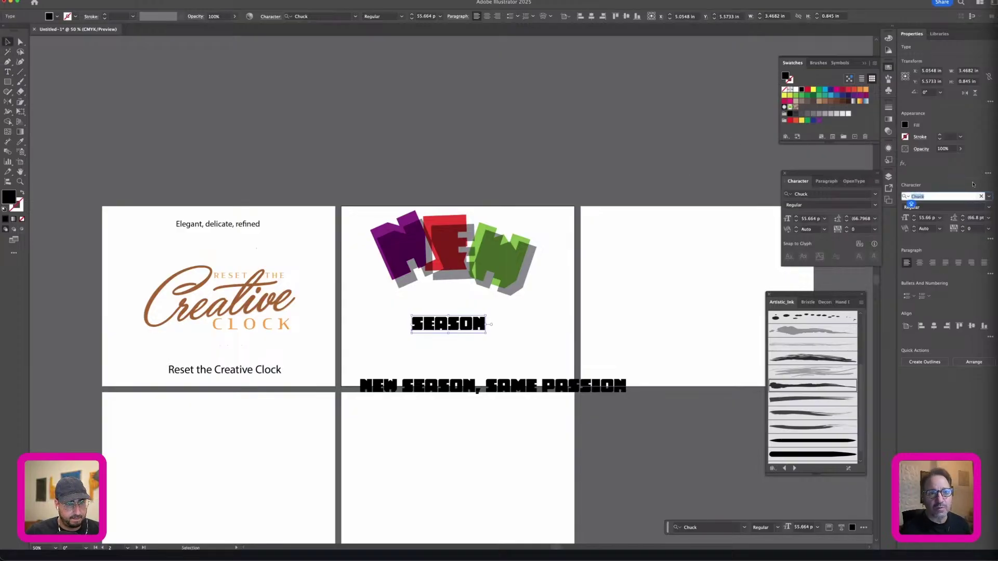
pyautogui.click(988, 197)
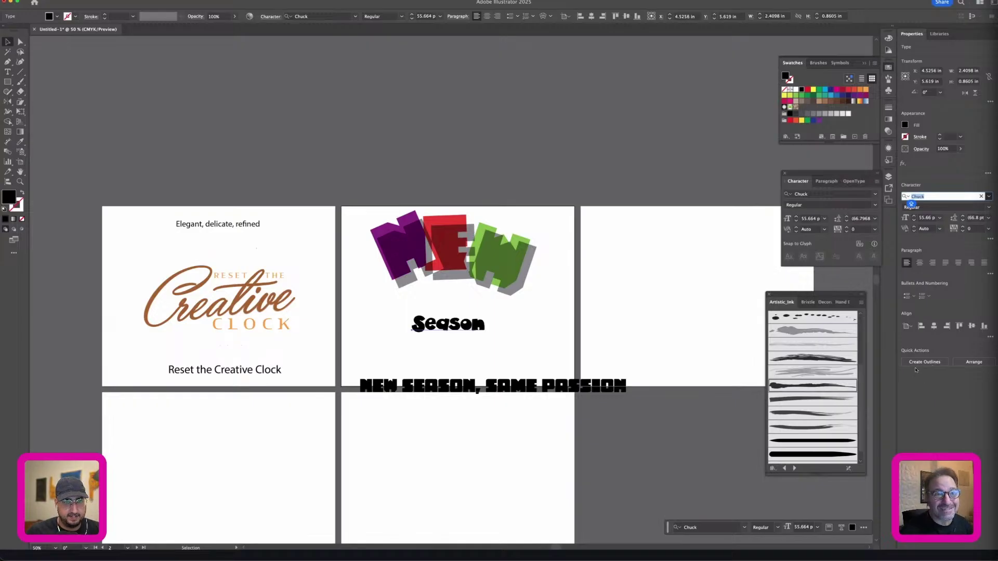
pyautogui.click(941, 423)
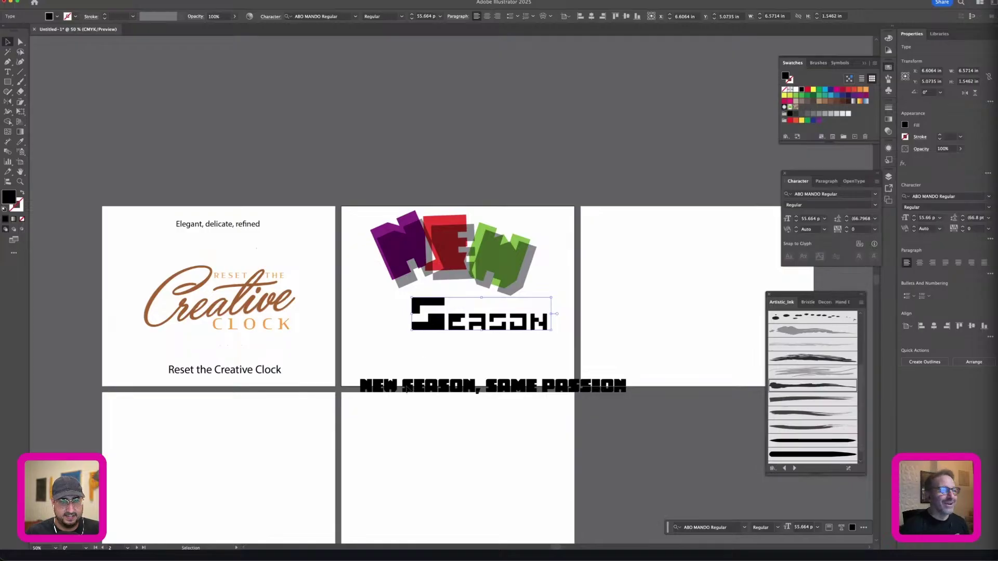
pyautogui.moveTo(464, 315); pyautogui.dragTo(446, 334)
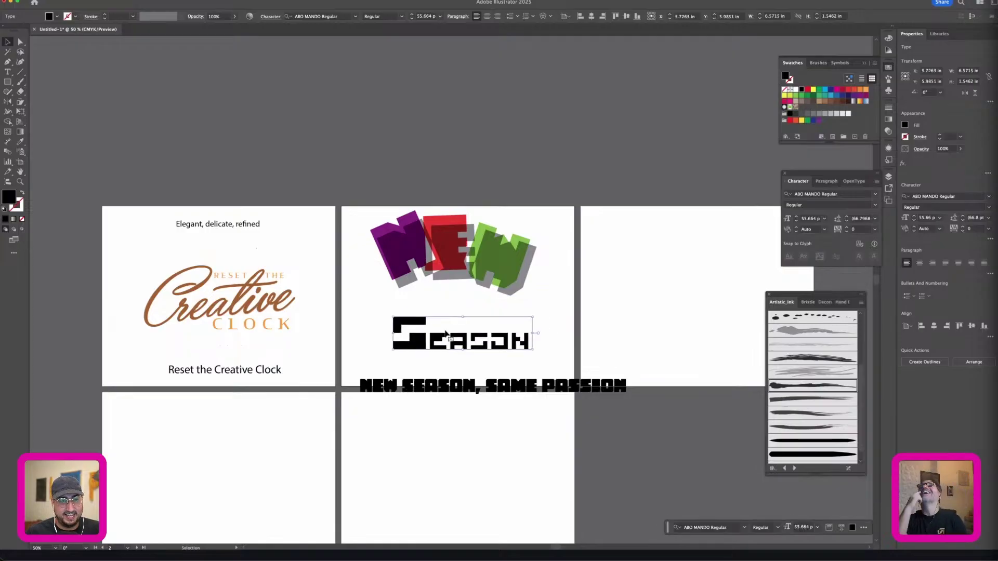
# Step: Try other fonts on the SEASON text, including Absinthe Shadow FX and Acme Gothic Compressed
pyautogui.click(972, 196)
pyautogui.write('Absinthe Shine FX')
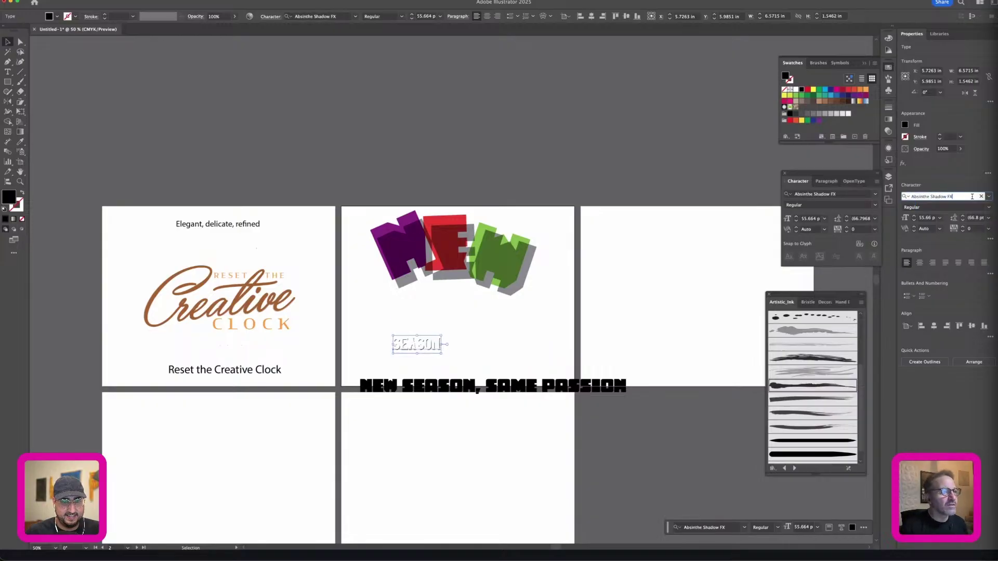
pyautogui.press('Down')
pyautogui.press('Down')
pyautogui.press('Down')
pyautogui.press('Down')
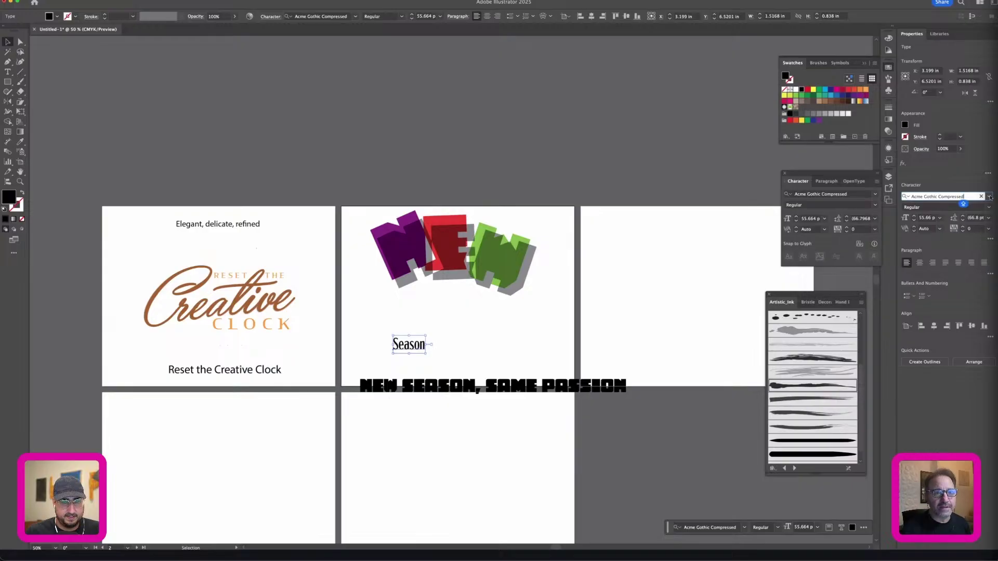
# Step: Preview further fonts on the SEASON text and set it in Kings of Pacifica
pyautogui.press('Down')
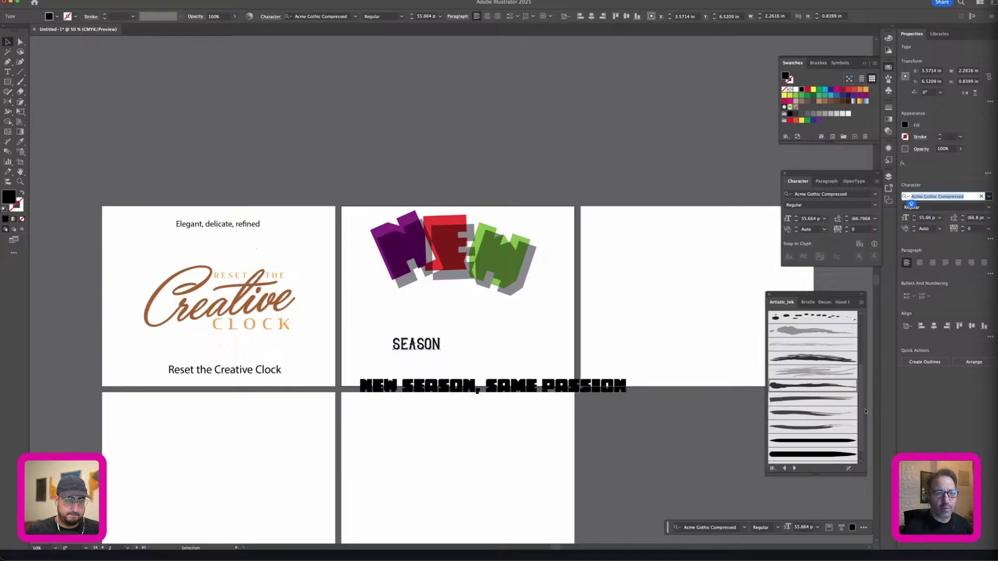
pyautogui.press('Down')
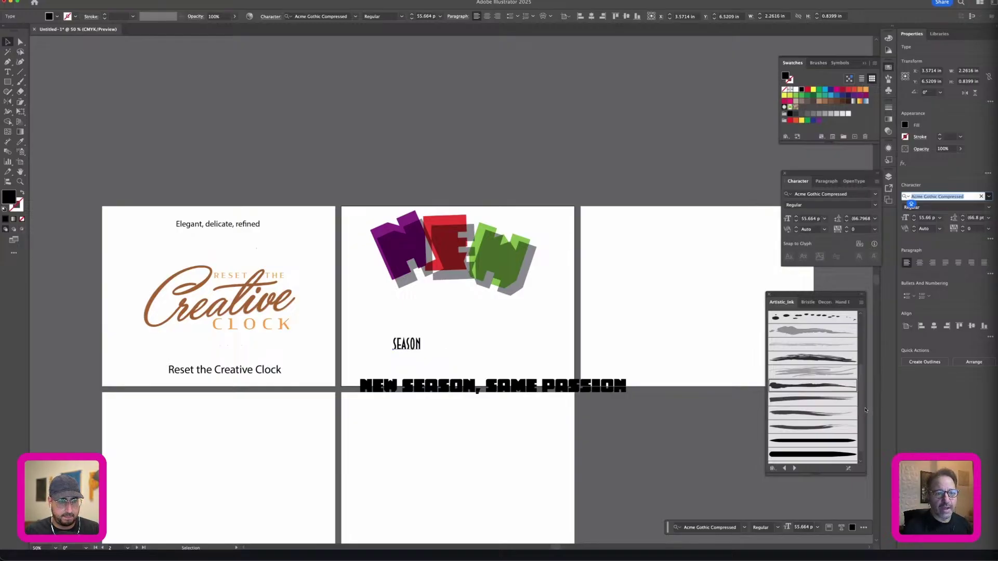
pyautogui.press('Down')
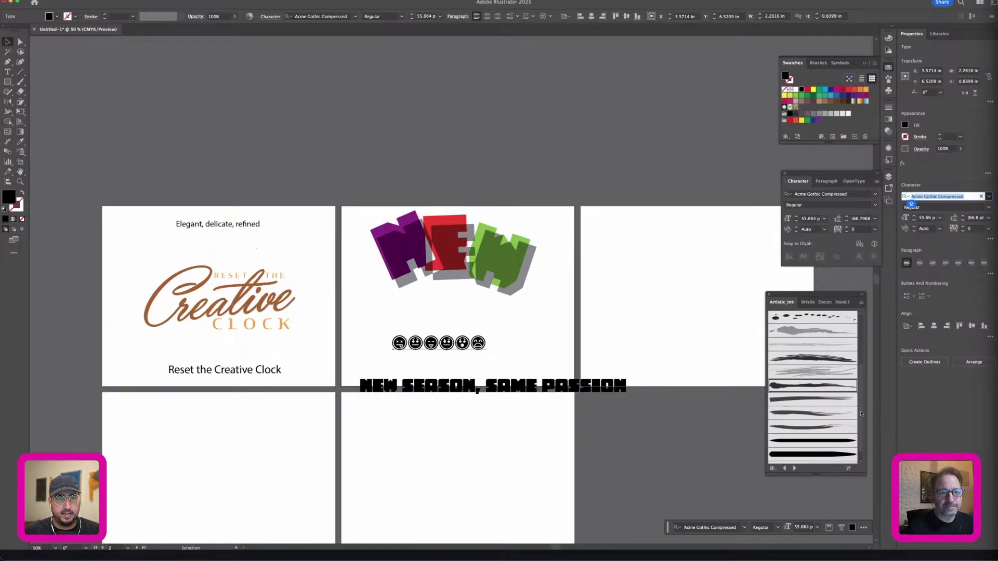
pyautogui.press('Down')
pyautogui.press('Down')
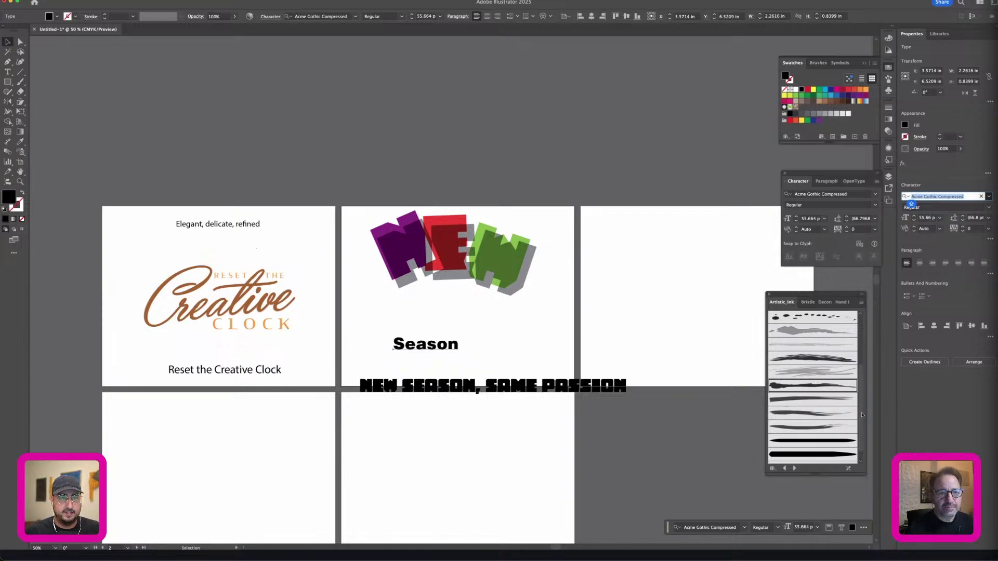
pyautogui.press('Down')
pyautogui.press('Down')
pyautogui.press('Down')
pyautogui.press('Down')
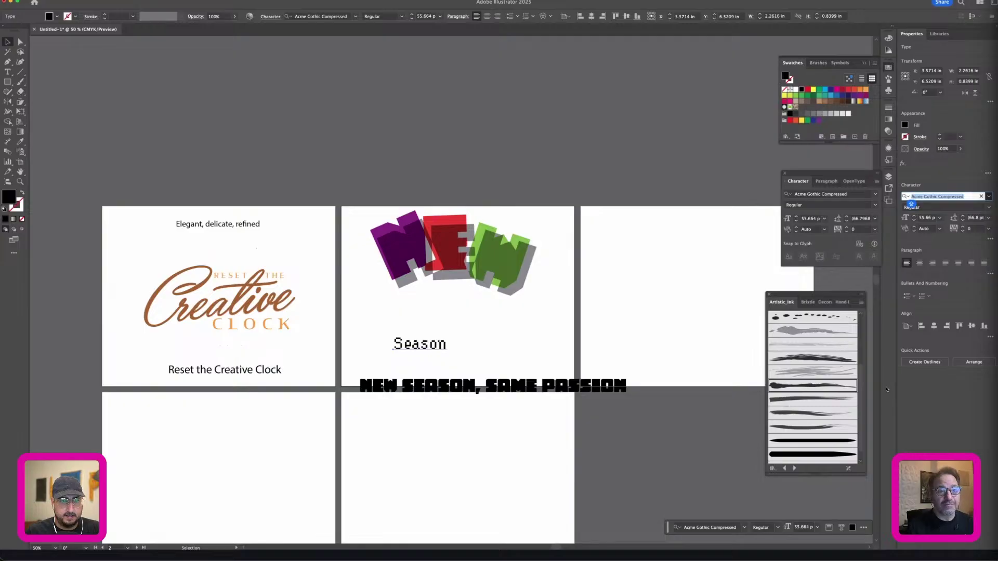
pyautogui.press('Down')
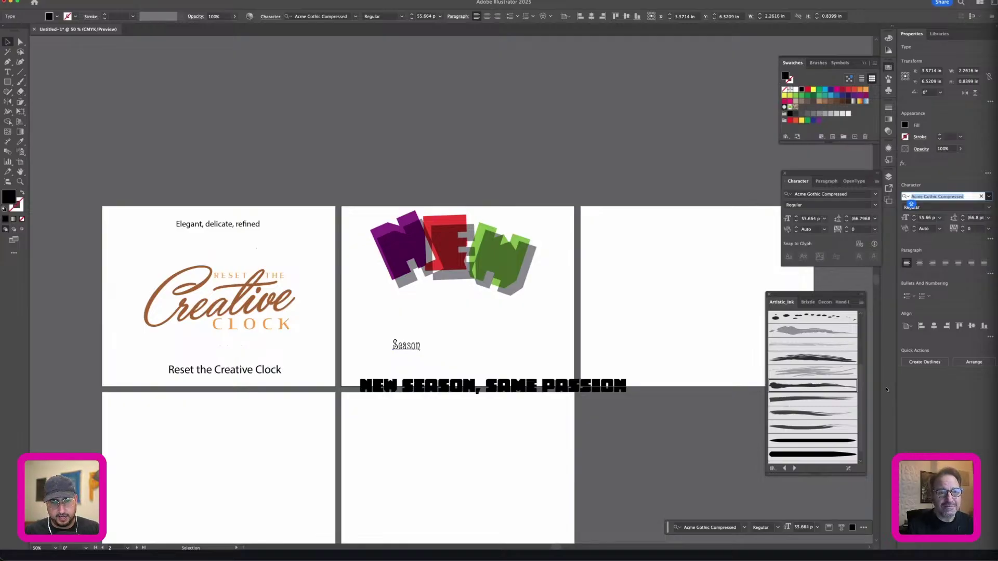
pyautogui.press('Down')
pyautogui.press('Down')
pyautogui.press('Down')
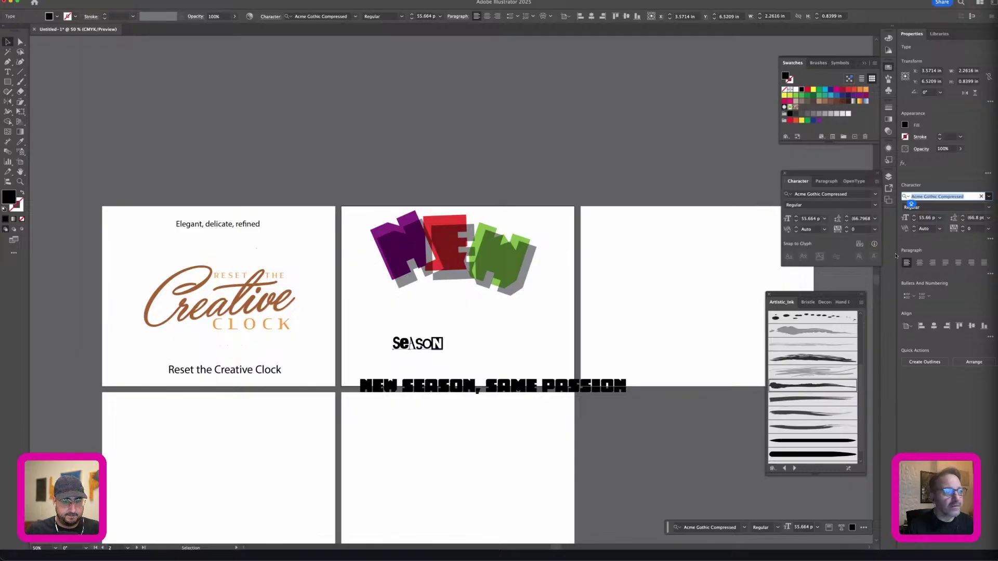
pyautogui.click(895, 252)
# Step: Enlarge the SEASON text to about 165 pt and position it just below the NEW lettering
pyautogui.moveTo(444, 353); pyautogui.dragTo(508, 315)
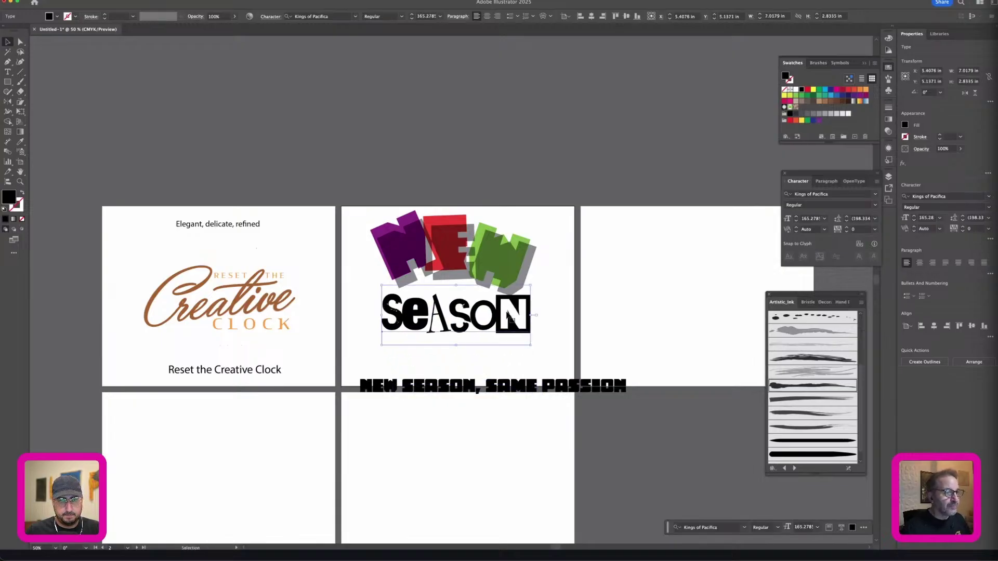
pyautogui.press('super+equal')
pyautogui.press('super+equal')
pyautogui.press('super+equal')
pyautogui.press('super+equal')
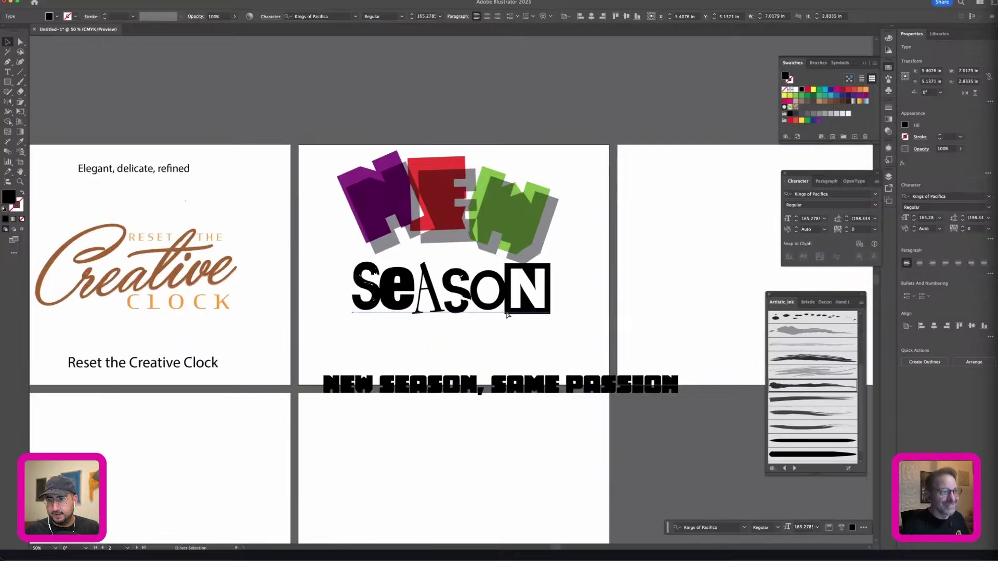
pyautogui.moveTo(358, 341); pyautogui.dragTo(326, 366)
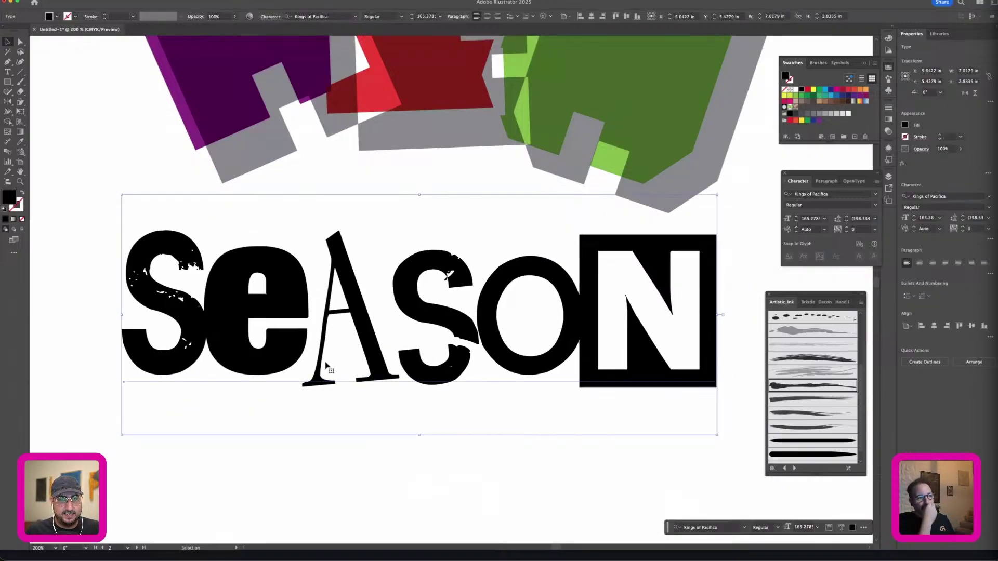
# Step: Convert the SEASON text to separate letter outlines and tilt the first S about 14° counterclockwise against the E
pyautogui.press('super+shift+o')
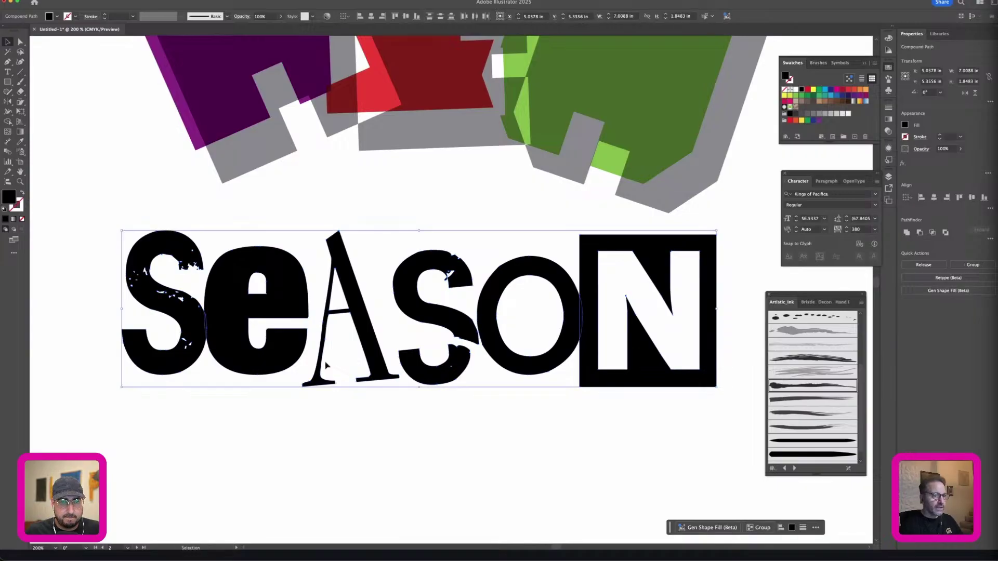
pyautogui.click(249, 479)
pyautogui.moveTo(188, 359); pyautogui.dragTo(231, 339)
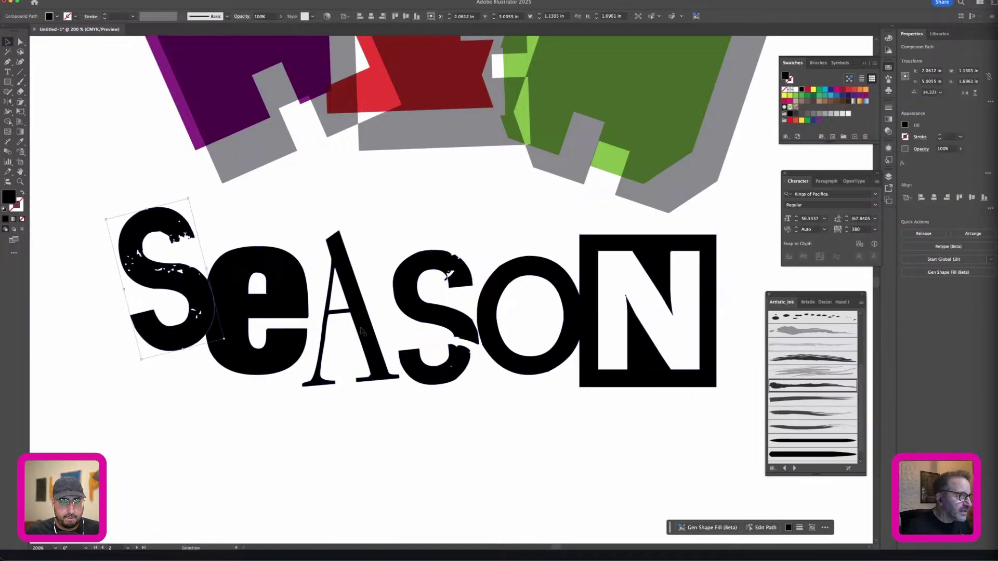
# Step: Pull the A, second S and O of SEASON in to overlap their neighbours, with the second S slightly tilted
pyautogui.moveTo(359, 330); pyautogui.dragTo(332, 327)
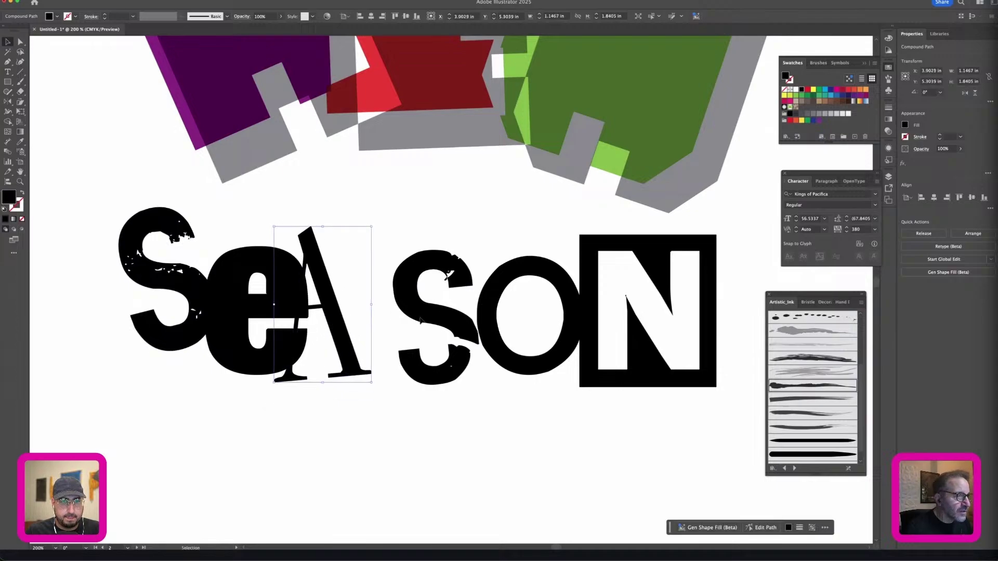
pyautogui.moveTo(436, 312); pyautogui.dragTo(400, 296)
pyautogui.moveTo(446, 230); pyautogui.dragTo(399, 240)
pyautogui.click(427, 251)
pyautogui.moveTo(508, 269); pyautogui.dragTo(395, 219)
# Step: Shrink the boxed N of SEASON, tilt it about 15° clockwise and place it over the lower right of the O
pyautogui.moveTo(645, 272); pyautogui.dragTo(531, 298)
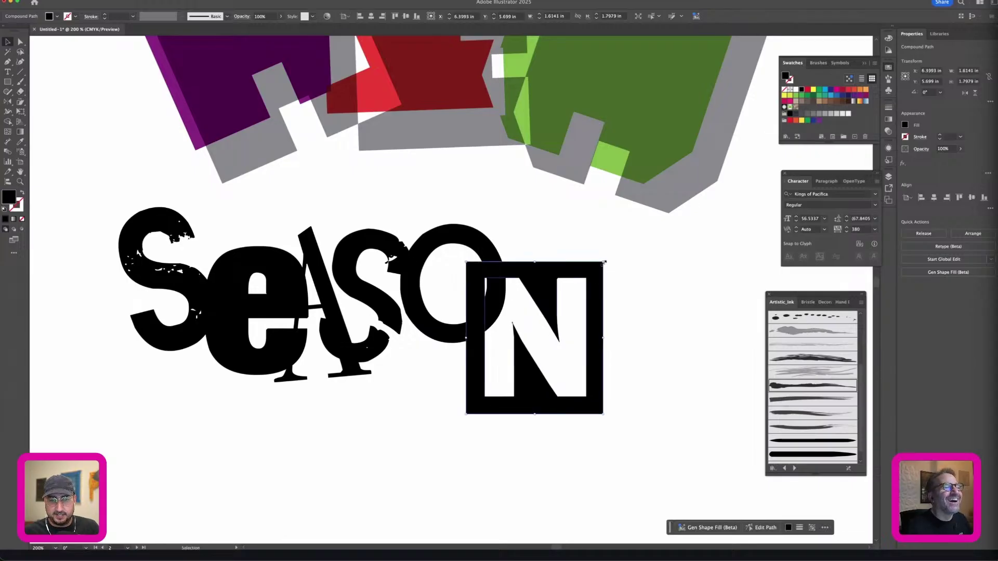
pyautogui.moveTo(604, 262); pyautogui.dragTo(581, 292)
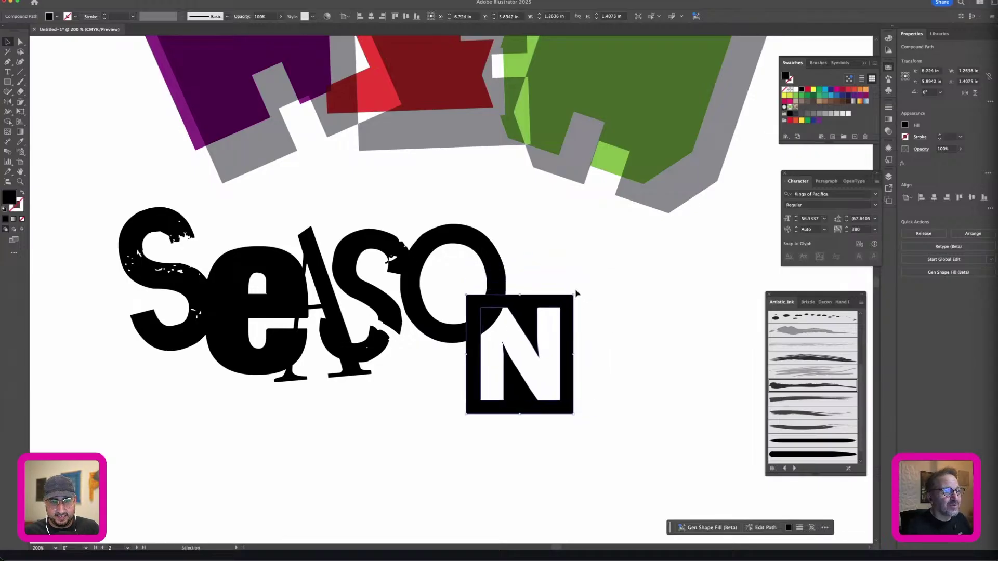
pyautogui.moveTo(576, 292); pyautogui.dragTo(580, 232)
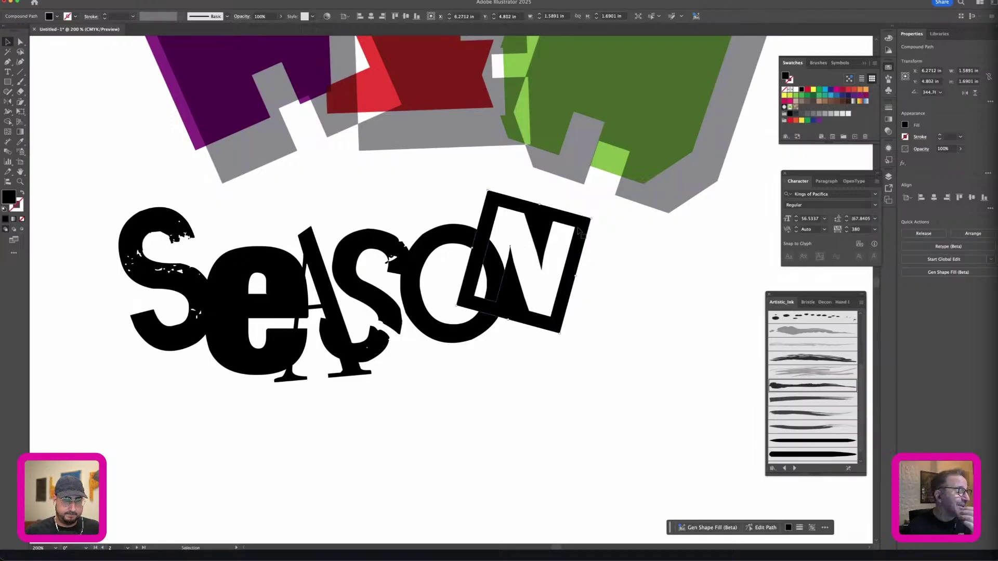
pyautogui.moveTo(584, 229); pyautogui.dragTo(568, 302)
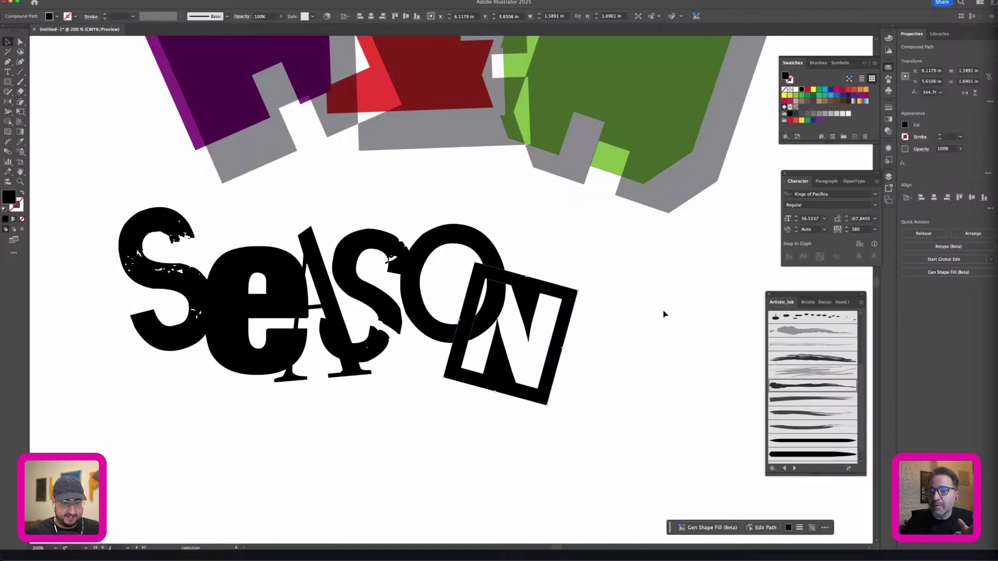
pyautogui.click(181, 476)
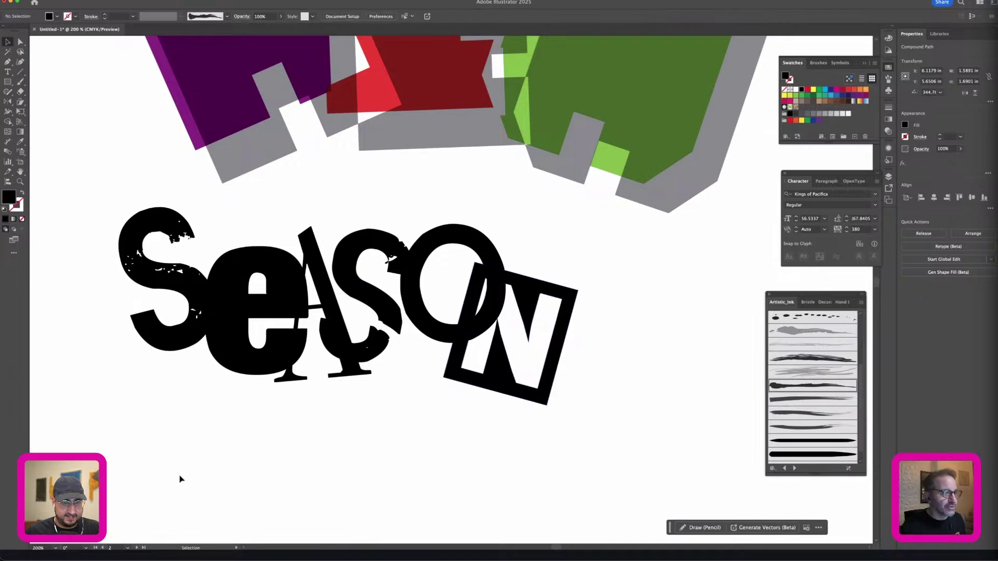
# Step: Enlarge the first S of SEASON slightly and move the whole word to the right beneath the NEW lettering
pyautogui.click(183, 343)
pyautogui.moveTo(142, 366); pyautogui.dragTo(135, 387)
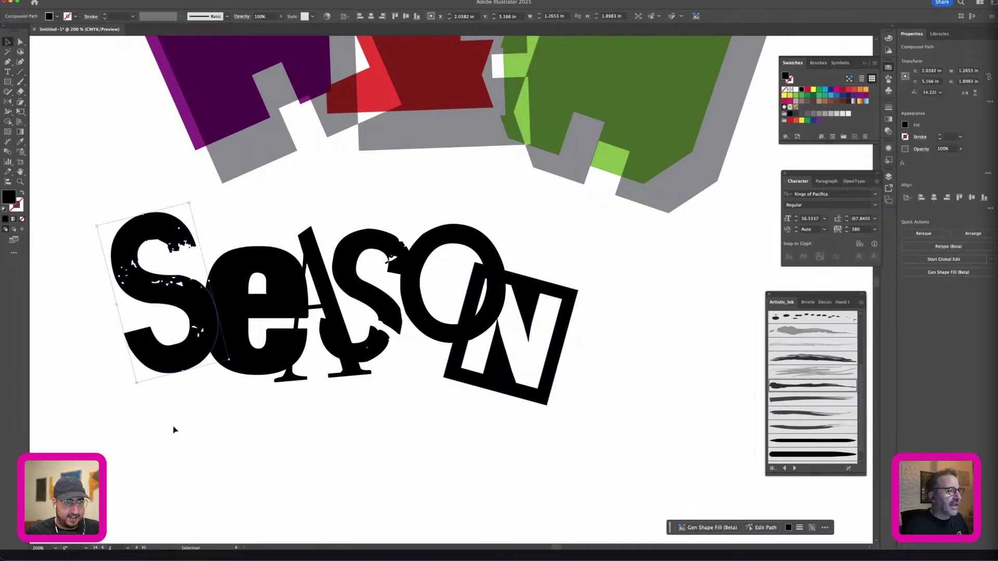
pyautogui.moveTo(127, 438); pyautogui.dragTo(555, 357)
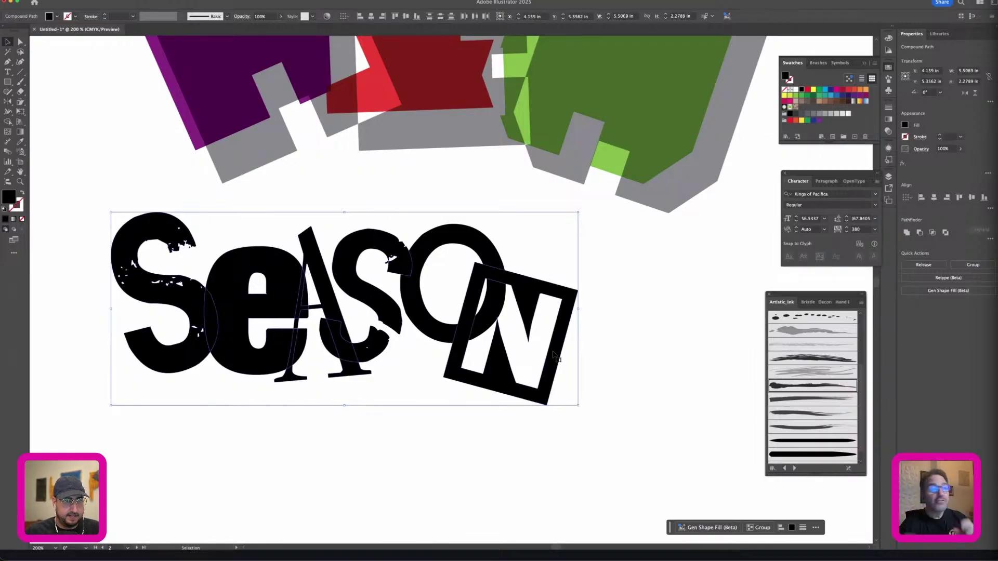
pyautogui.click(299, 411)
pyautogui.moveTo(559, 343); pyautogui.dragTo(657, 328)
pyautogui.click(457, 441)
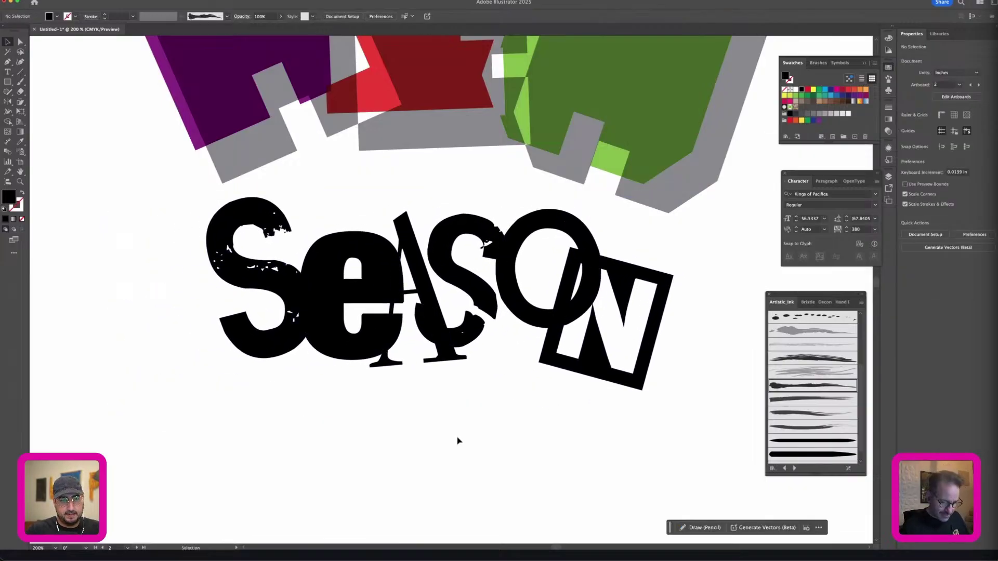
# Step: Scale the SEASON lettering down a little and tuck it up closer under the NEW lettering
pyautogui.press('super+minus')
pyautogui.press('super+minus')
pyautogui.moveTo(442, 417); pyautogui.dragTo(440, 458)
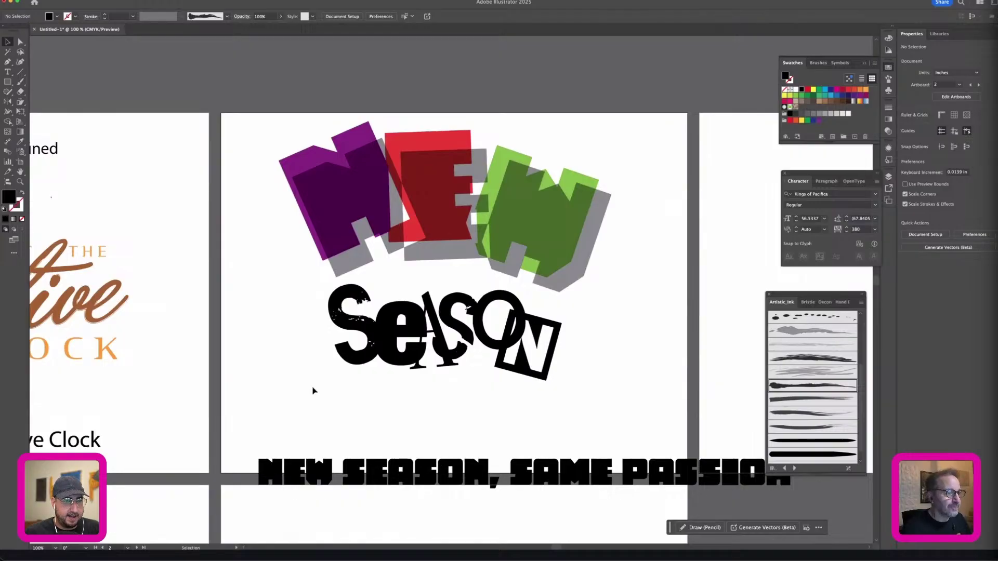
pyautogui.moveTo(313, 390); pyautogui.dragTo(527, 352)
pyautogui.click(489, 383)
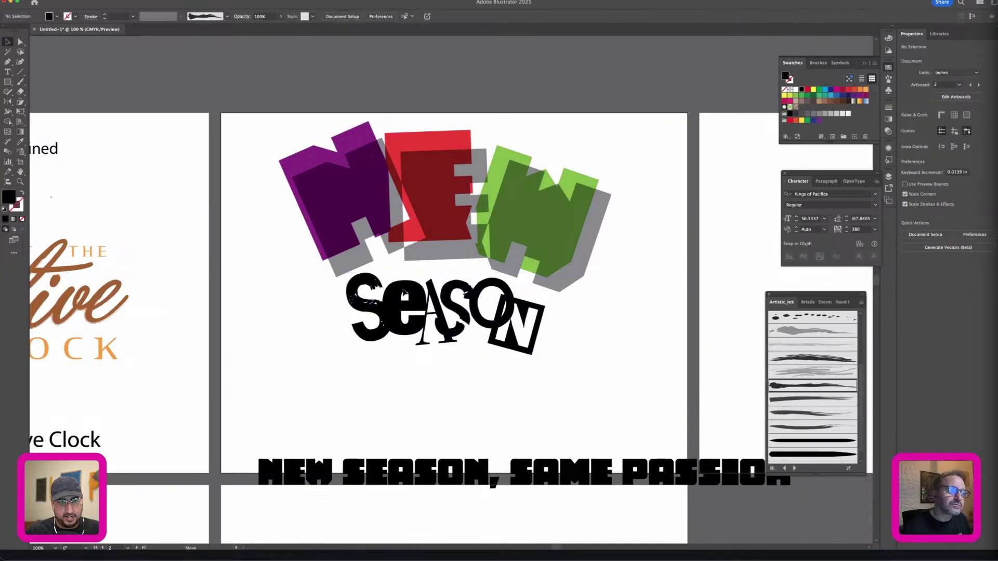
# Step: Stagger the middle letters of SEASON to follow the base of NEW and rotate the boxed N counterclockwise beside the O
pyautogui.moveTo(433, 284); pyautogui.dragTo(484, 291)
pyautogui.click(486, 293)
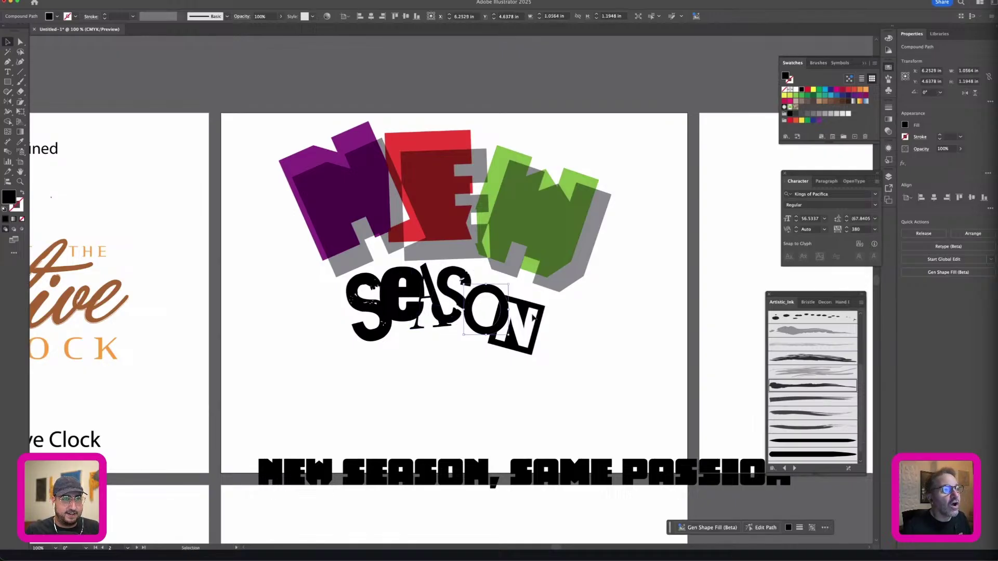
pyautogui.click(540, 319)
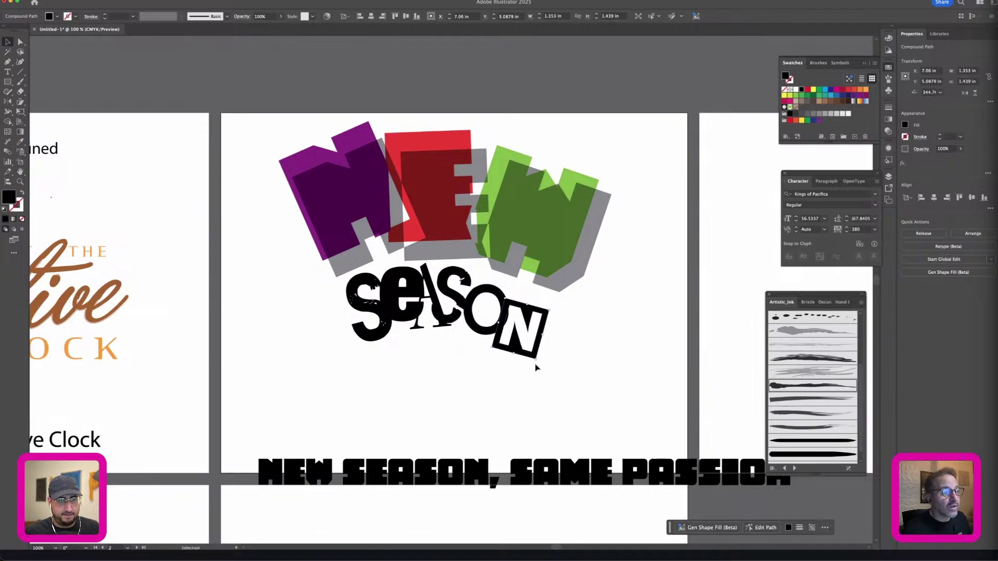
pyautogui.moveTo(538, 367); pyautogui.dragTo(534, 336)
pyautogui.click(584, 359)
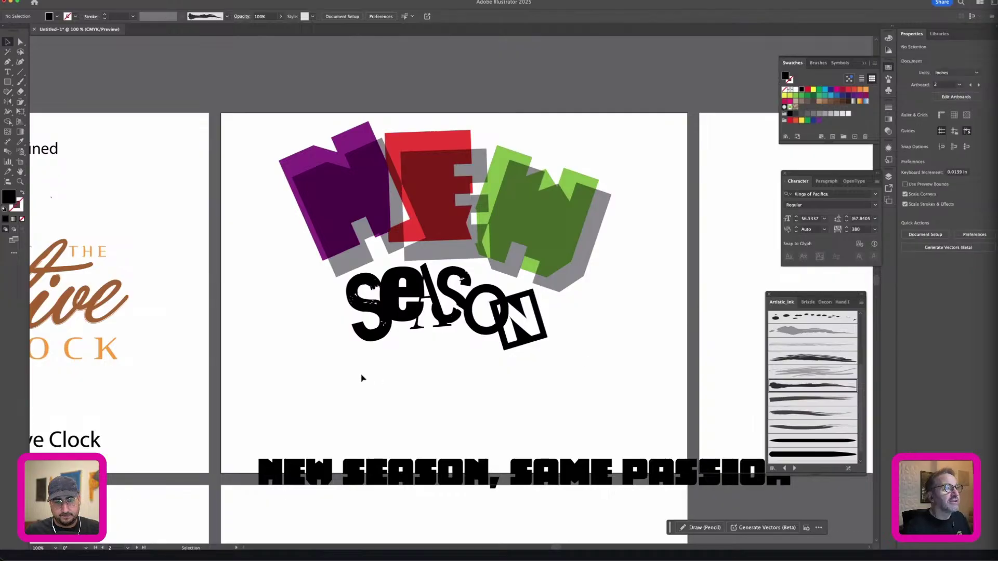
# Step: Scale the NEW lettering and its shadows down proportionally to about 7.23 in wide
pyautogui.click(557, 236)
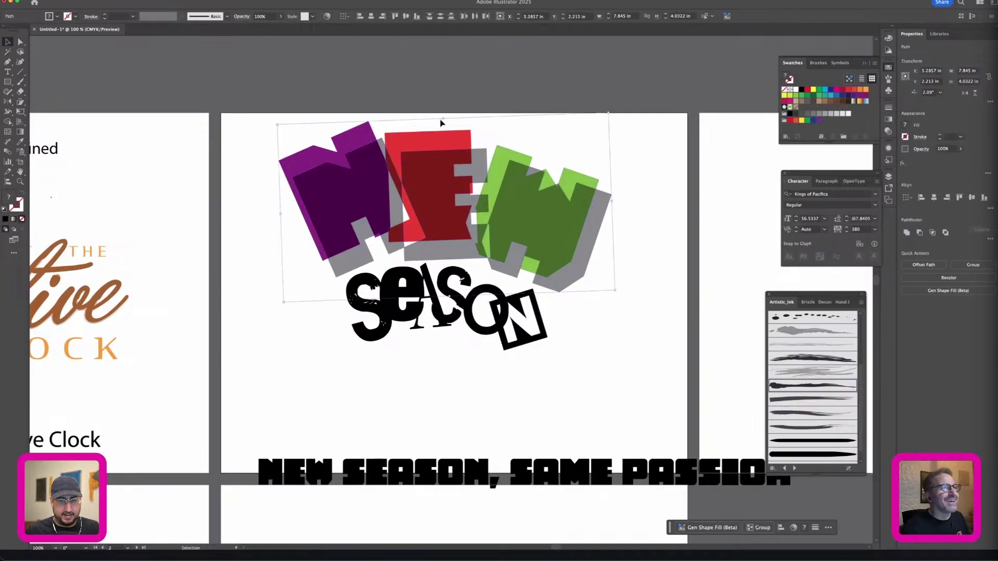
pyautogui.moveTo(443, 122); pyautogui.dragTo(437, 133)
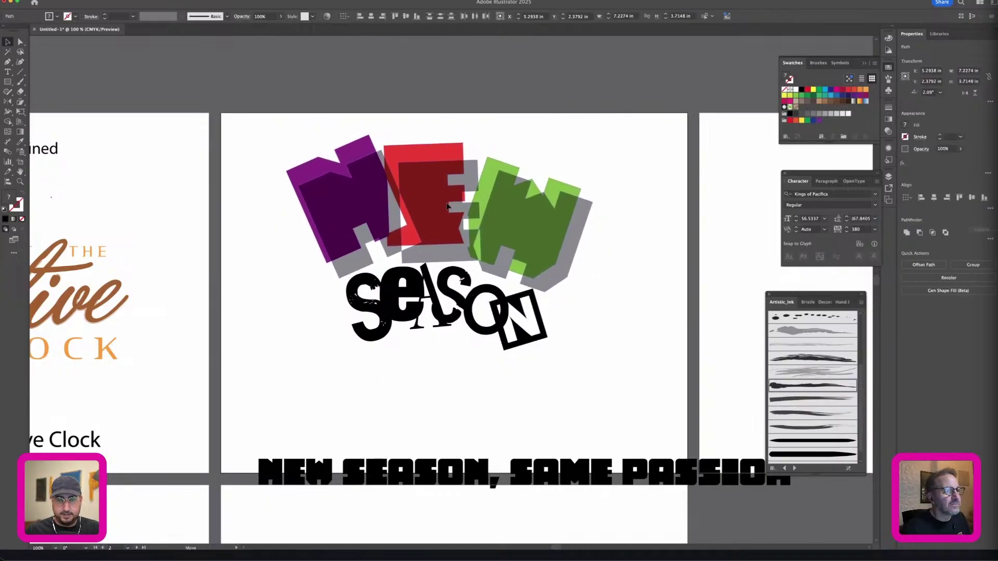
pyautogui.click(373, 413)
# Step: Fill the first S of SEASON with light blue
pyautogui.click(381, 333)
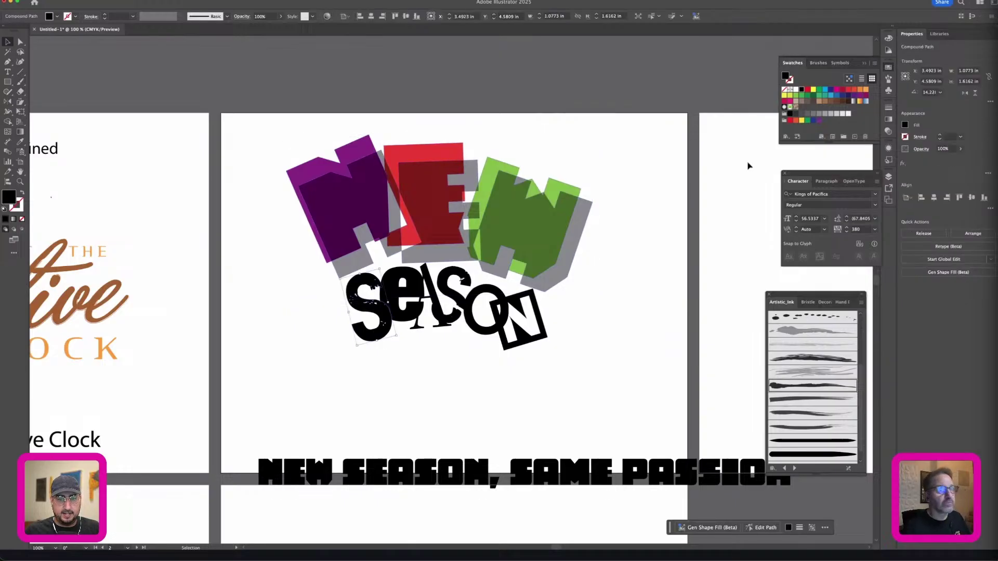
pyautogui.click(826, 93)
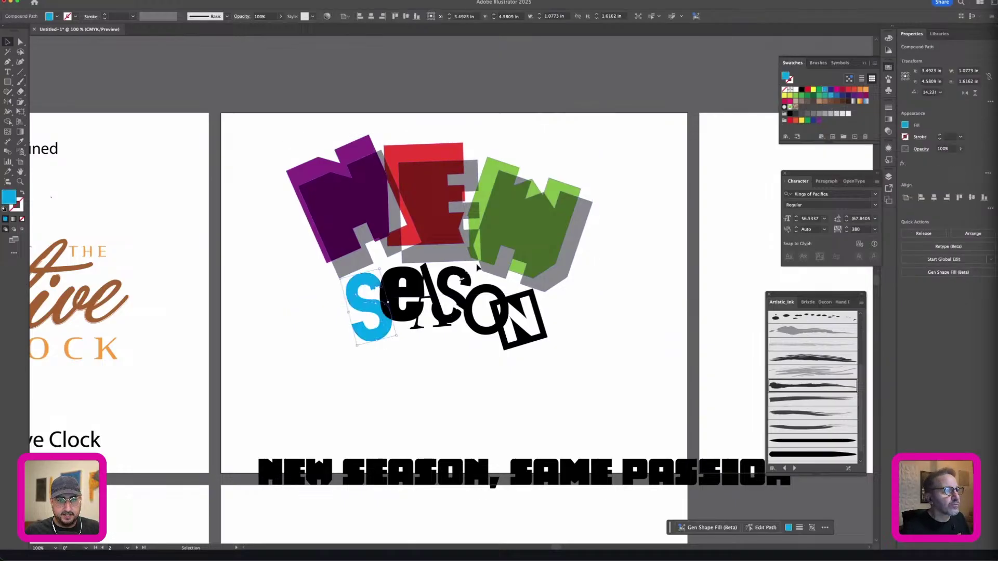
pyautogui.click(401, 280)
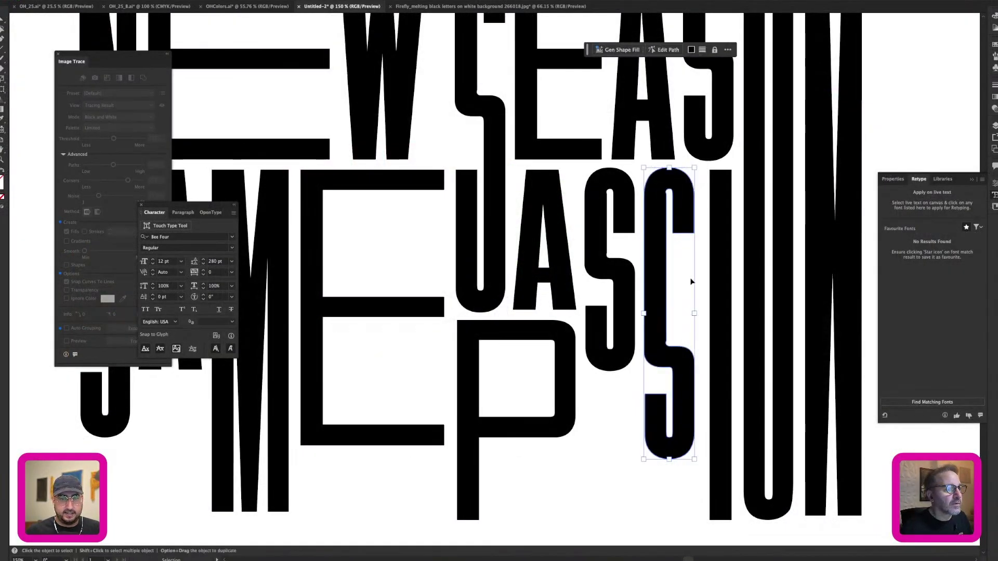
# Step: Extend the upper terminal of the second S in PASSION down to just above its middle curve
pyautogui.press('a')
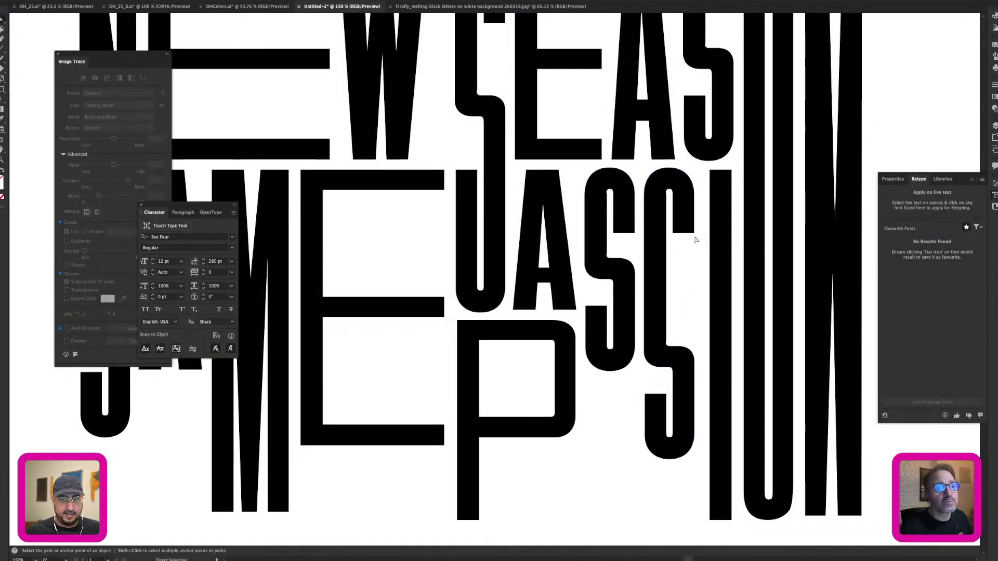
pyautogui.moveTo(696, 239); pyautogui.dragTo(703, 340)
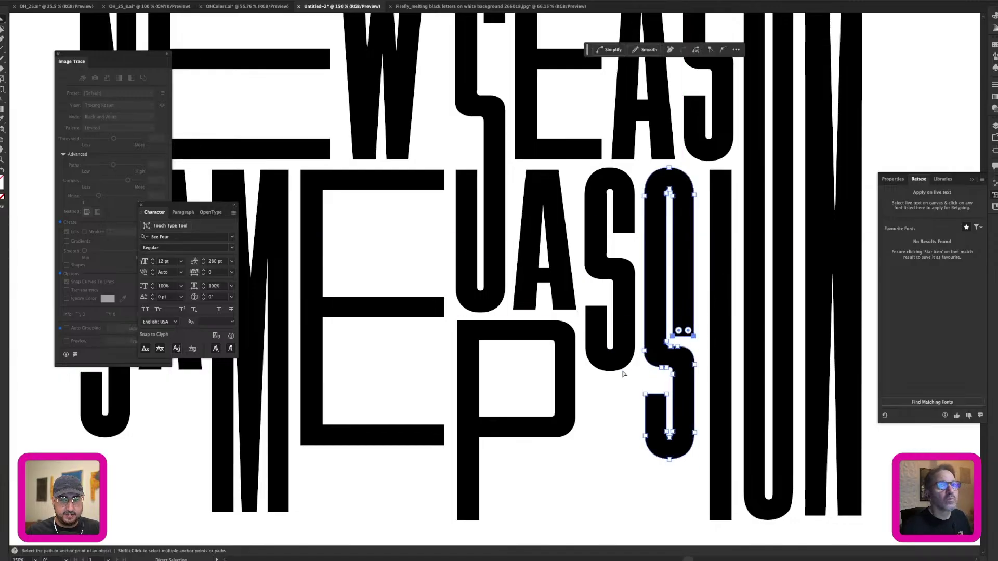
pyautogui.press('v')
pyautogui.press('super+minus')
pyautogui.press('super+minus')
pyautogui.click(539, 240)
pyautogui.moveTo(471, 249); pyautogui.dragTo(646, 255)
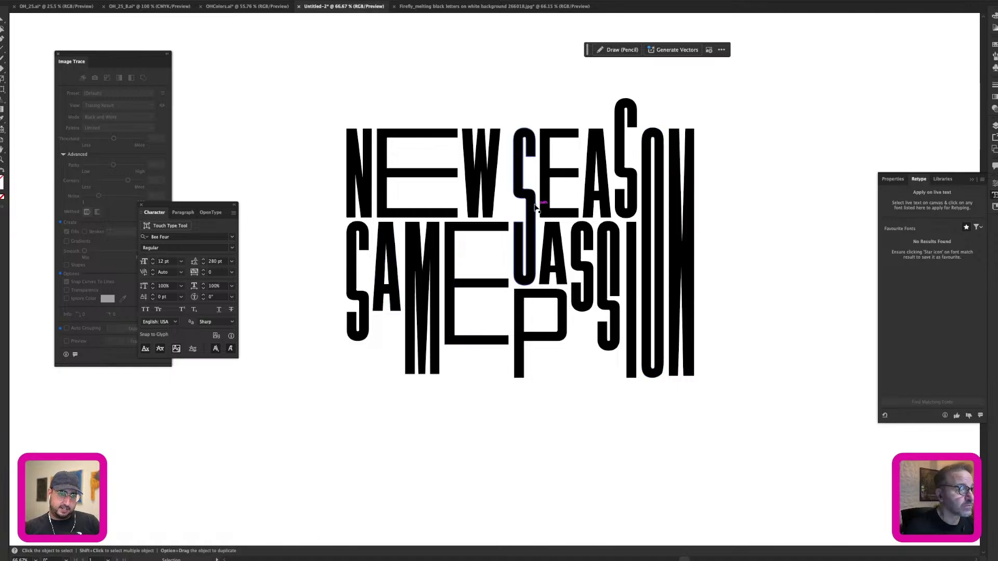
# Step: Lasso the lower hook of the first S in SEASON and raise it five large nudges to shorten the letter
pyautogui.press('z')
pyautogui.click(533, 246)
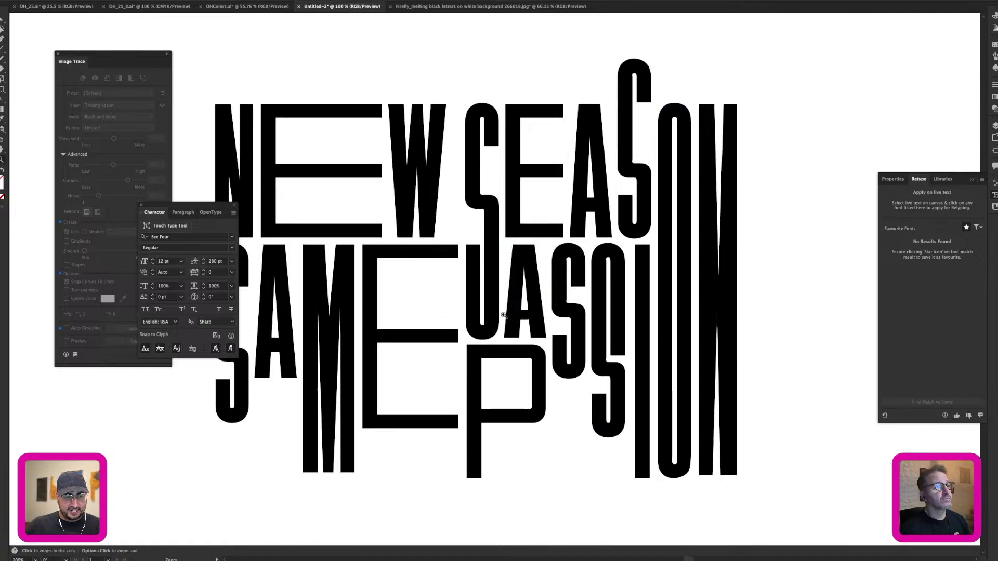
pyautogui.click(503, 315)
pyautogui.press('q')
pyautogui.moveTo(437, 165); pyautogui.dragTo(434, 253)
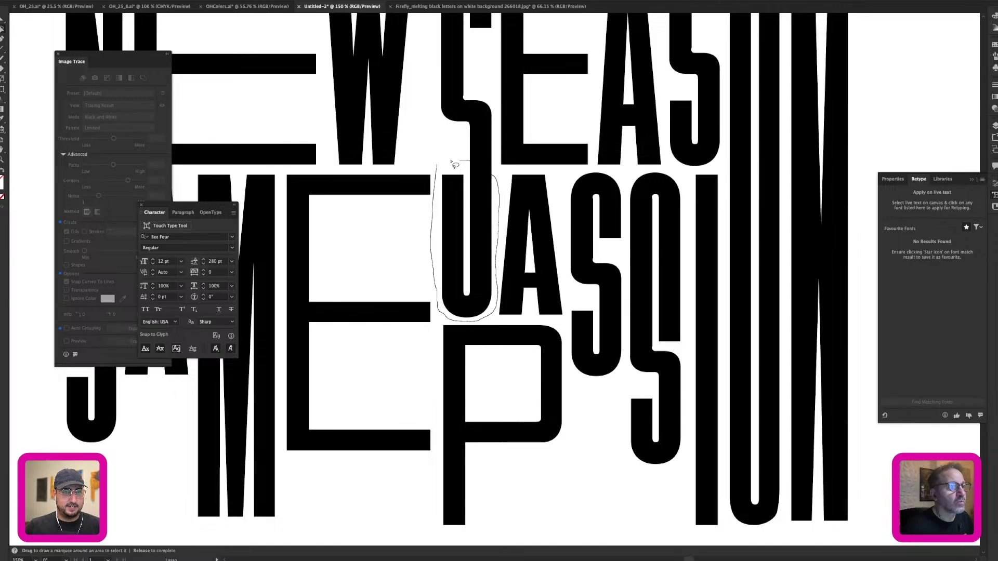
pyautogui.moveTo(452, 162); pyautogui.dragTo(452, 163)
pyautogui.hotkey('shift', 'Up')
pyautogui.hotkey('shift', 'Up')
pyautogui.hotkey('shift', 'Up')
pyautogui.hotkey('shift', 'Up')
pyautogui.hotkey('shift', 'Up')
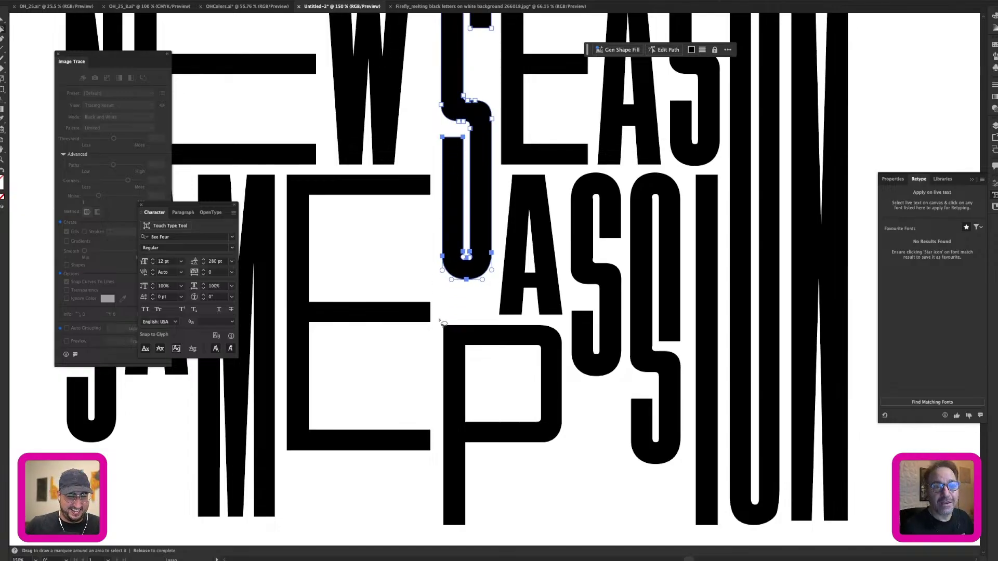
# Step: Lasso the upper points of the P in PASSION and lower them three large nudges to open space above it
pyautogui.moveTo(425, 310)
pyautogui.mouseDown()
pyautogui.moveTo(423, 327)
pyautogui.moveTo(439, 335)
pyautogui.moveTo(452, 319)
pyautogui.mouseUp()
pyautogui.moveTo(511, 383); pyautogui.dragTo(570, 378)
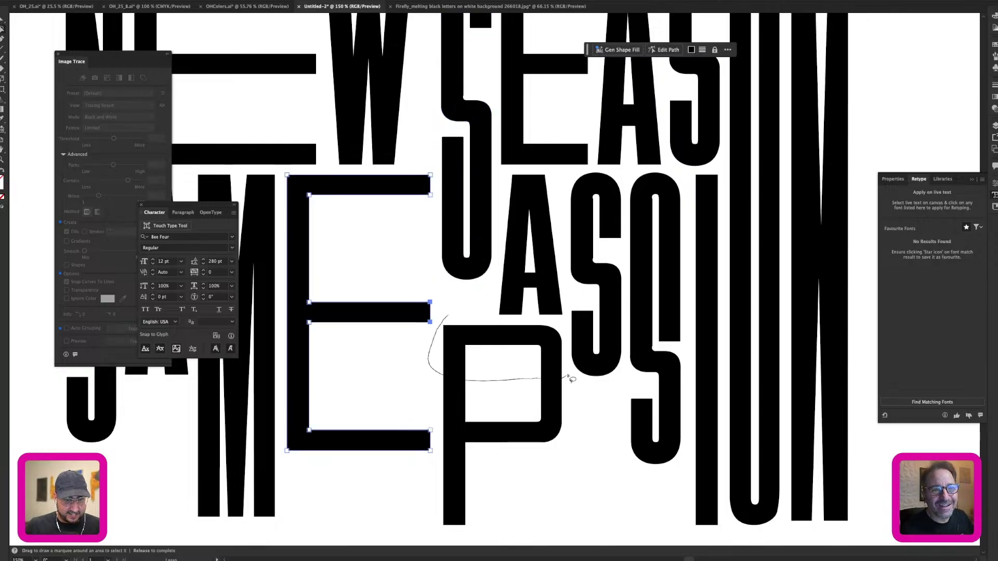
pyautogui.moveTo(569, 330); pyautogui.dragTo(565, 325)
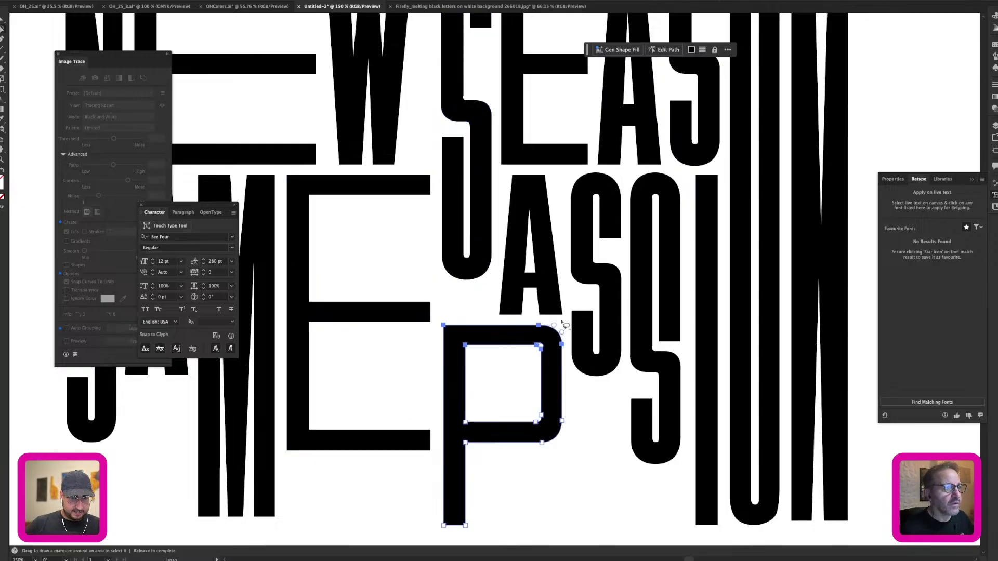
pyautogui.hotkey('shift', 'Down')
pyautogui.hotkey('shift', 'Down')
pyautogui.hotkey('shift', 'Down')
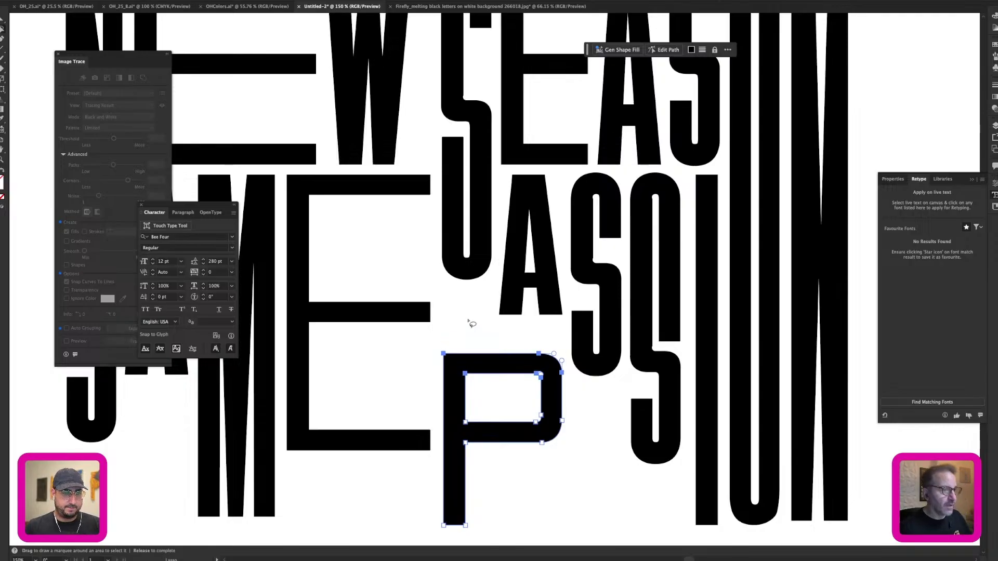
# Step: Lengthen the middle arm of the E in SAME to the right until it almost reaches the A of PASSION
pyautogui.moveTo(446, 303); pyautogui.dragTo(447, 304)
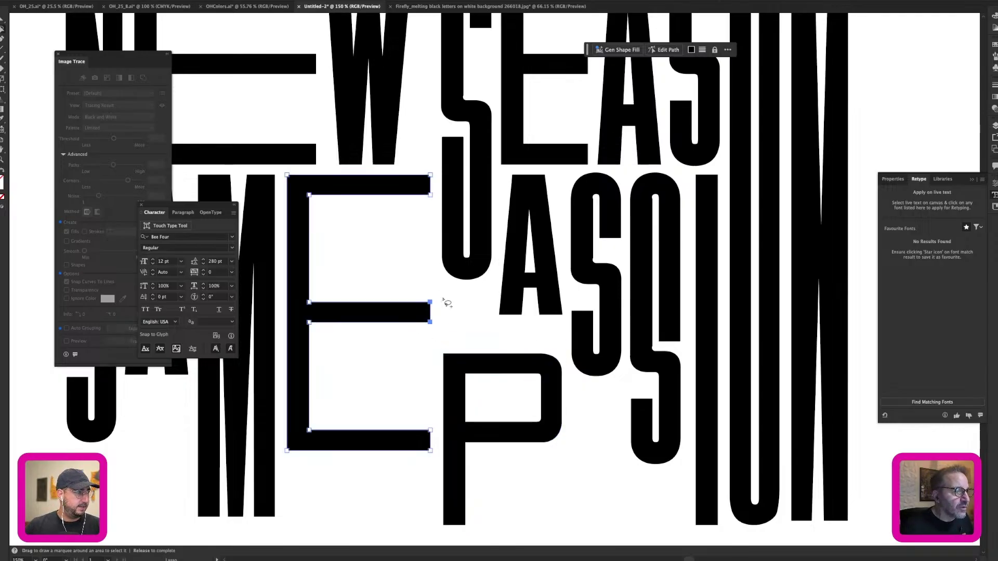
pyautogui.hotkey('shift', 'Right')
pyautogui.hotkey('shift', 'Right')
pyautogui.hotkey('shift', 'Right')
pyautogui.hotkey('shift', 'Right')
pyautogui.hotkey('shift', 'Right')
pyautogui.hotkey('shift', 'Right')
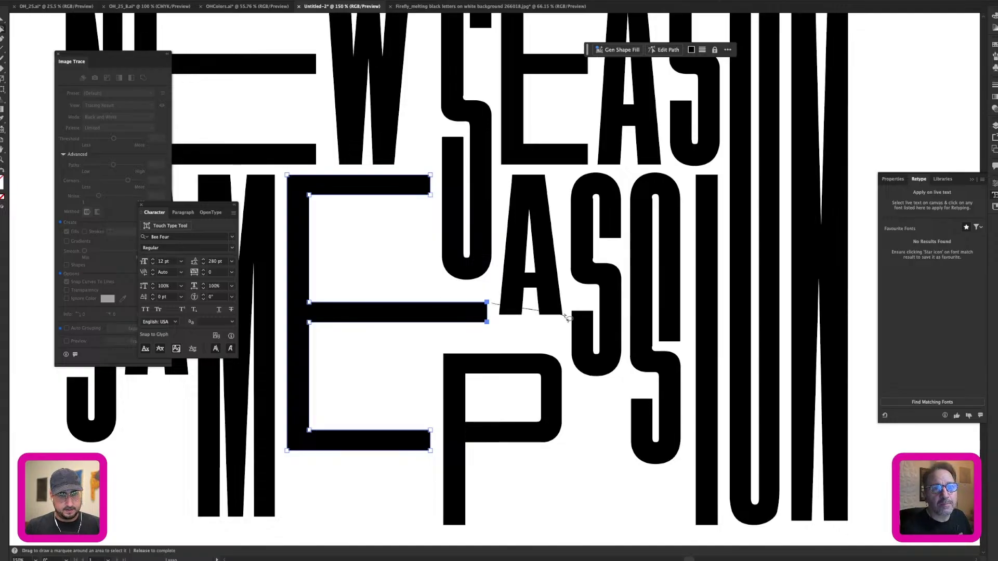
# Step: Lower the feet of the A in PASSION slightly so they line up with the middle arm of the E
pyautogui.moveTo(568, 318); pyautogui.dragTo(569, 310)
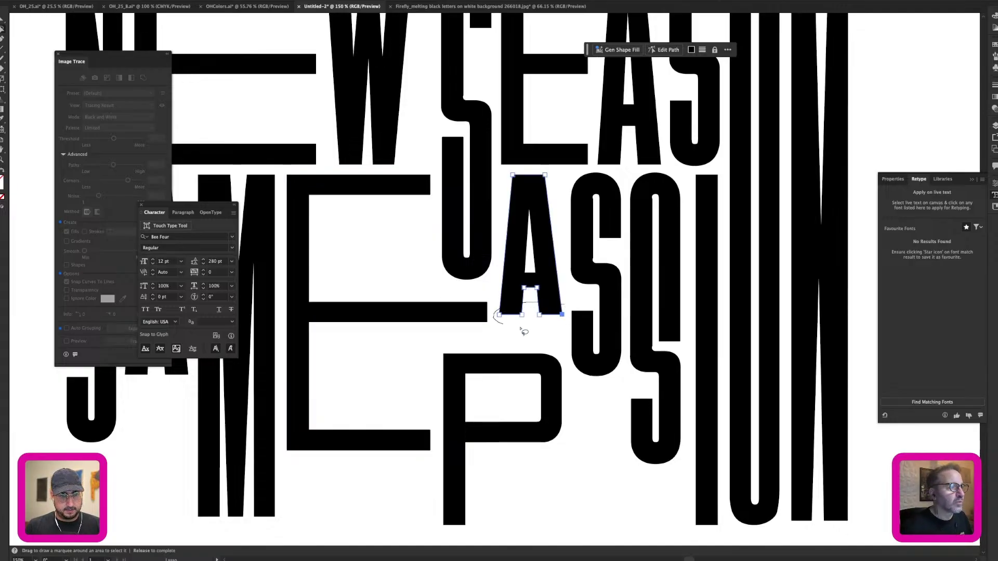
pyautogui.moveTo(524, 332); pyautogui.dragTo(574, 324)
pyautogui.press('Down')
pyautogui.press('Down')
pyautogui.press('Down')
pyautogui.press('Down')
pyautogui.press('Down')
pyautogui.press('Down')
pyautogui.press('Down')
pyautogui.press('Down')
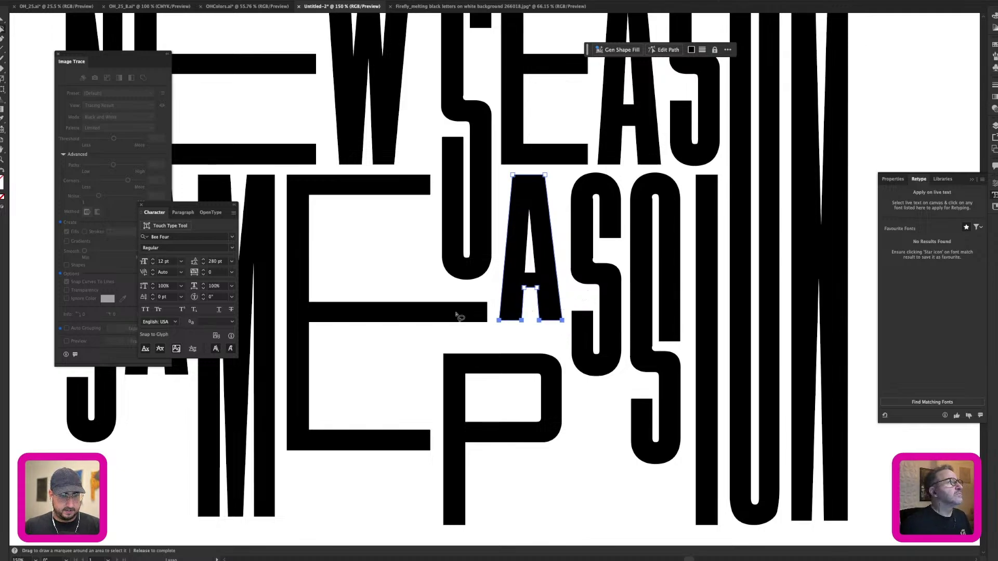
pyautogui.keyDown('super'); pyautogui.click(391, 261); pyautogui.keyUp('super')
pyautogui.press('z')
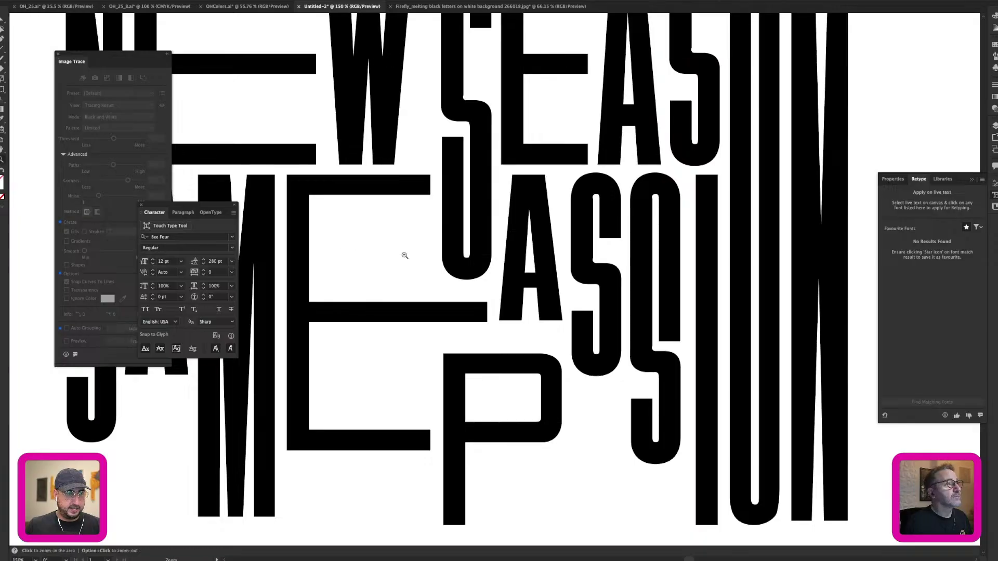
# Step: Narrow the E of SAME by moving its vertical stem to the right, leaving the ends of its arms in place
pyautogui.keyDown('alt'); pyautogui.click(404, 255); pyautogui.keyUp('alt')
pyautogui.click(425, 252)
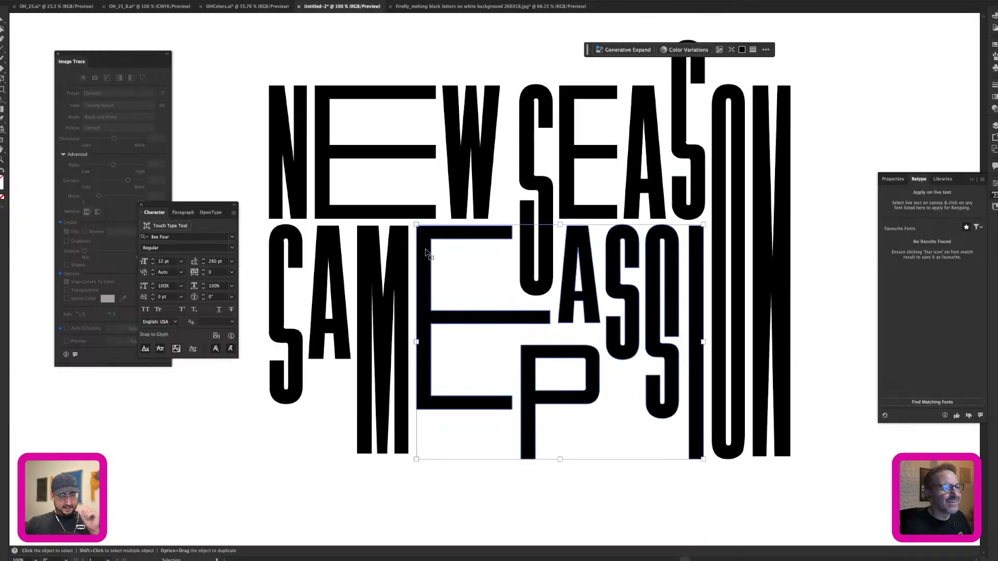
pyautogui.doubleClick(426, 252)
pyautogui.press('a')
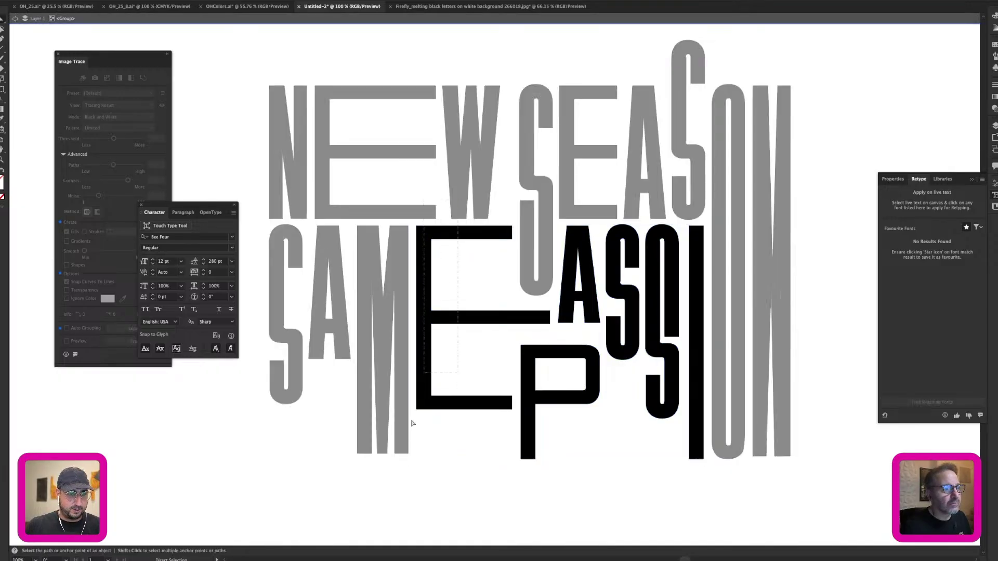
pyautogui.click(415, 401)
pyautogui.moveTo(414, 400); pyautogui.dragTo(450, 409)
pyautogui.press('v')
pyautogui.doubleClick(421, 303)
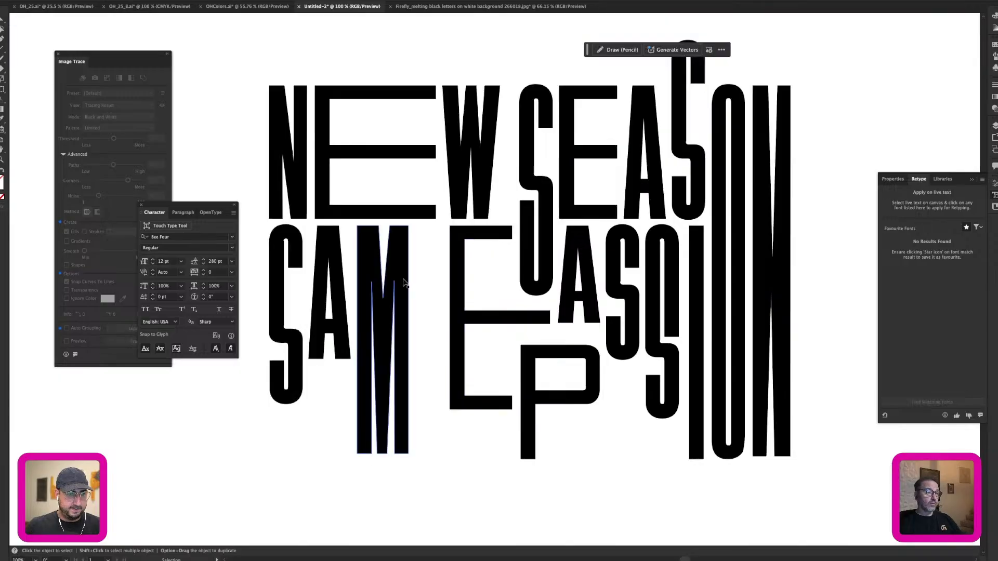
# Step: Widen the M of SAME to the right until it fills the gap beside the narrowed E
pyautogui.click(405, 286)
pyautogui.moveTo(409, 340); pyautogui.dragTo(442, 341)
pyautogui.click(629, 442)
# Step: Lower the upper hook of the second S in SEASON so its top lines up with the neighboring letters
pyautogui.press('z')
pyautogui.moveTo(508, 250); pyautogui.dragTo(504, 250)
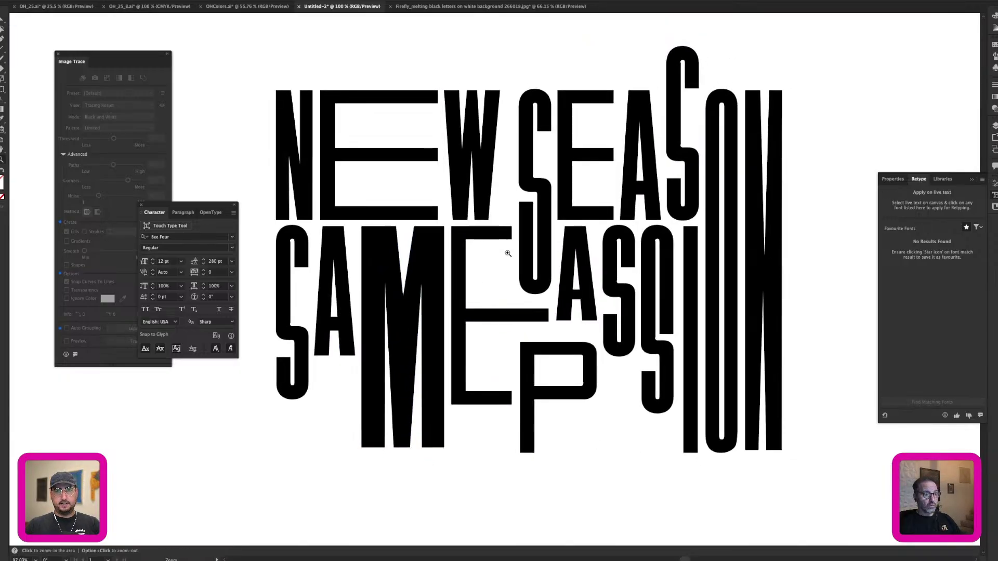
pyautogui.click(630, 160)
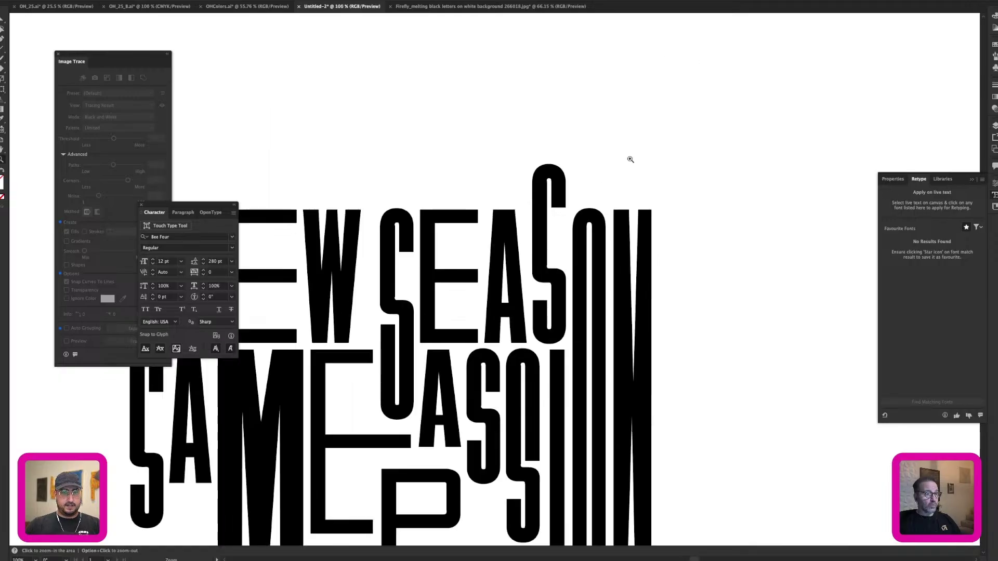
pyautogui.press('a')
pyautogui.click(541, 167)
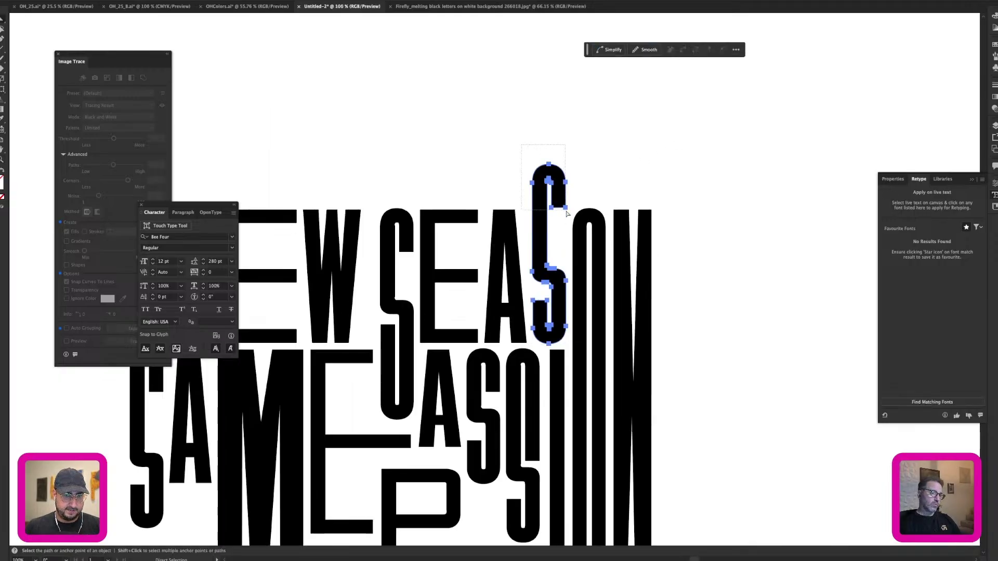
pyautogui.click(566, 207)
pyautogui.moveTo(566, 207); pyautogui.dragTo(562, 256)
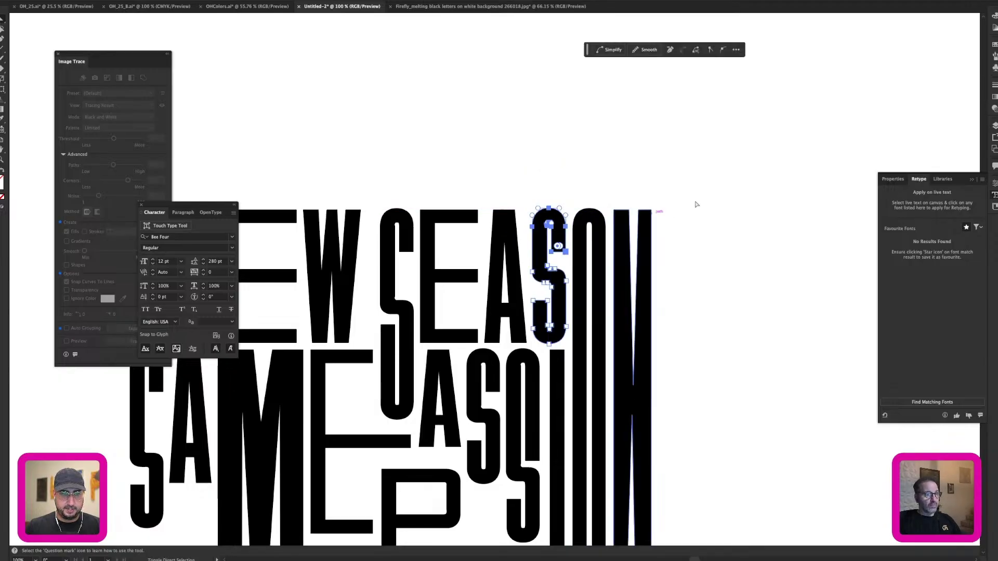
pyautogui.click(697, 205)
# Step: Stretch the A and the S of SAME downward to the baseline of the M
pyautogui.press('z')
pyautogui.keyDown('alt'); pyautogui.click(461, 280); pyautogui.keyUp('alt')
pyautogui.keyDown('alt'); pyautogui.click(455, 280); pyautogui.keyUp('alt')
pyautogui.moveTo(494, 356); pyautogui.dragTo(484, 256)
pyautogui.click(484, 273)
pyautogui.click(470, 259)
pyautogui.click(426, 214)
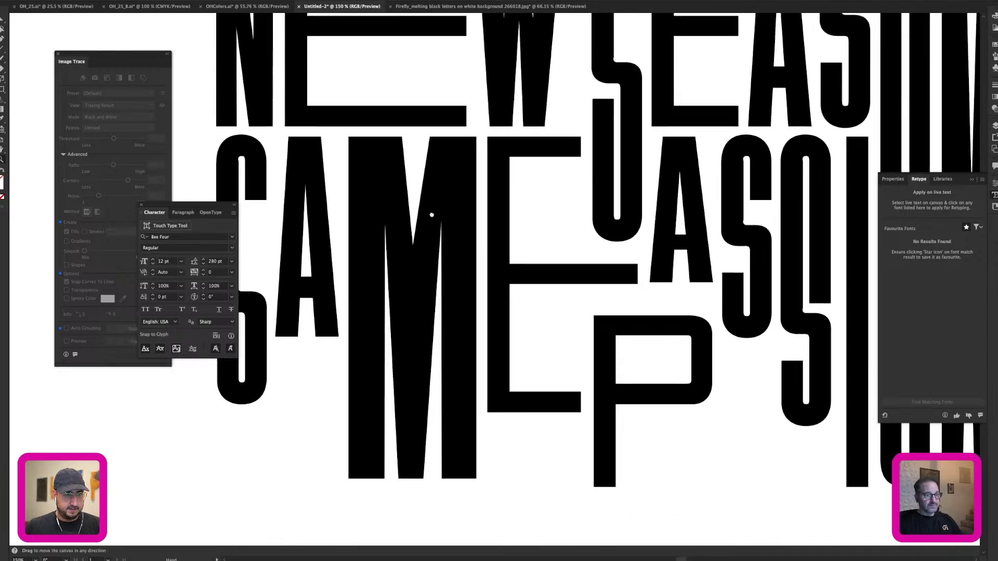
pyautogui.press('v')
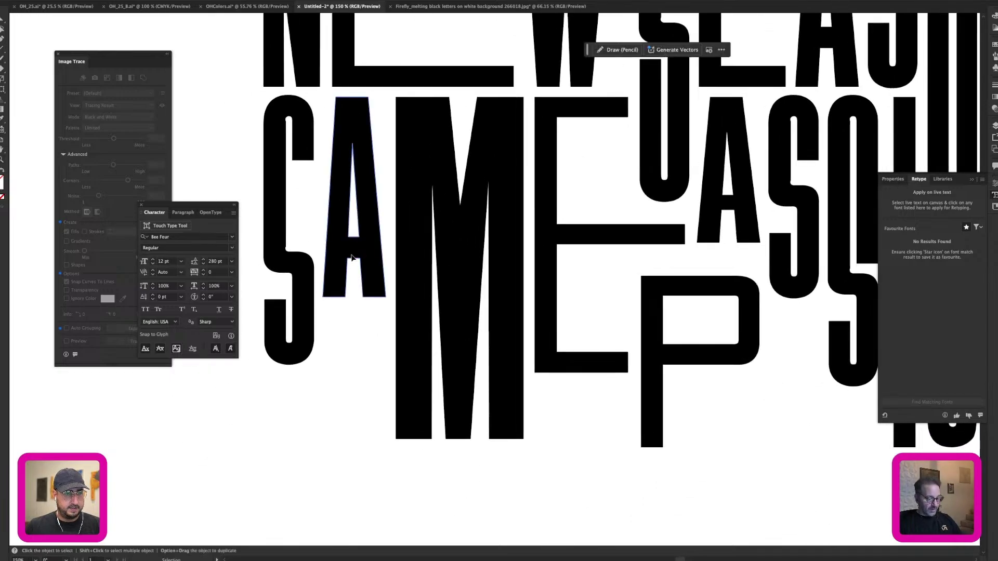
pyautogui.click(345, 274)
pyautogui.moveTo(357, 297); pyautogui.dragTo(381, 440)
pyautogui.click(296, 290)
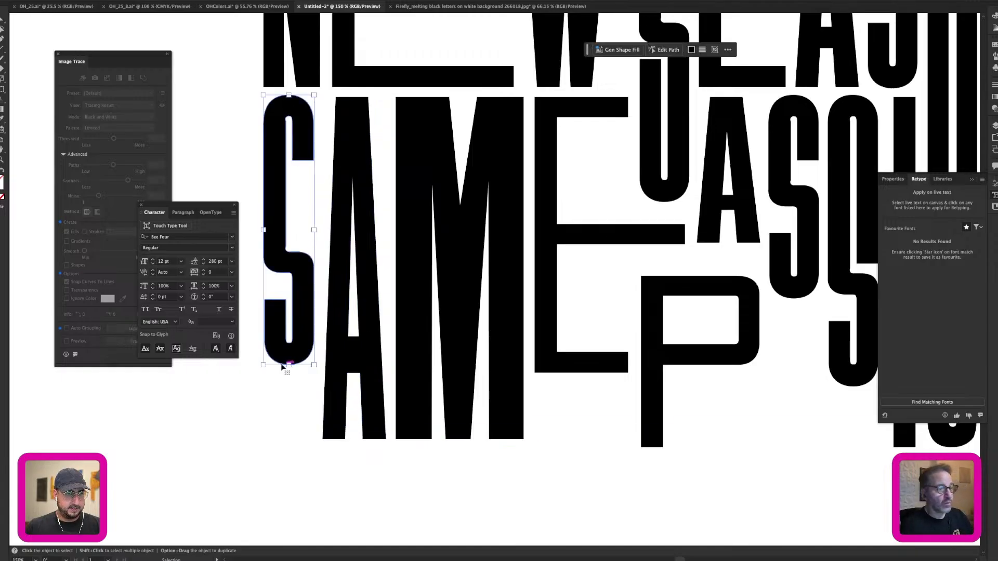
pyautogui.moveTo(289, 365); pyautogui.dragTo(293, 439)
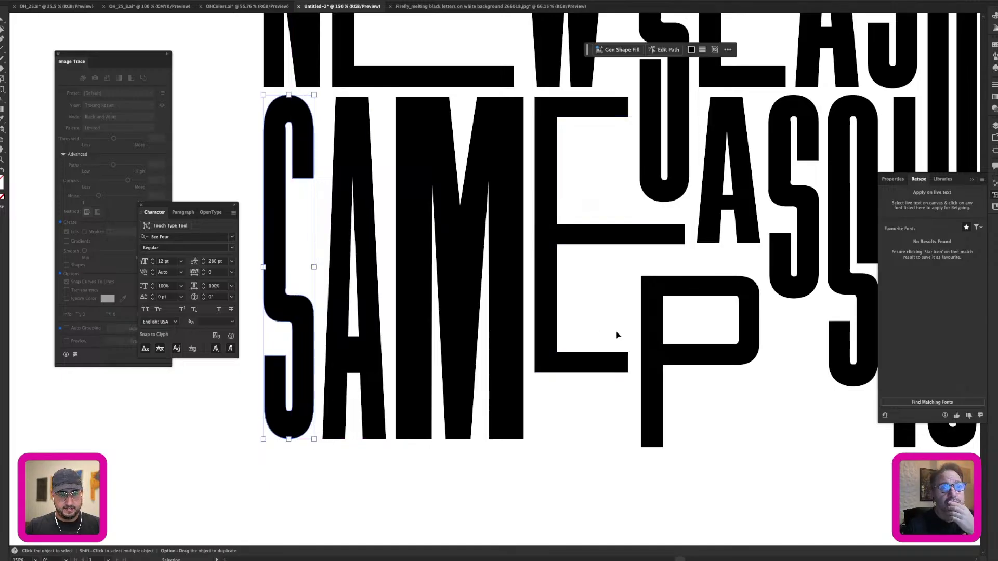
# Step: Lower the bottom arm of the E in SAME to the baseline of the M
pyautogui.press('a')
pyautogui.moveTo(632, 337); pyautogui.dragTo(529, 441)
pyautogui.click(638, 470)
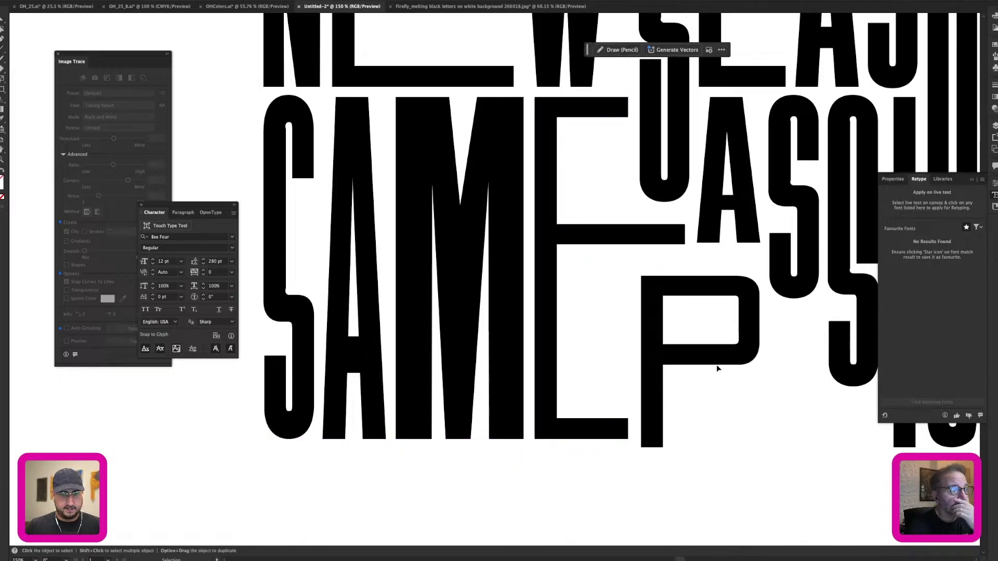
# Step: Raise the whole P of PASSION by one large nudge so its foot sits on the baseline of SAME
pyautogui.click(754, 340)
pyautogui.hotkey('shift', 'Up')
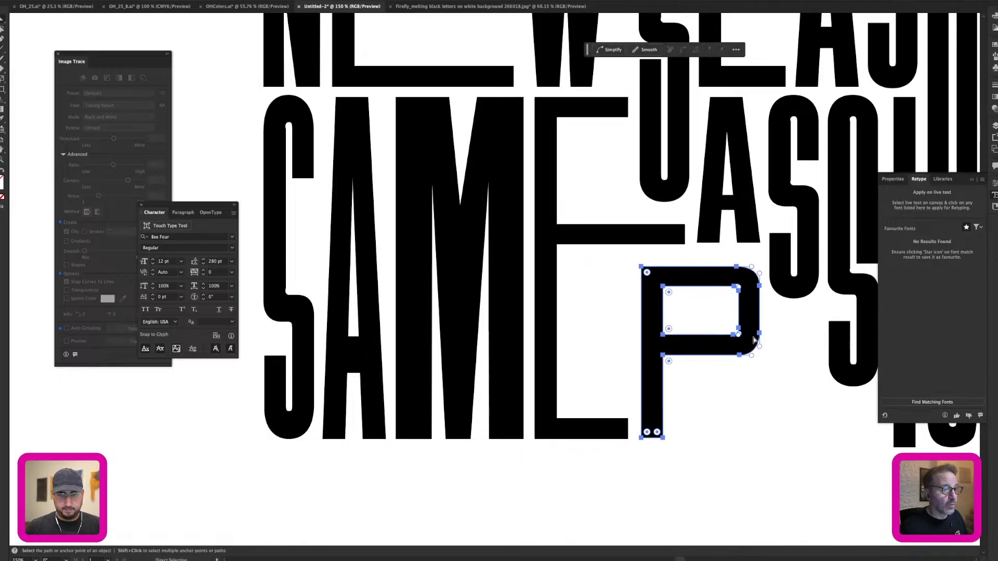
pyautogui.press('v')
pyautogui.click(790, 380)
# Step: Lengthen the first S of PASSION down to the baseline, then raise its lower hook three large nudges
pyautogui.moveTo(753, 363); pyautogui.dragTo(415, 394)
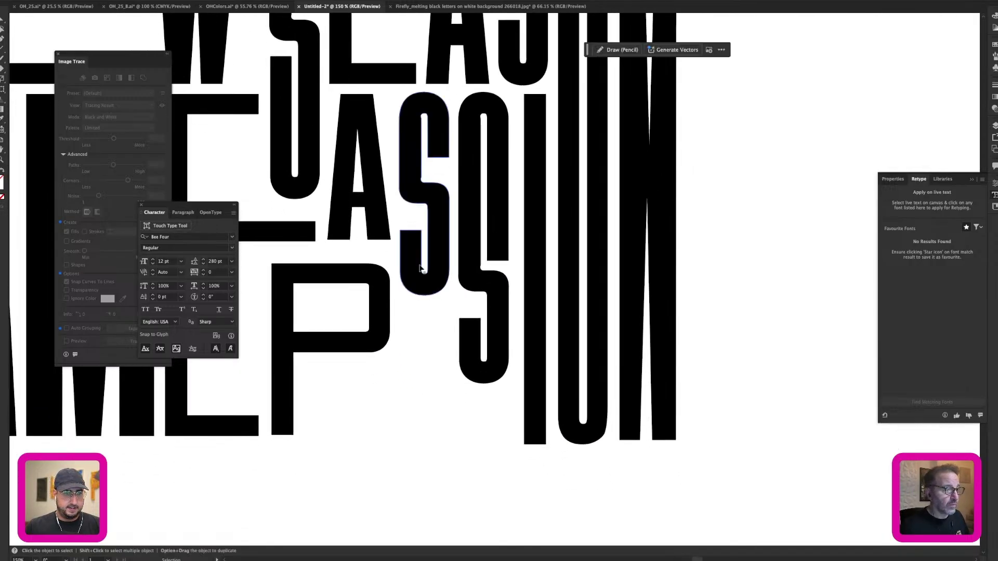
pyautogui.press('a')
pyautogui.moveTo(421, 262); pyautogui.dragTo(431, 439)
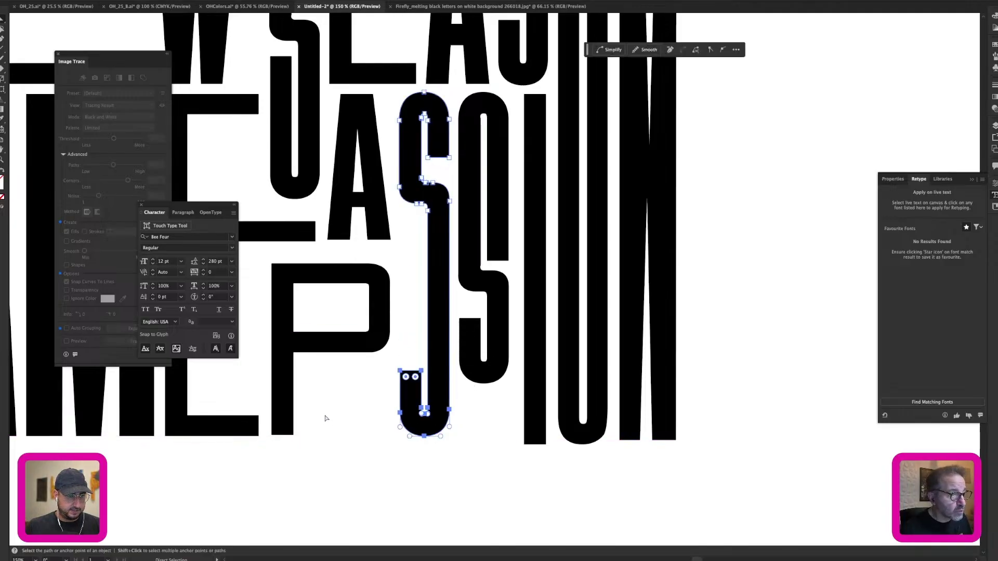
pyautogui.hotkey('shift', 'Up')
pyautogui.hotkey('shift', 'Up')
pyautogui.hotkey('shift', 'Up')
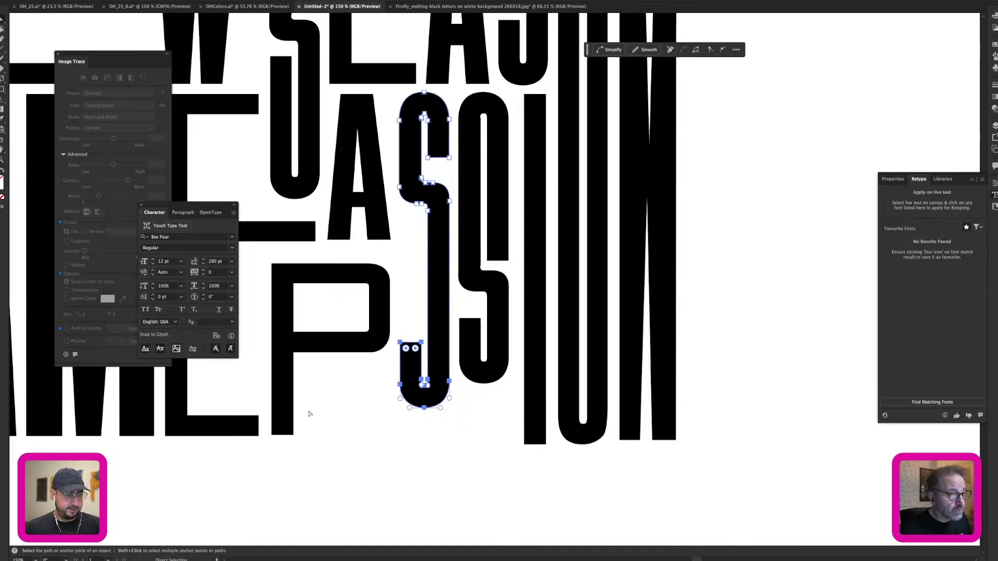
# Step: Shorten the stem of the P in PASSION by raising its foot three large nudges
pyautogui.moveTo(262, 462); pyautogui.dragTo(261, 462)
pyautogui.hotkey('shift', 'Up')
pyautogui.hotkey('shift', 'Up')
pyautogui.hotkey('shift', 'Up')
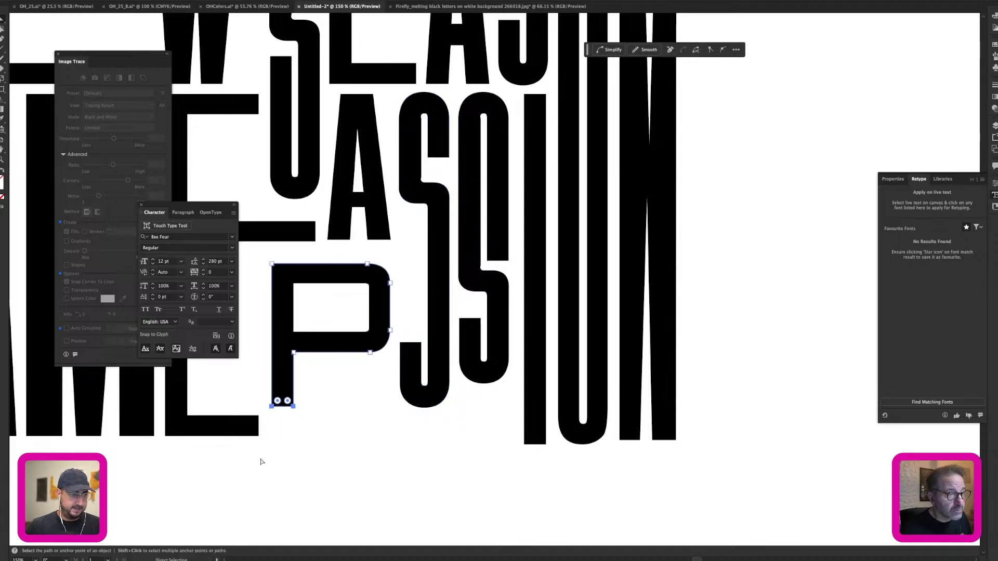
# Step: Lengthen the bottom arm of the E in SAME to the right, under P and both S letters, until it almost reaches the I
pyautogui.moveTo(255, 416); pyautogui.dragTo(252, 414)
pyautogui.hotkey('shift', 'Right')
pyautogui.hotkey('shift', 'Right')
pyautogui.hotkey('shift', 'Right')
pyautogui.hotkey('shift', 'Right')
pyautogui.hotkey('shift', 'Right')
pyautogui.hotkey('shift', 'Right')
pyautogui.hotkey('shift', 'Right')
pyautogui.hotkey('shift', 'Right')
pyautogui.hotkey('shift', 'Right')
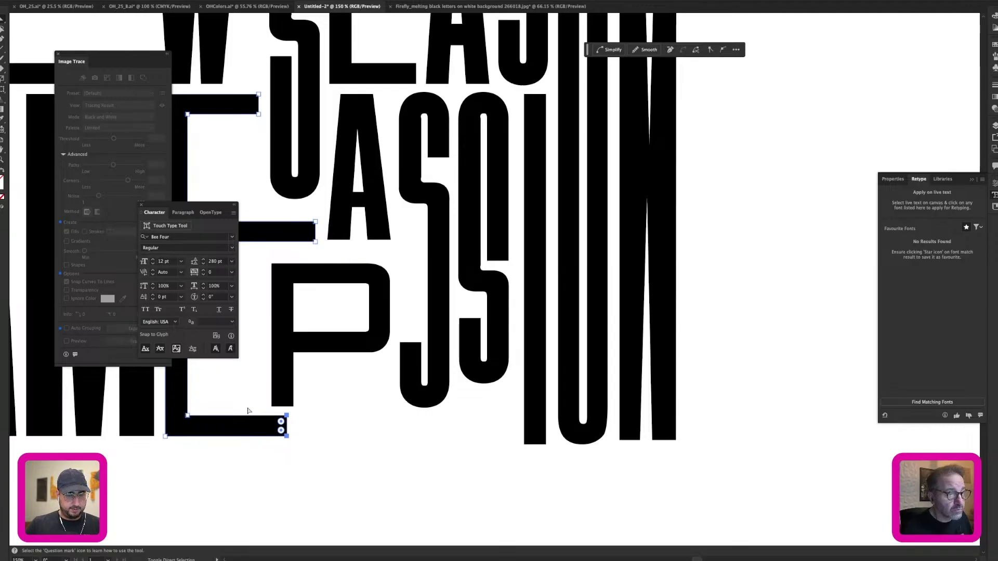
pyautogui.hotkey('shift', 'Right')
pyautogui.hotkey('shift', 'Right')
pyautogui.hotkey('shift', 'Right')
pyautogui.hotkey('shift', 'Right')
pyautogui.hotkey('shift', 'Right')
pyautogui.hotkey('shift', 'Right')
pyautogui.hotkey('shift', 'Right')
pyautogui.hotkey('shift', 'Right')
pyautogui.hotkey('shift', 'Right')
pyautogui.hotkey('shift', 'Right')
pyautogui.hotkey('shift', 'Right')
pyautogui.hotkey('shift', 'Right')
pyautogui.hotkey('shift', 'Right')
pyautogui.hotkey('shift', 'Right')
pyautogui.hotkey('shift', 'Right')
pyautogui.hotkey('shift', 'Right')
pyautogui.hotkey('shift', 'Right')
pyautogui.hotkey('shift', 'Right')
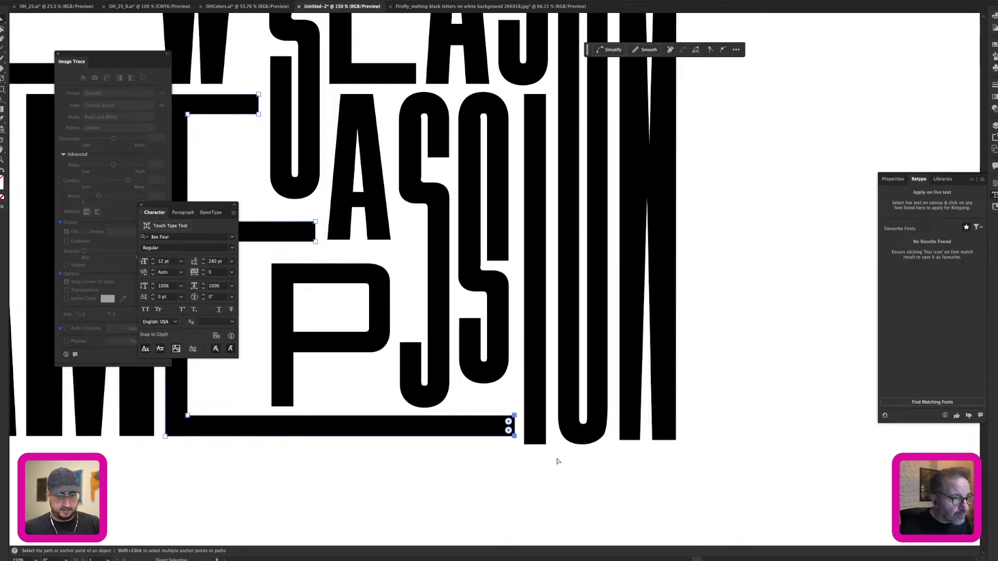
# Step: Raise the foot of the I in PASSION one large nudge to line up with the bottom arm of the E
pyautogui.moveTo(515, 455); pyautogui.dragTo(553, 442)
pyautogui.hotkey('shift', 'Up')
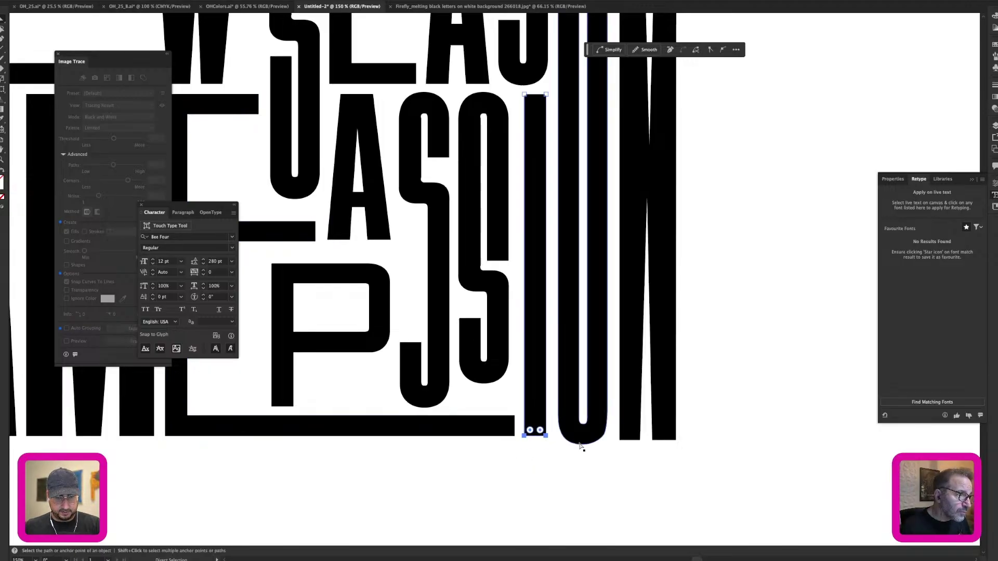
pyautogui.click(728, 383)
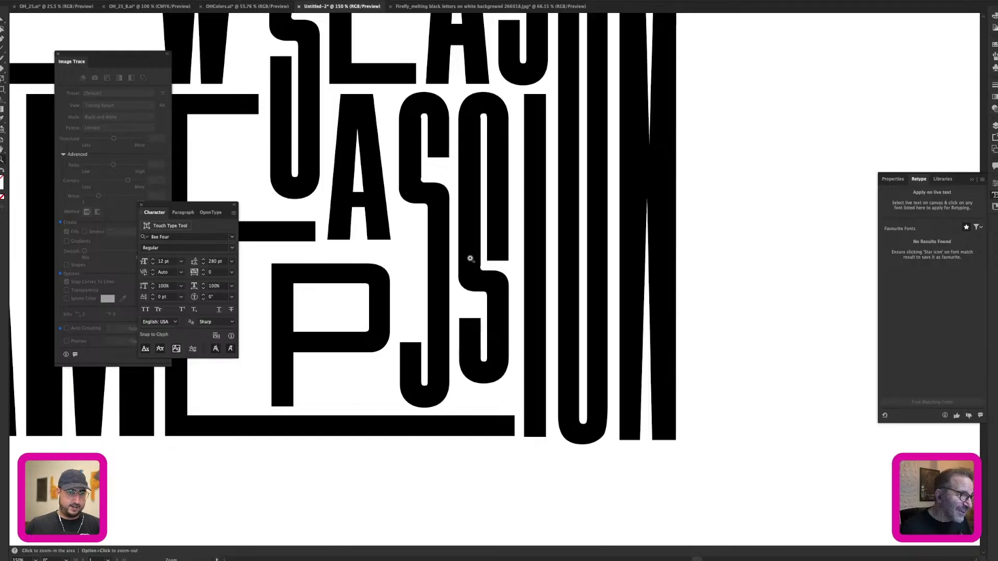
# Step: Lower the bottom hook of the second S in PASSION two large and three small nudges toward the first S's base
pyautogui.moveTo(496, 370); pyautogui.dragTo(516, 400)
pyautogui.hotkey('shift', 'Down')
pyautogui.hotkey('shift', 'Down')
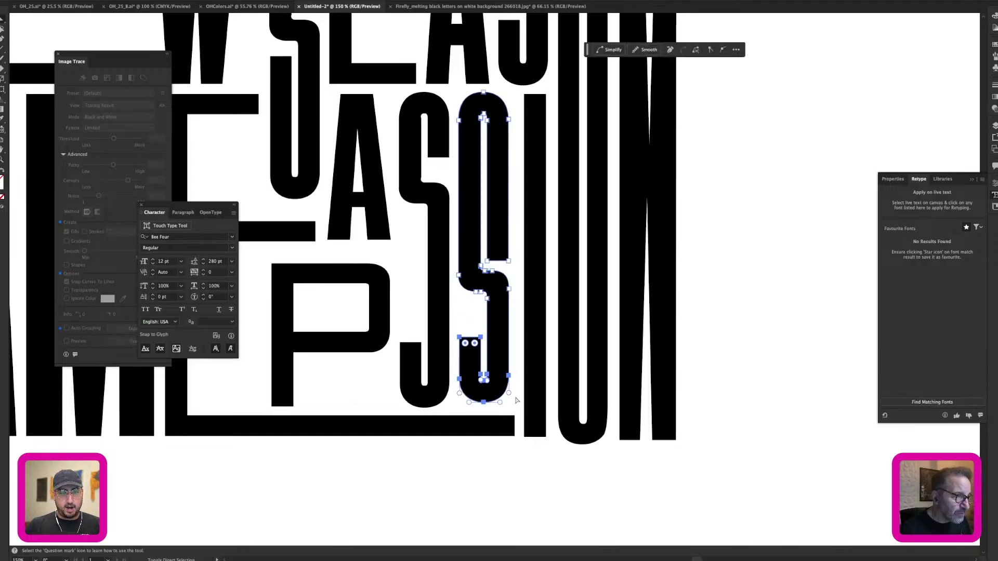
pyautogui.press('Down')
pyautogui.press('Down')
pyautogui.press('Down')
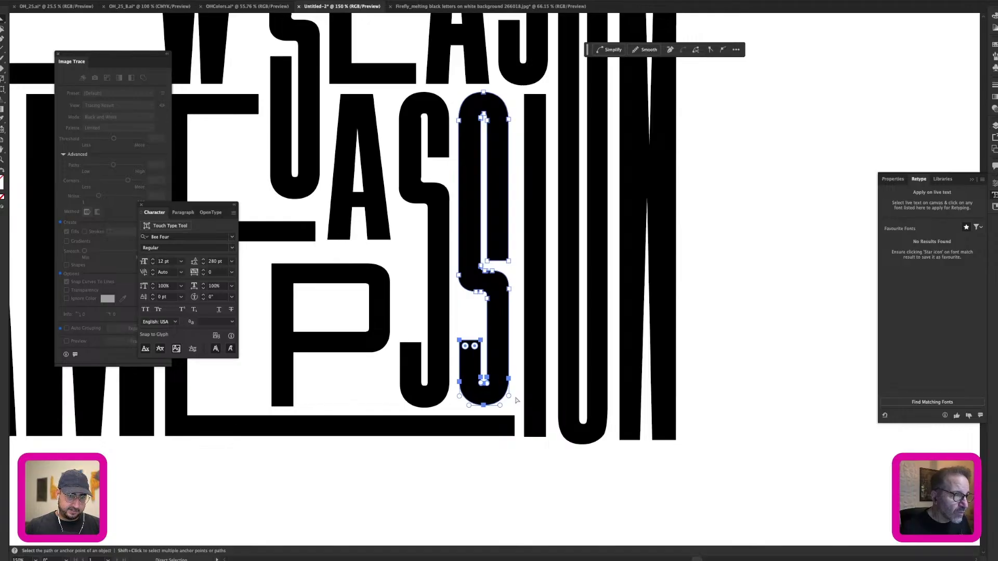
pyautogui.click(517, 400)
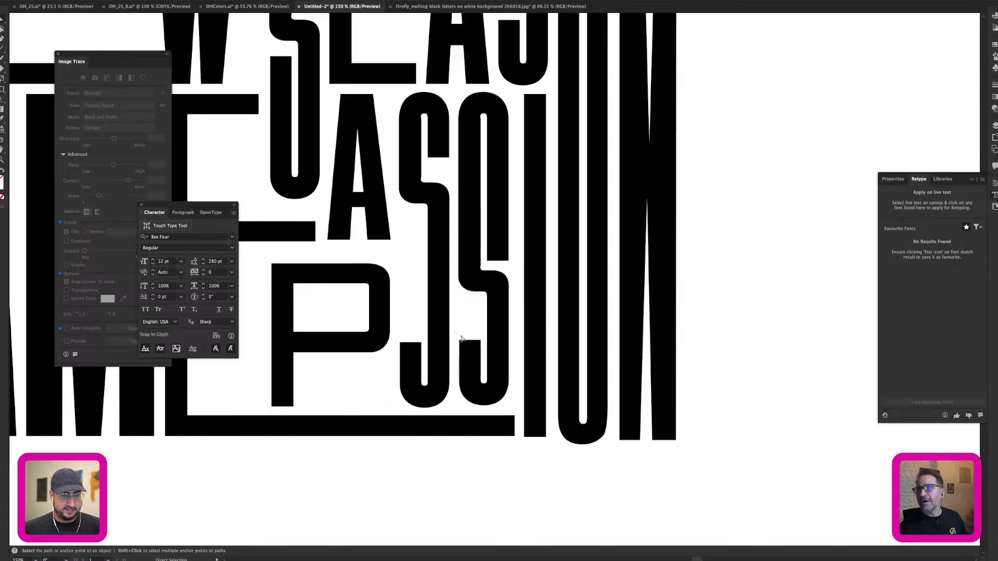
# Step: Lengthen the lower hook end of the second S in PASSION upward by four large nudges
pyautogui.moveTo(486, 354); pyautogui.dragTo(484, 355)
pyautogui.hotkey('shift', 'Up')
pyautogui.hotkey('shift', 'Up')
pyautogui.hotkey('shift', 'Up')
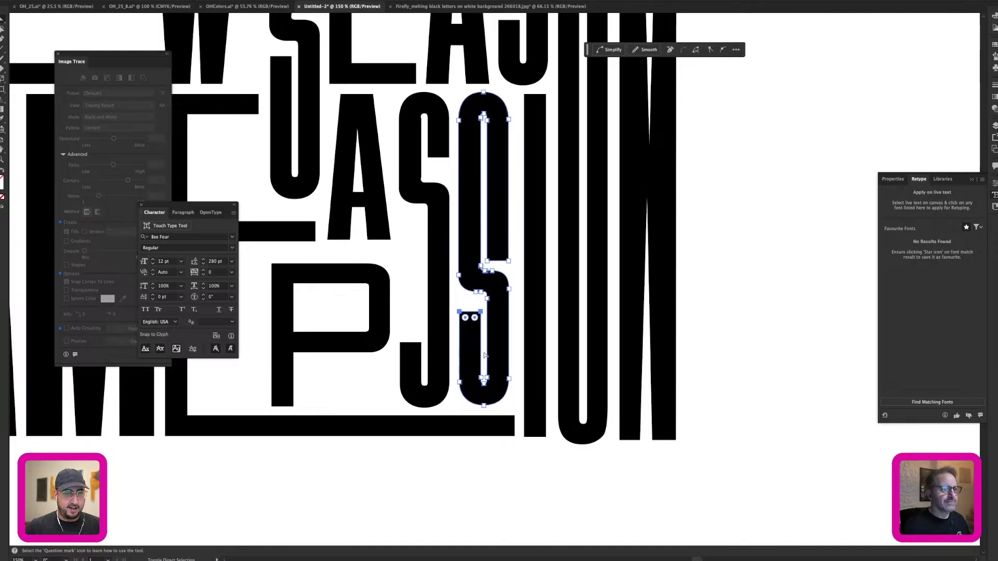
pyautogui.hotkey('shift', 'Up')
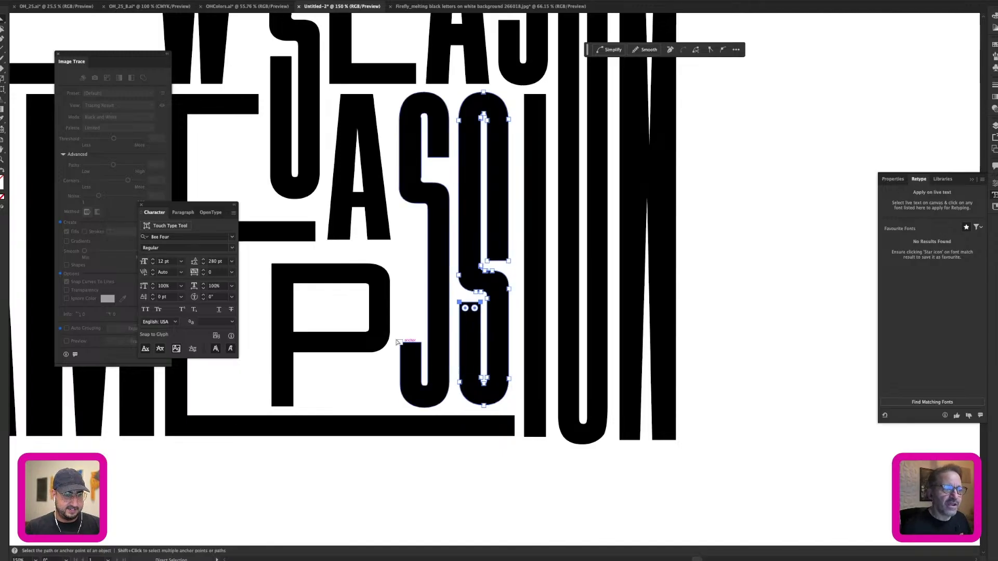
# Step: Lengthen the first S's lower hook end in PASSION upward thirteen large nudges and extend its upper hook end slightly down
pyautogui.click(424, 359)
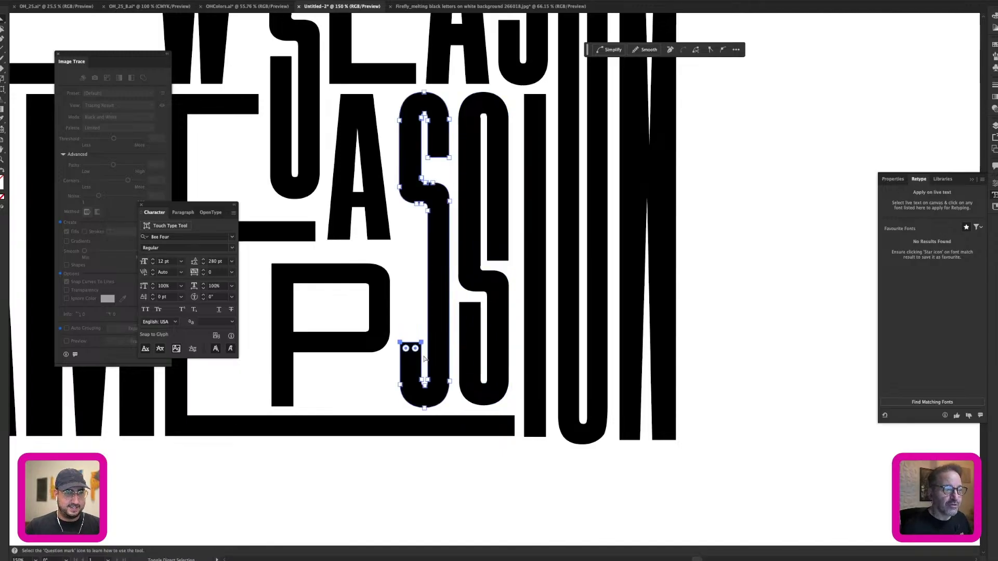
pyautogui.hotkey('shift', 'Up')
pyautogui.hotkey('shift', 'Up')
pyautogui.hotkey('shift', 'Up')
pyautogui.hotkey('shift', 'Up')
pyautogui.hotkey('shift', 'Up')
pyautogui.hotkey('shift', 'Up')
pyautogui.hotkey('shift', 'Up')
pyautogui.hotkey('shift', 'Up')
pyautogui.hotkey('shift', 'Up')
pyautogui.hotkey('shift', 'Up')
pyautogui.hotkey('shift', 'Up')
pyautogui.hotkey('shift', 'Up')
pyautogui.hotkey('shift', 'Up')
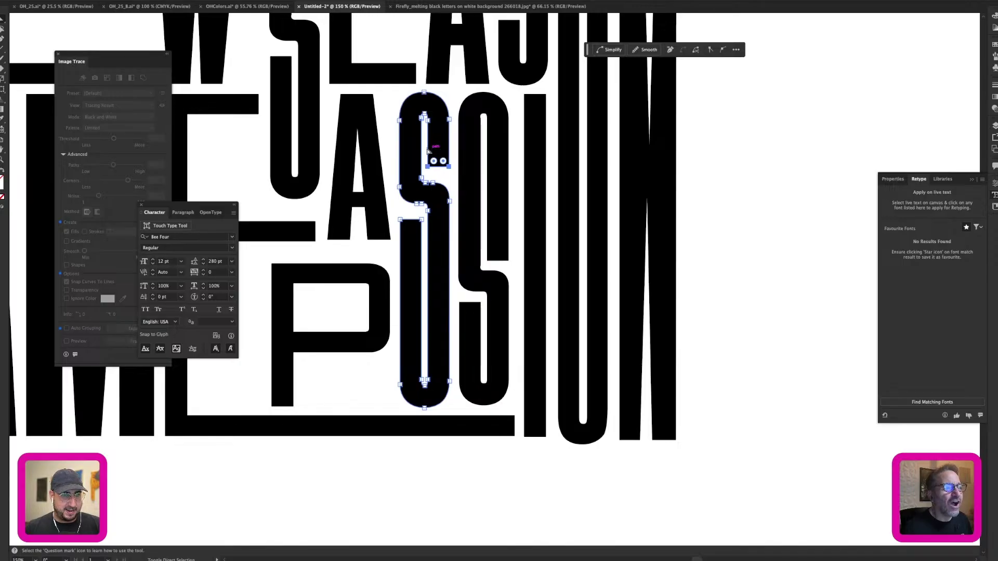
pyautogui.press('v')
pyautogui.click(715, 200)
# Step: Widen the P of PASSION by moving its stem left in large nudges, under the middle arm of the E
pyautogui.press('z')
pyautogui.keyDown('alt'); pyautogui.click(403, 298); pyautogui.keyUp('alt')
pyautogui.keyDown('alt'); pyautogui.click(403, 298); pyautogui.keyUp('alt')
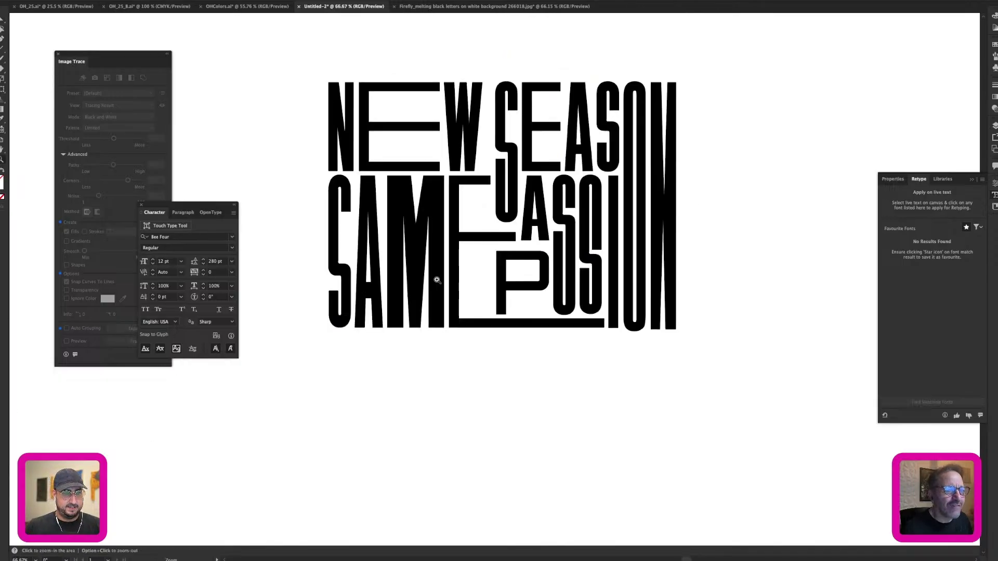
pyautogui.click(497, 254)
pyautogui.click(496, 270)
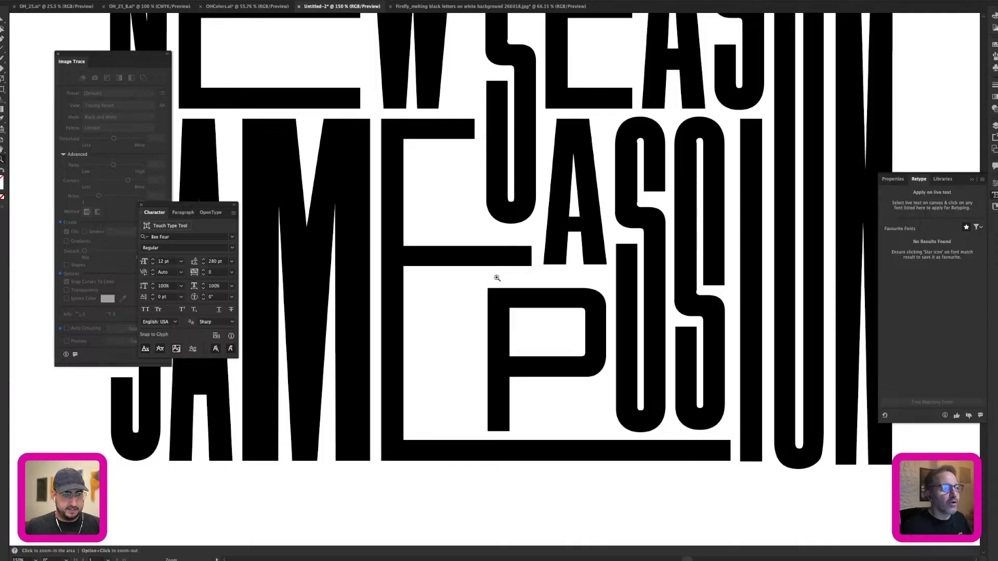
pyautogui.press('a')
pyautogui.moveTo(469, 283); pyautogui.dragTo(528, 441)
pyautogui.hotkey('shift', 'Left')
pyautogui.hotkey('shift', 'Left')
pyautogui.hotkey('shift', 'Left')
pyautogui.hotkey('shift', 'Left')
pyautogui.hotkey('shift', 'Left')
pyautogui.hotkey('shift', 'Left')
pyautogui.hotkey('shift', 'Left')
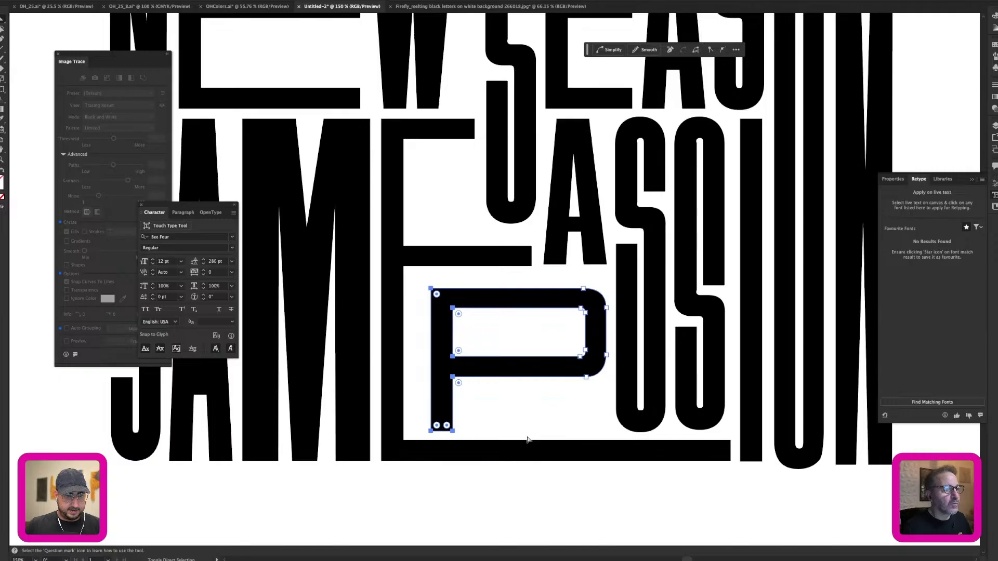
pyautogui.press('v')
pyautogui.click(556, 413)
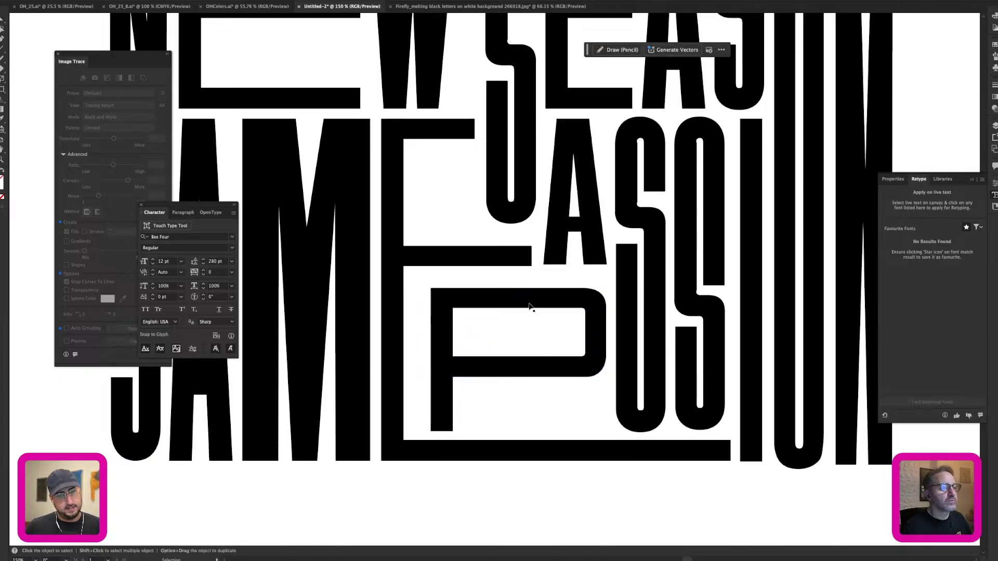
# Step: Shift the whole P of PASSION slightly left in small nudges, closer to the stem of the E
pyautogui.click(466, 301)
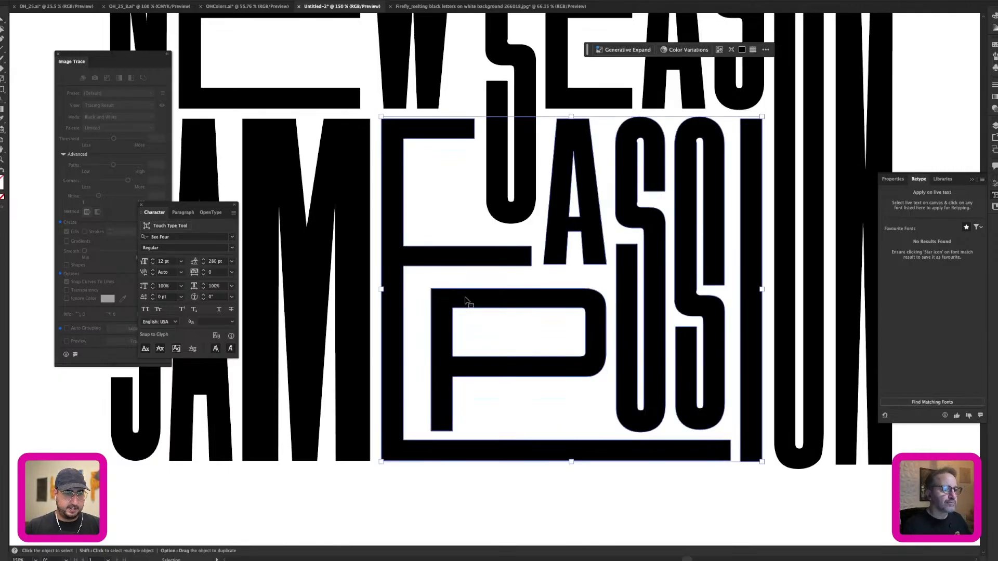
pyautogui.press('a')
pyautogui.click(455, 298)
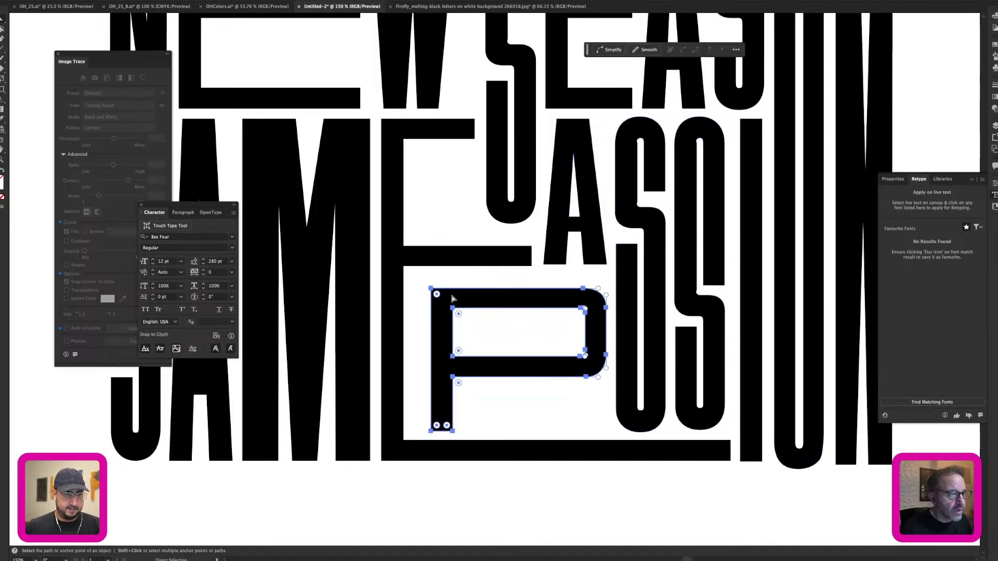
pyautogui.press('Left')
pyautogui.press('Left')
pyautogui.press('Left')
pyautogui.press('Left')
pyautogui.press('Left')
pyautogui.press('Left')
pyautogui.press('Left')
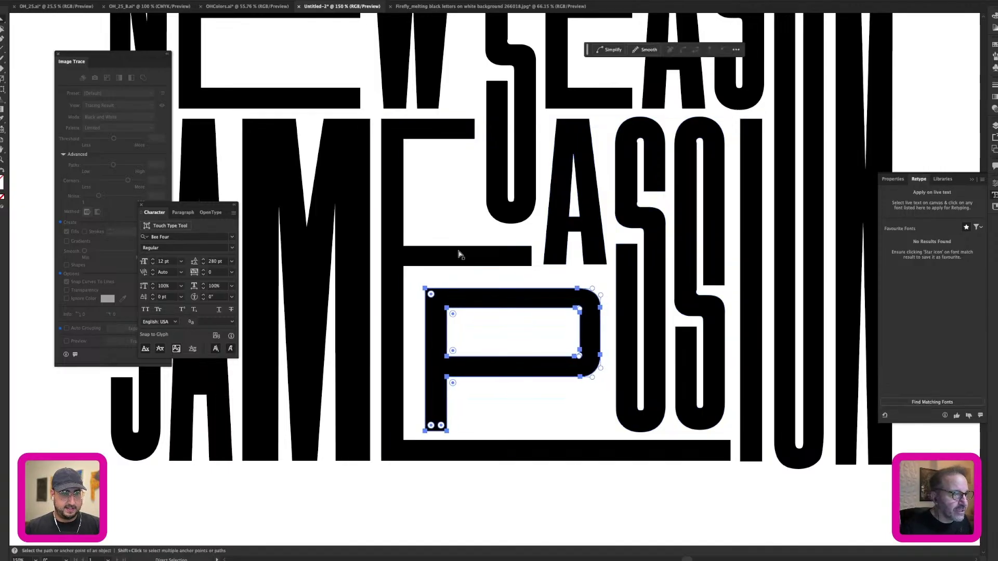
# Step: Shorten the lower hook end of SEASON's first S downward to just below the top arm of the E of SAME
pyautogui.press('v')
pyautogui.click(468, 220)
pyautogui.press('a')
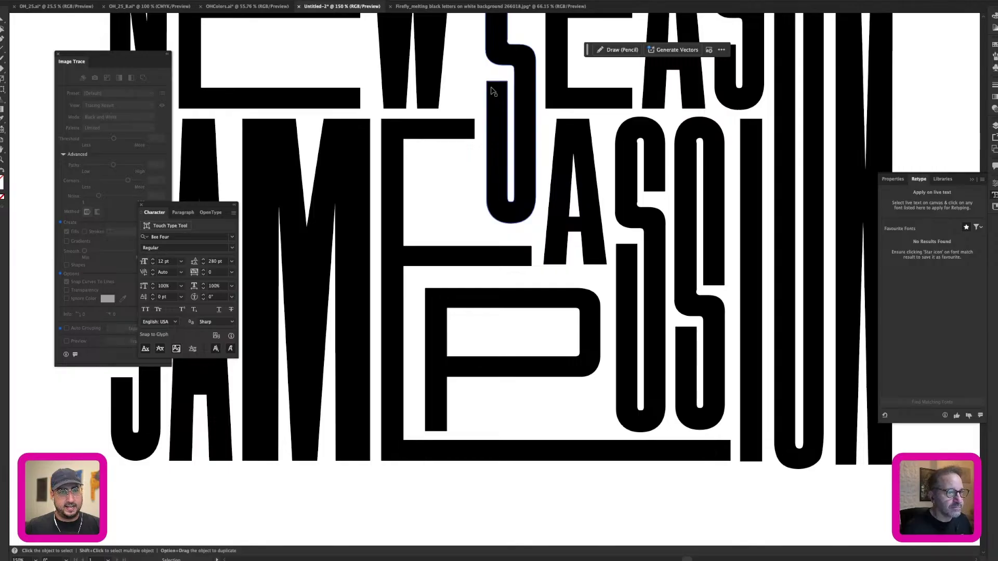
pyautogui.click(494, 91)
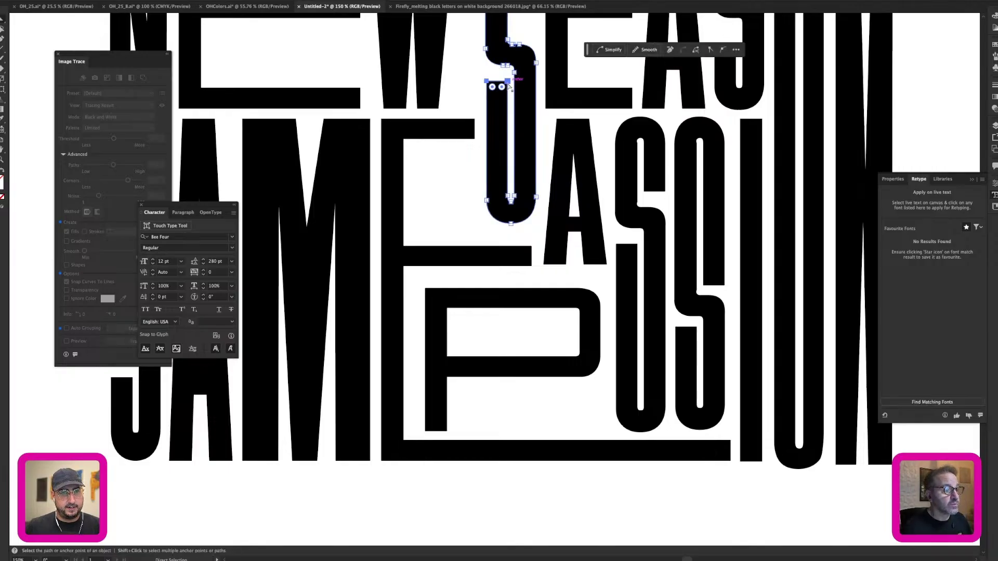
pyautogui.moveTo(509, 95); pyautogui.dragTo(509, 155)
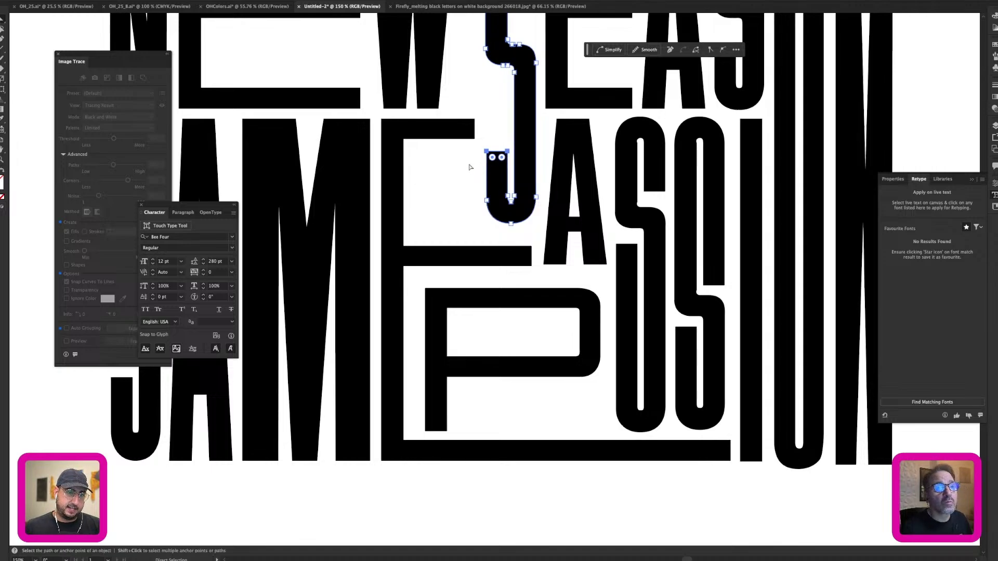
# Step: Try to widen the lower hook of SEASON's first S by shifting its end nine large nudges left
pyautogui.moveTo(473, 149); pyautogui.dragTo(513, 237)
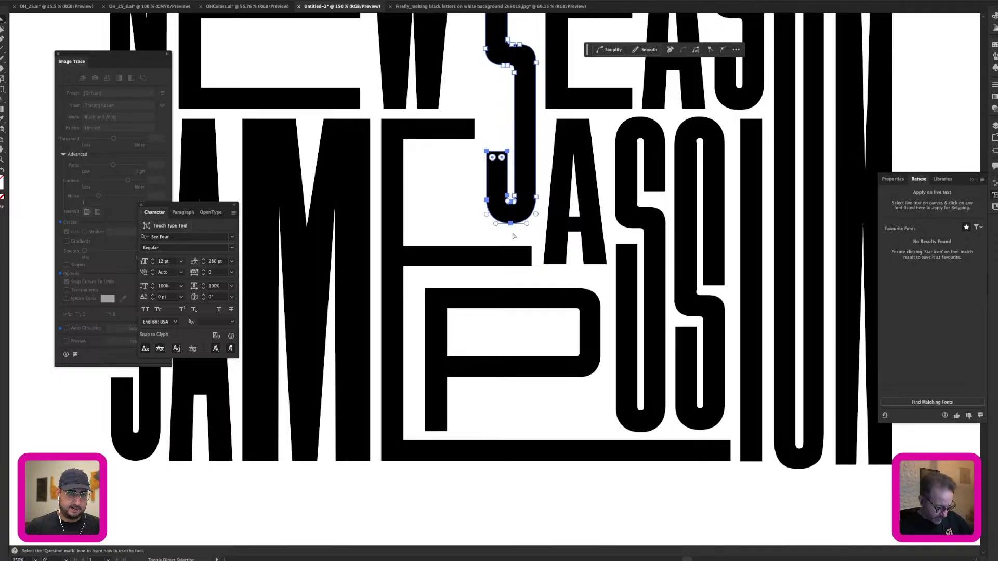
pyautogui.hotkey('shift', 'Left')
pyautogui.hotkey('shift', 'Left')
pyautogui.hotkey('shift', 'Left')
pyautogui.hotkey('shift', 'Left')
pyautogui.hotkey('shift', 'Left')
pyautogui.hotkey('shift', 'Left')
pyautogui.hotkey('shift', 'Left')
pyautogui.hotkey('shift', 'Left')
pyautogui.hotkey('shift', 'Left')
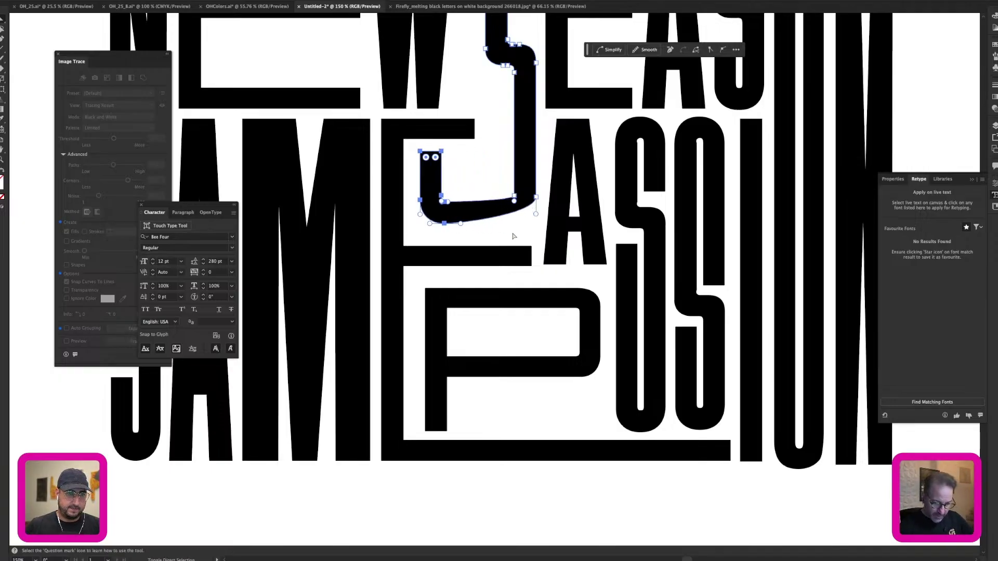
# Step: Move the lower hook end of SEASON's first S nine large nudges back to the right
pyautogui.hotkey('shift', 'Right')
pyautogui.hotkey('shift', 'Right')
pyautogui.hotkey('shift', 'Right')
pyautogui.hotkey('shift', 'Right')
pyautogui.hotkey('shift', 'Right')
pyautogui.hotkey('shift', 'Right')
pyautogui.hotkey('shift', 'Right')
pyautogui.hotkey('shift', 'Right')
pyautogui.hotkey('shift', 'Right')
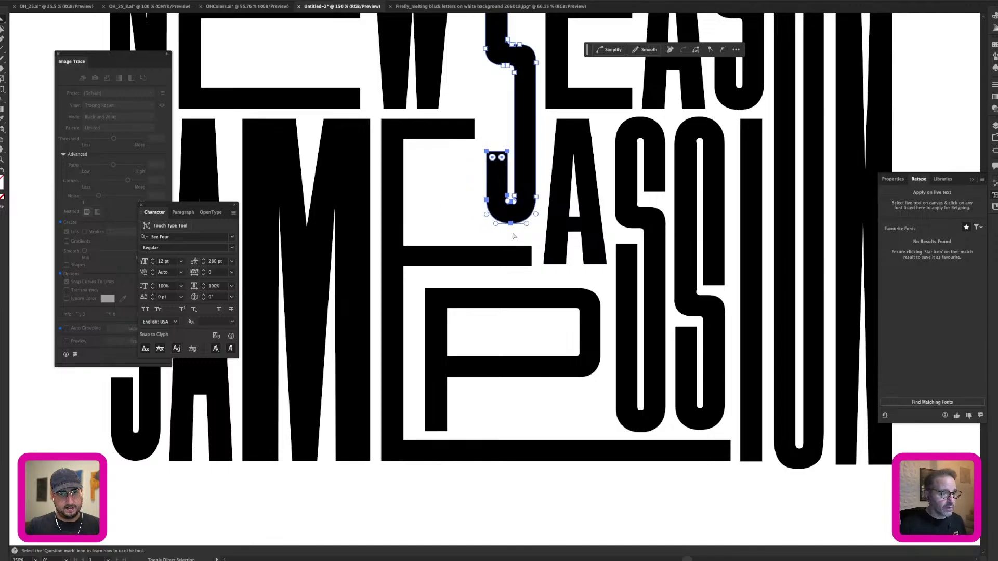
# Step: Examine how the letters of the whole condensed lettering block fit together, including the wide first E of NEW
pyautogui.press('v')
pyautogui.click(470, 202)
pyautogui.press('z')
pyautogui.keyDown('alt'); pyautogui.click(447, 167); pyautogui.keyUp('alt')
pyautogui.keyDown('alt'); pyautogui.click(447, 167); pyautogui.keyUp('alt')
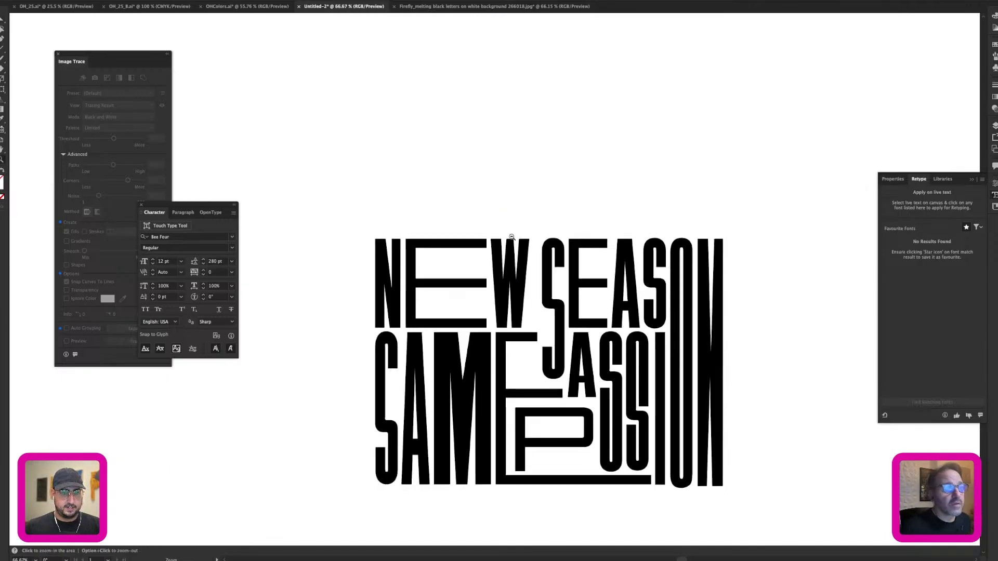
pyautogui.moveTo(575, 313); pyautogui.dragTo(514, 188)
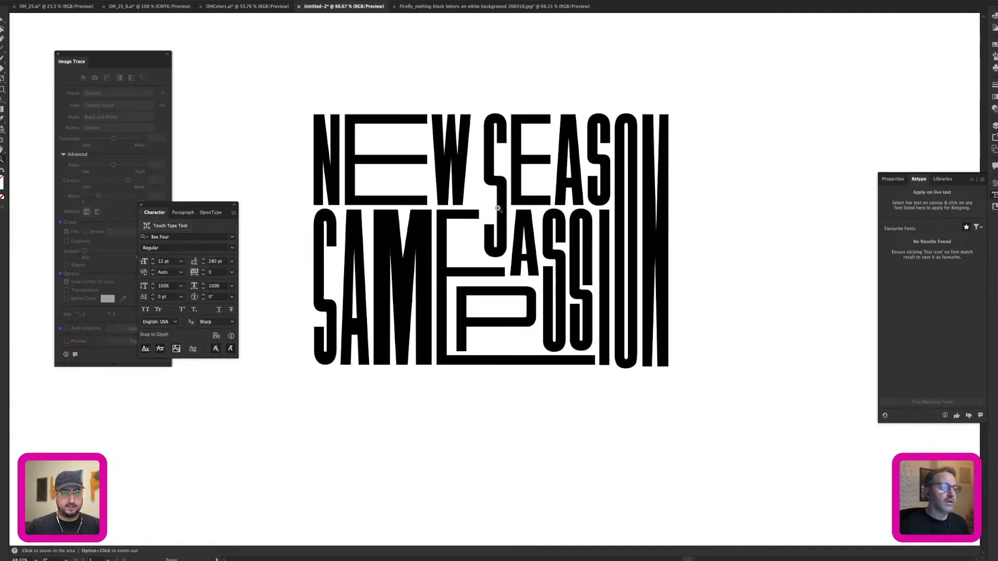
pyautogui.click(494, 235)
pyautogui.moveTo(505, 255); pyautogui.dragTo(582, 217)
pyautogui.press('v')
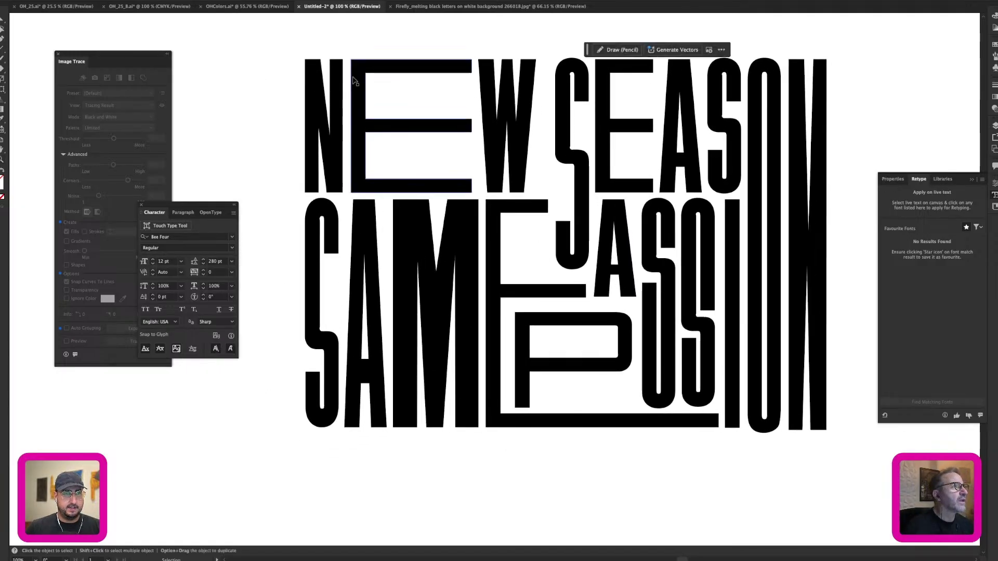
pyautogui.click(335, 83)
pyautogui.click(357, 77)
pyautogui.press('super+minus')
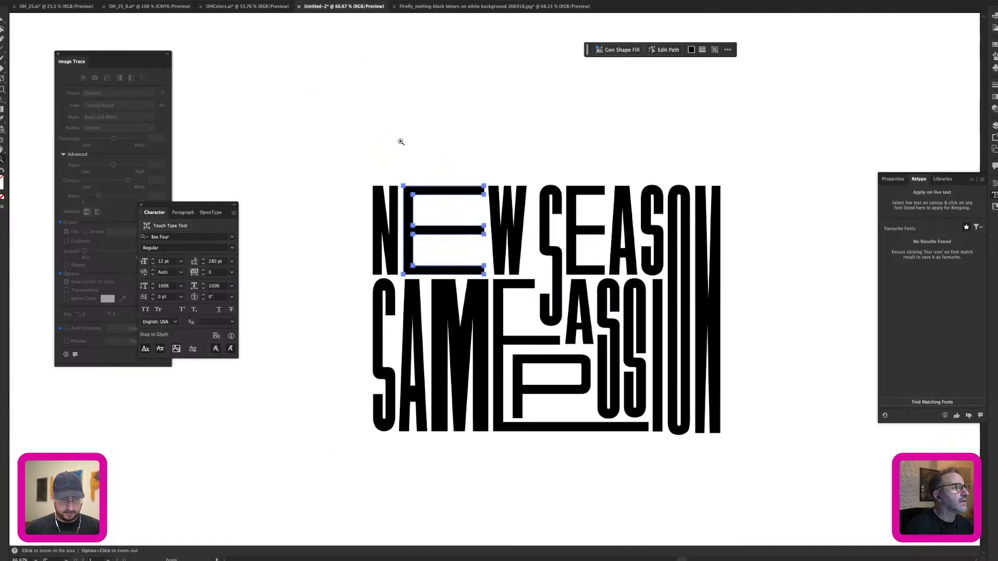
pyautogui.press('m')
pyautogui.moveTo(359, 175); pyautogui.dragTo(740, 448)
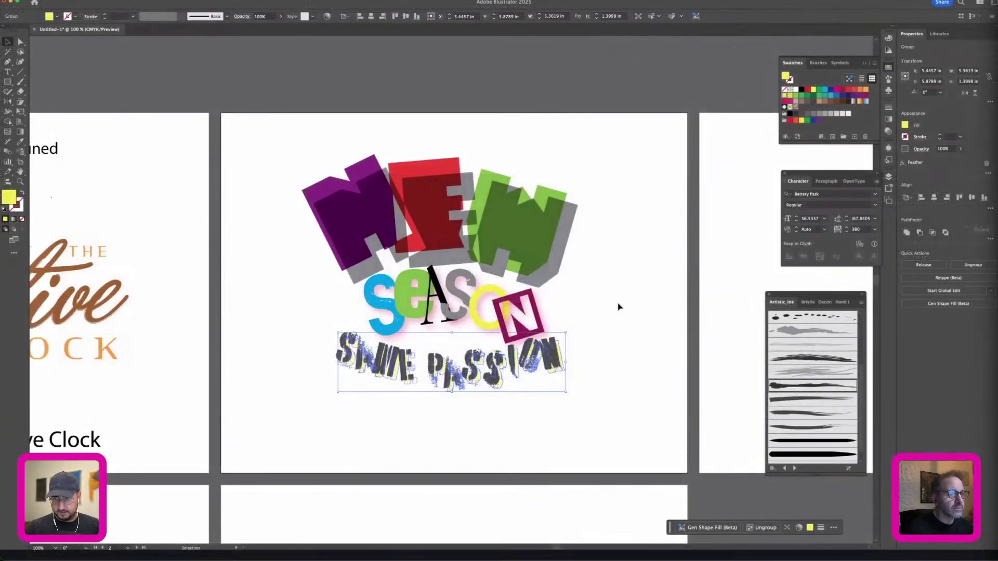
# Step: Scale the colored letters of NEW and their gray shadows down slightly, to about 6.25 in wide
pyautogui.click(619, 306)
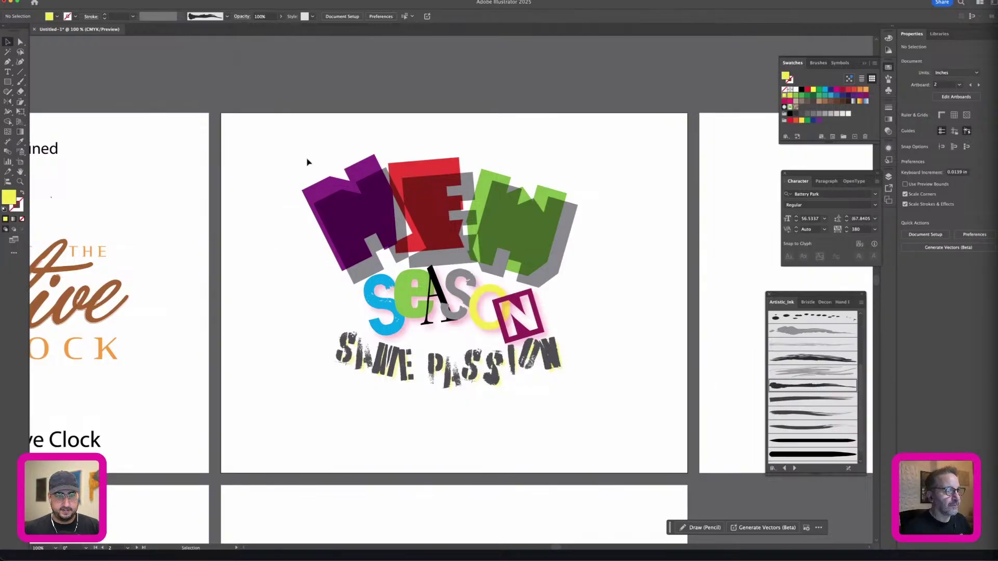
pyautogui.moveTo(307, 147); pyautogui.dragTo(538, 193)
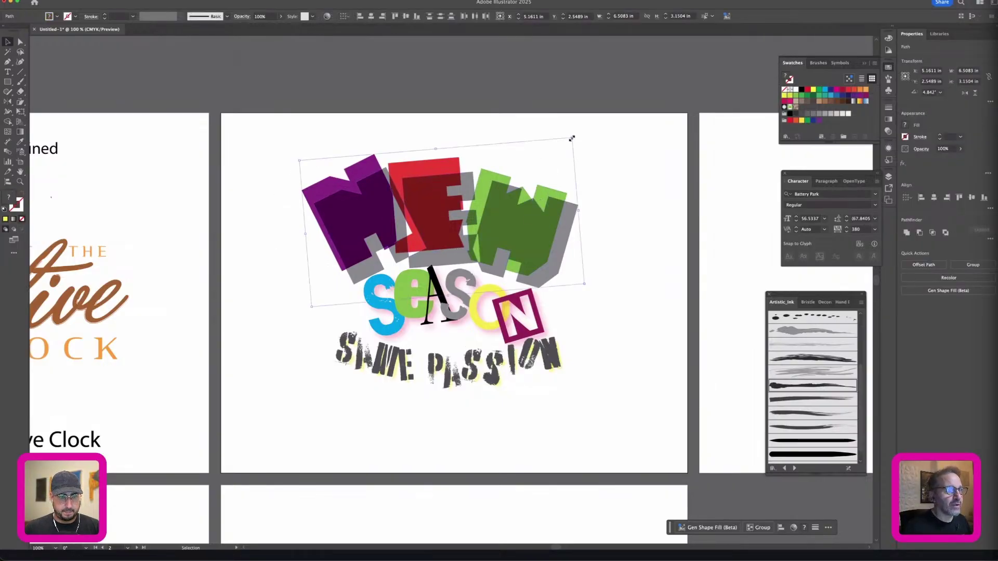
pyautogui.moveTo(570, 138); pyautogui.dragTo(549, 204)
pyautogui.click(631, 341)
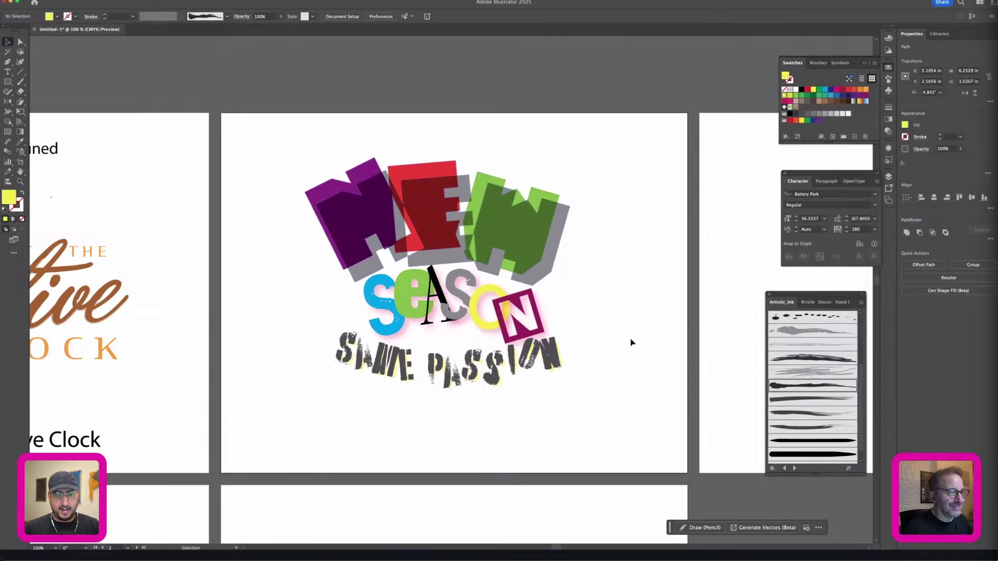
# Step: Enlarge the complete colored lettering to about 7.08 by 6.26 in and reposition it on the artboard
pyautogui.moveTo(309, 410); pyautogui.dragTo(574, 154)
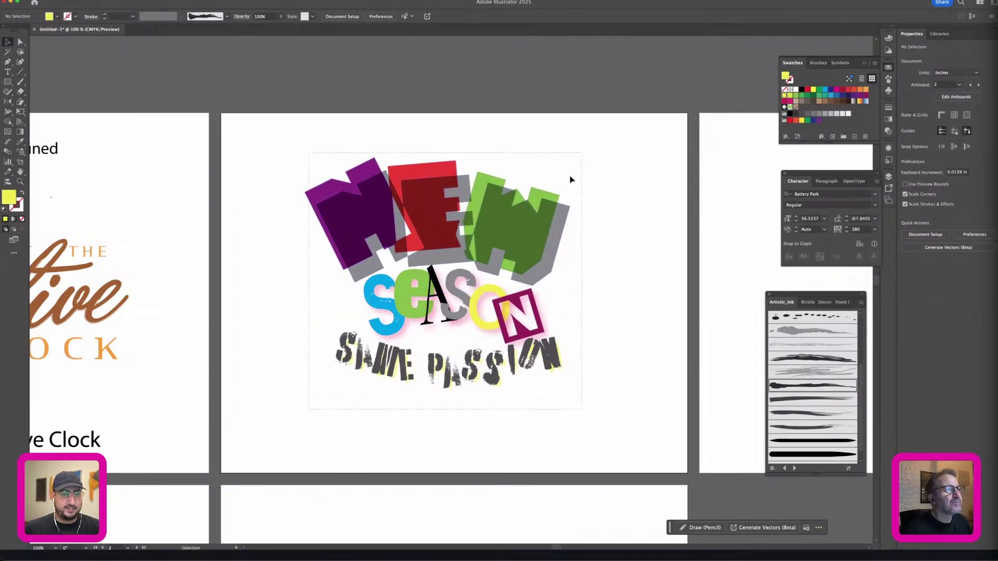
pyautogui.moveTo(552, 235)
pyautogui.mouseDown()
pyautogui.moveTo(536, 231)
pyautogui.moveTo(543, 237)
pyautogui.mouseUp()
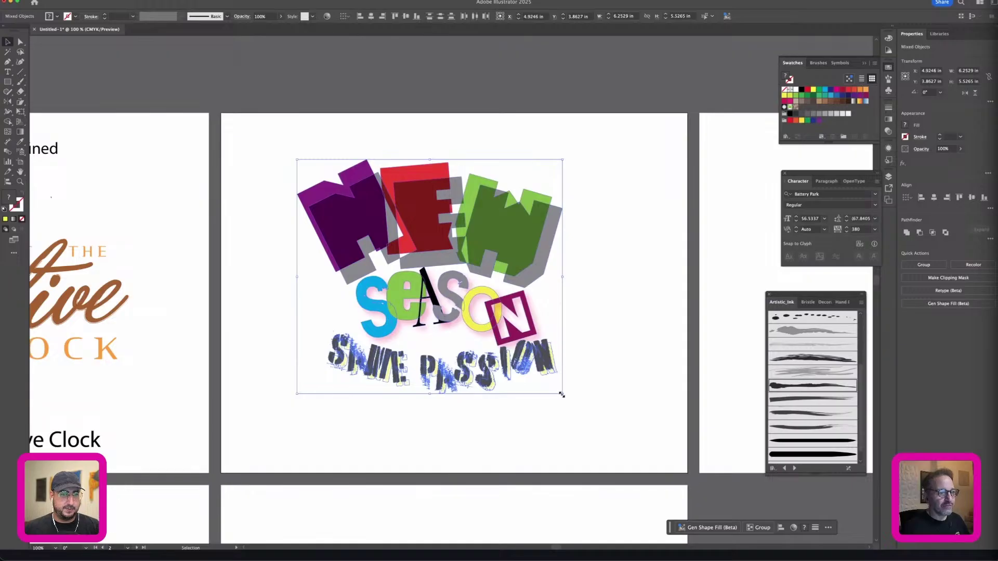
pyautogui.moveTo(562, 394); pyautogui.dragTo(601, 426)
pyautogui.moveTo(545, 364); pyautogui.dragTo(548, 364)
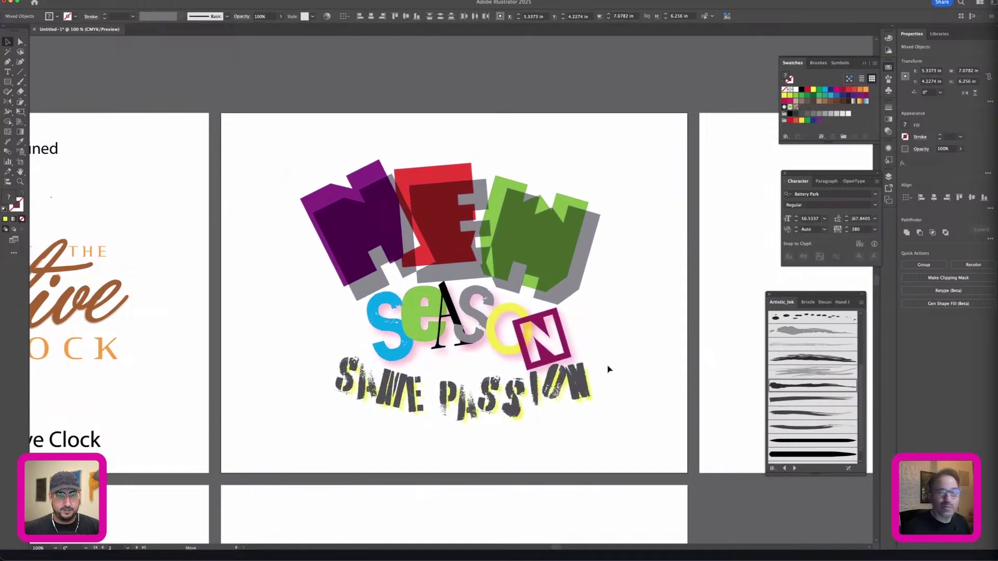
pyautogui.click(458, 466)
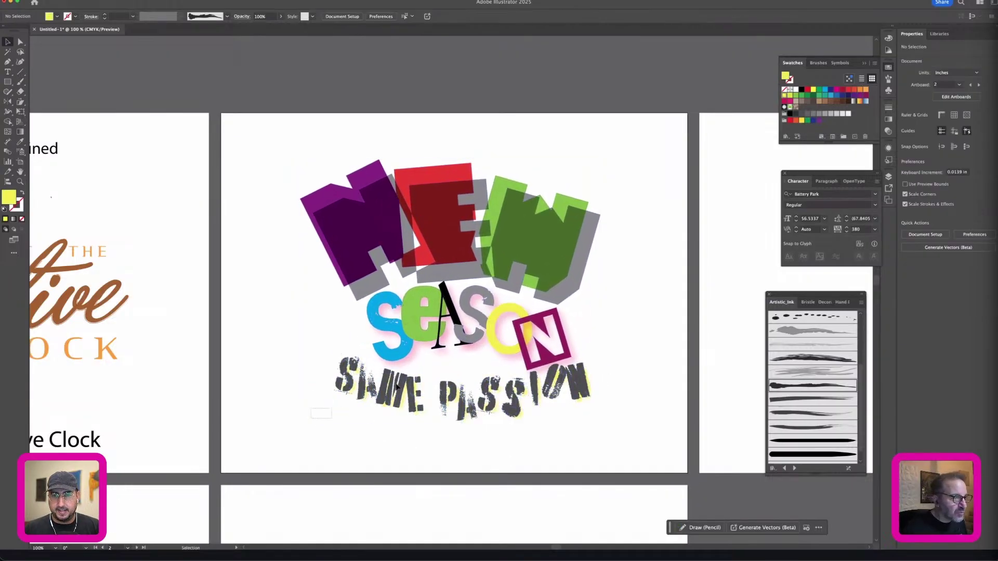
# Step: Offset a copy of SAME PASSION's yellow feathered shadow up and to the left, and fill it with light blue
pyautogui.click(421, 398)
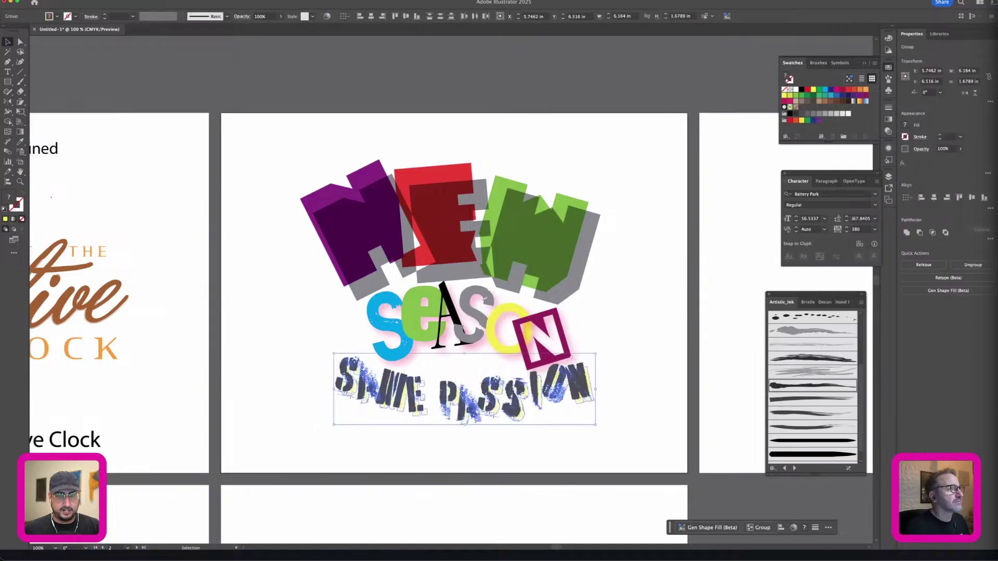
pyautogui.click(333, 434)
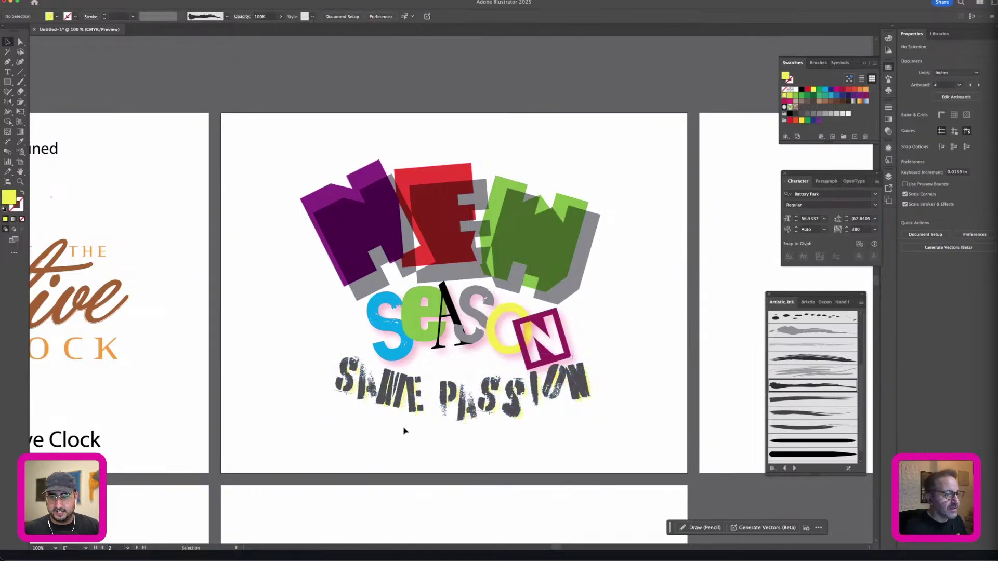
pyautogui.click(427, 419)
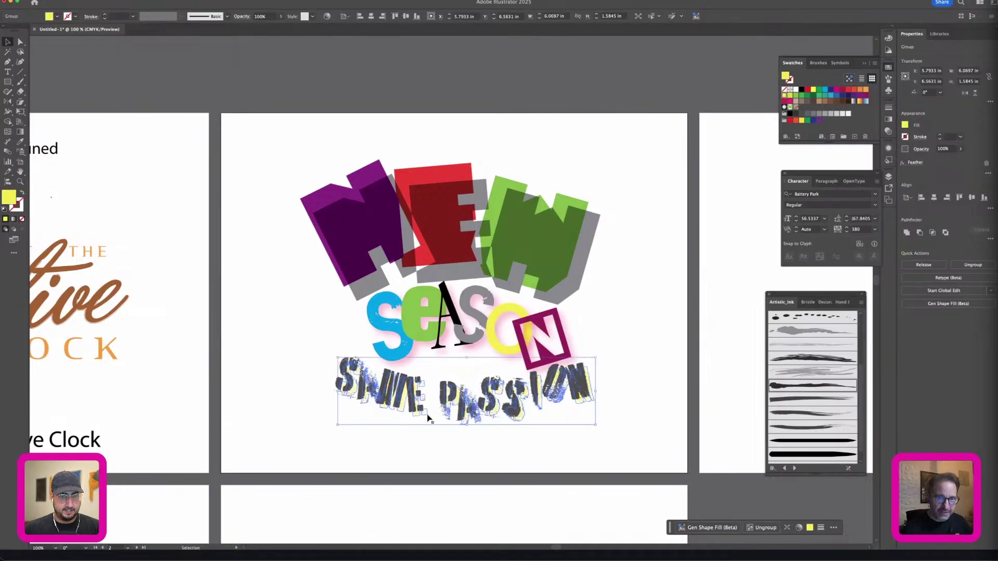
pyautogui.press('a')
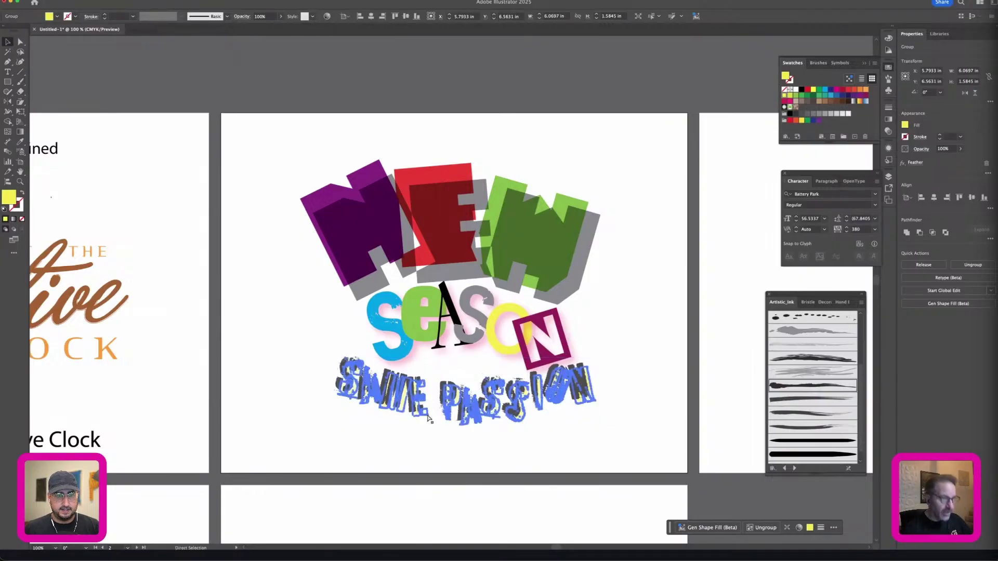
pyautogui.press('v')
pyautogui.press('Left')
pyautogui.press('Up')
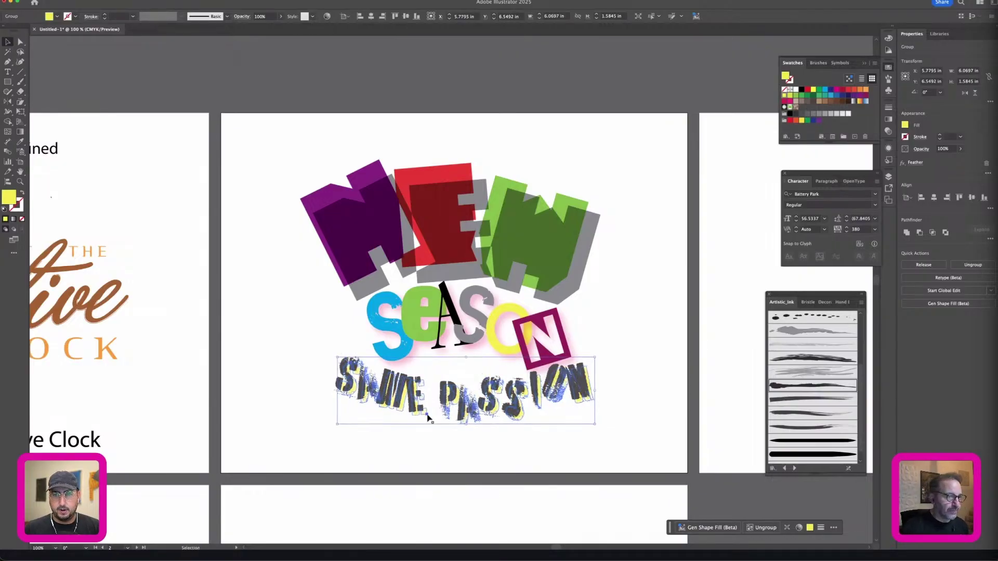
pyautogui.press('Left')
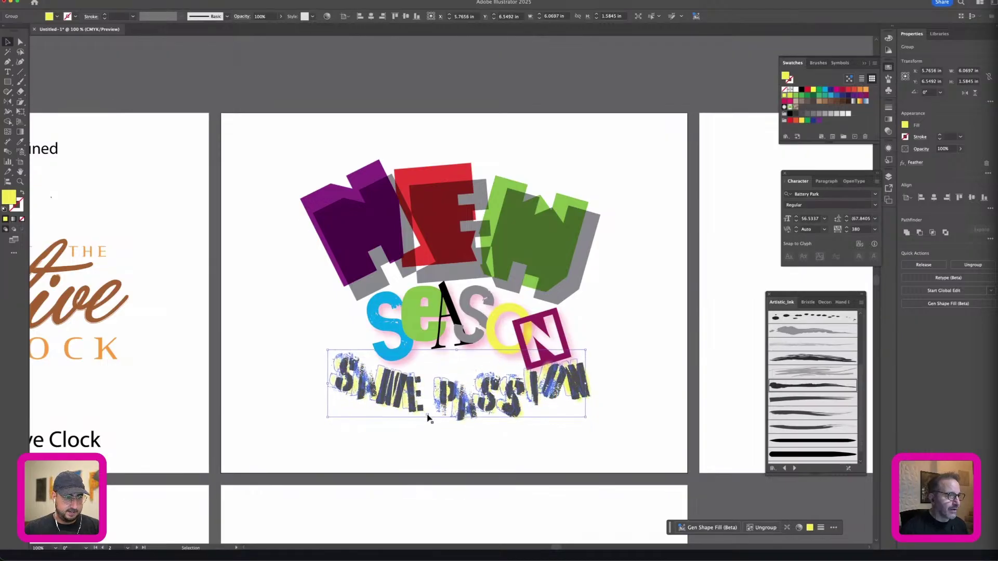
pyautogui.click(832, 96)
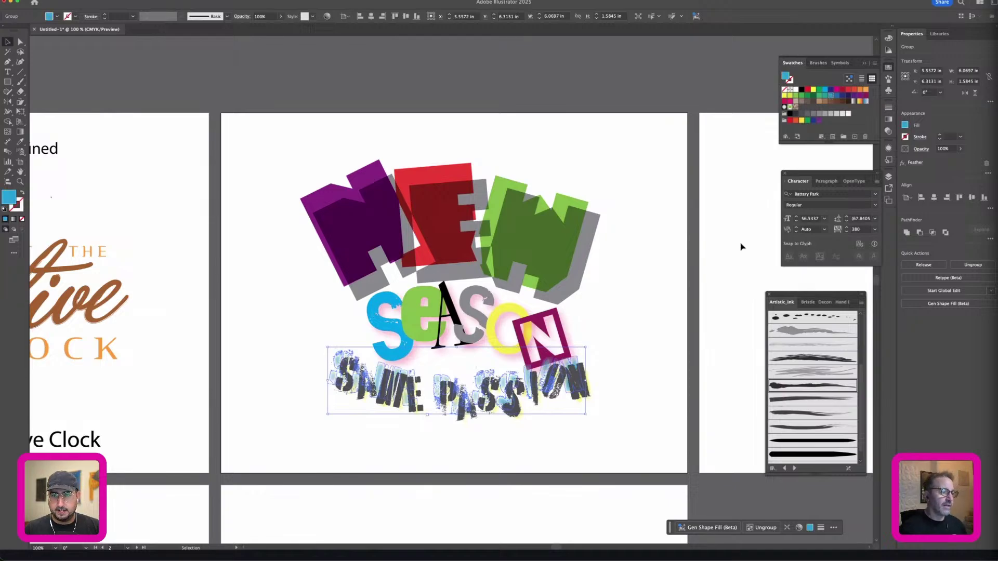
pyautogui.click(655, 353)
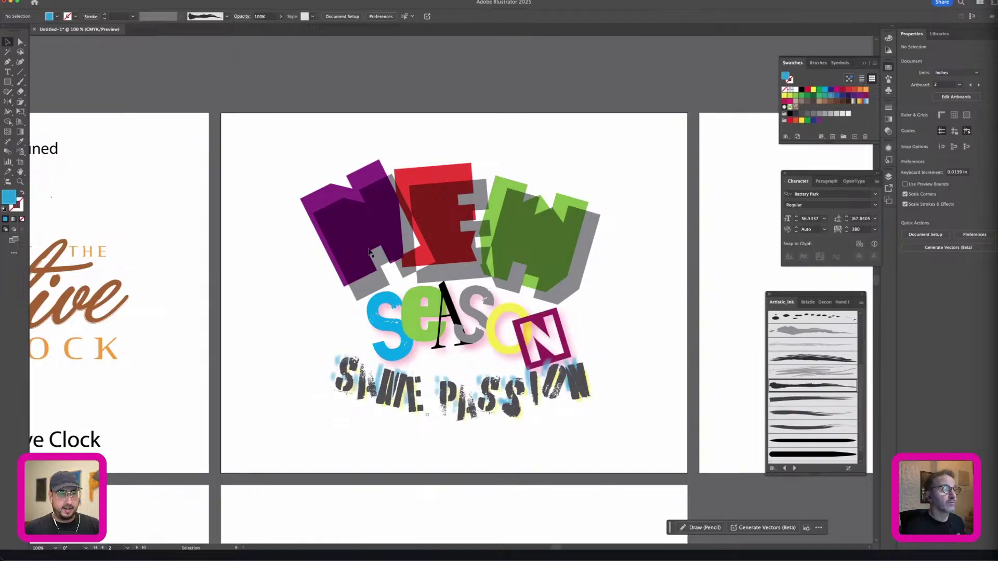
# Step: Select the purple N, red E and green W of NEW together, without their gray shadows
pyautogui.click(361, 229)
pyautogui.click(294, 147)
pyautogui.click(358, 218)
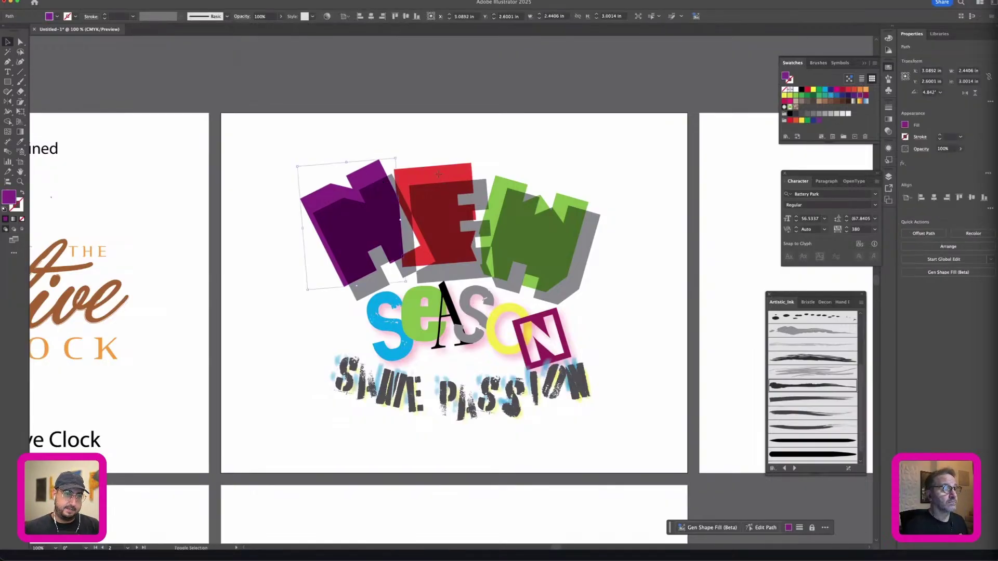
pyautogui.keyDown('shift'); pyautogui.click(441, 218); pyautogui.keyUp('shift')
pyautogui.keyDown('shift'); pyautogui.click(501, 184); pyautogui.keyUp('shift')
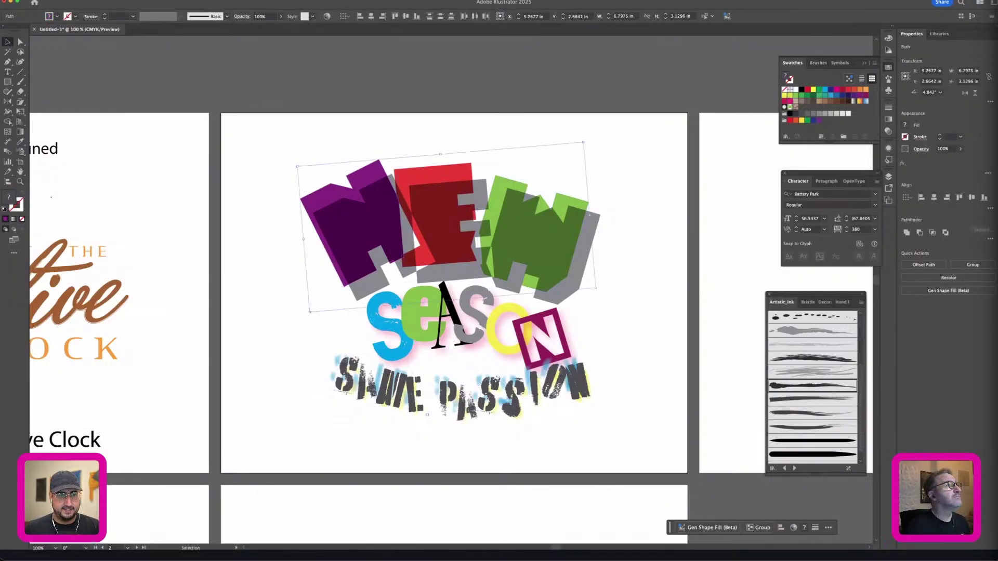
# Step: Try the AI_PixelPlay_1 SVG filter on the selected NEW letters
pyautogui.click(155, 1)
pyautogui.moveTo(136, 1)
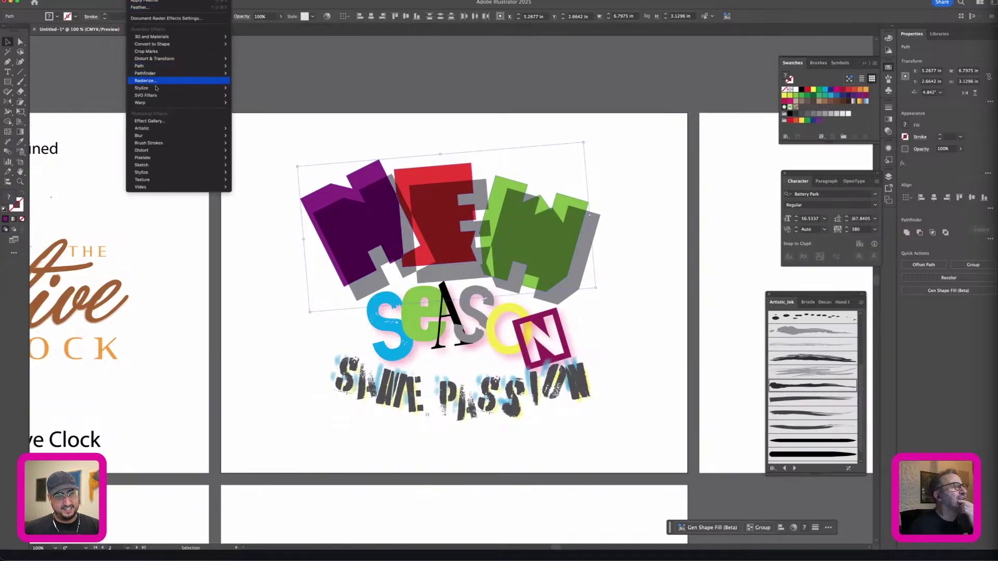
pyautogui.moveTo(156, 88)
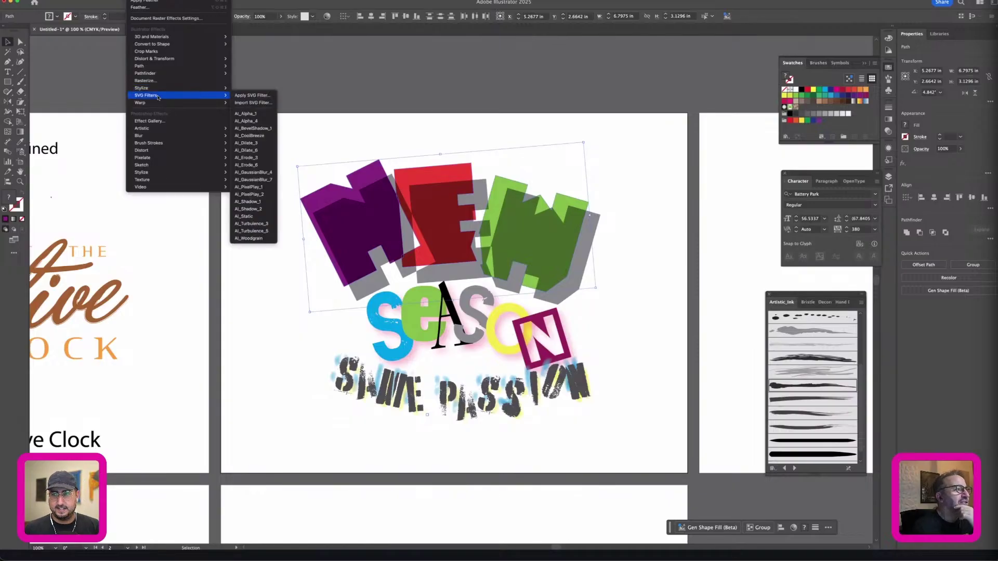
pyautogui.click(252, 187)
pyautogui.click(580, 288)
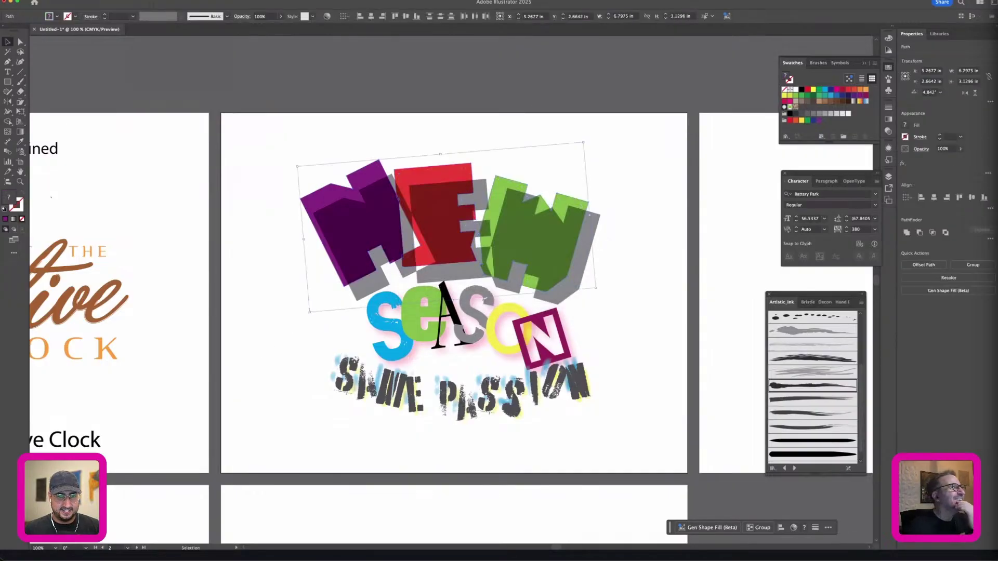
# Step: Try the AI_Dilate_3 SVG filter on the colored NEW letters and undo it
pyautogui.click(115, 1)
pyautogui.moveTo(136, 1)
pyautogui.moveTo(154, 95)
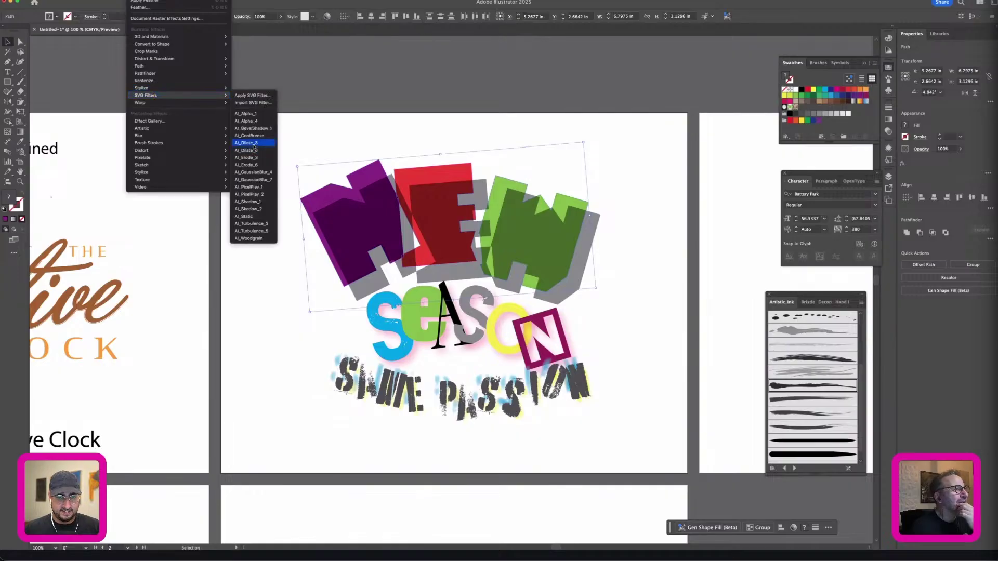
pyautogui.click(254, 145)
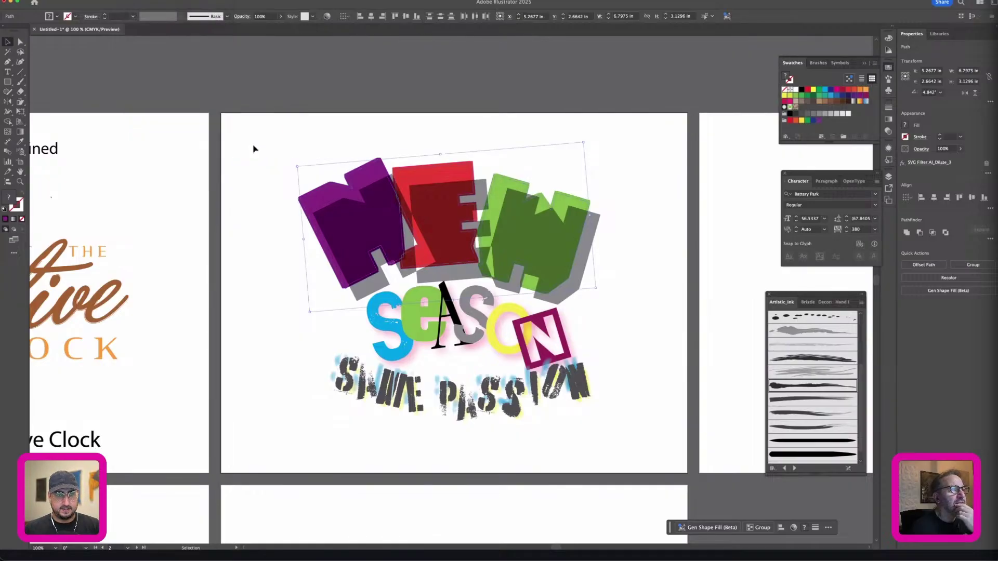
pyautogui.click(254, 149)
pyautogui.press('a')
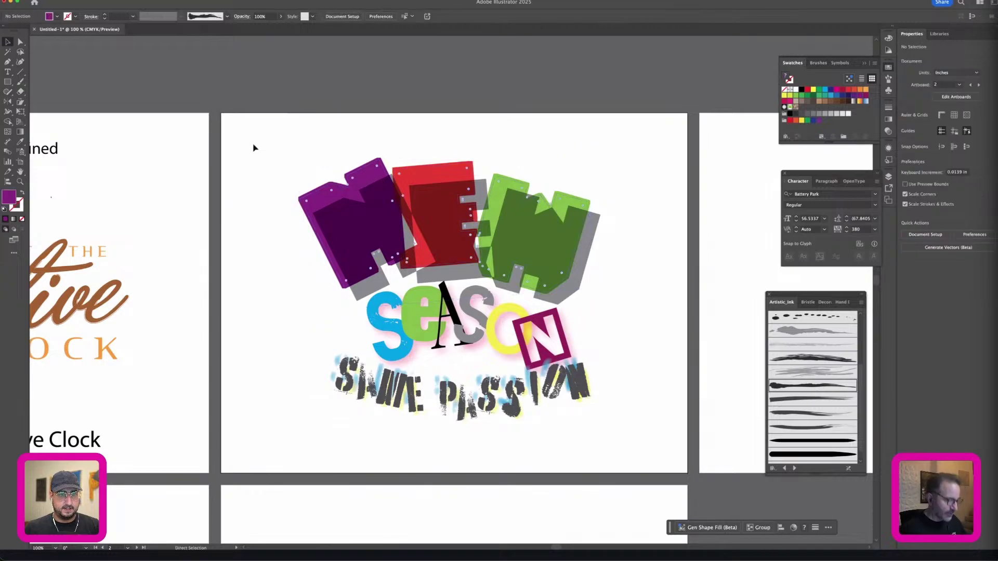
pyautogui.press('super+z')
pyautogui.click(136, 0)
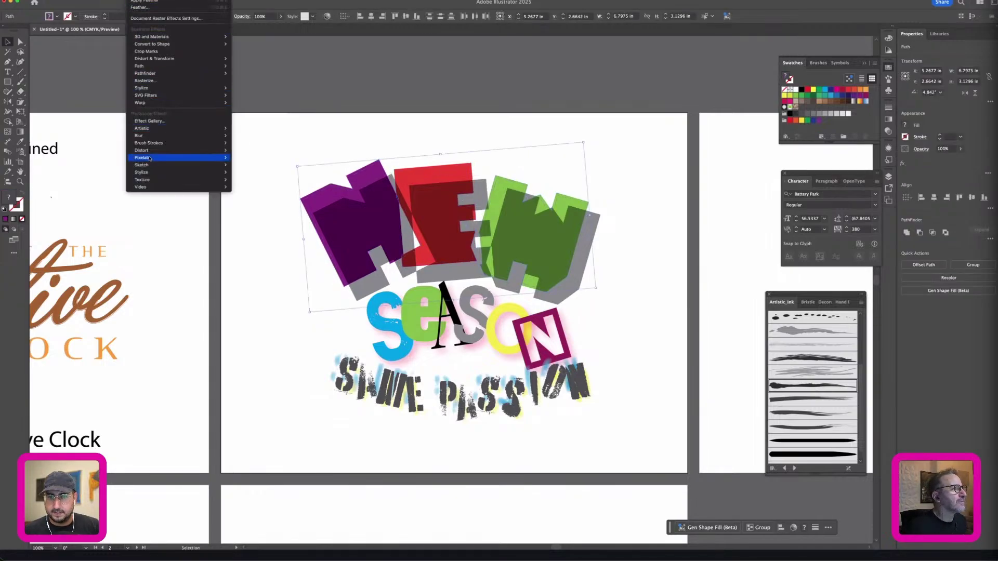
pyautogui.moveTo(208, 95)
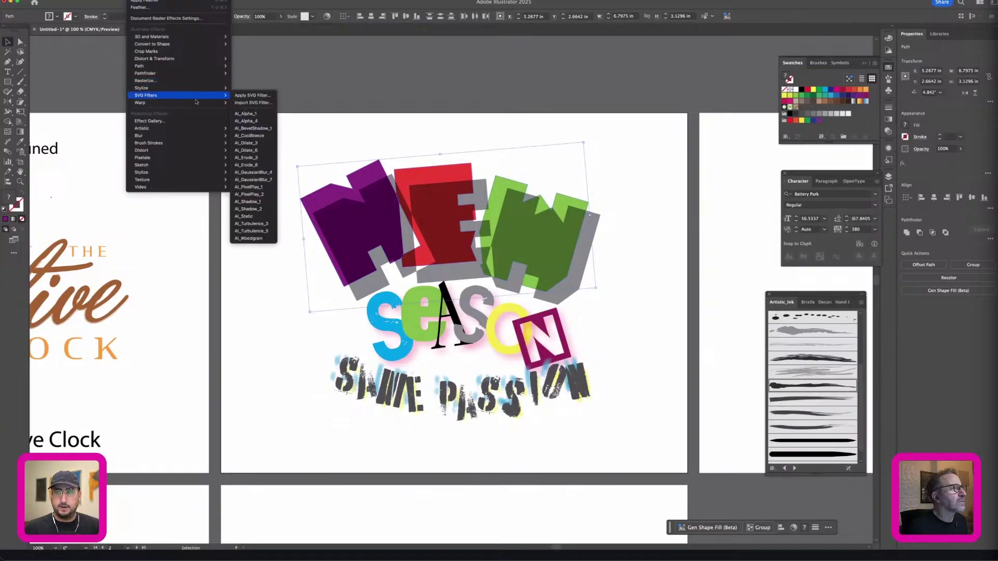
pyautogui.click(435, 127)
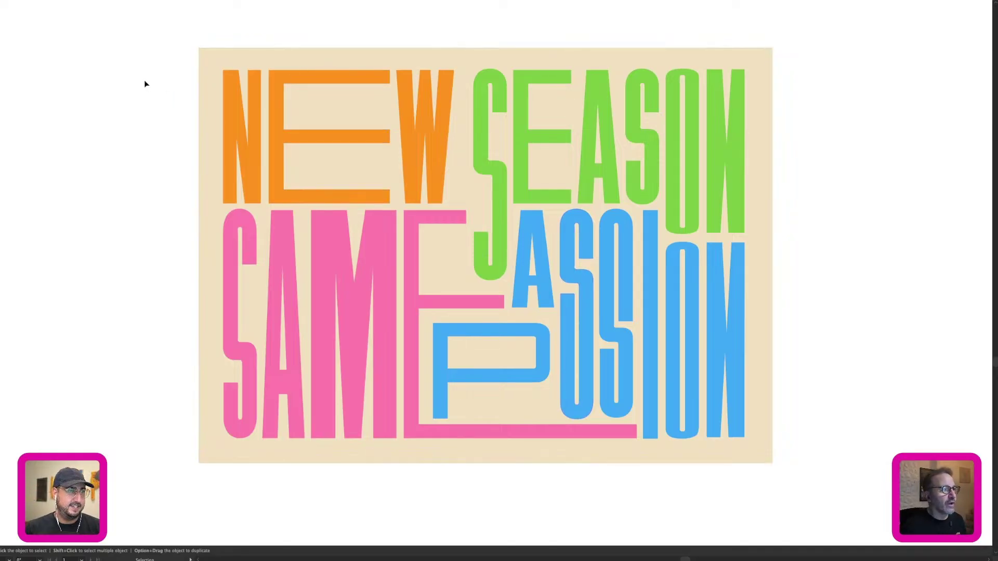
# Step: Select the complete NEW SEASON SAME PASSION interlocking lettering, bring back the hidden panels and clear the selection
pyautogui.moveTo(147, 79); pyautogui.dragTo(800, 435)
pyautogui.press('Tab')
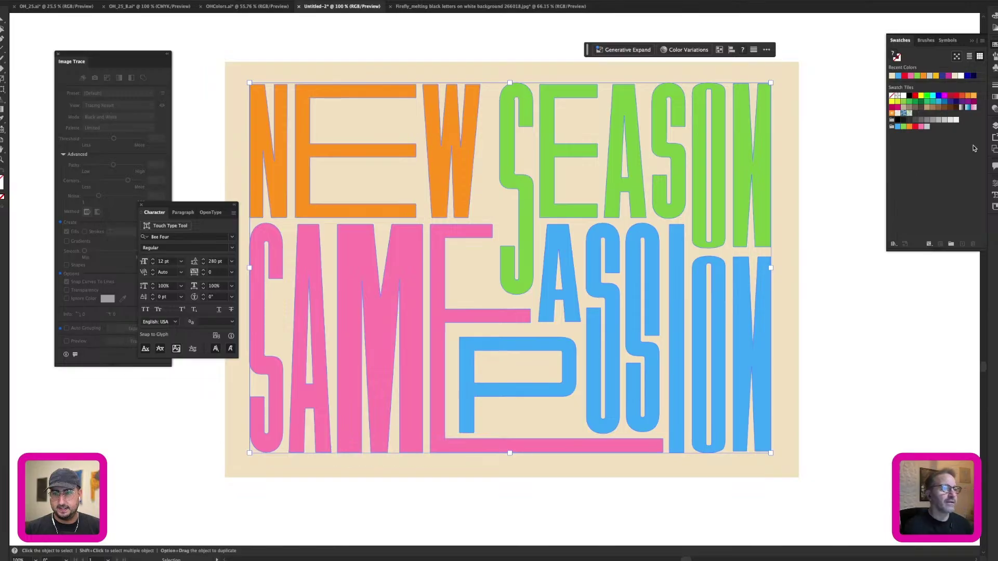
pyautogui.click(852, 165)
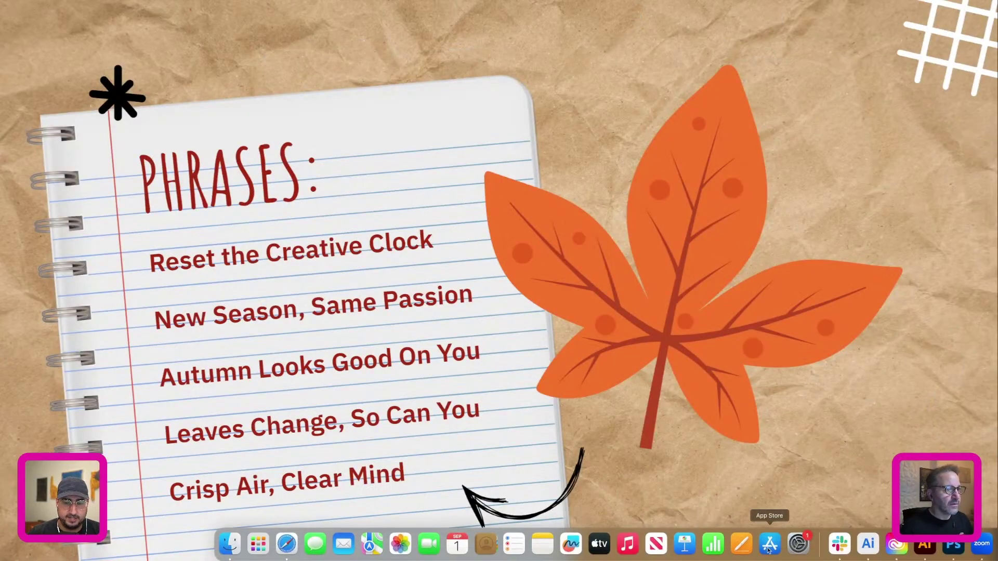
# Step: Switch to Adobe Illustrator and ready the Type tool over the empty canvas beside the finished lettering block
pyautogui.click(867, 544)
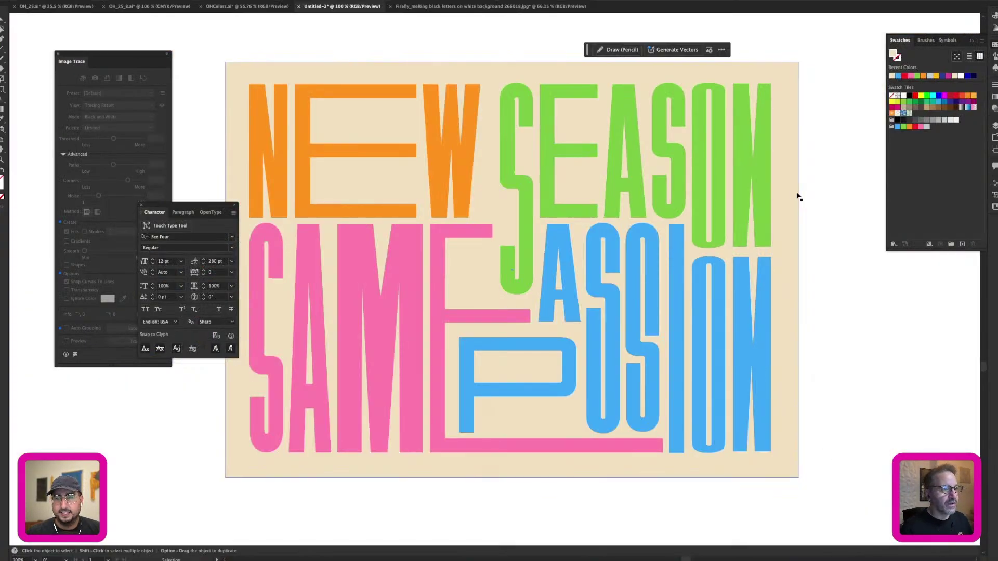
pyautogui.press('super+minus')
pyautogui.keyDown('alt'); pyautogui.click(624, 307); pyautogui.keyUp('alt')
pyautogui.moveTo(624, 307); pyautogui.dragTo(374, 70)
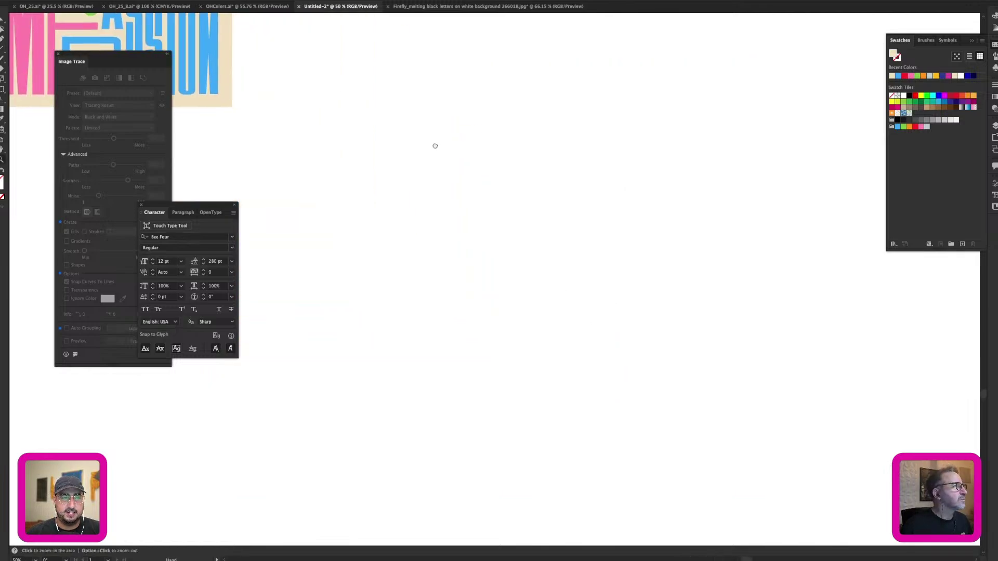
pyautogui.moveTo(435, 145); pyautogui.dragTo(368, 131)
pyautogui.press('t')
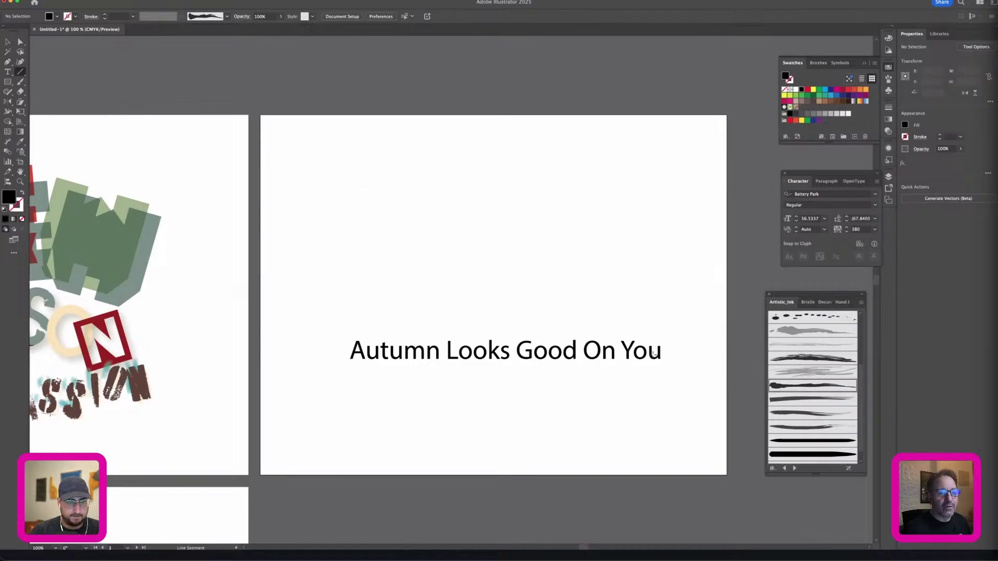
# Step: Draw the A's first slanted line, about 0.67 in wide and 3.54 in tall, above the phrase and give it the scratchy gray ink brush
pyautogui.click(790, 373)
pyautogui.moveTo(332, 175); pyautogui.dragTo(332, 208)
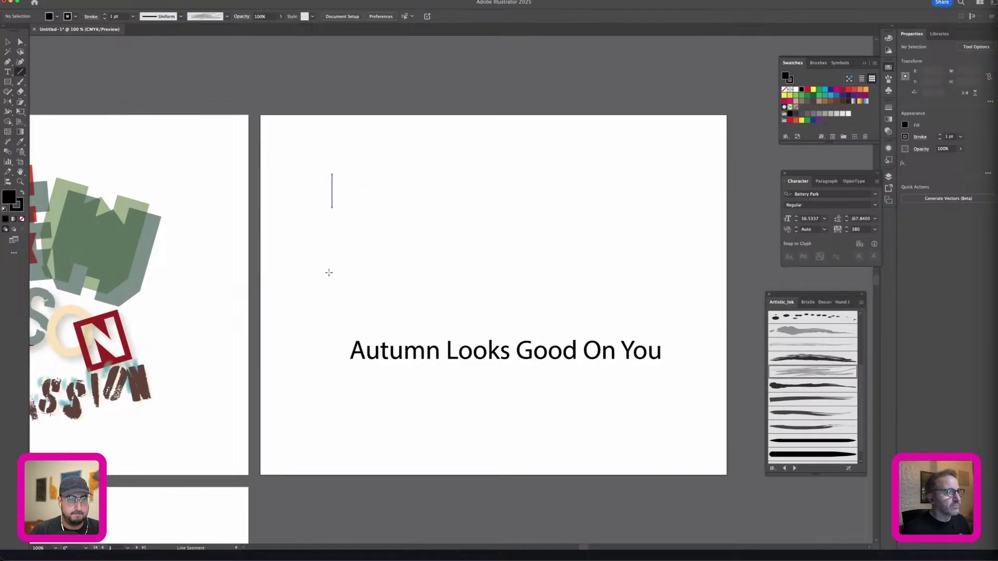
pyautogui.moveTo(329, 272); pyautogui.dragTo(304, 325)
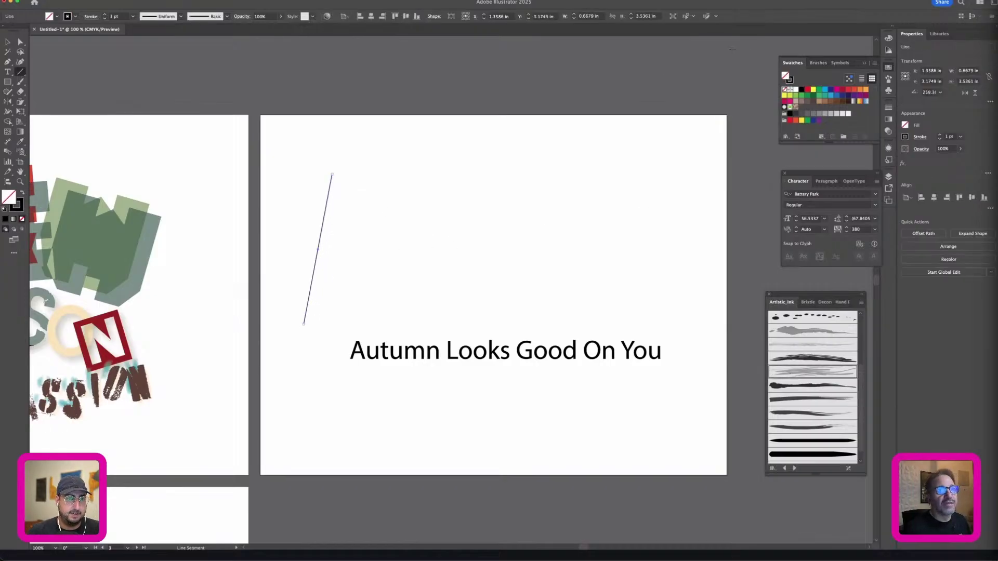
pyautogui.click(789, 79)
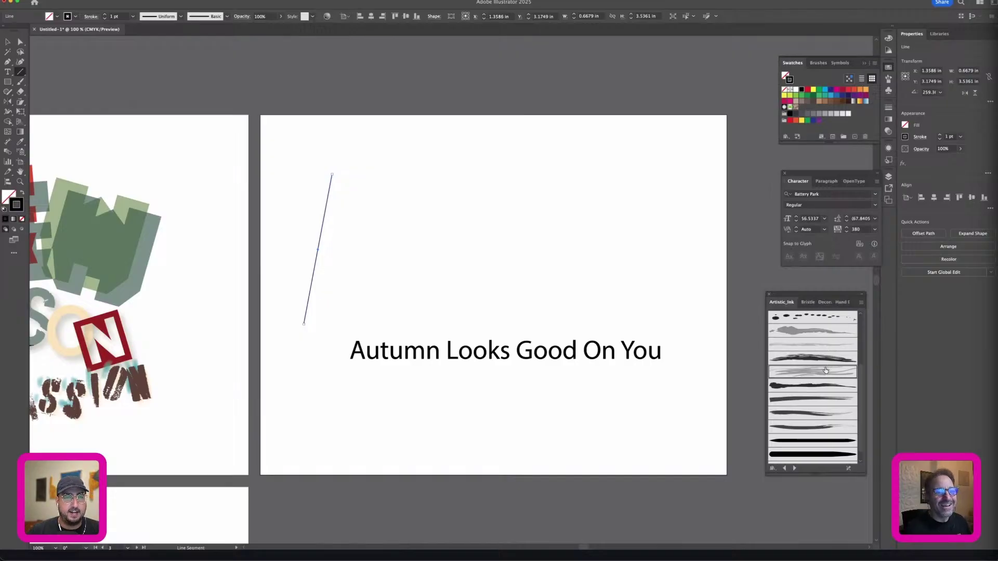
pyautogui.click(824, 371)
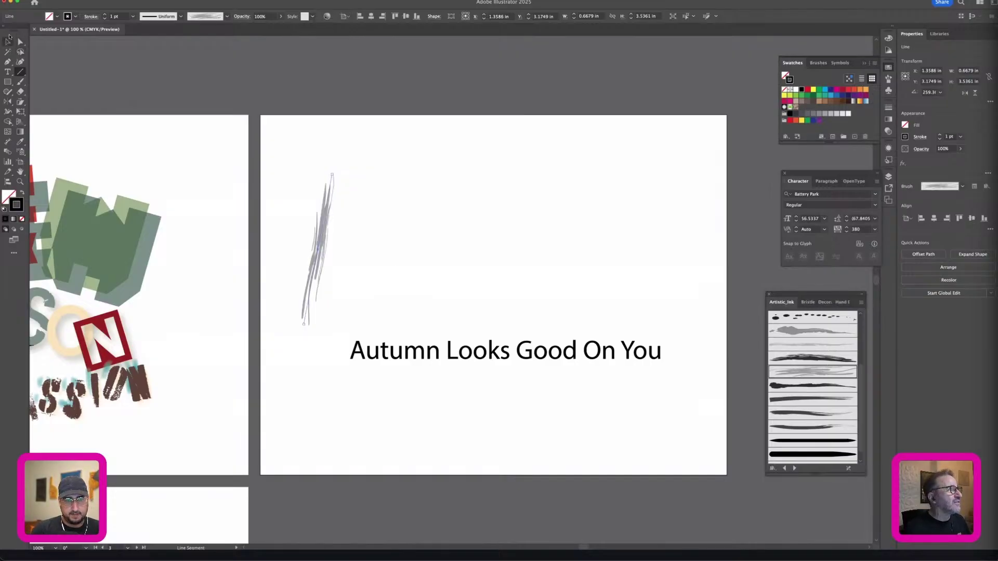
pyautogui.press('v')
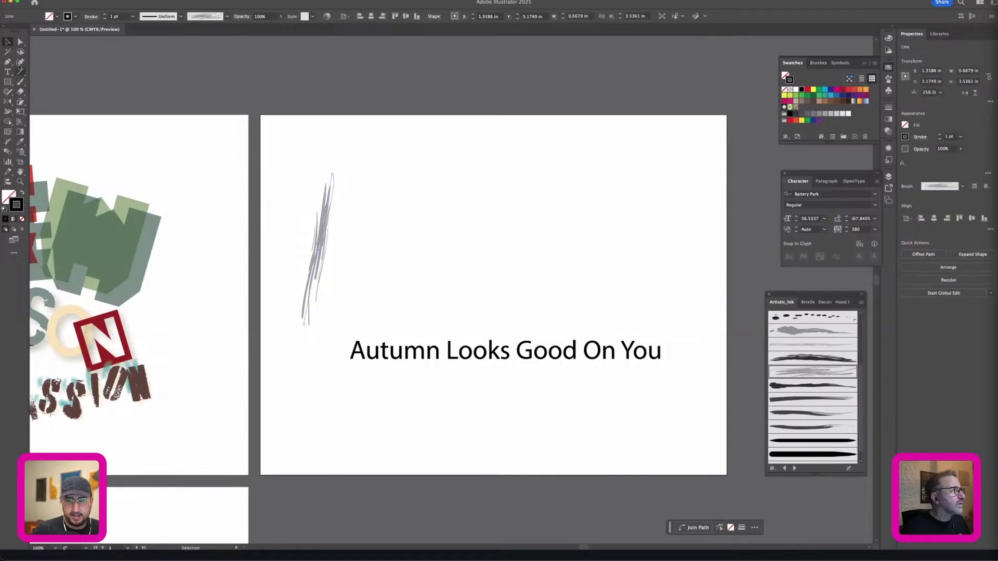
# Step: Draw the A's opposite diagonal, about 2.27 by 3.12 in, and a rising crossbar about 2.2 in wide
pyautogui.click(20, 72)
pyautogui.moveTo(296, 196); pyautogui.dragTo(393, 328)
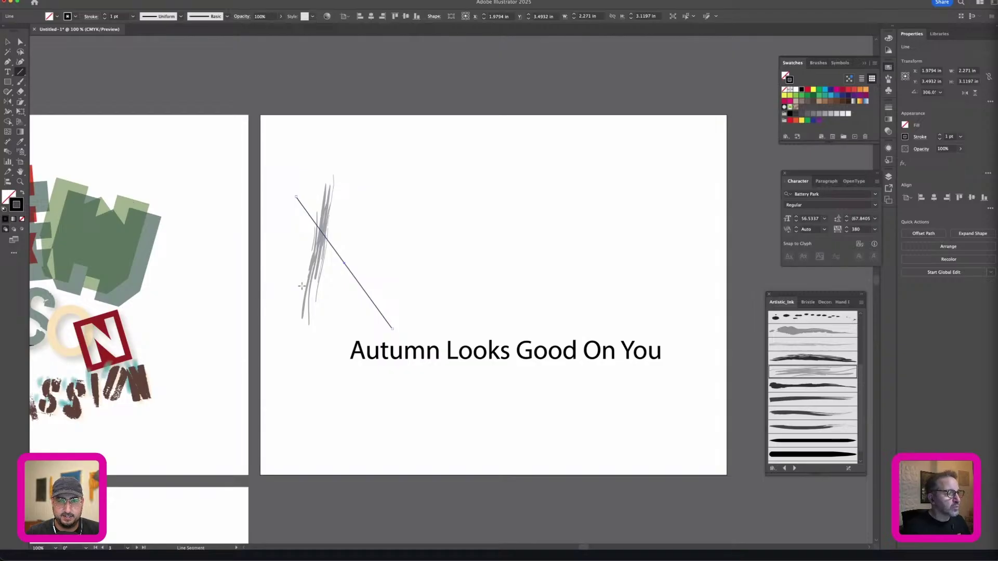
pyautogui.moveTo(290, 296); pyautogui.dragTo(385, 268)
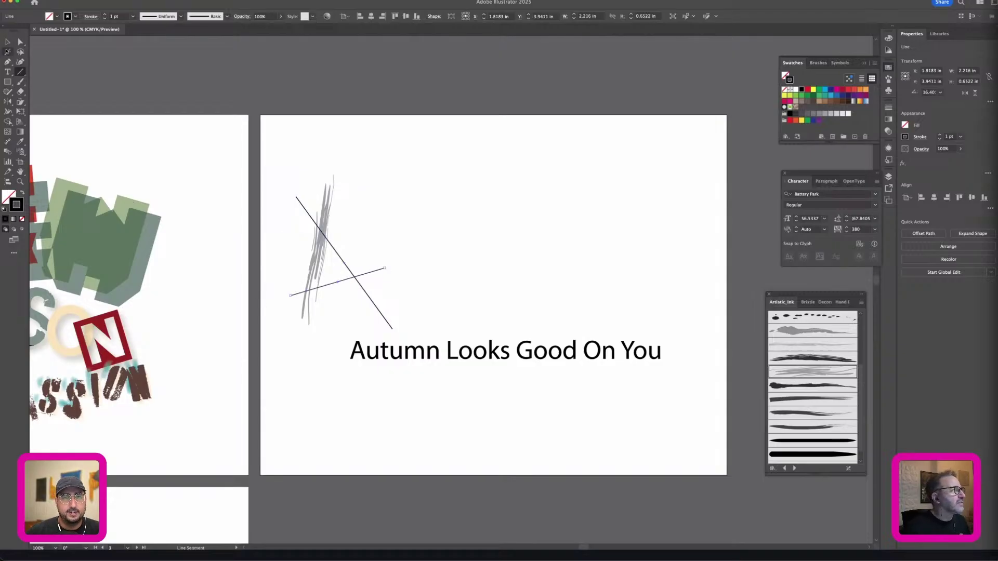
# Step: Select the plain diagonal and crossbar together and use the Eyedropper to match them to the brushed stroke
pyautogui.click(8, 42)
pyautogui.keyDown('shift'); pyautogui.click(345, 263); pyautogui.keyUp('shift')
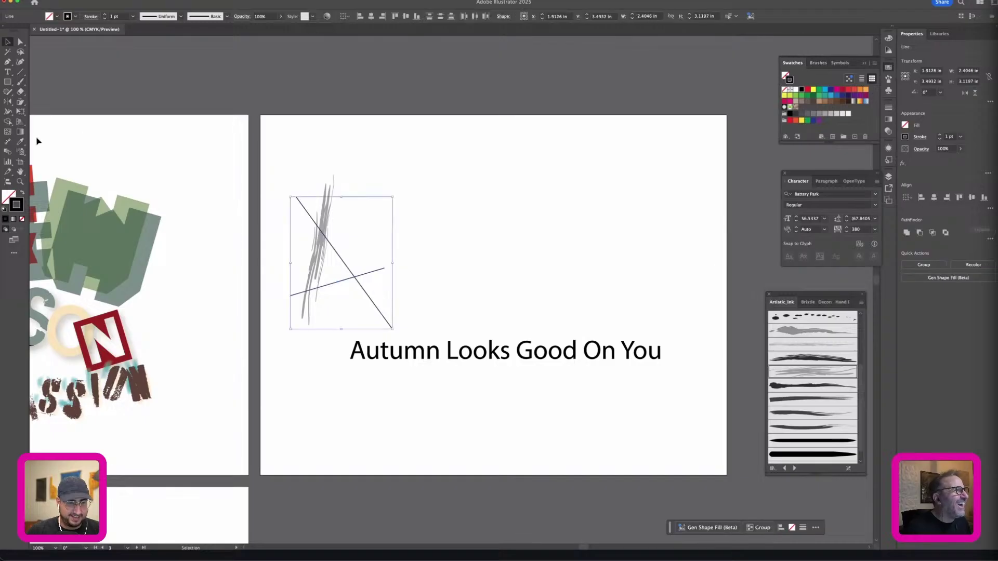
pyautogui.click(21, 142)
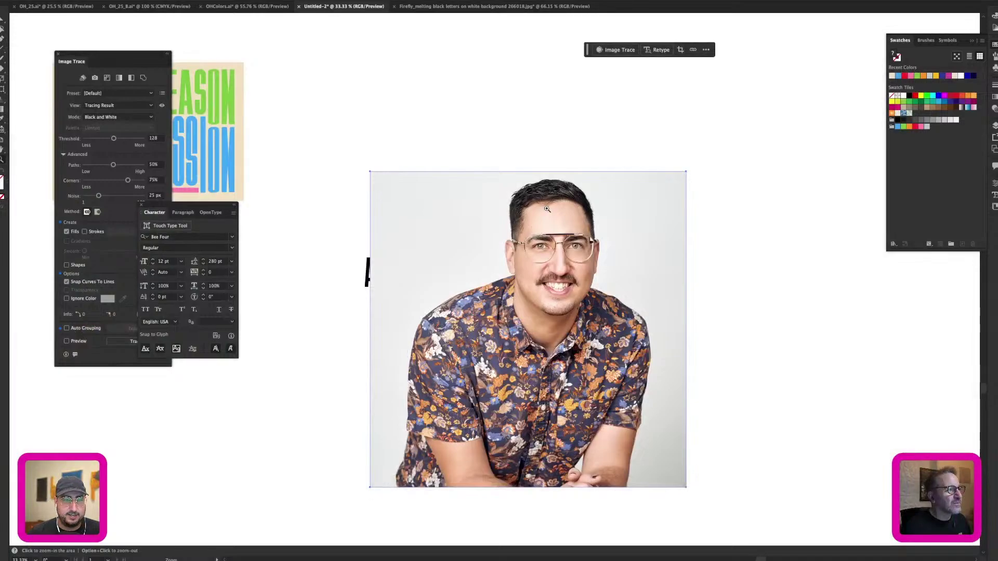
# Step: Move the portrait photo to the right so it stands beside the phrase "Autumn Looks Good On You" instead of covering it
pyautogui.scroll(-3, 547, 209)
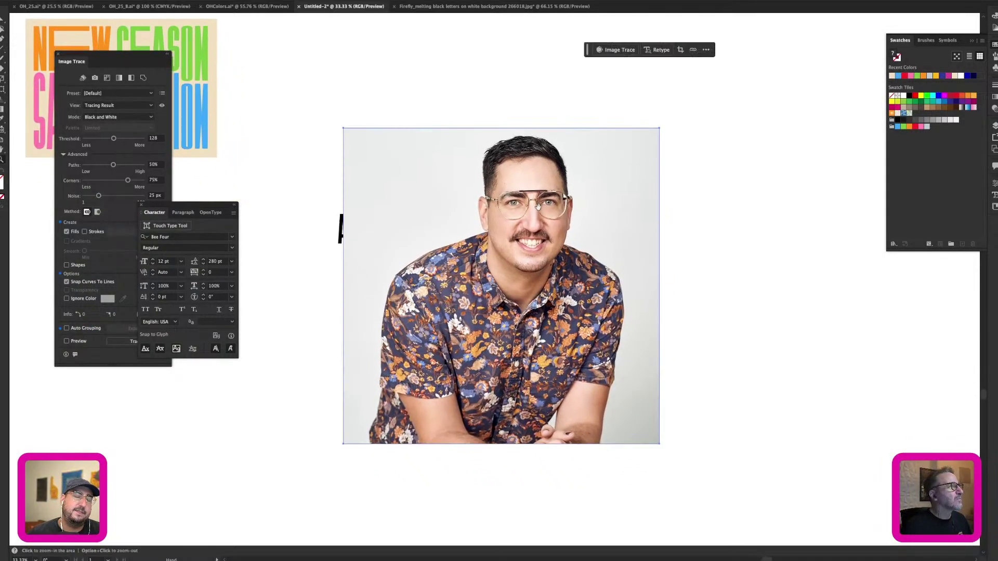
pyautogui.press('v')
pyautogui.moveTo(435, 240); pyautogui.dragTo(535, 197)
pyautogui.press('space')
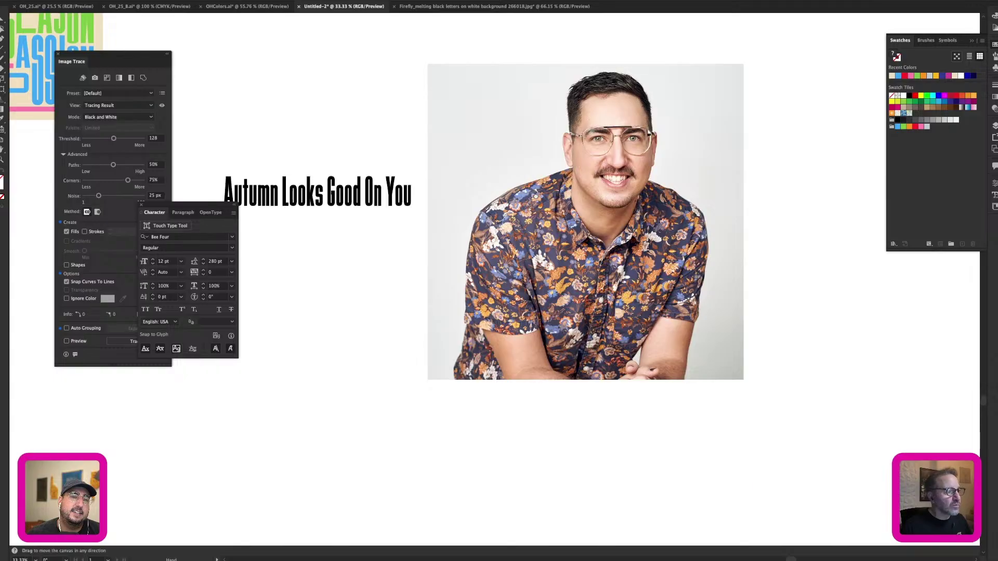
pyautogui.click(535, 195)
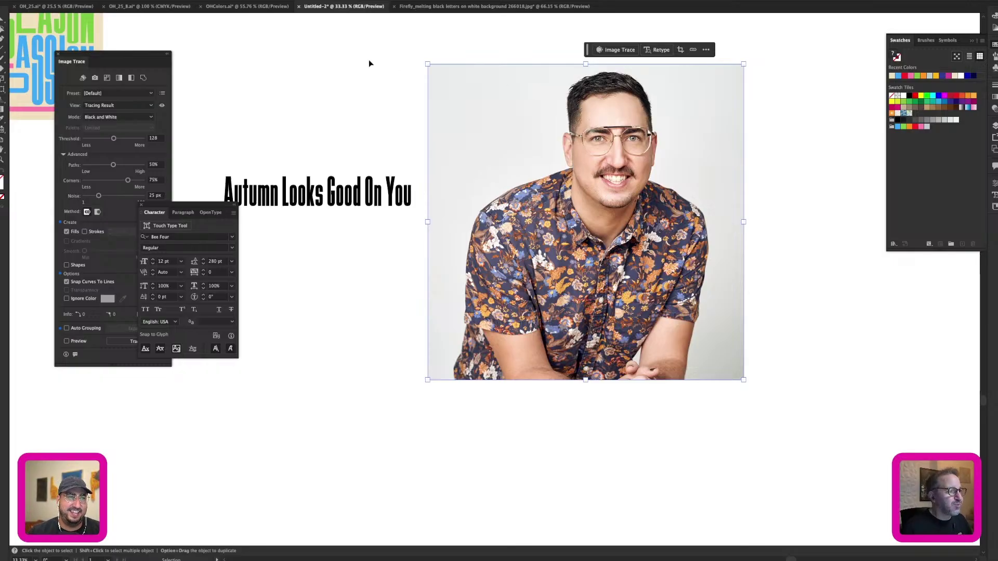
# Step: Select the phrase and the portrait together and duplicate them below and to the left of the originals
pyautogui.click(343, 189)
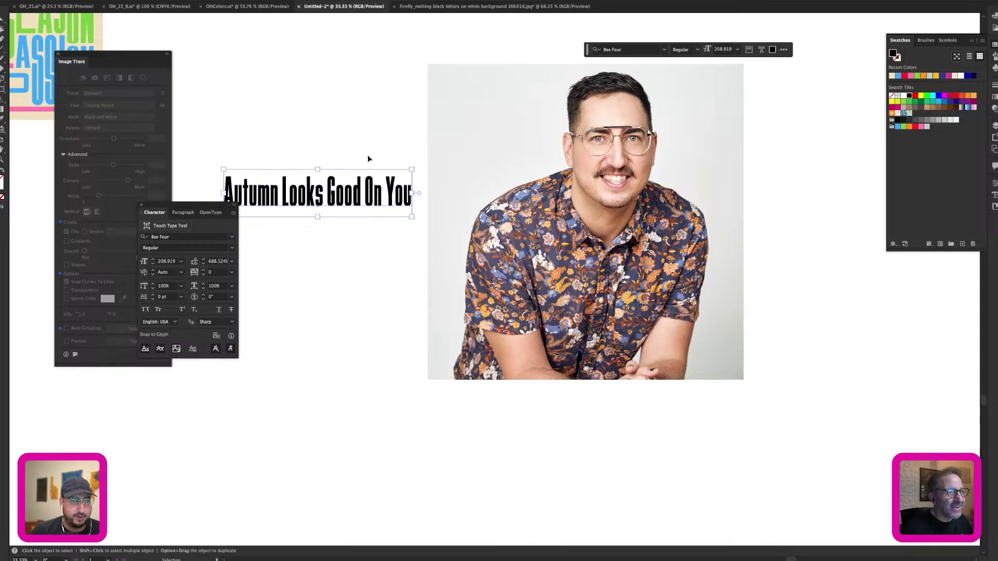
pyautogui.keyDown('shift'); pyautogui.click(507, 151); pyautogui.keyUp('shift')
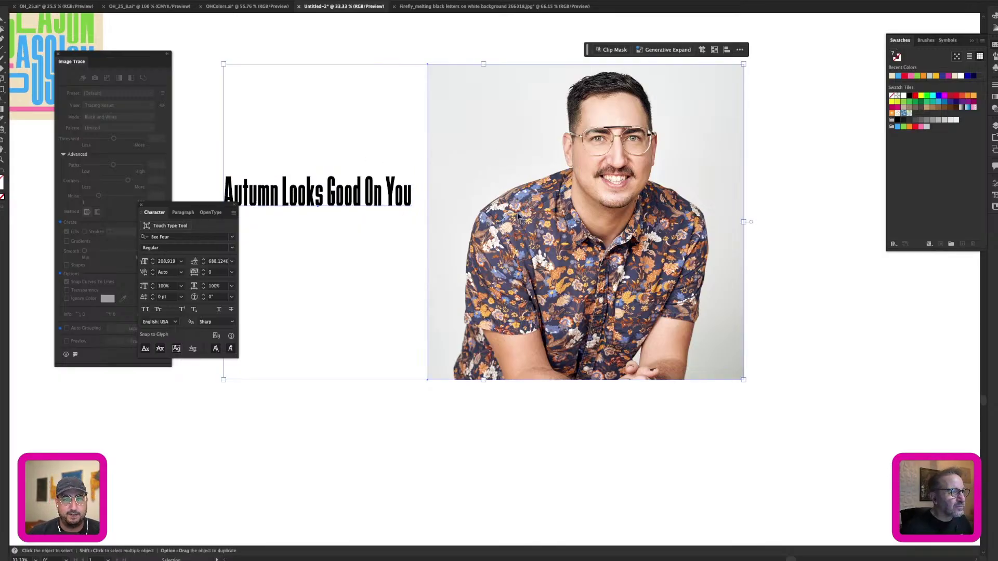
pyautogui.press('z')
pyautogui.keyDown('alt'); pyautogui.click(524, 218); pyautogui.keyUp('alt')
pyautogui.moveTo(509, 251); pyautogui.dragTo(540, 196)
pyautogui.press('v')
pyautogui.hotkey('ctrl', 'a')
pyautogui.click(465, 86)
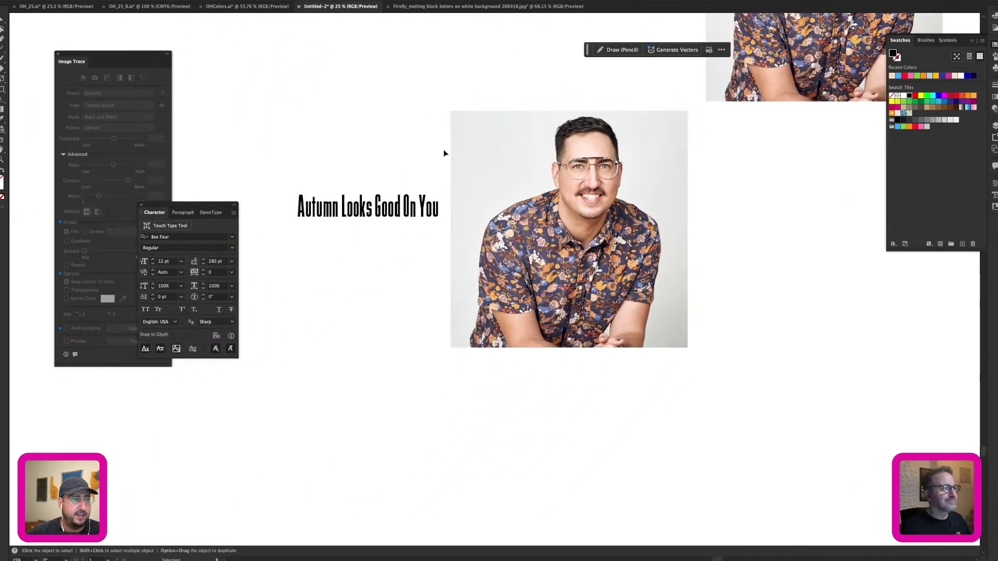
# Step: Image-trace the duplicated portrait with the 6 Colors preset and expand the tracing into editable vector paths
pyautogui.click(481, 157)
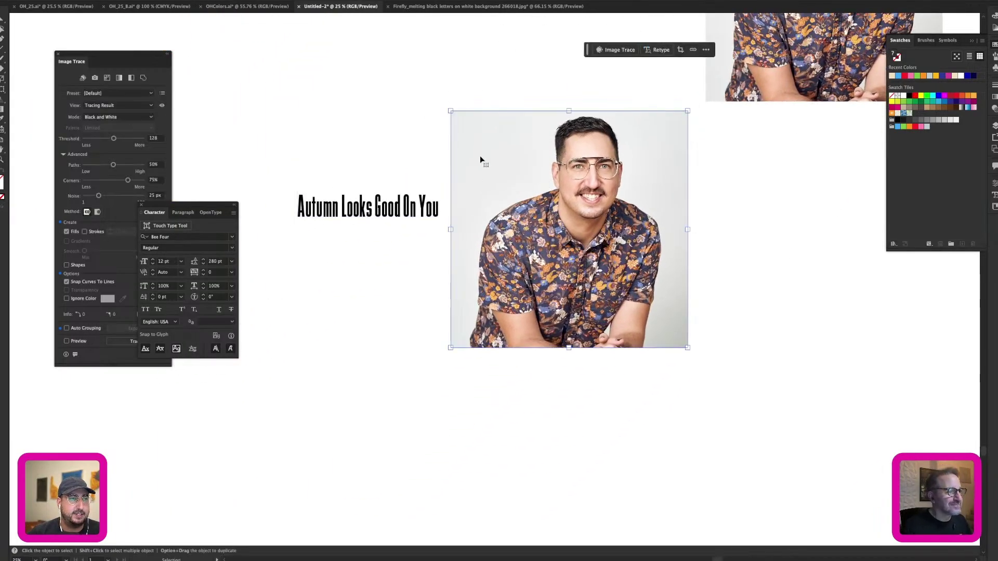
pyautogui.click(210, 0)
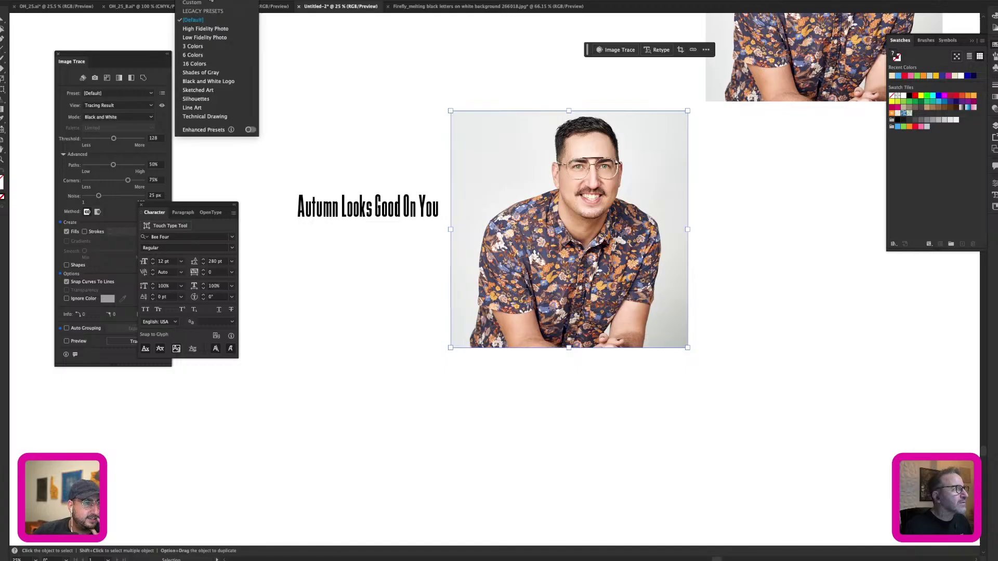
pyautogui.click(192, 54)
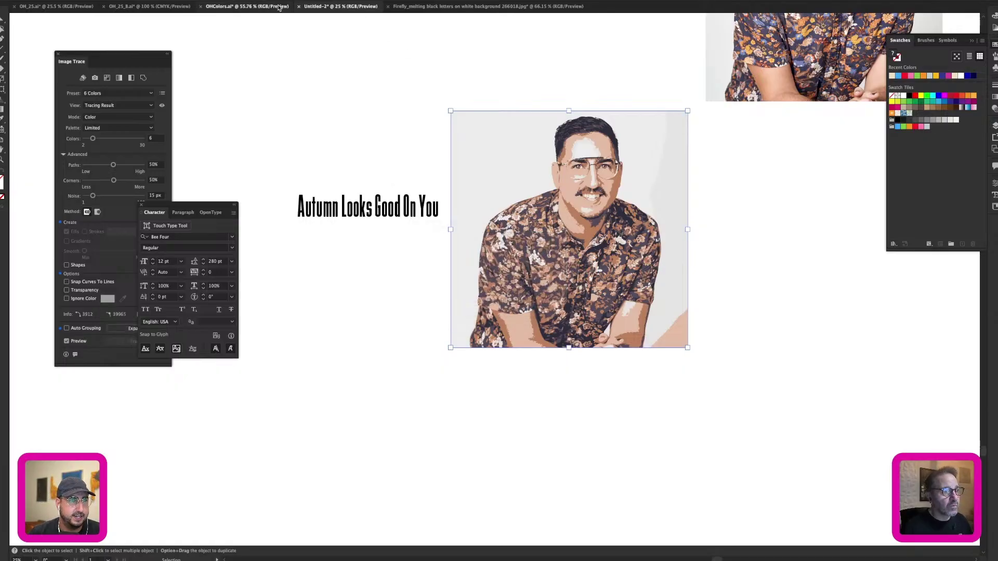
pyautogui.click(204, 2)
pyautogui.moveTo(365, 148); pyautogui.dragTo(381, 227)
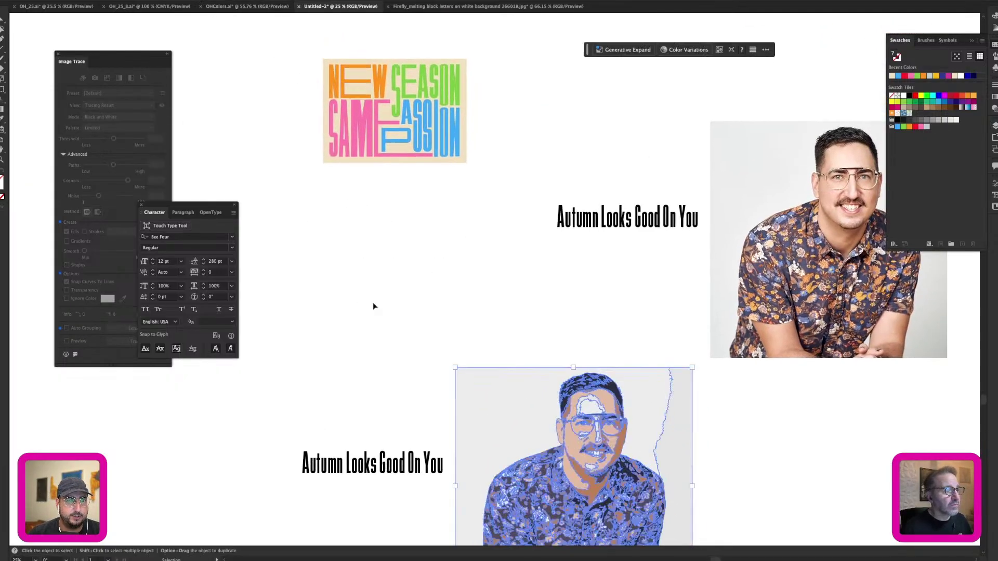
# Step: Select all the text of the duplicated "Autumn Looks Good On You" phrase beside the traced portrait for editing
pyautogui.press('z')
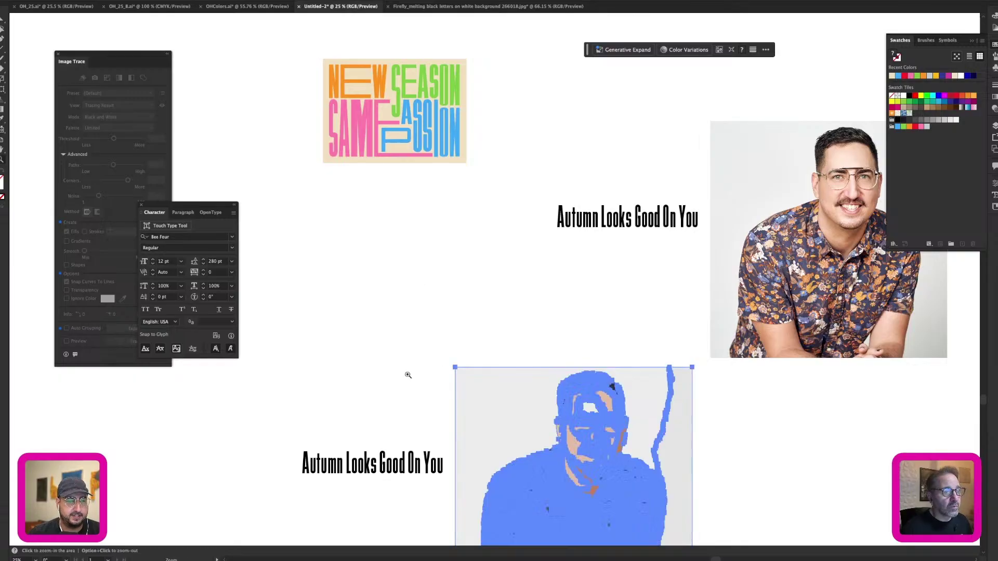
pyautogui.click(407, 375)
pyautogui.moveTo(407, 380); pyautogui.dragTo(316, 153)
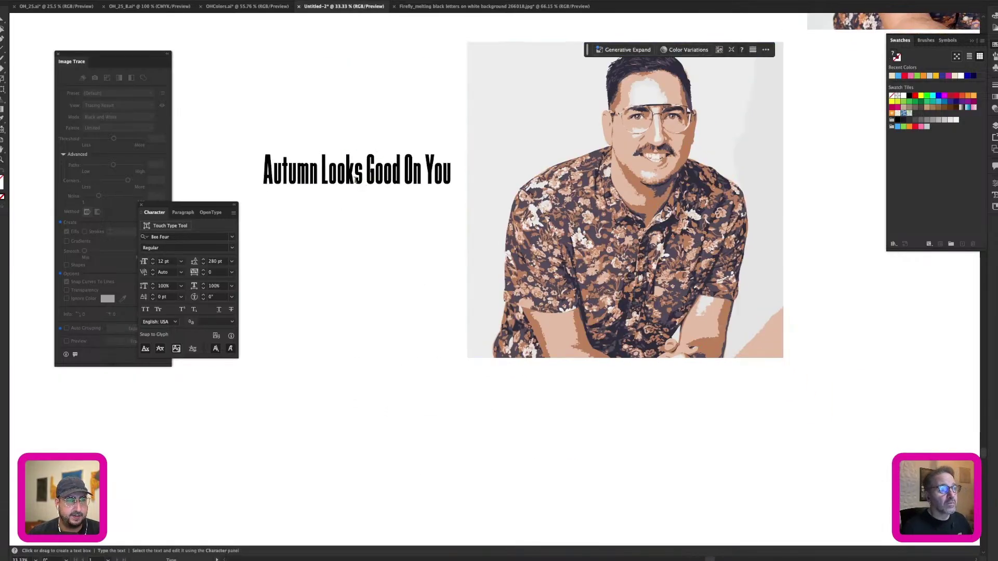
pyautogui.click(360, 172)
pyautogui.tripleClick(359, 171)
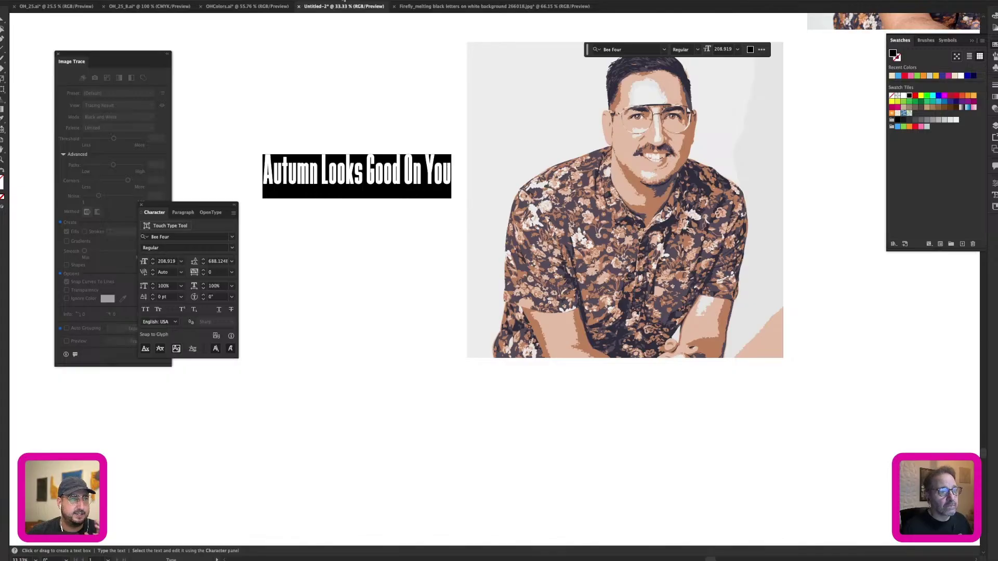
pyautogui.click(339, 1)
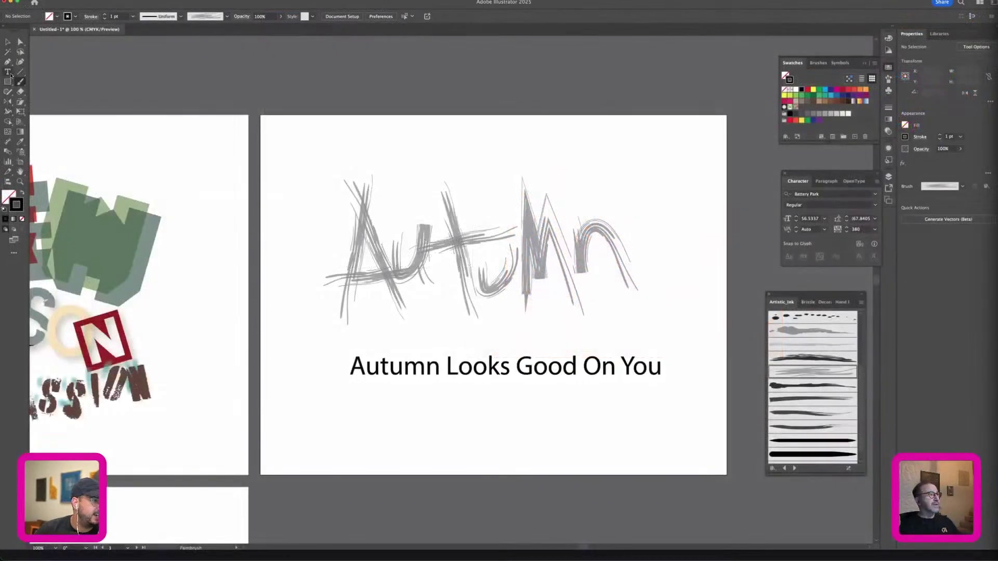
# Step: Shift the brushed Autumn lettering slightly down and to the right, and lower its first u separately
pyautogui.click(8, 42)
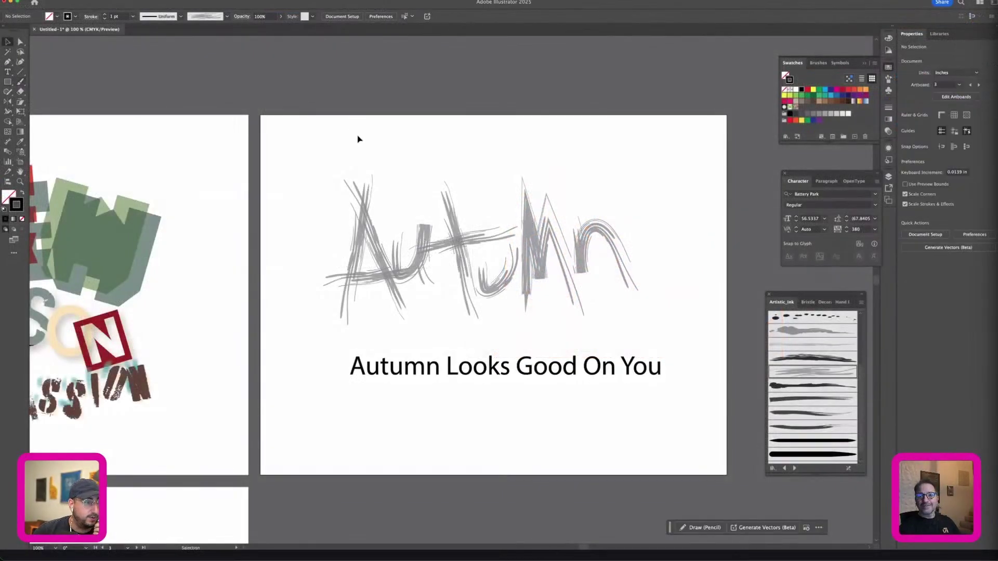
pyautogui.moveTo(312, 167)
pyautogui.mouseDown()
pyautogui.moveTo(356, 217)
pyautogui.moveTo(603, 299)
pyautogui.mouseUp()
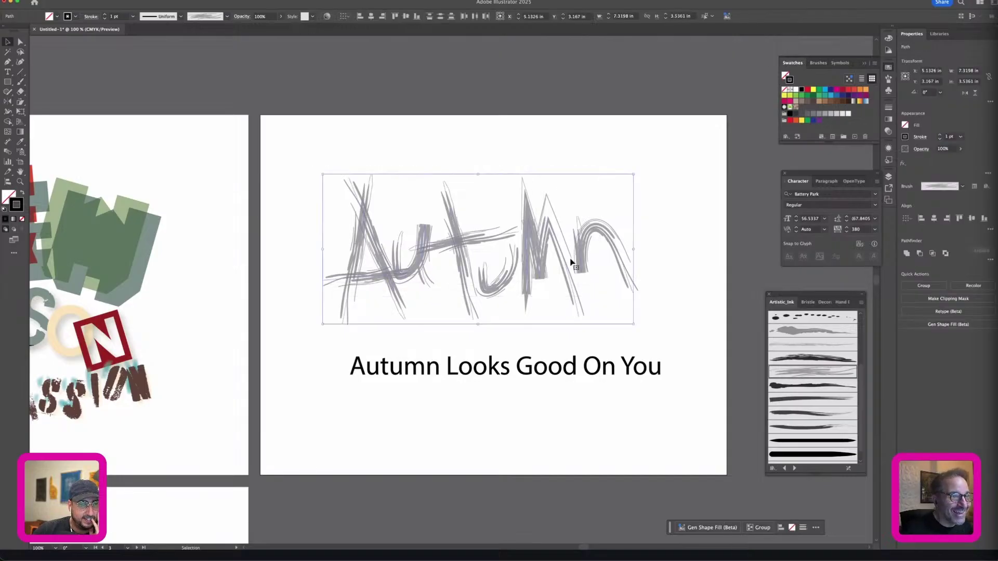
pyautogui.moveTo(579, 266); pyautogui.dragTo(588, 277)
pyautogui.click(437, 357)
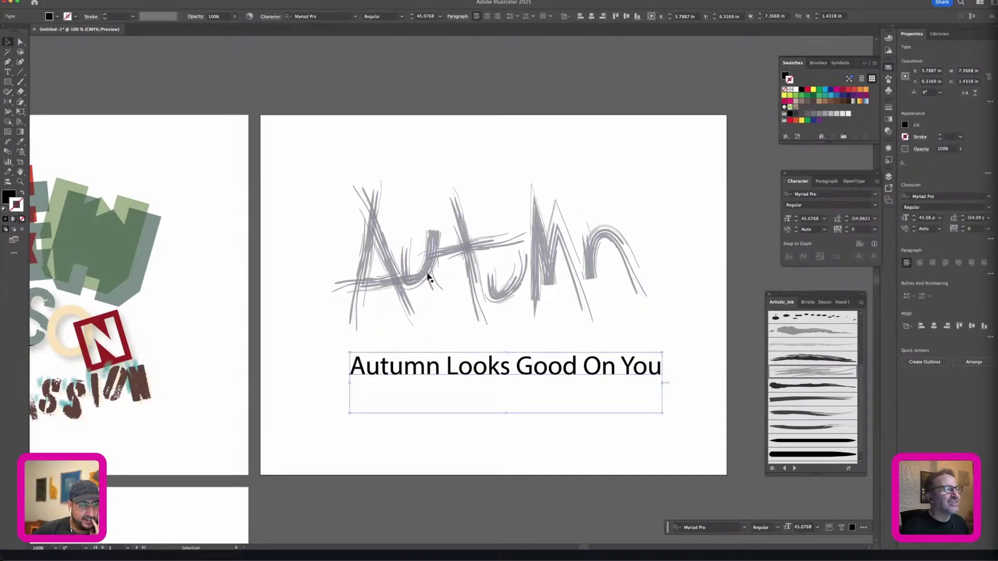
pyautogui.click(439, 284)
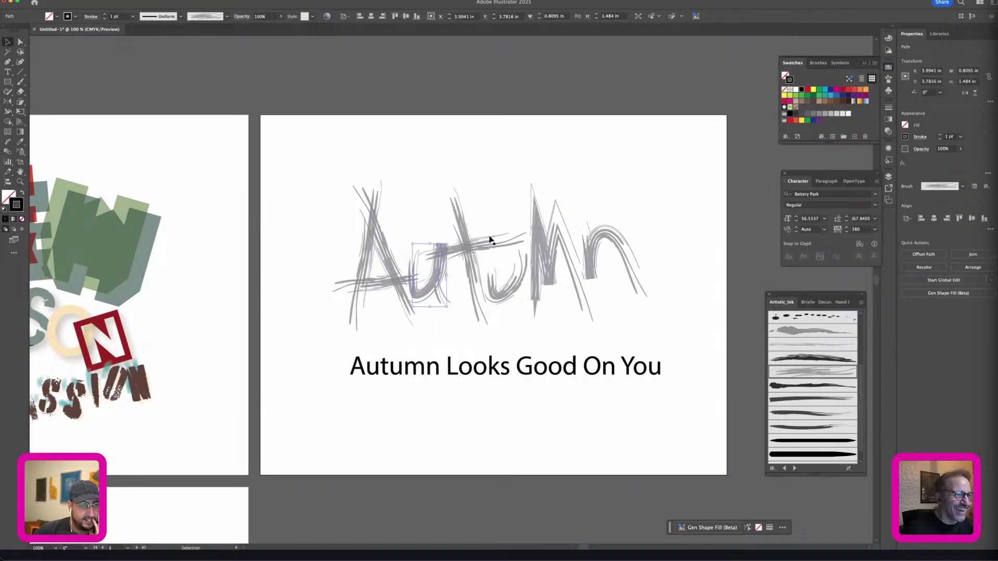
# Step: Tighten the spacing of the brushed Autumn lettering by moving the T, second u, M and n to the left
pyautogui.click(472, 231)
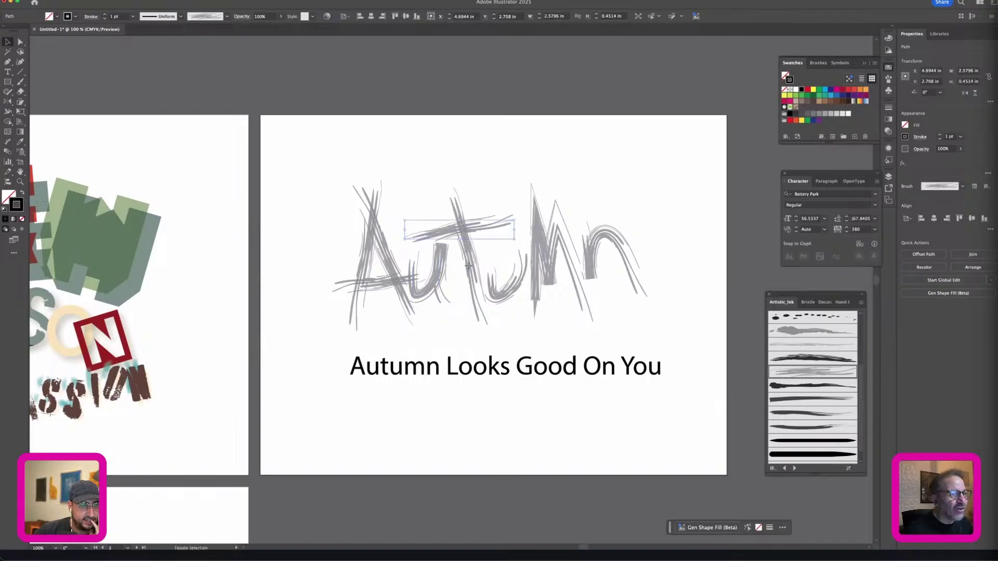
pyautogui.moveTo(471, 267); pyautogui.dragTo(455, 269)
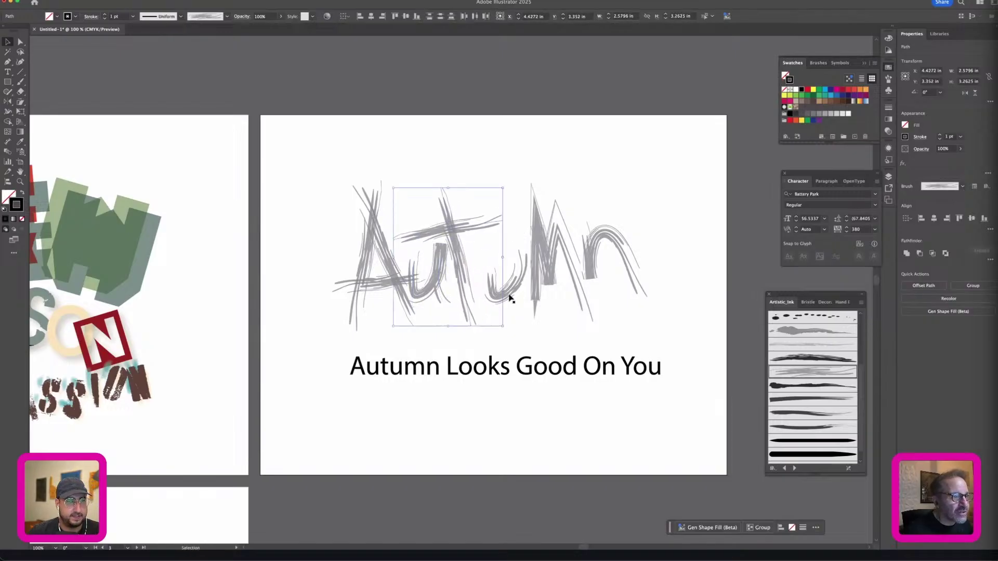
pyautogui.moveTo(509, 295)
pyautogui.mouseDown()
pyautogui.moveTo(494, 284)
pyautogui.moveTo(524, 292)
pyautogui.mouseUp()
pyautogui.moveTo(594, 267)
pyautogui.mouseDown()
pyautogui.moveTo(568, 285)
pyautogui.moveTo(575, 278)
pyautogui.mouseUp()
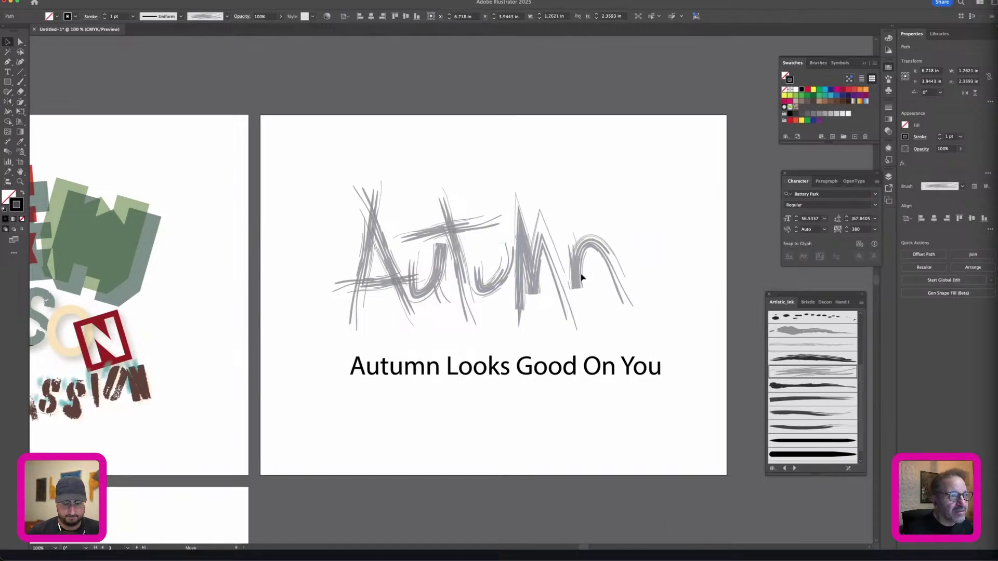
pyautogui.click(595, 213)
# Step: Select all brush strokes of the Autumn lettering and expand their appearance into filled shapes
pyautogui.moveTo(313, 200)
pyautogui.mouseDown()
pyautogui.moveTo(634, 336)
pyautogui.moveTo(610, 333)
pyautogui.mouseUp()
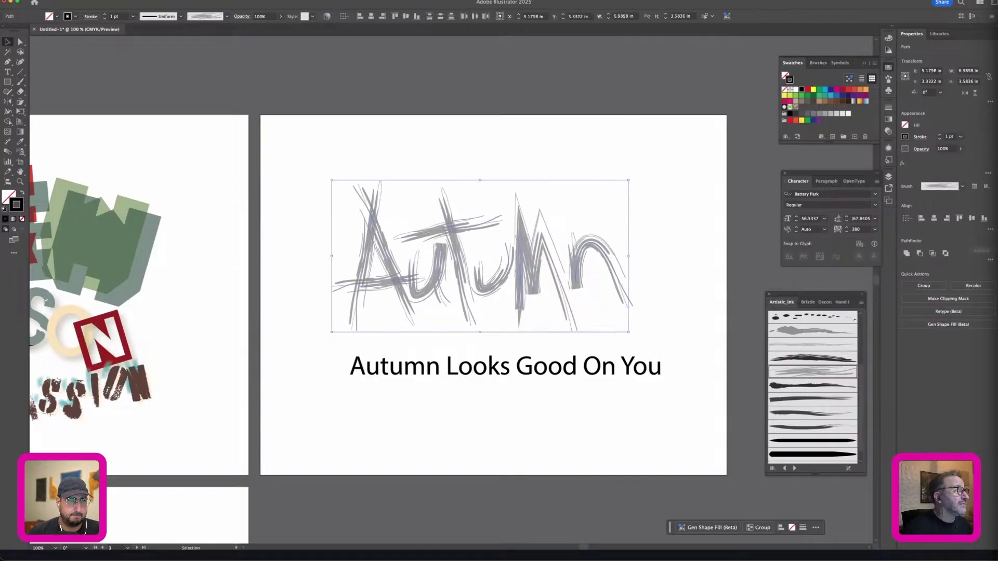
pyautogui.click(78, 1)
pyautogui.click(107, 88)
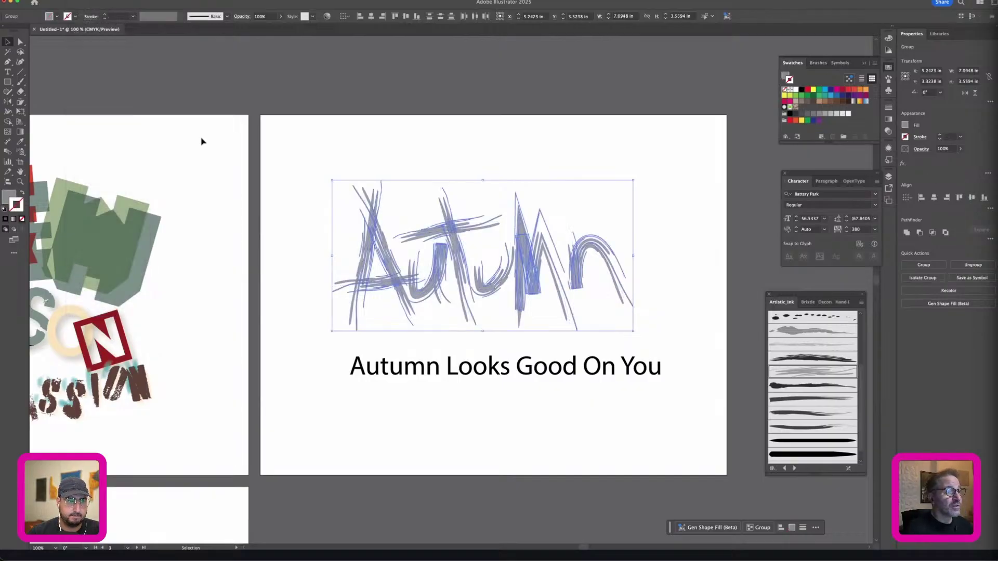
# Step: Apply a Roughen effect to the expanded Autumn lettering with absolute size 0.07 in, detail 10/in and corner points
pyautogui.click(136, 1)
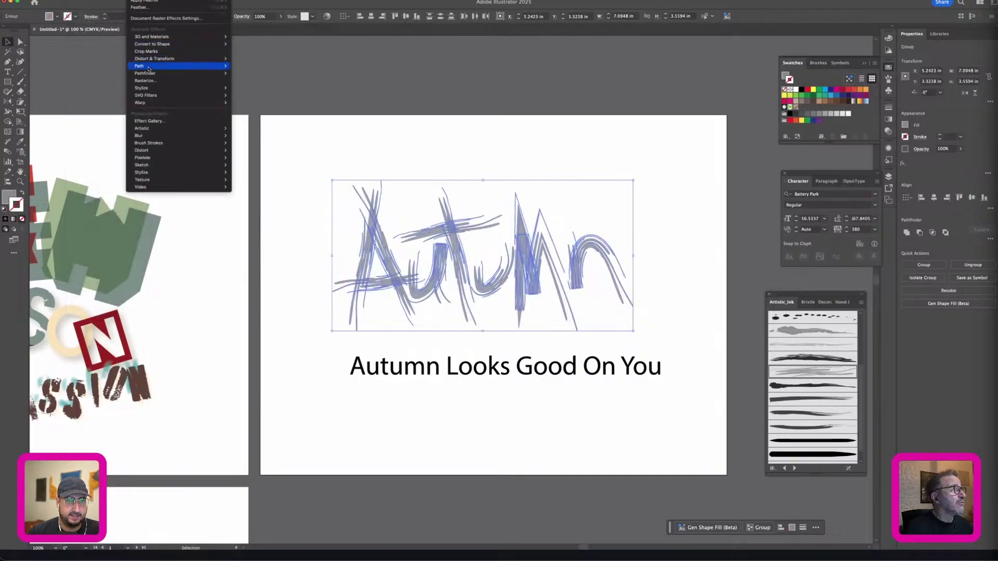
pyautogui.moveTo(148, 76)
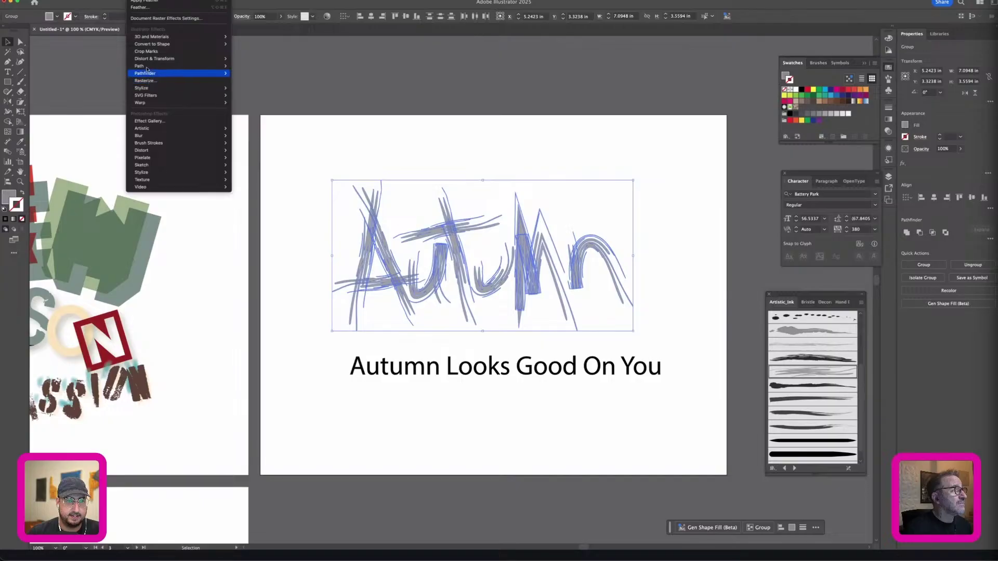
pyautogui.moveTo(185, 63)
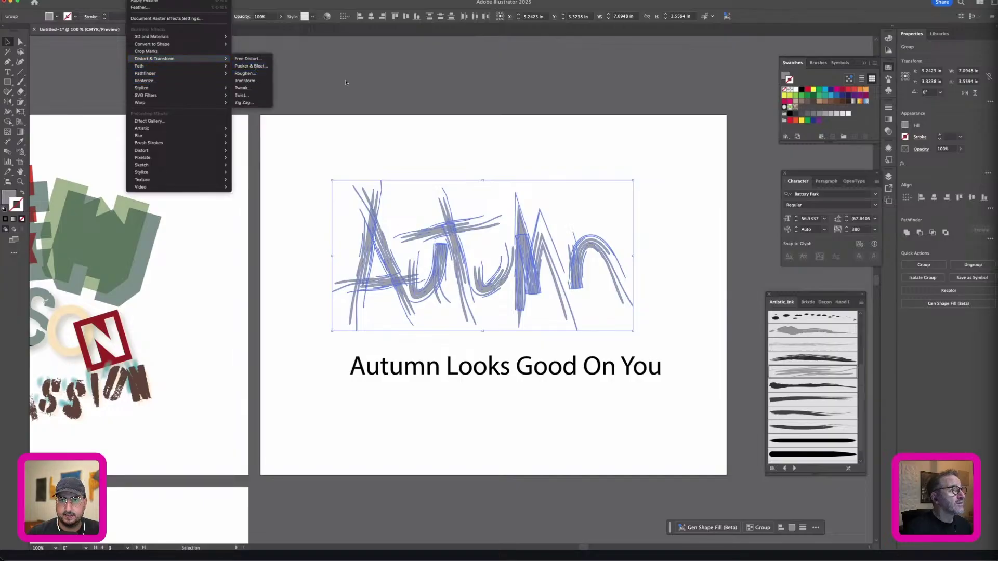
pyautogui.click(244, 73)
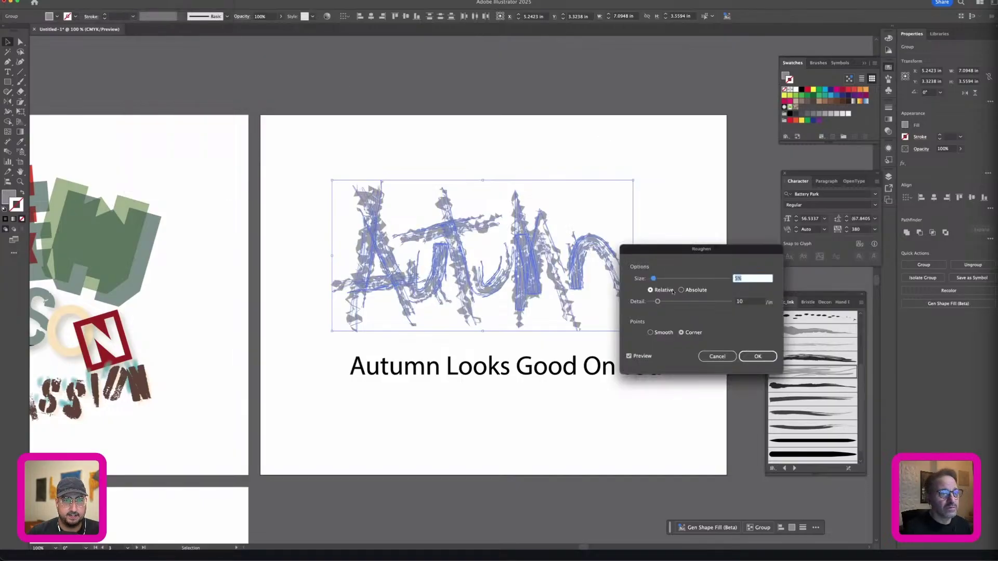
pyautogui.click(681, 290)
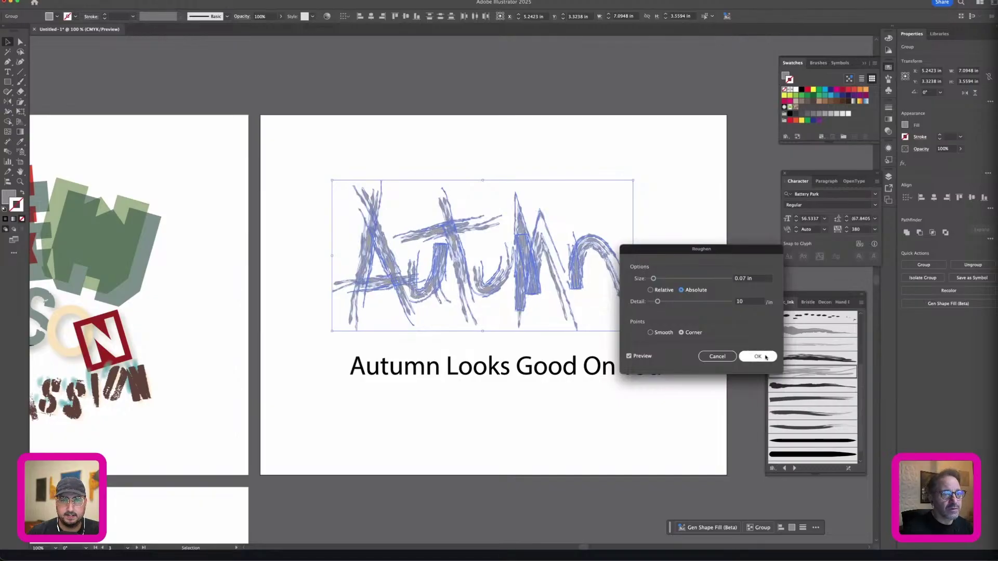
pyautogui.click(758, 356)
pyautogui.click(692, 224)
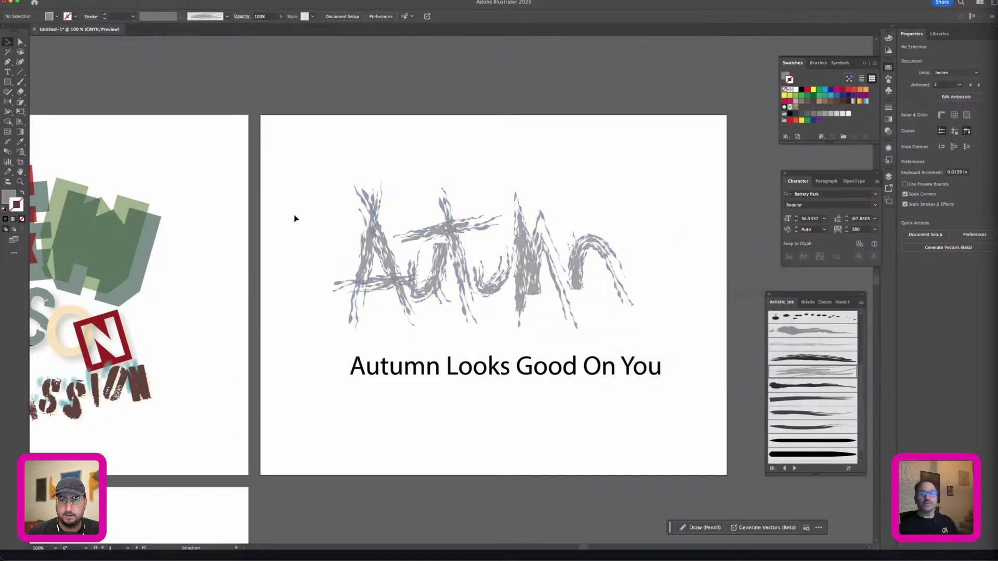
# Step: Shift the roughened Autumn lettering slightly to the right and up above the plain phrase
pyautogui.moveTo(651, 316); pyautogui.dragTo(667, 317)
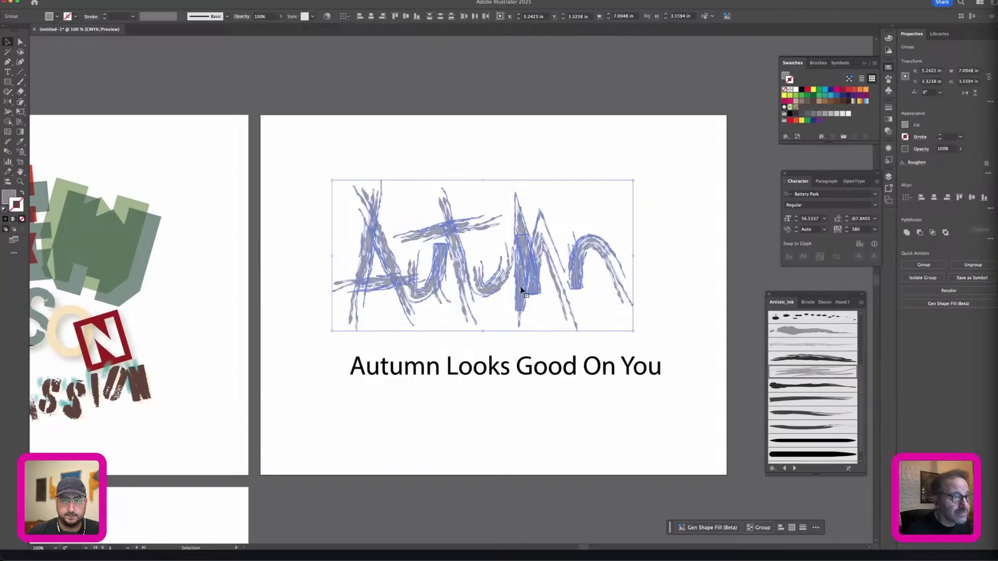
pyautogui.moveTo(522, 289); pyautogui.dragTo(536, 286)
pyautogui.click(492, 129)
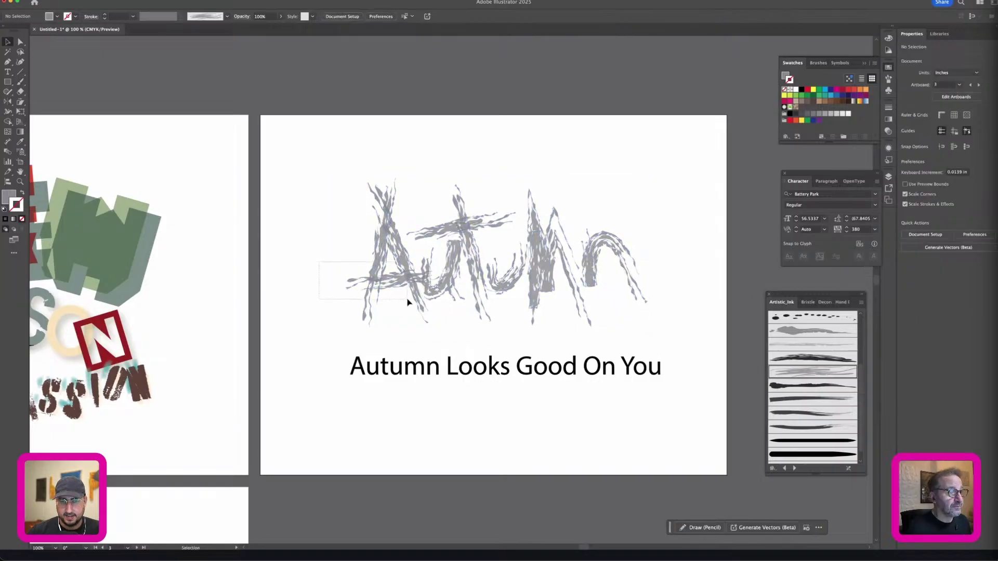
pyautogui.click(425, 278)
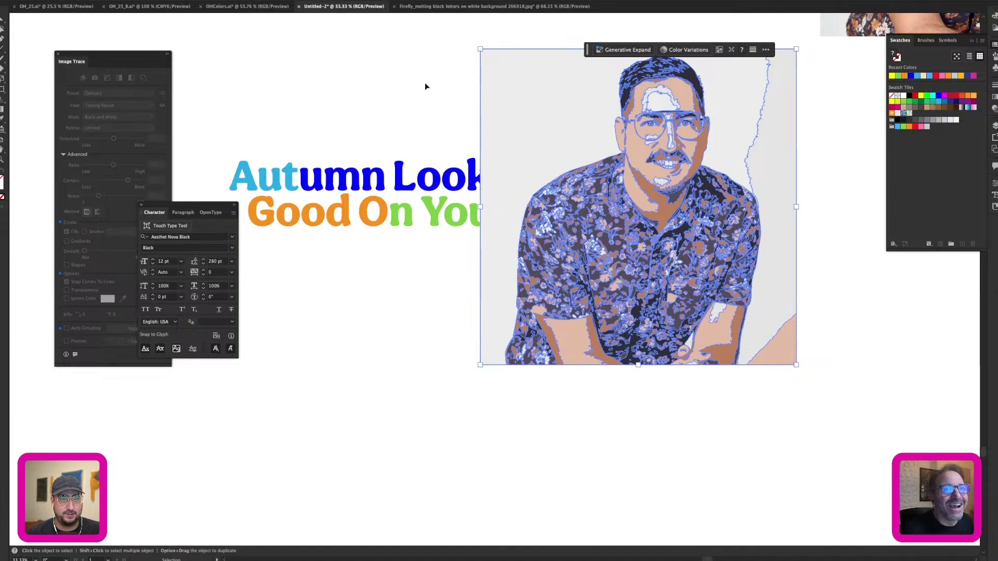
# Step: Move the traced portrait right to uncover the colored phrase and delete the background shapes around the figure
pyautogui.moveTo(562, 131); pyautogui.dragTo(580, 137)
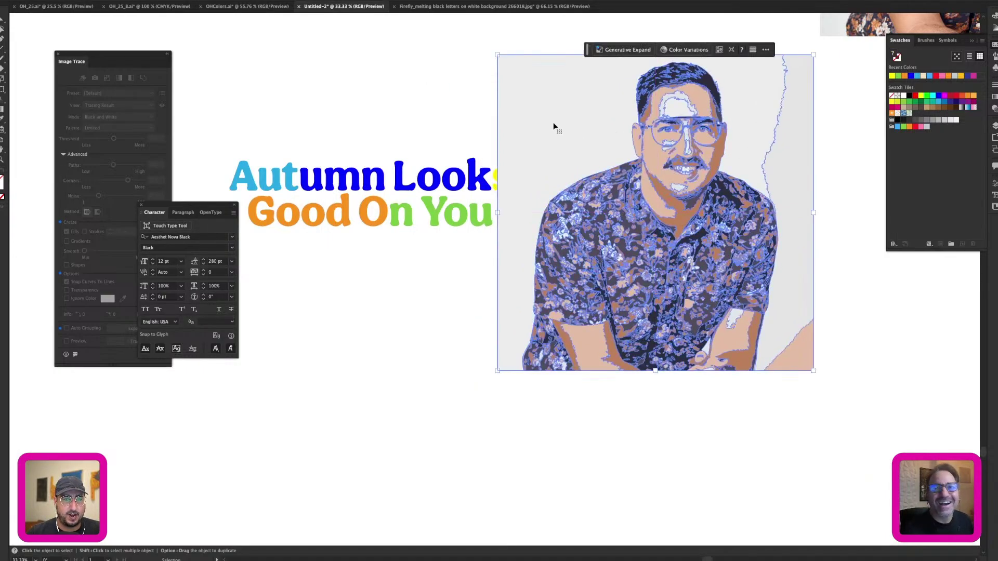
pyautogui.press('a')
pyautogui.click(540, 97)
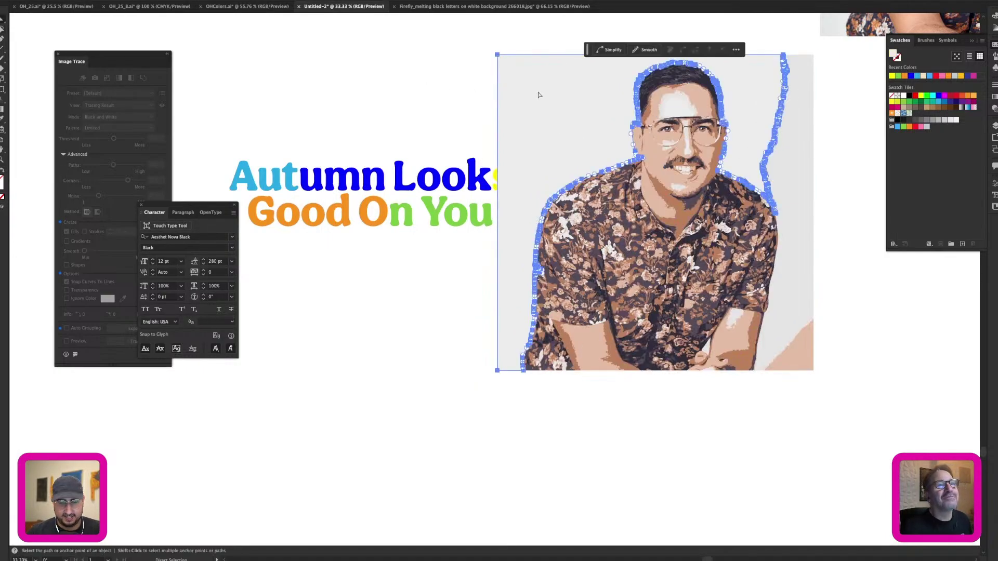
pyautogui.press('Delete')
pyautogui.click(789, 142)
pyautogui.press('Delete')
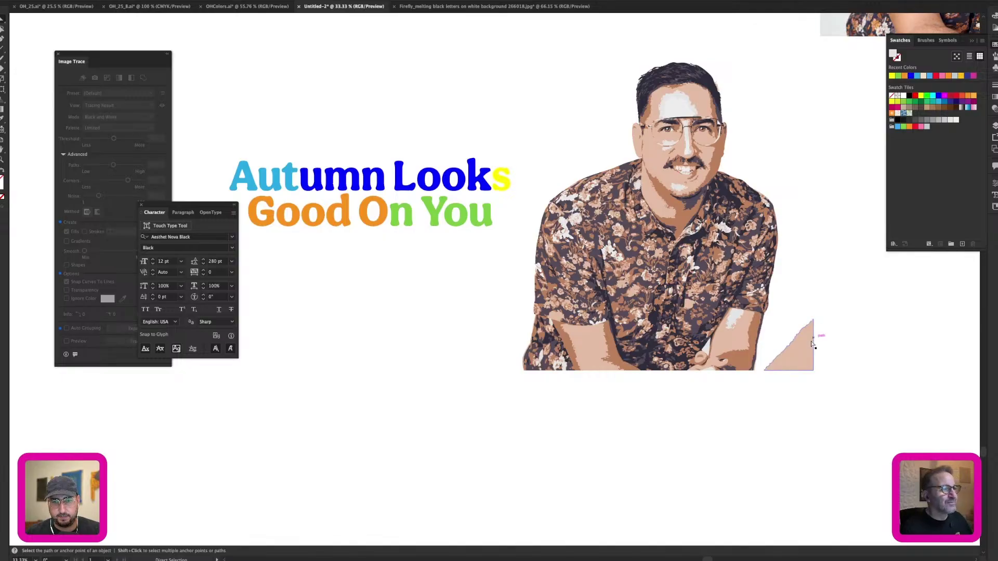
pyautogui.click(797, 350)
pyautogui.press('Delete')
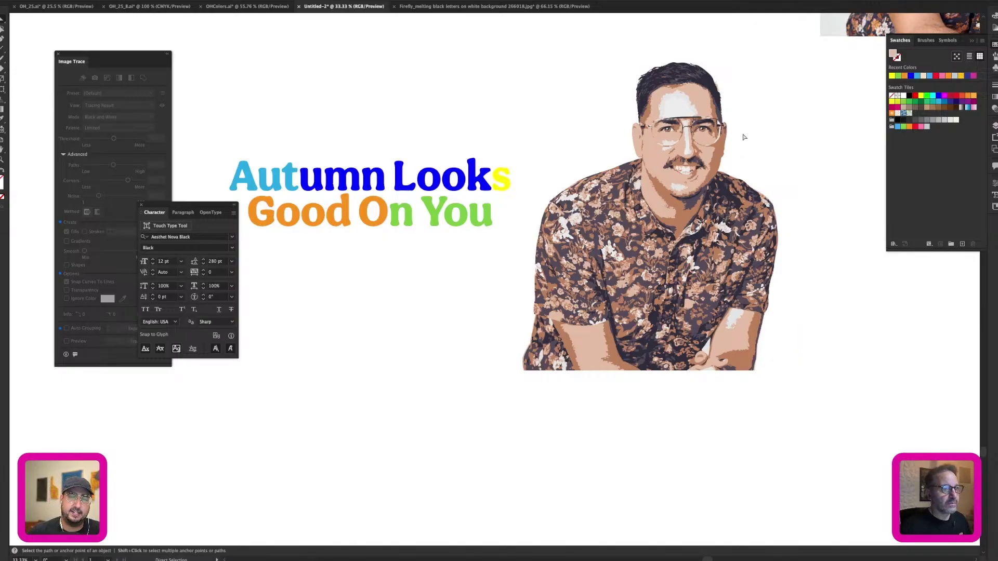
pyautogui.press('v')
pyautogui.click(698, 111)
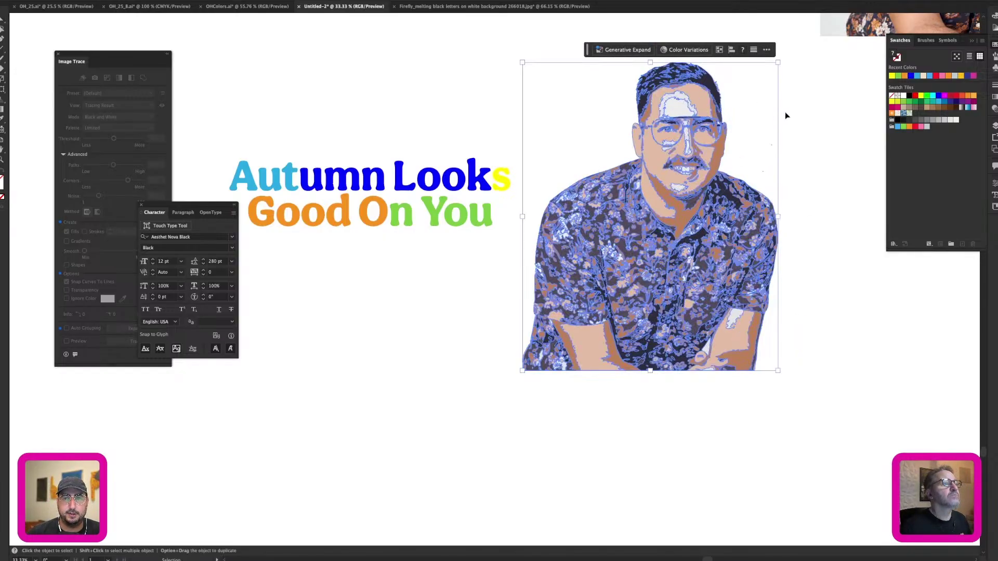
pyautogui.click(801, 122)
pyautogui.press('a')
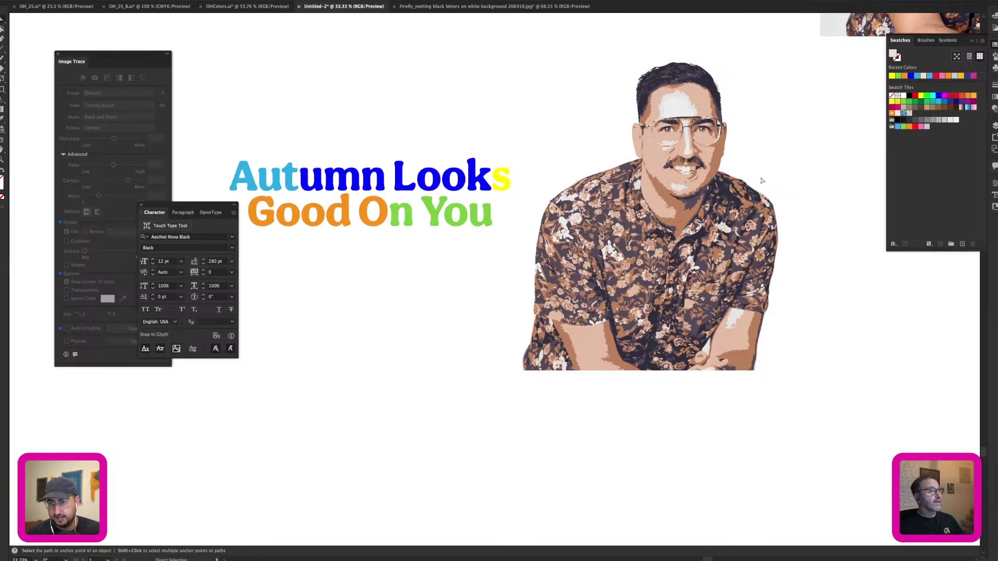
# Step: Select the colored "Autumn Looks Good On You" phrase together with the traced portrait and make a blend between them
pyautogui.press('v')
pyautogui.moveTo(786, 72); pyautogui.dragTo(224, 442)
pyautogui.press('Tab')
pyautogui.click(148, 5)
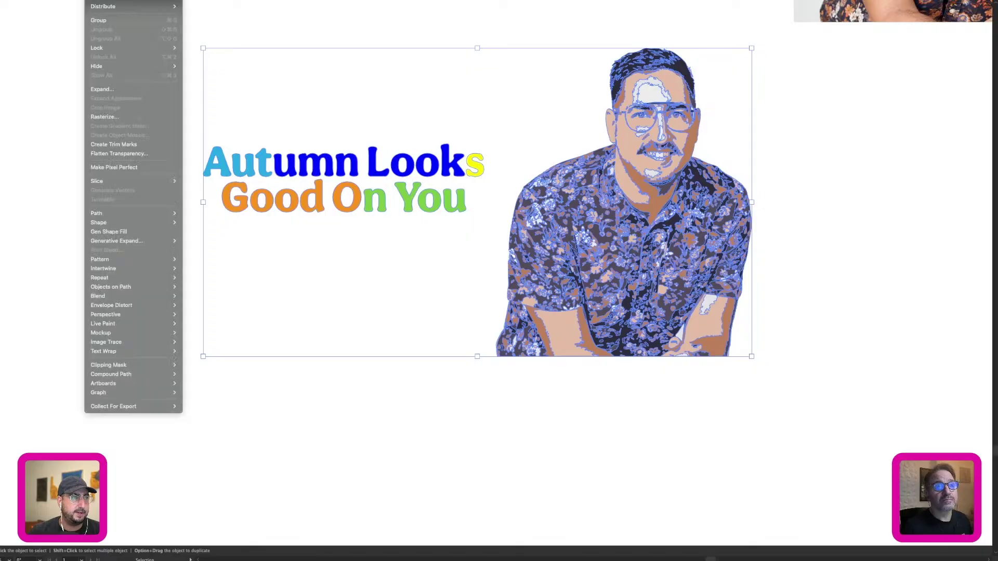
pyautogui.moveTo(140, 298)
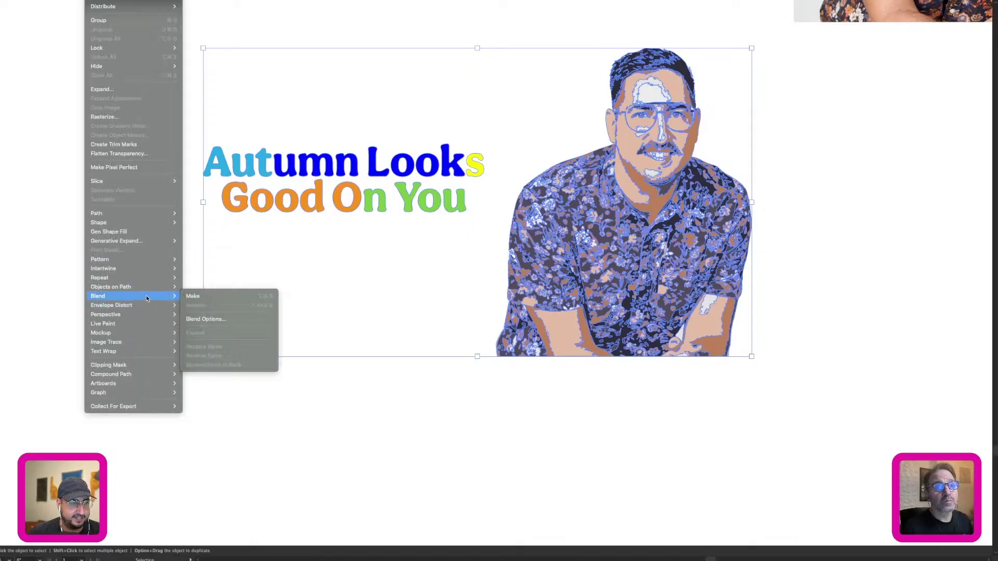
pyautogui.click(196, 297)
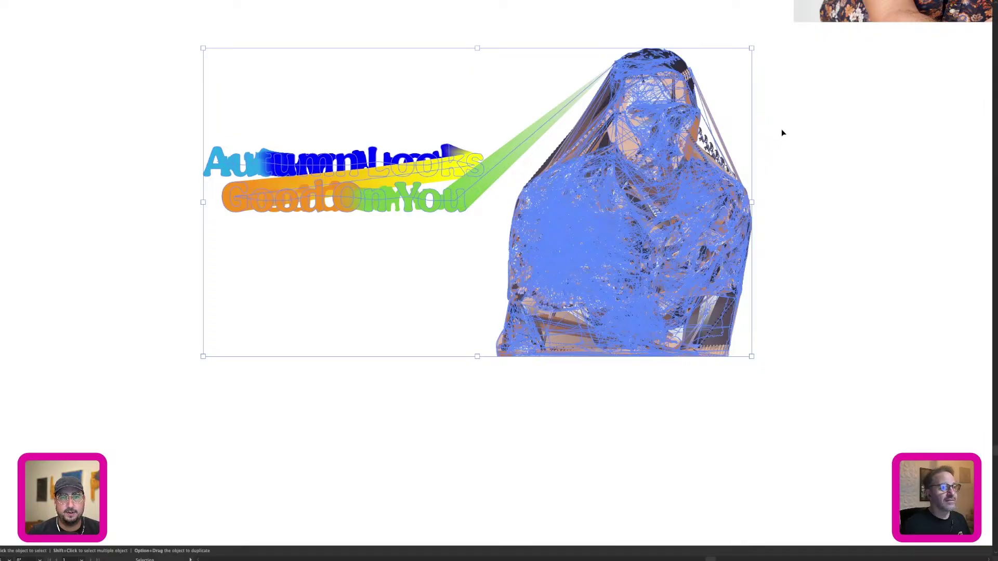
pyautogui.click(780, 133)
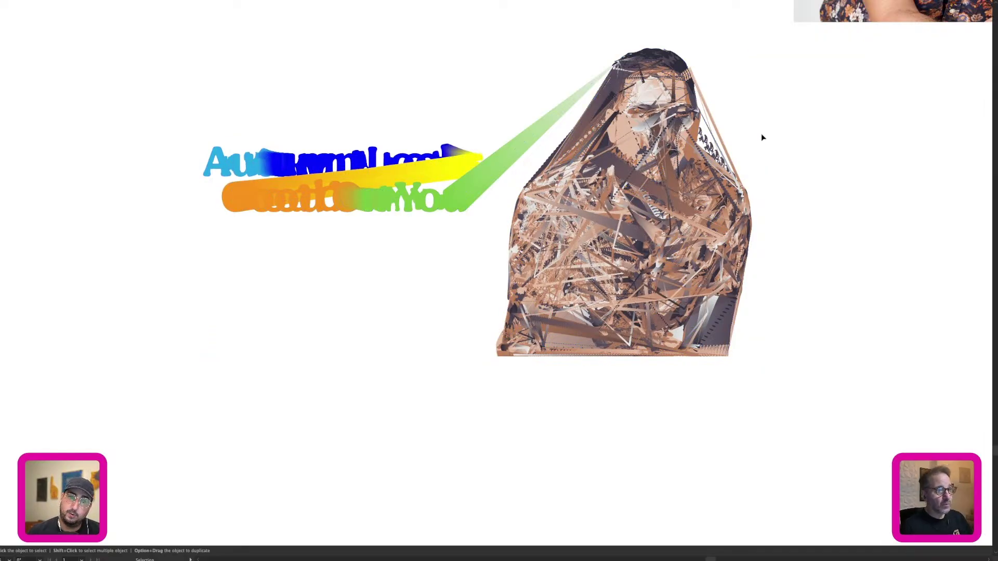
# Step: Examine the blended portrait's overlapping shapes up close and then together with the phrase
pyautogui.press('super+space')
pyautogui.moveTo(614, 213); pyautogui.dragTo(777, 242)
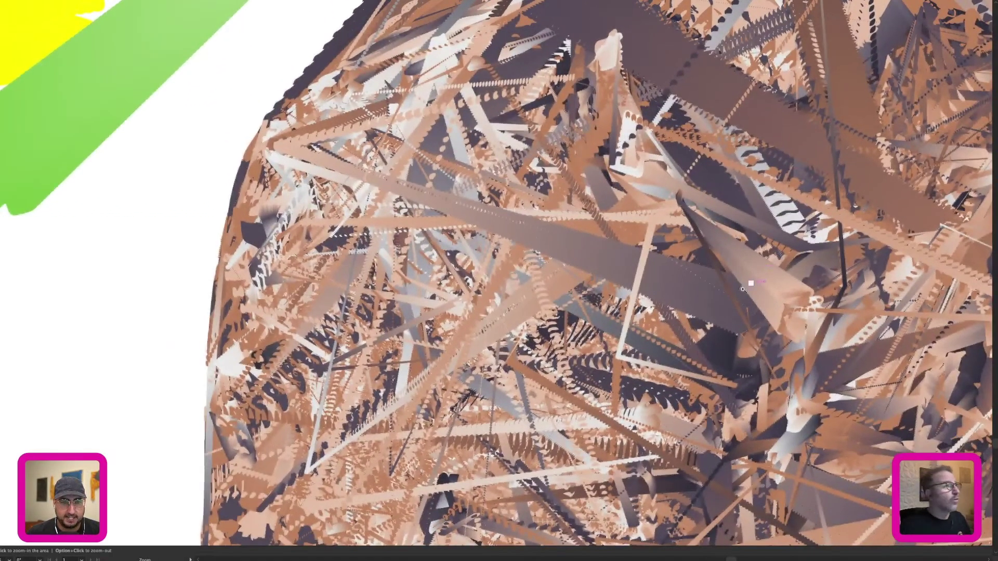
pyautogui.press('space')
pyautogui.moveTo(730, 294); pyautogui.dragTo(664, 214)
pyautogui.moveTo(613, 193); pyautogui.dragTo(558, 147)
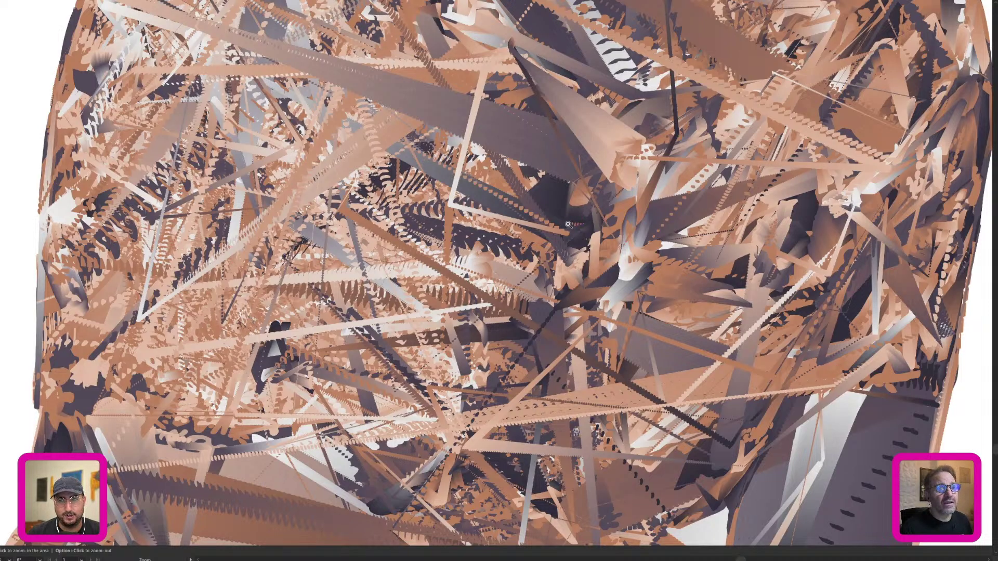
pyautogui.keyDown('alt'); pyautogui.click(516, 198); pyautogui.keyUp('alt')
pyautogui.click(491, 210)
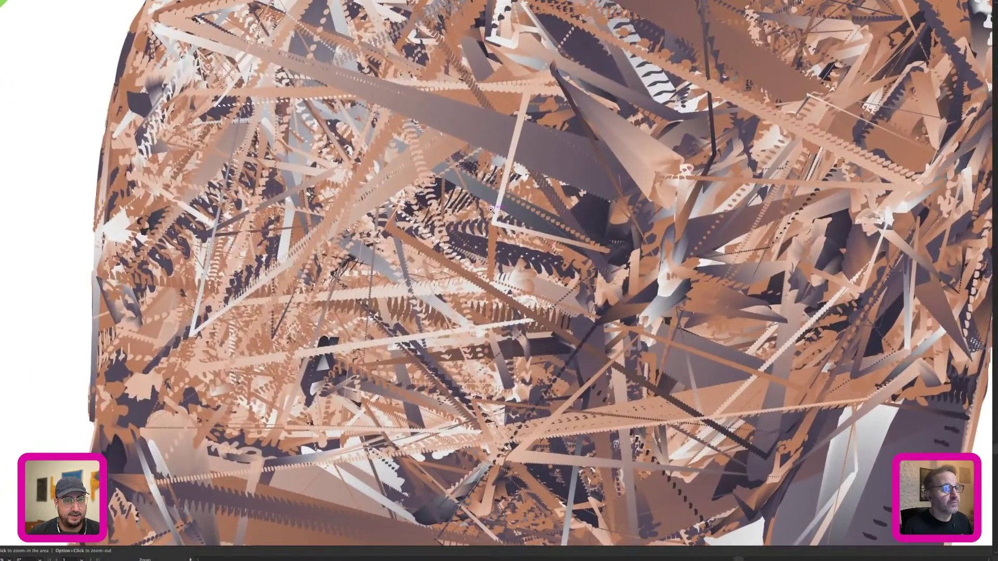
pyautogui.keyDown('alt'); pyautogui.click(491, 210); pyautogui.keyUp('alt')
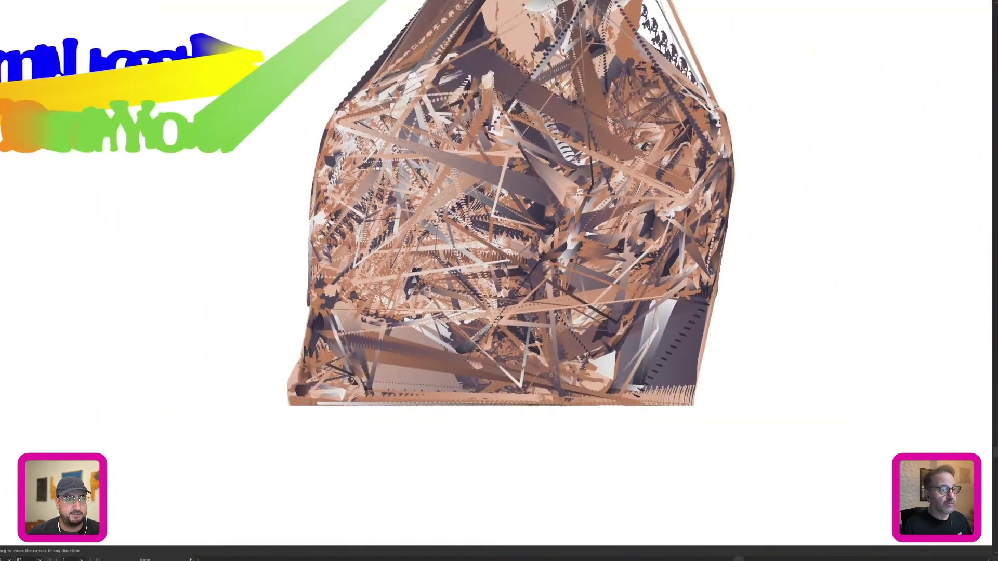
pyautogui.press('space')
pyautogui.moveTo(373, 164); pyautogui.dragTo(564, 314)
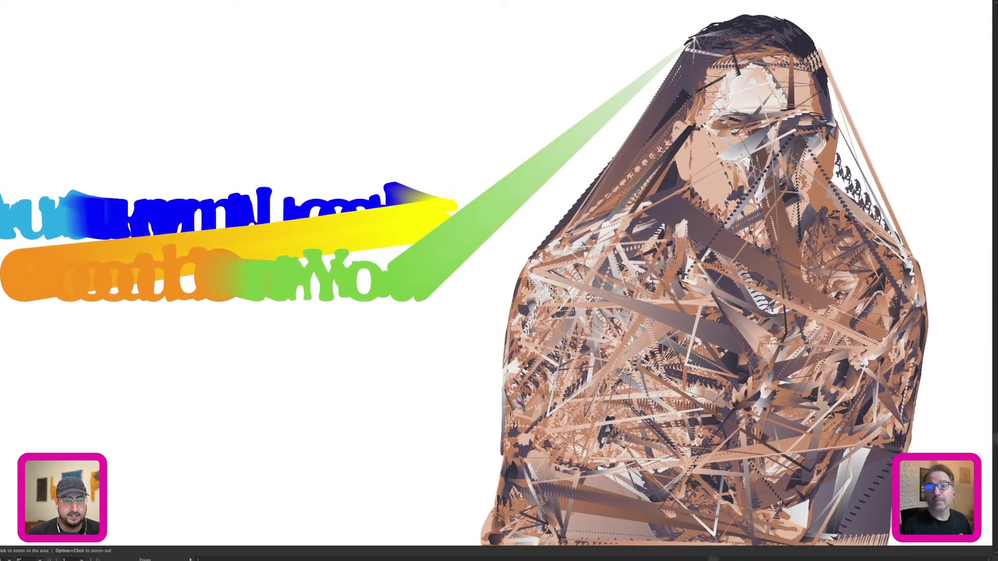
pyautogui.press('Tab')
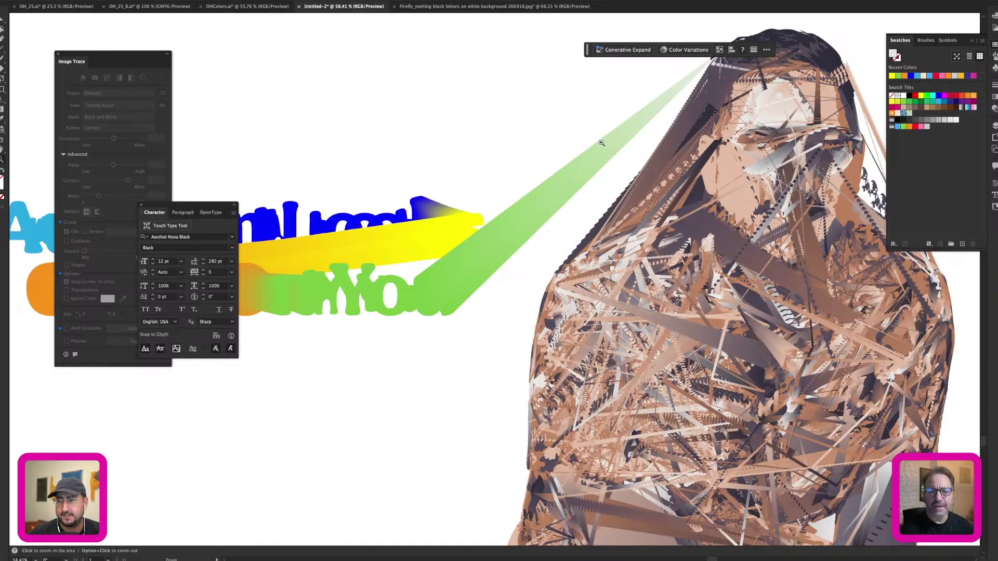
# Step: Select all artwork and expand the phrase-and-portrait blend with Object and Fill enabled
pyautogui.press('v')
pyautogui.press('super+a')
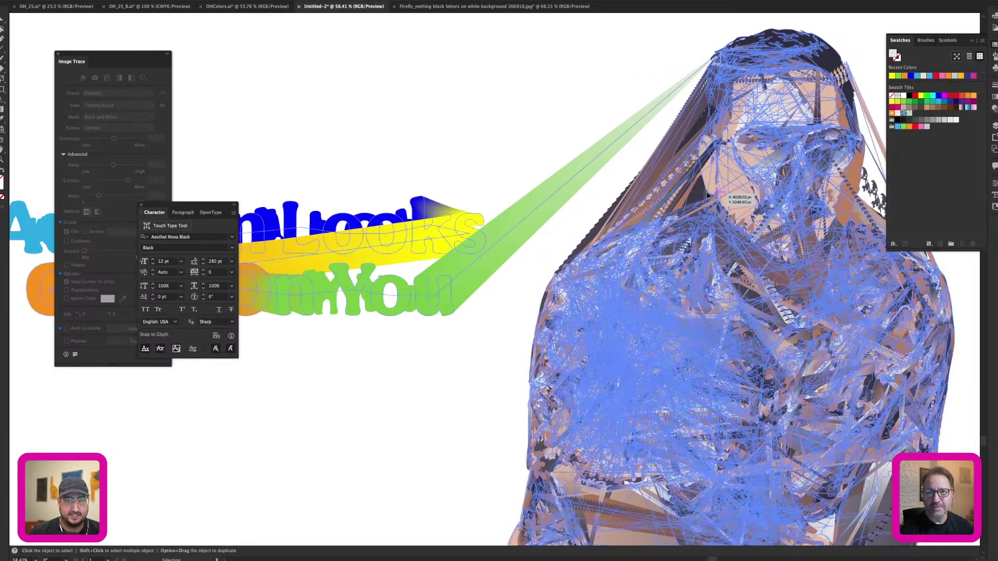
pyautogui.click(99, 1)
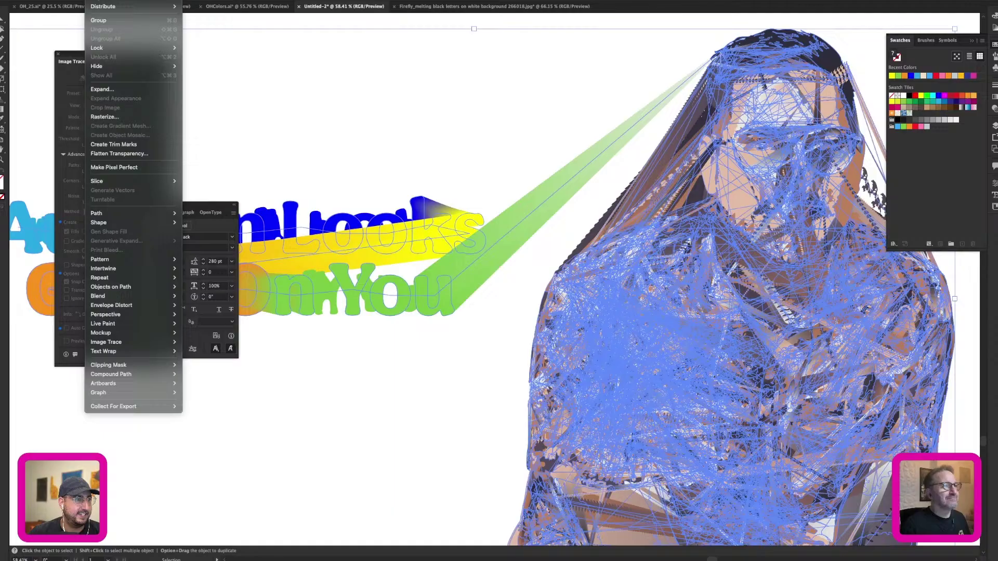
pyautogui.click(119, 91)
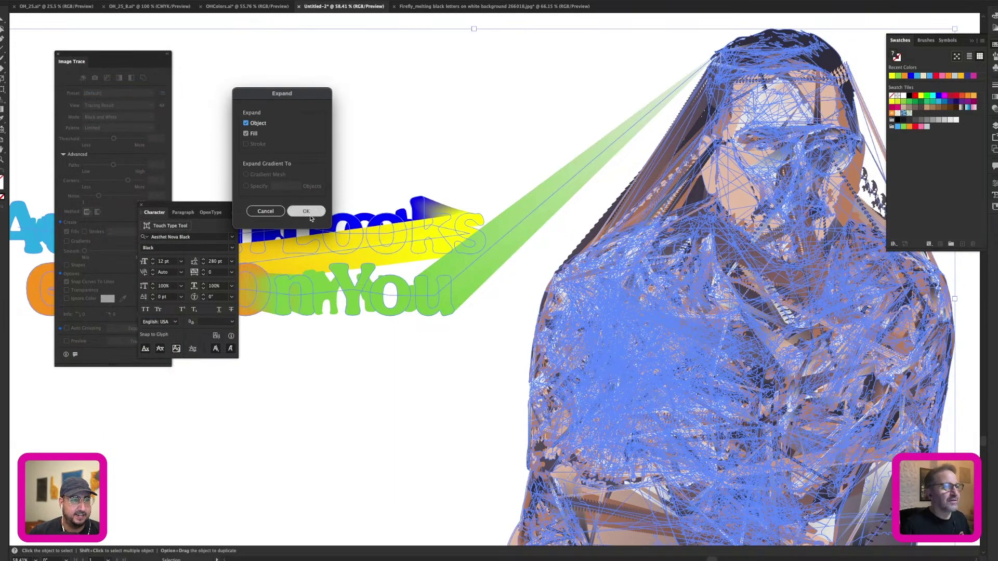
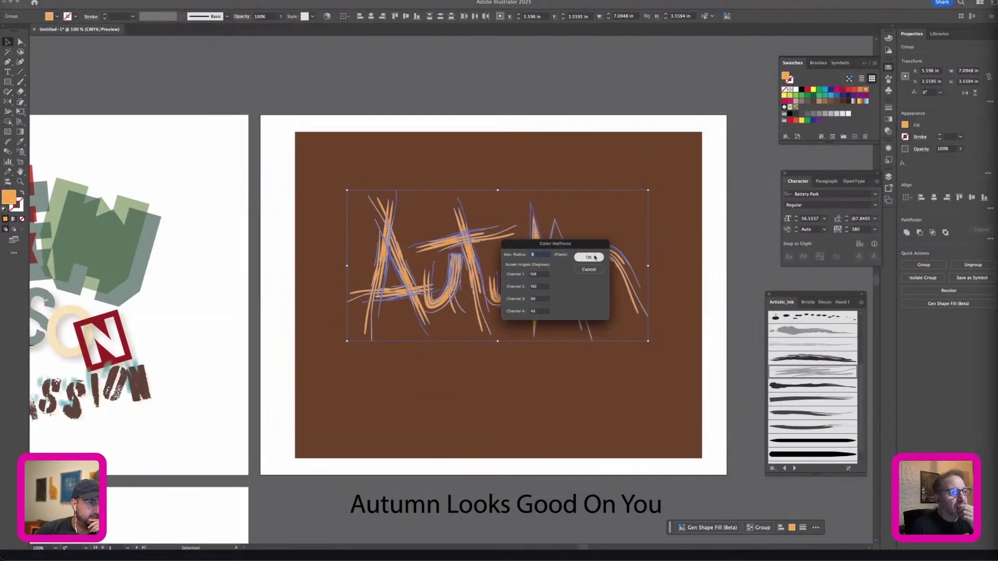
# Step: Apply a Color Halftone effect to the orange Autumn lettering on the brown background
pyautogui.click(595, 258)
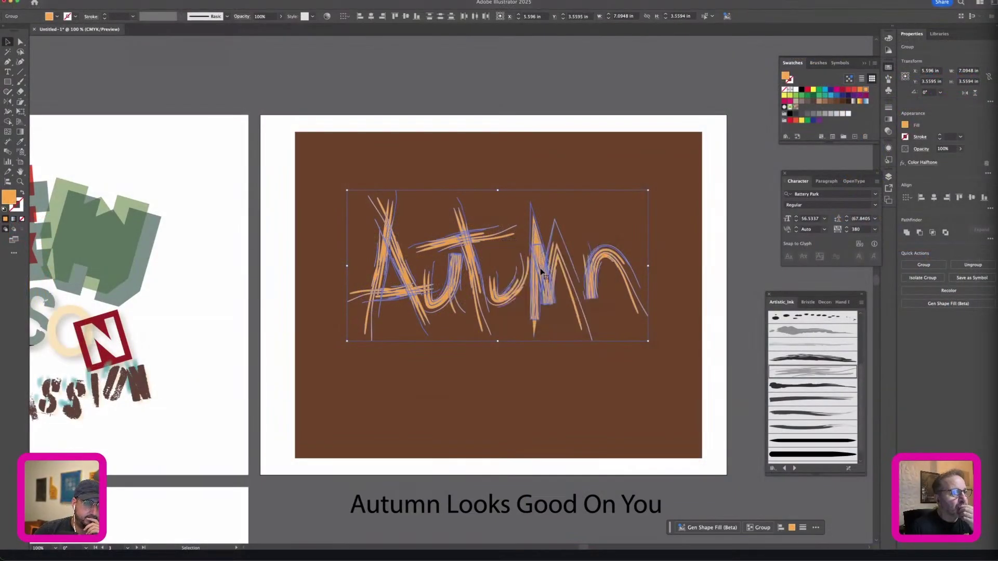
# Step: Examine the halftone texture of the orange Autumn lettering up close and then at full-artboard size
pyautogui.click(507, 115)
pyautogui.press('+')
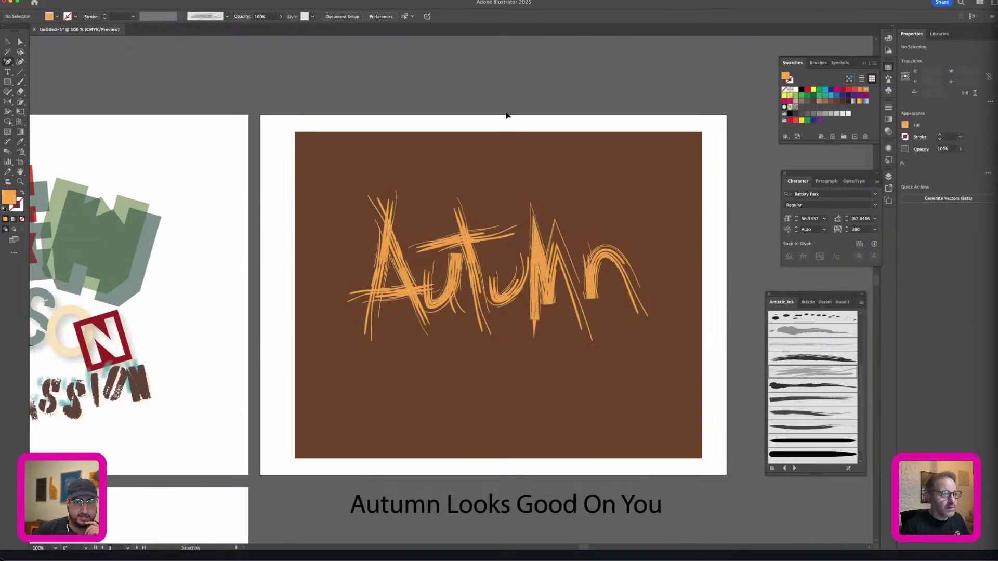
pyautogui.press('super+equal')
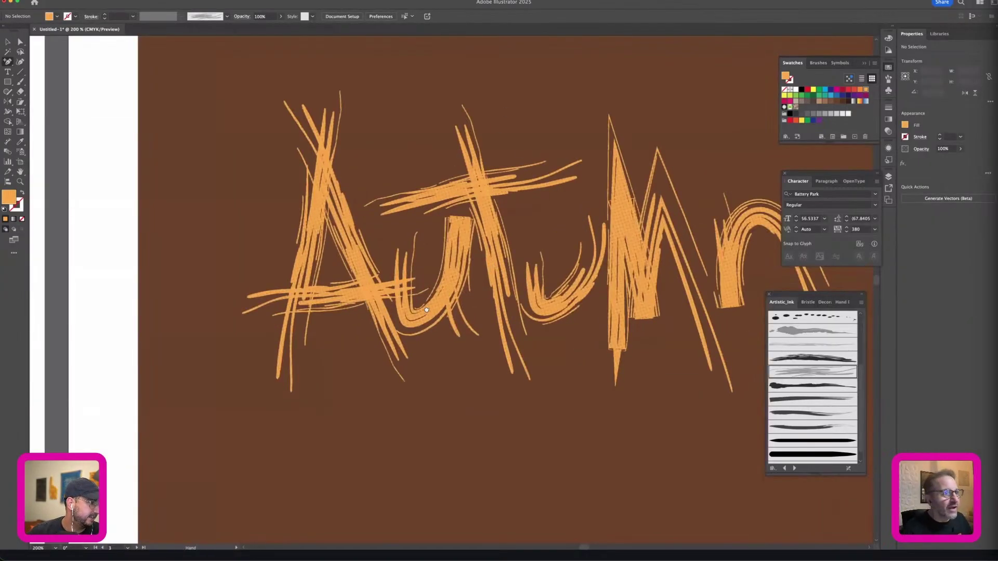
pyautogui.hscroll(5, 317, 305)
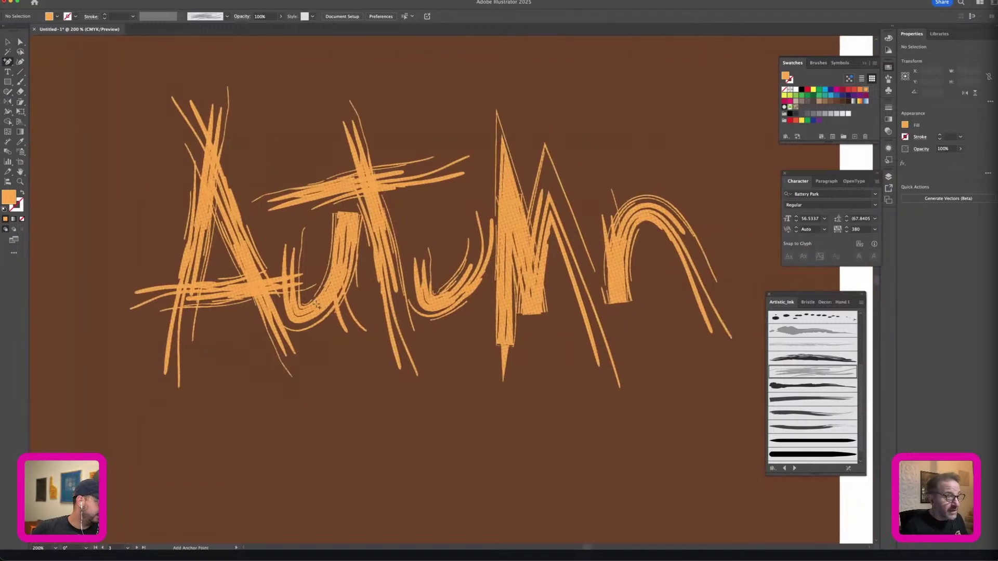
pyautogui.press('super+minus')
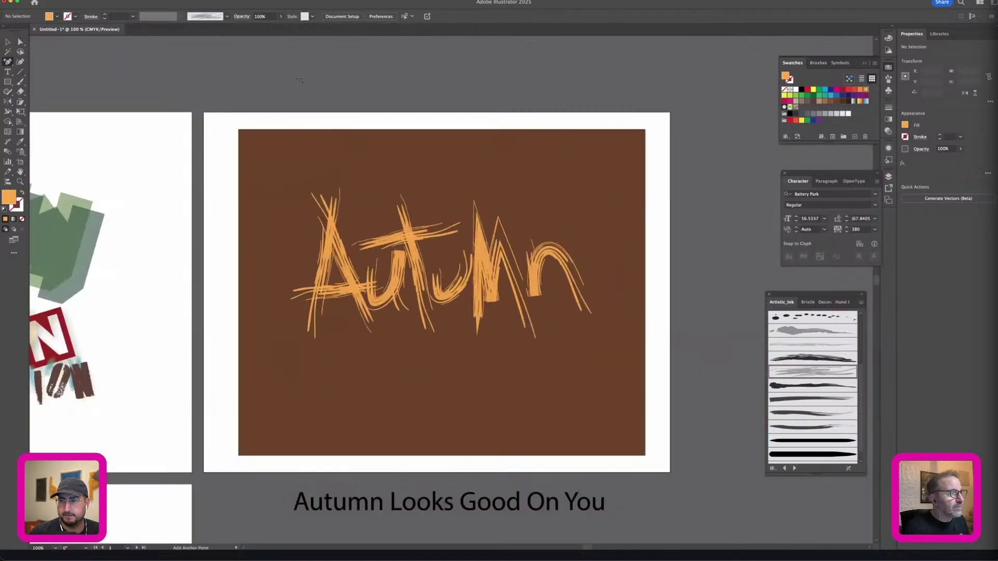
pyautogui.click(262, 105)
pyautogui.click(568, 288)
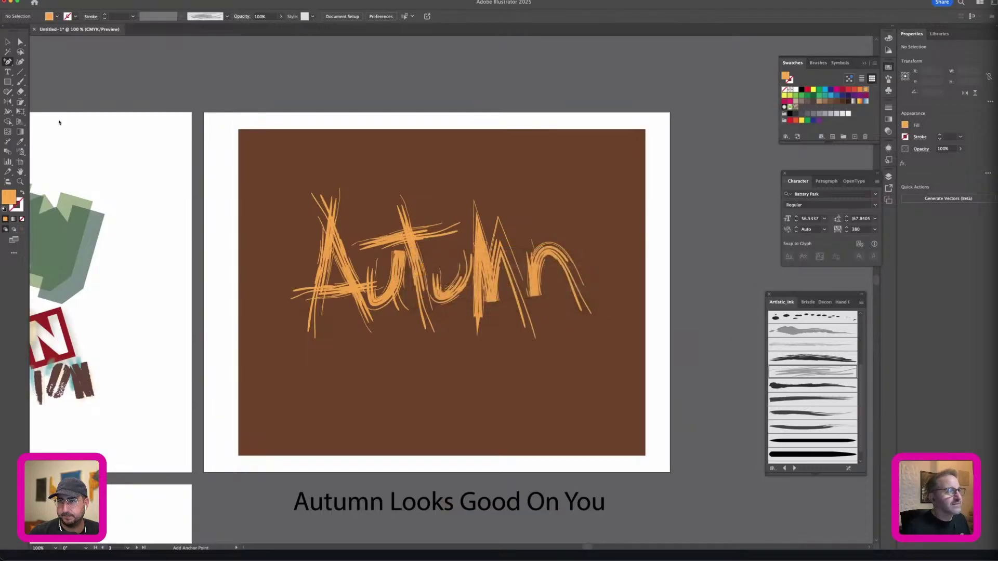
# Step: Delete the solid orange strokes stacked with the halftone Autumn lettering, letter by letter across the word
pyautogui.press('v')
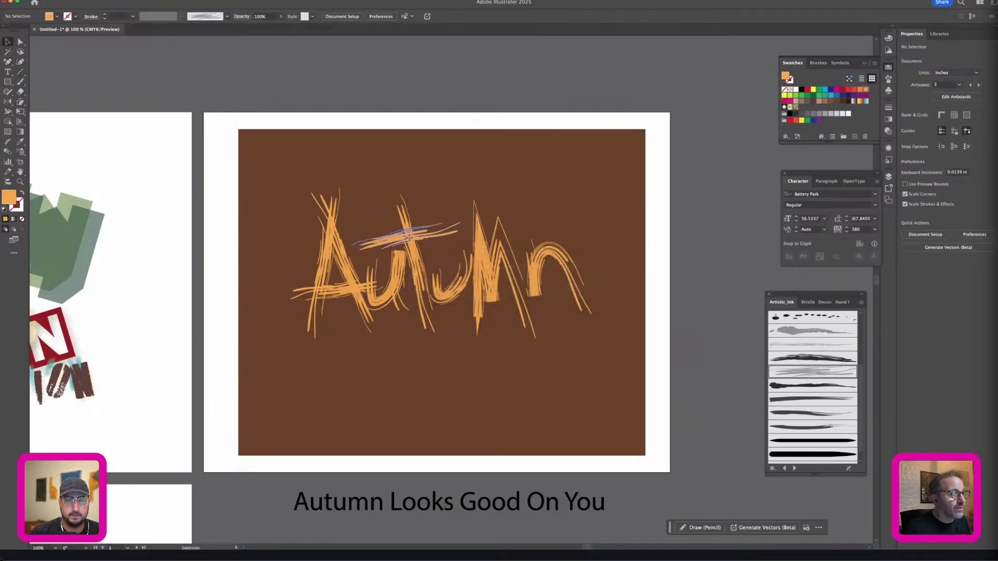
pyautogui.click(403, 241)
pyautogui.moveTo(404, 241); pyautogui.dragTo(395, 229)
pyautogui.press('Delete')
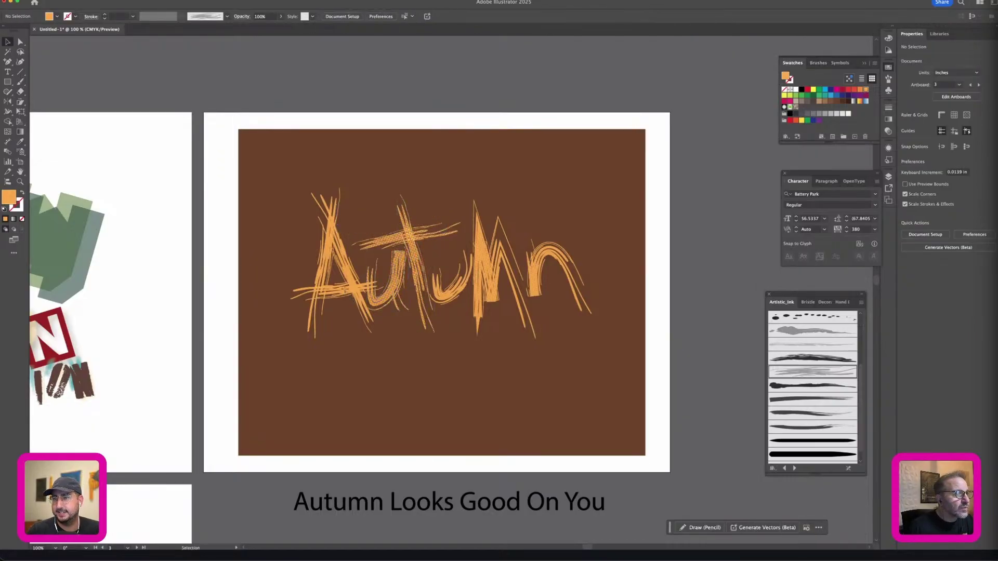
pyautogui.click(343, 289)
pyautogui.press('Delete')
pyautogui.click(340, 250)
pyautogui.press('Delete')
pyautogui.click(326, 271)
pyautogui.press('Delete')
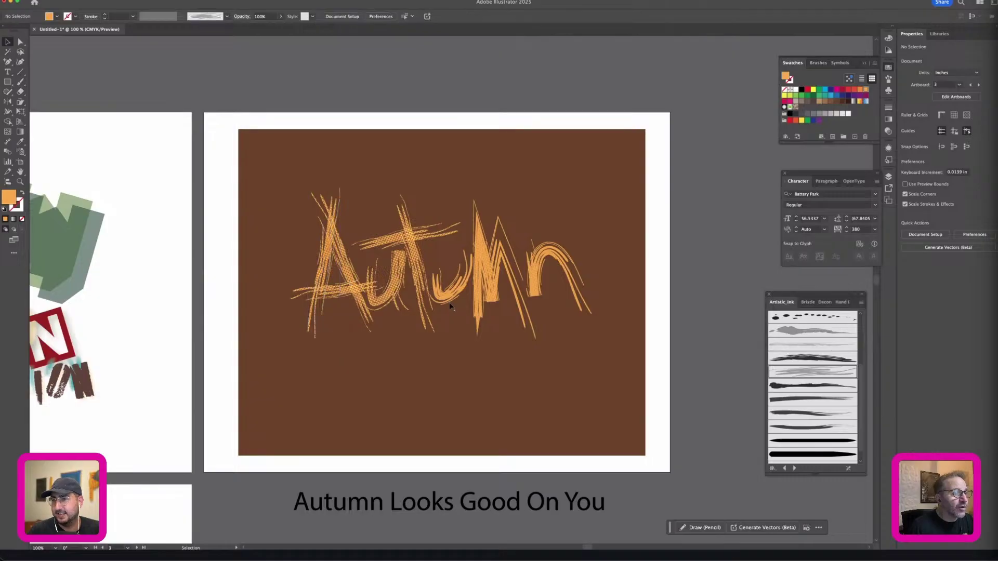
pyautogui.click(450, 292)
pyautogui.press('Delete')
pyautogui.click(487, 274)
pyautogui.press('Delete')
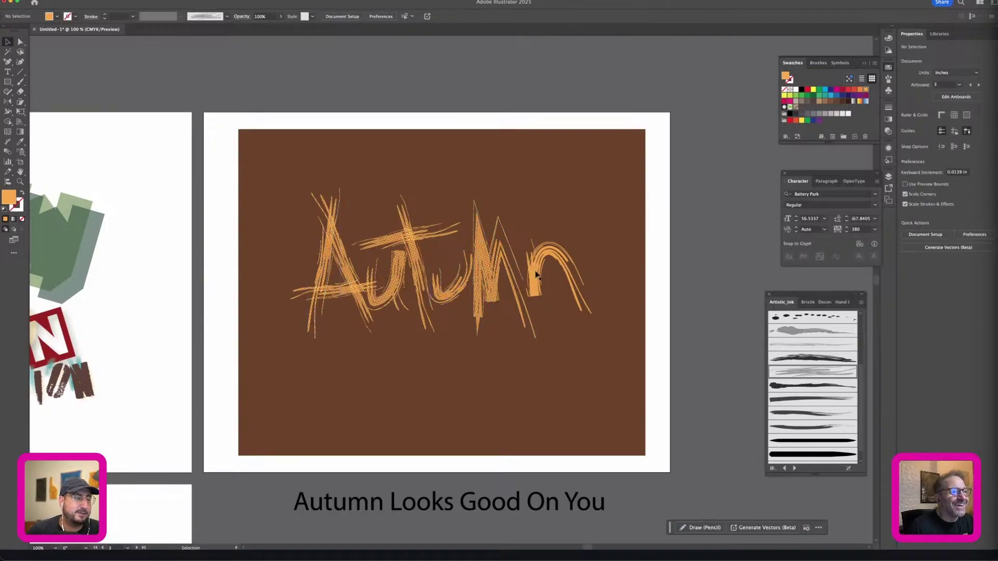
pyautogui.click(535, 276)
pyautogui.press('Delete')
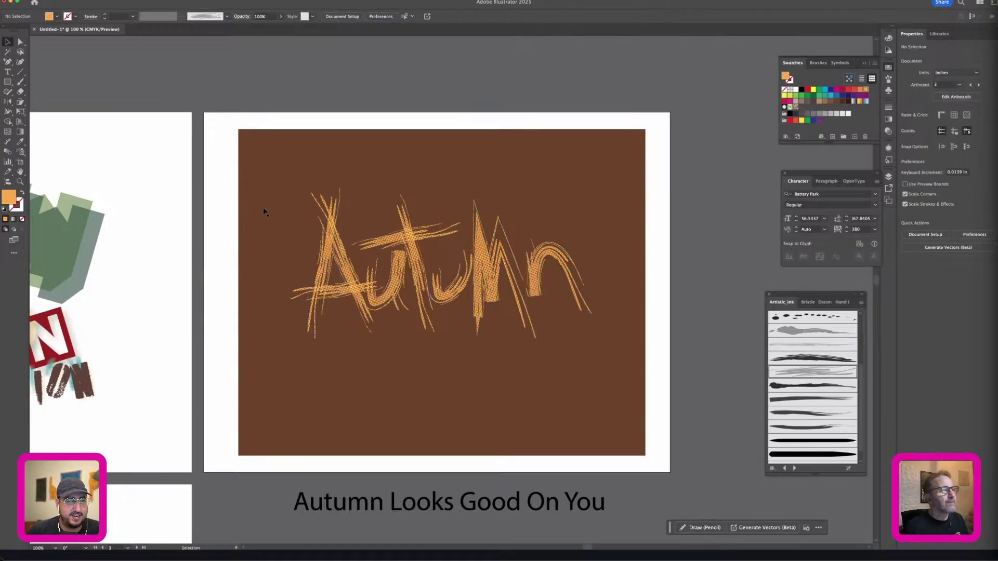
# Step: Select the whole halftone Autumn lettering and shift it slightly to X 5.7924 in, Y 3.5438 in
pyautogui.moveTo(267, 78); pyautogui.dragTo(600, 377)
pyautogui.keyDown('shift'); pyautogui.click(600, 373); pyautogui.keyUp('shift')
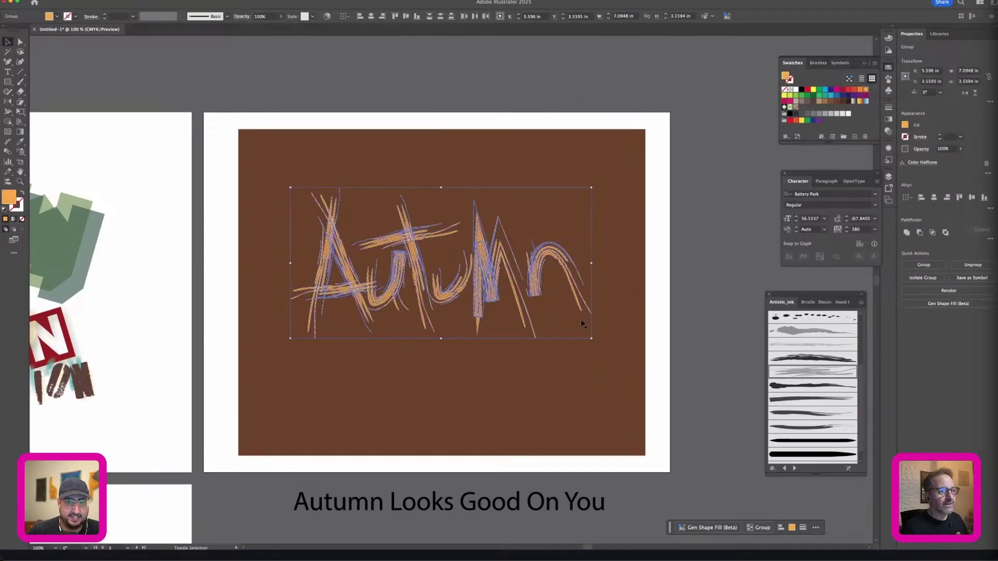
pyautogui.moveTo(575, 292); pyautogui.dragTo(582, 295)
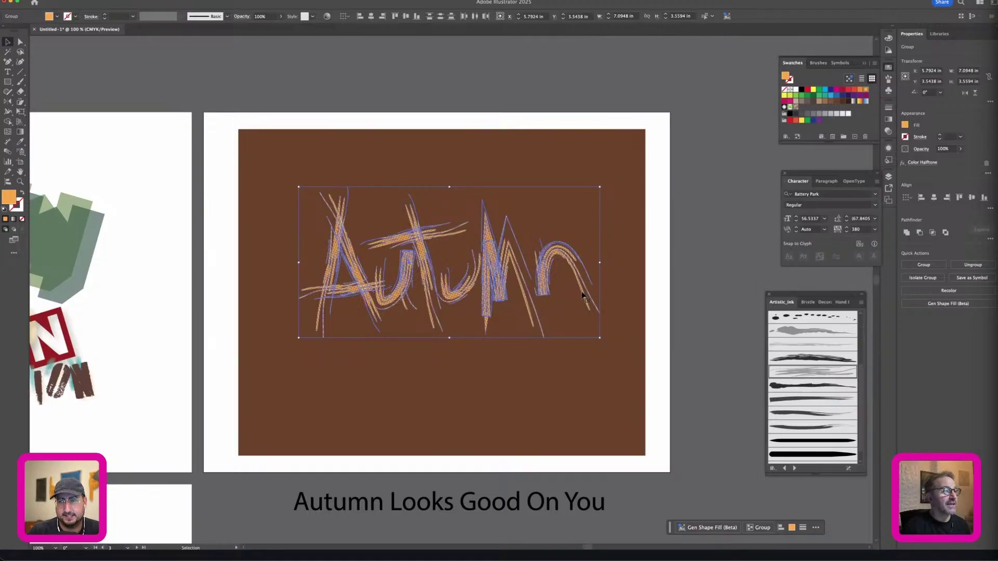
pyautogui.click(137, 1)
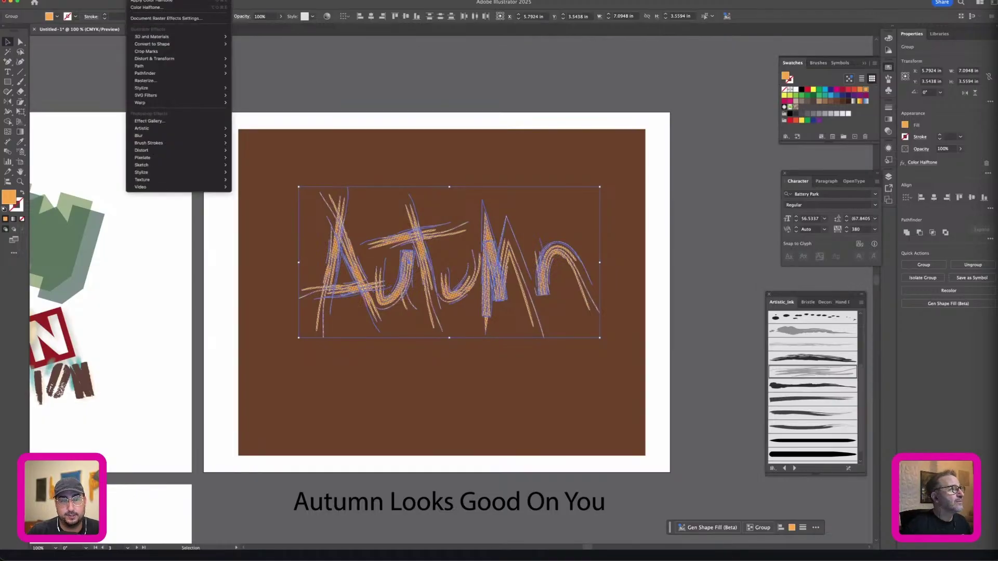
pyautogui.press('Up')
pyautogui.press('Up')
pyautogui.press('Up')
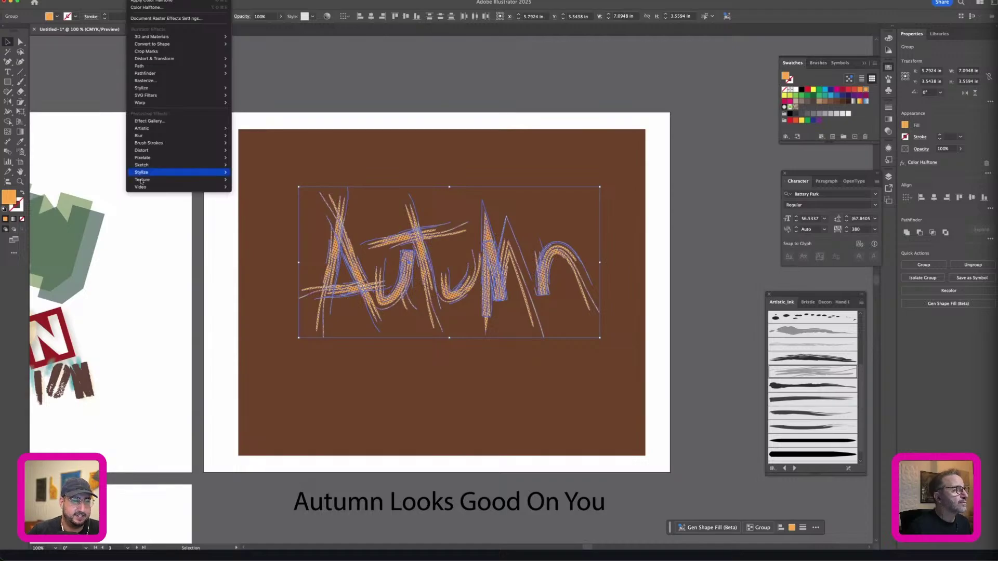
pyautogui.press('Right')
pyautogui.press('Escape')
pyautogui.press('Escape')
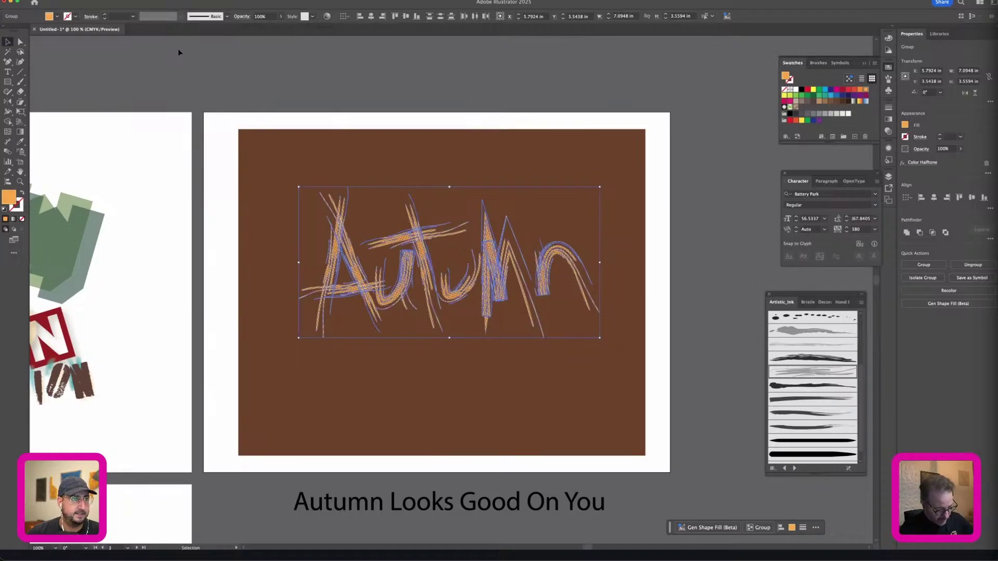
# Step: Apply the Glowing Edges effect to the Autumn lettering and offset the green version slightly behind the orange strokes
pyautogui.press('a')
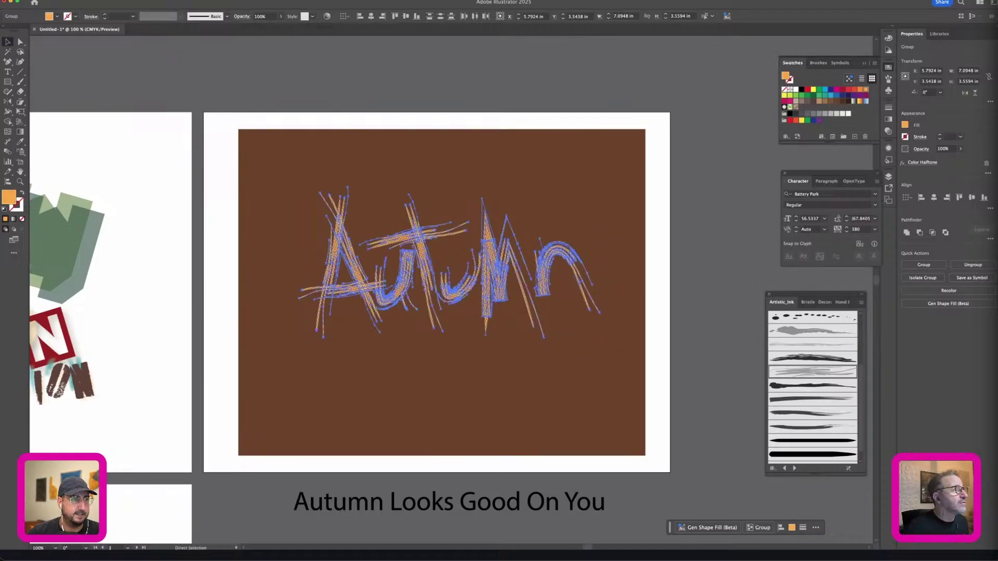
pyautogui.click(114, 1)
pyautogui.moveTo(136, 1)
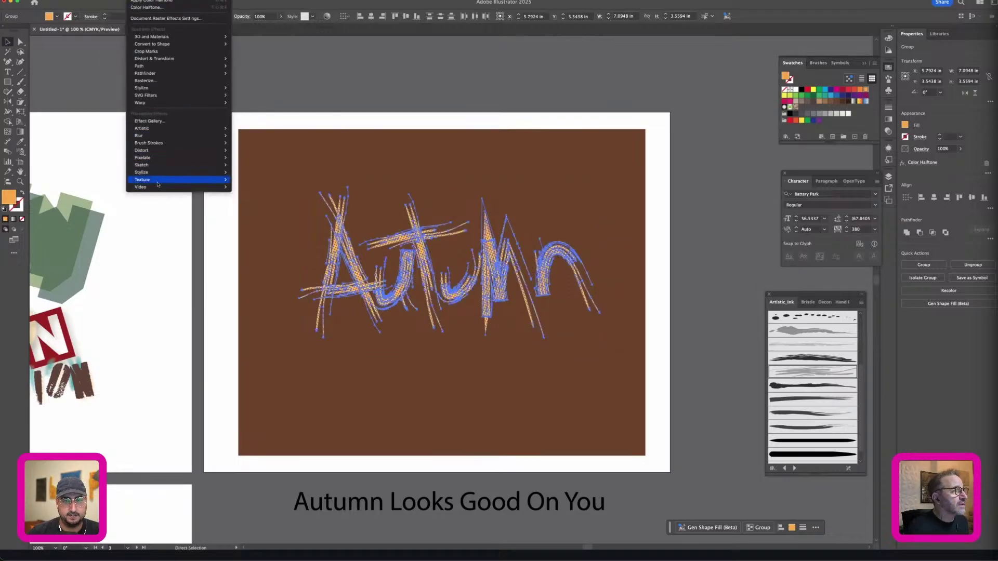
pyautogui.moveTo(156, 172)
pyautogui.click(252, 172)
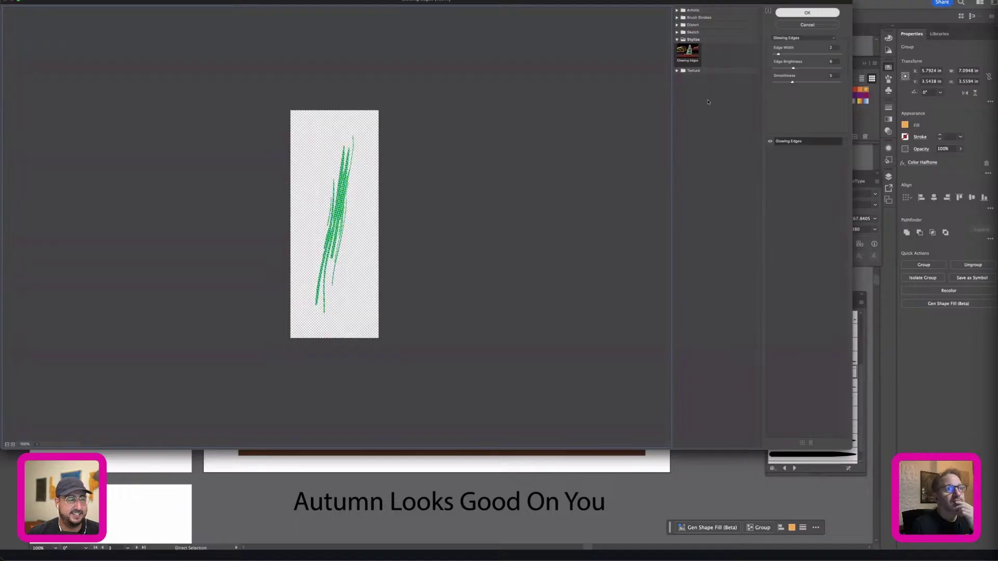
pyautogui.press('Return')
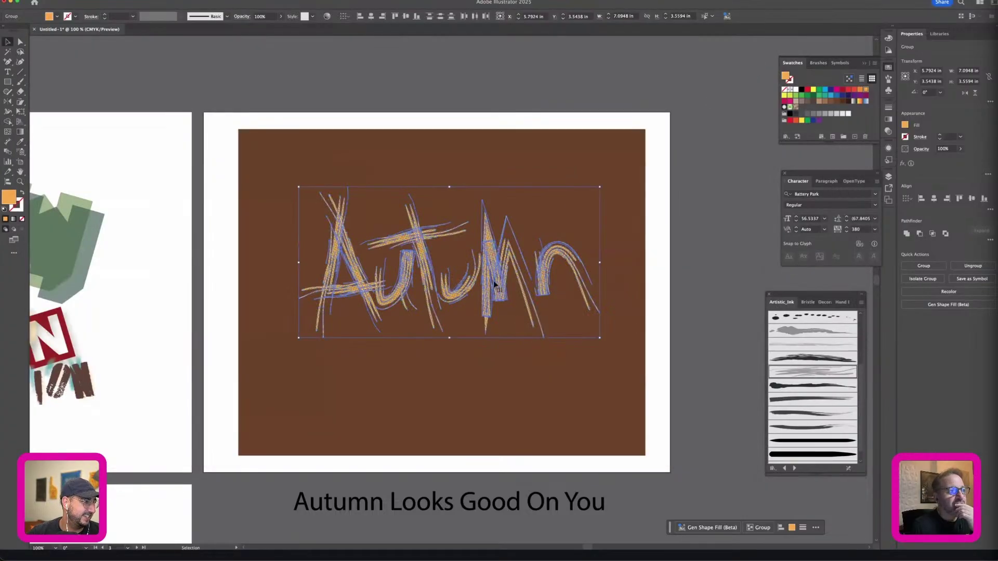
pyautogui.moveTo(492, 283)
pyautogui.mouseDown()
pyautogui.moveTo(487, 326)
pyautogui.moveTo(462, 285)
pyautogui.moveTo(492, 273)
pyautogui.moveTo(499, 291)
pyautogui.mouseUp()
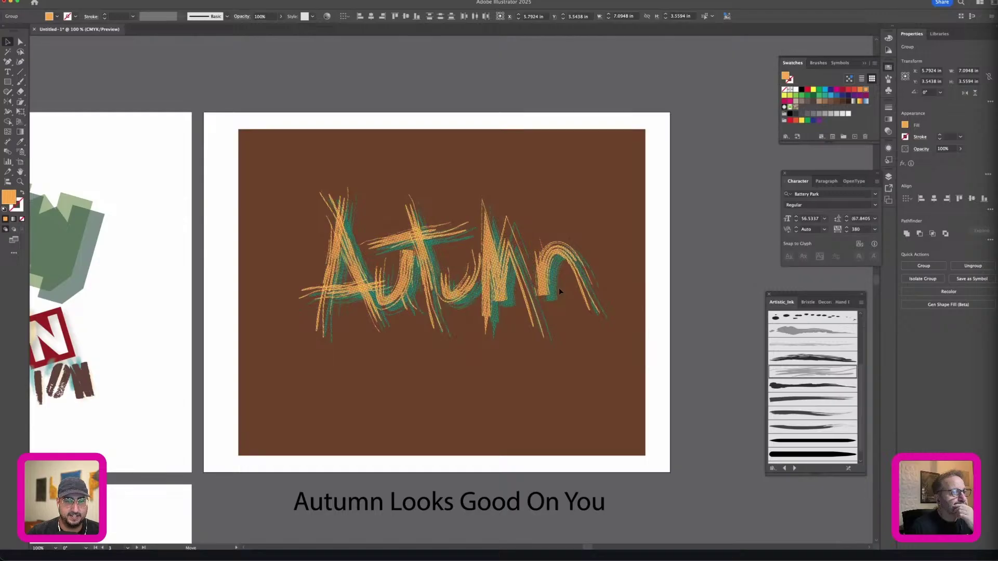
pyautogui.click(726, 262)
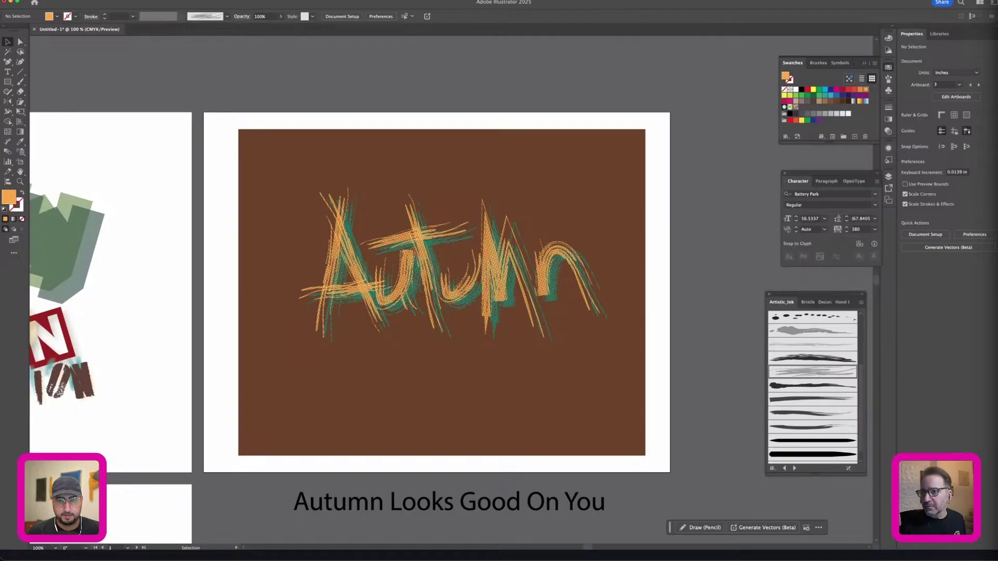
# Step: Switch to the traced portrait in Untitled-2 and delete the stray shapes beside the head and shoulder
pyautogui.press('super+Tab')
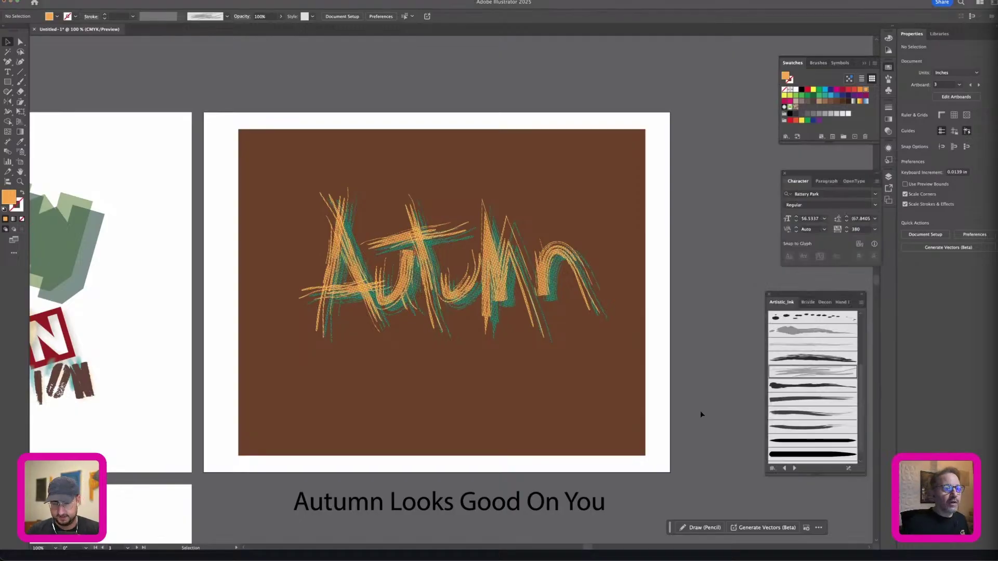
pyautogui.click(414, 506)
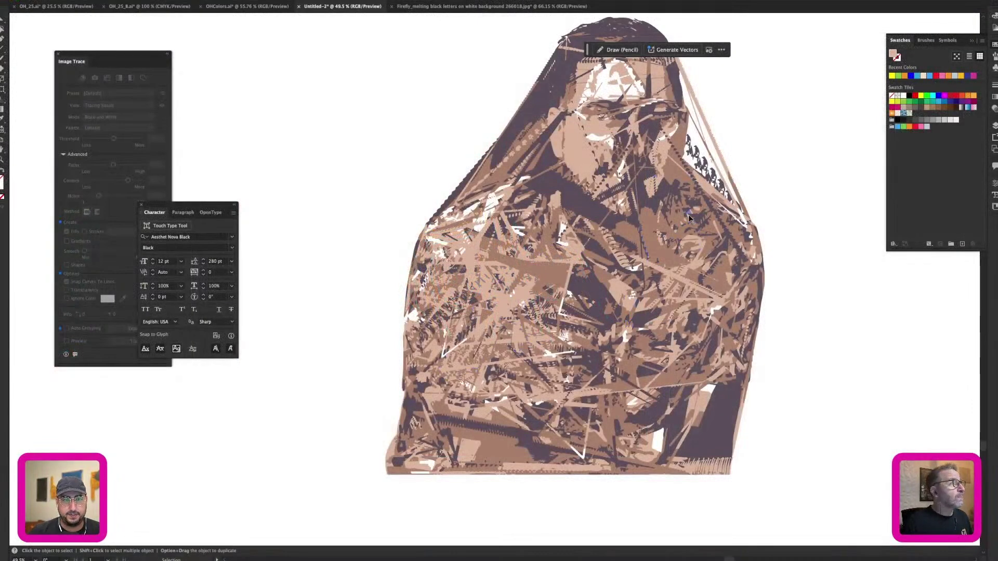
pyautogui.moveTo(680, 203); pyautogui.dragTo(575, 231)
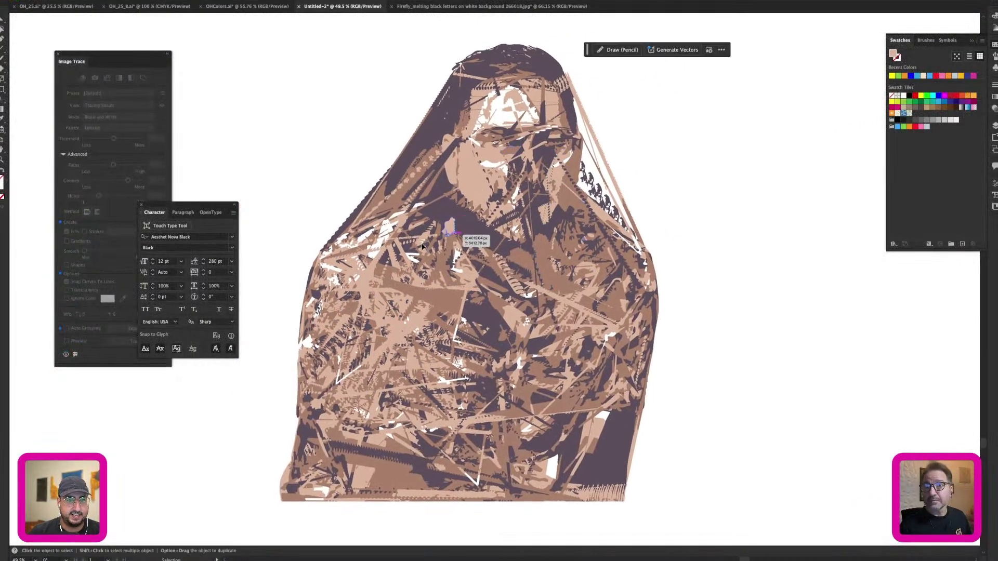
pyautogui.press('a')
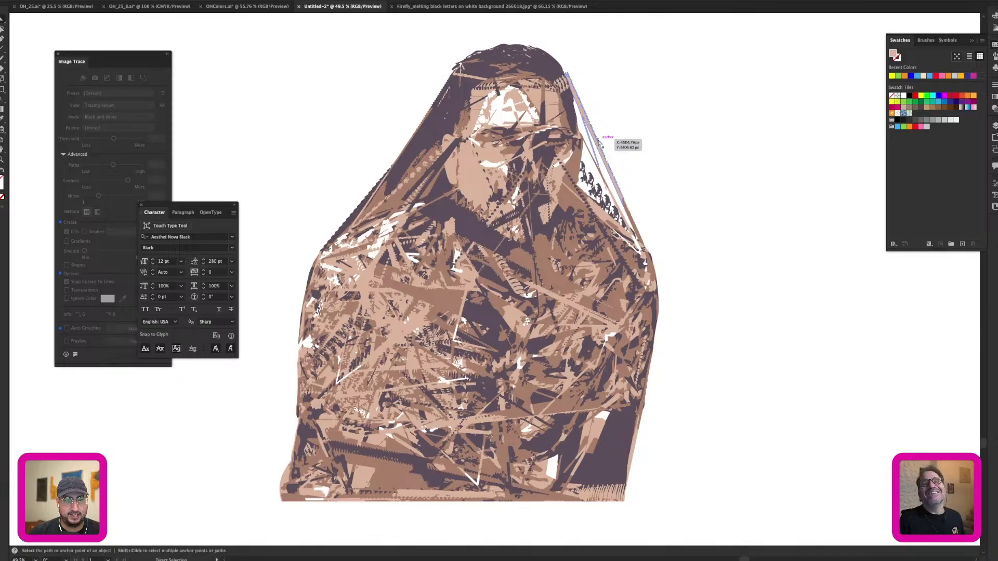
pyautogui.click(598, 142)
pyautogui.press('Delete')
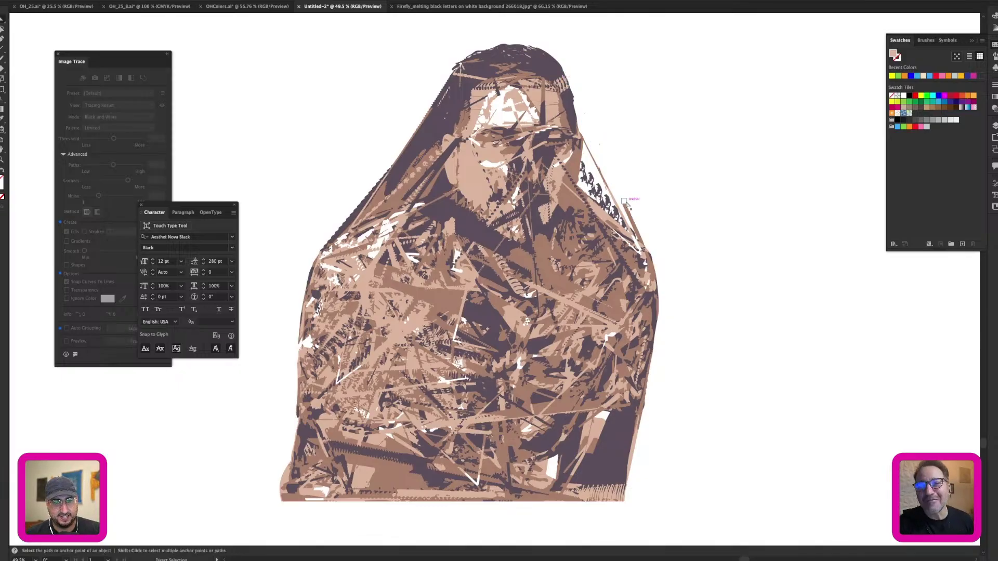
pyautogui.click(623, 200)
pyautogui.press('Delete')
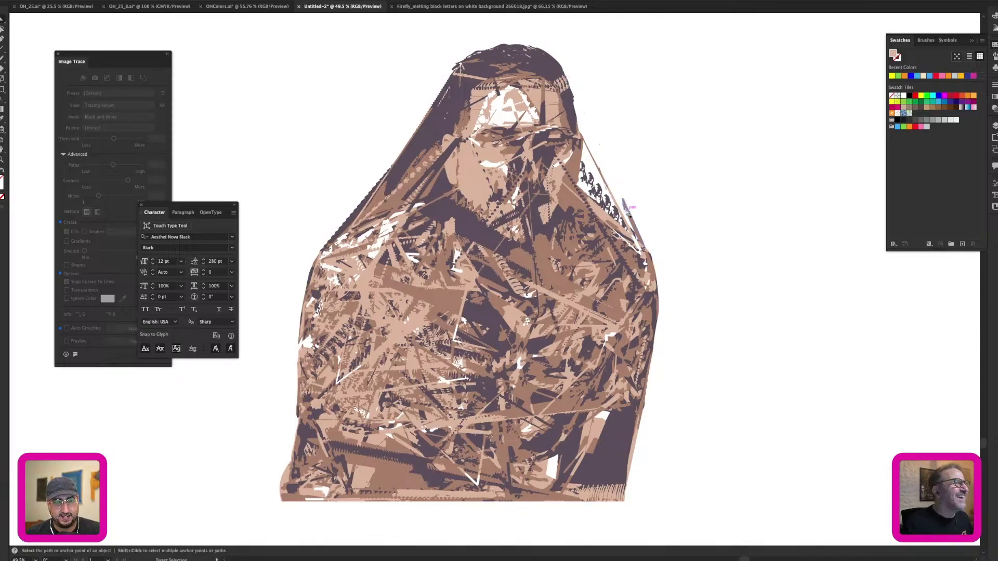
pyautogui.click(627, 207)
pyautogui.click(649, 200)
pyautogui.click(632, 221)
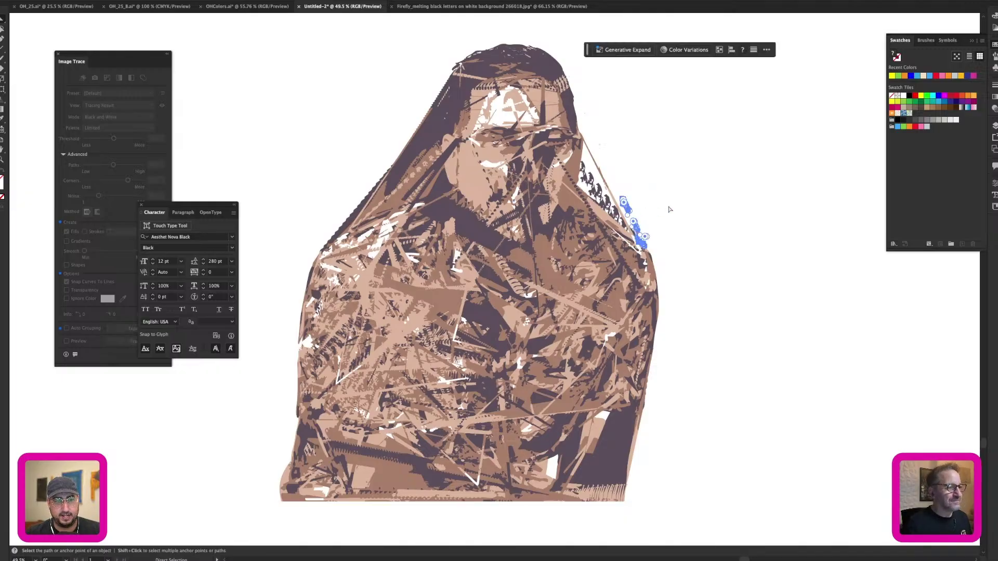
pyautogui.click(671, 208)
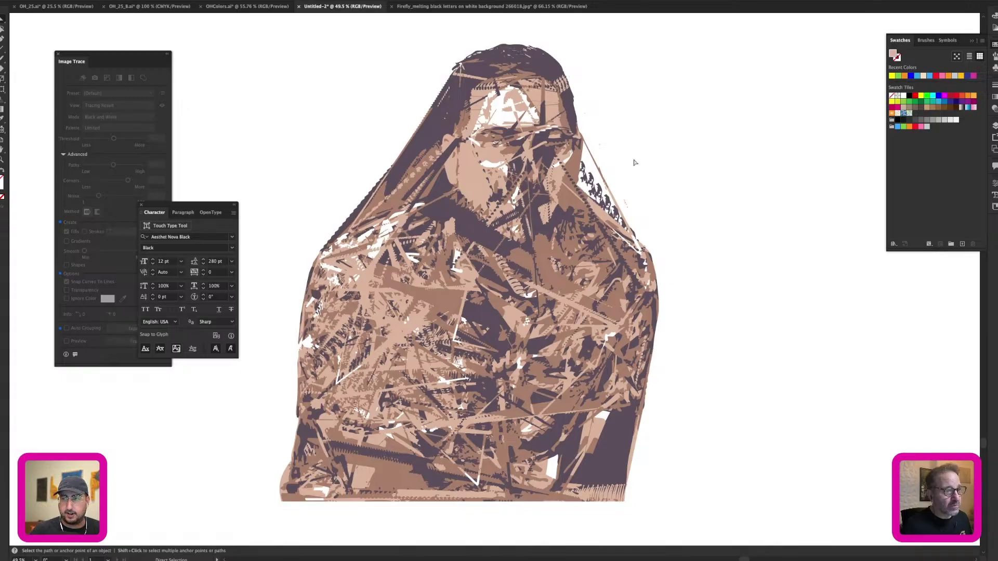
# Step: Add the text "AUTUMN" in the blank area beside the portrait's head
pyautogui.press('t')
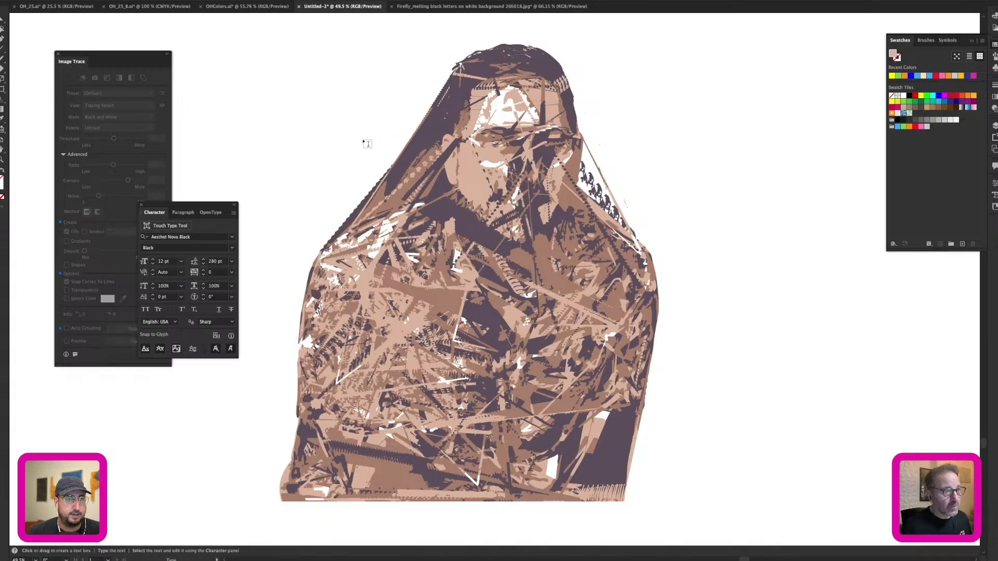
pyautogui.click(366, 143)
pyautogui.write('AUTUMN')
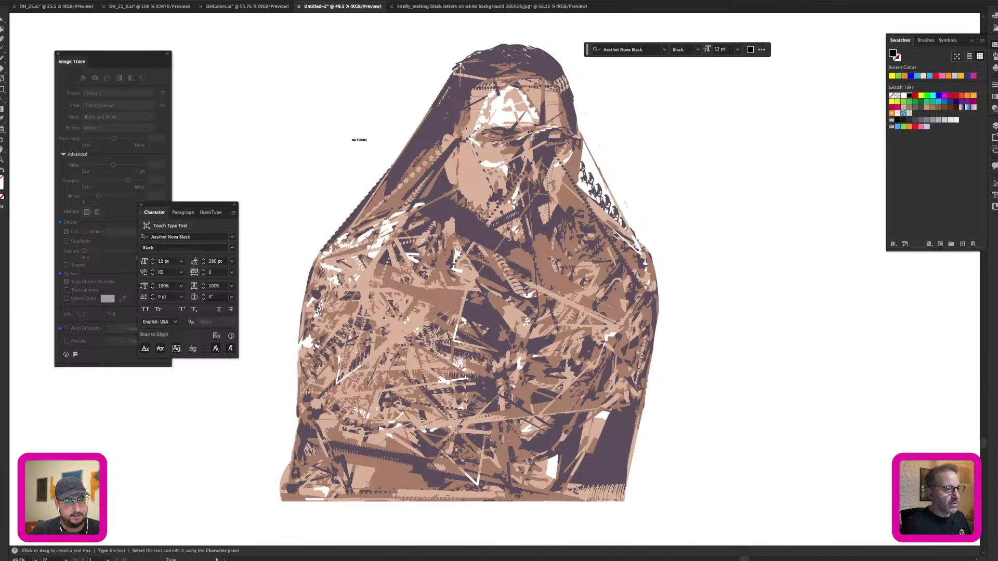
# Step: Complete the first text line as AUTUMN LOOKS and set the font size of the whole text to 250 pt
pyautogui.write(' LOOKS')
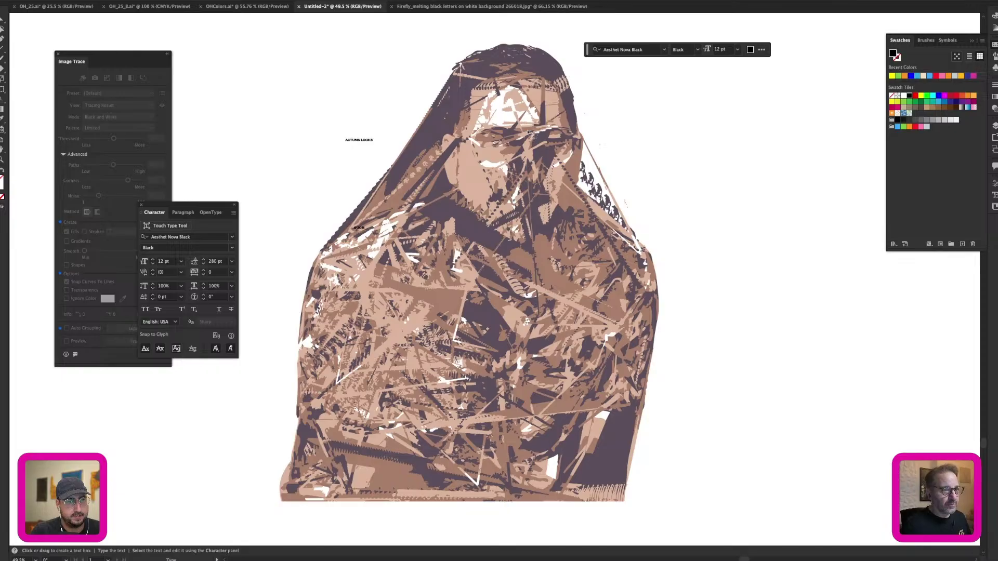
pyautogui.press('super+a')
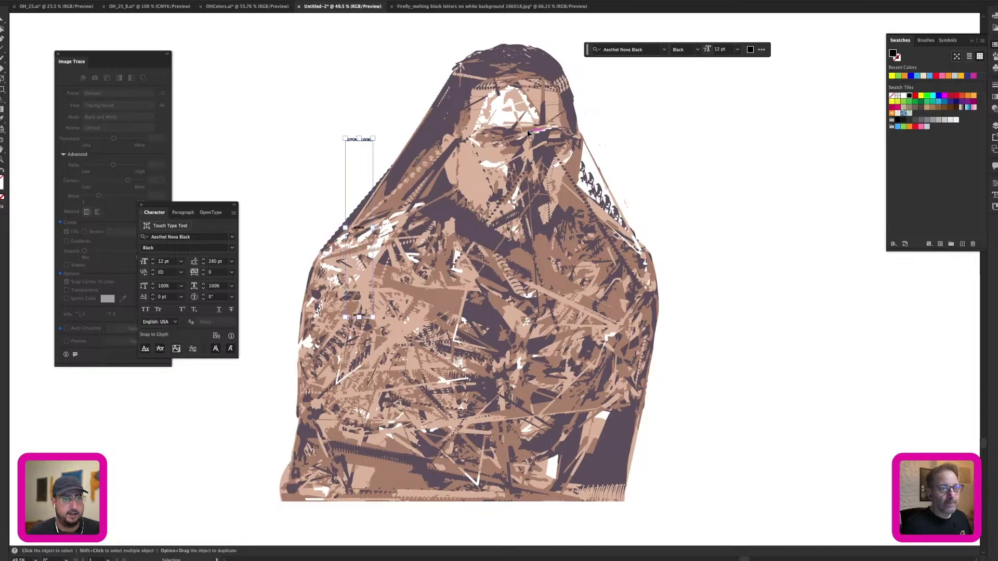
pyautogui.click(214, 261)
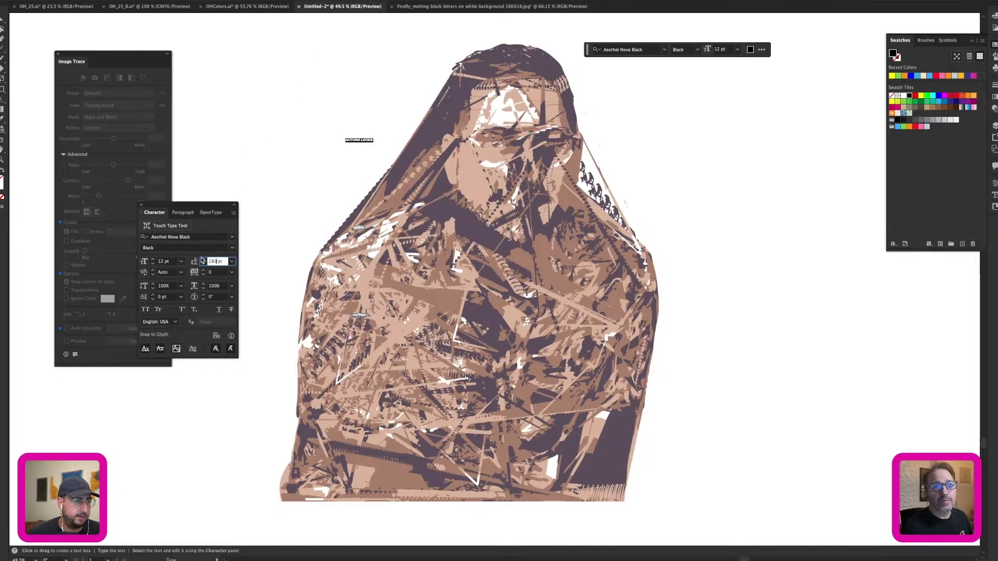
pyautogui.click(162, 261)
pyautogui.write('90')
pyautogui.press('Return')
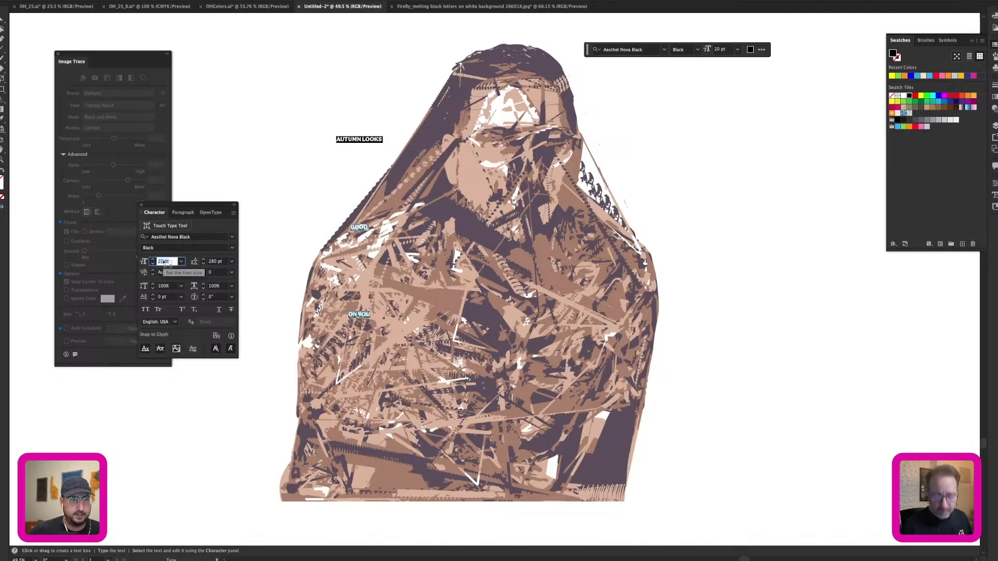
pyautogui.hotkey('shift', 'Up')
pyautogui.hotkey('shift', 'Up')
pyautogui.hotkey('shift', 'Up')
pyautogui.hotkey('shift', 'Up')
pyautogui.hotkey('shift', 'Up')
pyautogui.hotkey('shift', 'Up')
pyautogui.hotkey('shift', 'Up')
pyautogui.hotkey('shift', 'Up')
pyautogui.hotkey('shift', 'Up')
pyautogui.hotkey('shift', 'Up')
pyautogui.hotkey('shift', 'Up')
pyautogui.hotkey('shift', 'Up')
pyautogui.hotkey('shift', 'Up')
pyautogui.hotkey('shift', 'Up')
pyautogui.hotkey('shift', 'Up')
pyautogui.hotkey('shift', 'Up')
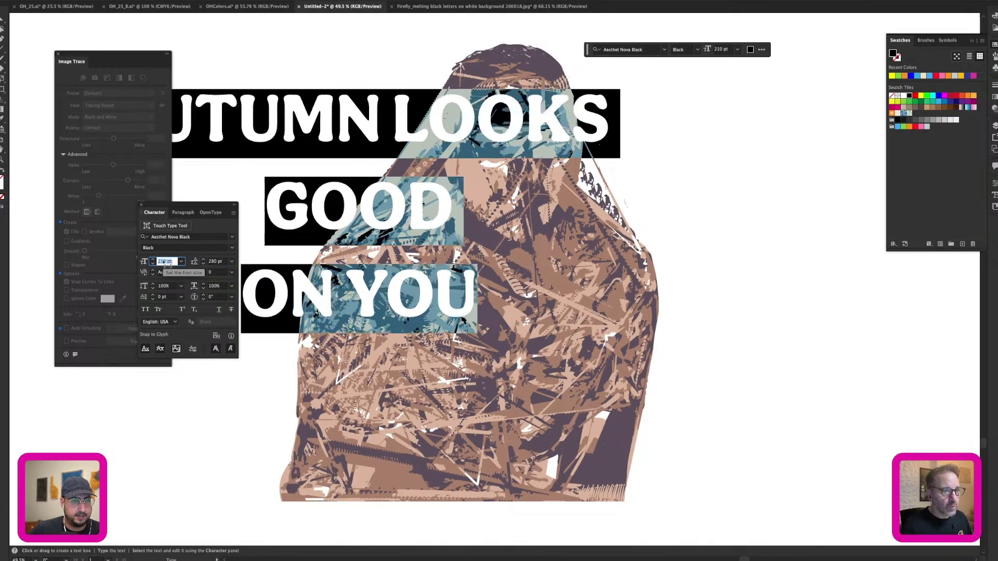
# Step: Break the text so LOOKS sits on its own line, and centre the four-line lettering over the portrait
pyautogui.click(403, 110)
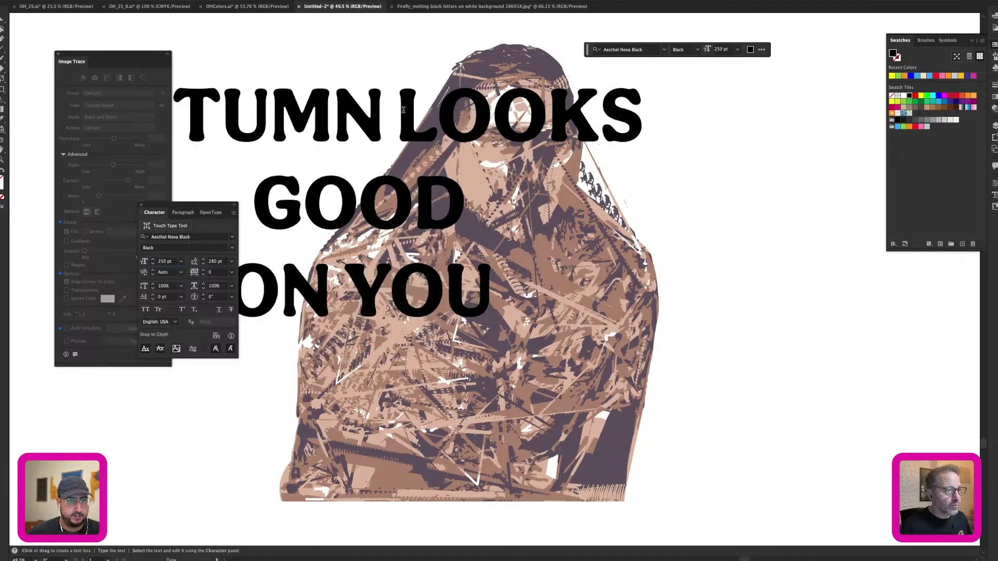
pyautogui.press('Return')
pyautogui.press('Escape')
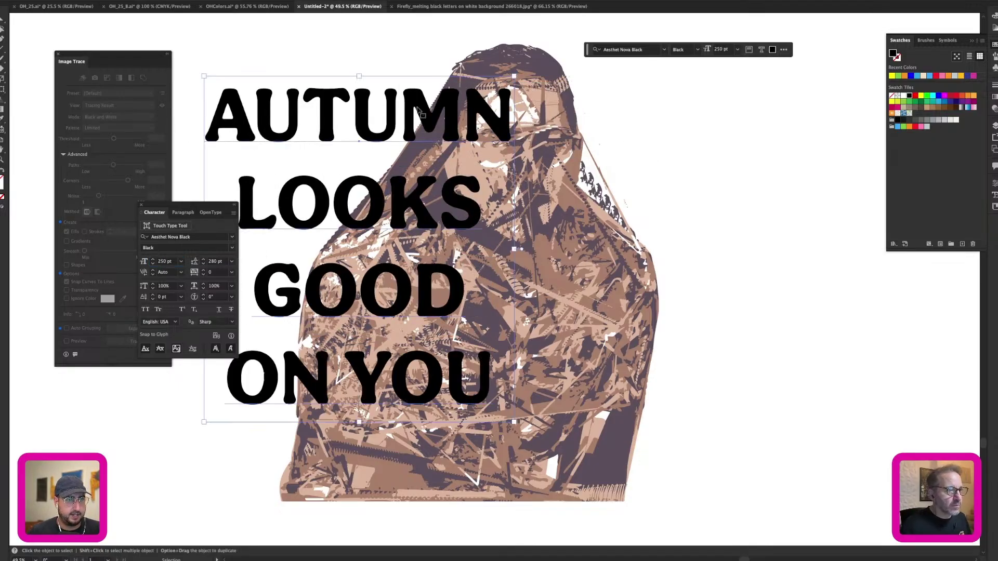
pyautogui.moveTo(423, 105)
pyautogui.mouseDown()
pyautogui.moveTo(541, 155)
pyautogui.moveTo(539, 180)
pyautogui.moveTo(544, 164)
pyautogui.mouseUp()
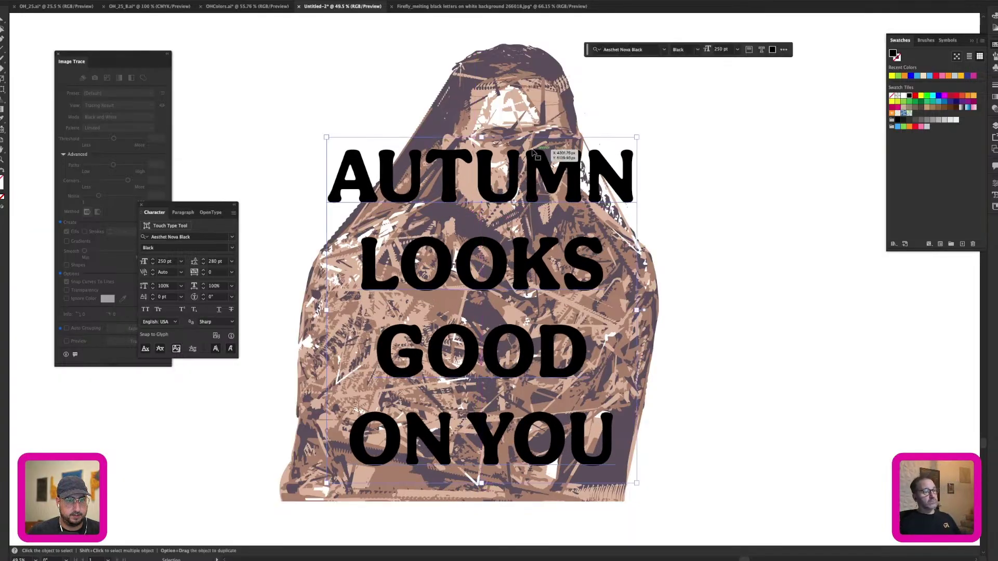
# Step: Recolour the lettering with the dark purple sampled from the portrait's hood
pyautogui.press('i')
pyautogui.click(541, 72)
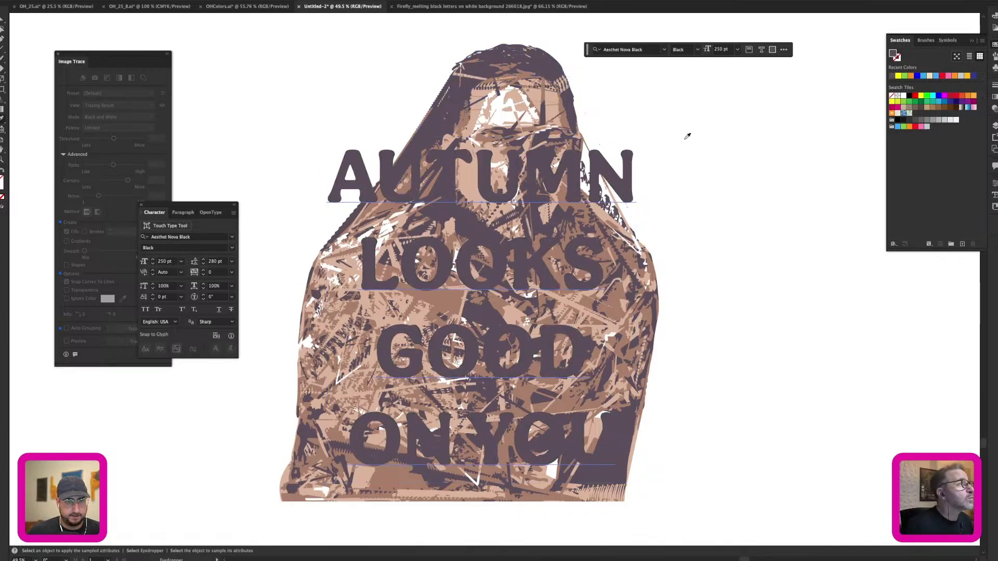
pyautogui.press('v')
pyautogui.click(752, 149)
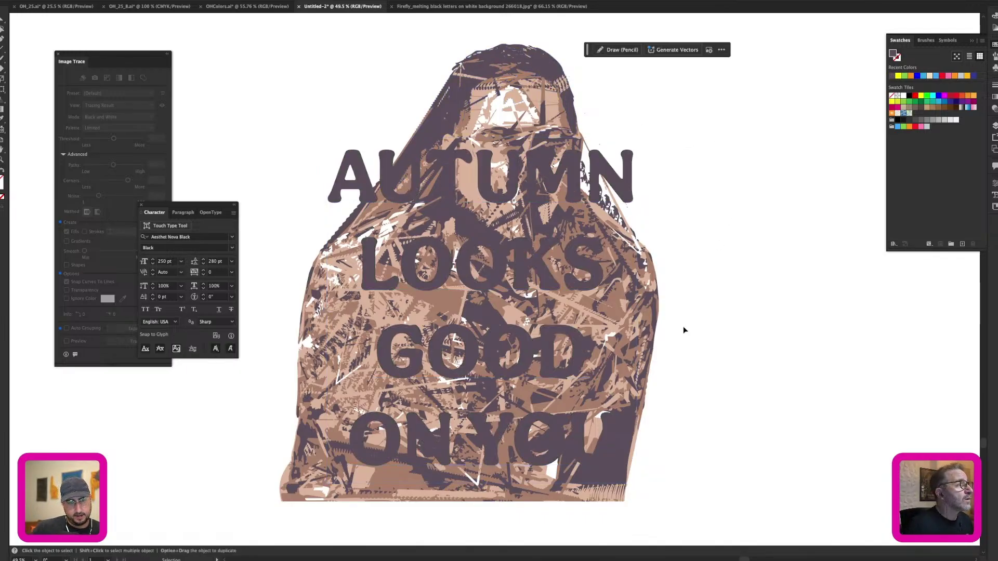
# Step: Recolour the dark purple shape behind the end of YOU with the brown sampled from the portrait's body
pyautogui.press('a')
pyautogui.click(621, 437)
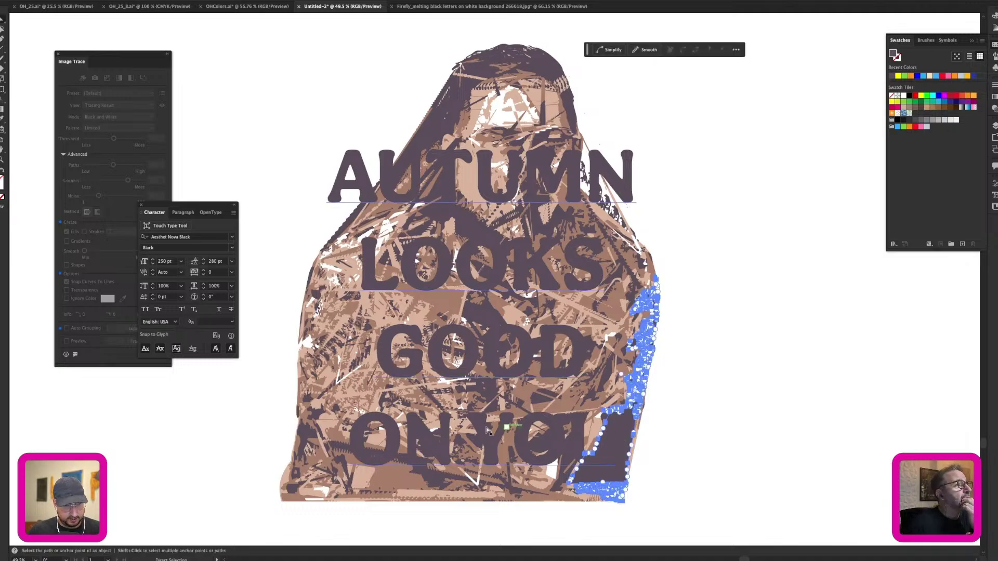
pyautogui.press('i')
pyautogui.click(340, 389)
pyautogui.press('v')
pyautogui.click(739, 365)
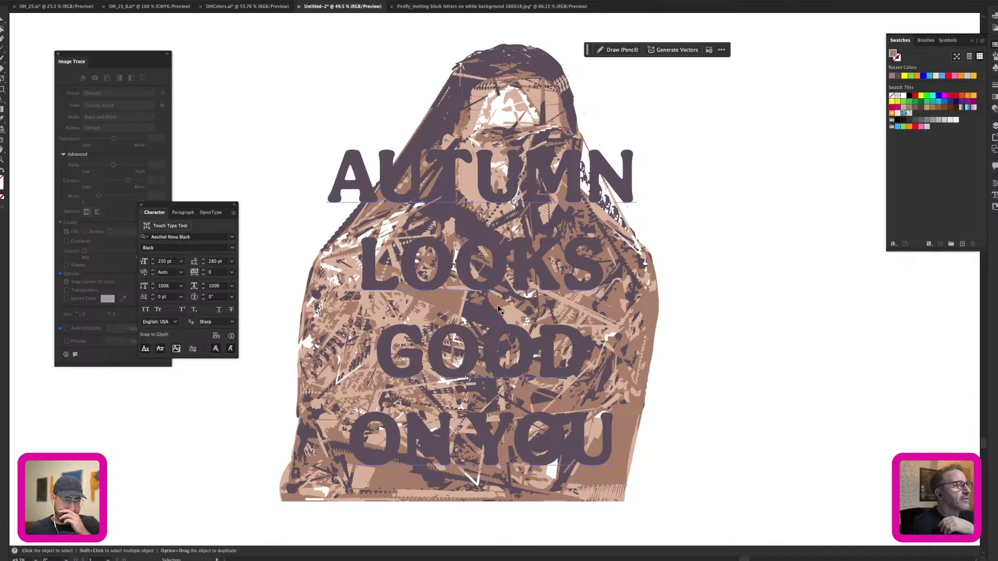
# Step: Bring the light skin-tone face shape of the portrait in front of the AUTUMN lettering
pyautogui.click(337, 330)
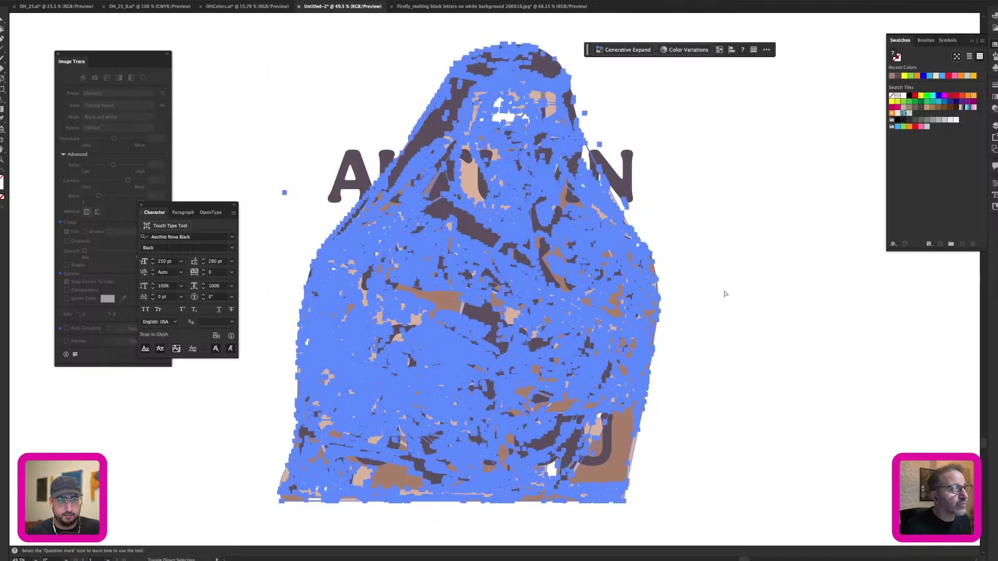
pyautogui.click(725, 285)
pyautogui.click(629, 192)
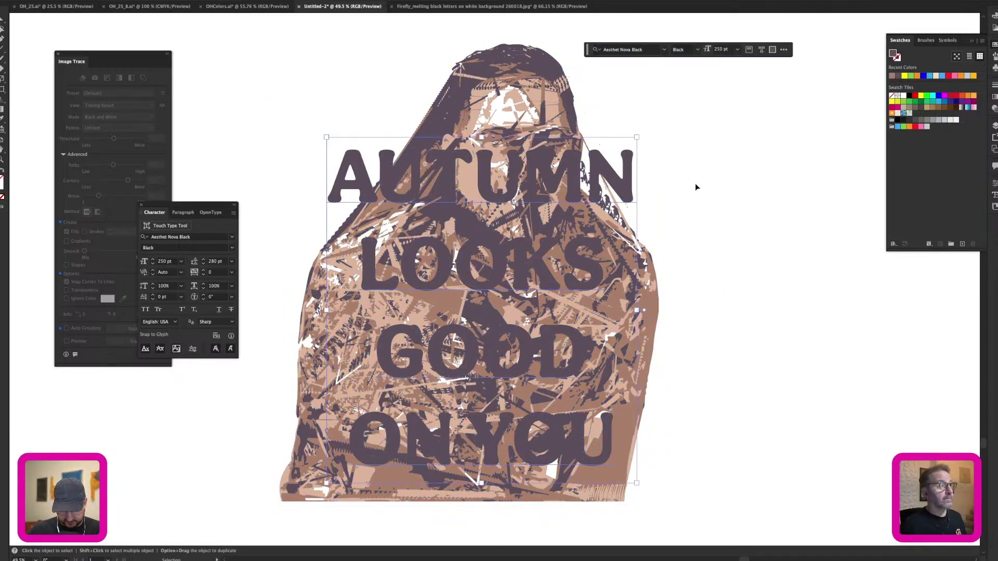
pyautogui.press('a')
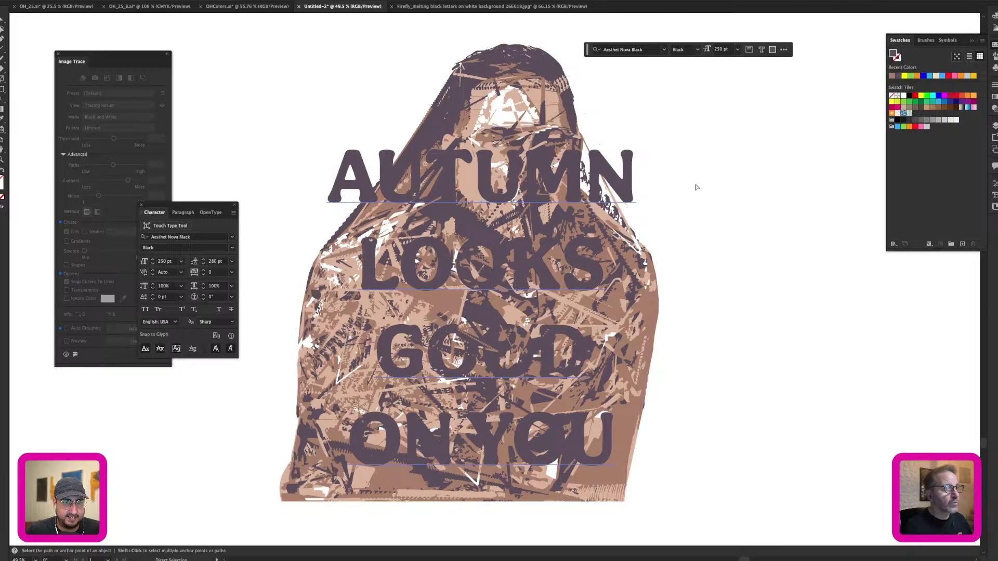
pyautogui.press('v')
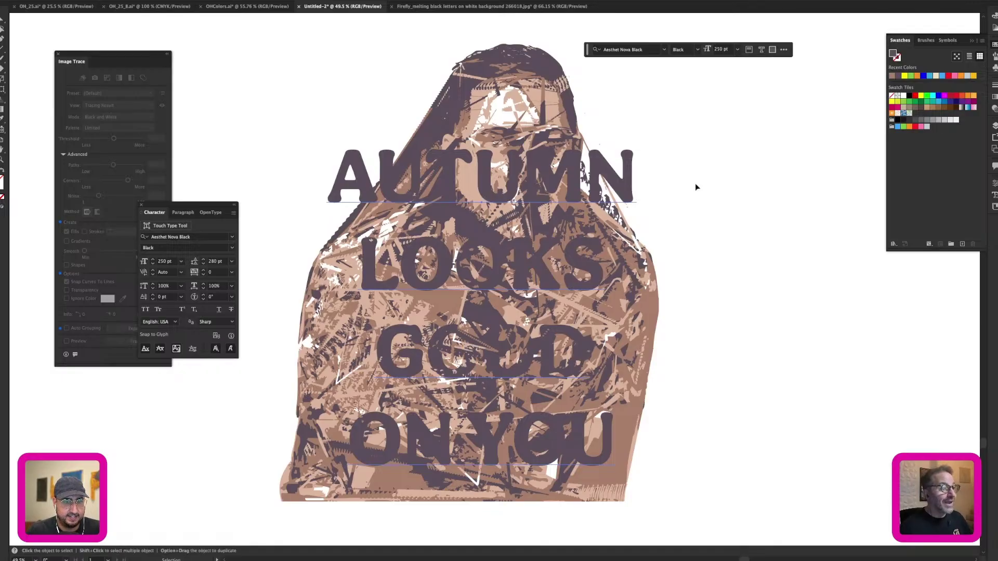
pyautogui.click(471, 128)
pyautogui.press('super+shift+]')
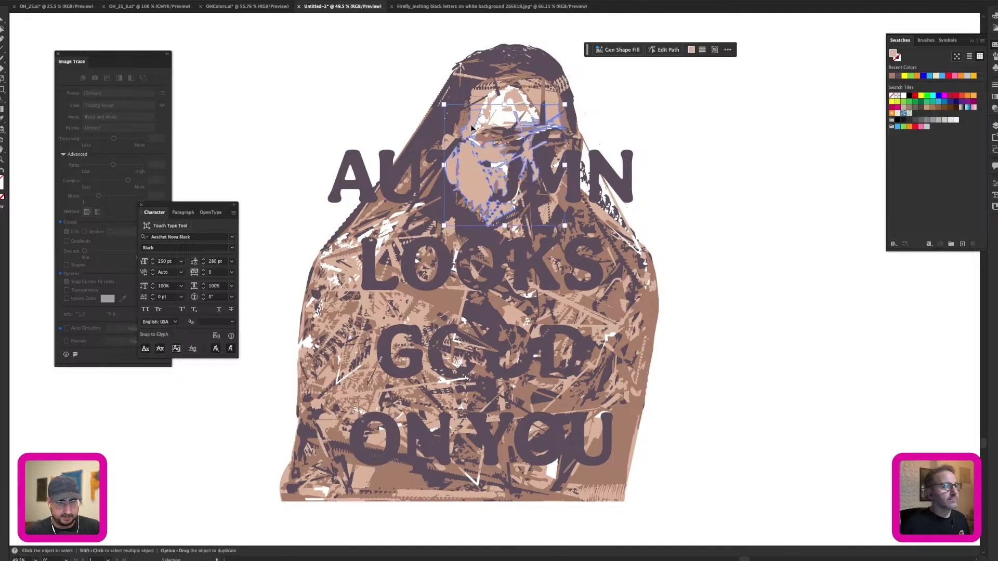
pyautogui.click(676, 136)
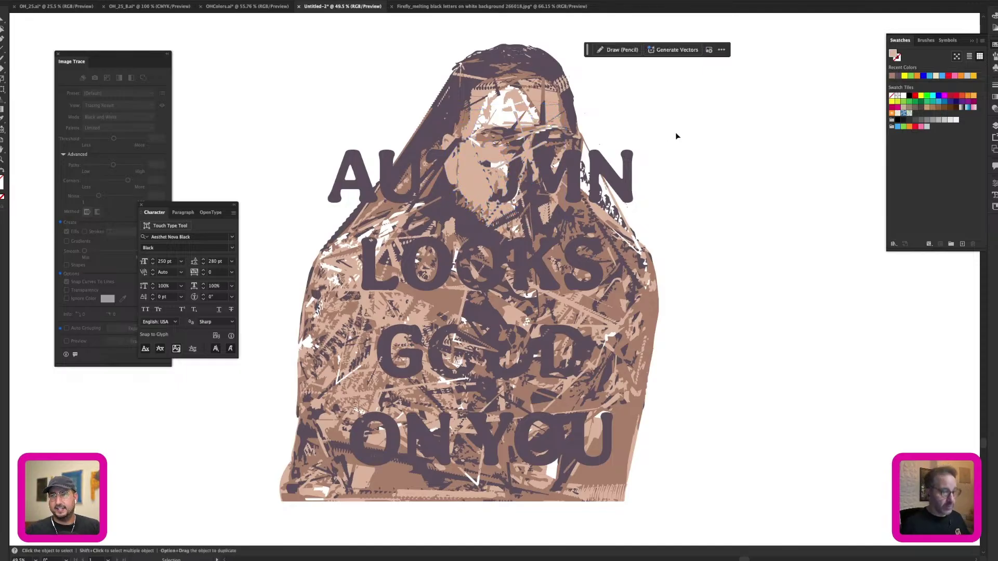
# Step: Try to duplicate the portrait with its lettering beside the original, and undo the copy
pyautogui.press('z')
pyautogui.keyDown('alt'); pyautogui.click(549, 280); pyautogui.keyUp('alt')
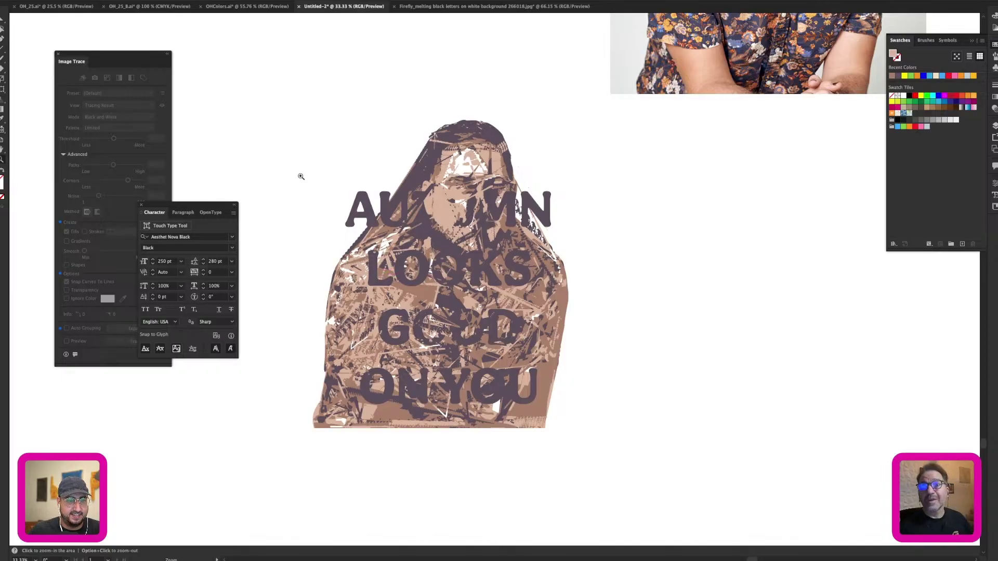
pyautogui.press('v')
pyautogui.moveTo(635, 438); pyautogui.dragTo(635, 438)
pyautogui.moveTo(599, 322); pyautogui.dragTo(976, 304)
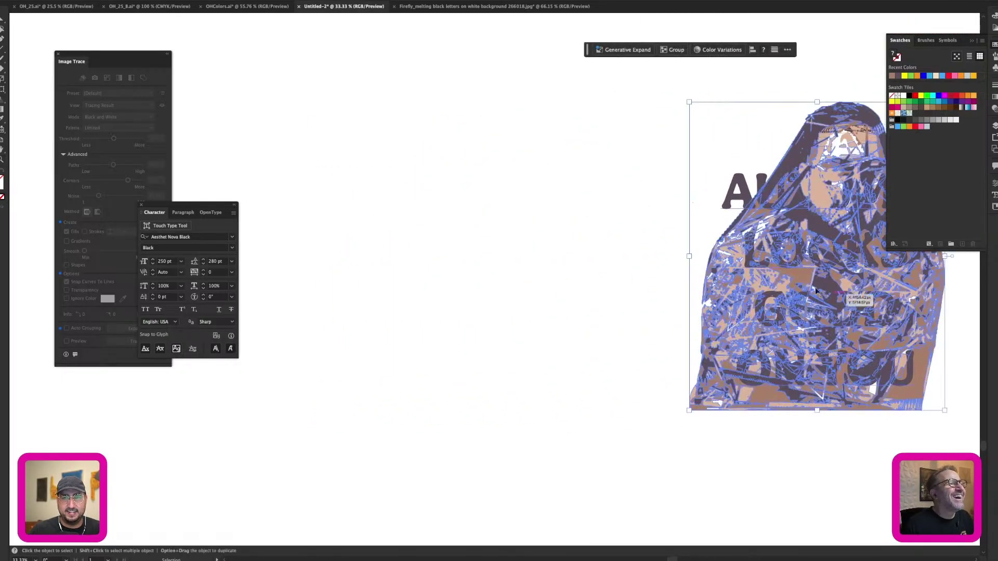
pyautogui.keyDown('alt'); pyautogui.moveTo(797, 263); pyautogui.dragTo(378, 265); pyautogui.keyUp('alt')
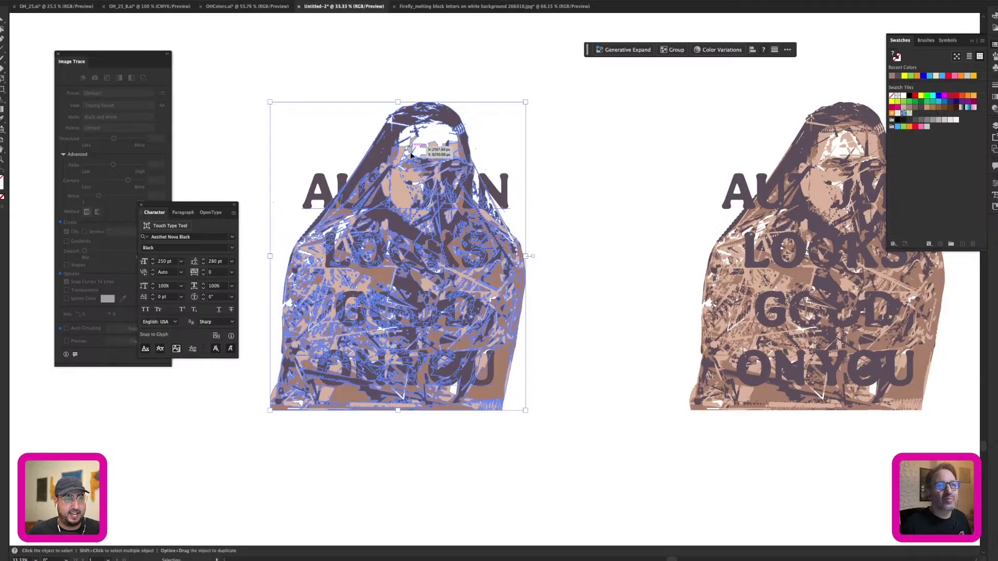
pyautogui.press('super+z')
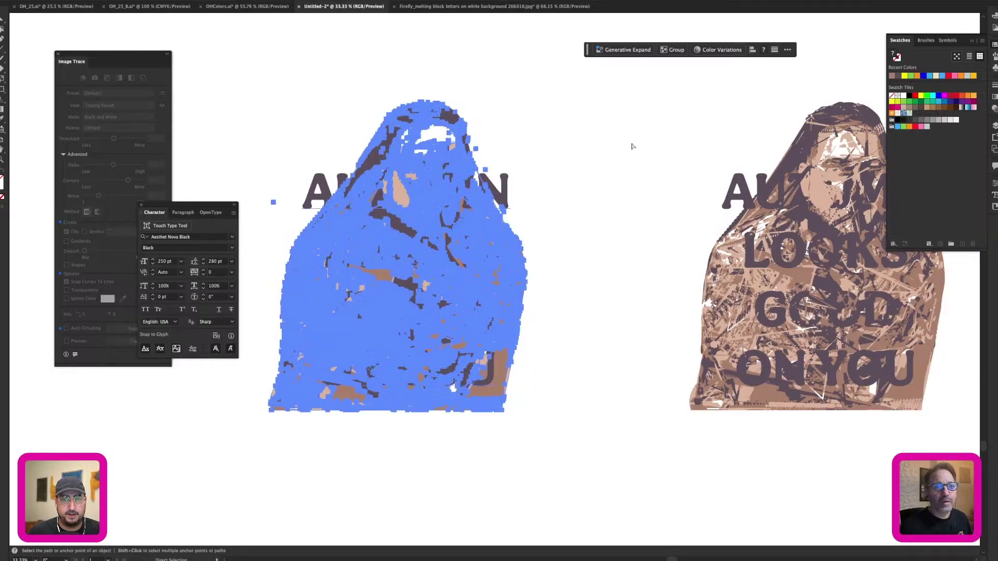
# Step: Draw a closed skin-tone polygon over the forehead and eyes with the Pen tool and send it to the back
pyautogui.click(715, 106)
pyautogui.moveTo(736, 105); pyautogui.dragTo(466, 141)
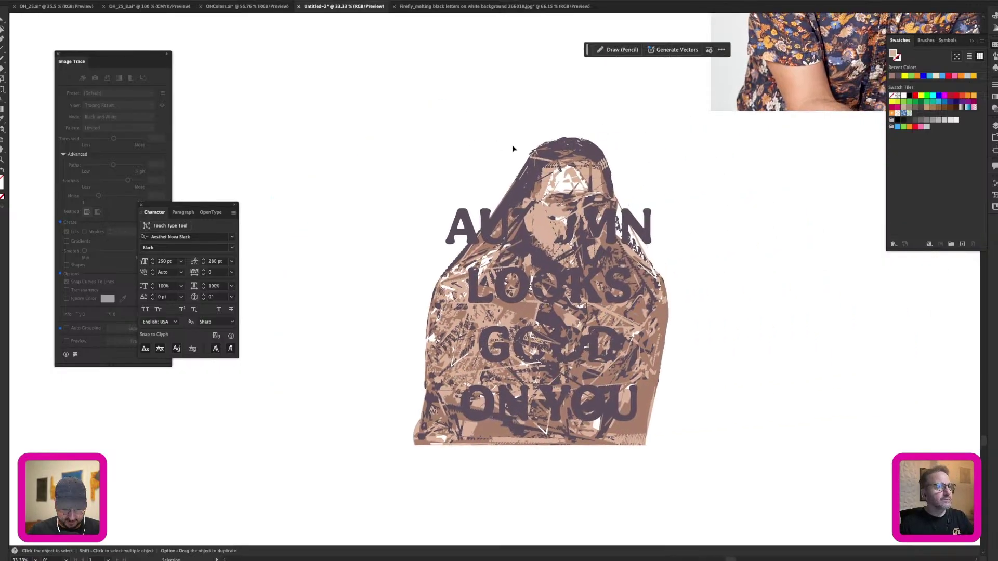
pyautogui.press('p')
pyautogui.click(547, 151)
pyautogui.click(523, 182)
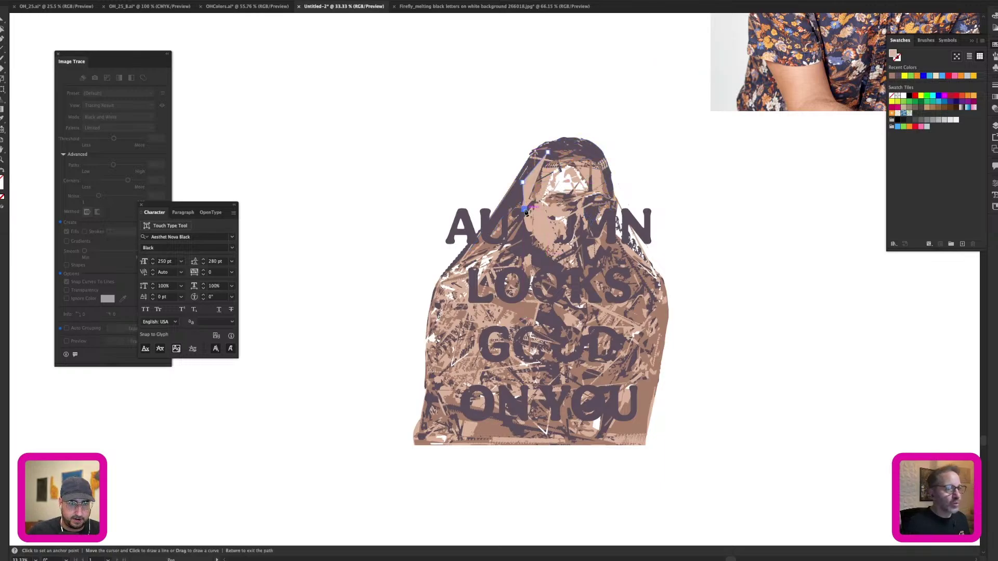
pyautogui.click(524, 210)
pyautogui.click(584, 212)
pyautogui.click(604, 186)
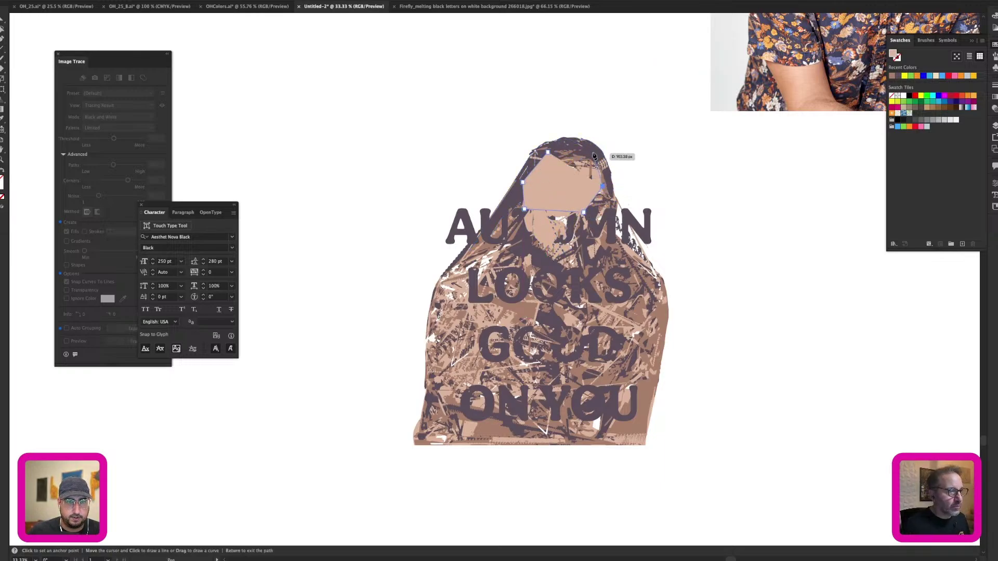
pyautogui.click(593, 152)
pyautogui.click(548, 152)
pyautogui.press('shift+super+[')
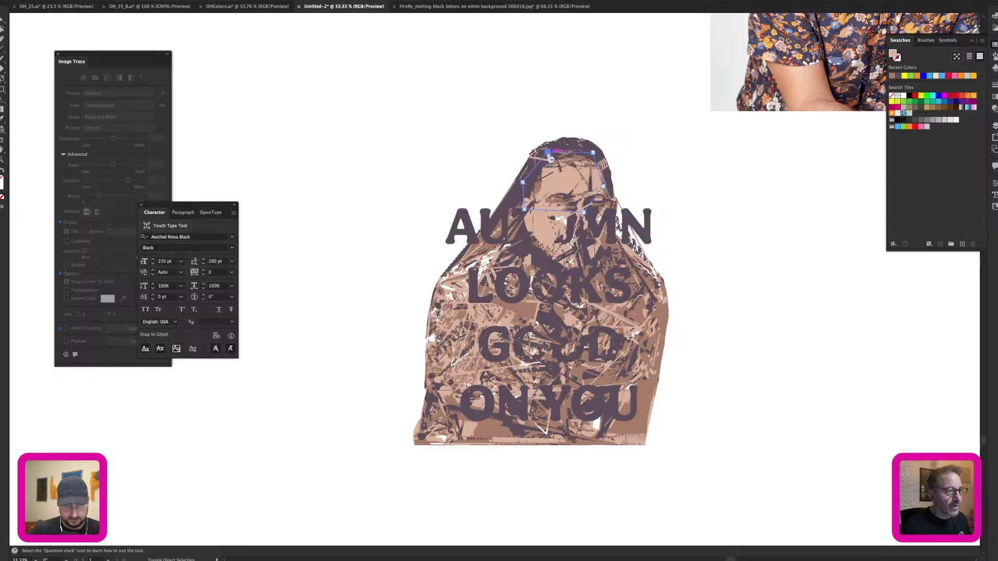
# Step: Duplicate the complete portrait and lettering beside the original, and group the copy
pyautogui.press('v')
pyautogui.click(413, 133)
pyautogui.moveTo(378, 123); pyautogui.dragTo(571, 391)
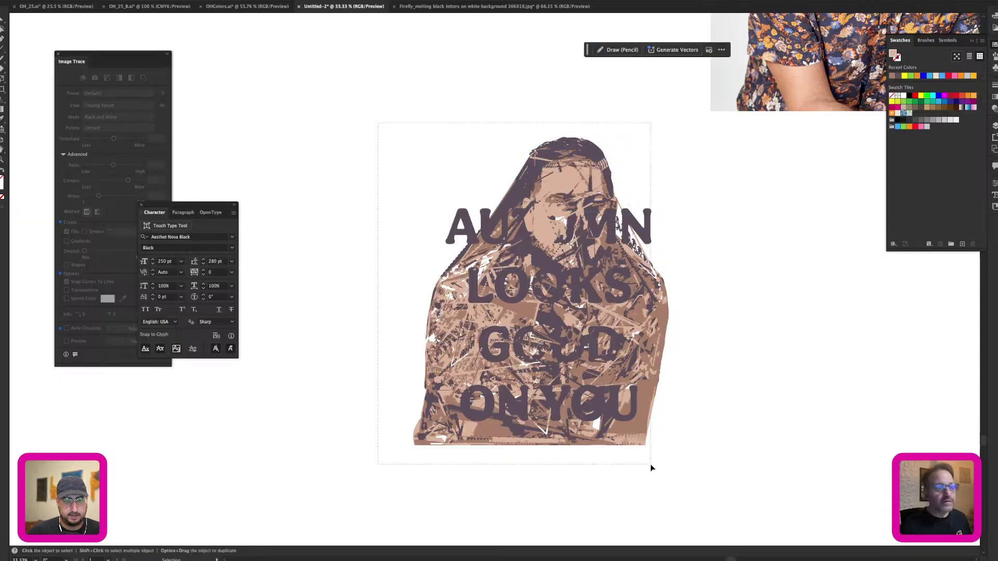
pyautogui.moveTo(551, 309)
pyautogui.mouseDown()
pyautogui.moveTo(572, 332)
pyautogui.moveTo(783, 273)
pyautogui.moveTo(419, 276)
pyautogui.mouseUp()
pyautogui.moveTo(420, 210); pyautogui.dragTo(420, 211)
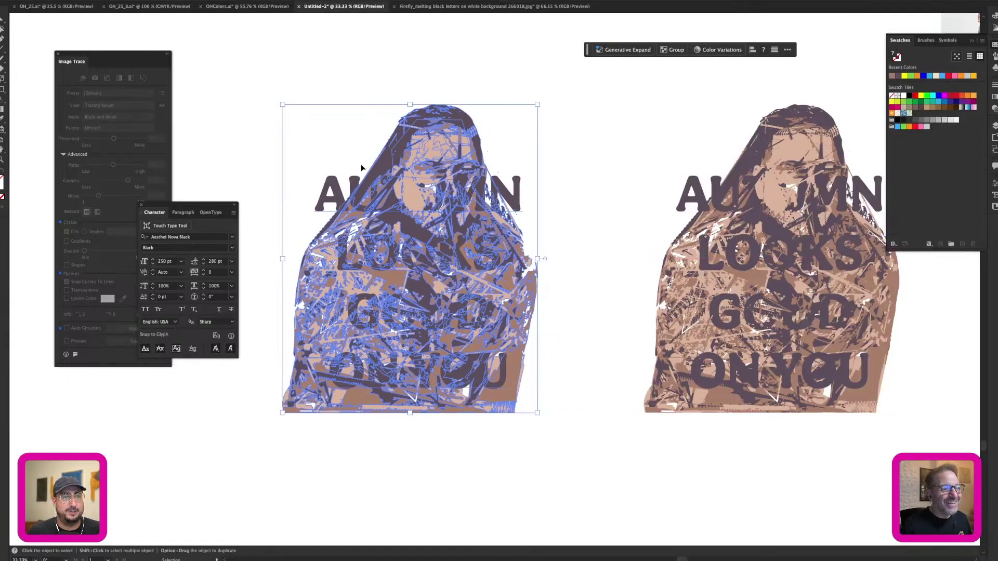
pyautogui.press('super+g')
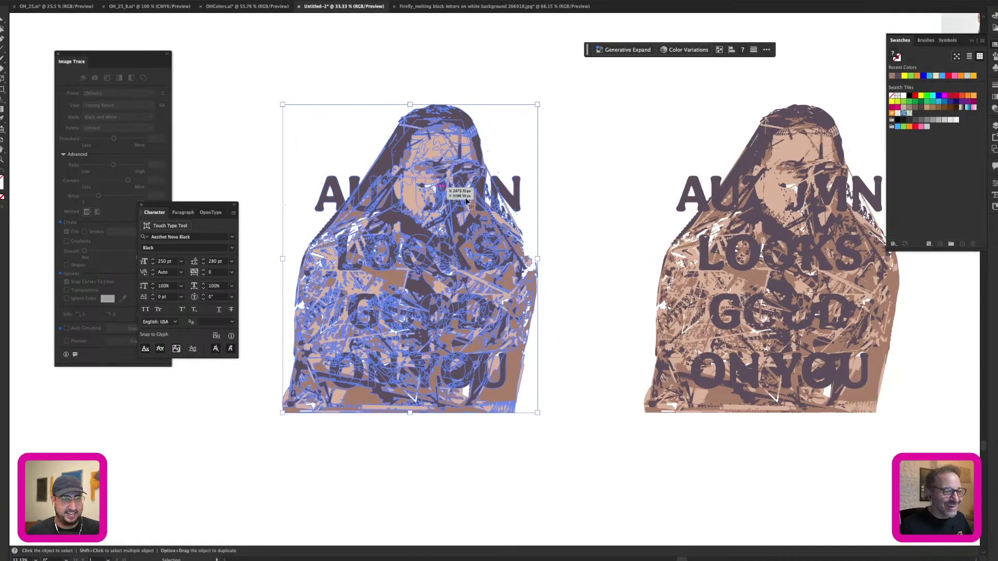
# Step: Generate color variations of the grouped portrait copy with Generative Recolor, using the prompt "burned banana popcorn"
pyautogui.press('z')
pyautogui.click(521, 217)
pyautogui.moveTo(467, 239); pyautogui.dragTo(629, 166)
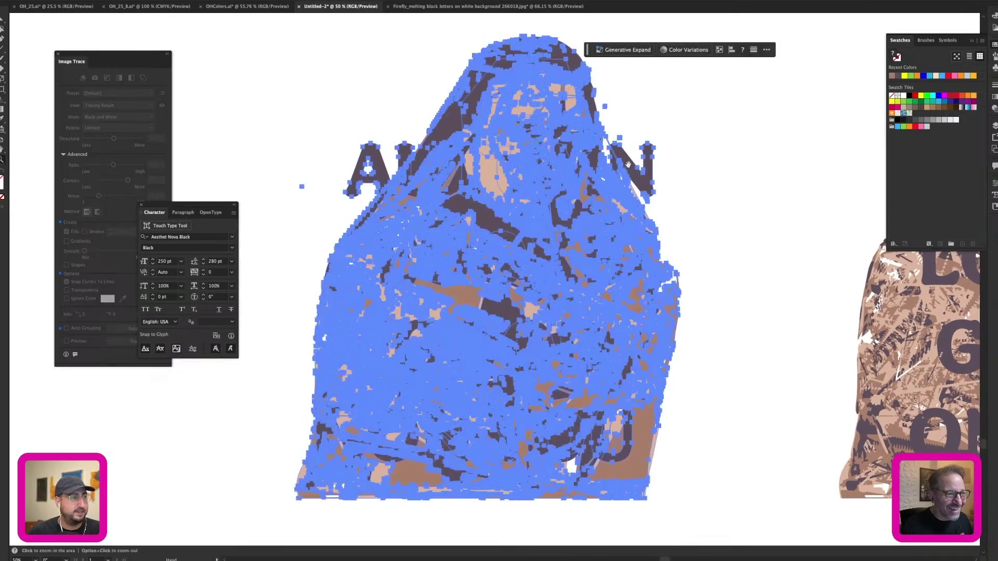
pyautogui.click(97, 0)
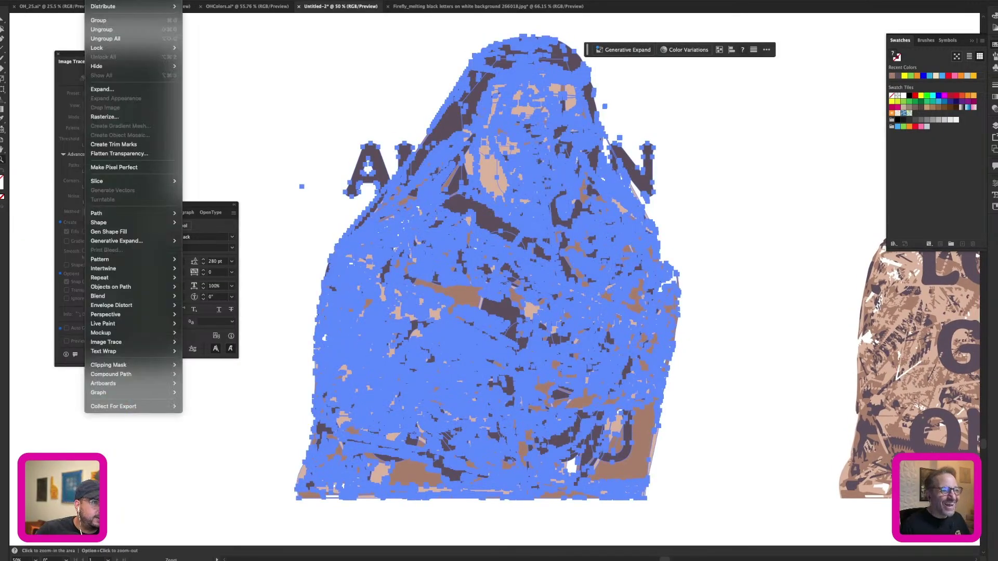
pyautogui.moveTo(78, 0)
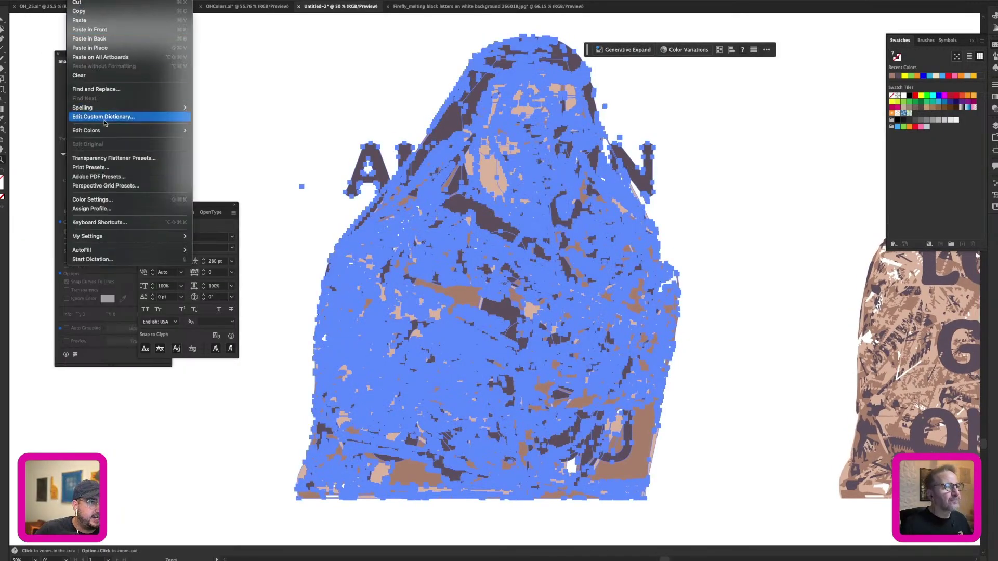
pyautogui.moveTo(173, 134)
pyautogui.click(224, 154)
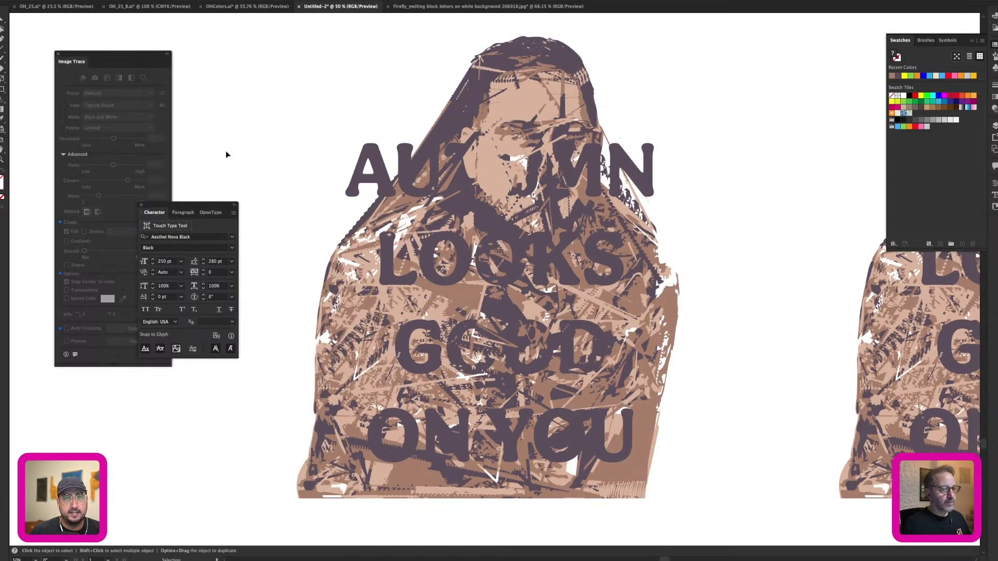
pyautogui.click(751, 186)
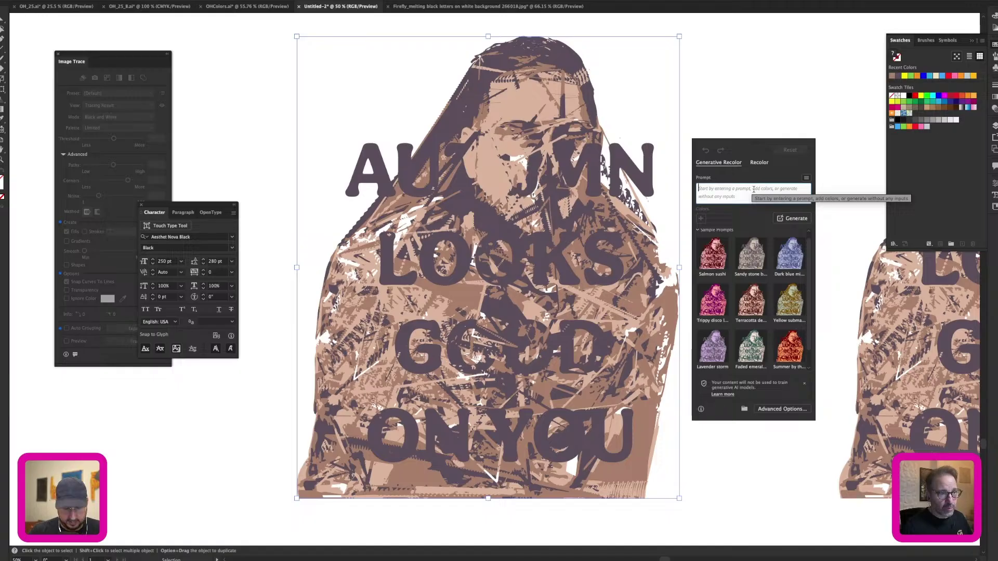
pyautogui.write('bur')
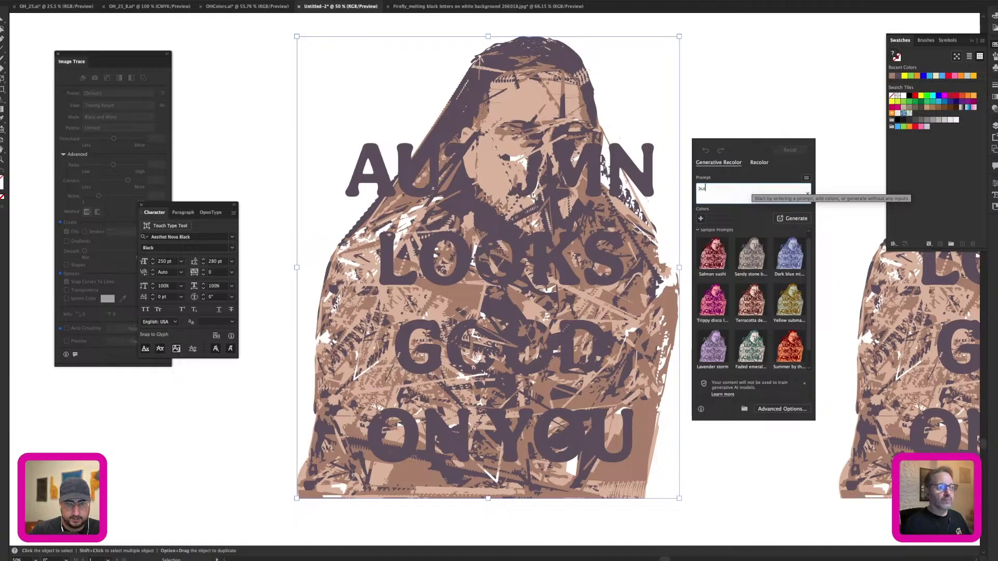
pyautogui.write('ned banana')
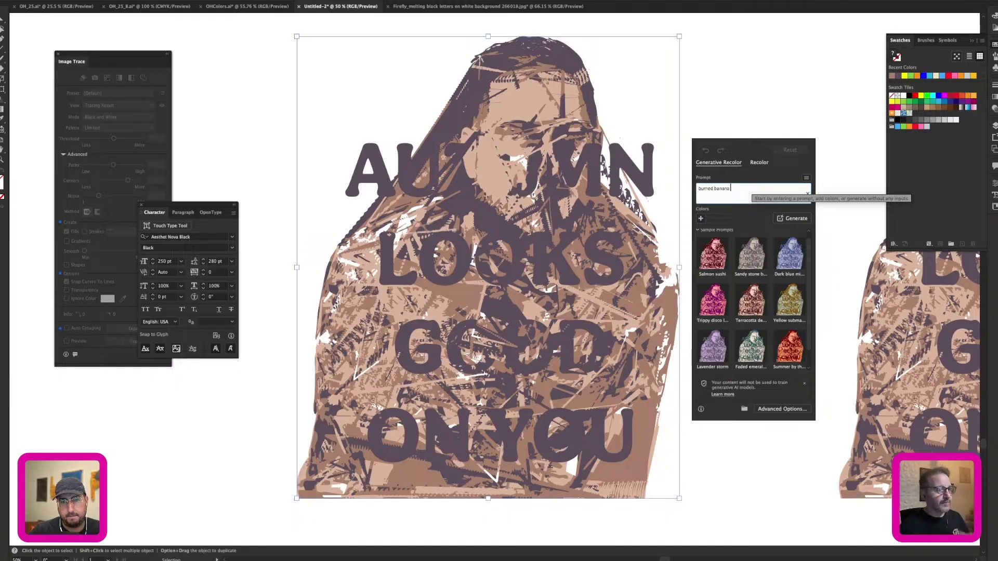
pyautogui.write(' popcorn')
pyautogui.press('Return')
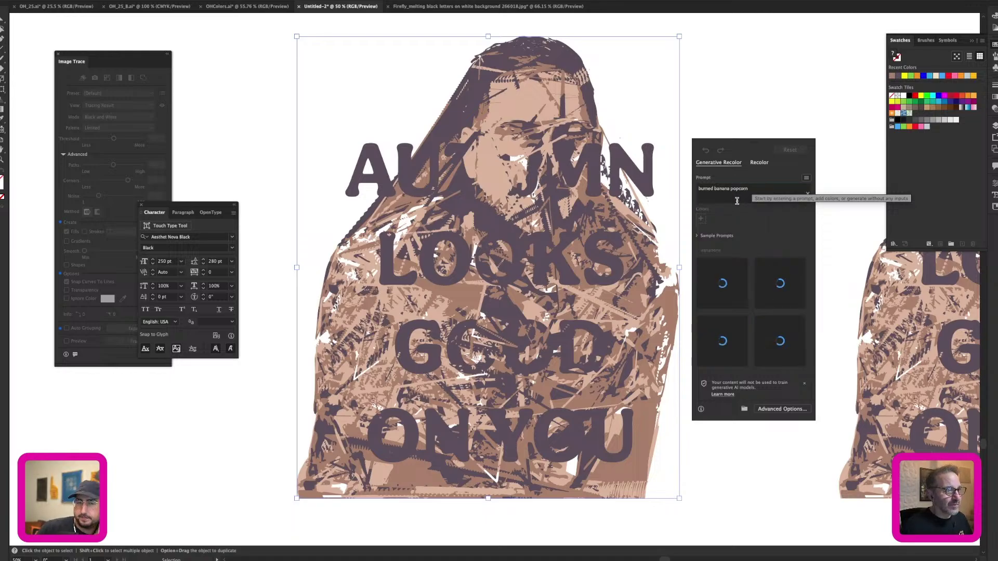
# Step: Preview the generated burned banana popcorn variations and apply the blue-gray and olive one to the portrait
pyautogui.click(721, 298)
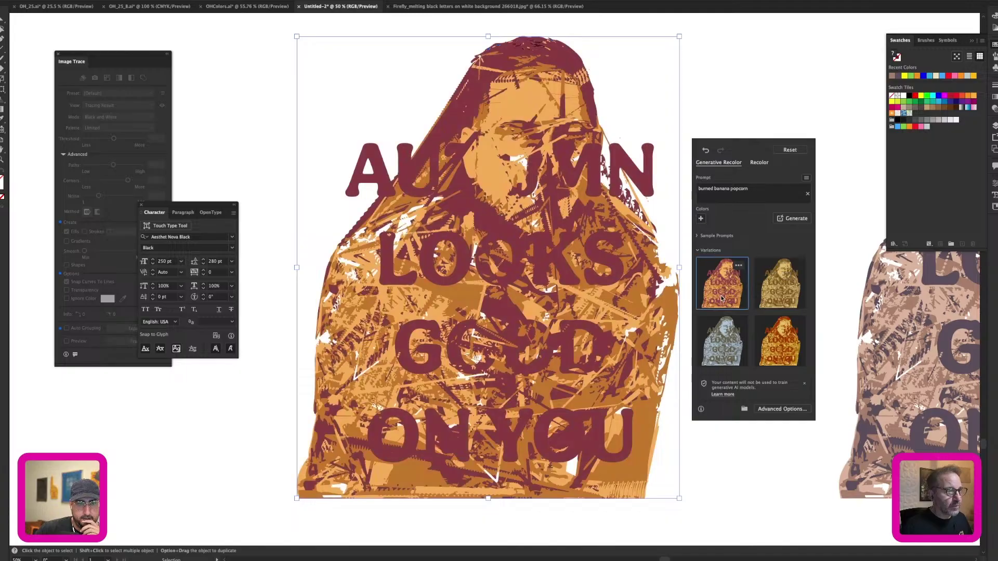
pyautogui.click(780, 285)
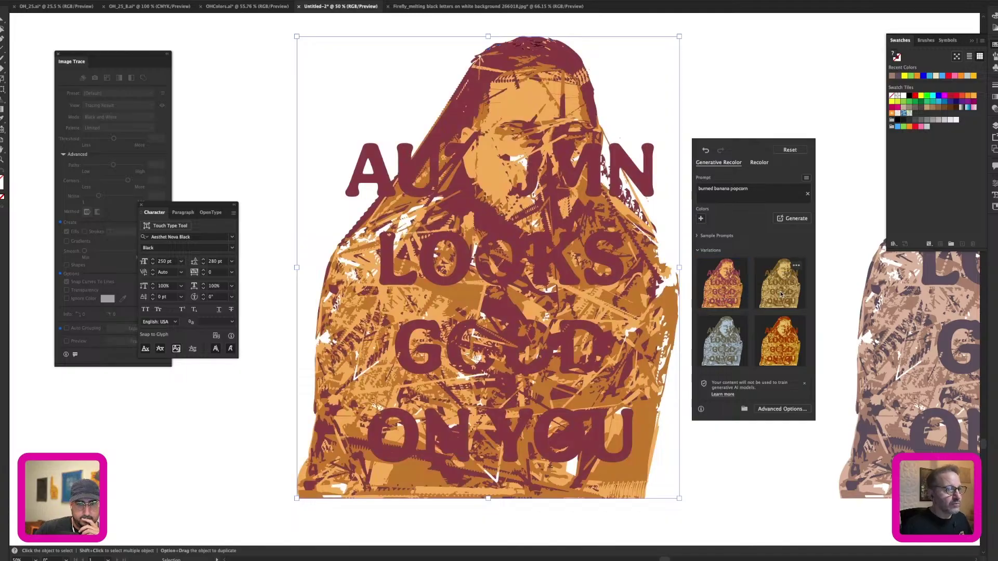
pyautogui.click(779, 351)
pyautogui.click(738, 332)
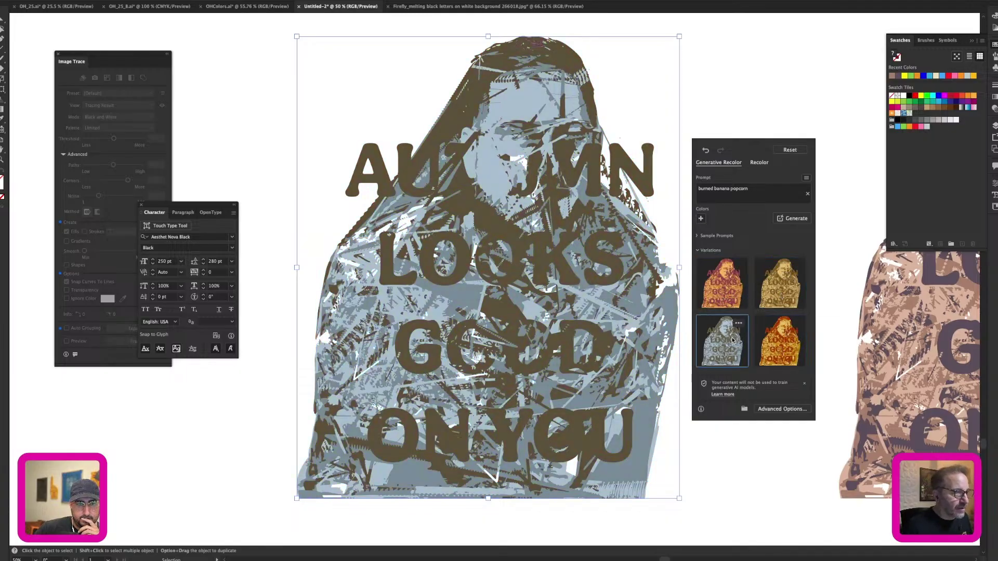
pyautogui.click(647, 109)
# Step: Duplicate the blue-gray and olive portrait with its lettering beside the original
pyautogui.scroll(-1, 624, 256)
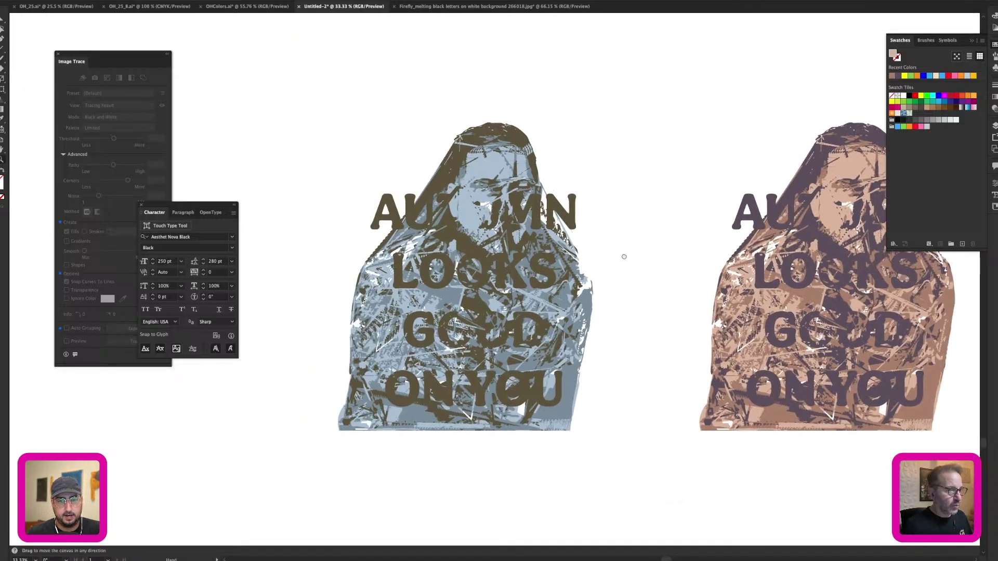
pyautogui.moveTo(371, 128); pyautogui.dragTo(661, 416)
pyautogui.moveTo(560, 322)
pyautogui.mouseDown()
pyautogui.moveTo(783, 281)
pyautogui.moveTo(814, 287)
pyautogui.moveTo(457, 287)
pyautogui.mouseUp()
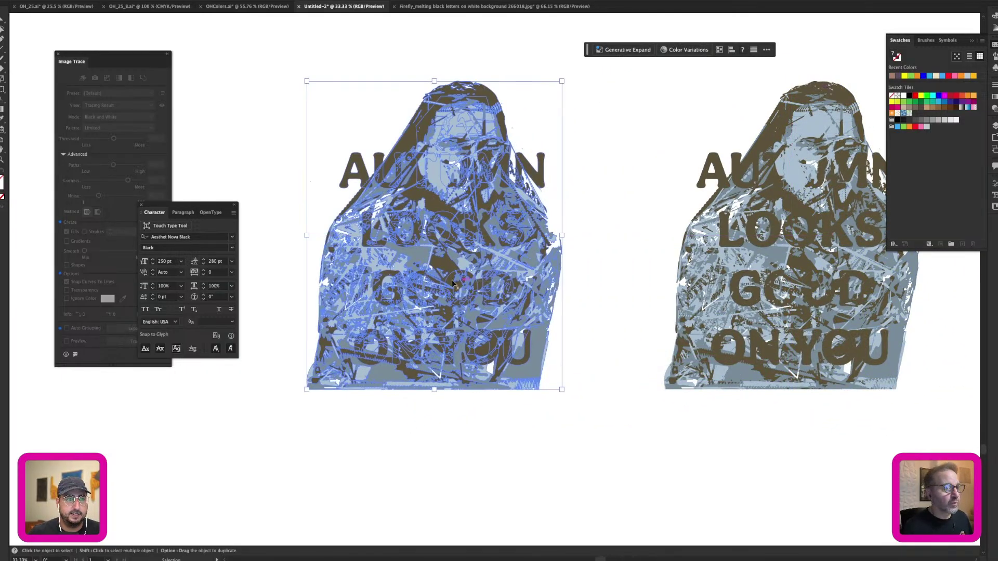
# Step: Generate Generative Recolor variations of the new copy with the prompt "neon chaos"
pyautogui.click(78, 1)
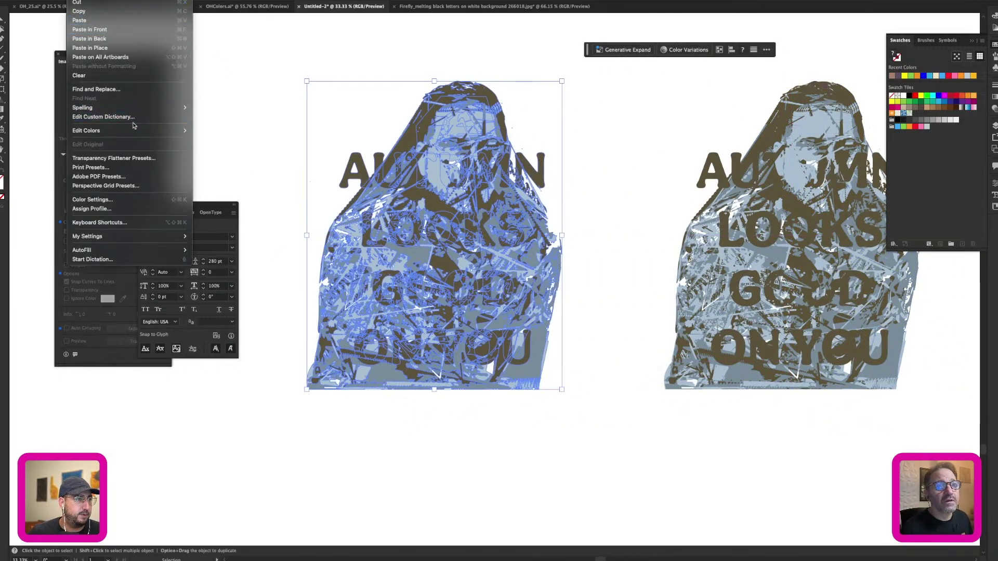
pyautogui.moveTo(173, 134)
pyautogui.click(221, 153)
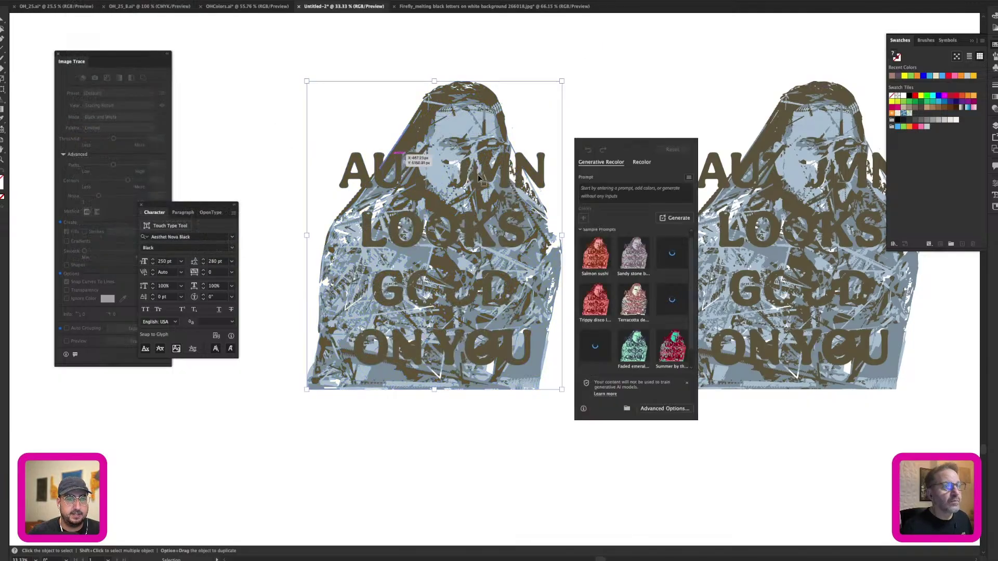
pyautogui.click(619, 196)
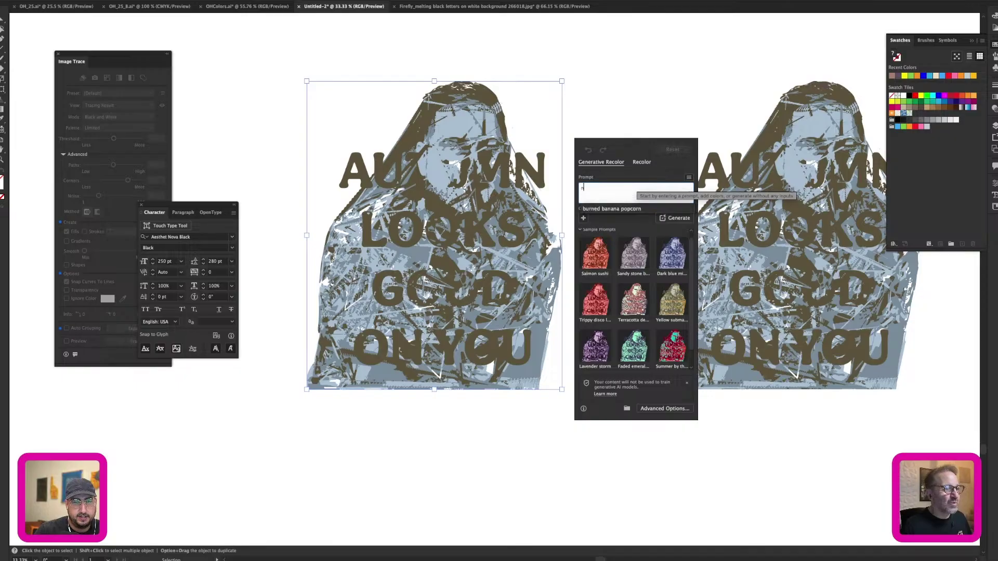
pyautogui.write('neon chaos')
pyautogui.press('Return')
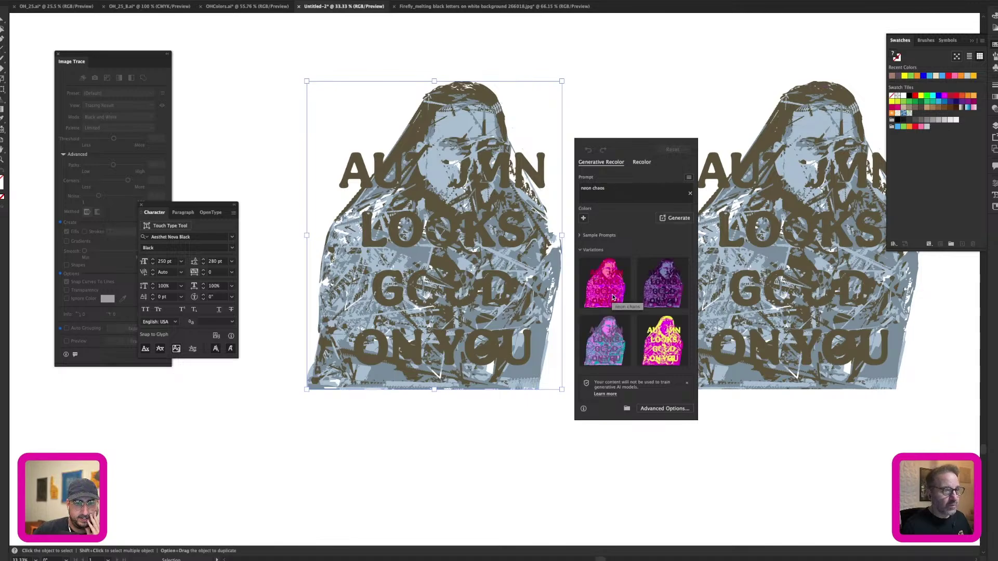
# Step: Compare the four neon chaos variations and apply the crimson, pink and purple one to the portrait
pyautogui.click(609, 291)
pyautogui.click(656, 347)
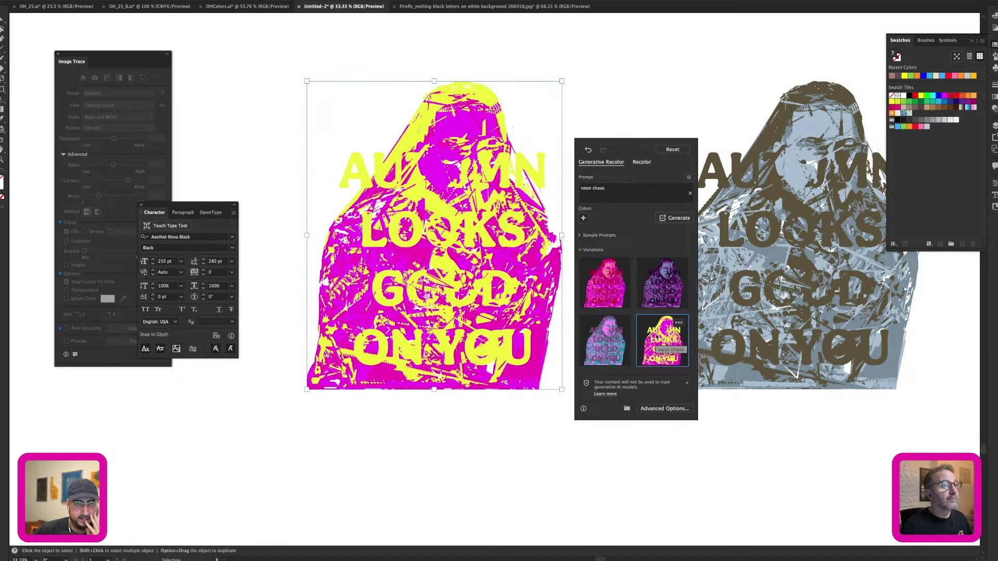
pyautogui.click(653, 298)
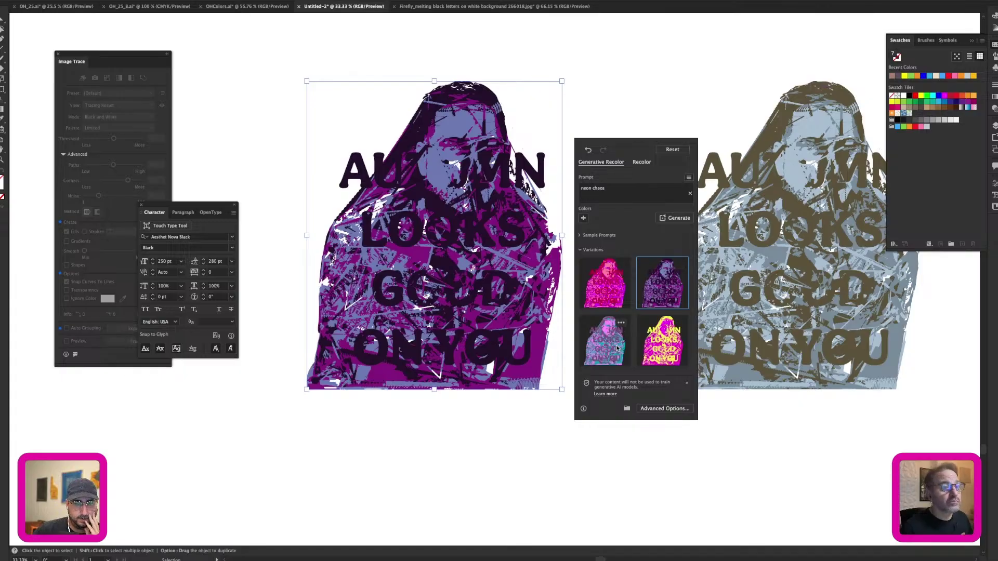
pyautogui.click(605, 349)
pyautogui.click(603, 294)
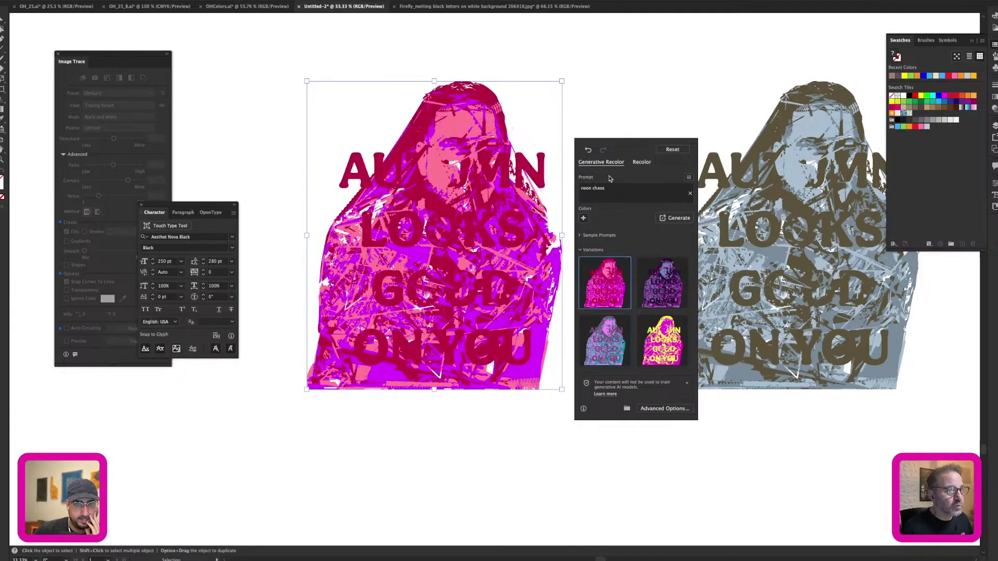
pyautogui.click(606, 116)
# Step: Duplicate the crimson, pink and purple portrait with its lettering beside the original
pyautogui.moveTo(582, 125); pyautogui.dragTo(715, 116)
pyautogui.moveTo(426, 388); pyautogui.dragTo(384, 341)
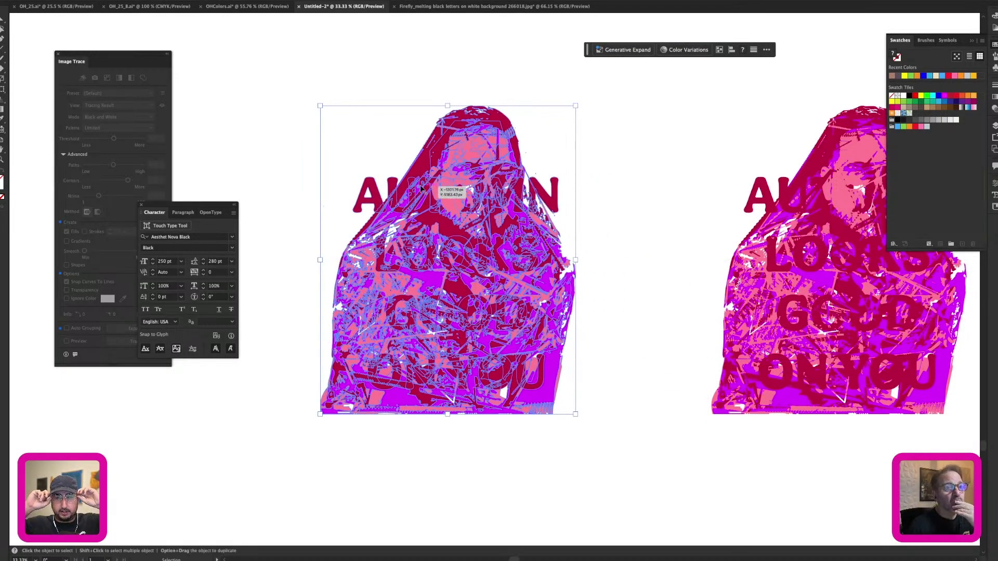
# Step: Adjust the copy's color balance with the preview on, setting Red to -34, Green to 40 and Blue to 25 percent
pyautogui.click(99, 1)
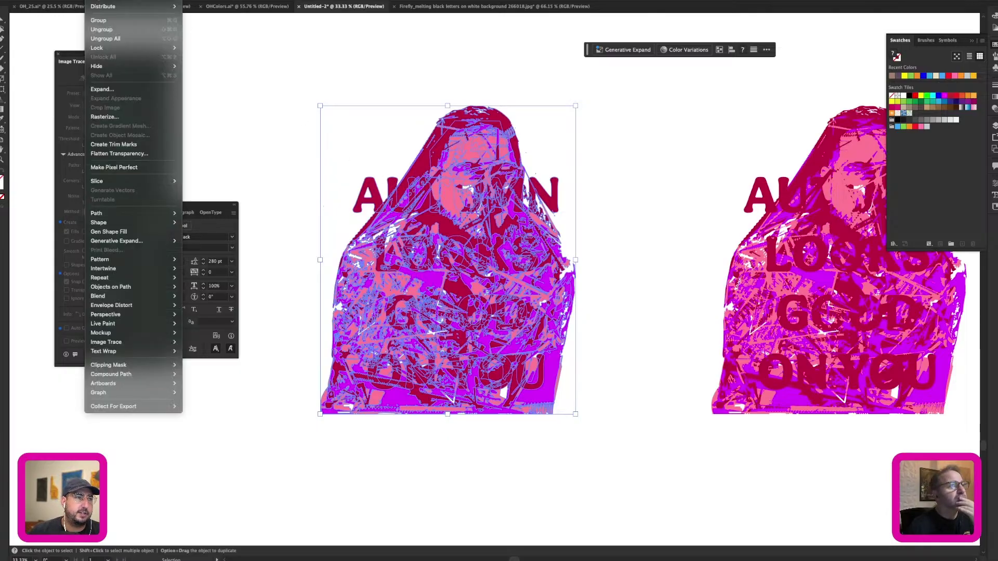
pyautogui.moveTo(99, 1)
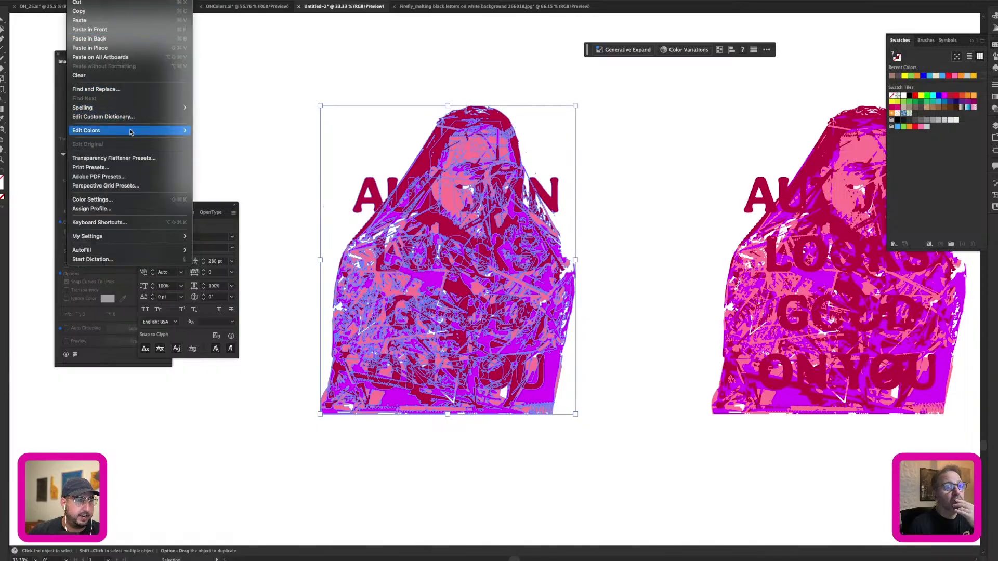
pyautogui.moveTo(130, 132)
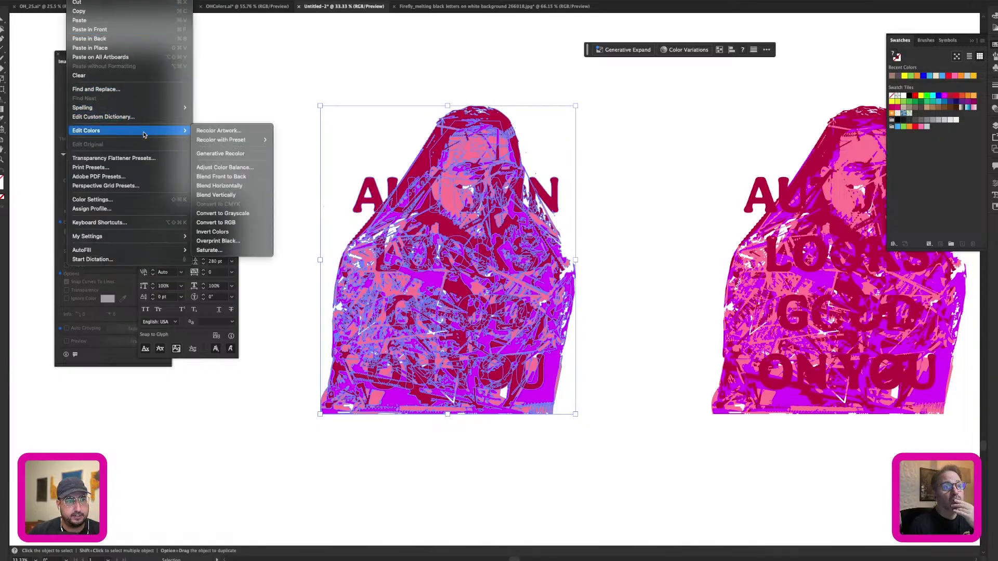
pyautogui.click(243, 168)
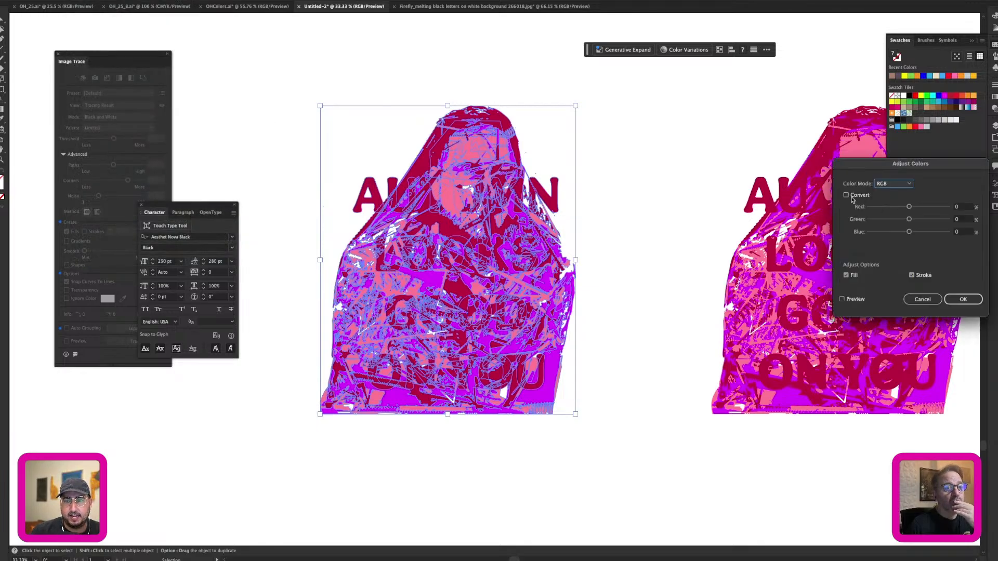
pyautogui.moveTo(909, 207); pyautogui.dragTo(878, 208)
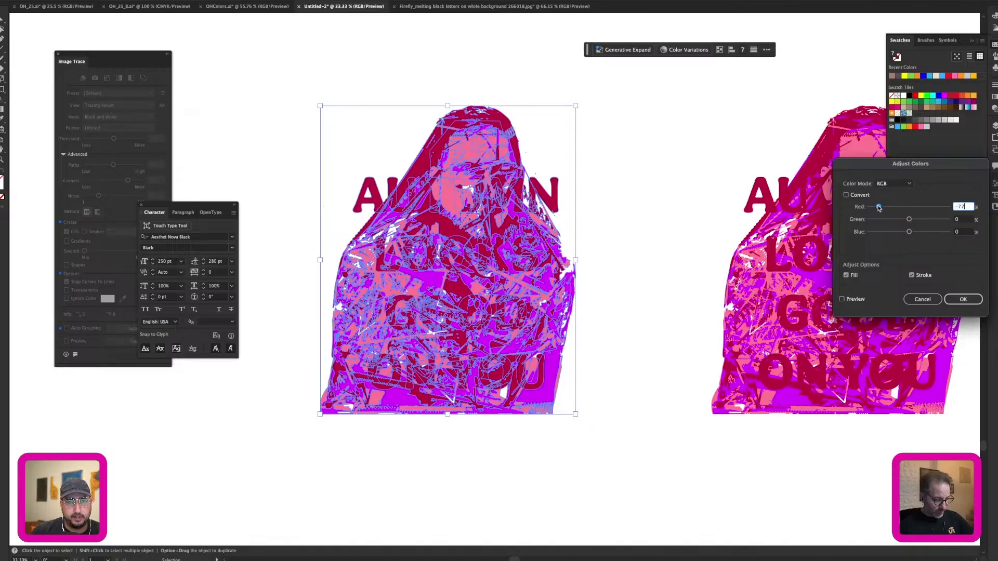
pyautogui.click(858, 300)
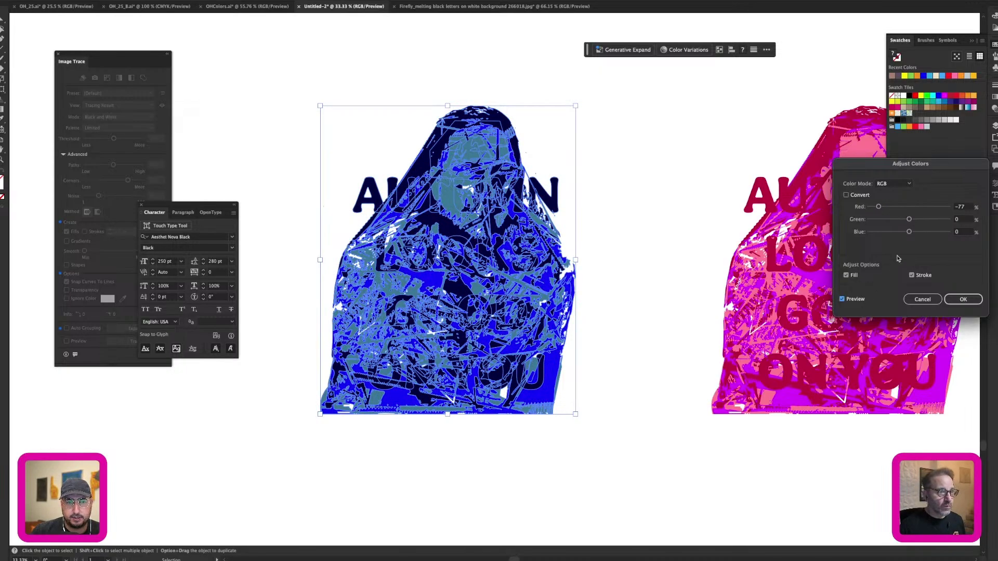
pyautogui.click(895, 207)
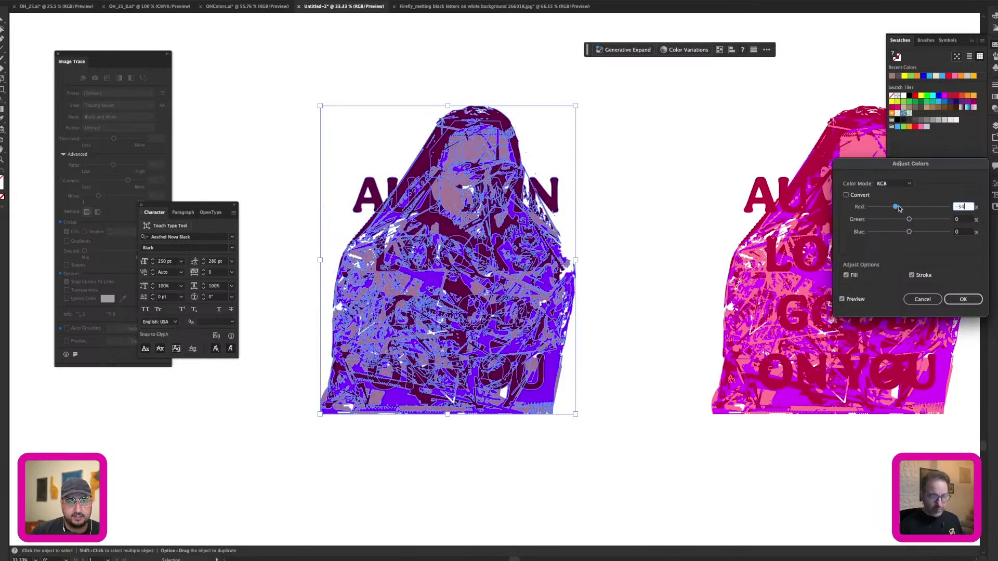
pyautogui.moveTo(929, 220)
pyautogui.mouseDown()
pyautogui.moveTo(895, 235)
pyautogui.moveTo(920, 235)
pyautogui.moveTo(890, 235)
pyautogui.moveTo(940, 234)
pyautogui.moveTo(918, 235)
pyautogui.mouseUp()
pyautogui.click(924, 220)
pyautogui.click(885, 233)
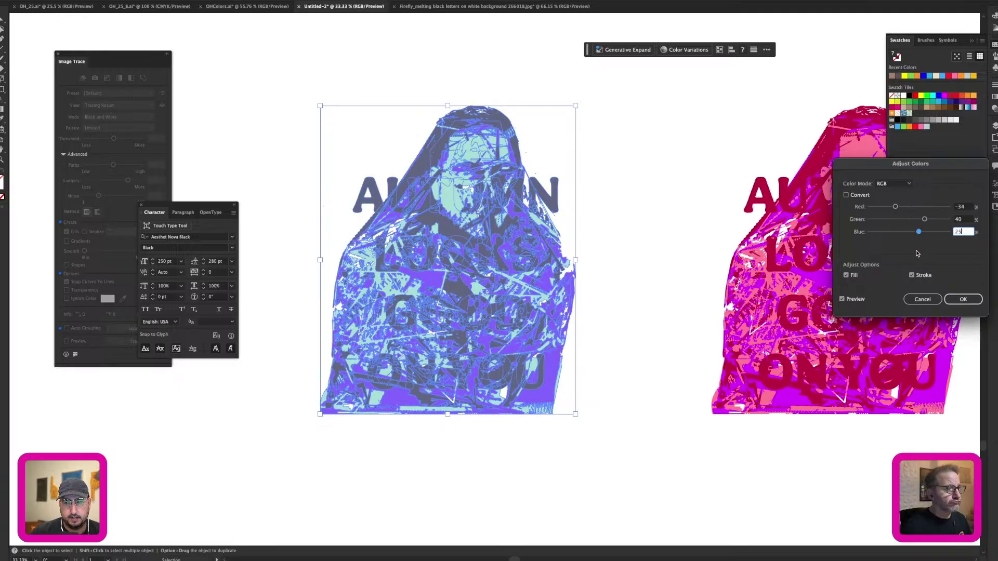
pyautogui.click(964, 299)
pyautogui.click(642, 246)
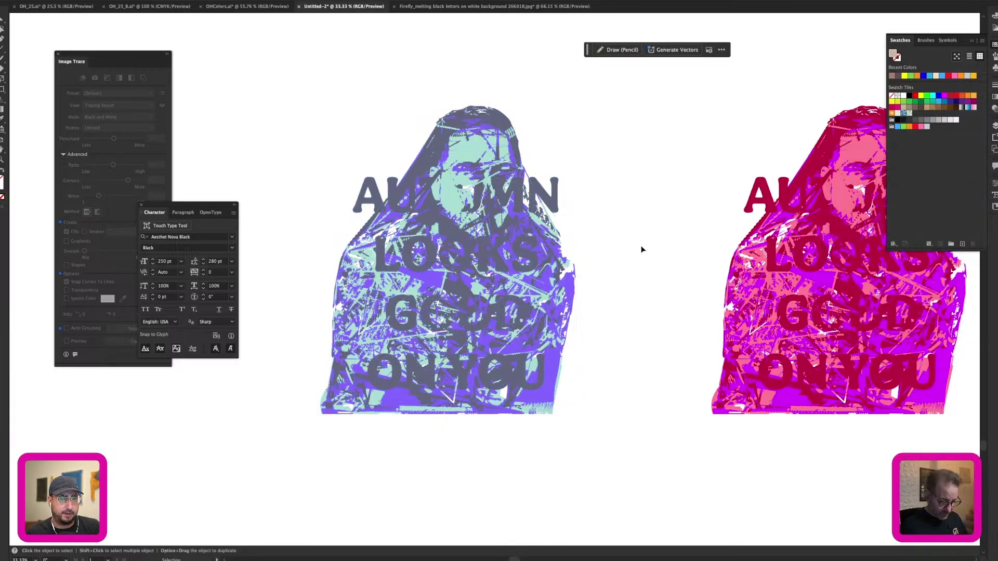
# Step: Send the mint-green face shape of the recolored copy backward, behind the AUTUMN lettering
pyautogui.click(457, 200)
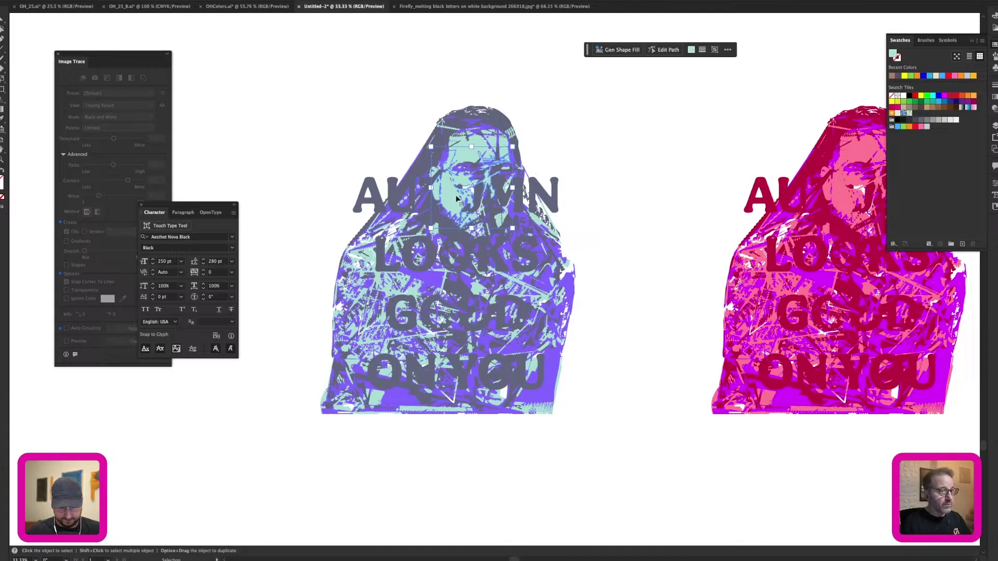
pyautogui.press('super+[')
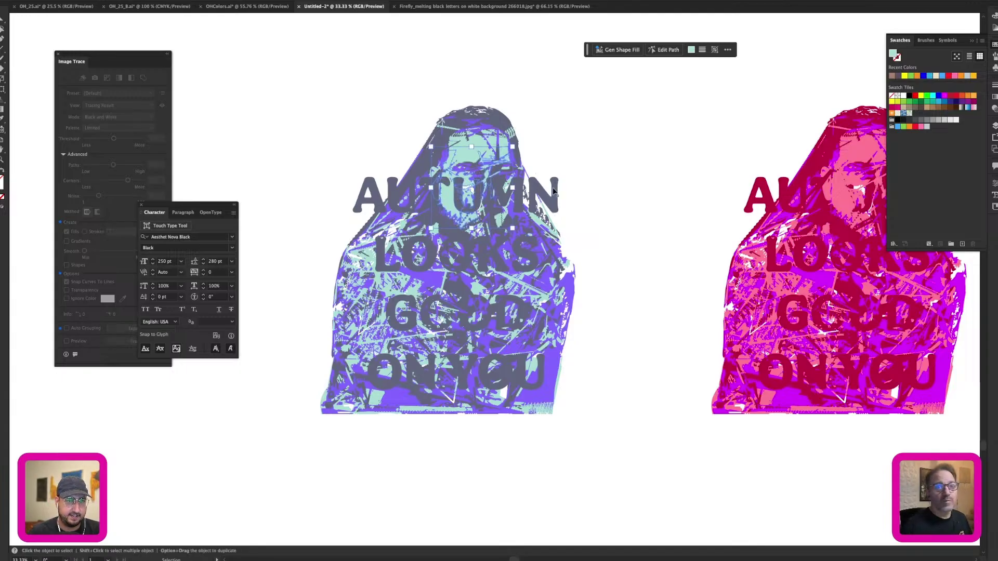
pyautogui.click(622, 154)
pyautogui.press('z')
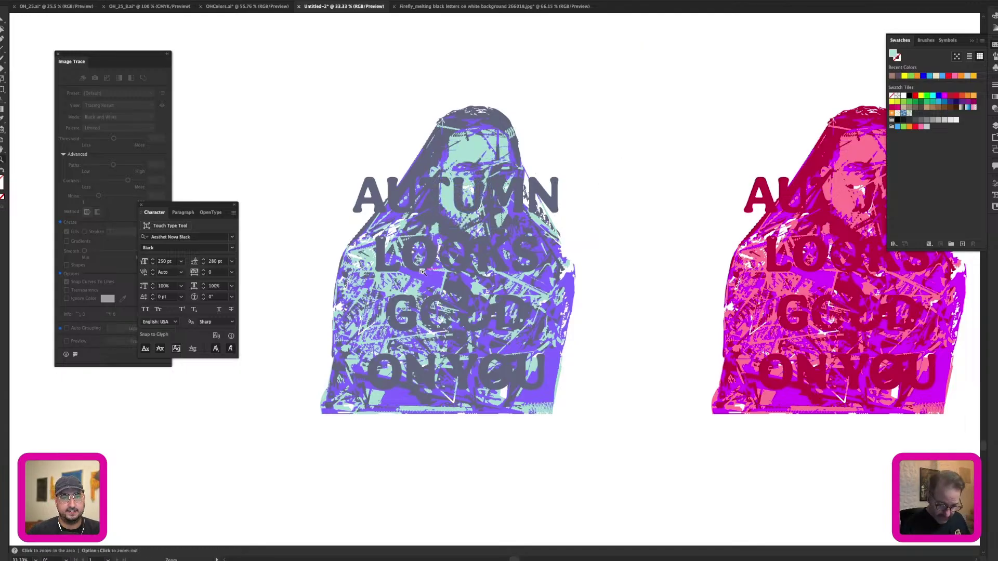
pyautogui.press('Tab')
pyautogui.moveTo(436, 260); pyautogui.dragTo(556, 286)
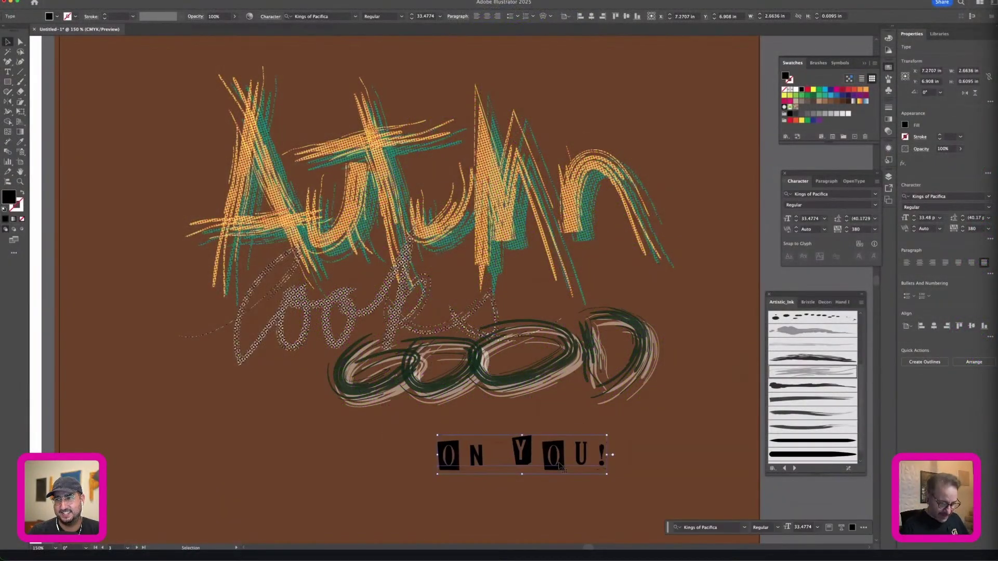
# Step: Examine the halftone dots of the hand-drawn lettering up close in the brown Autumn document
pyautogui.click(559, 466)
pyautogui.press('super+equal')
pyautogui.press('super+equal')
pyautogui.press('super+equal')
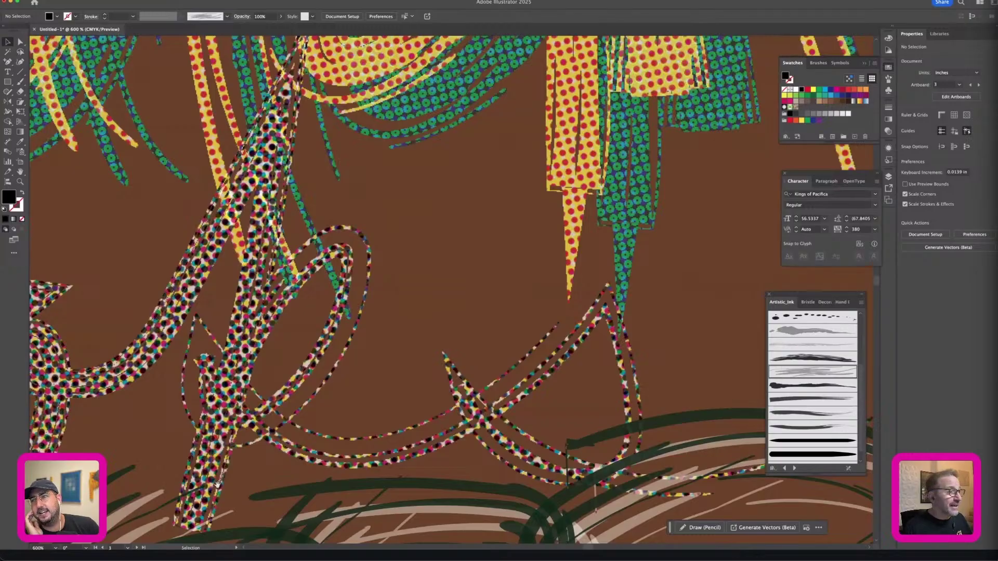
# Step: Inspect the halftone dots in the handwritten Look lettering up close, and compare them with the whole brown artboard
pyautogui.press('super+equal')
pyautogui.hscroll(-10, 405, 444)
pyautogui.scroll(-3, 406, 444)
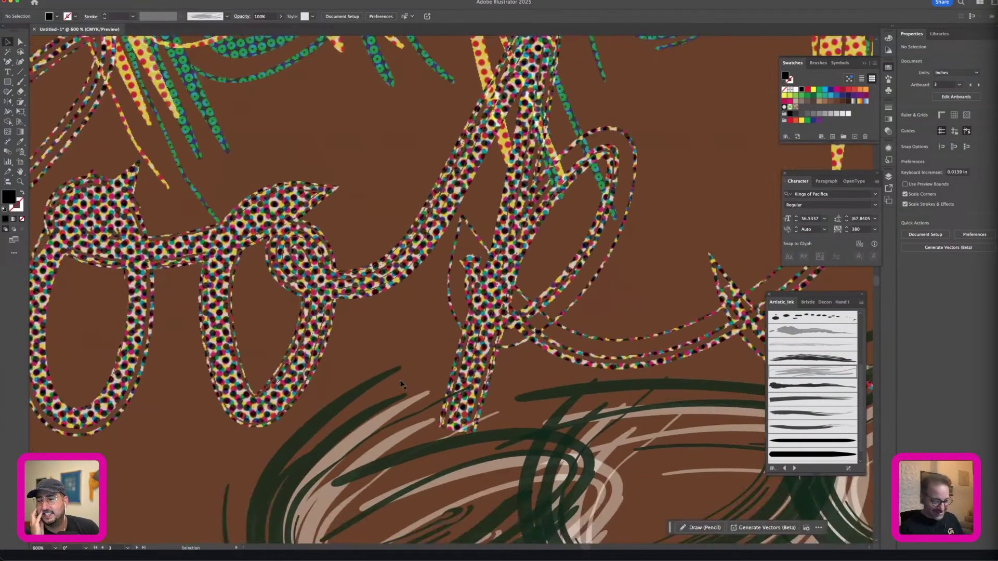
pyautogui.press('super+minus')
pyautogui.press('super+minus')
pyautogui.press('super+minus')
pyautogui.press('super+minus')
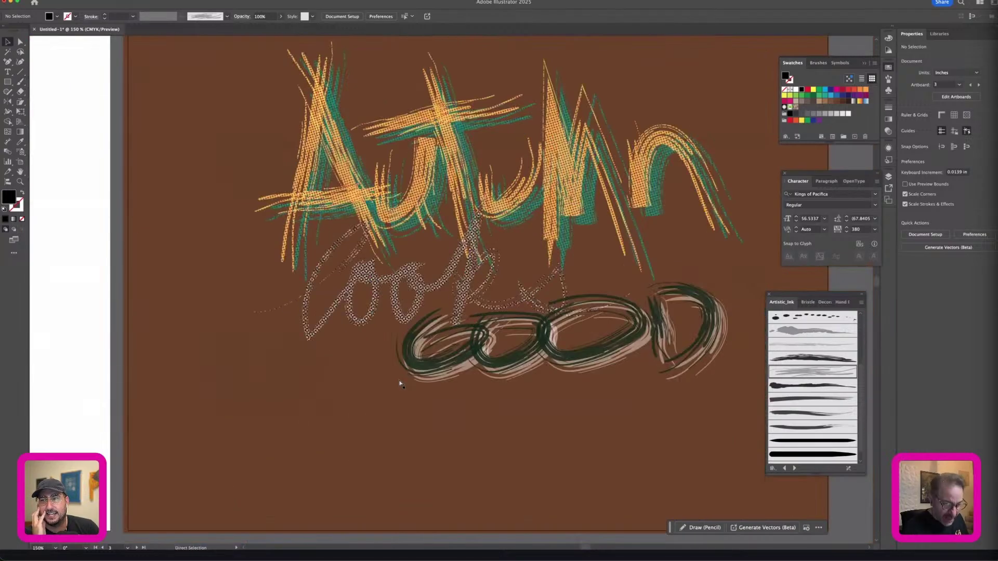
pyautogui.press('super+minus')
pyautogui.press('super+minus')
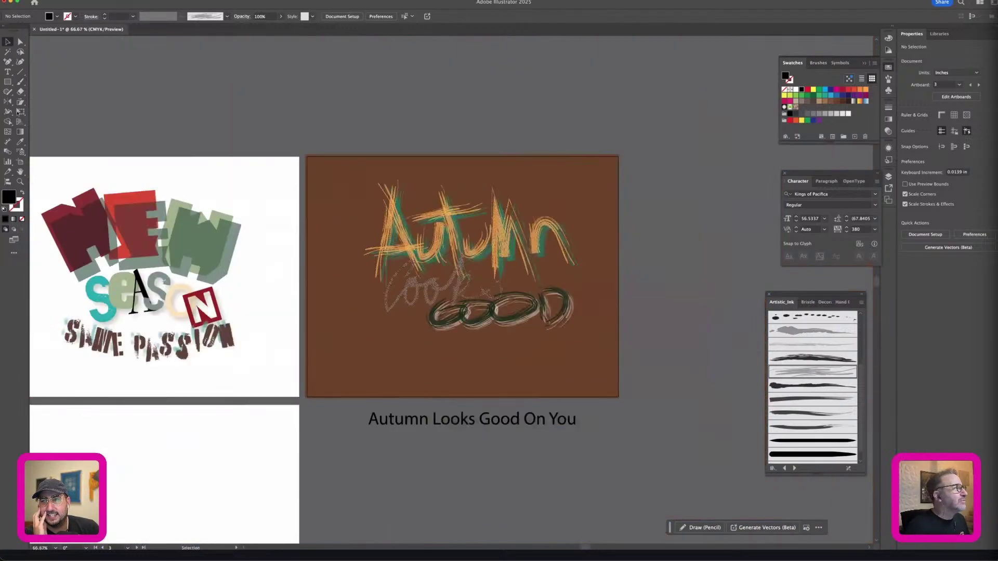
# Step: Paint freehand artistic ink strokes beneath the GOOD lettering on the brown artboard with the Paintbrush
pyautogui.click(21, 82)
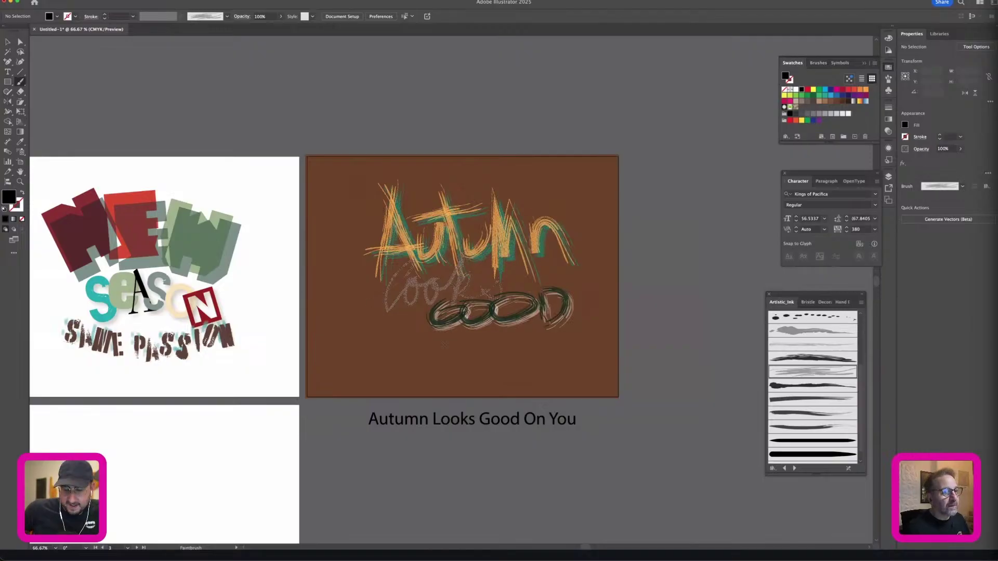
pyautogui.moveTo(494, 347); pyautogui.dragTo(492, 339)
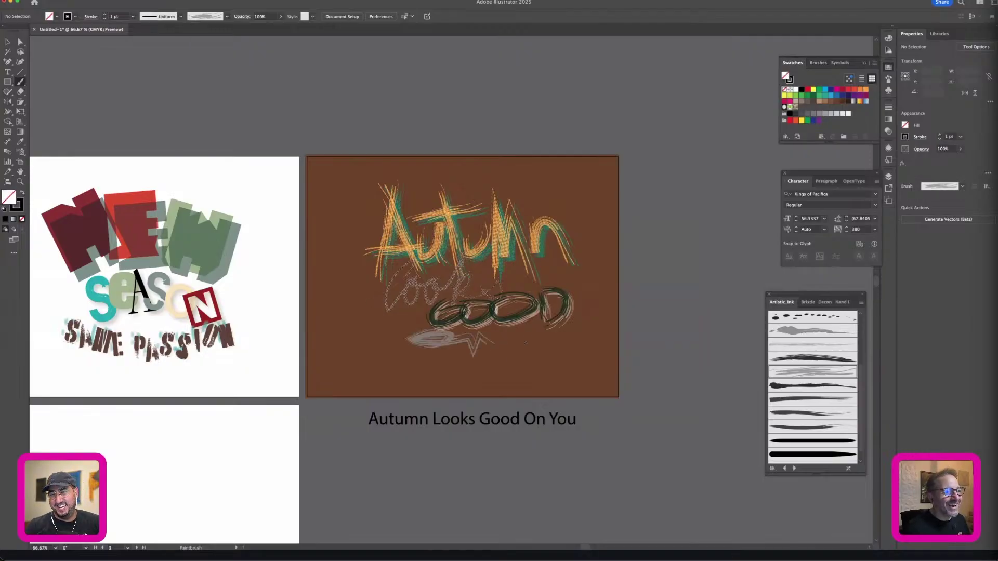
pyautogui.moveTo(590, 332); pyautogui.dragTo(520, 343)
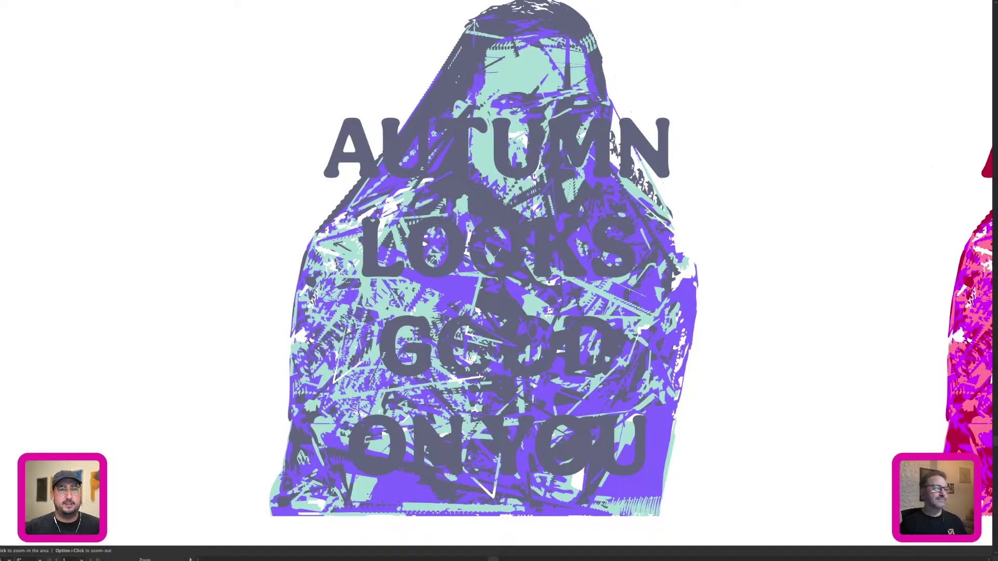
# Step: Leave the full-screen artwork view and switch to the presentation slide that lists the phrases
pyautogui.press('f')
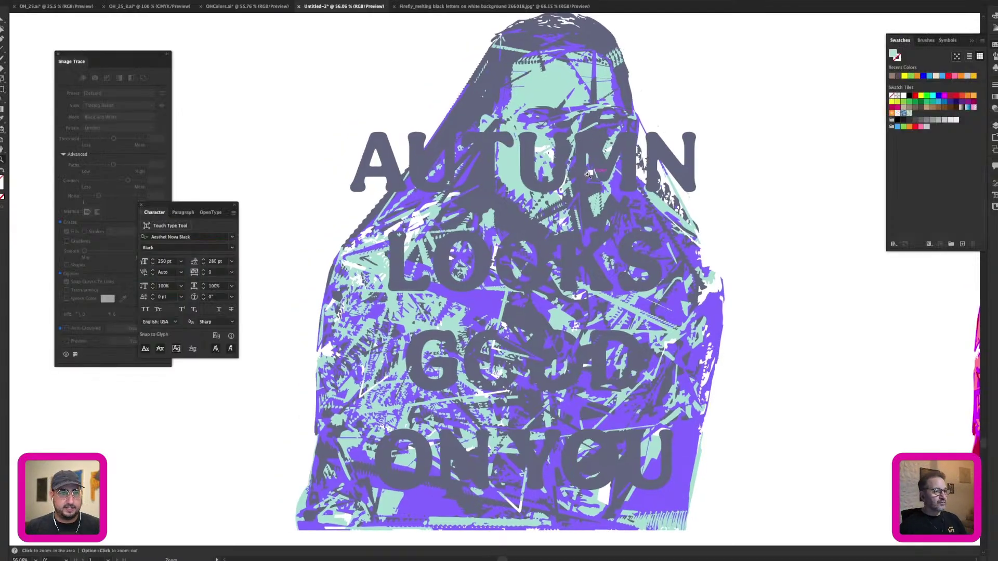
pyautogui.press('v')
pyautogui.press('super+Tab')
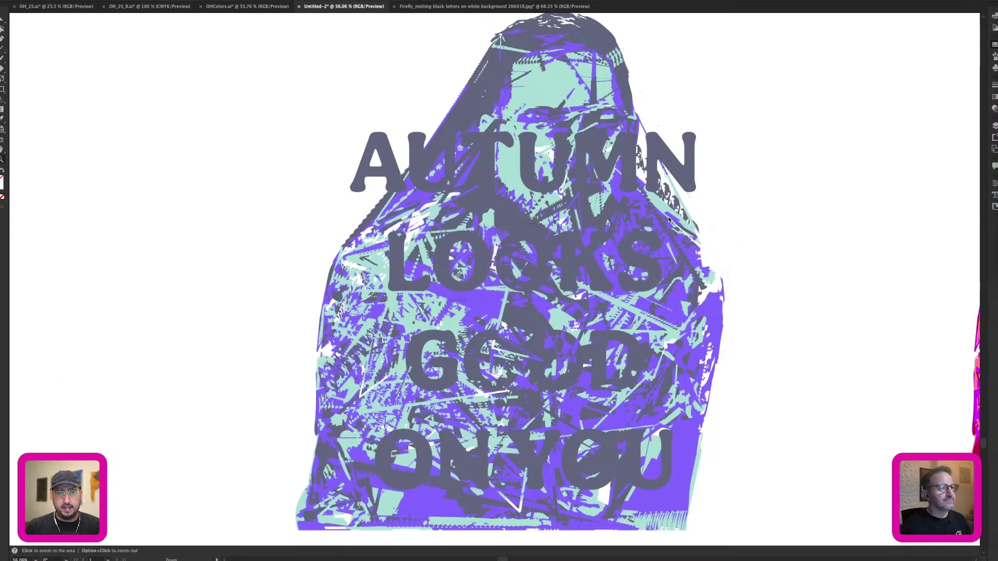
pyautogui.press('super+Tab')
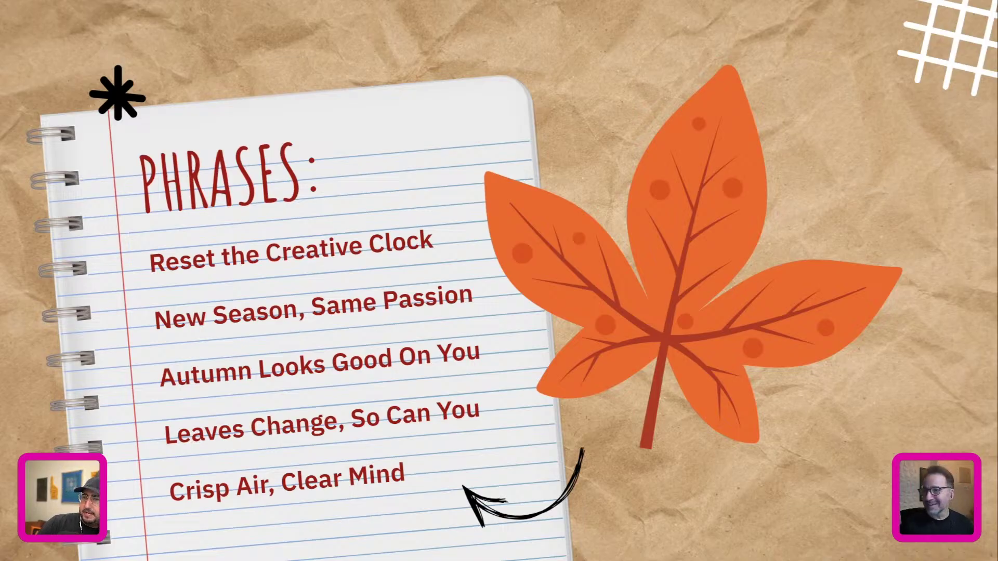
pyautogui.press('Right')
pyautogui.press('Right')
pyautogui.press('Right')
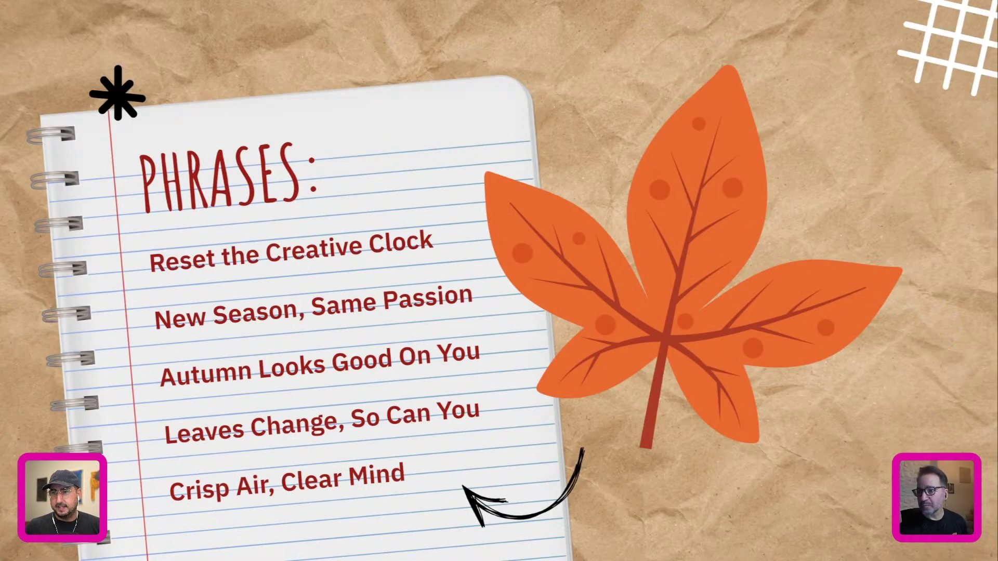
# Step: Switch back to Illustrator and view the area around the purple and mint-green portrait
pyautogui.moveTo(685, 546)
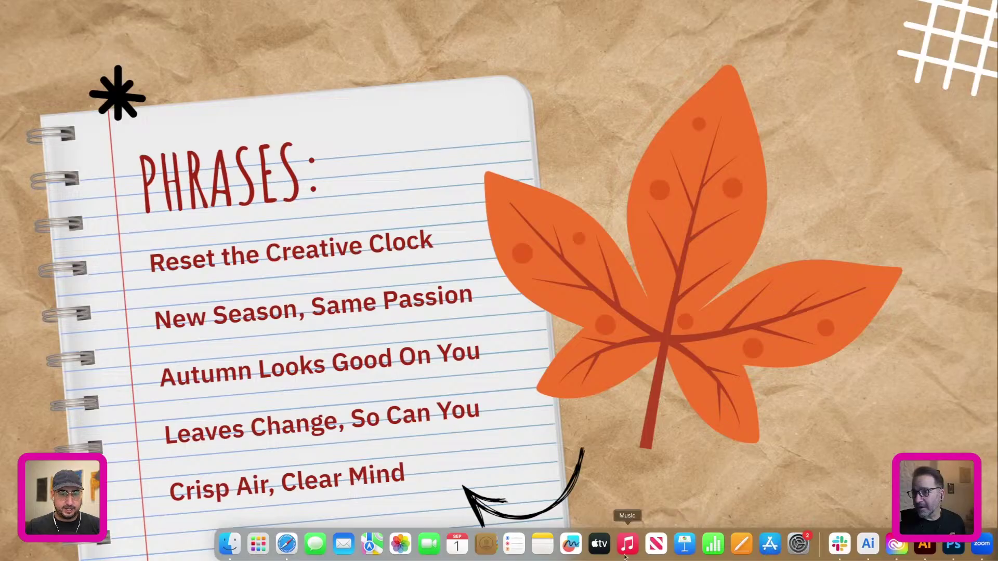
pyautogui.click(867, 544)
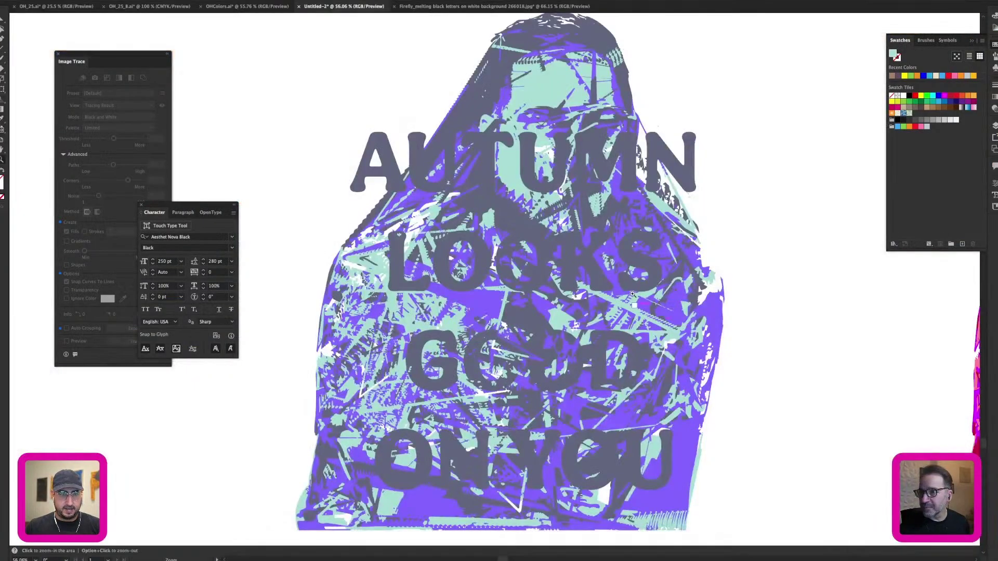
pyautogui.keyDown('alt'); pyautogui.click(673, 218); pyautogui.keyUp('alt')
pyautogui.keyDown('alt'); pyautogui.click(550, 261); pyautogui.keyUp('alt')
pyautogui.keyDown('alt'); pyautogui.click(551, 261); pyautogui.keyUp('alt')
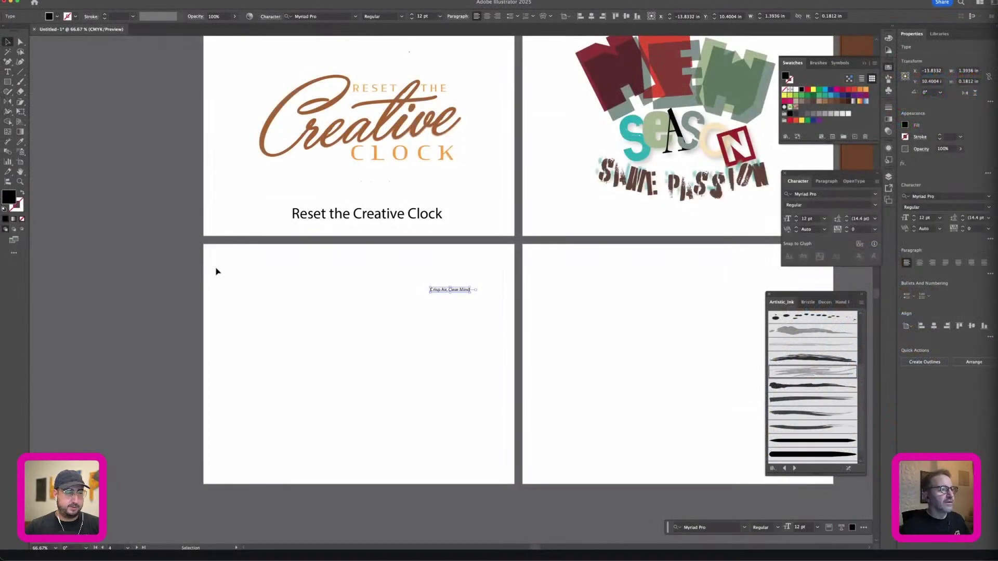
# Step: Move the small Crisp Air, Clear Mind text into the upper-left corner of the empty artboard below Reset the Creative Clock
pyautogui.click(217, 271)
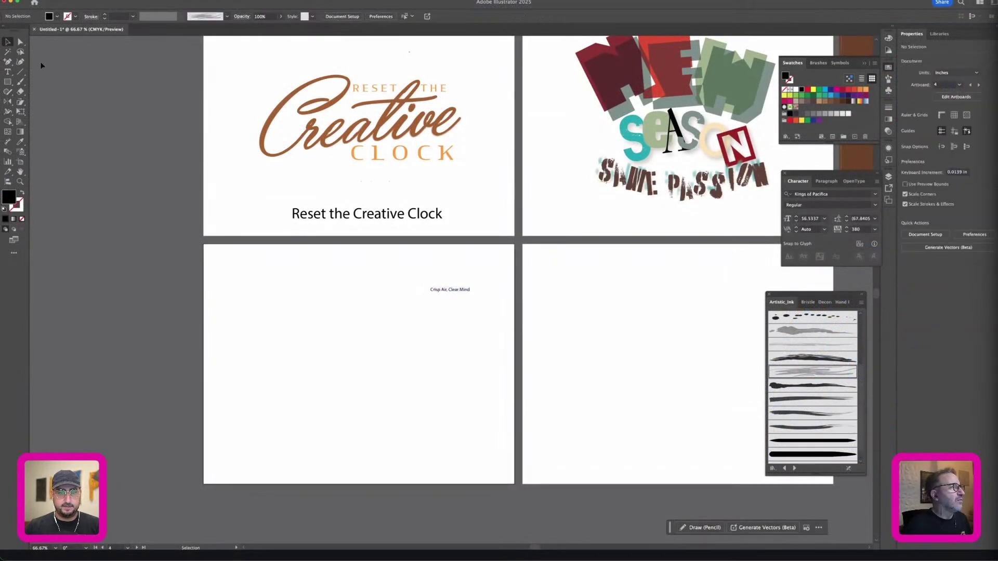
pyautogui.moveTo(442, 289); pyautogui.dragTo(231, 259)
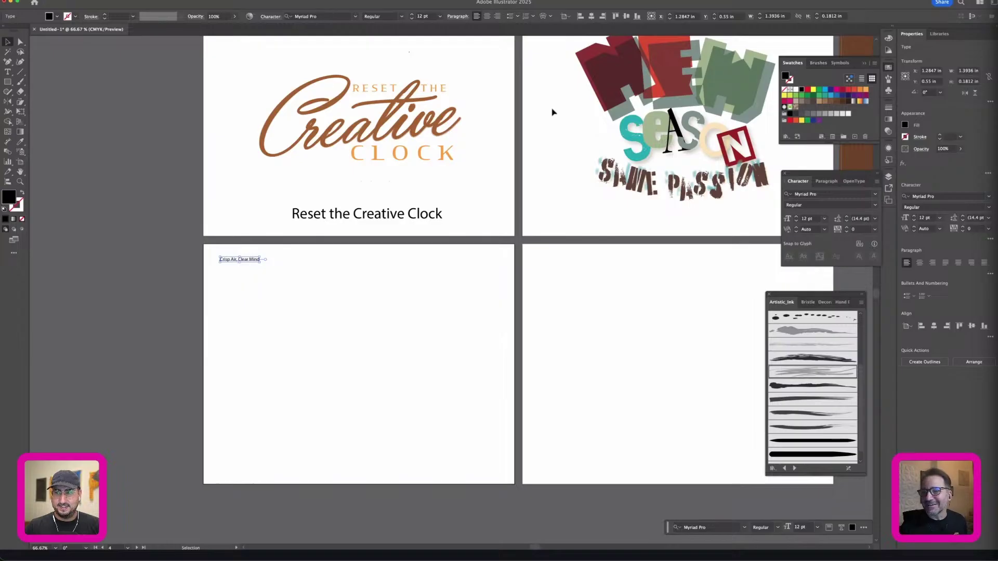
pyautogui.press('super+Tab')
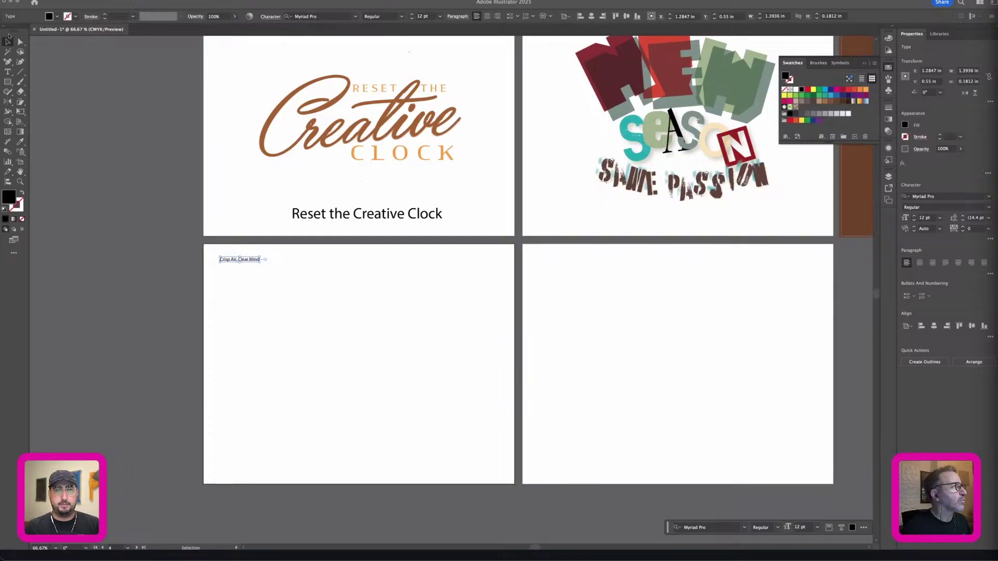
# Step: Enlarge the Crisp Air, Clear Mind text to about 100 pt and change its case to uppercase
pyautogui.moveTo(261, 260)
pyautogui.mouseDown()
pyautogui.moveTo(546, 345)
pyautogui.moveTo(549, 300)
pyautogui.mouseUp()
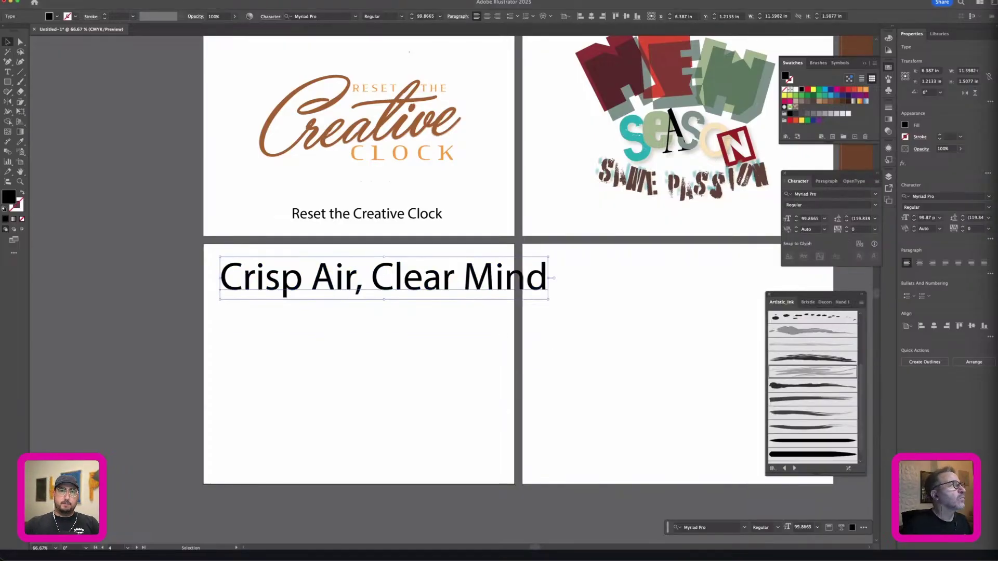
pyautogui.click(104, 0)
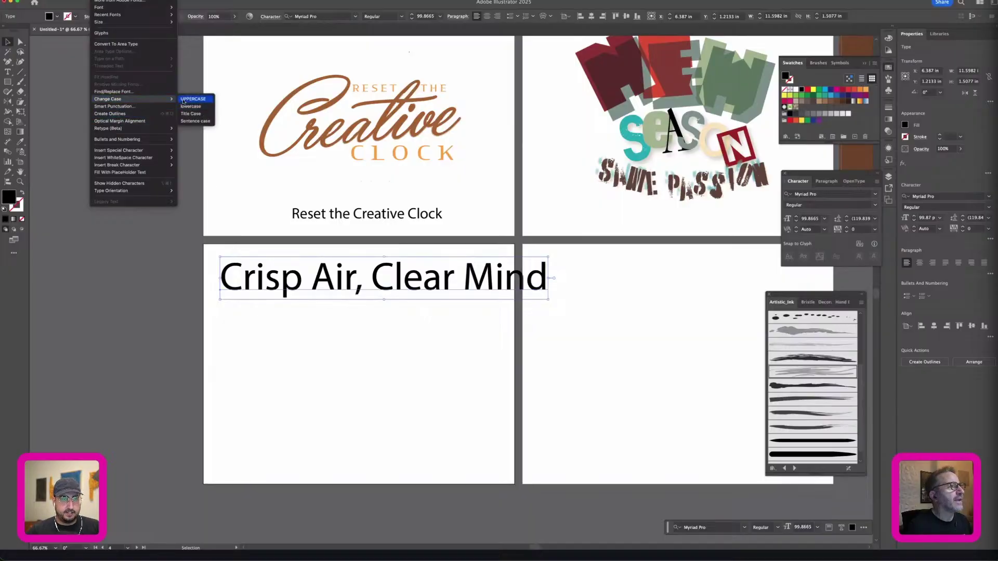
pyautogui.click(183, 101)
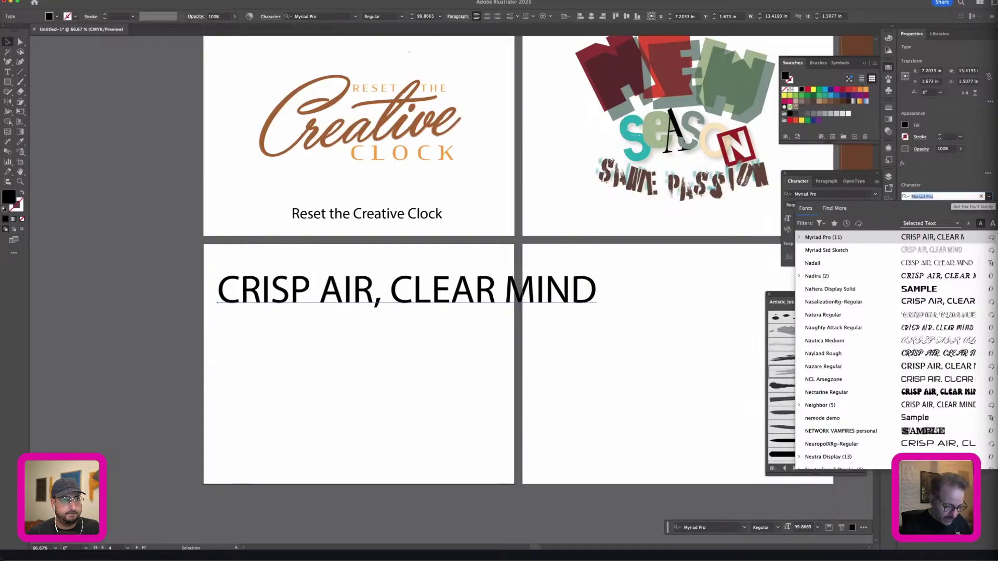
pyautogui.write('MODI')
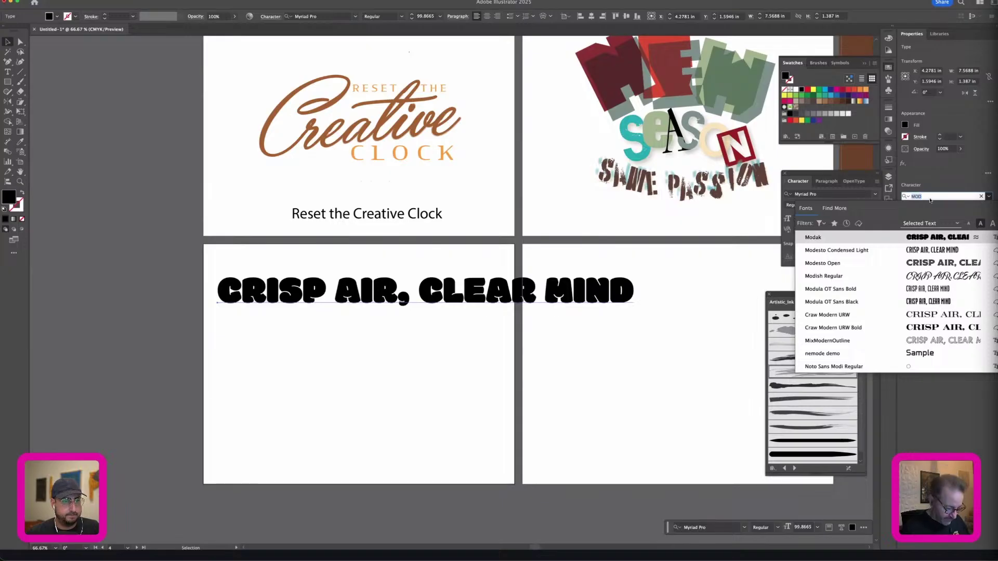
pyautogui.write('fut')
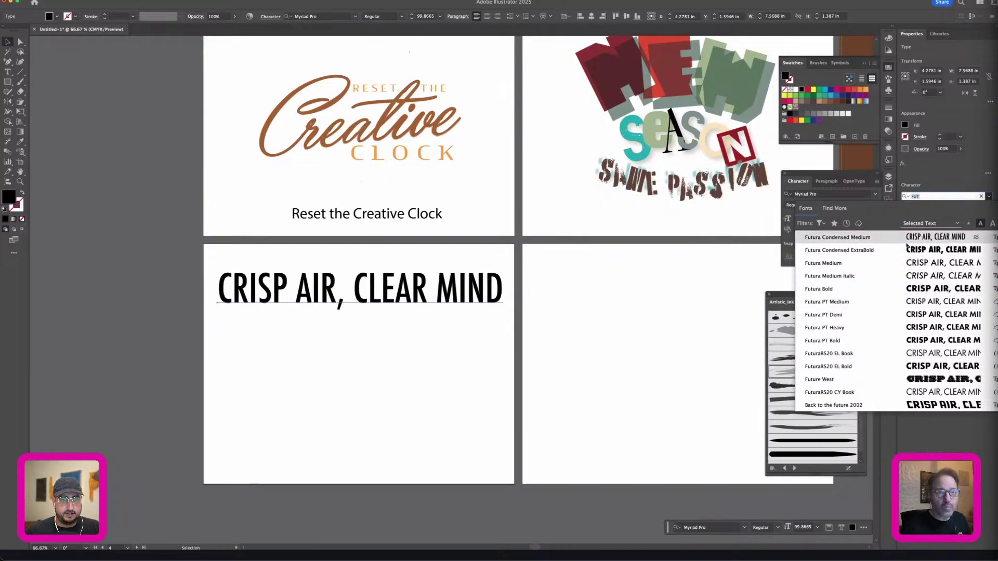
pyautogui.press('Escape')
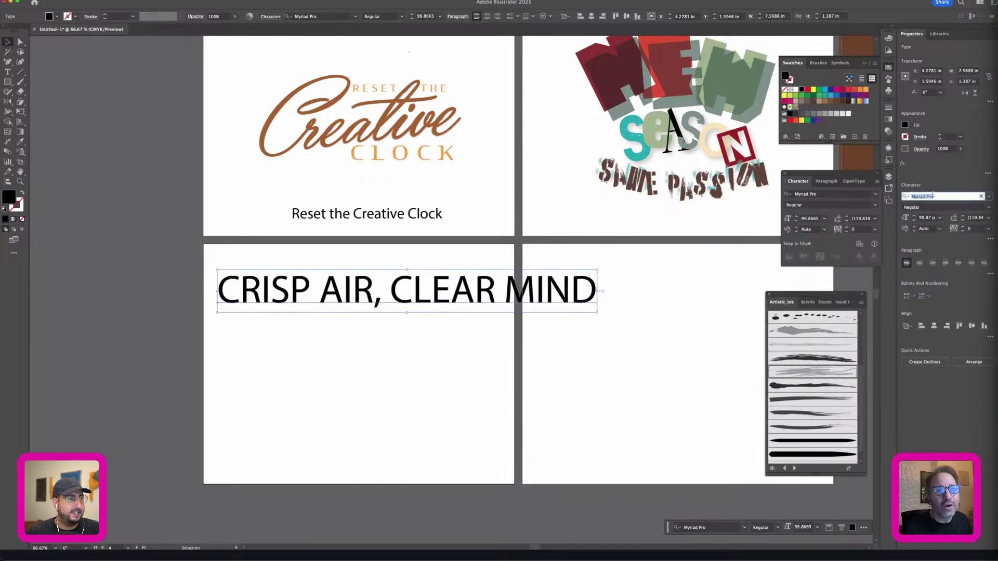
# Step: Set the font of the CRISP AIR, CLEAR MIND text to Digital-7 Italic
pyautogui.doubleClick(934, 198)
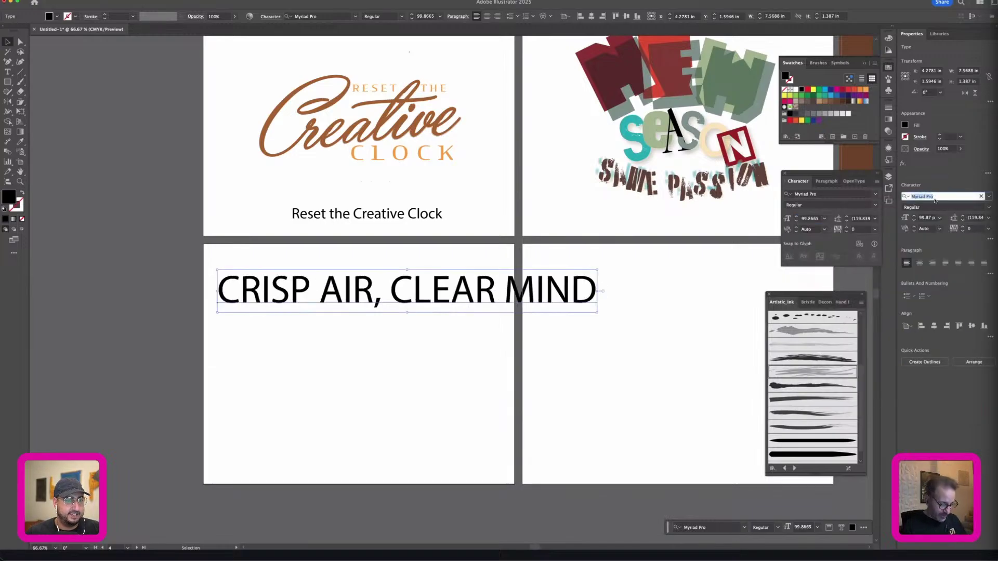
pyautogui.write('D')
pyautogui.write('id')
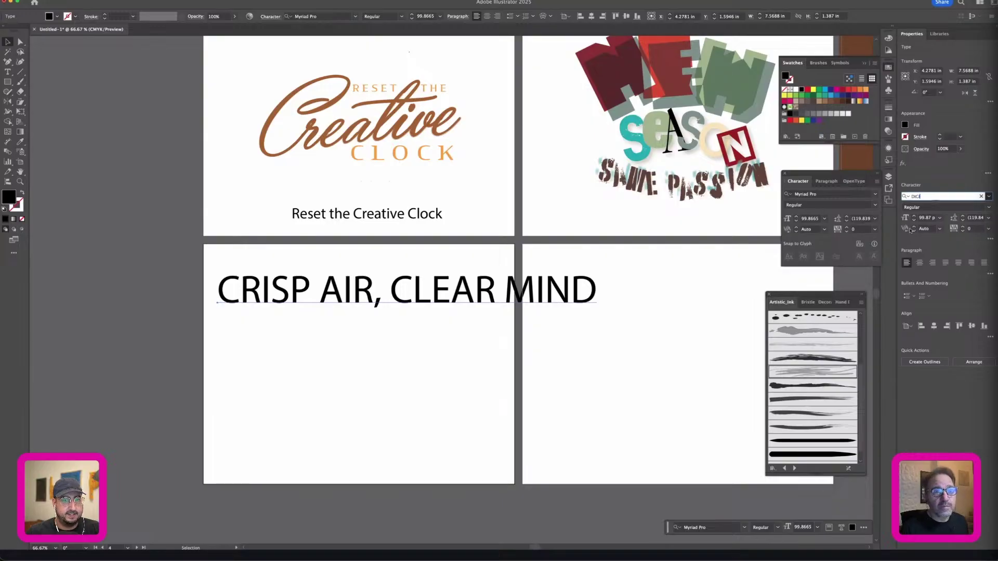
pyautogui.press('Return')
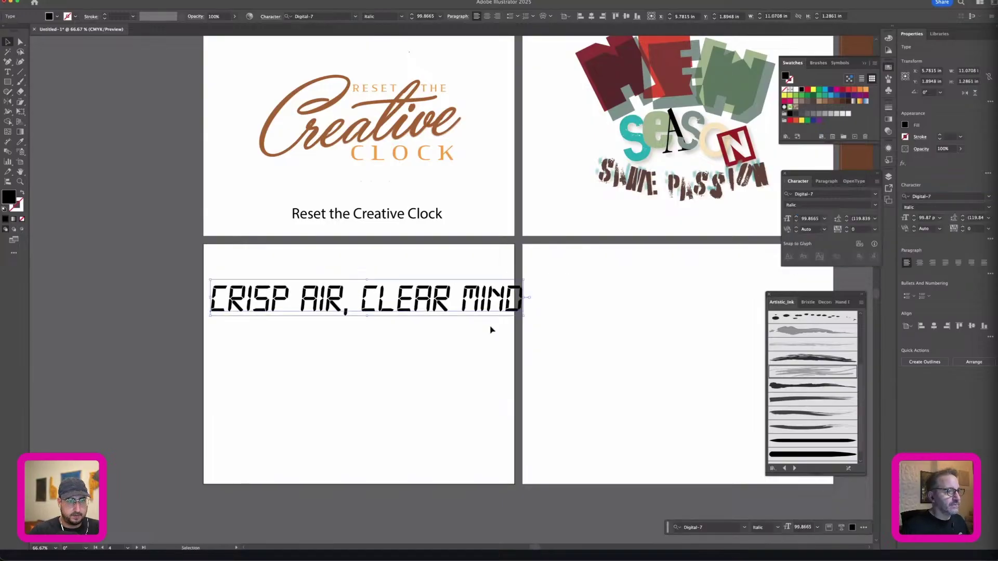
# Step: Enlarge the Digital-7 text to about 162 pt and reposition it across the two lower artboards
pyautogui.moveTo(524, 317); pyautogui.dragTo(720, 338)
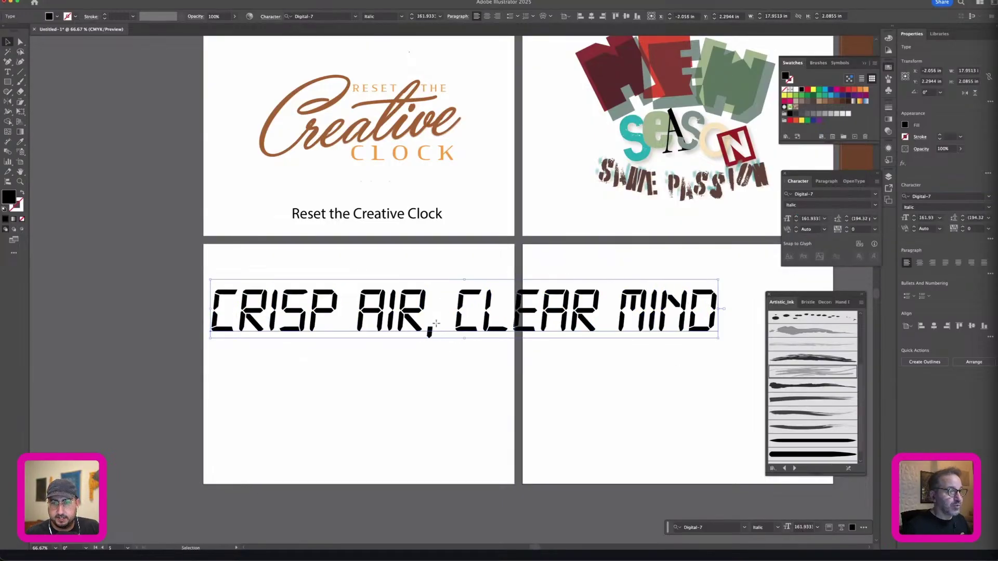
pyautogui.moveTo(431, 327); pyautogui.dragTo(467, 328)
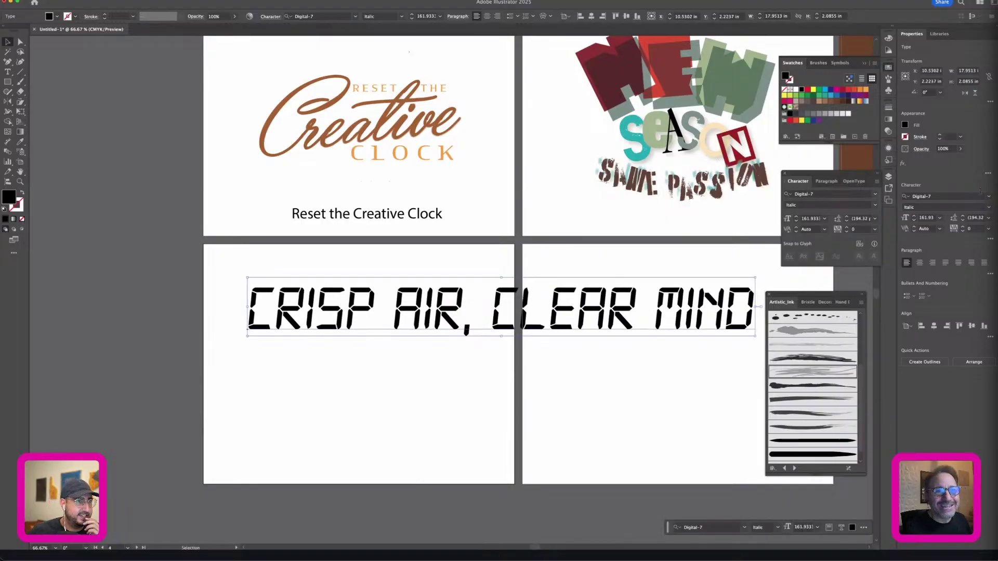
pyautogui.moveTo(407, 322); pyautogui.dragTo(379, 325)
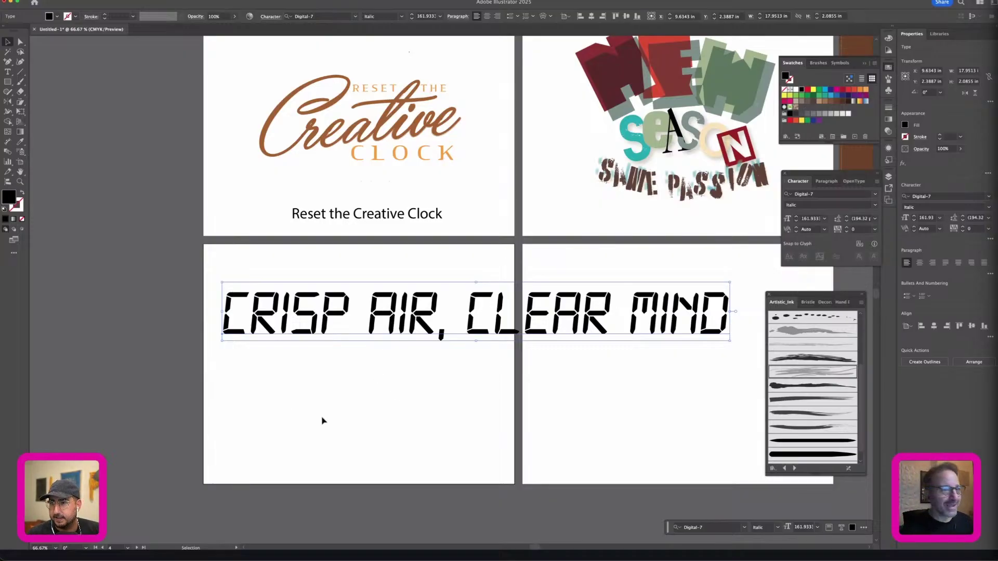
pyautogui.moveTo(386, 295); pyautogui.dragTo(357, 308)
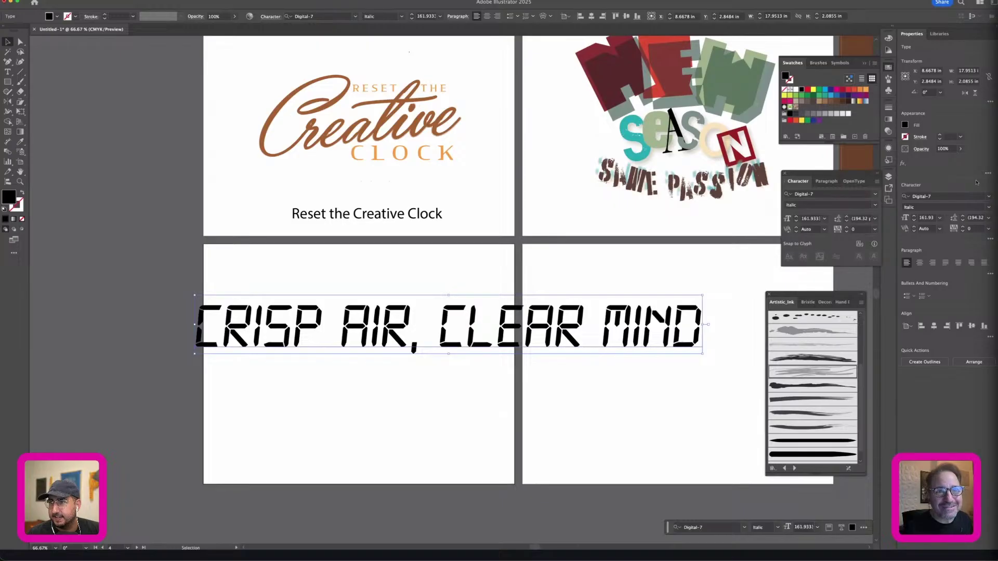
# Step: Search the fonts for "dig" and apply PRODIGA to the CRISP AIR, CLEAR MIND text
pyautogui.click(969, 197)
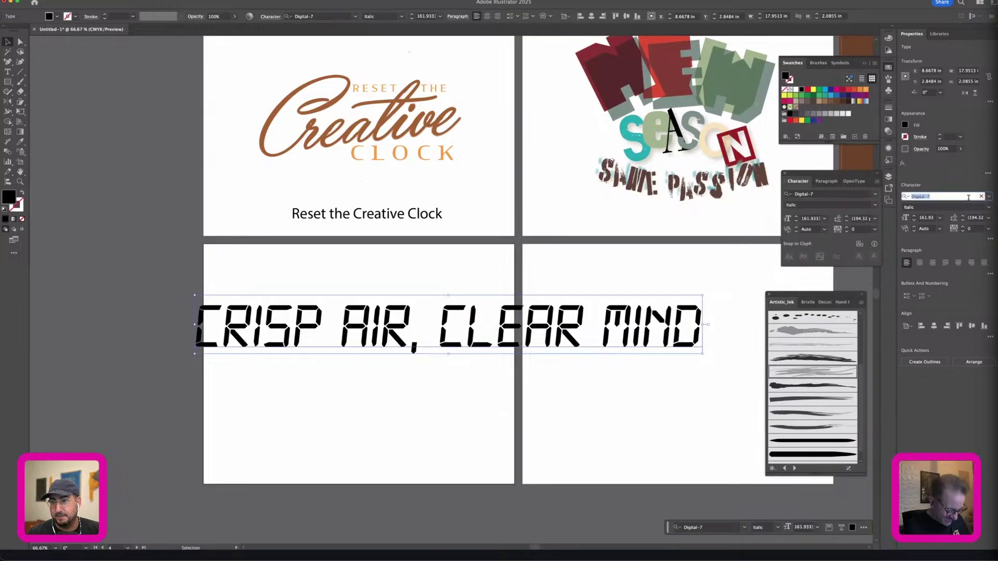
pyautogui.write('dig')
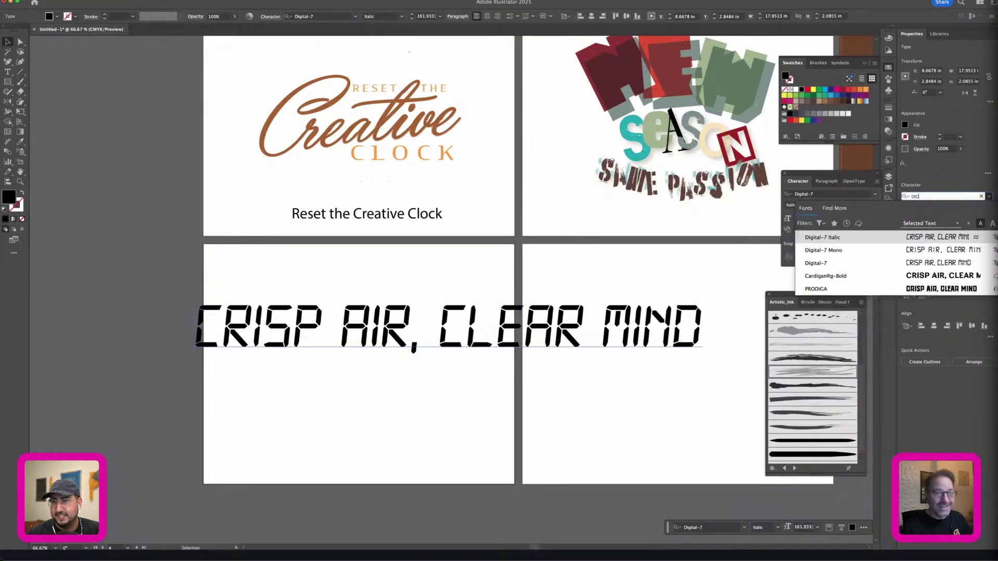
pyautogui.click(919, 290)
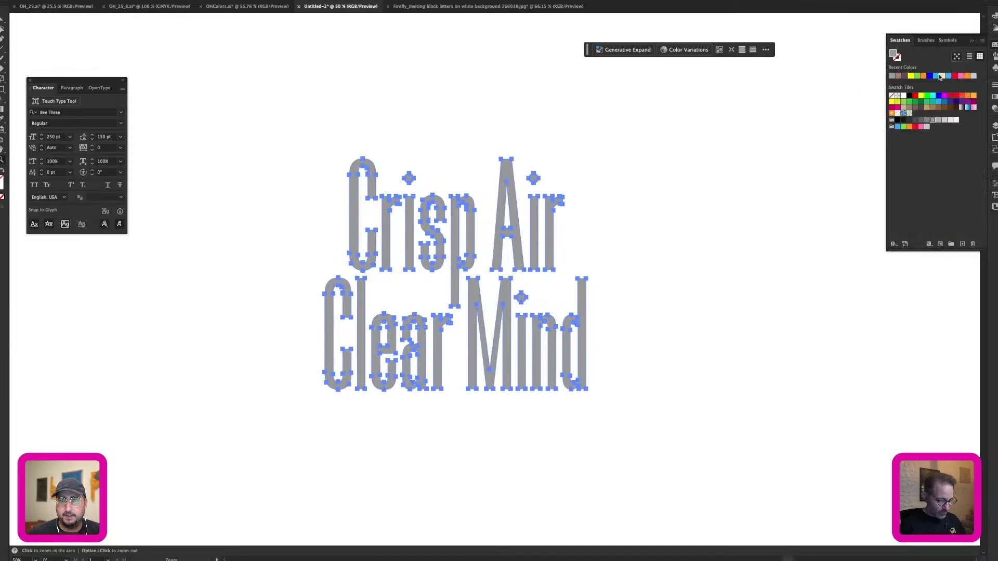
# Step: Fill the outlined Crisp Air Clear Mind lettering with red and open the Chalk & Charcoal sketch effect for it
pyautogui.click(954, 76)
pyautogui.click(213, 1)
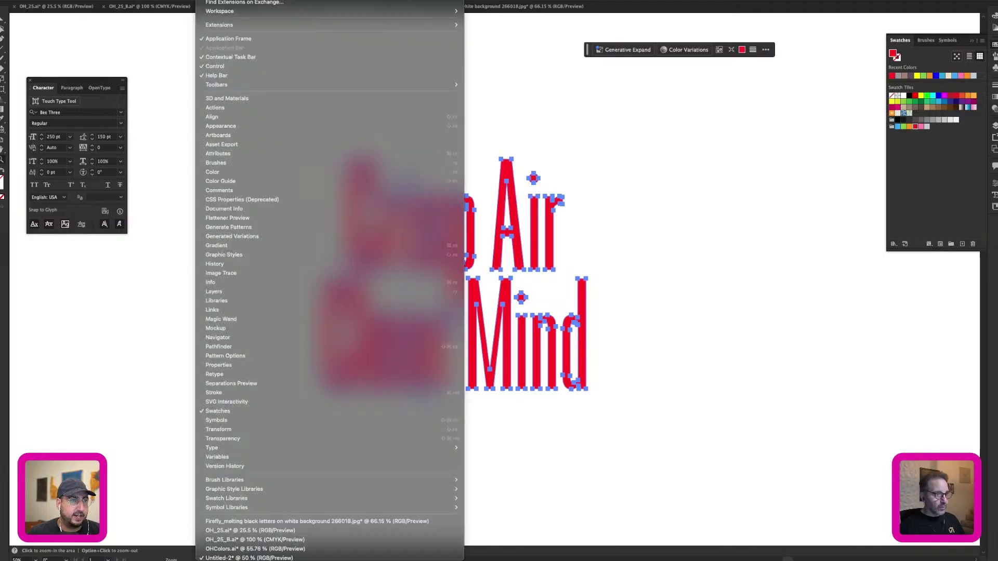
pyautogui.moveTo(143, 2)
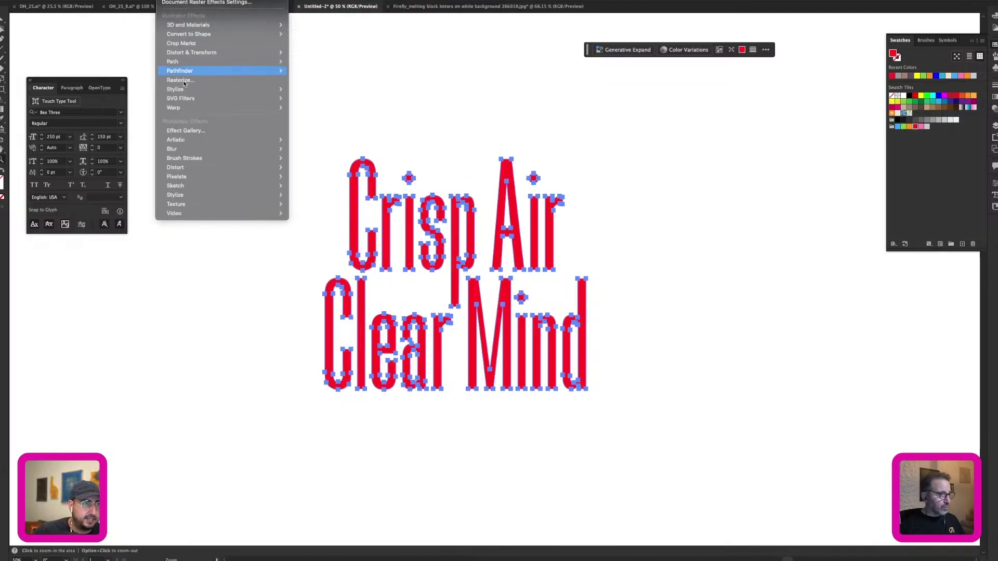
pyautogui.moveTo(219, 186)
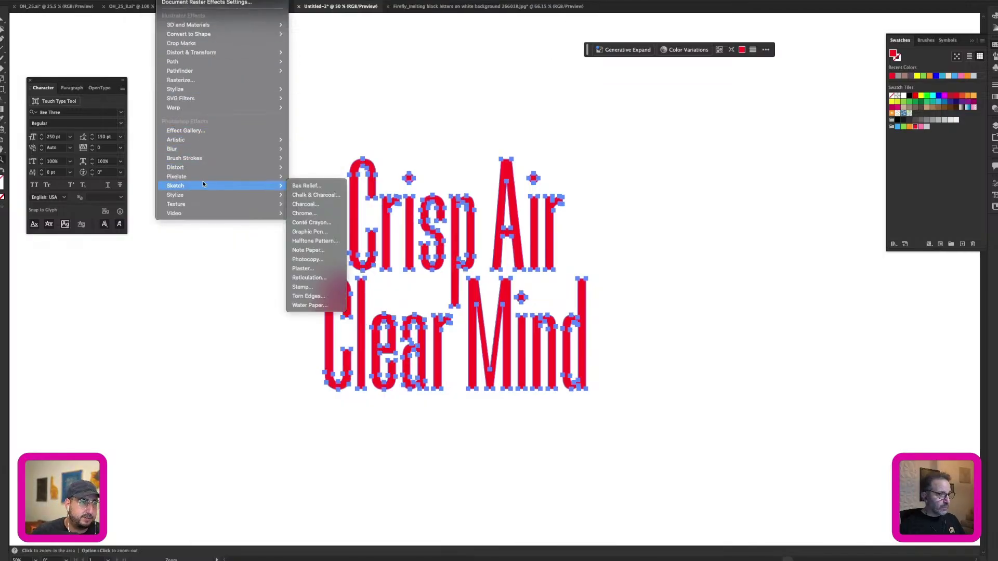
pyautogui.click(321, 198)
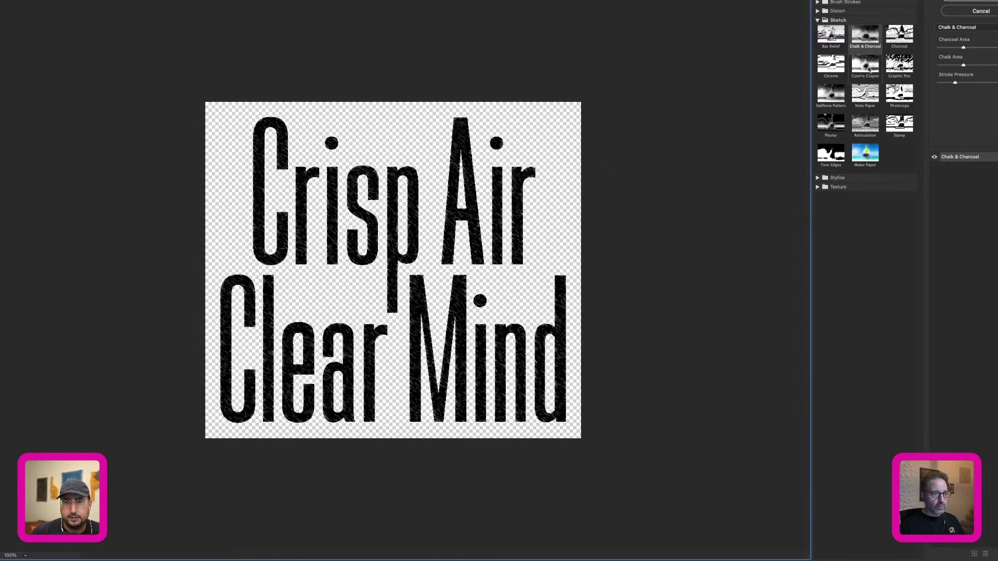
# Step: Preview sketch effects such as Note Paper, Reticulation and Torn Edges on the lettering, and apply Stamp
pyautogui.click(900, 64)
pyautogui.click(831, 97)
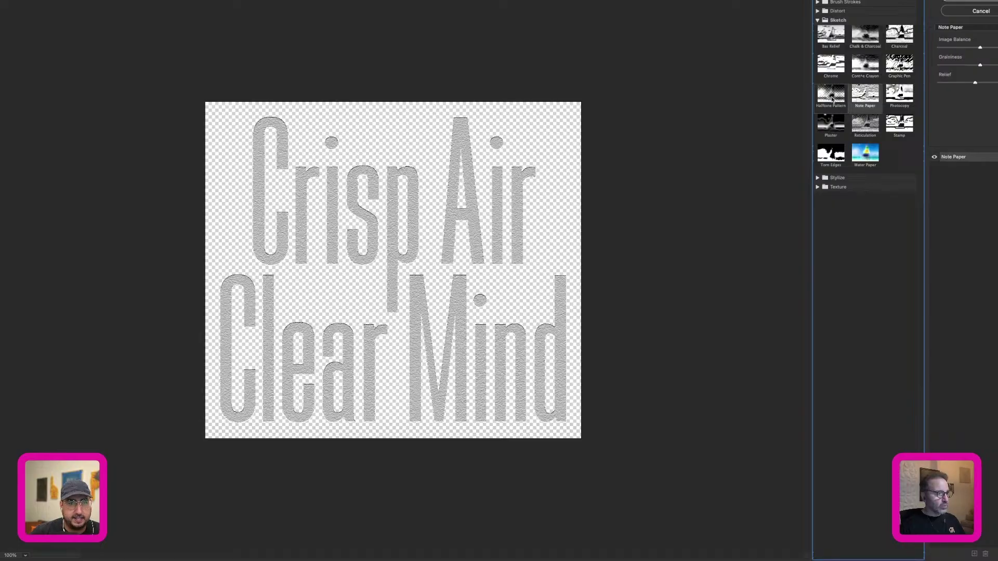
pyautogui.click(840, 130)
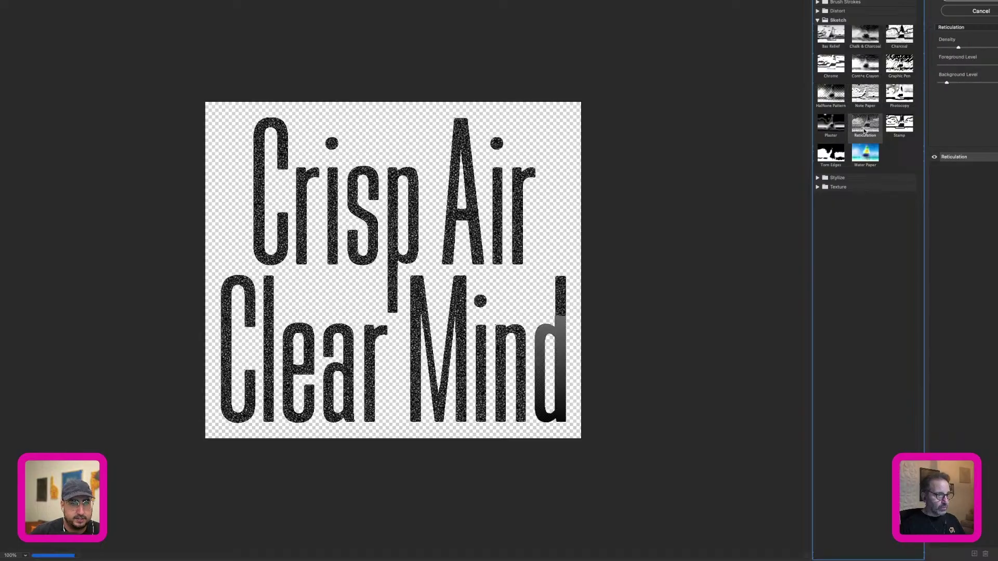
pyautogui.click(896, 135)
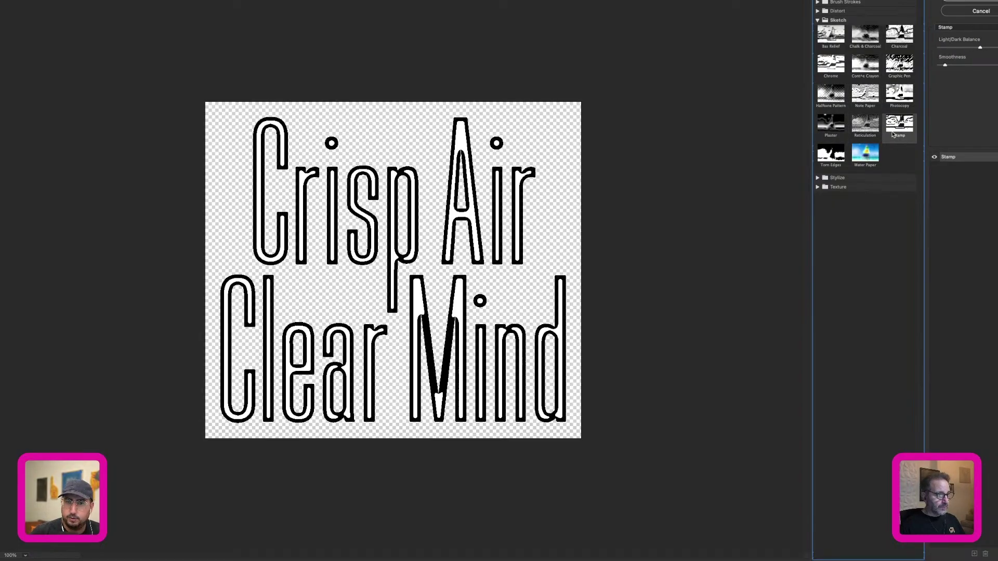
pyautogui.click(831, 155)
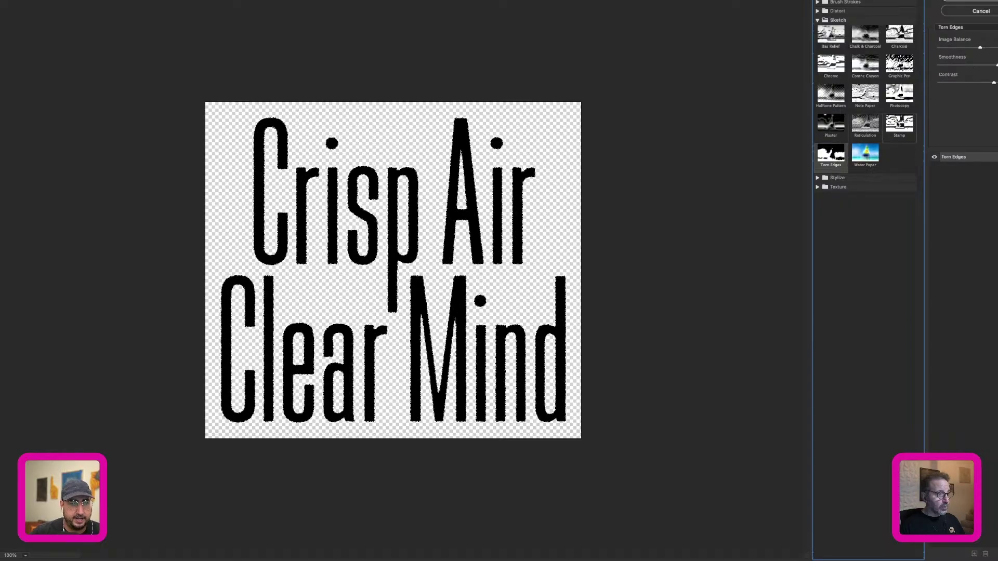
pyautogui.click(899, 125)
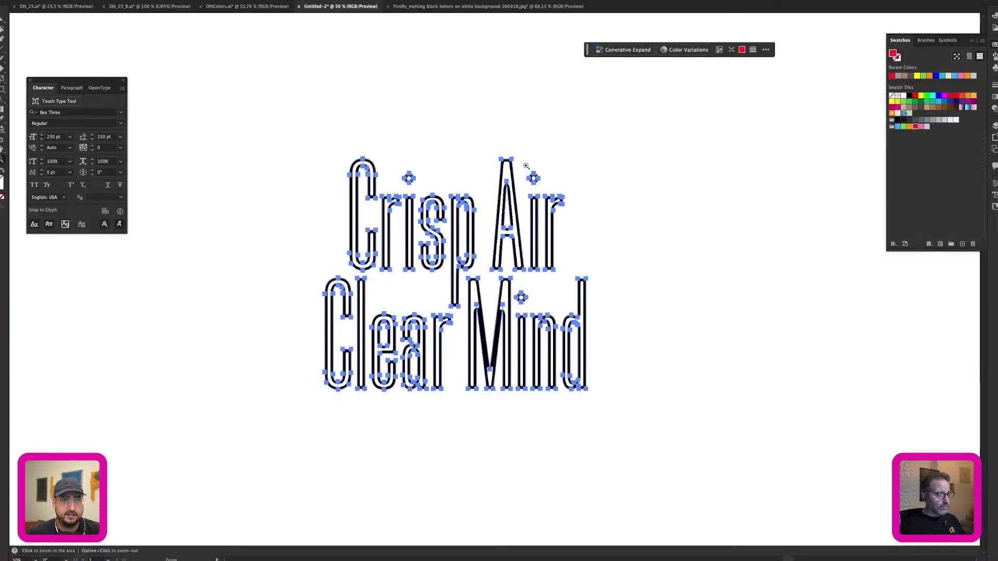
# Step: Rasterize the stamped lettering in RGB at High (300 ppi) with a white background
pyautogui.click(506, 294)
pyautogui.press('v')
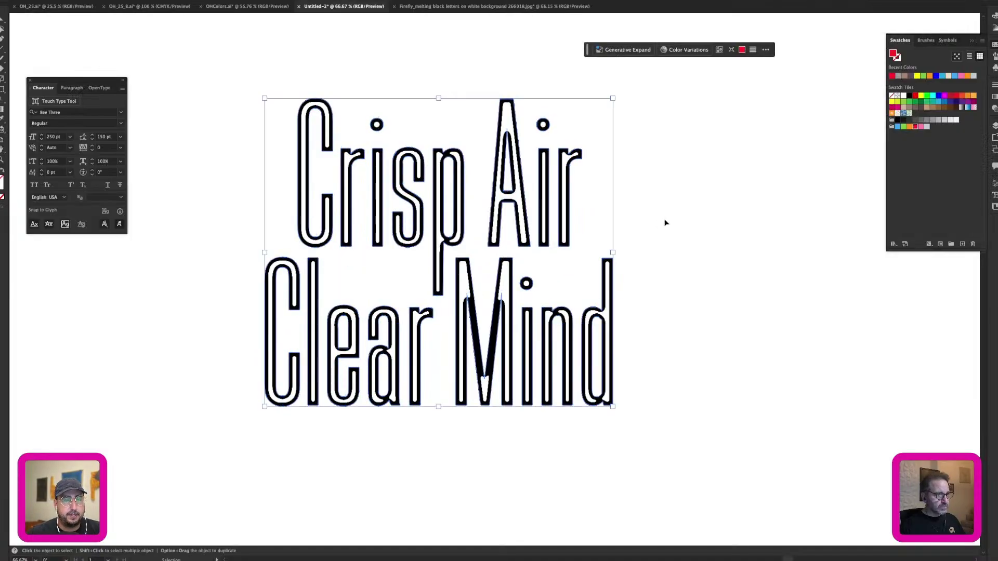
pyautogui.click(664, 223)
pyautogui.press('super+a')
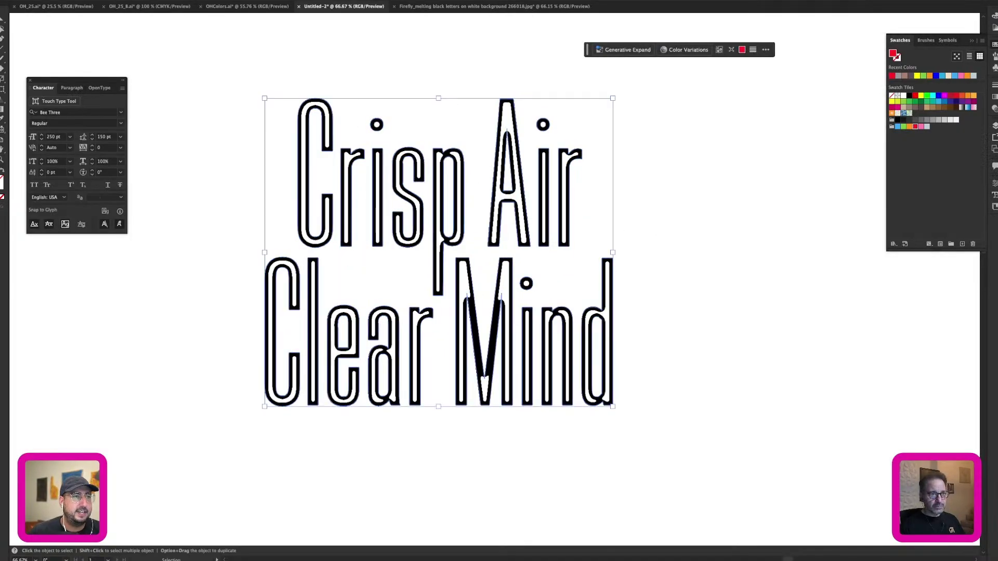
pyautogui.click(97, 1)
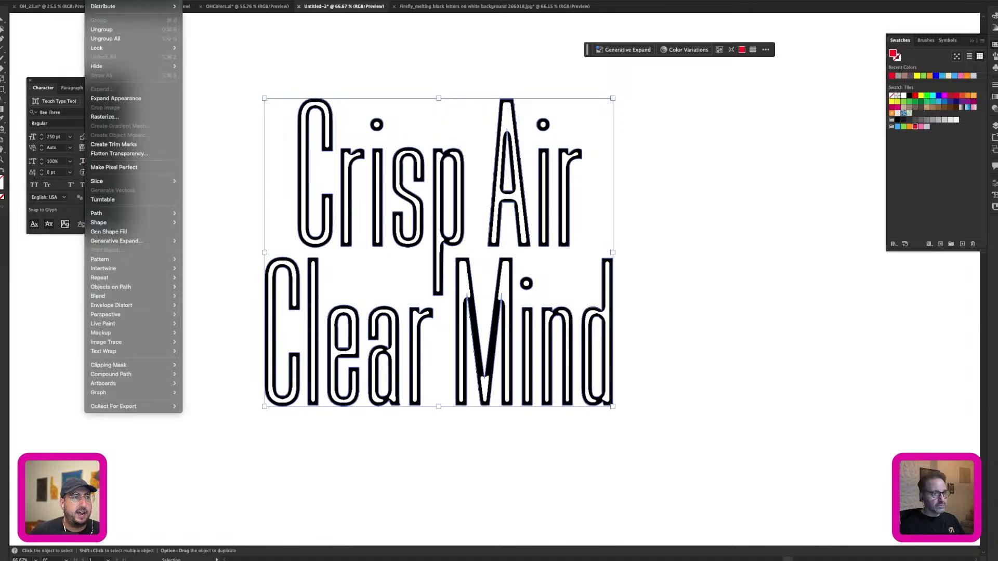
pyautogui.click(124, 115)
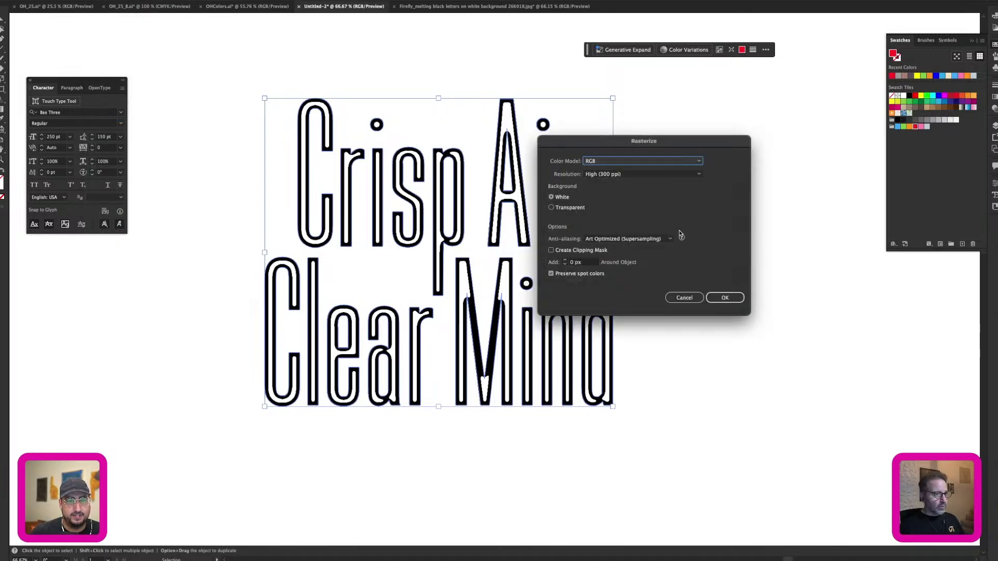
pyautogui.click(724, 297)
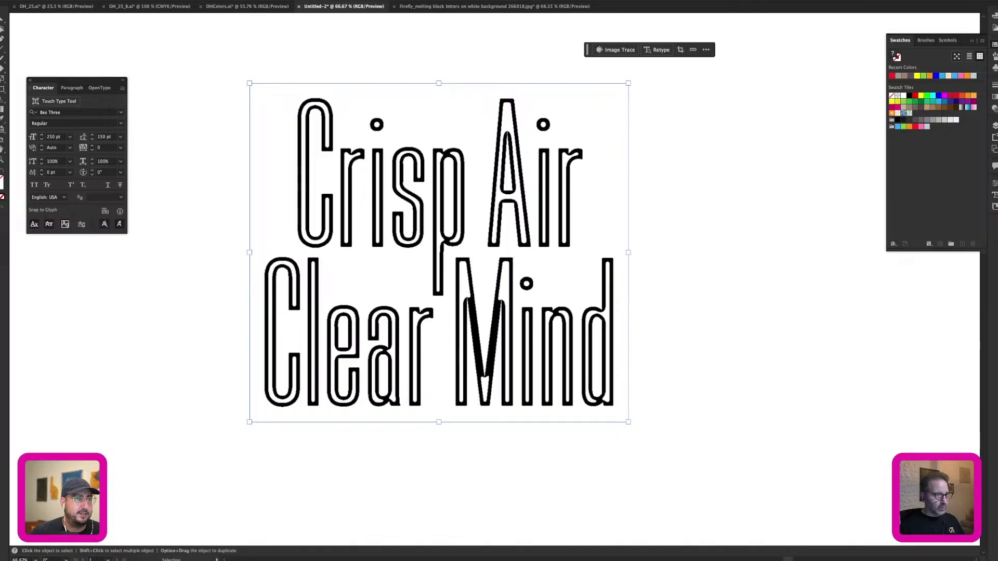
# Step: Image trace the rasterized lettering with the Silhouettes preset
pyautogui.click(201, 0)
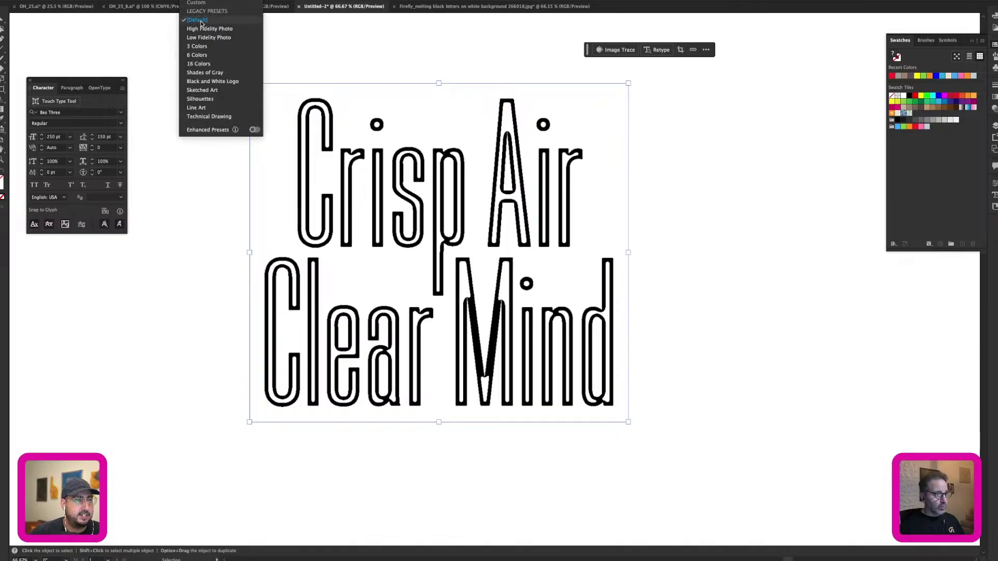
pyautogui.click(197, 107)
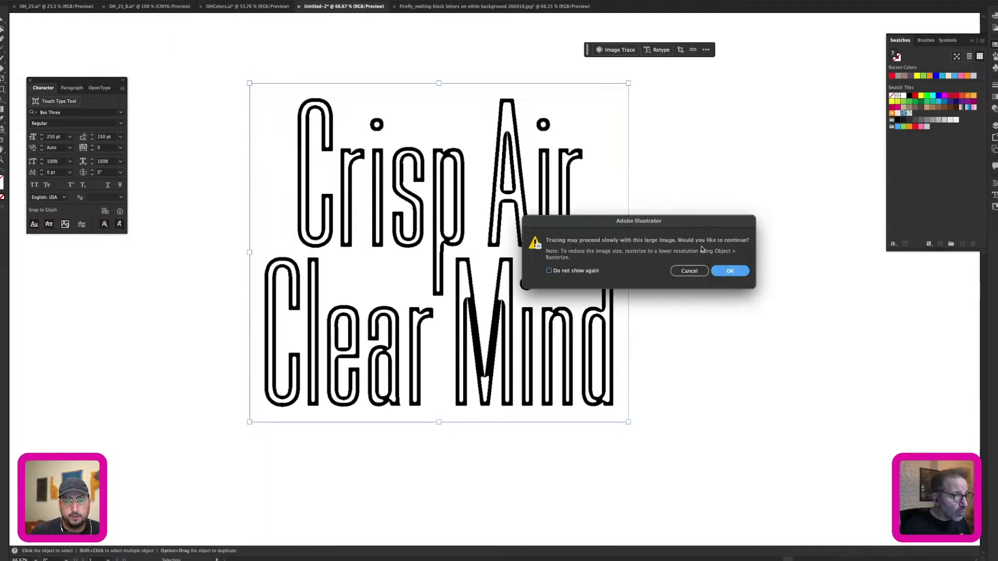
pyautogui.press('Return')
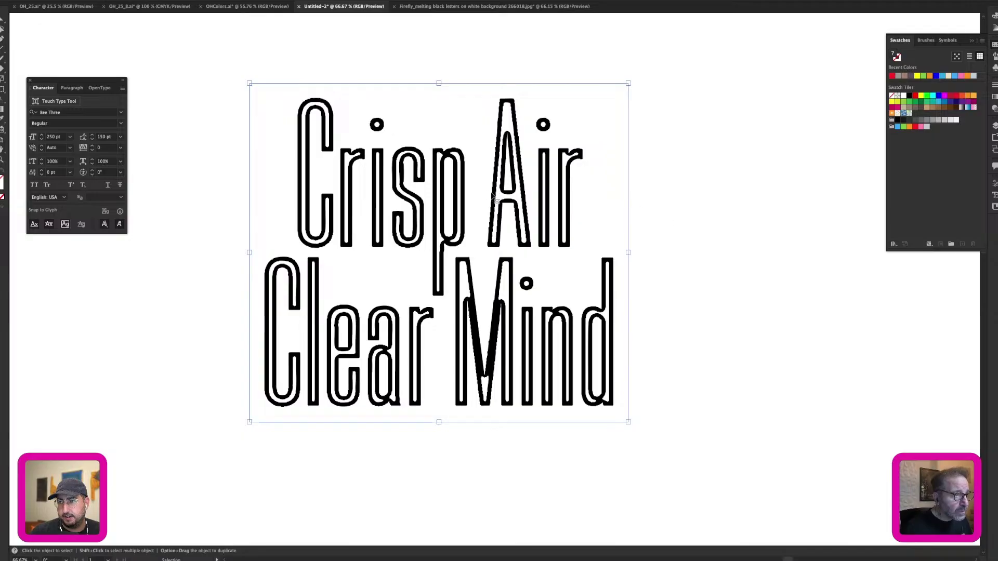
pyautogui.hotkey('shift', 'Tab')
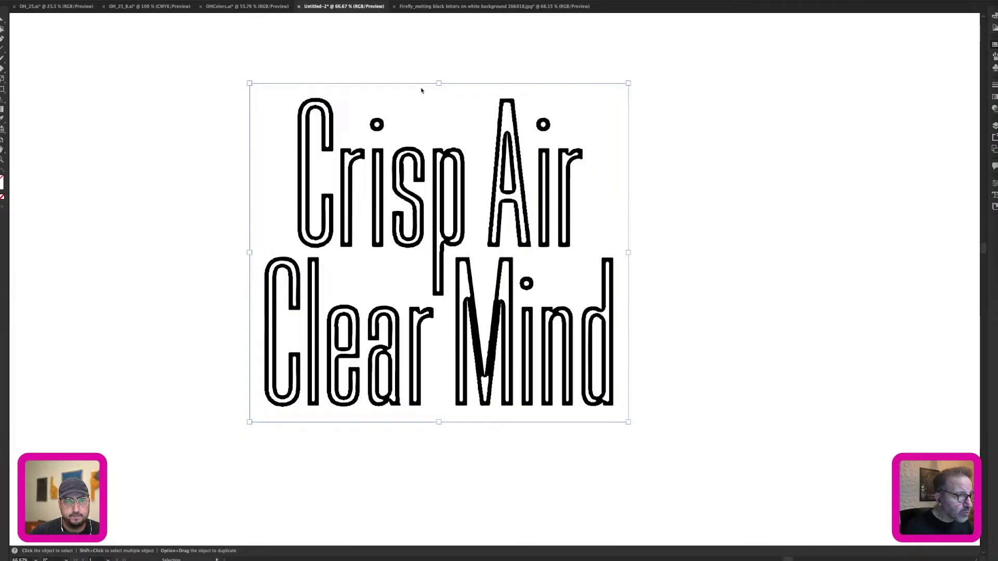
pyautogui.hotkey('shift', 'Tab')
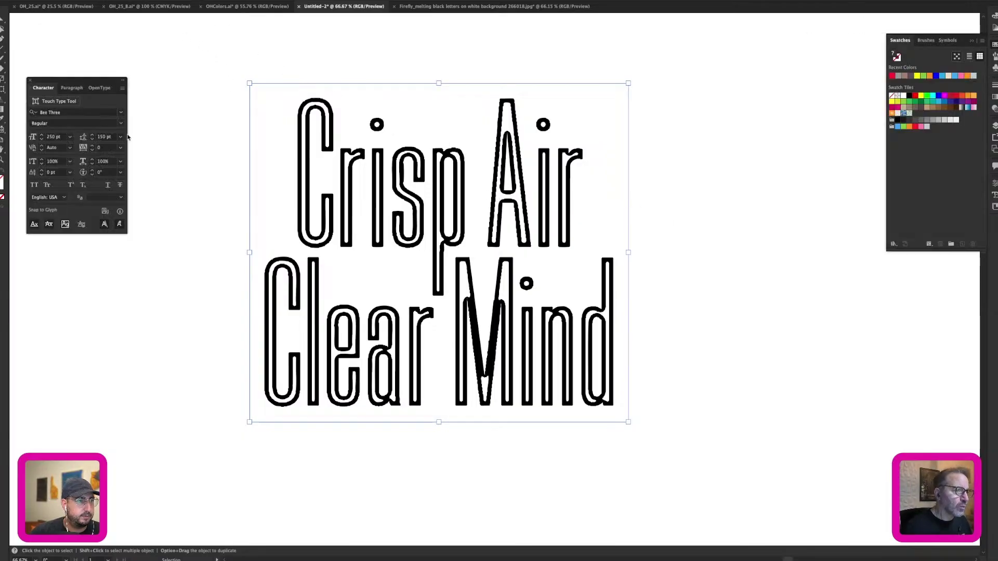
# Step: Open the detailed Image Trace settings, keep the Black and White mode, and set Paths to 99% and Corners to 0%
pyautogui.click(99, 2)
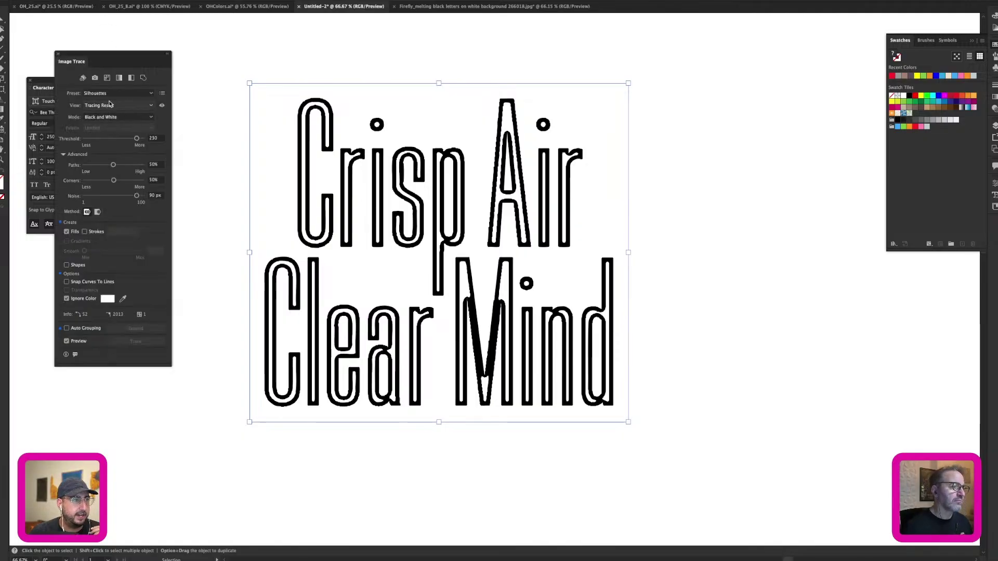
pyautogui.click(111, 94)
pyautogui.click(98, 95)
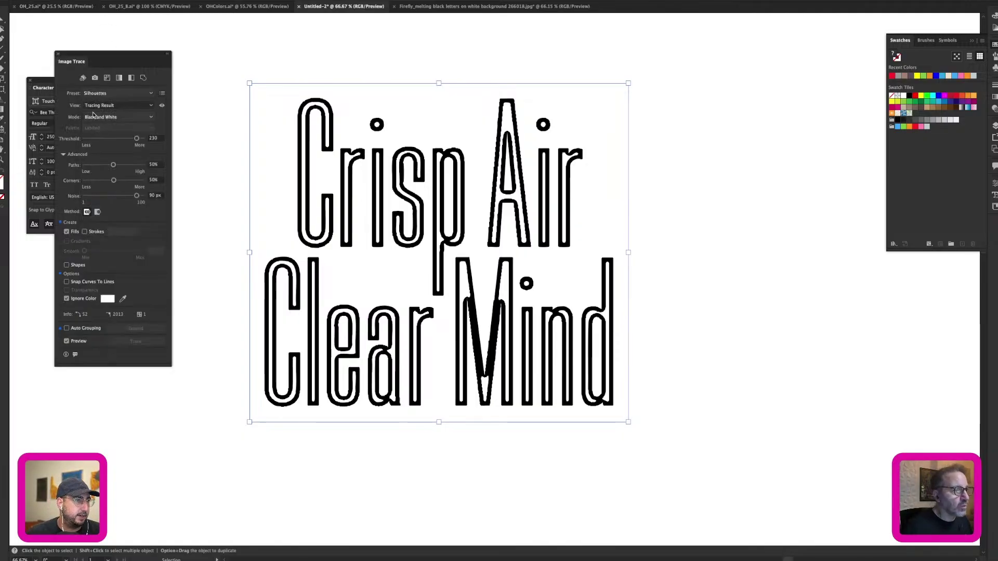
pyautogui.click(95, 119)
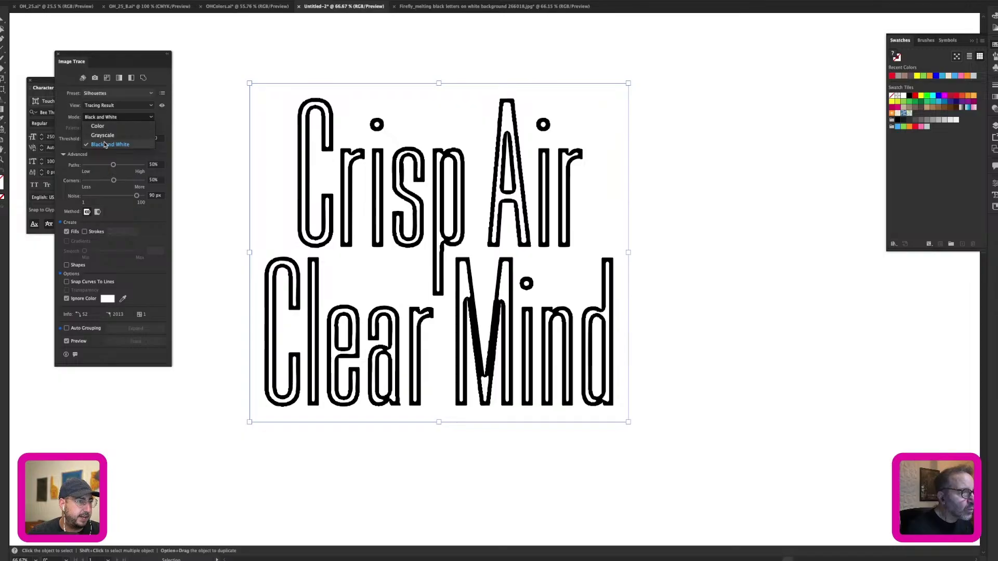
pyautogui.click(104, 145)
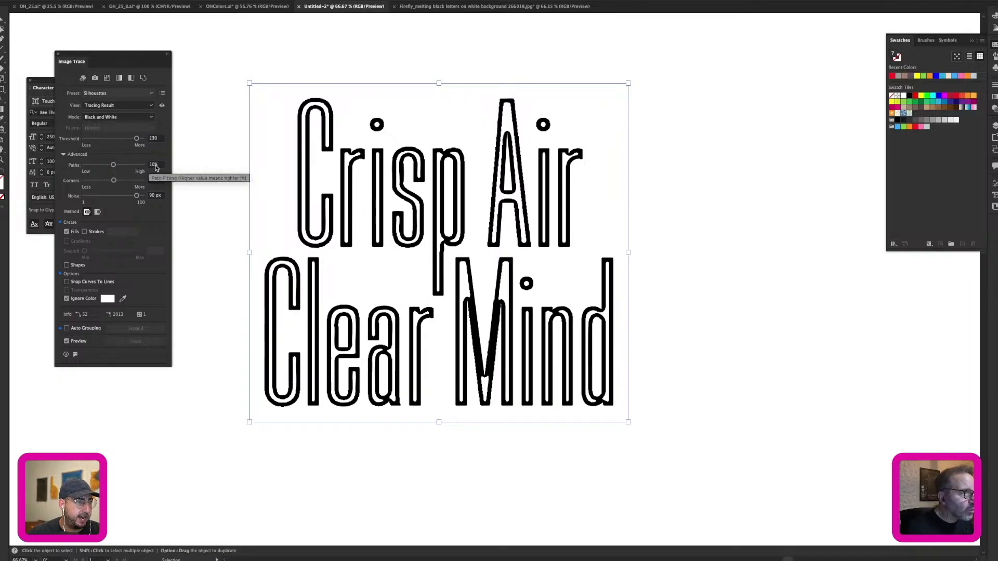
pyautogui.click(155, 166)
pyautogui.write('99')
pyautogui.press('Tab')
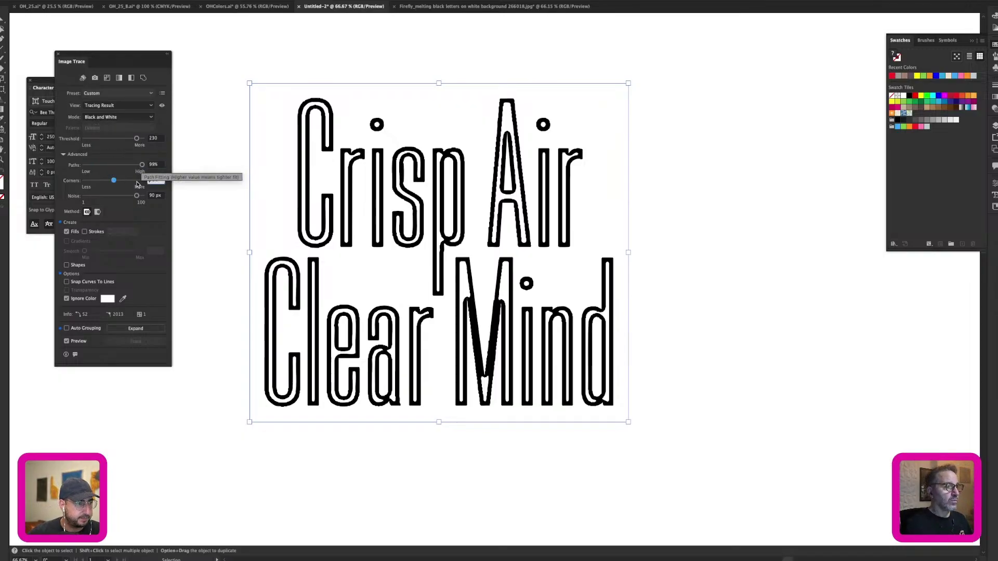
pyautogui.moveTo(113, 180); pyautogui.dragTo(65, 182)
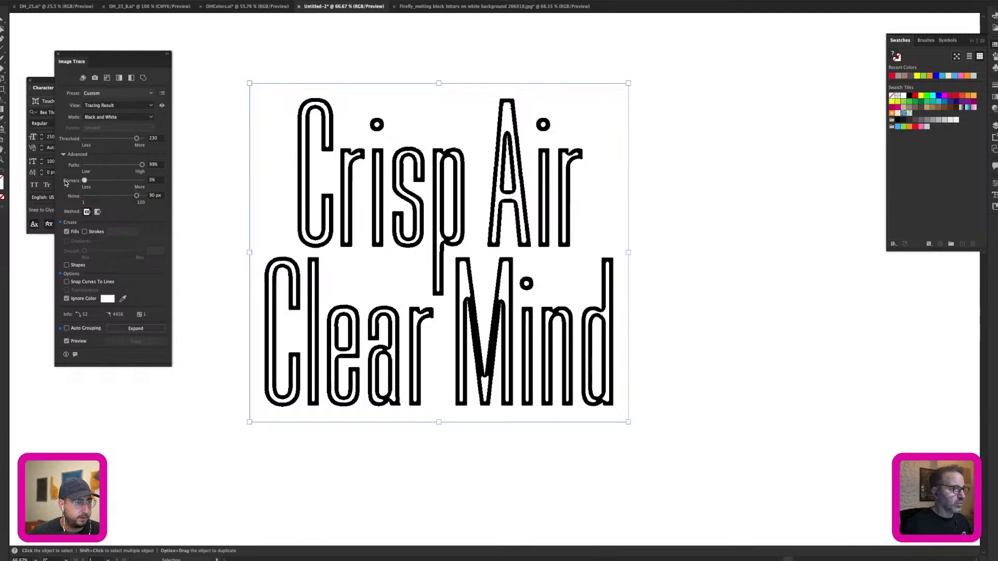
# Step: Set the trace's Noise to 2 px and Threshold to 175, and expand the tracing into vector paths
pyautogui.click(154, 196)
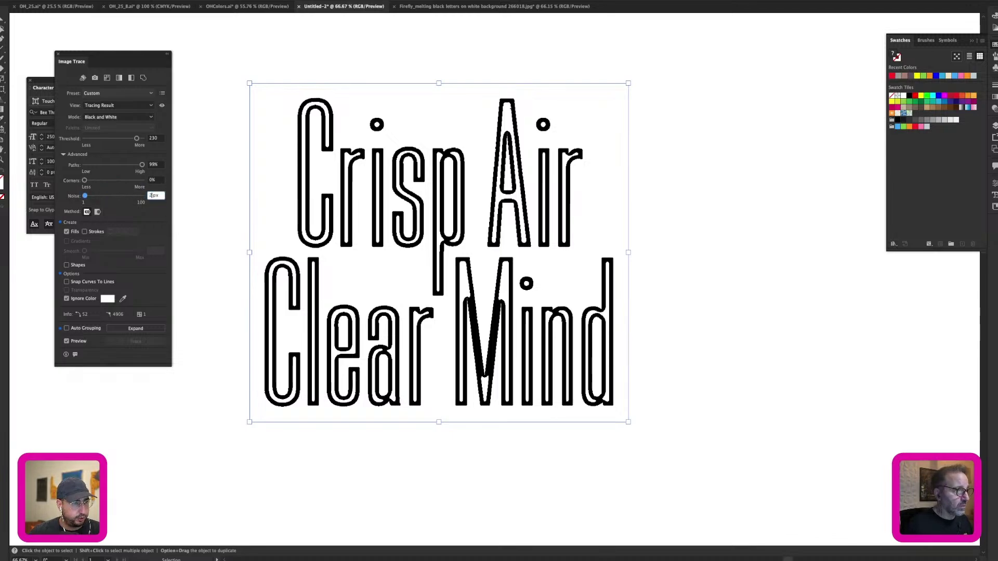
pyautogui.write('2')
pyautogui.press('Tab')
pyautogui.click(124, 138)
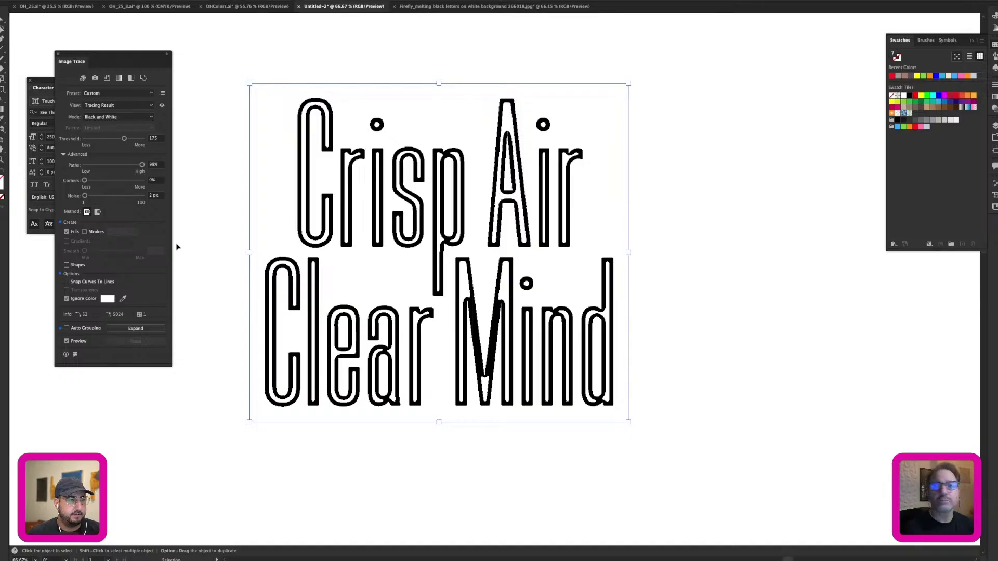
pyautogui.click(124, 330)
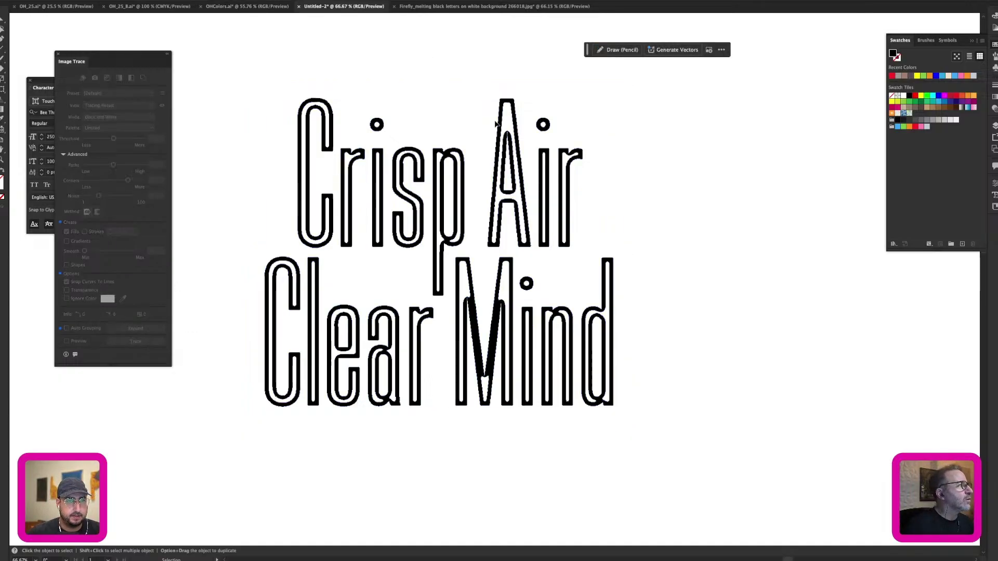
# Step: Reposition the expanded outline lettering on the canvas and browse the available effects for it
pyautogui.moveTo(517, 128); pyautogui.dragTo(589, 166)
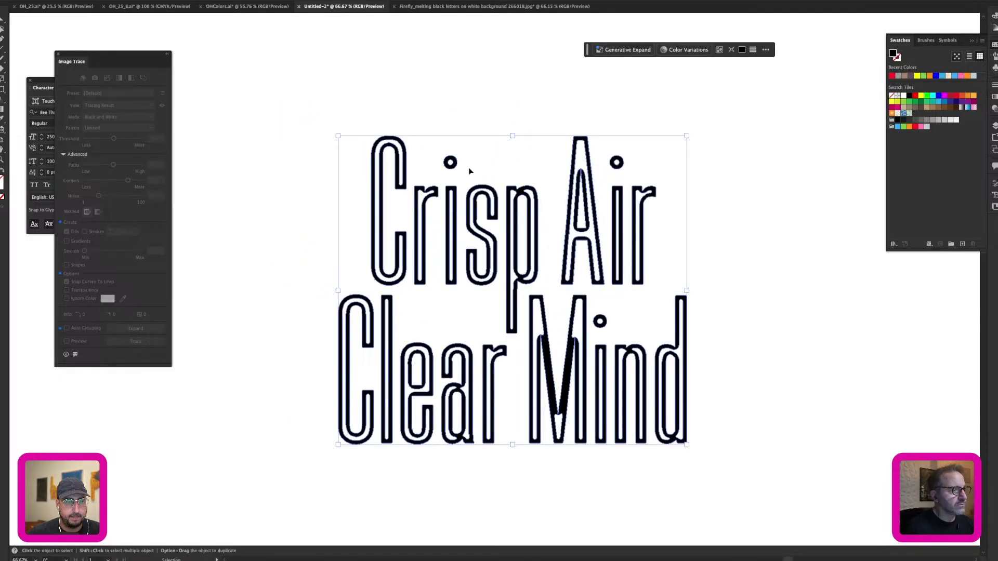
pyautogui.click(472, 165)
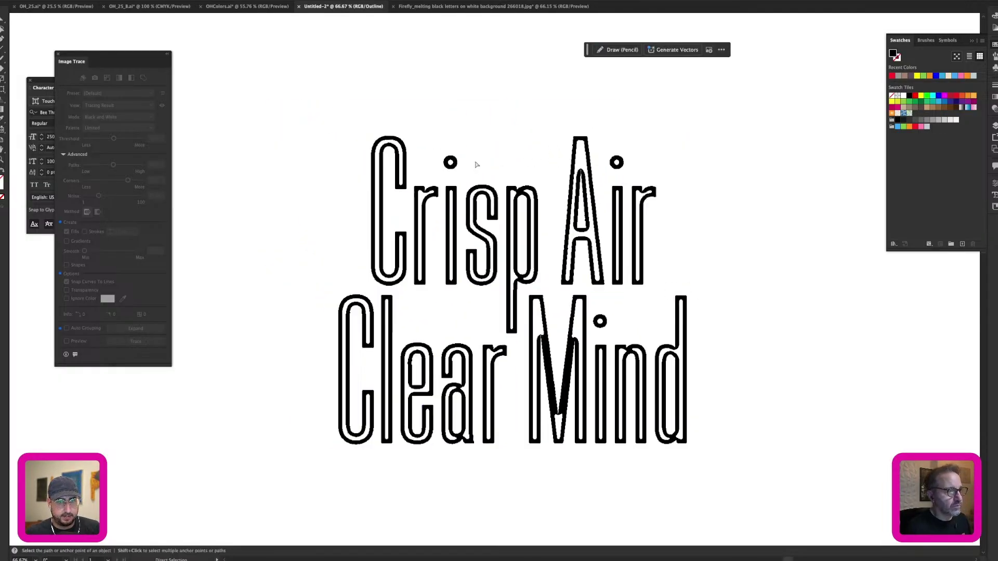
pyautogui.moveTo(527, 197); pyautogui.dragTo(488, 156)
pyautogui.click(171, 1)
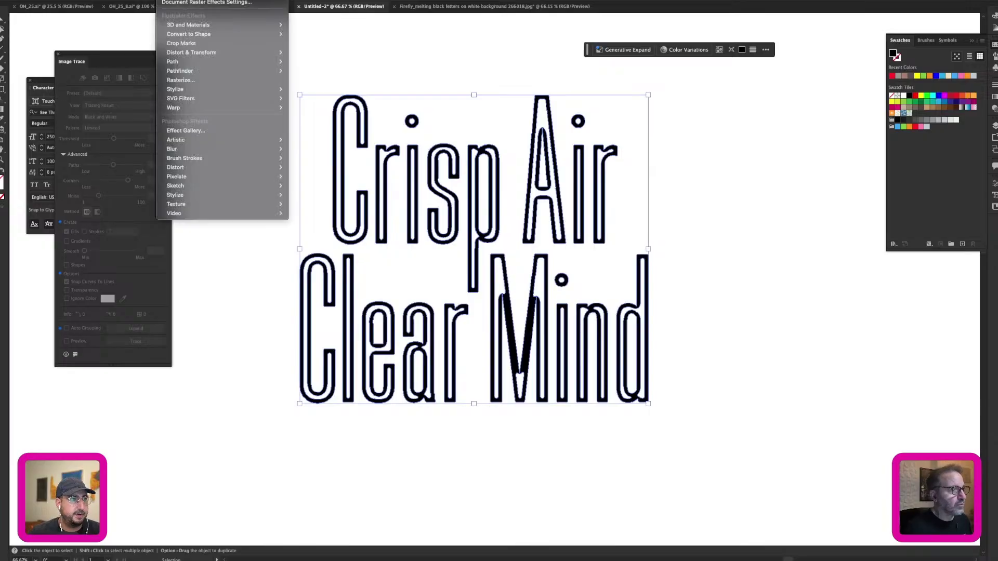
pyautogui.moveTo(234, 169)
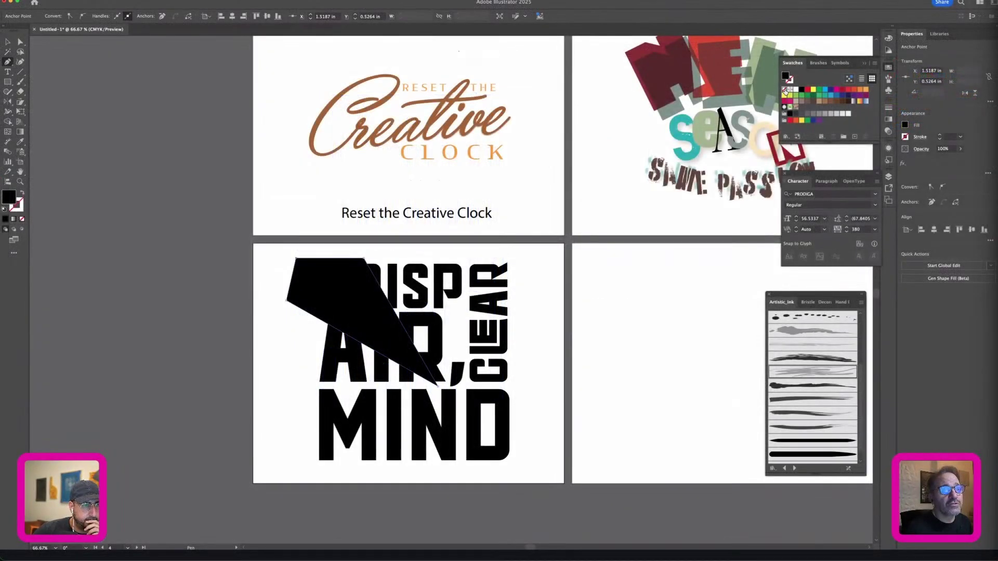
# Step: Remove the fill from the angular pen shape over CRISP AIR, give it a yellow stroke, and deselect it
pyautogui.click(784, 89)
pyautogui.click(814, 90)
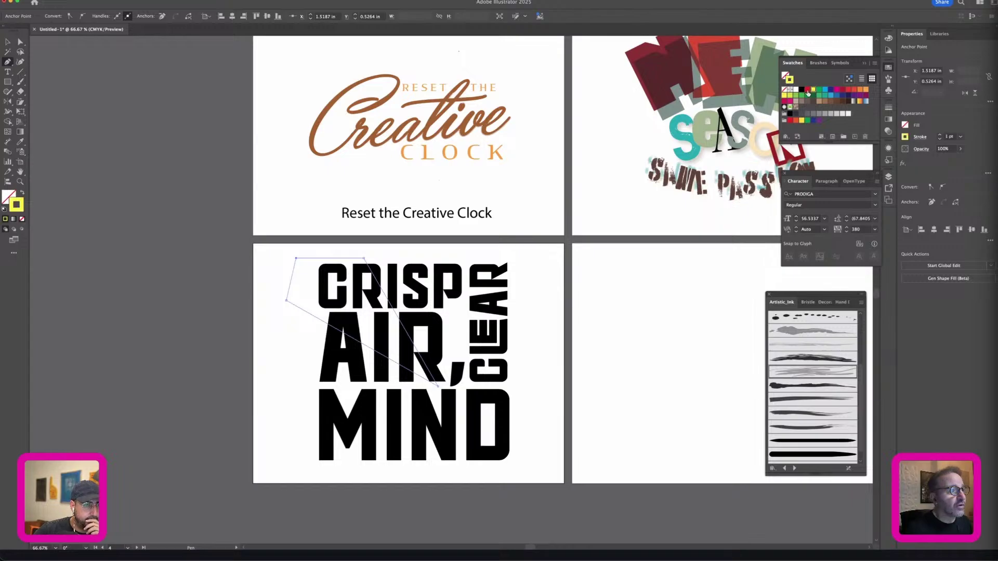
pyautogui.press('v')
pyautogui.click(178, 227)
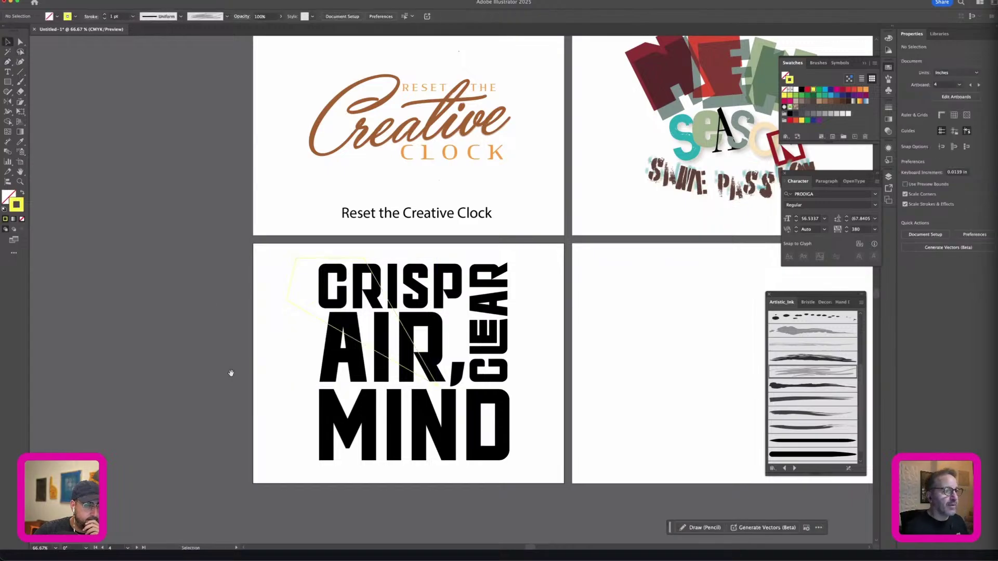
pyautogui.moveTo(230, 372); pyautogui.dragTo(253, 374)
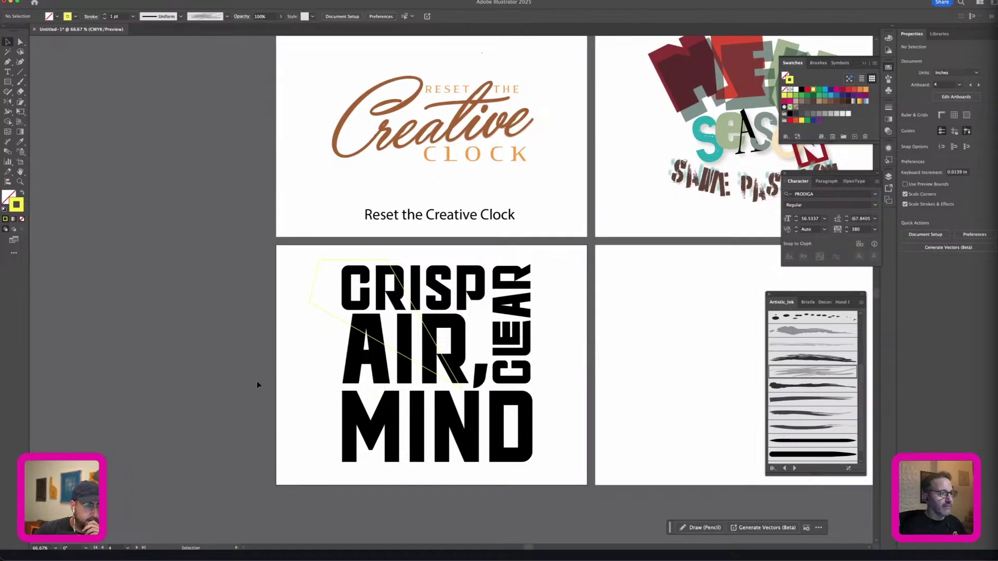
# Step: Draw a narrow closed triangle with the Pen tool from the comma area up across CLEAR to above the lettering
pyautogui.click(362, 263)
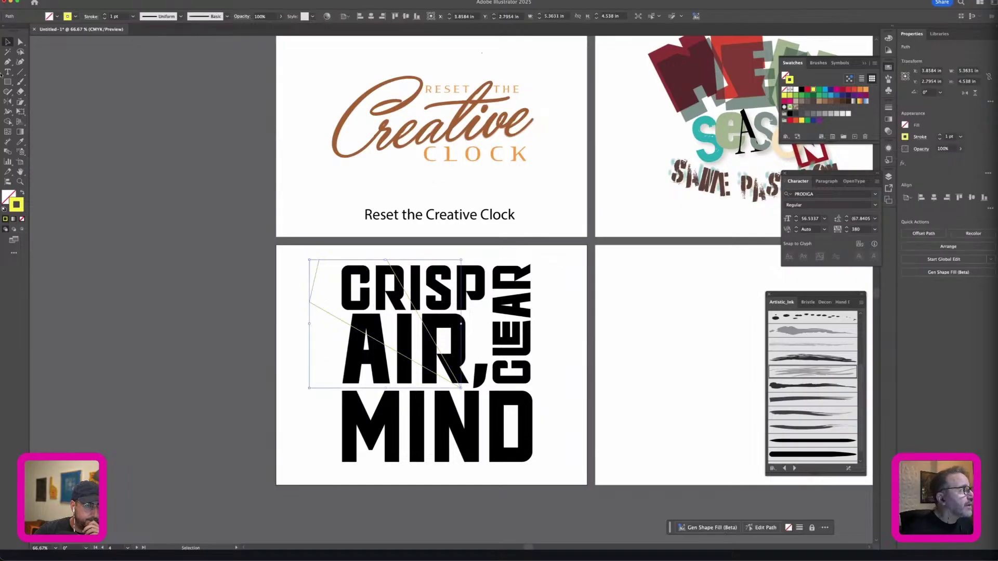
pyautogui.click(8, 62)
pyautogui.keyDown('super'); pyautogui.click(623, 344); pyautogui.keyUp('super')
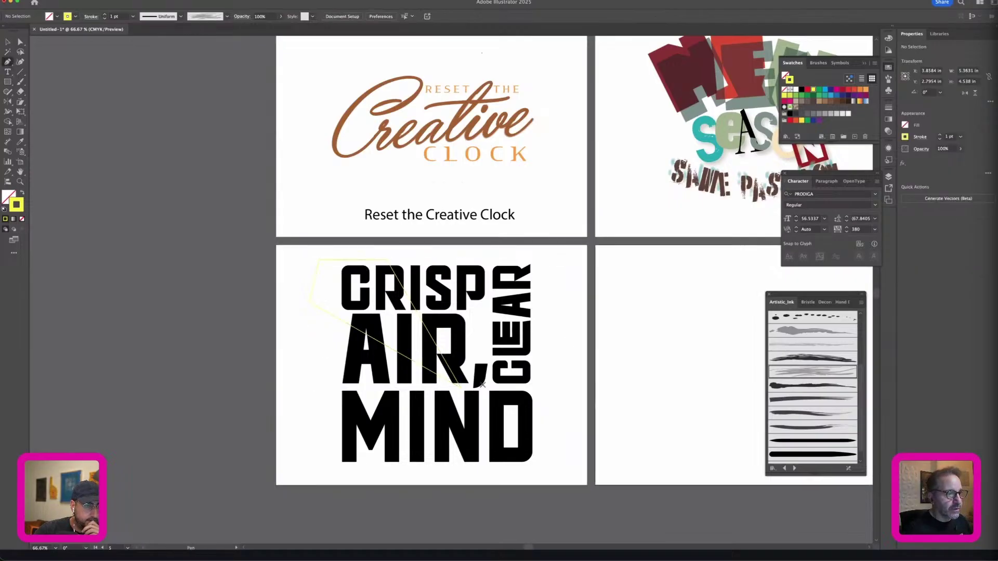
pyautogui.click(465, 387)
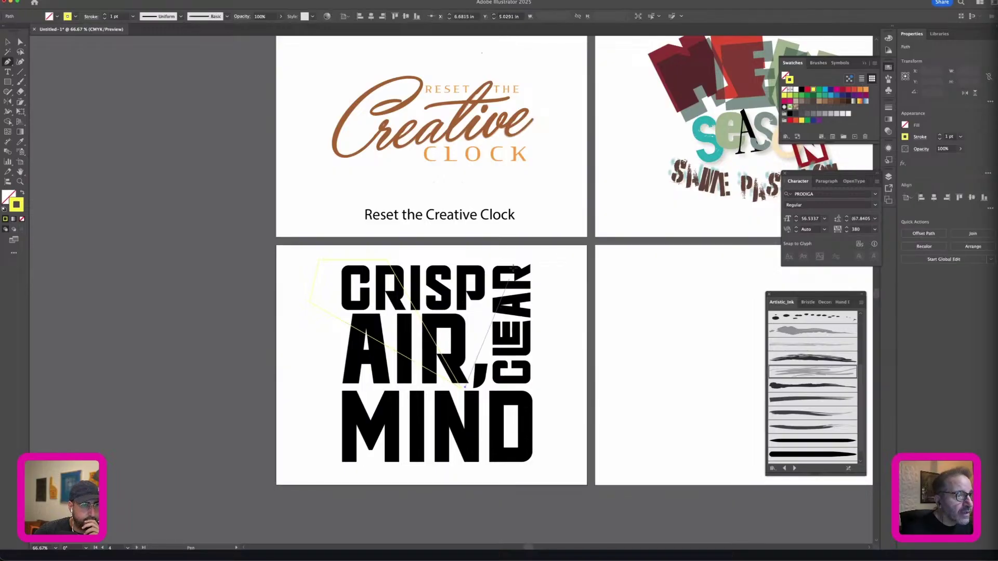
pyautogui.click(515, 258)
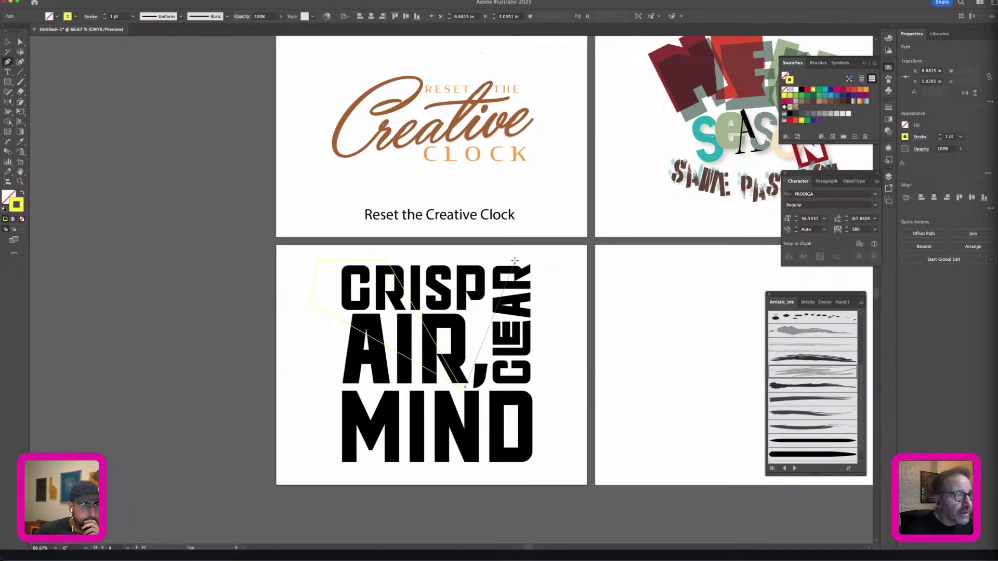
pyautogui.click(565, 257)
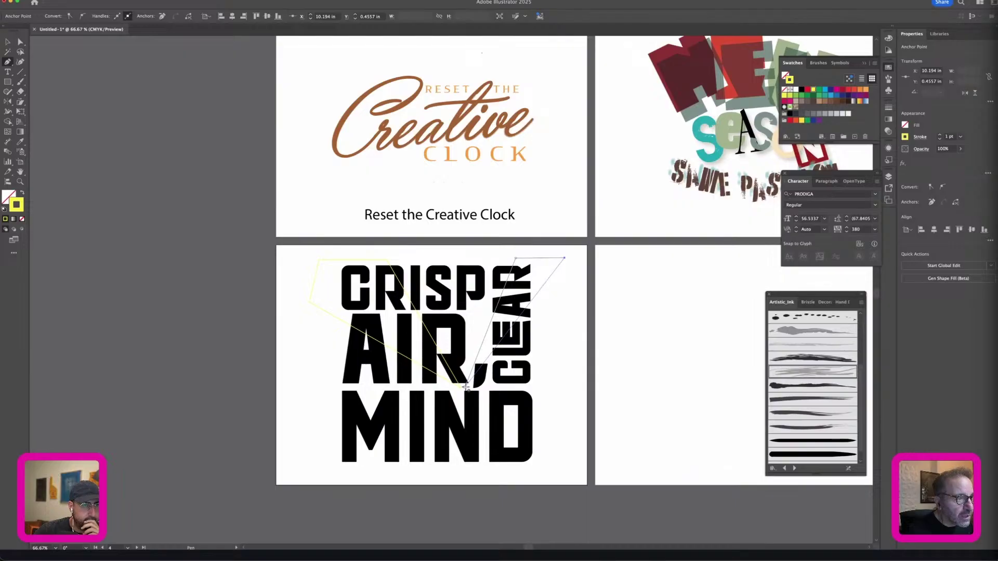
pyautogui.click(465, 387)
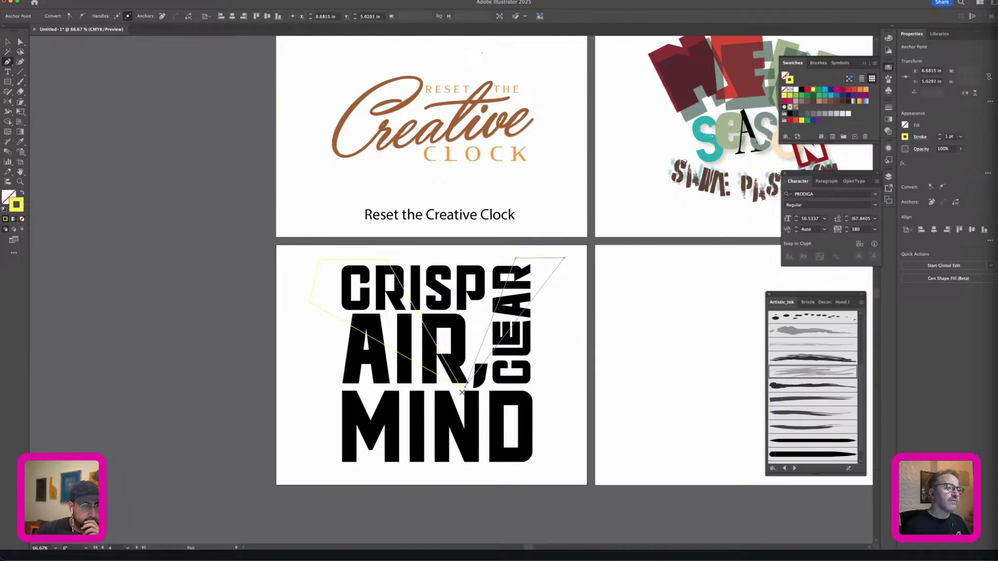
# Step: Draw a closed four-sided pen shape from the center point near the comma, fanning down and left across the M of MIND
pyautogui.click(461, 391)
pyautogui.click(319, 432)
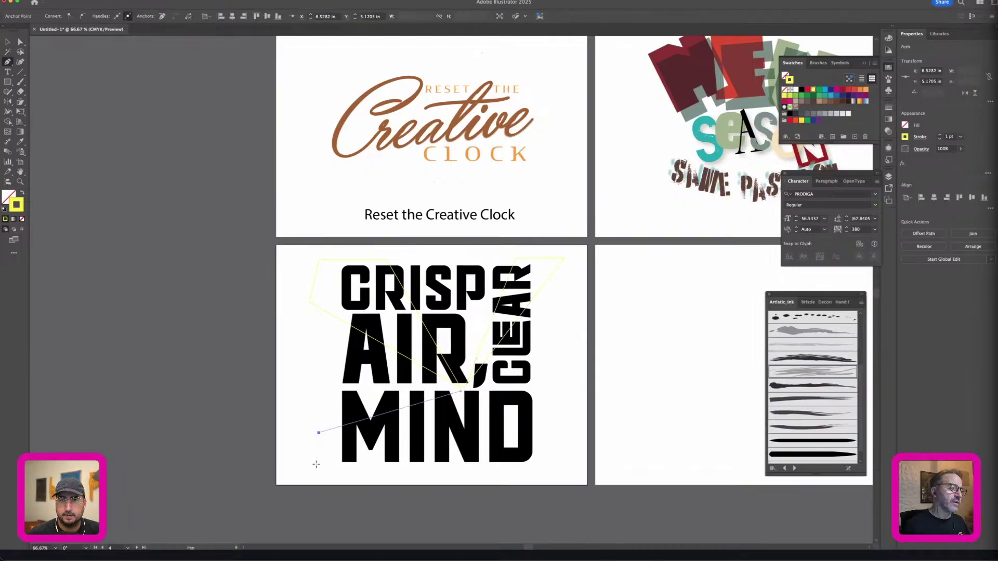
pyautogui.click(319, 477)
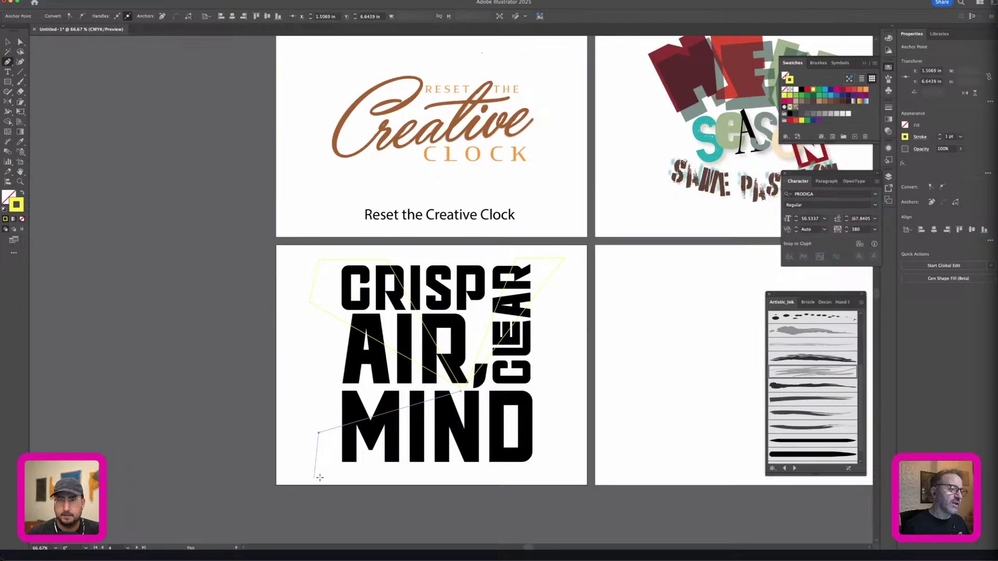
pyautogui.click(371, 478)
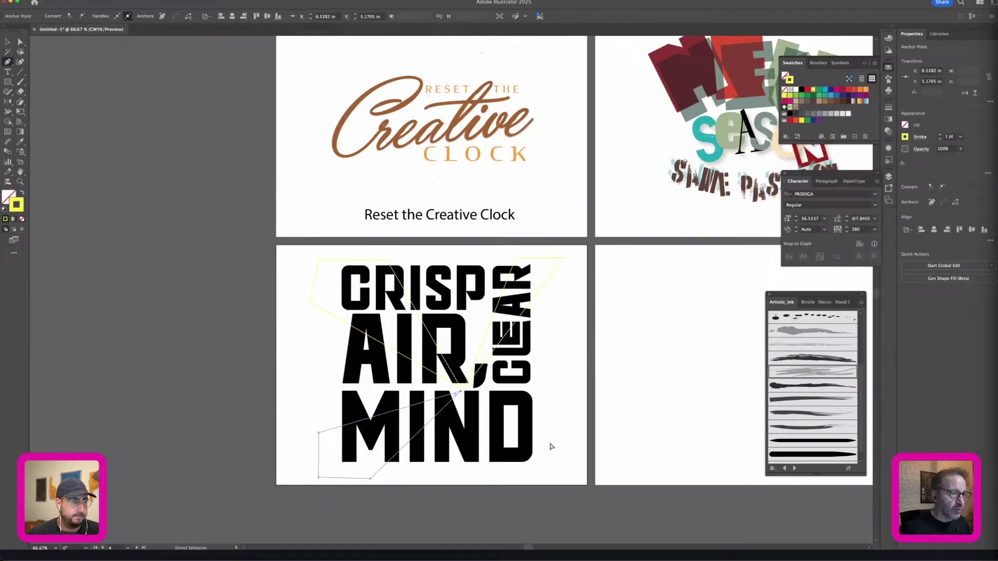
pyautogui.click(462, 392)
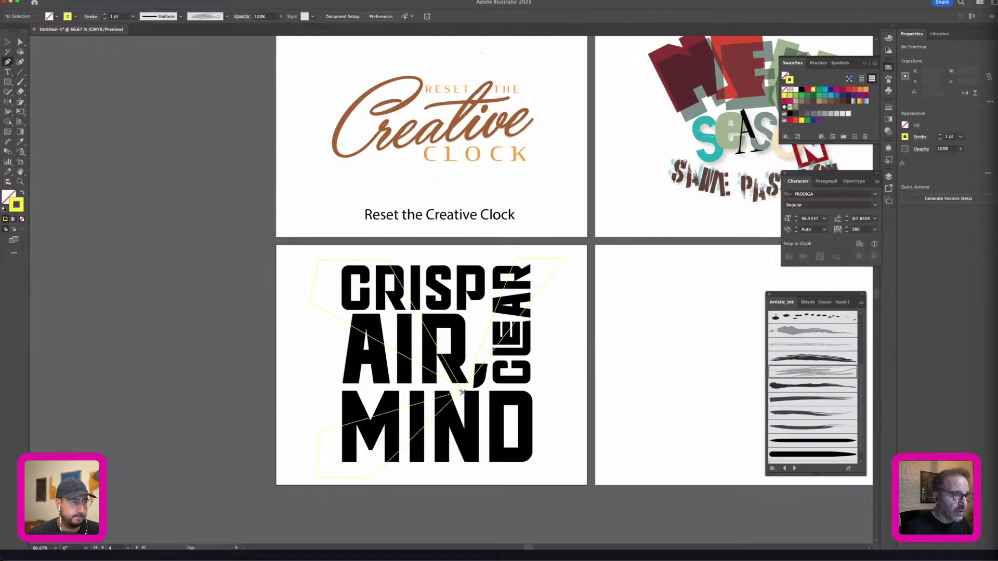
# Step: Draw a closed pen triangle from the center point down across the N of MIND to below the lettering
pyautogui.click(462, 392)
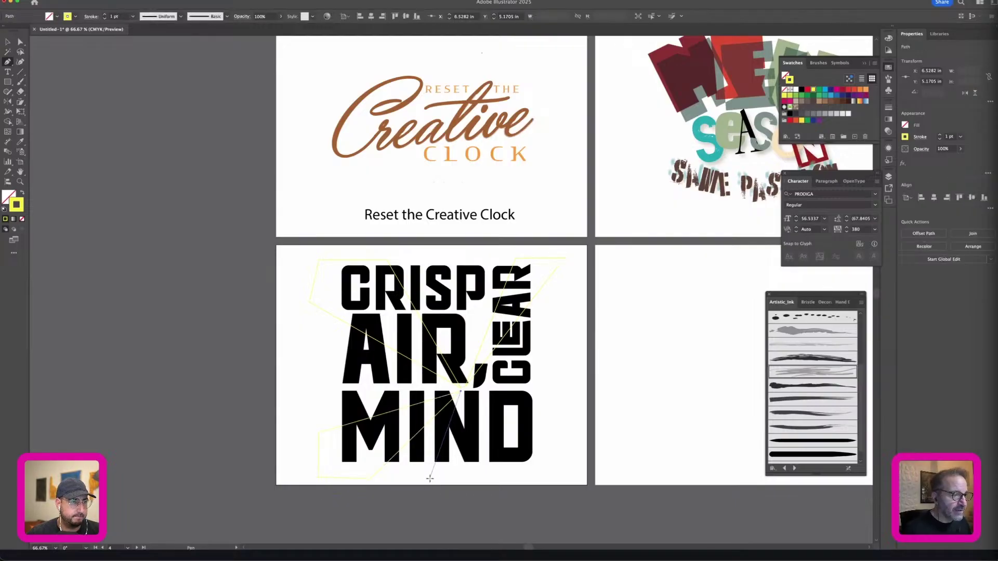
pyautogui.click(432, 477)
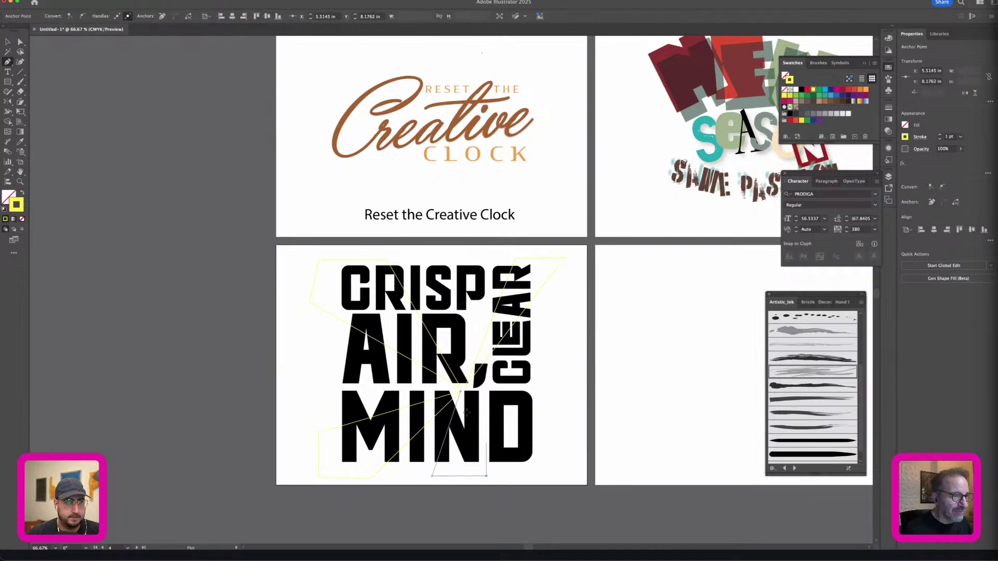
pyautogui.click(486, 476)
pyautogui.click(462, 392)
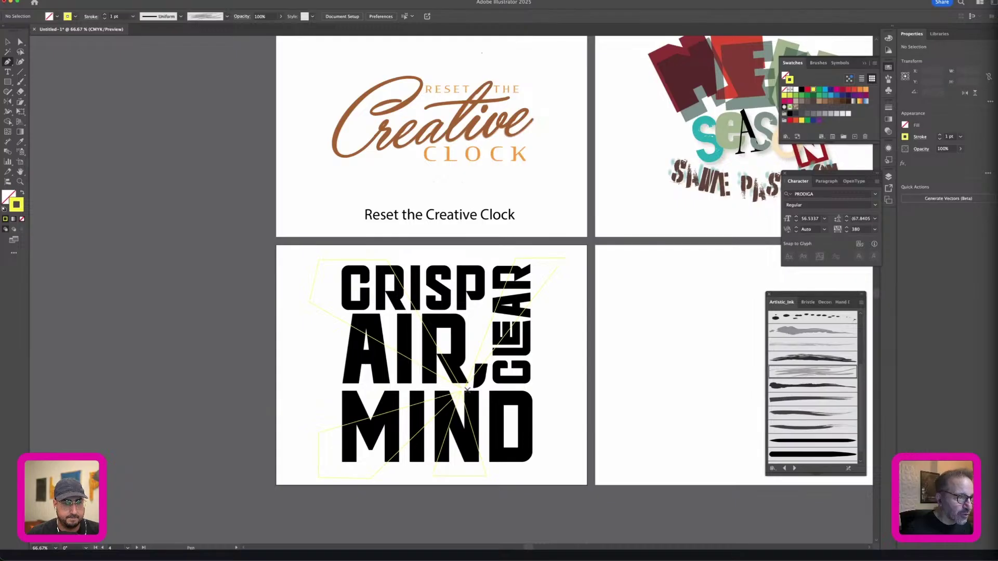
# Step: Draw a closed pen triangle from the center point across the D of MIND to the artboard's lower right, and deselect it
pyautogui.click(466, 390)
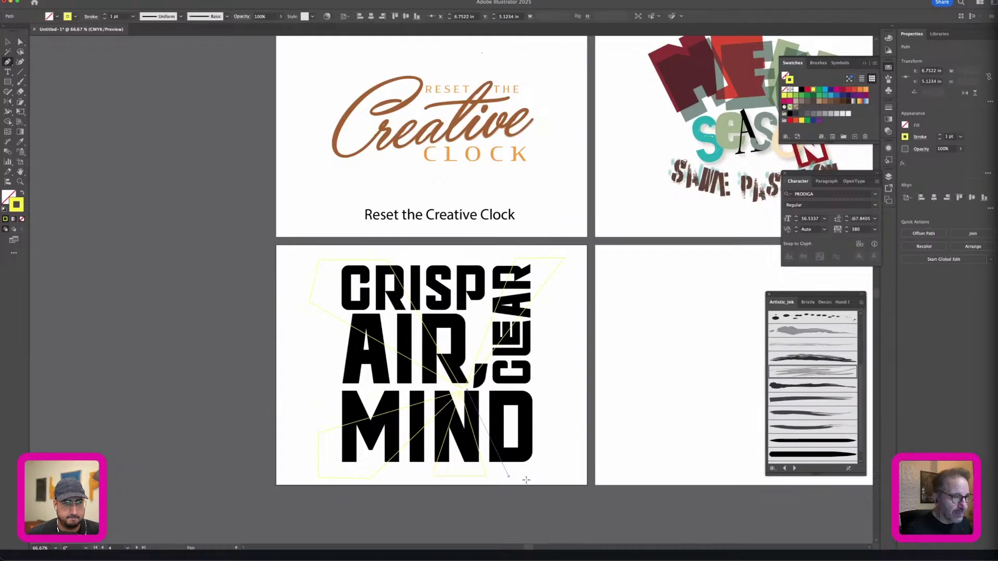
pyautogui.click(561, 477)
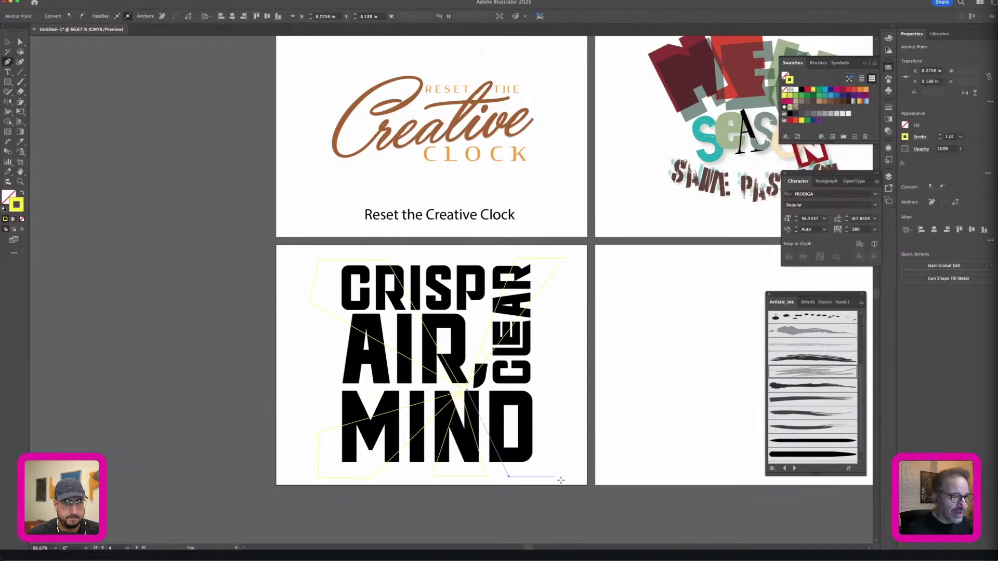
pyautogui.click(467, 390)
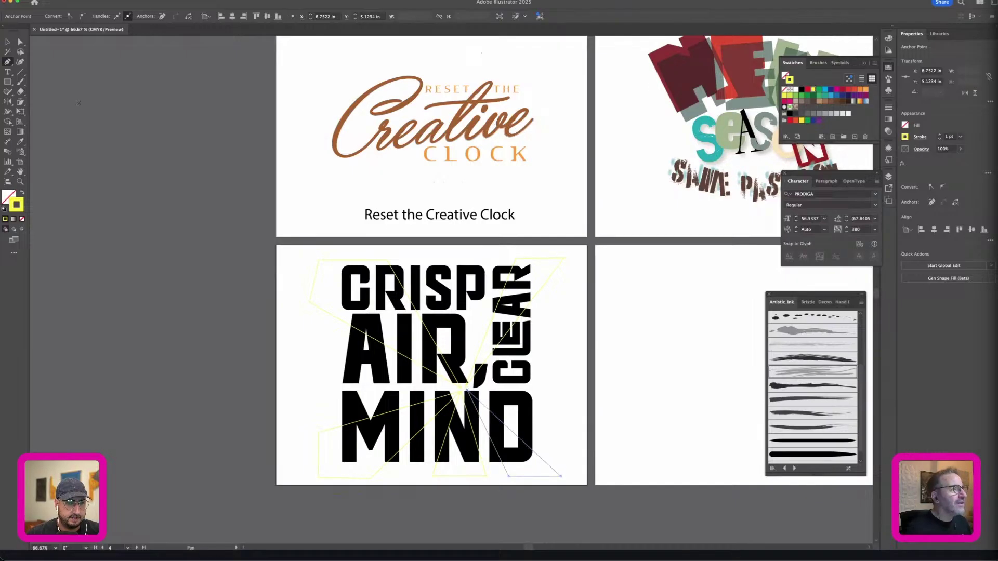
pyautogui.press('v')
pyautogui.click(190, 356)
pyautogui.moveTo(190, 358); pyautogui.dragTo(194, 314)
pyautogui.press('super+equal')
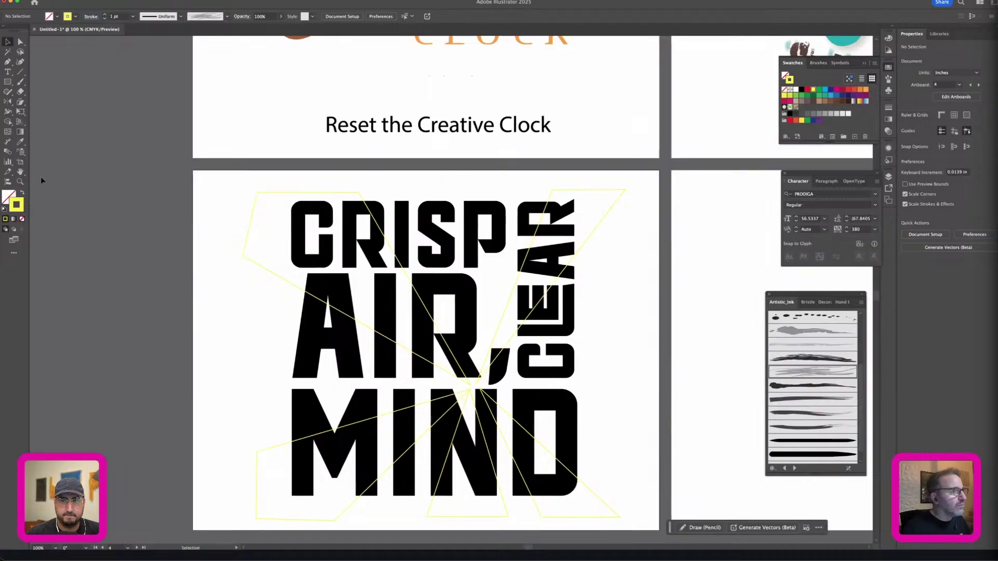
# Step: Draw a closed pen triangle from above the S and P of CRISP down to the R of AIR
pyautogui.click(7, 62)
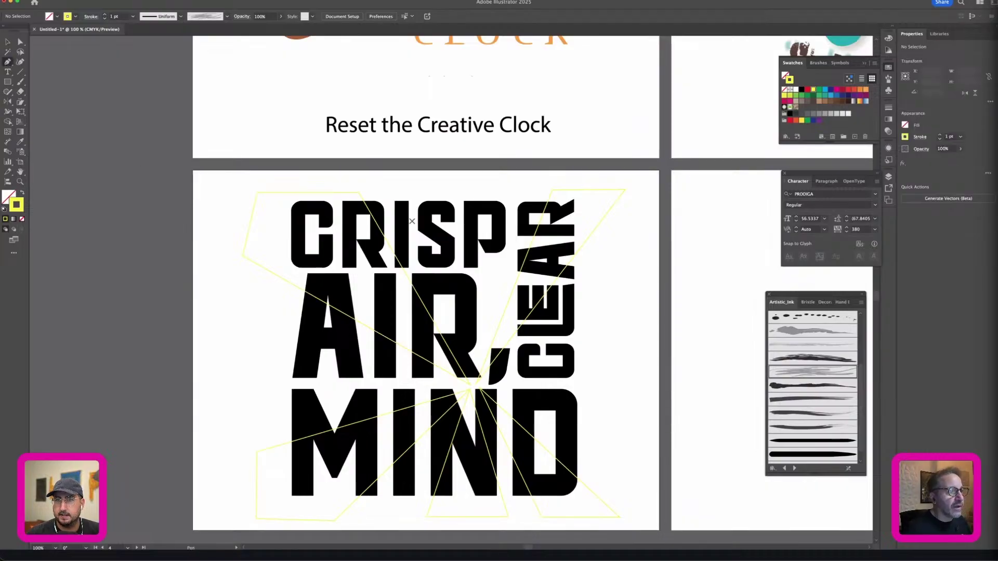
pyautogui.click(422, 192)
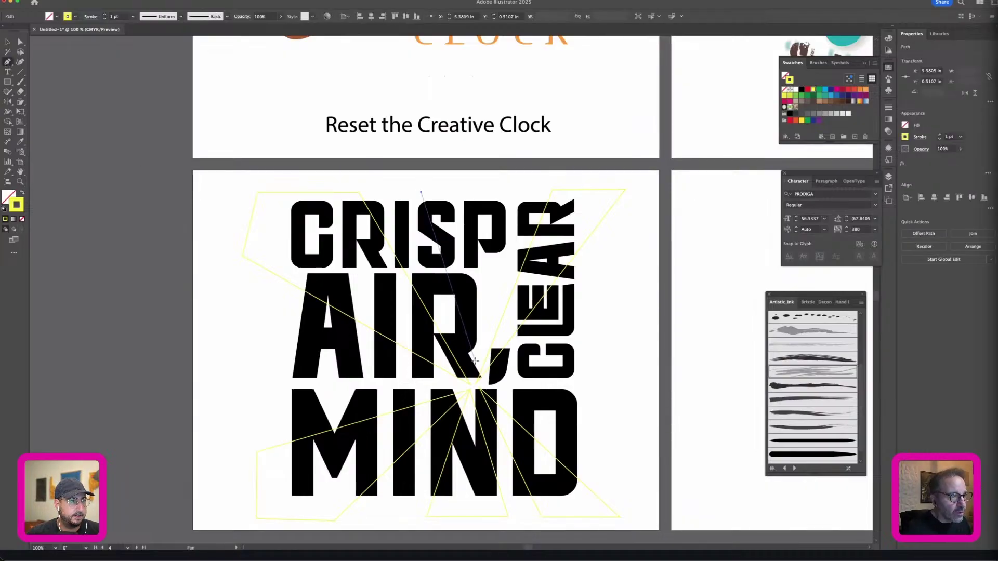
pyautogui.moveTo(474, 358); pyautogui.dragTo(473, 186)
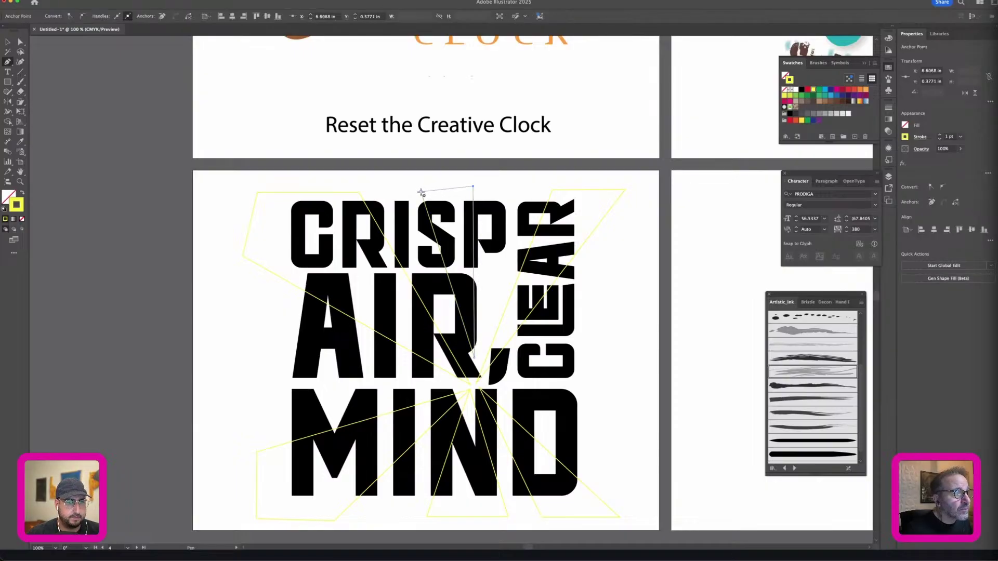
pyautogui.click(422, 192)
# Step: Draw a closed pen triangle from left of AIR and MIND to a point between the two words, and deselect it
pyautogui.click(261, 312)
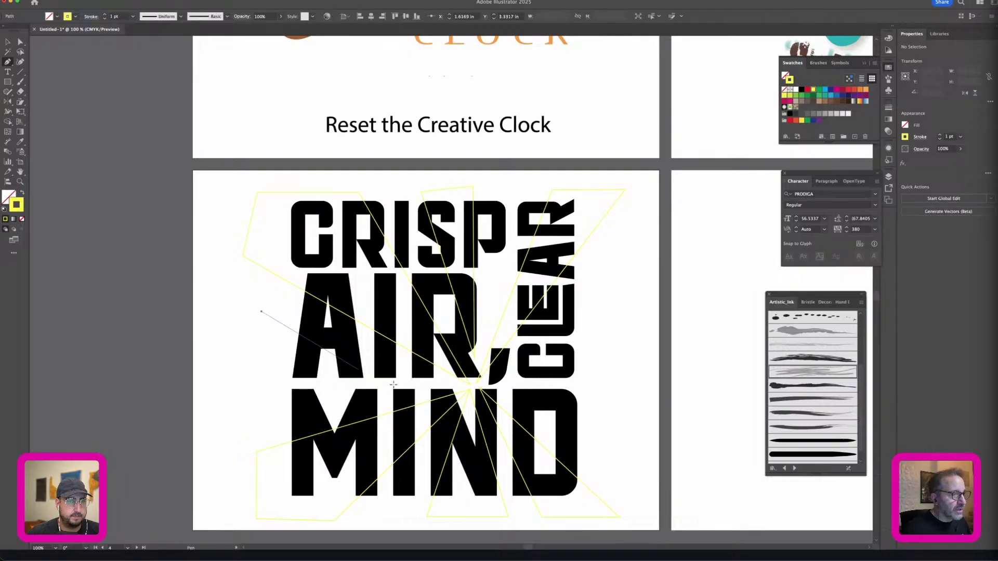
pyautogui.click(427, 384)
pyautogui.moveTo(274, 414); pyautogui.dragTo(259, 314)
pyautogui.click(260, 312)
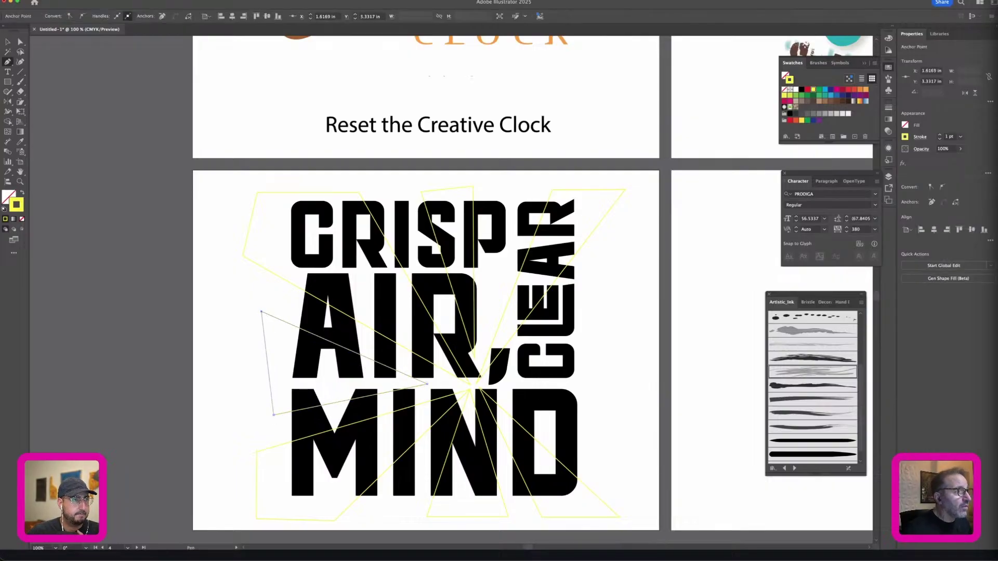
pyautogui.click(7, 42)
pyautogui.click(102, 133)
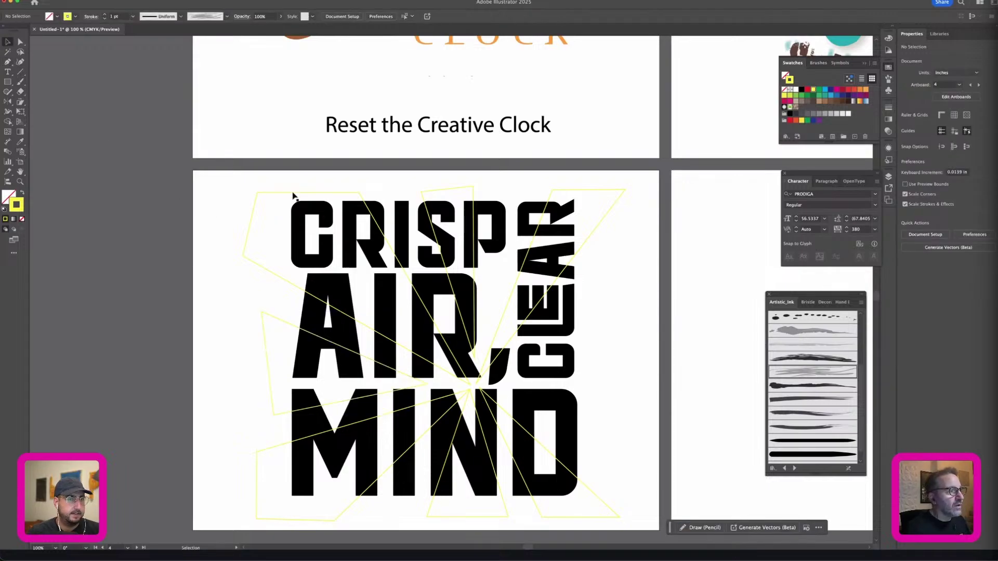
pyautogui.click(293, 195)
pyautogui.click(174, 252)
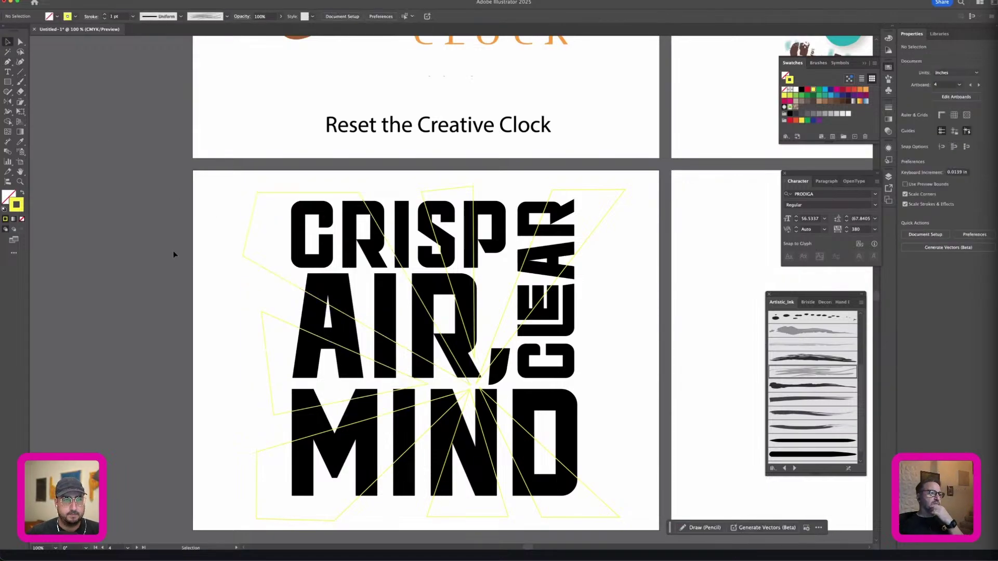
# Step: Select the lettering with all the yellow pen shapes, apply the Pathfinder Divide operation, and deselect the result
pyautogui.click(602, 516)
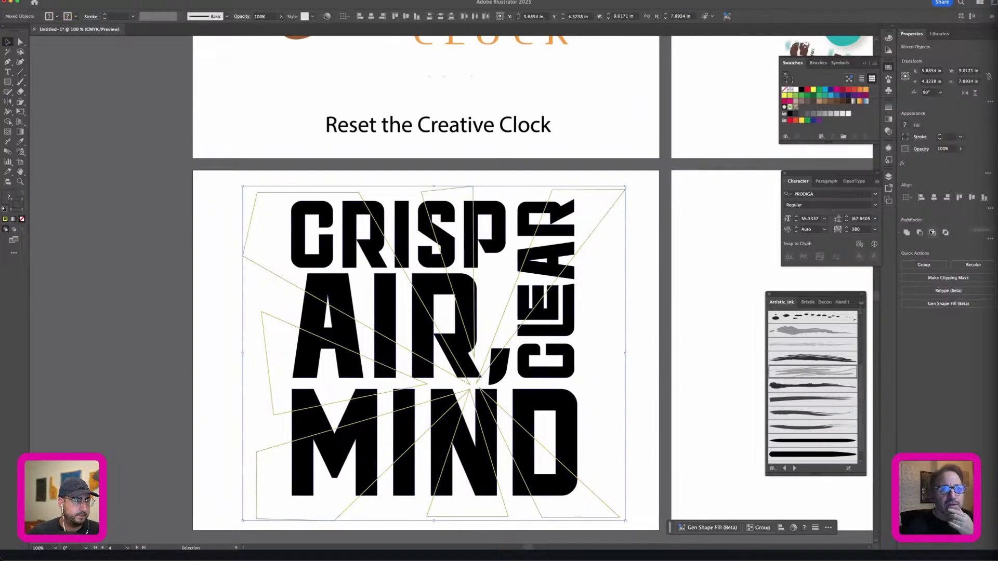
pyautogui.click(991, 239)
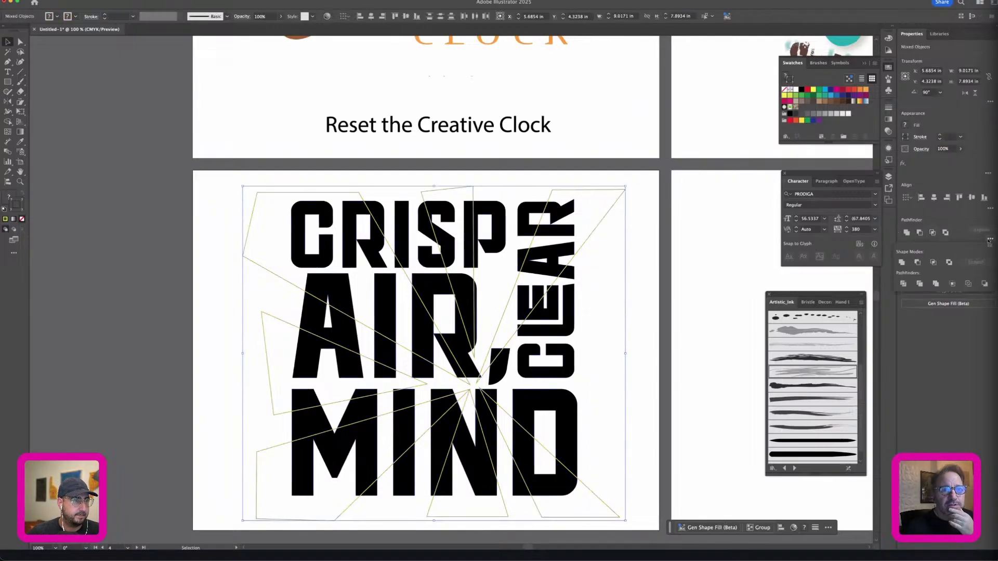
pyautogui.click(904, 283)
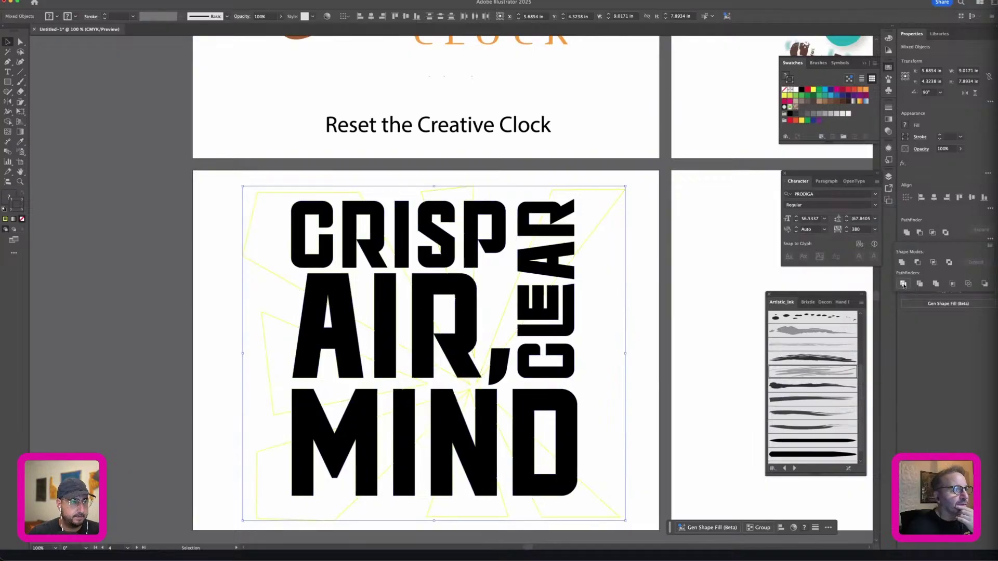
pyautogui.press('super+shift+a')
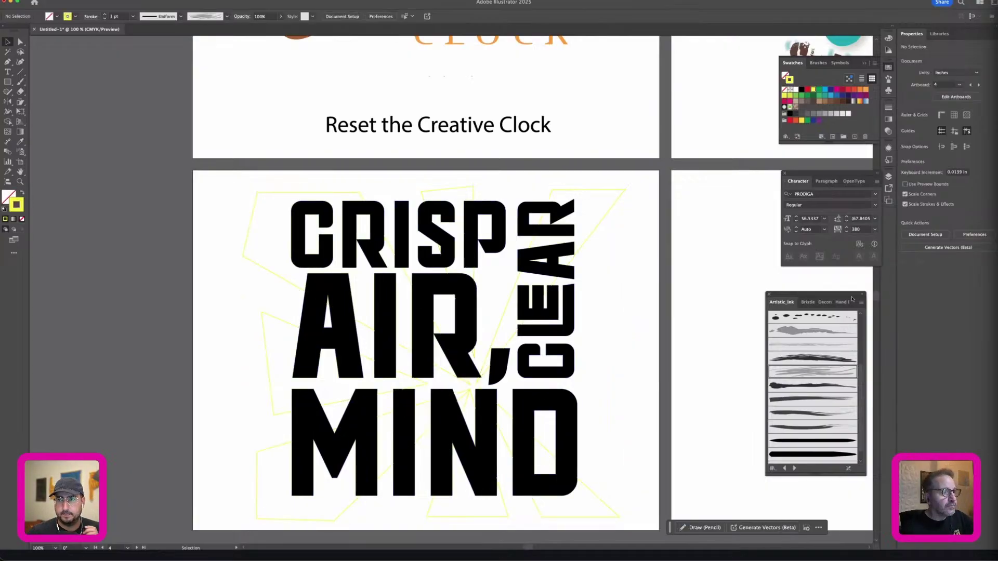
pyautogui.click(734, 335)
# Step: Switch to outline view, ungroup the divided artwork, and deselect its pieces
pyautogui.press('super+y')
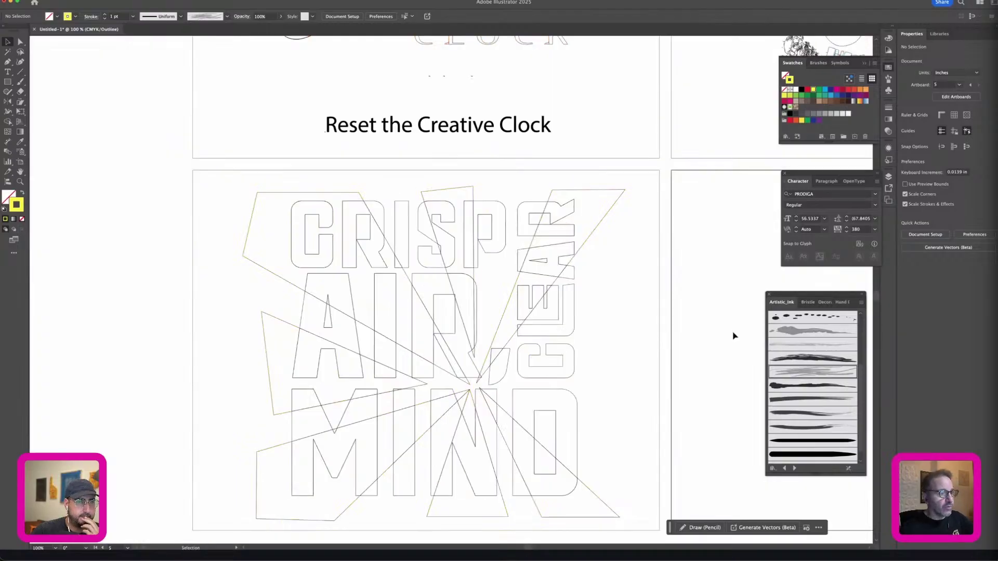
pyautogui.click(246, 191)
pyautogui.press('super+alt+a')
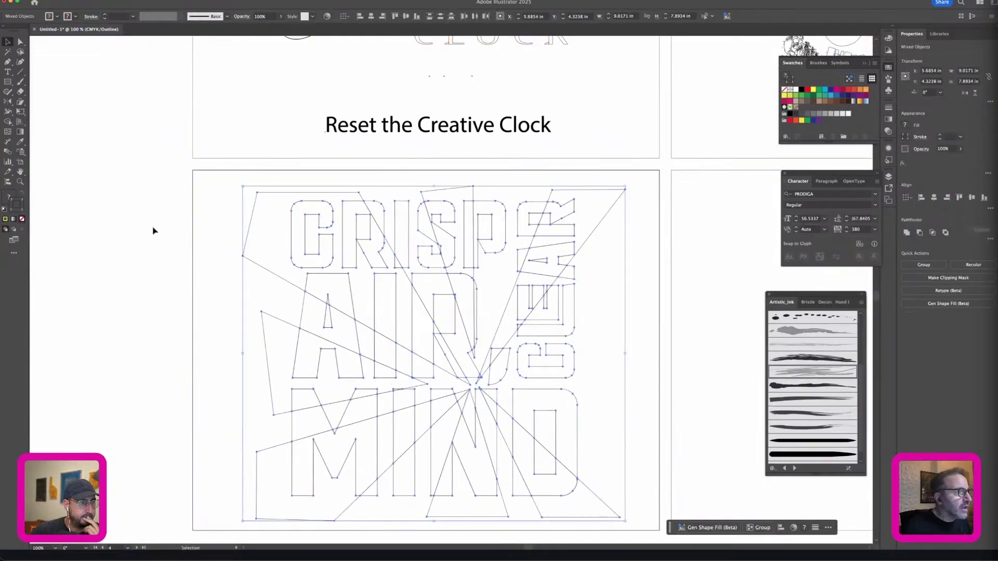
pyautogui.press('super+shift+a')
# Step: Delete the leftover cutting-shape pieces outside the letters around CRISP and CLEAR, including the one between AIR and CLEAR
pyautogui.click(254, 216)
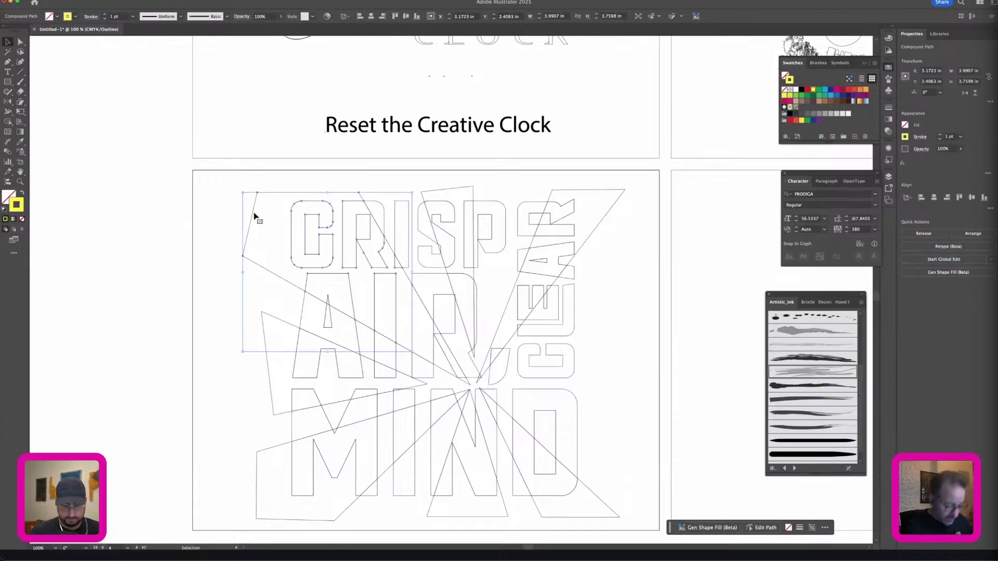
pyautogui.press('Delete')
pyautogui.click(464, 187)
pyautogui.press('Delete')
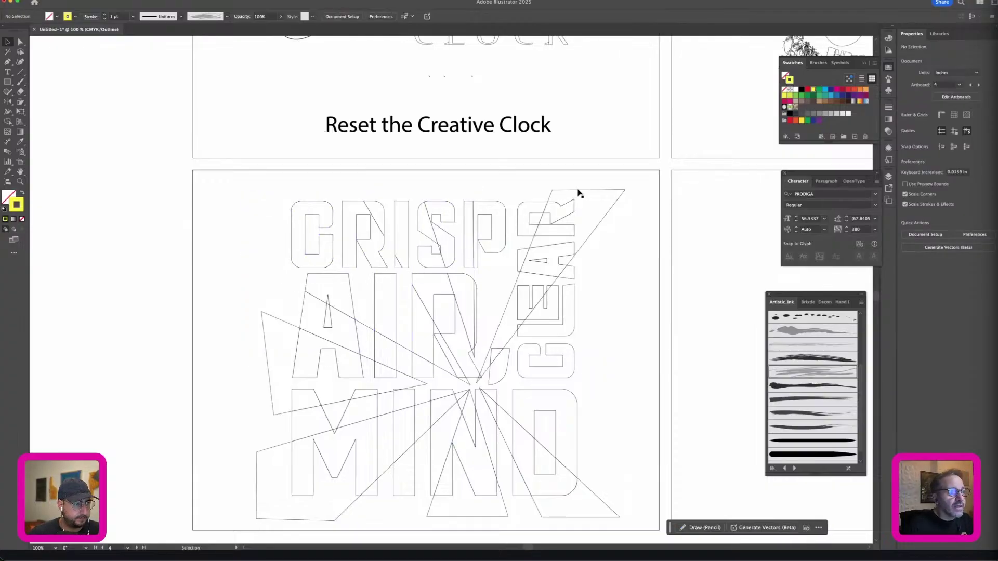
pyautogui.click(577, 192)
pyautogui.press('Delete')
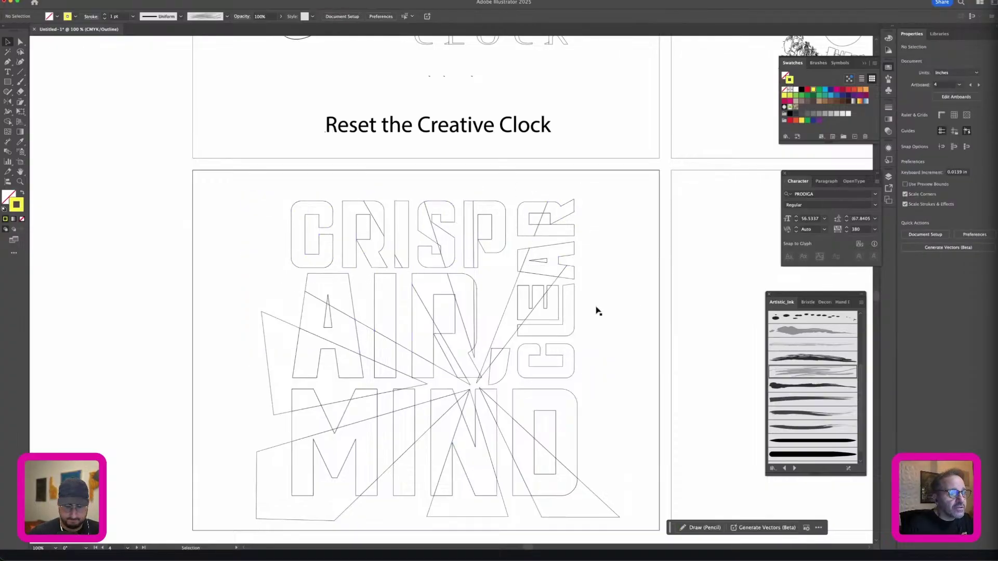
pyautogui.click(501, 321)
pyautogui.press('Delete')
# Step: Delete the leftover cutting-shape pieces left of AIR and around the M of MIND
pyautogui.click(274, 320)
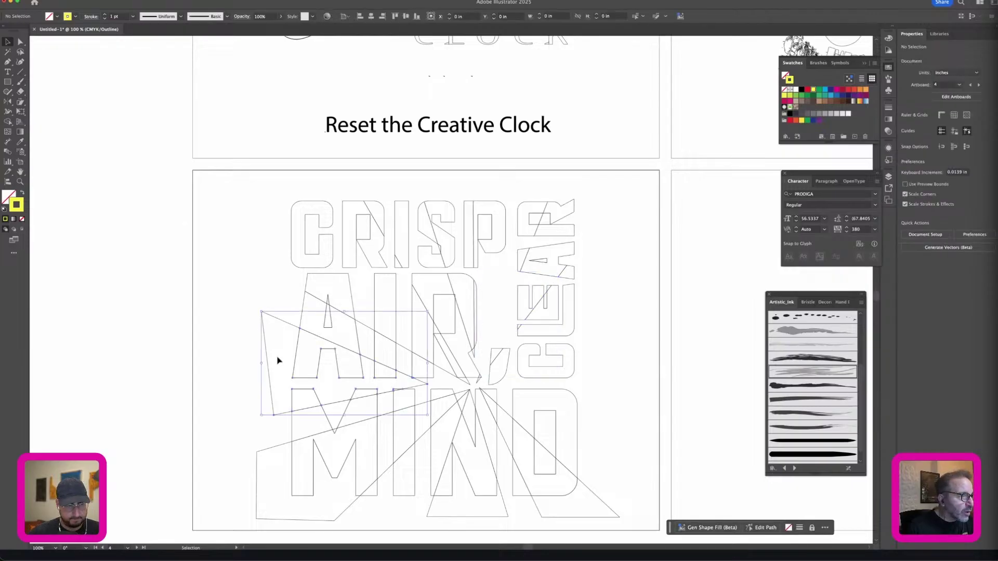
pyautogui.press('Delete')
pyautogui.click(269, 450)
pyautogui.press('Delete')
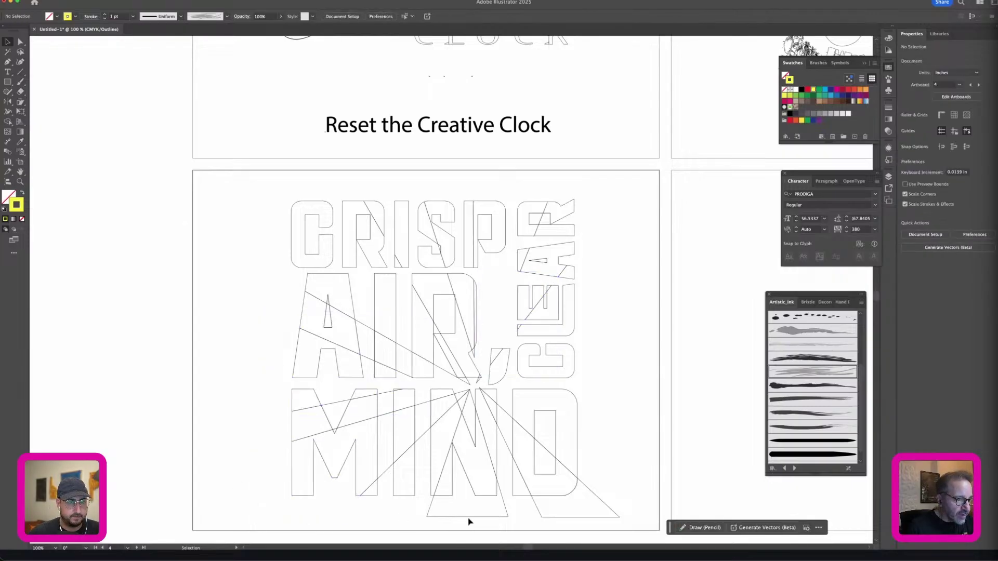
# Step: Delete the leftover cutting-shape pieces below the N and D of MIND and return to preview display
pyautogui.click(480, 518)
pyautogui.press('Delete')
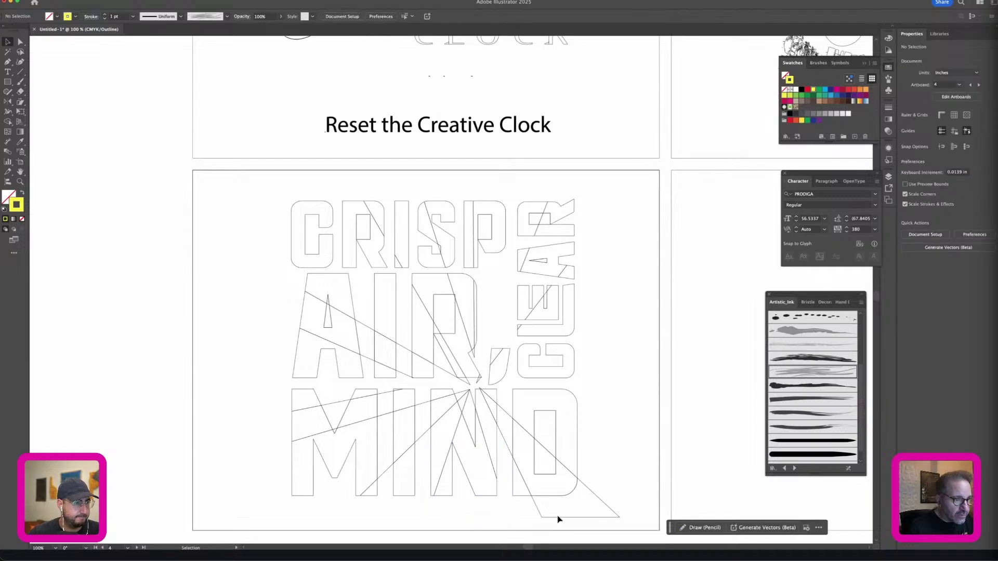
pyautogui.click(560, 517)
pyautogui.press('Delete')
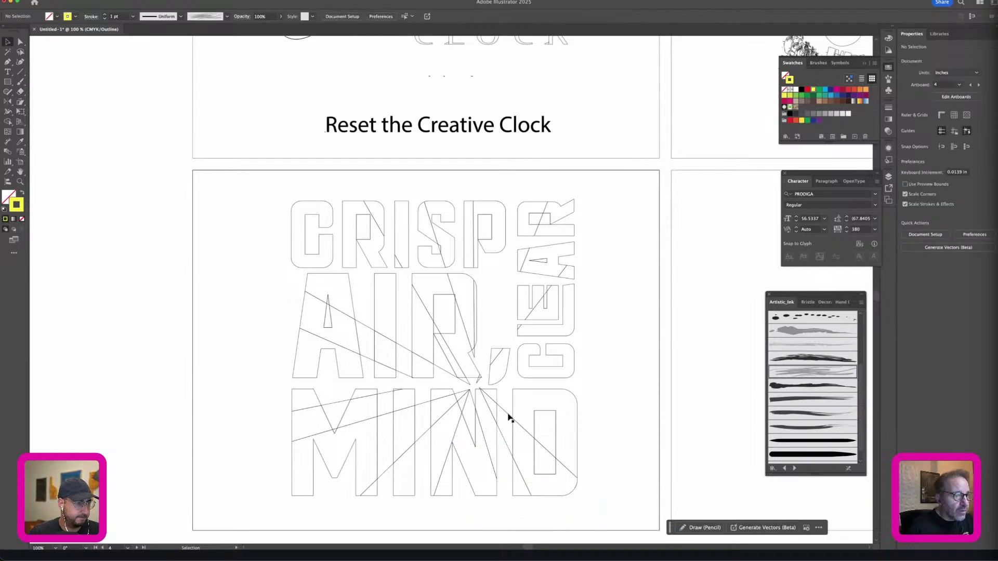
pyautogui.press('super+y')
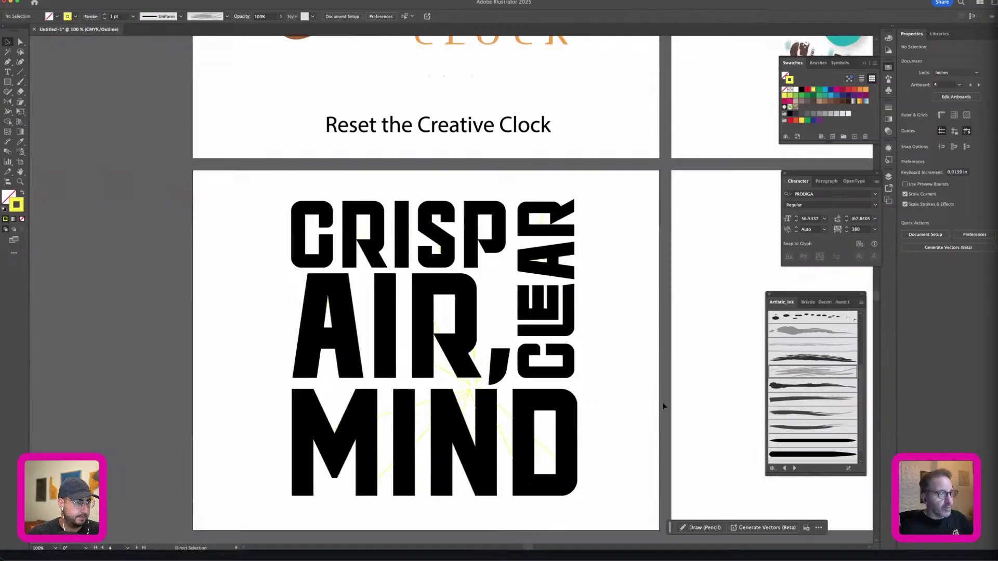
# Step: Pull the divided shards of the R, I, S and P in CRISP upward and apart, and start shifting the pieces of AIR
pyautogui.click(296, 251)
pyautogui.click(327, 180)
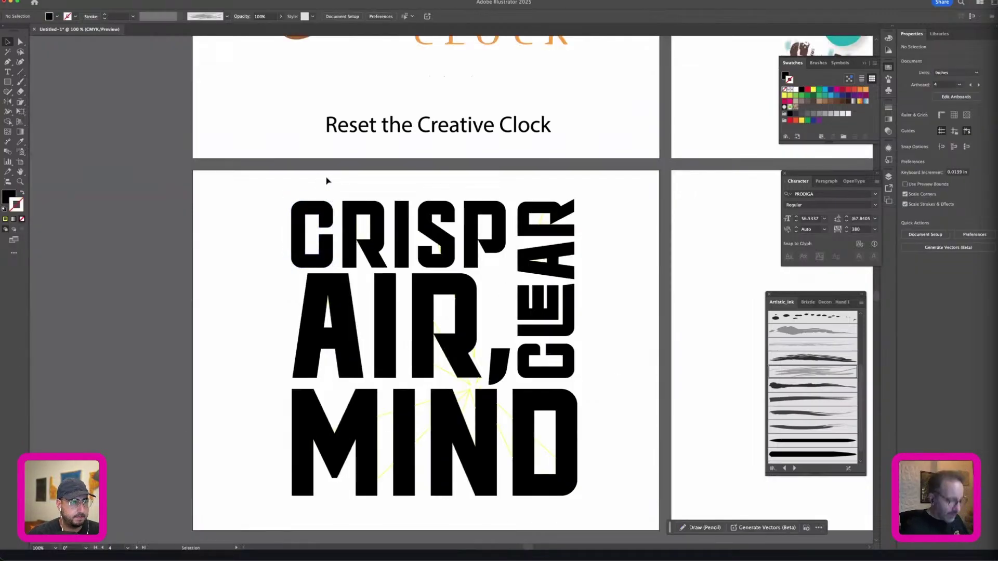
pyautogui.press('super+y')
pyautogui.press('super+y')
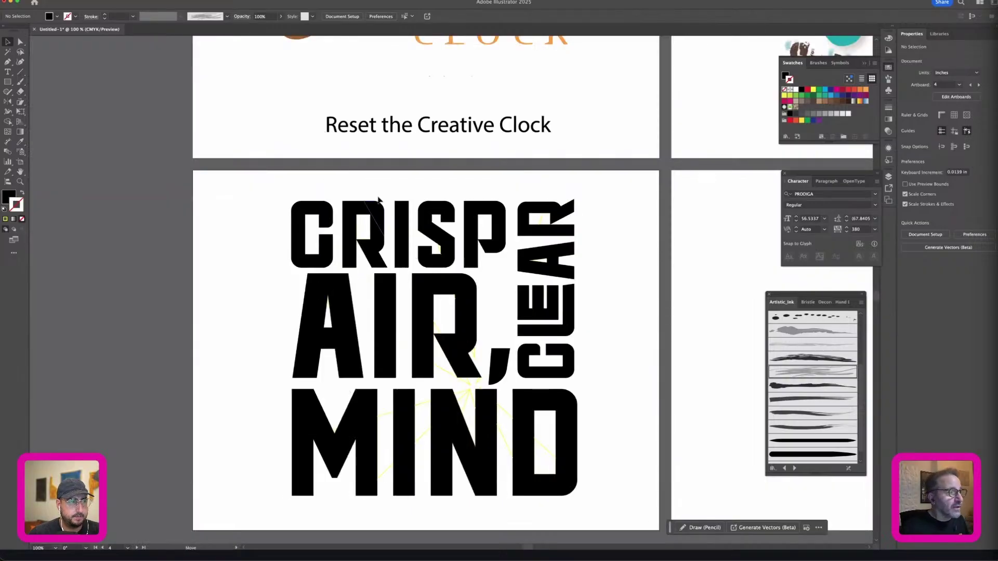
pyautogui.moveTo(378, 209); pyautogui.dragTo(496, 192)
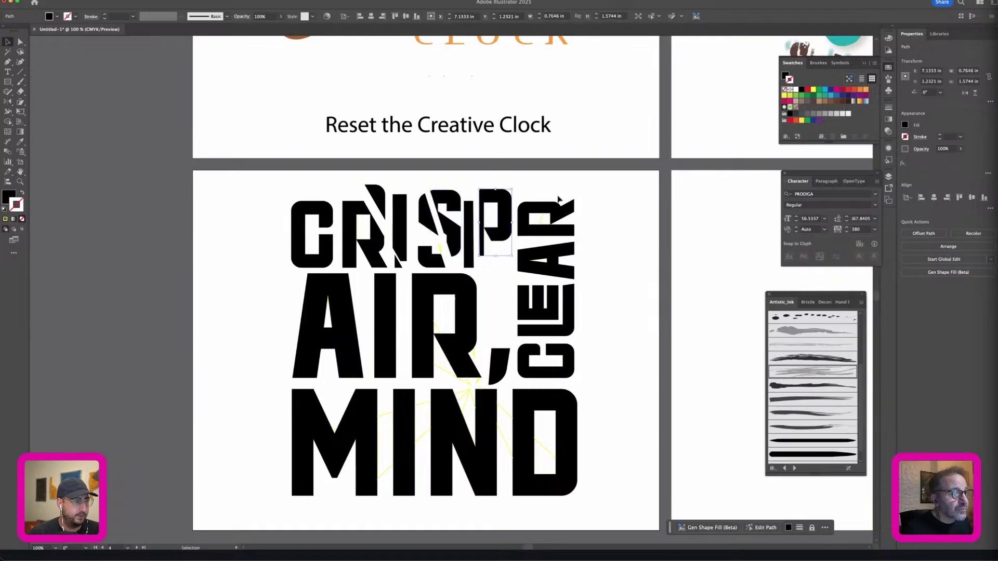
pyautogui.click(326, 323)
pyautogui.press('super+y')
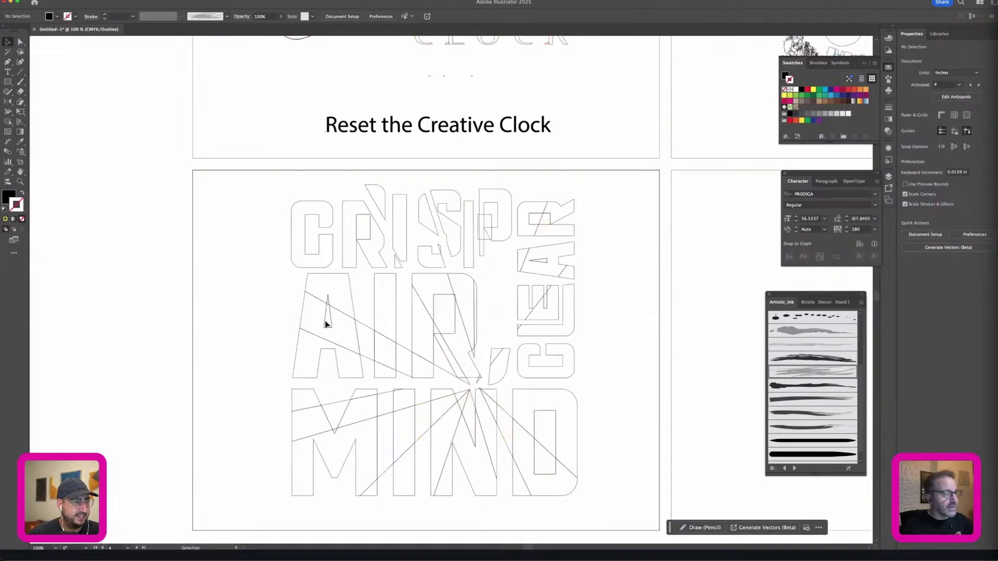
pyautogui.press('super+y')
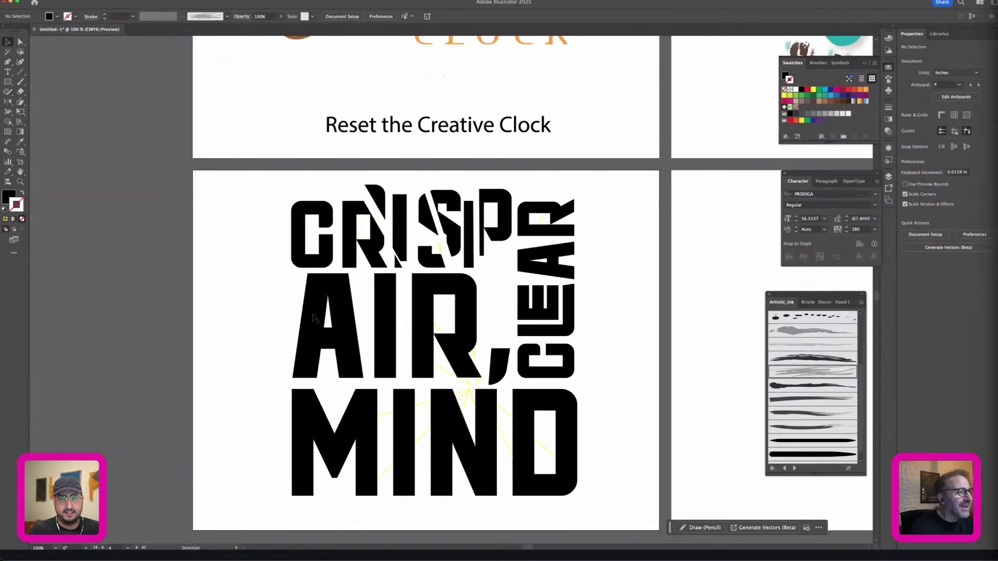
pyautogui.moveTo(315, 319); pyautogui.dragTo(470, 344)
pyautogui.click(267, 390)
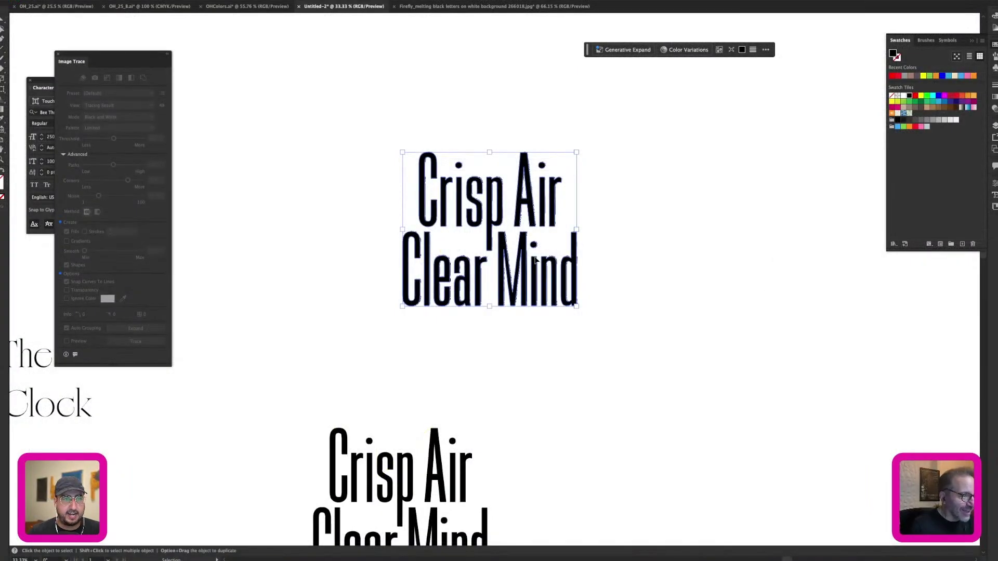
# Step: Roughen the outlined Crisp Air Clear Mind lettering with jagged spikes across both lines using the Crystallize tool
pyautogui.scroll(5, 516, 318)
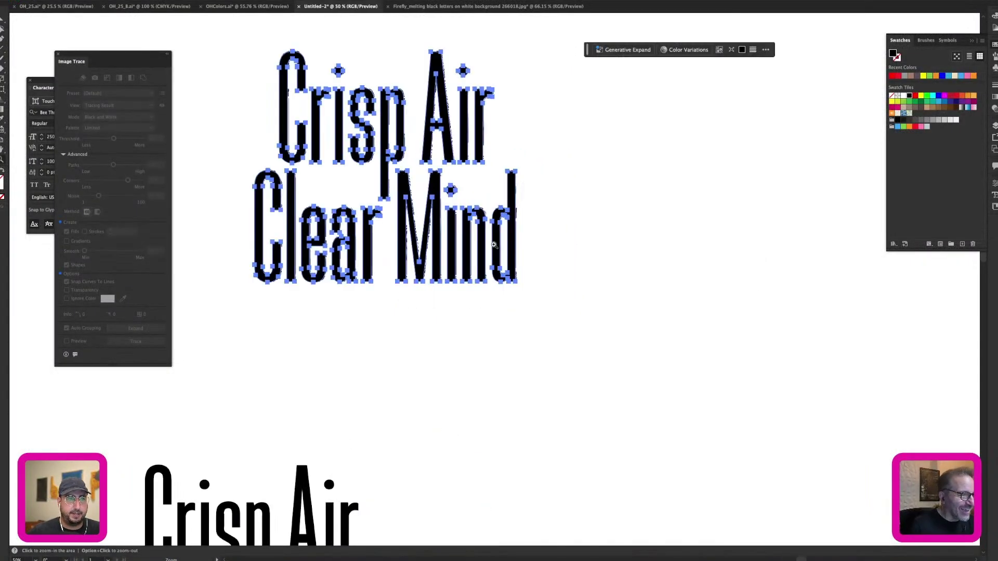
pyautogui.moveTo(517, 318); pyautogui.dragTo(572, 330)
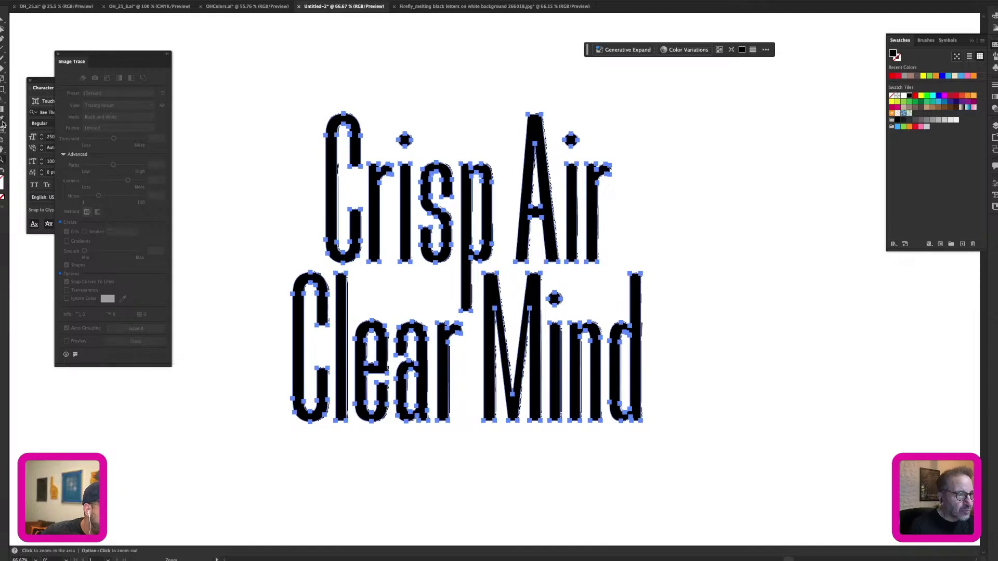
pyautogui.click(2, 79)
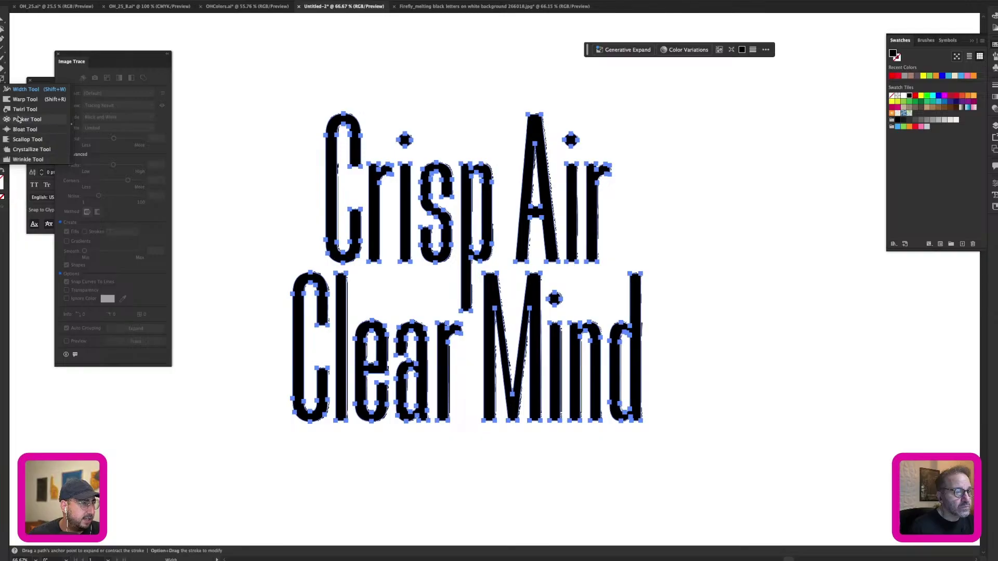
pyautogui.click(21, 150)
pyautogui.moveTo(364, 134); pyautogui.dragTo(407, 285)
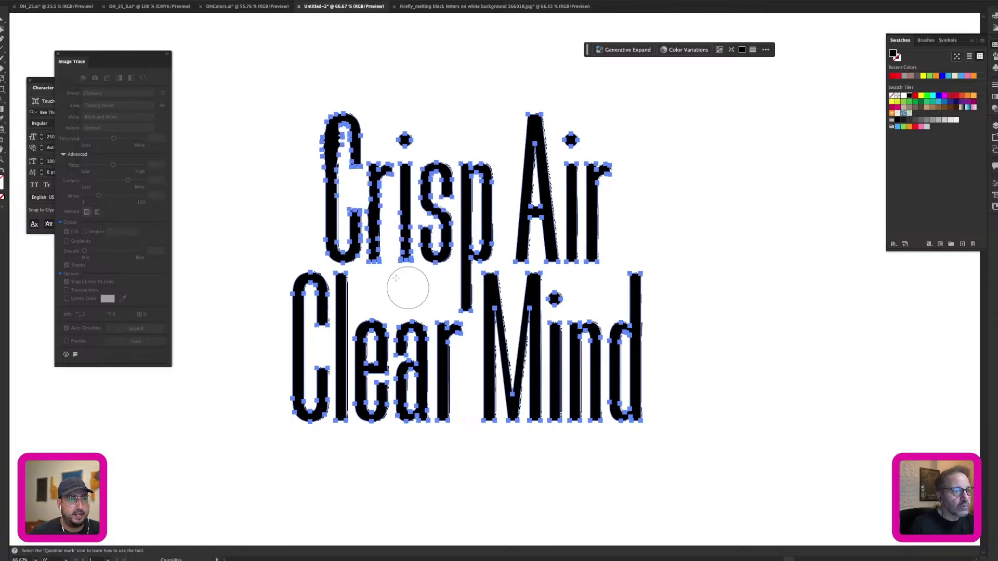
pyautogui.moveTo(360, 196)
pyautogui.mouseDown()
pyautogui.moveTo(381, 174)
pyautogui.moveTo(373, 196)
pyautogui.moveTo(316, 228)
pyautogui.moveTo(376, 199)
pyautogui.moveTo(469, 213)
pyautogui.moveTo(463, 269)
pyautogui.moveTo(489, 361)
pyautogui.moveTo(541, 420)
pyautogui.moveTo(637, 416)
pyautogui.moveTo(620, 329)
pyautogui.moveTo(661, 267)
pyautogui.moveTo(550, 361)
pyautogui.moveTo(305, 394)
pyautogui.moveTo(457, 346)
pyautogui.moveTo(349, 336)
pyautogui.moveTo(320, 258)
pyautogui.moveTo(290, 271)
pyautogui.moveTo(339, 283)
pyautogui.moveTo(466, 196)
pyautogui.moveTo(486, 145)
pyautogui.moveTo(573, 192)
pyautogui.moveTo(576, 219)
pyautogui.moveTo(601, 193)
pyautogui.moveTo(551, 130)
pyautogui.moveTo(485, 95)
pyautogui.moveTo(509, 198)
pyautogui.moveTo(499, 179)
pyautogui.mouseUp()
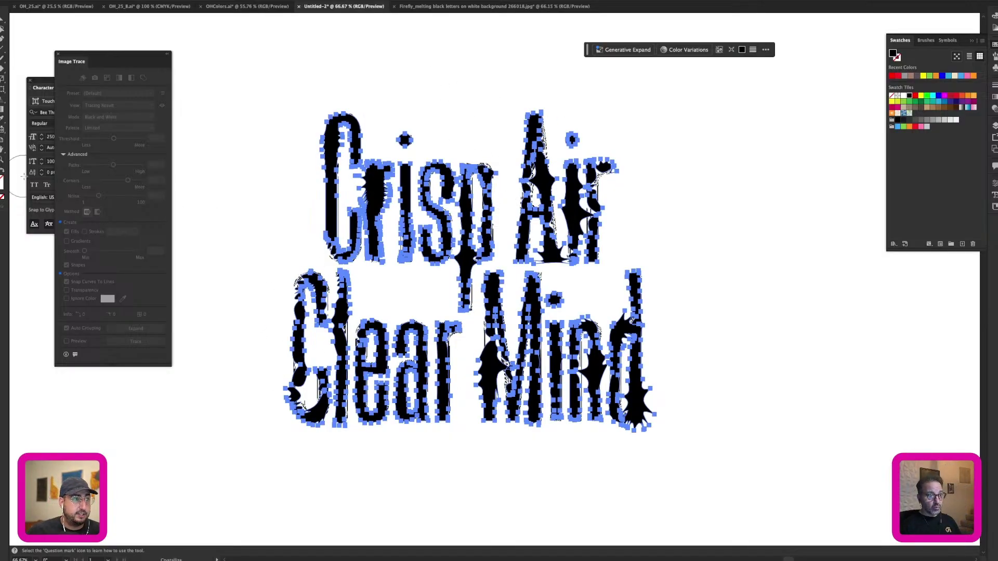
# Step: Swell parts of the r, s and p in Crisp and the M, n and d in Mind with the Bloat tool
pyautogui.click(5, 99)
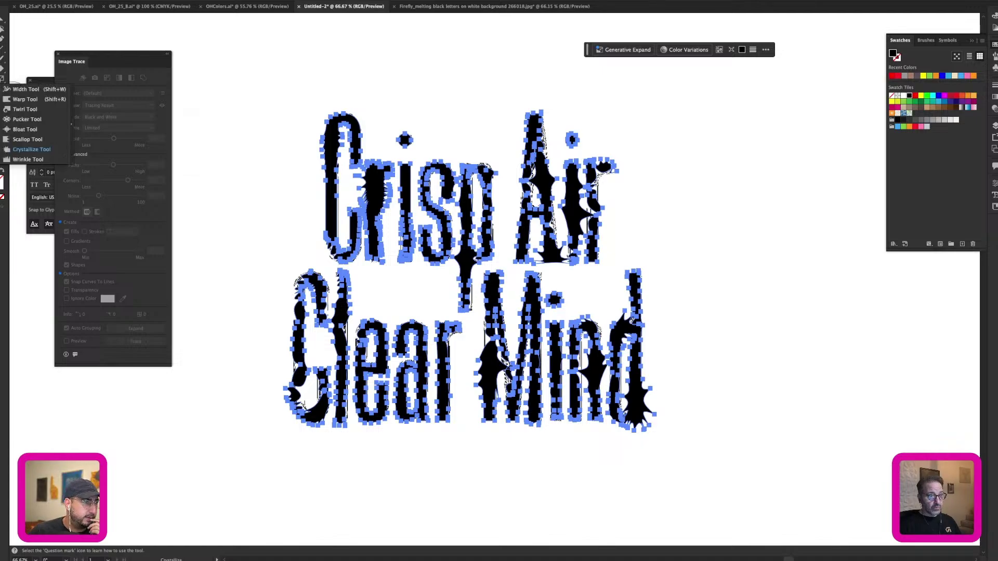
pyautogui.click(25, 129)
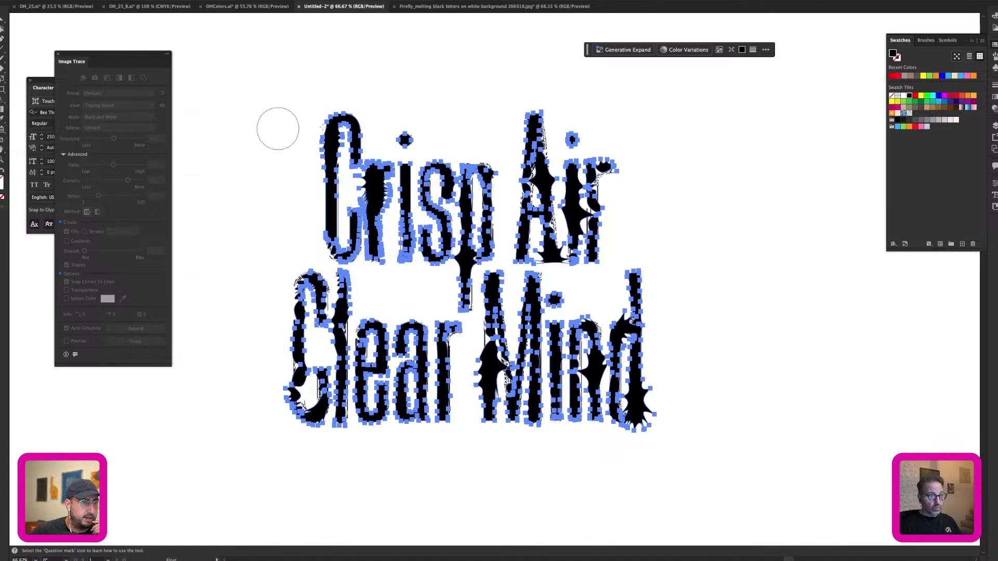
pyautogui.moveTo(323, 145)
pyautogui.mouseDown()
pyautogui.moveTo(334, 111)
pyautogui.moveTo(364, 169)
pyautogui.mouseUp()
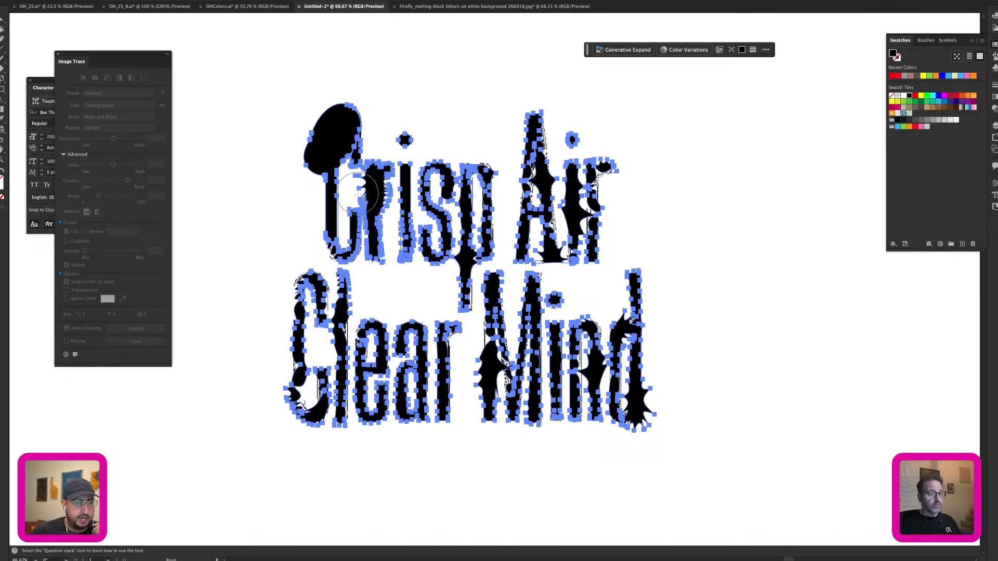
pyautogui.press('super+z')
pyautogui.click(371, 185)
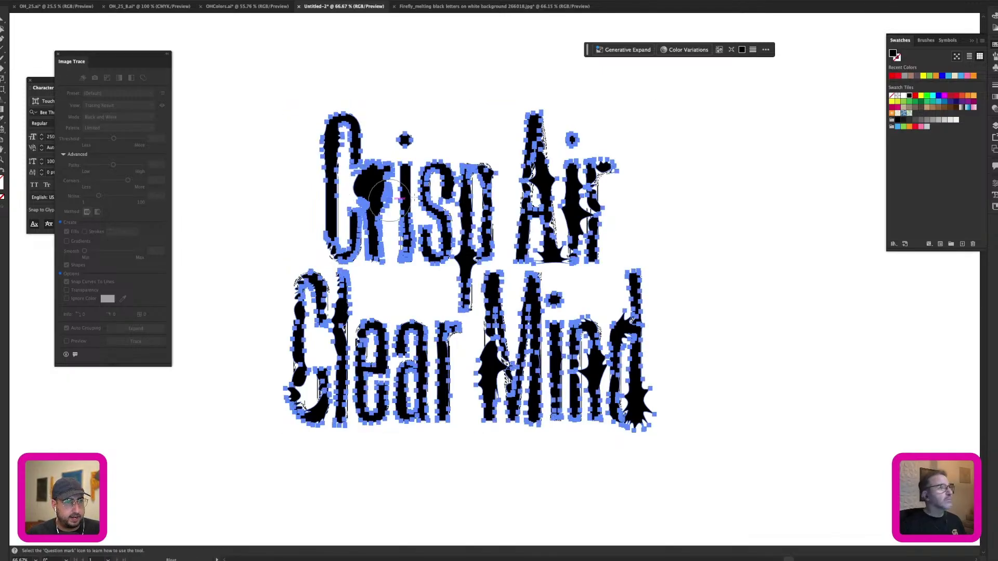
pyautogui.click(449, 182)
pyautogui.click(474, 263)
pyautogui.moveTo(473, 258)
pyautogui.mouseDown()
pyautogui.moveTo(578, 350)
pyautogui.moveTo(633, 405)
pyautogui.moveTo(646, 434)
pyautogui.moveTo(665, 422)
pyautogui.moveTo(690, 437)
pyautogui.moveTo(642, 413)
pyautogui.mouseUp()
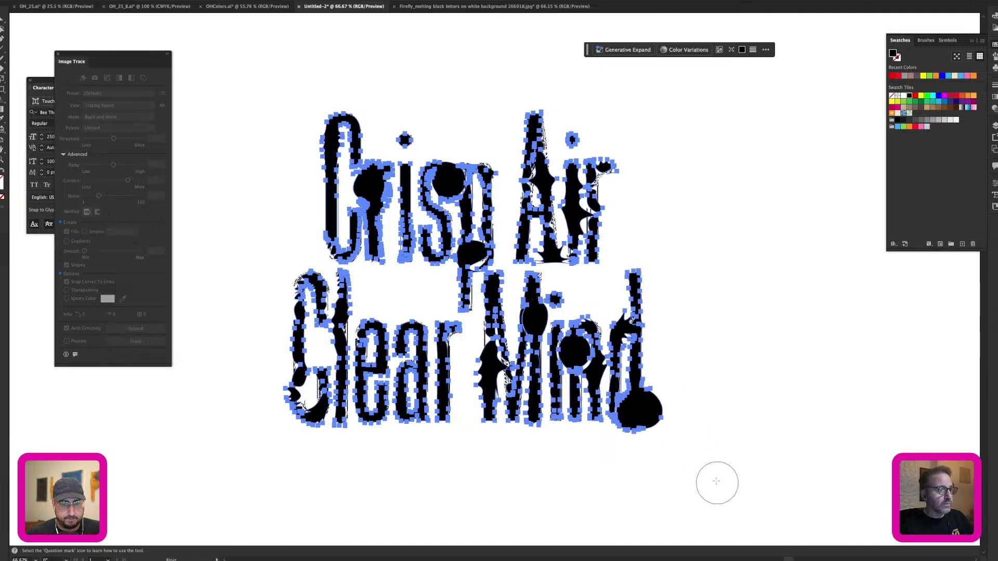
# Step: Bloat more spots on the lettering, including the foot of the M, the lower a and e, and the d's bowl, and deselect it
pyautogui.click(502, 408)
pyautogui.click(416, 402)
pyautogui.moveTo(393, 412)
pyautogui.mouseDown()
pyautogui.moveTo(263, 385)
pyautogui.moveTo(394, 404)
pyautogui.moveTo(701, 313)
pyautogui.moveTo(569, 191)
pyautogui.moveTo(403, 242)
pyautogui.moveTo(621, 338)
pyautogui.mouseUp()
pyautogui.press('v')
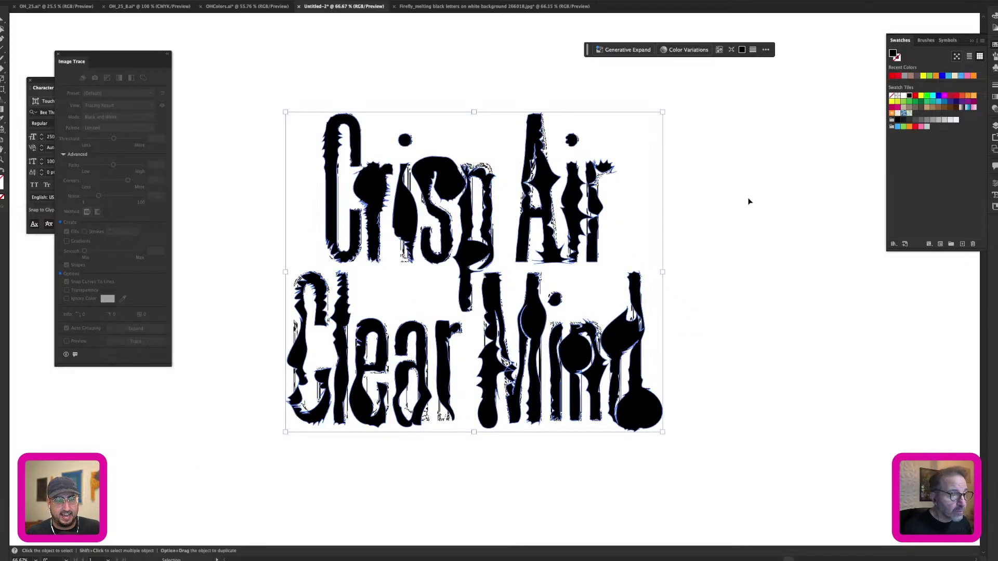
pyautogui.click(749, 201)
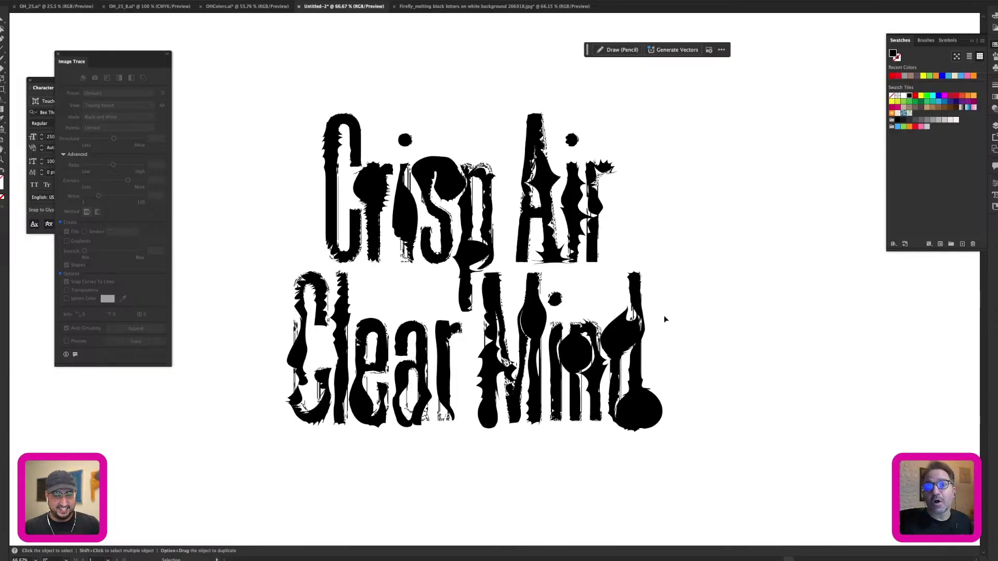
# Step: Apply the Mezzotint effect with the Coarse Dots type to the distorted lettering and deselect it
pyautogui.click(627, 334)
pyautogui.press('z')
pyautogui.click(531, 176)
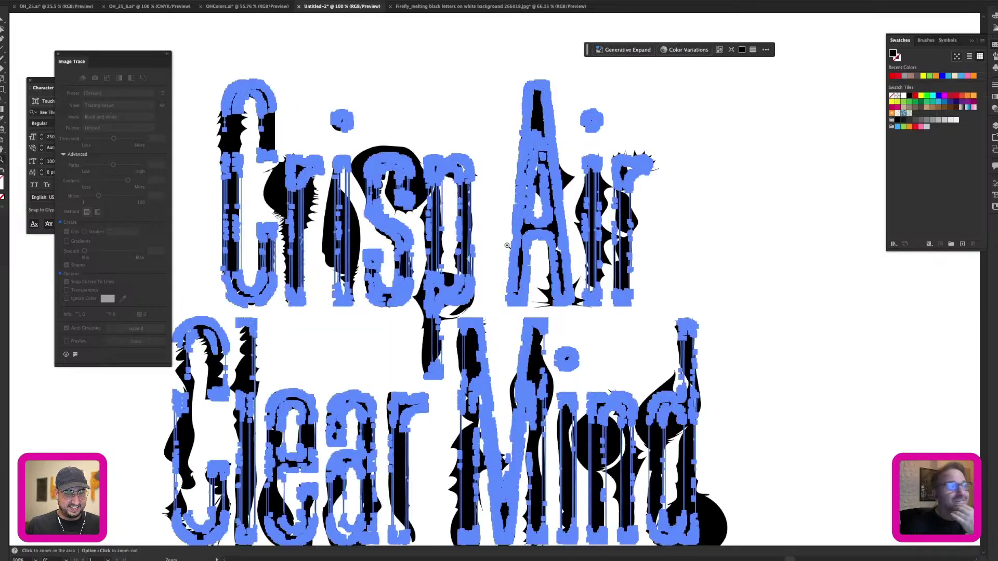
pyautogui.press('v')
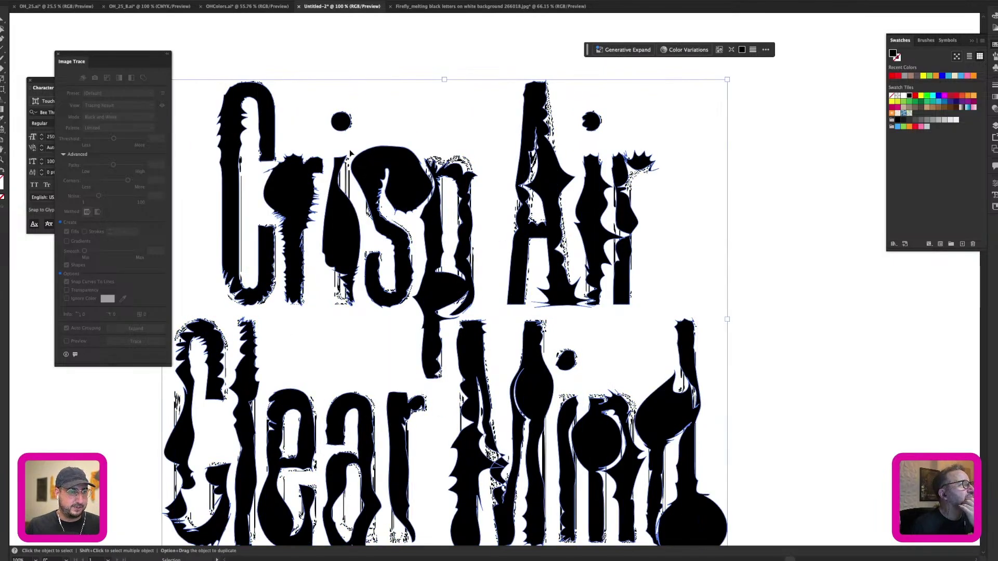
pyautogui.click(172, 0)
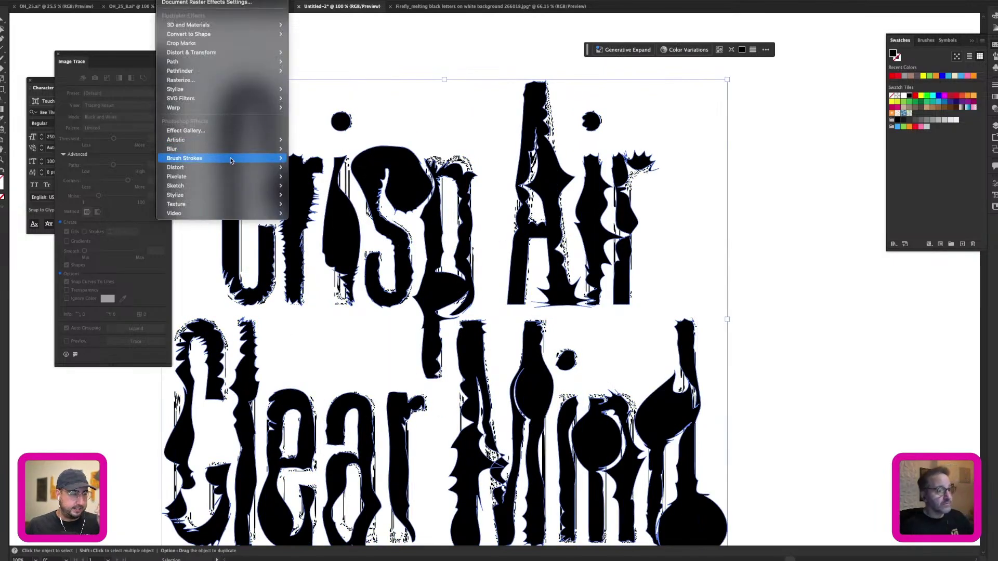
pyautogui.moveTo(227, 175)
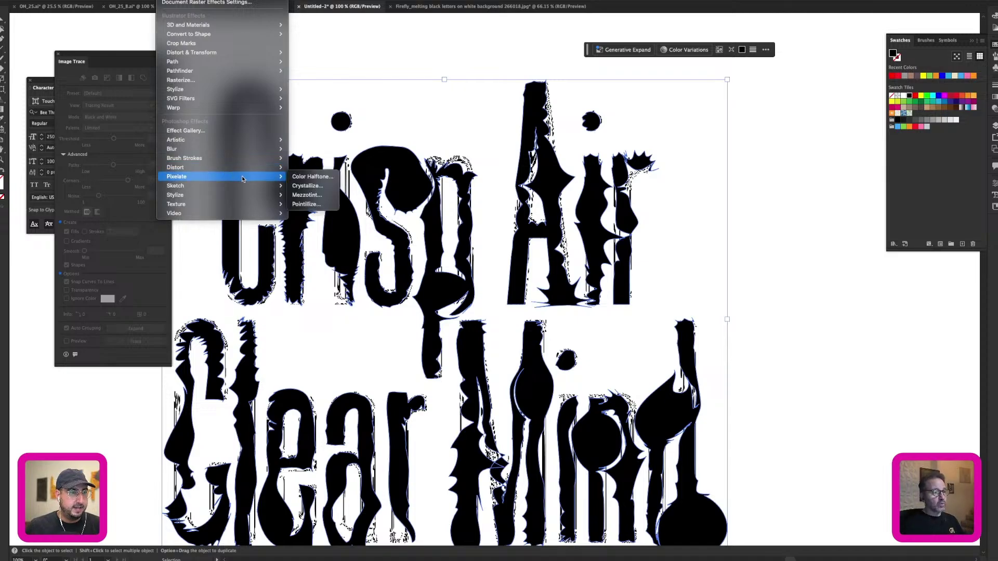
pyautogui.click(306, 195)
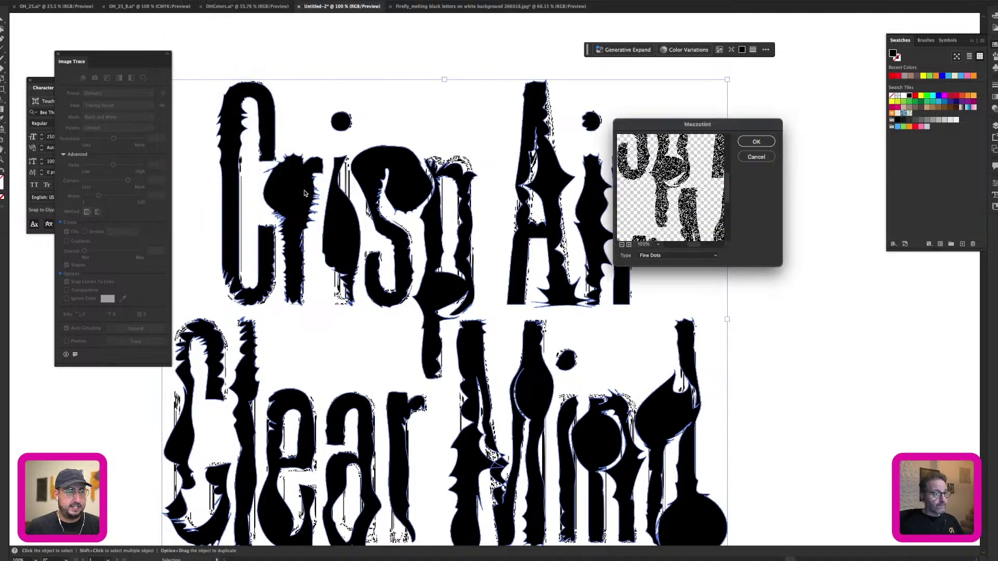
pyautogui.click(656, 256)
pyautogui.click(659, 282)
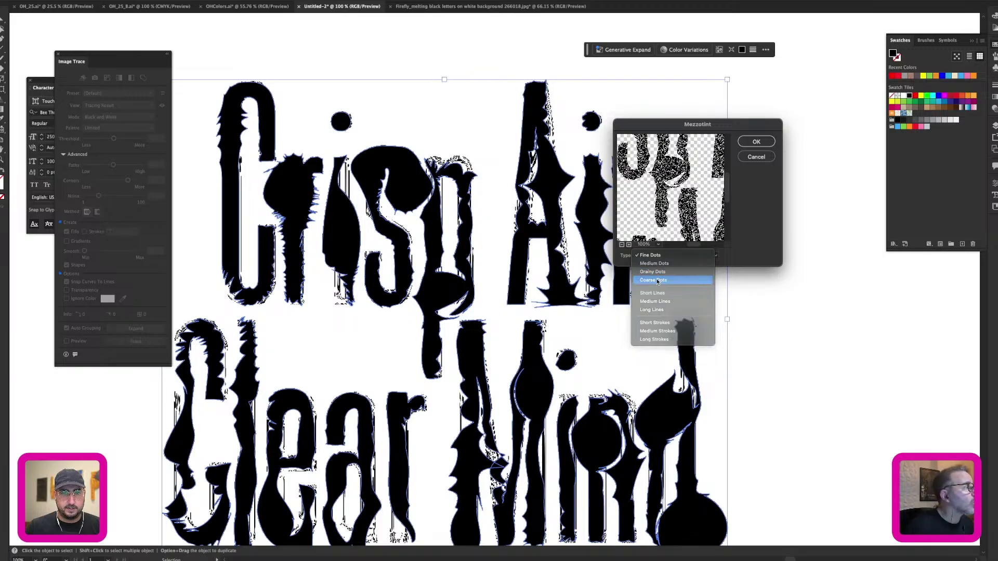
pyautogui.click(757, 142)
pyautogui.click(750, 190)
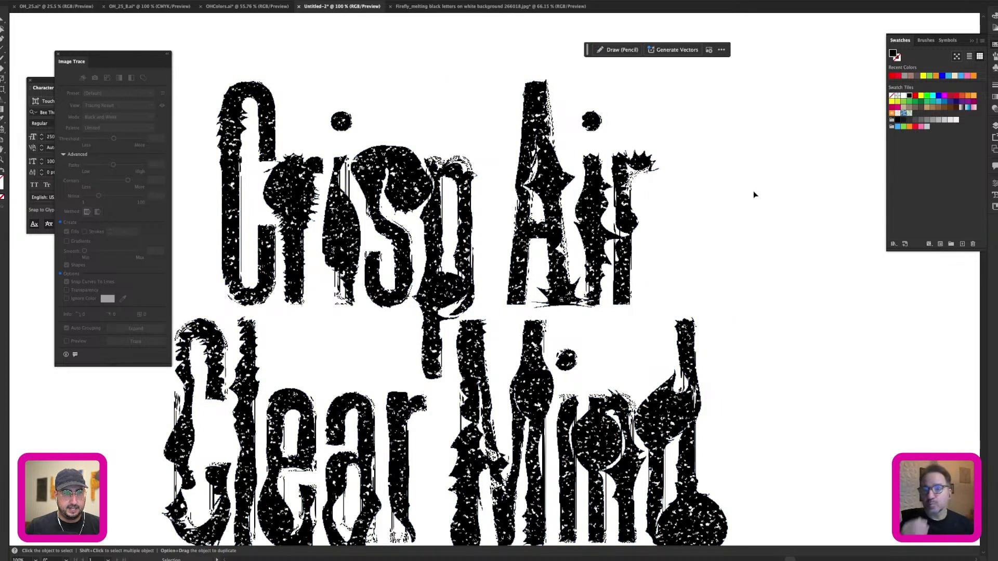
# Step: Select all artwork and rasterize it in RGB at High (300 ppi) with a white background
pyautogui.press('super+minus')
pyautogui.press('super+minus')
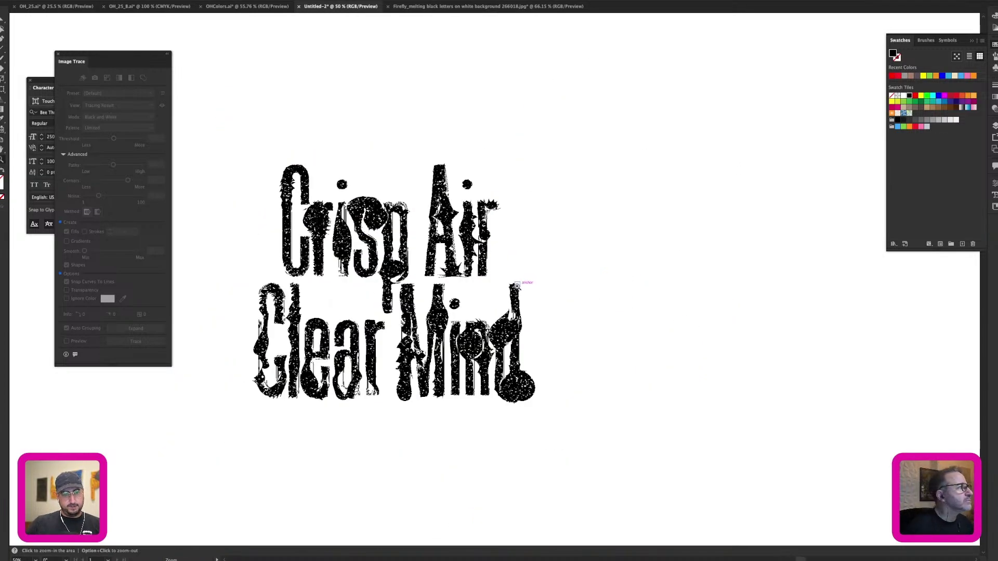
pyautogui.click(480, 284)
pyautogui.click(361, 281)
pyautogui.moveTo(358, 280)
pyautogui.mouseDown()
pyautogui.moveTo(375, 276)
pyautogui.moveTo(357, 282)
pyautogui.mouseUp()
pyautogui.press('v')
pyautogui.press('super+a')
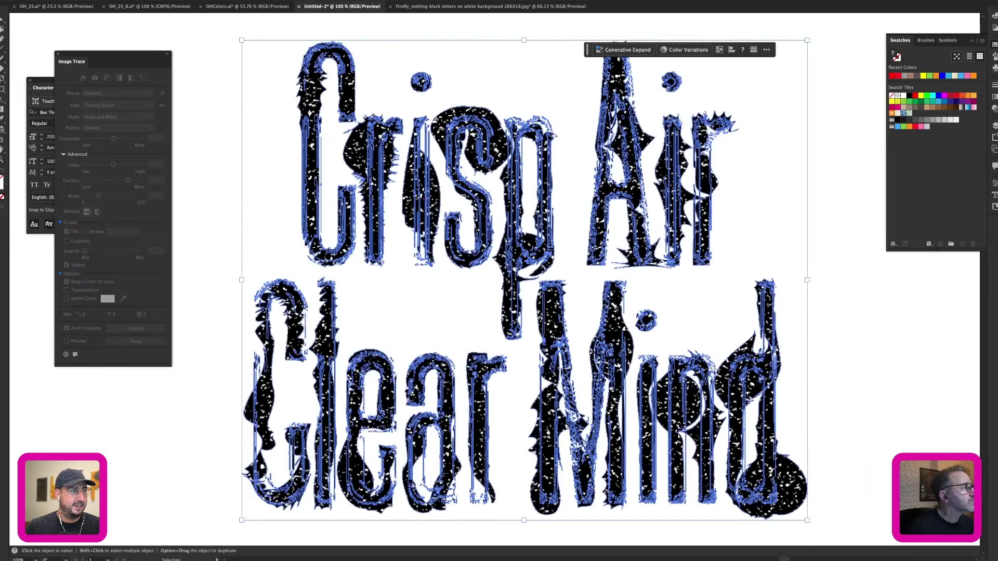
pyautogui.click(99, 0)
pyautogui.click(111, 117)
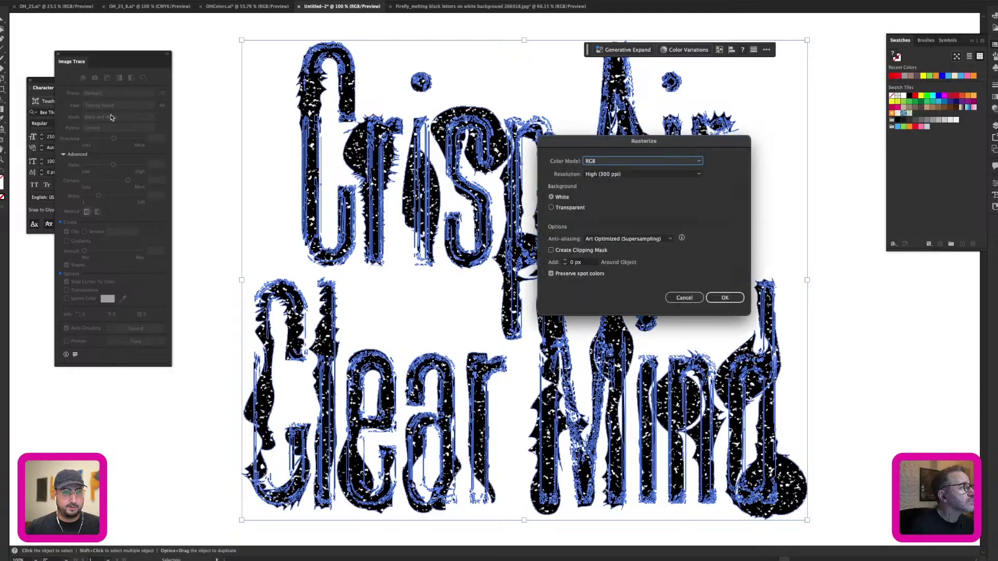
pyautogui.press('Return')
# Step: Image-trace the rasterized lettering with the Crush preset, accept the large-image tracing, expand the result and deselect it
pyautogui.click(117, 93)
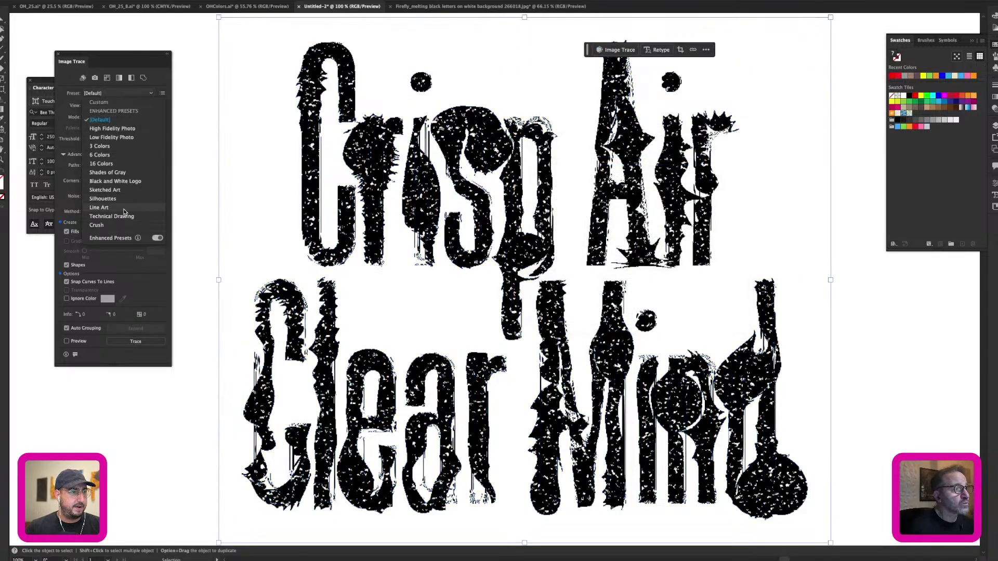
pyautogui.click(110, 224)
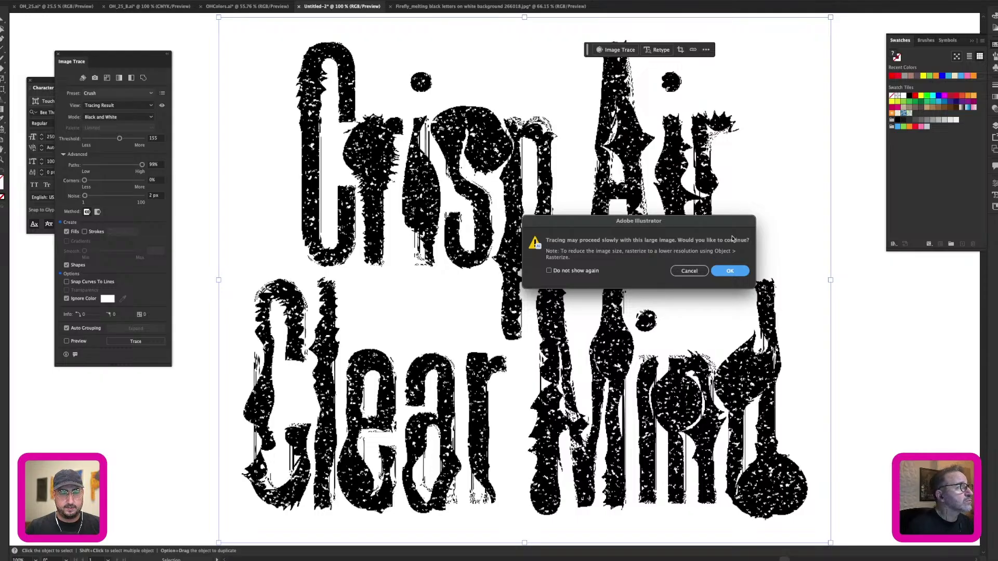
pyautogui.press('Return')
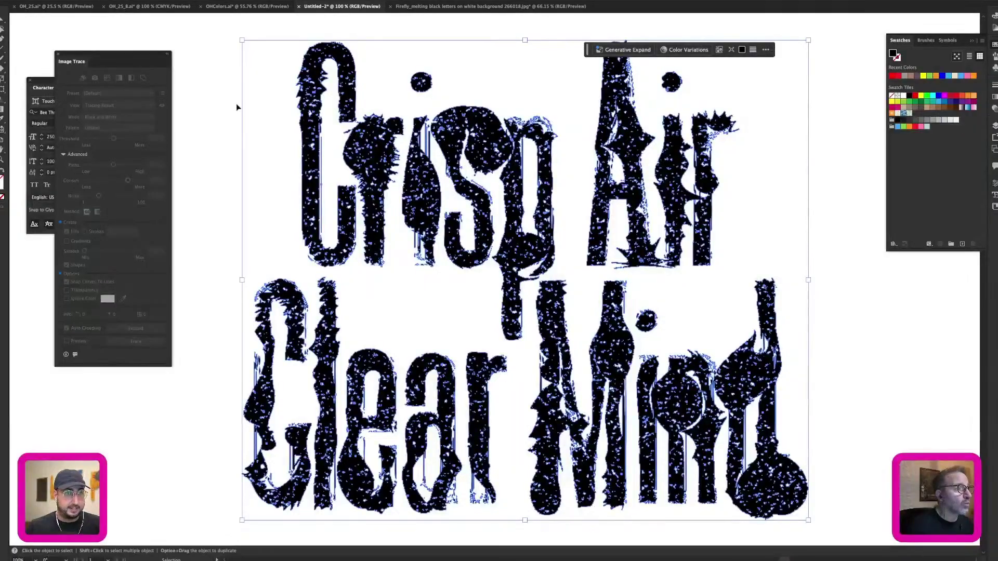
pyautogui.click(250, 142)
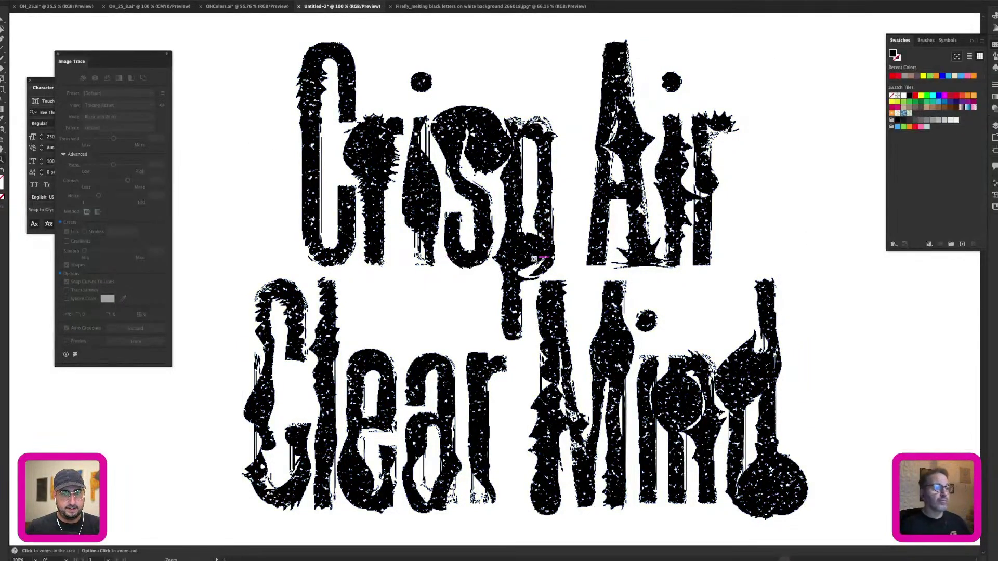
# Step: Select the traced black lettering and fill it with the brown swatch
pyautogui.press('z')
pyautogui.keyDown('alt'); pyautogui.click(533, 259); pyautogui.keyUp('alt')
pyautogui.click(506, 285)
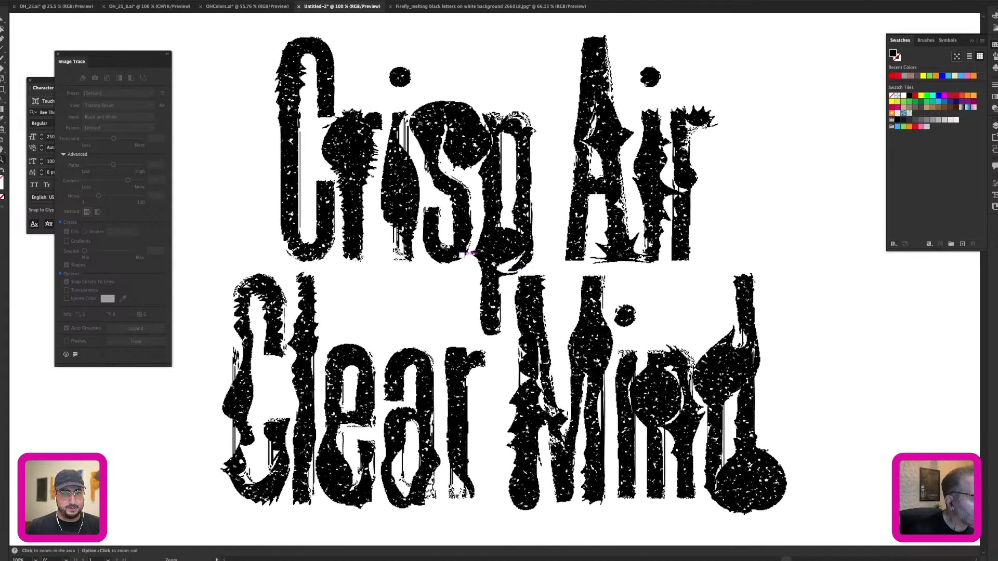
pyautogui.moveTo(441, 244); pyautogui.dragTo(448, 249)
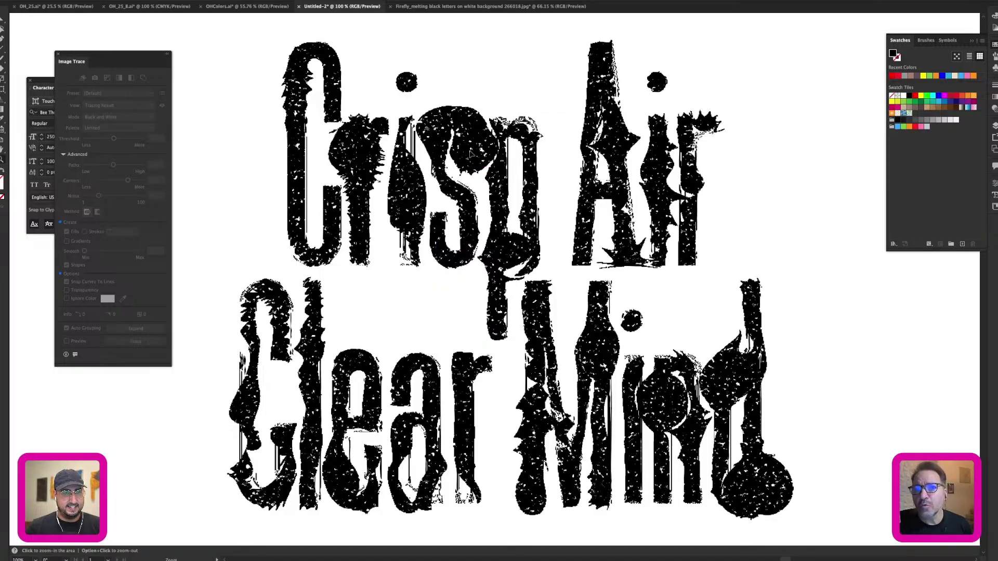
pyautogui.press('v')
pyautogui.click(470, 153)
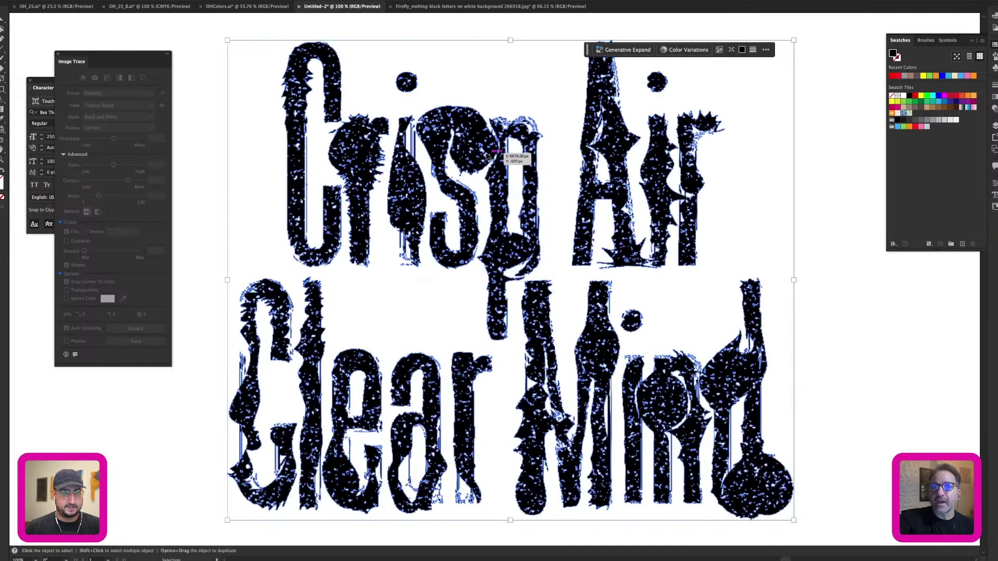
pyautogui.click(911, 77)
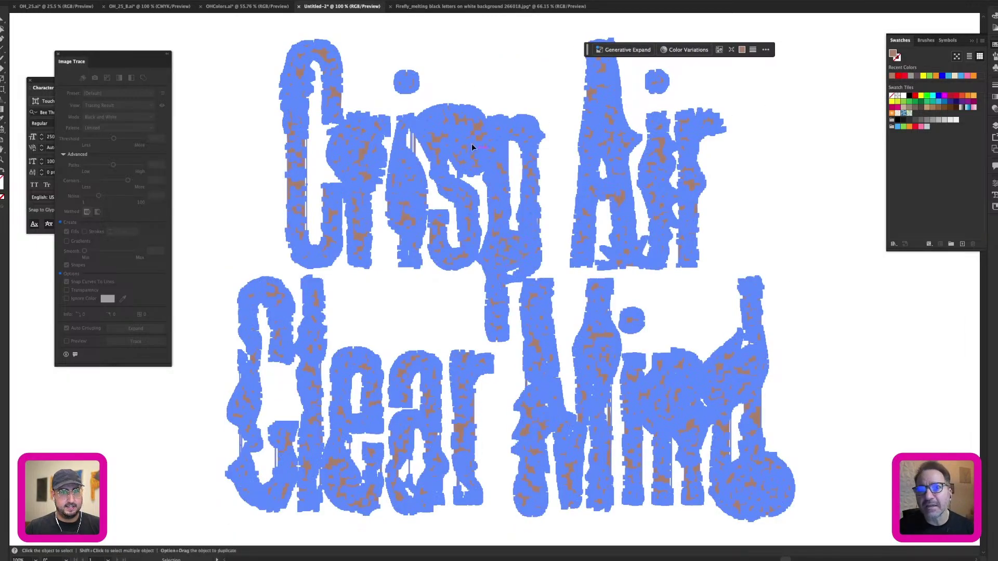
# Step: Duplicate the brown lettering with a slight offset down and to the left and fill the copy with orange
pyautogui.click(472, 147)
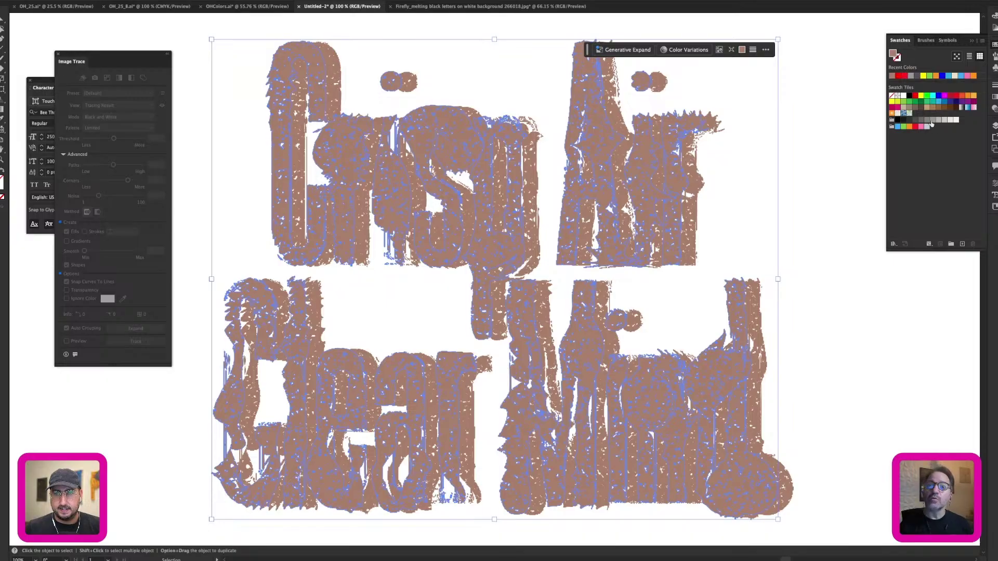
pyautogui.click(910, 130)
pyautogui.moveTo(592, 159); pyautogui.dragTo(598, 166)
# Step: Set the orange copy's blending mode to Multiply and deselect it
pyautogui.click(993, 105)
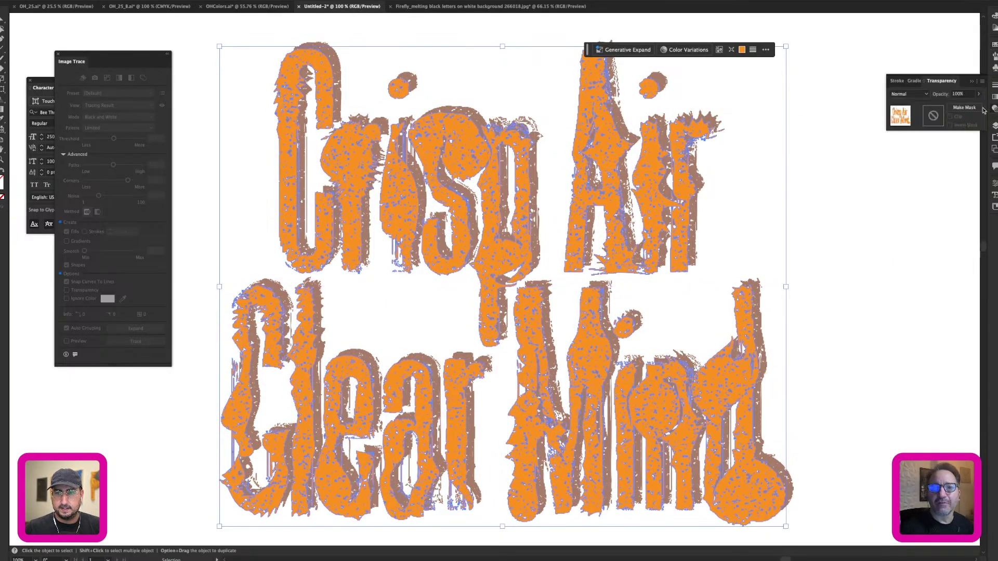
pyautogui.click(909, 94)
pyautogui.click(908, 123)
pyautogui.click(821, 154)
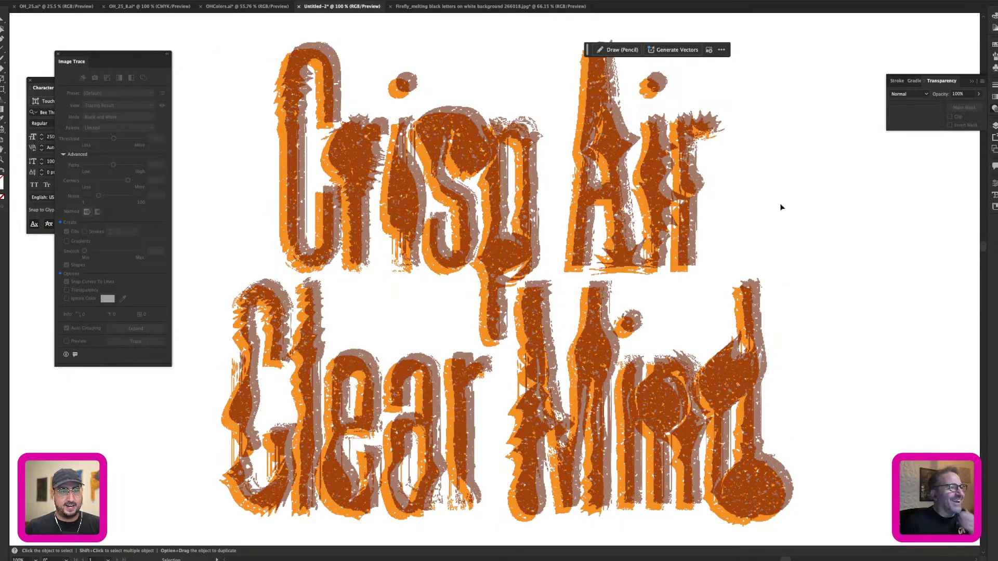
# Step: Select the orange lettering and apply a Gaussian Blur with a 10-pixel radius
pyautogui.press('z')
pyautogui.keyDown('alt'); pyautogui.click(679, 339); pyautogui.keyUp('alt')
pyautogui.click(527, 313)
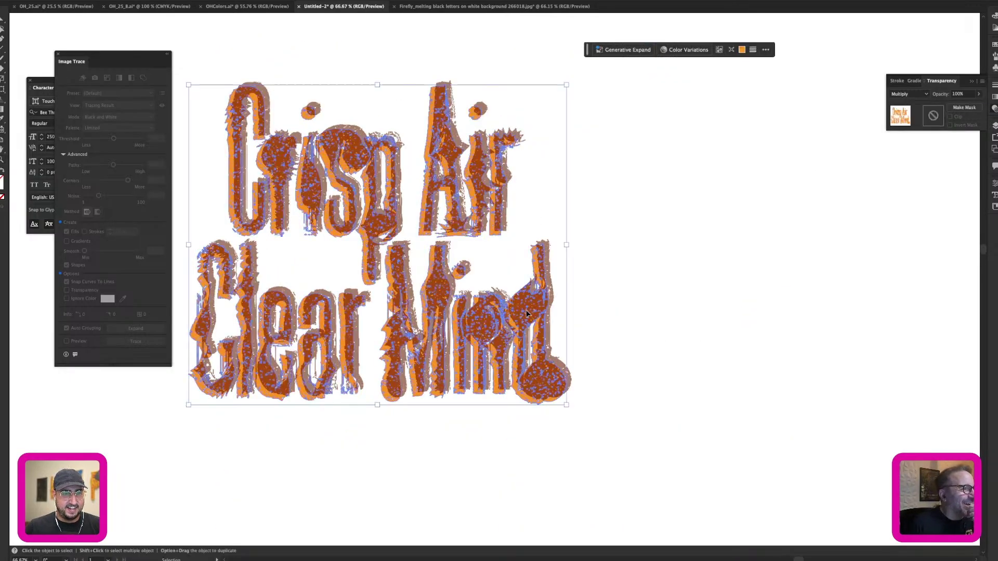
pyautogui.keyDown('super'); pyautogui.click(436, 205); pyautogui.keyUp('super')
pyautogui.moveTo(504, 181); pyautogui.dragTo(614, 113)
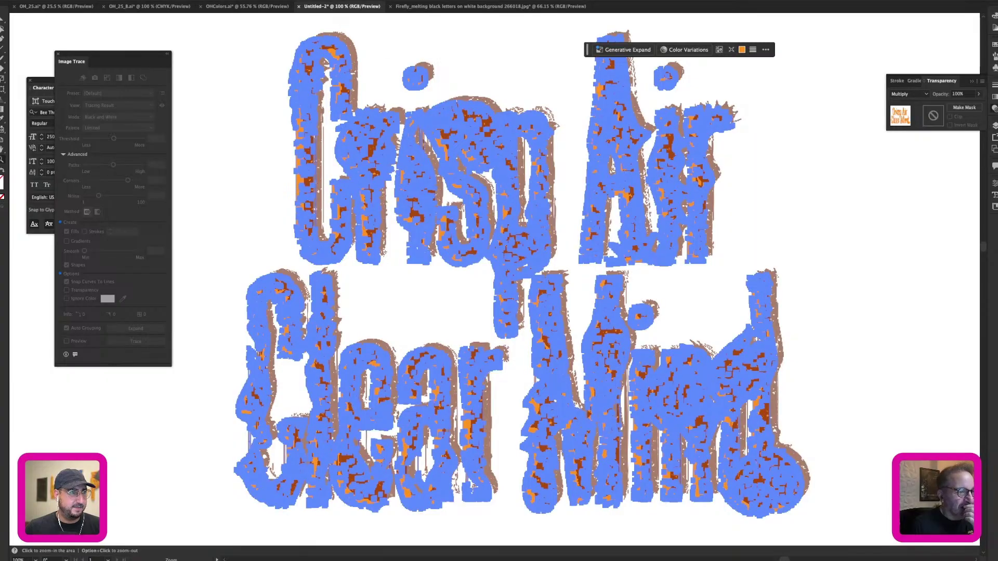
pyautogui.click(169, 1)
pyautogui.moveTo(257, 151)
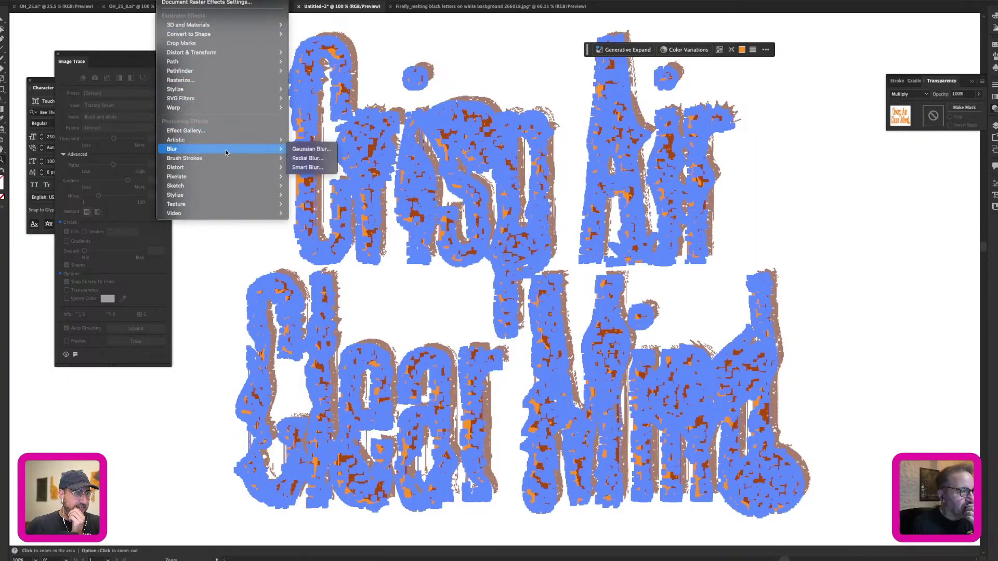
pyautogui.click(294, 152)
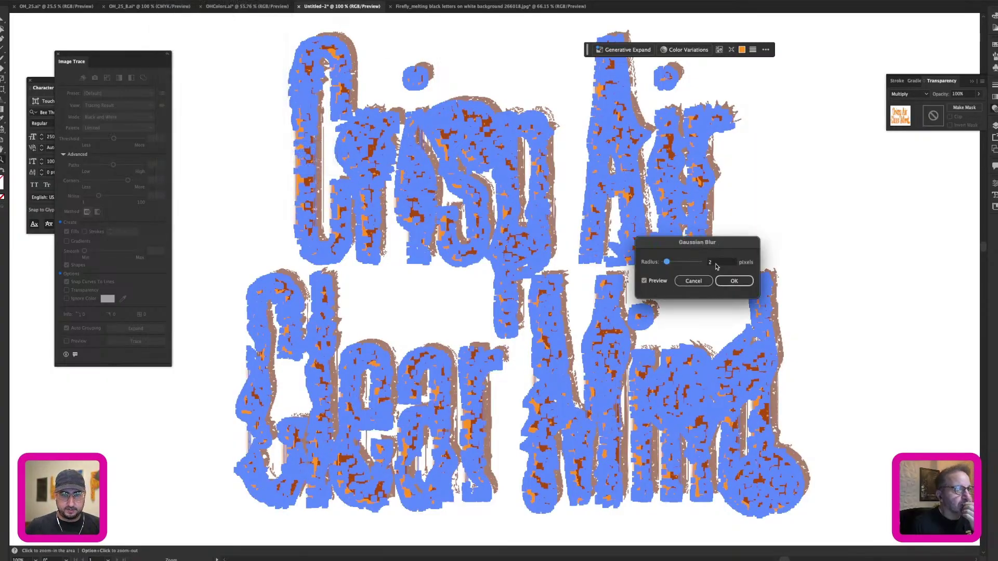
pyautogui.click(716, 264)
pyautogui.write('10')
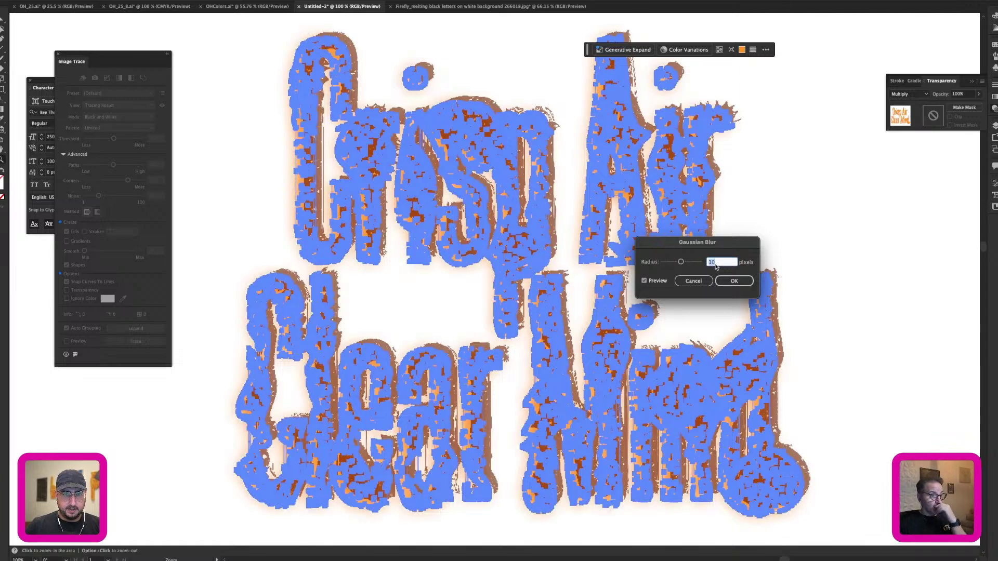
pyautogui.press('Return')
# Step: Rasterize the blurred orange lettering in RGB at High (300 ppi) with a white background
pyautogui.click(98, 1)
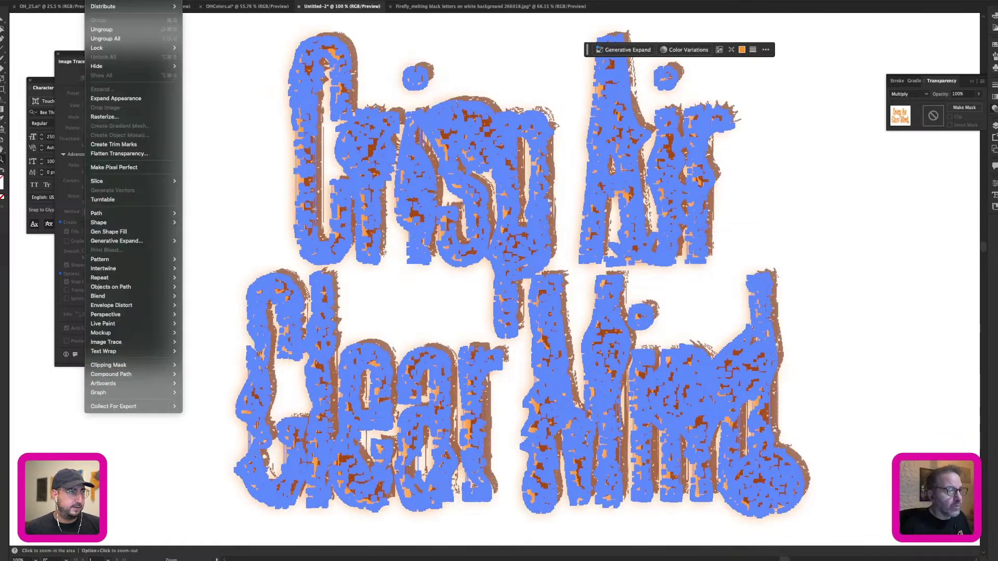
pyautogui.click(118, 116)
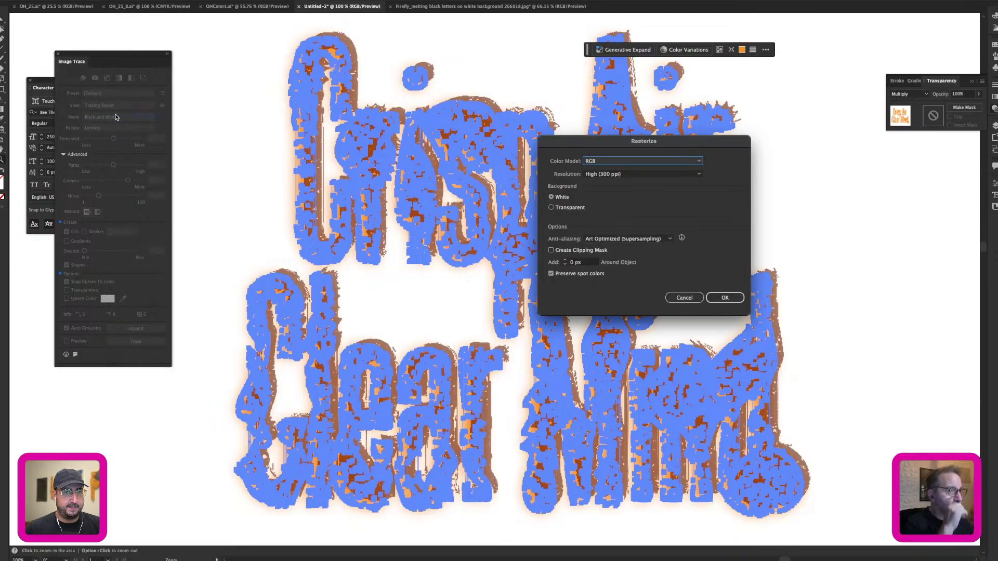
pyautogui.press('Return')
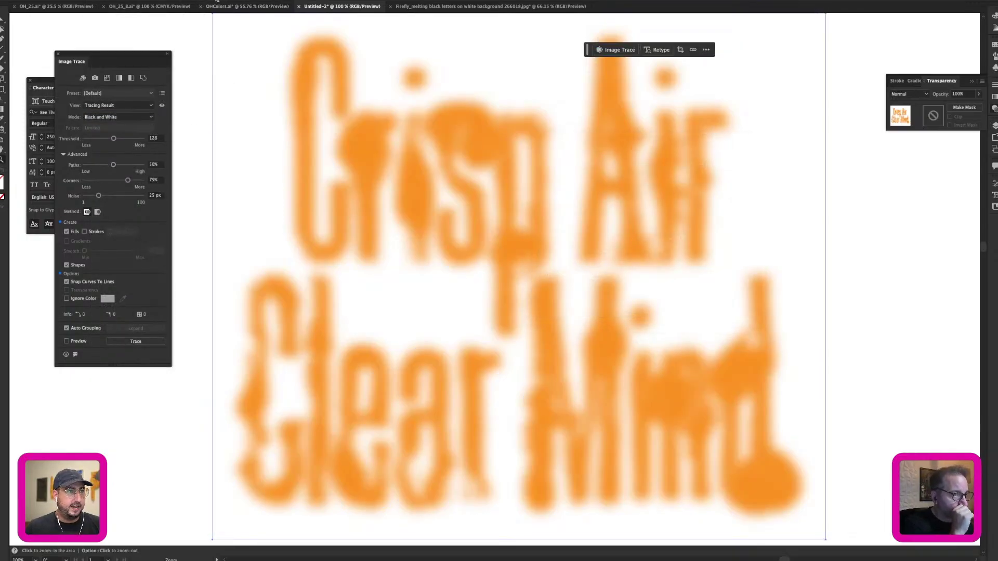
# Step: Image-trace the rasterized blur with the Crush preset and accept the large-image tracing
pyautogui.click(151, 93)
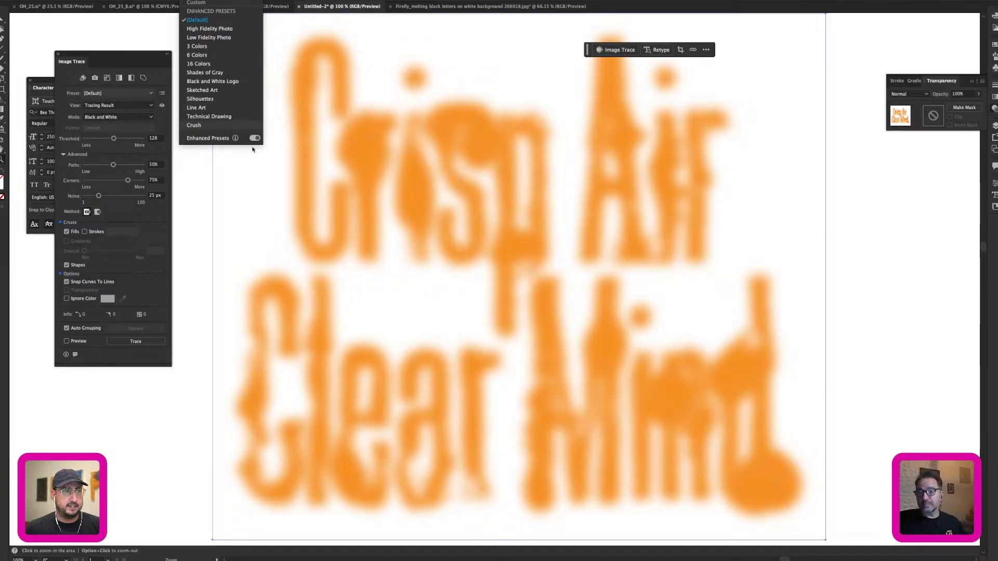
pyautogui.click(224, 127)
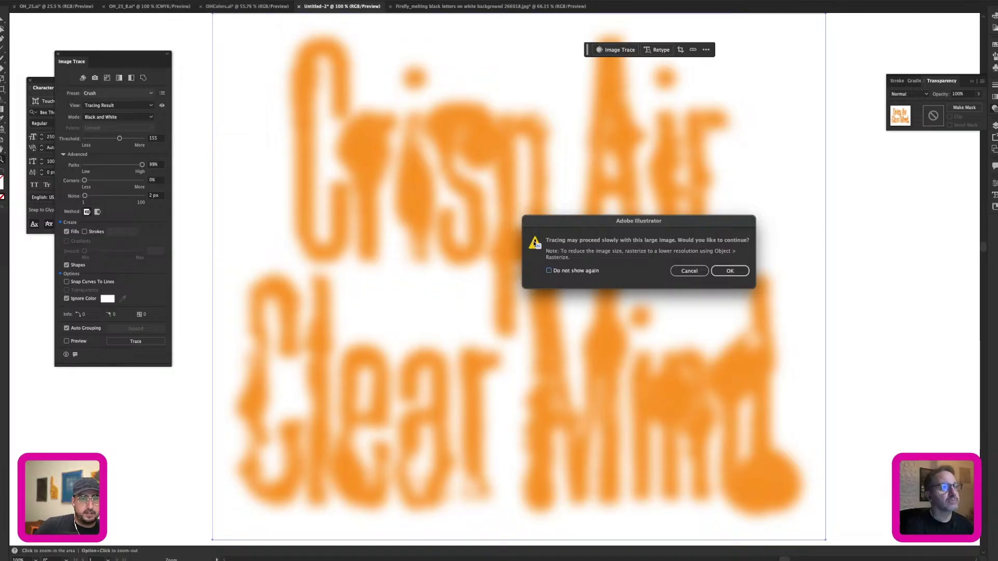
pyautogui.click(734, 273)
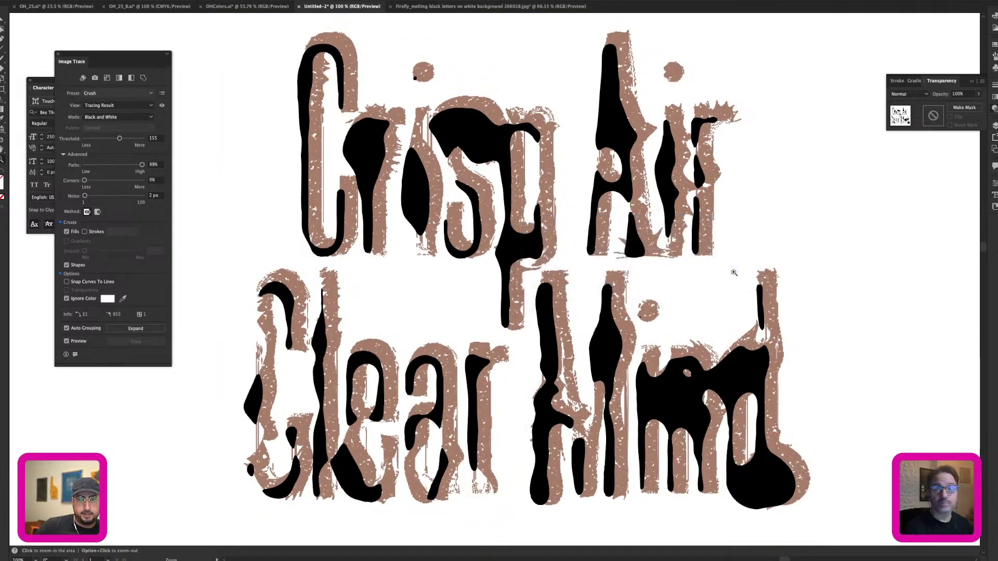
# Step: Expand the traced black shapes and shift them slightly right over the brown lettering
pyautogui.click(707, 263)
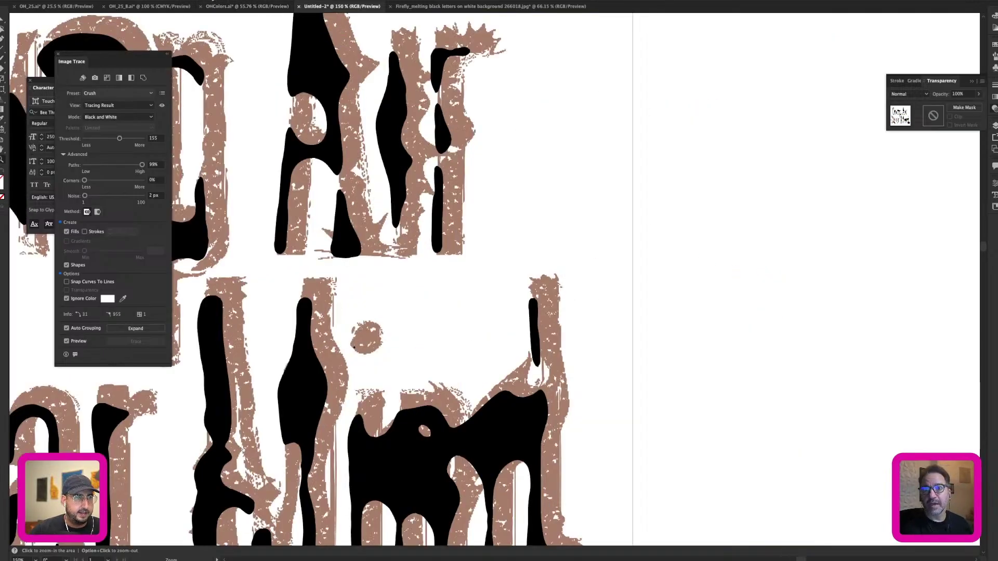
pyautogui.click(212, 0)
pyautogui.press('v')
pyautogui.moveTo(523, 431)
pyautogui.mouseDown()
pyautogui.moveTo(561, 420)
pyautogui.moveTo(548, 432)
pyautogui.mouseUp()
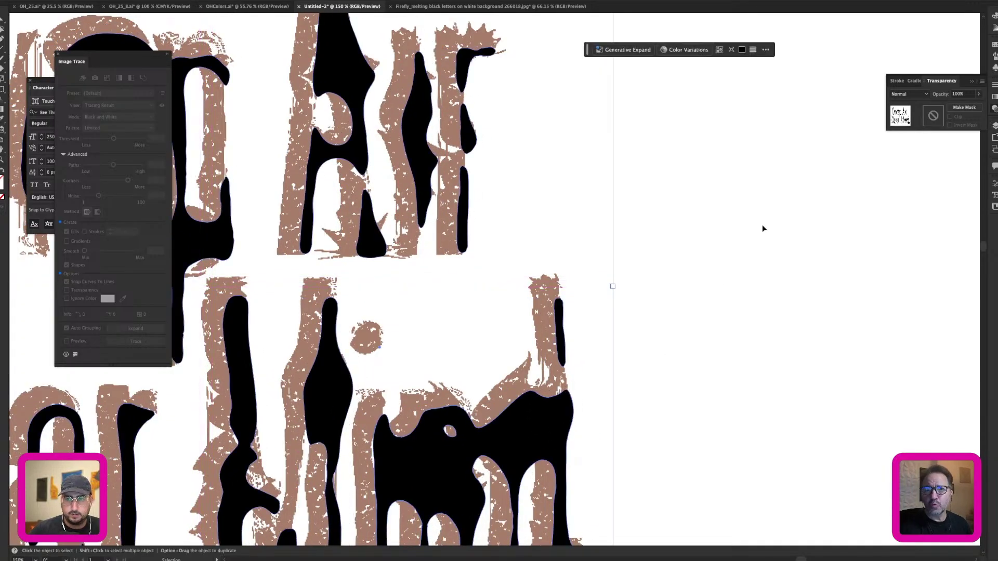
# Step: Select the brown textured lettering and recolor it orange
pyautogui.click(438, 55)
pyautogui.click(993, 45)
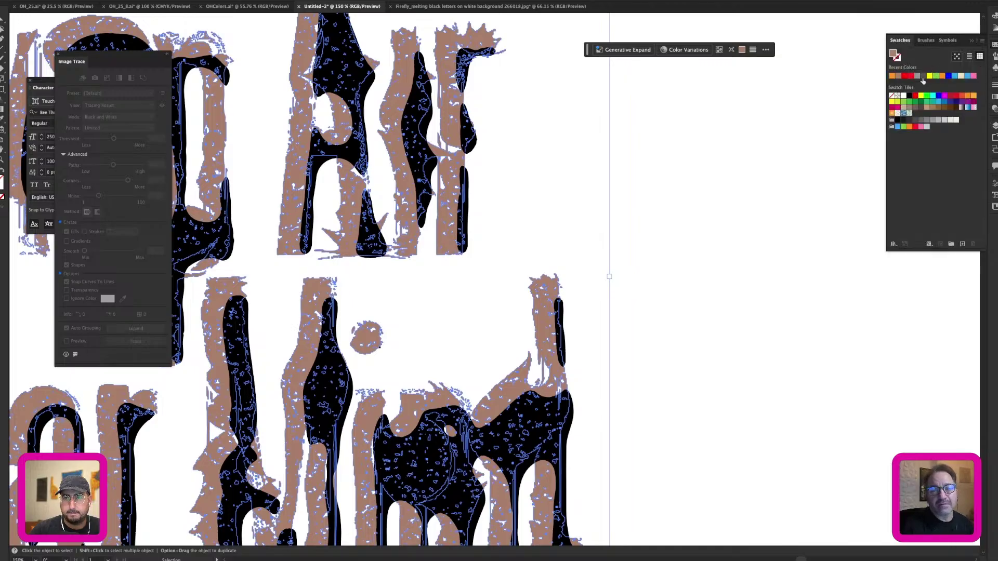
pyautogui.click(941, 77)
# Step: Fill the traced black shapes with bright green, set their blending mode to Multiply and deselect them
pyautogui.click(468, 171)
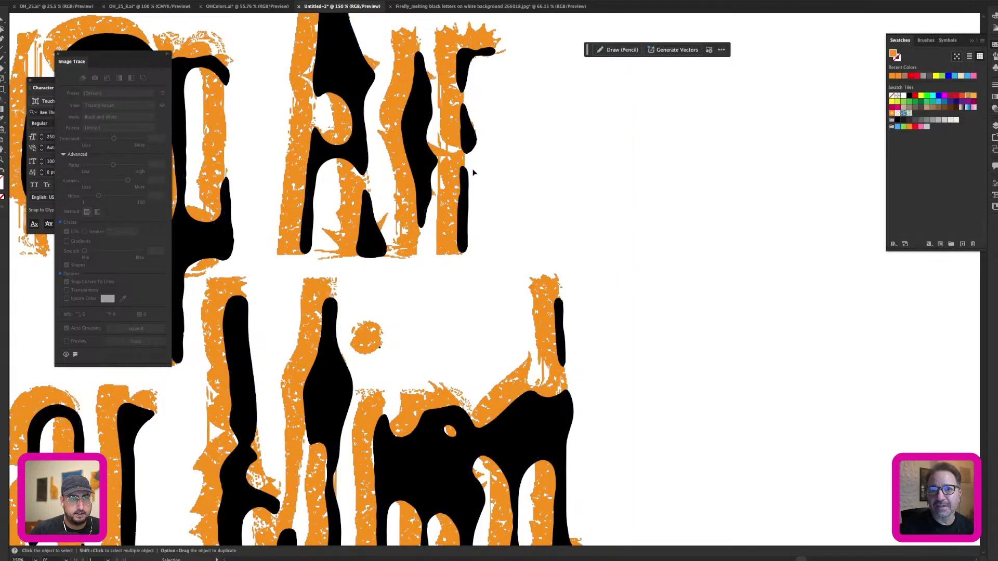
pyautogui.click(927, 97)
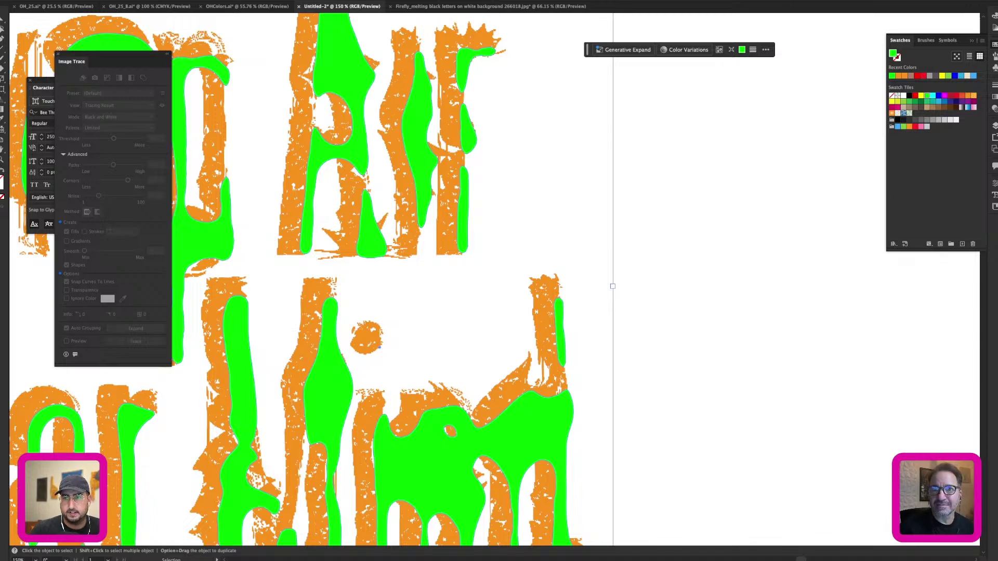
pyautogui.click(993, 108)
pyautogui.click(919, 94)
pyautogui.click(909, 124)
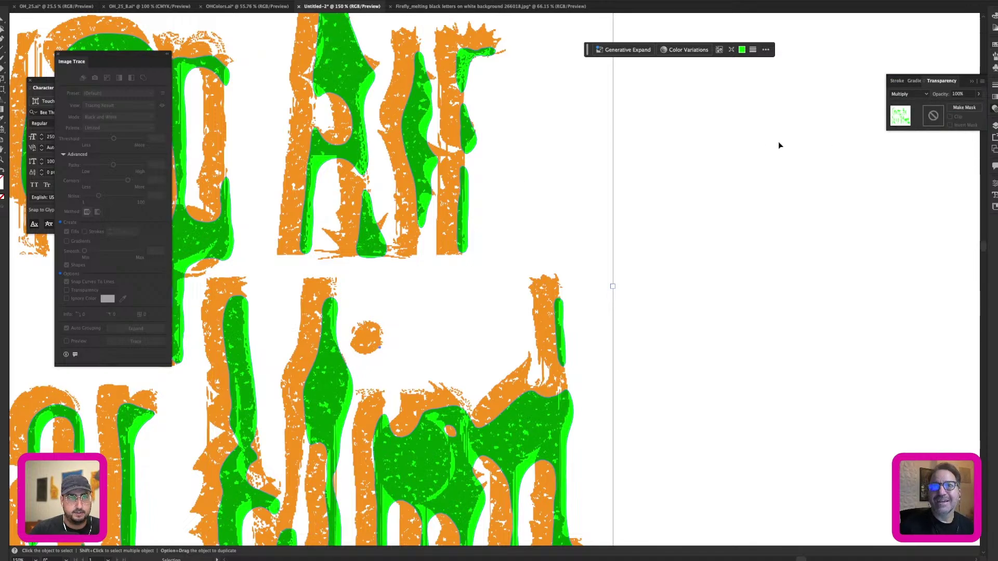
pyautogui.click(779, 146)
# Step: Nudge the green shapes slightly upward over the orange lettering and deselect them
pyautogui.press('z')
pyautogui.keyDown('alt'); pyautogui.click(534, 272); pyautogui.keyUp('alt')
pyautogui.keyDown('alt'); pyautogui.click(470, 290); pyautogui.keyUp('alt')
pyautogui.moveTo(441, 289); pyautogui.dragTo(644, 259)
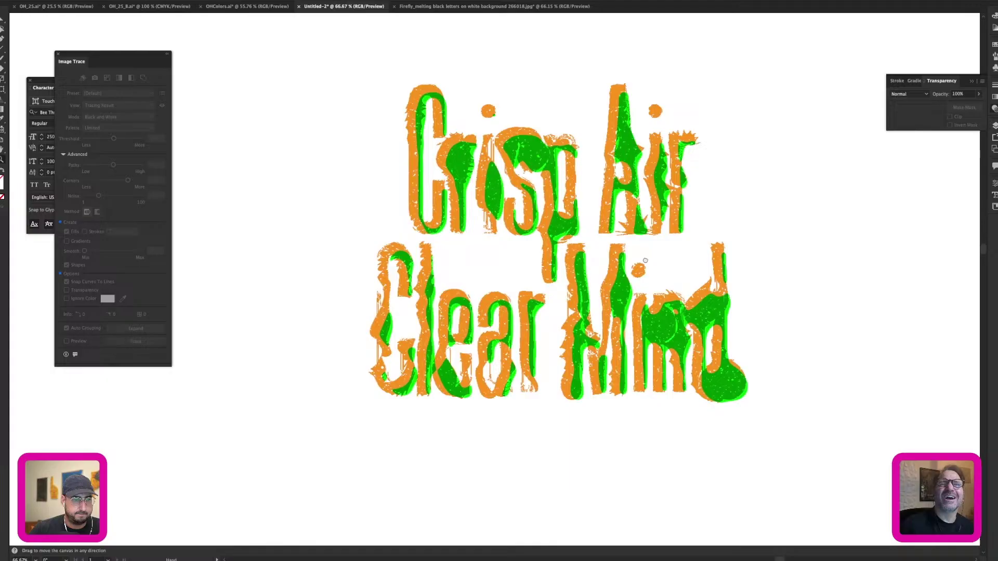
pyautogui.click(582, 260)
pyautogui.moveTo(574, 258); pyautogui.dragTo(662, 281)
pyautogui.press('v')
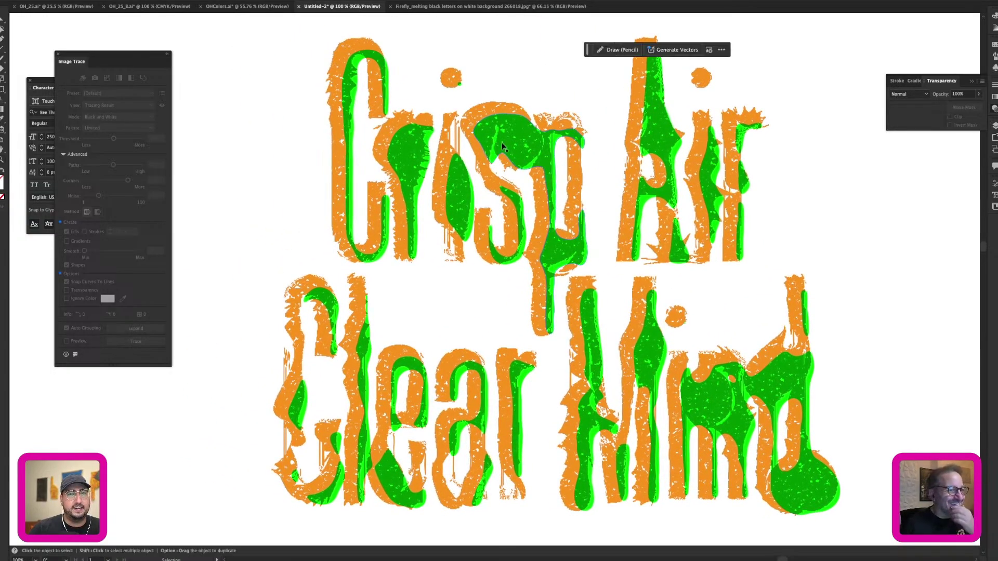
pyautogui.moveTo(503, 147); pyautogui.dragTo(506, 141)
pyautogui.click(894, 200)
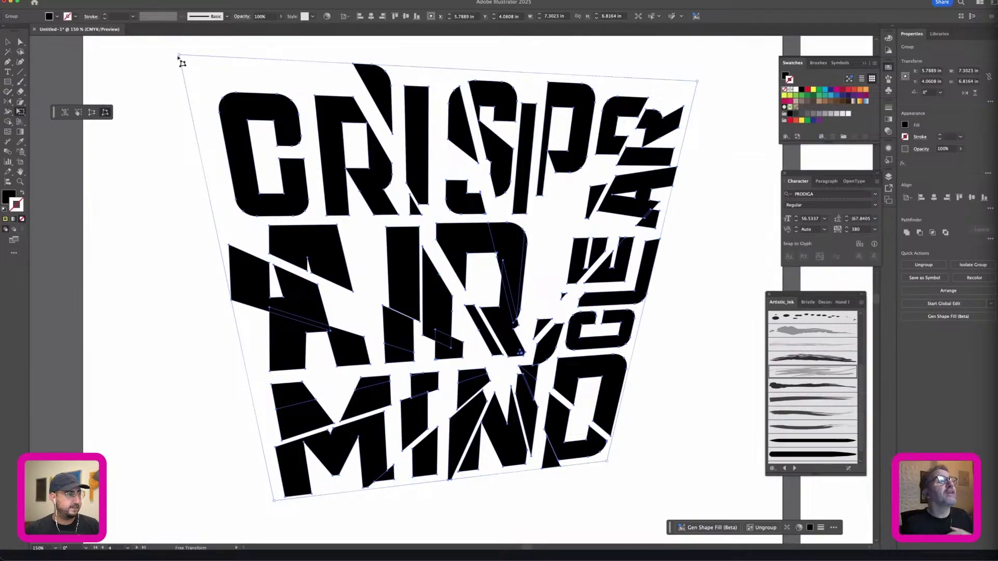
# Step: Free-distort the shattered lettering by pulling its upper corners and lower-right corner slightly outward, and move it slightly down
pyautogui.moveTo(178, 56); pyautogui.dragTo(209, 88)
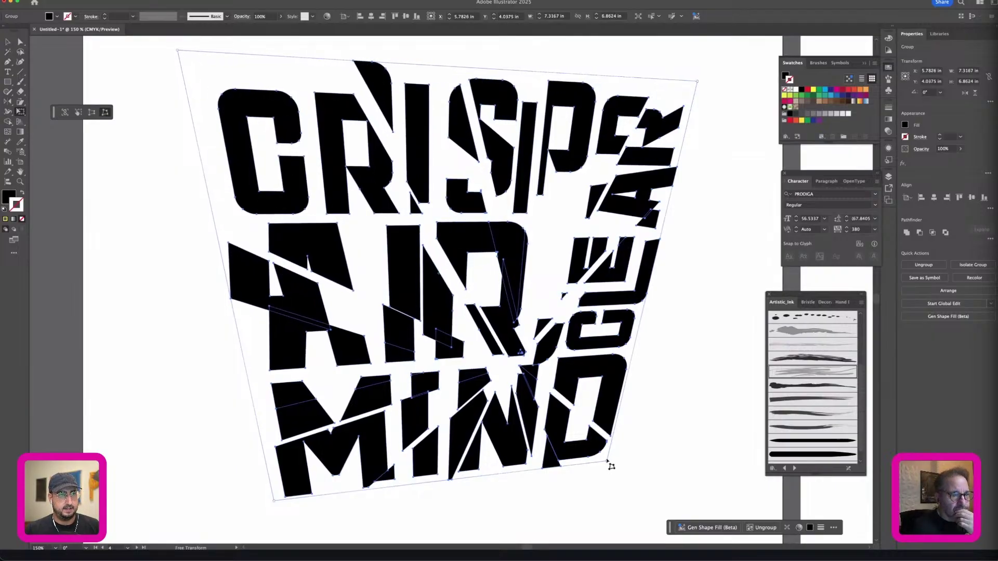
pyautogui.moveTo(611, 467); pyautogui.dragTo(611, 464)
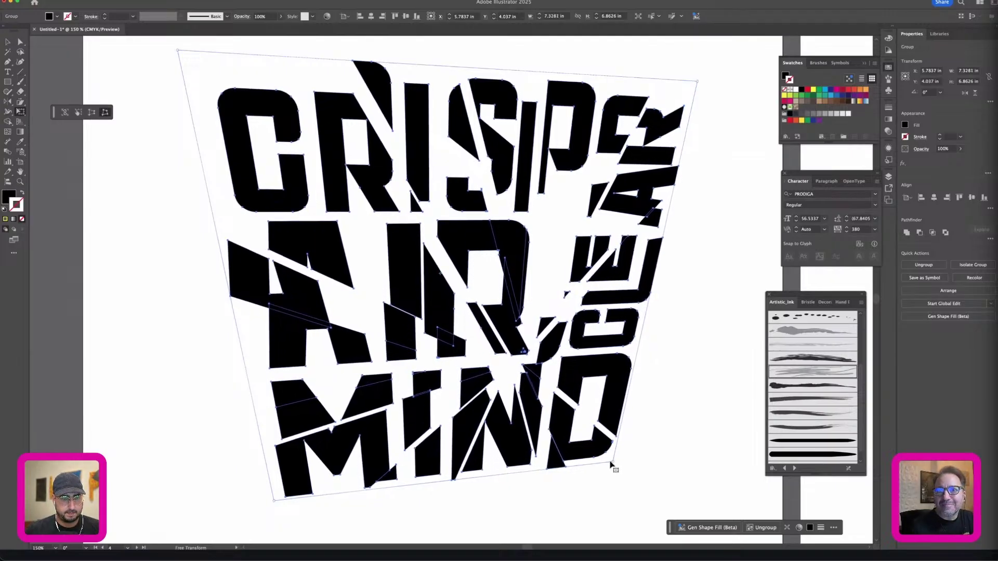
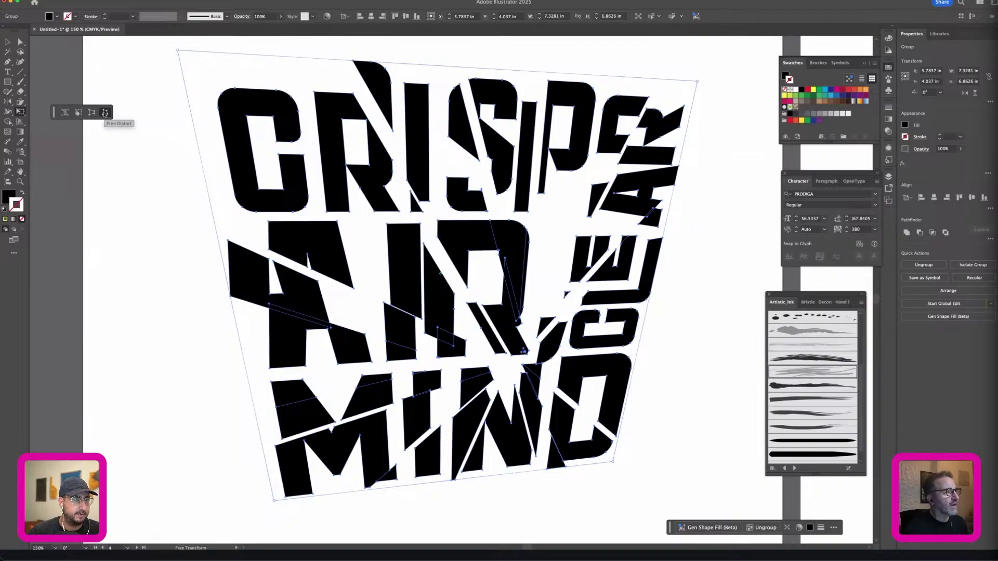
pyautogui.click(105, 112)
pyautogui.moveTo(177, 51); pyautogui.dragTo(171, 47)
pyautogui.moveTo(698, 84); pyautogui.dragTo(700, 82)
pyautogui.click(8, 42)
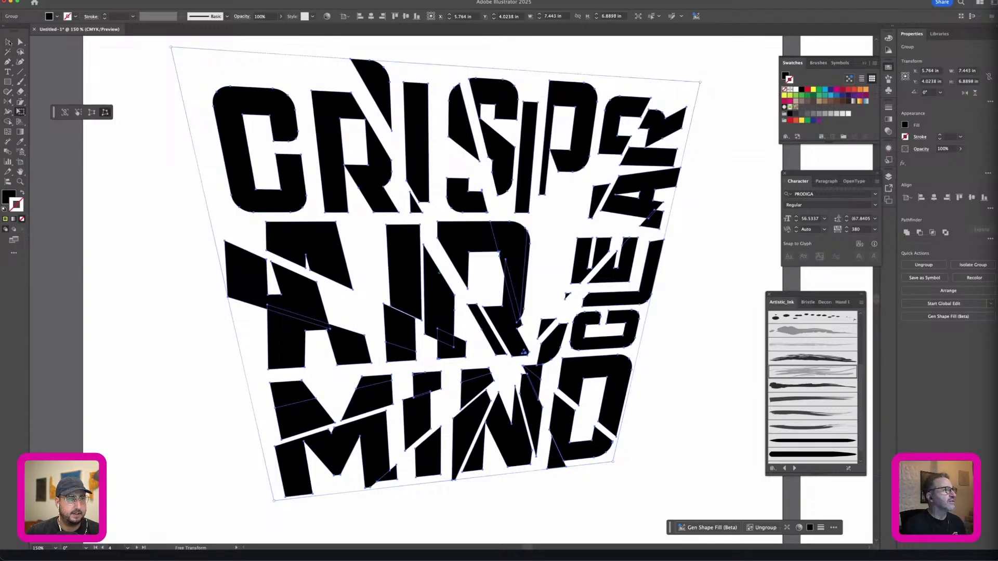
pyautogui.moveTo(300, 205); pyautogui.dragTo(303, 211)
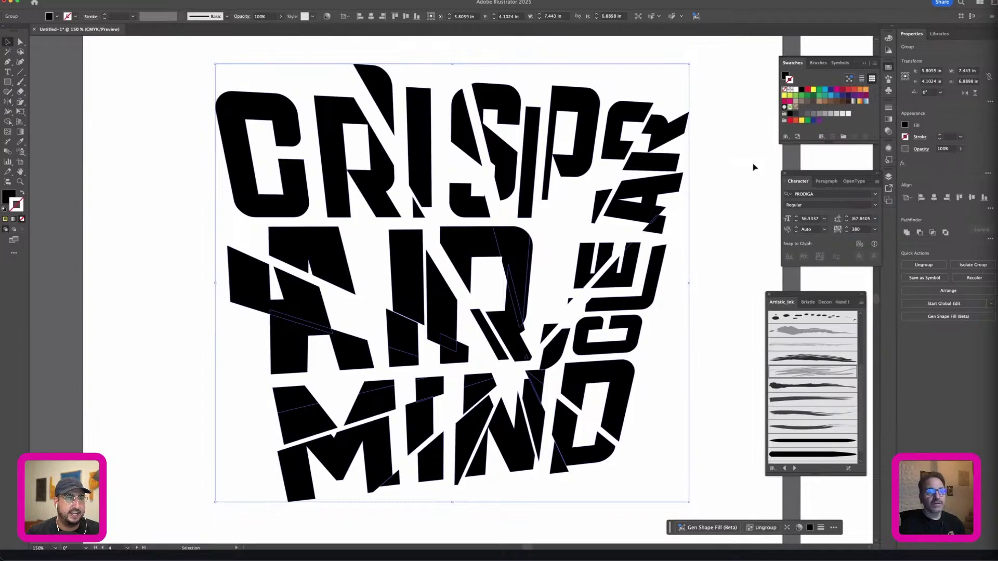
# Step: Try a green stroke on the shattered lettering, undo it and apply a 1 pt white stroke instead
pyautogui.click(803, 95)
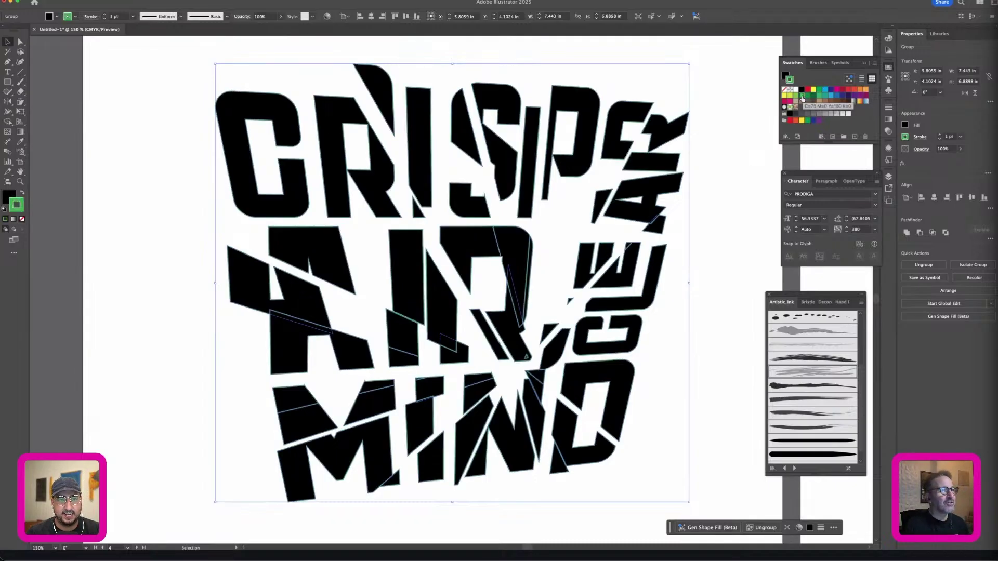
pyautogui.press('super+z')
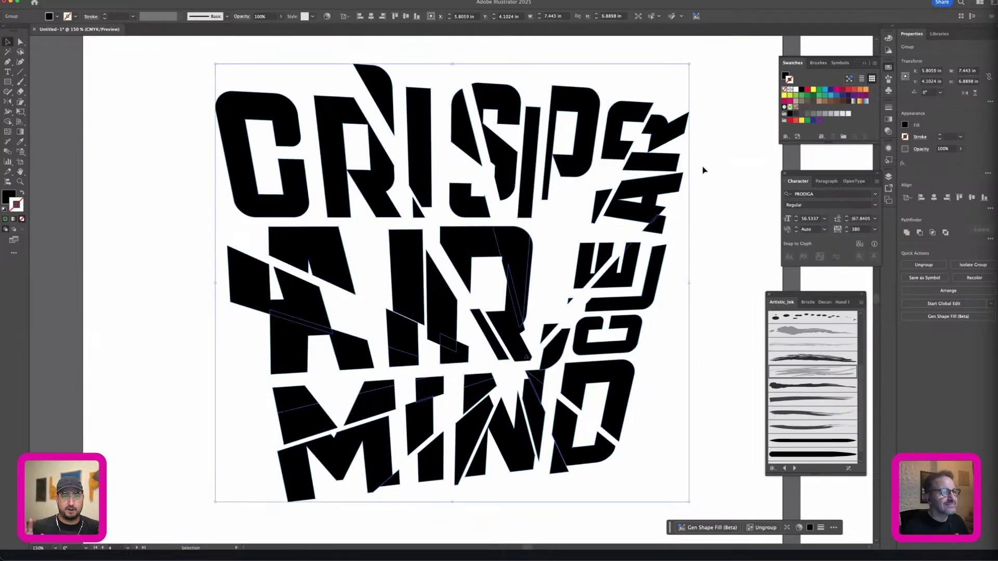
pyautogui.click(795, 90)
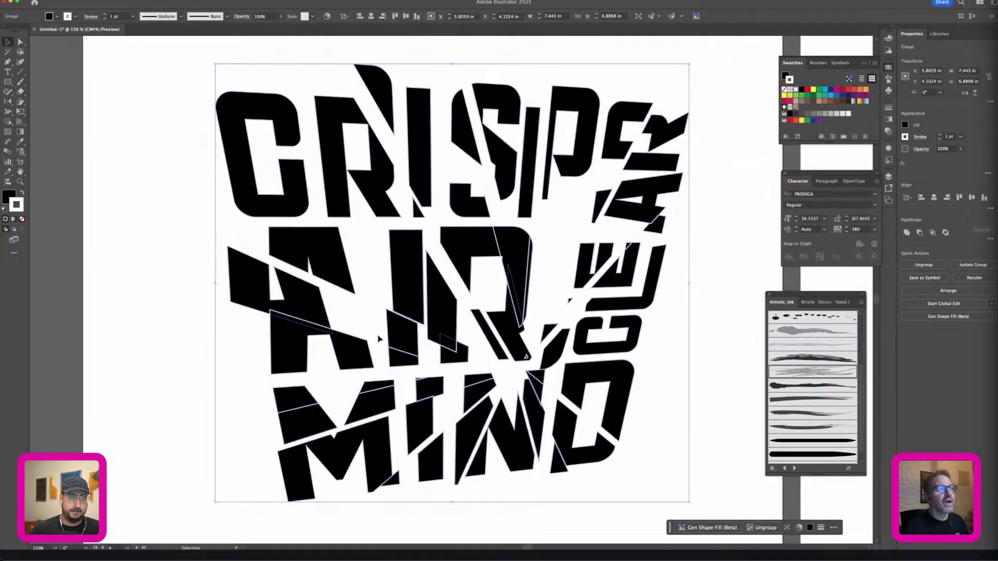
# Step: Try the Neon Glow effect on the shattered Crisp Air, Clear Mind lettering and undo it
pyautogui.click(196, 400)
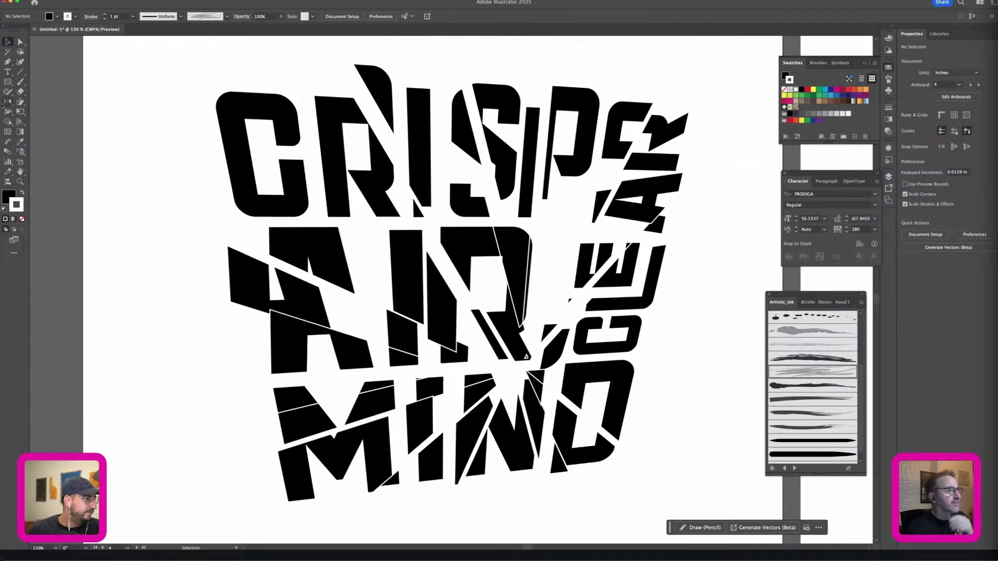
pyautogui.click(474, 249)
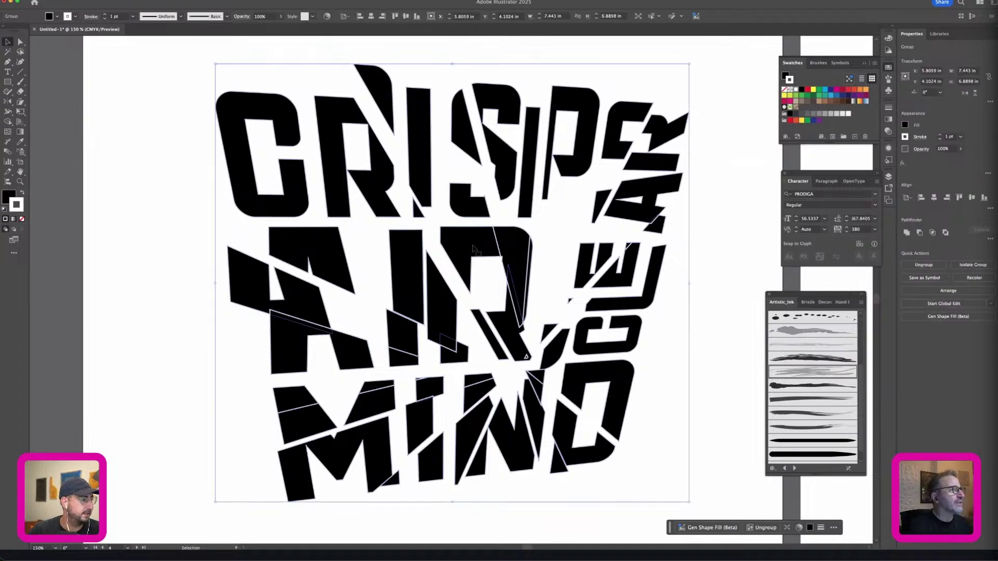
pyautogui.click(138, 1)
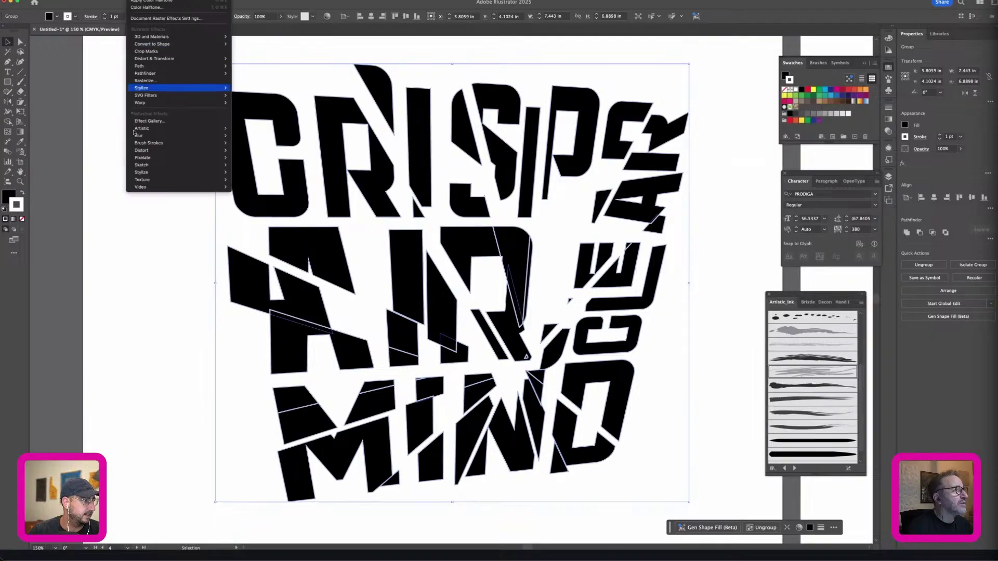
pyautogui.moveTo(139, 126)
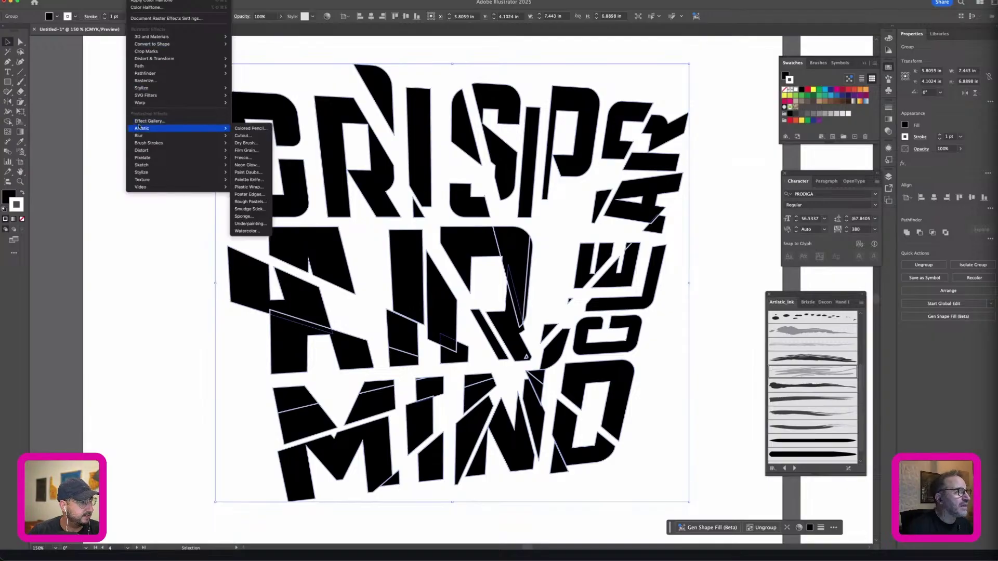
pyautogui.click(257, 167)
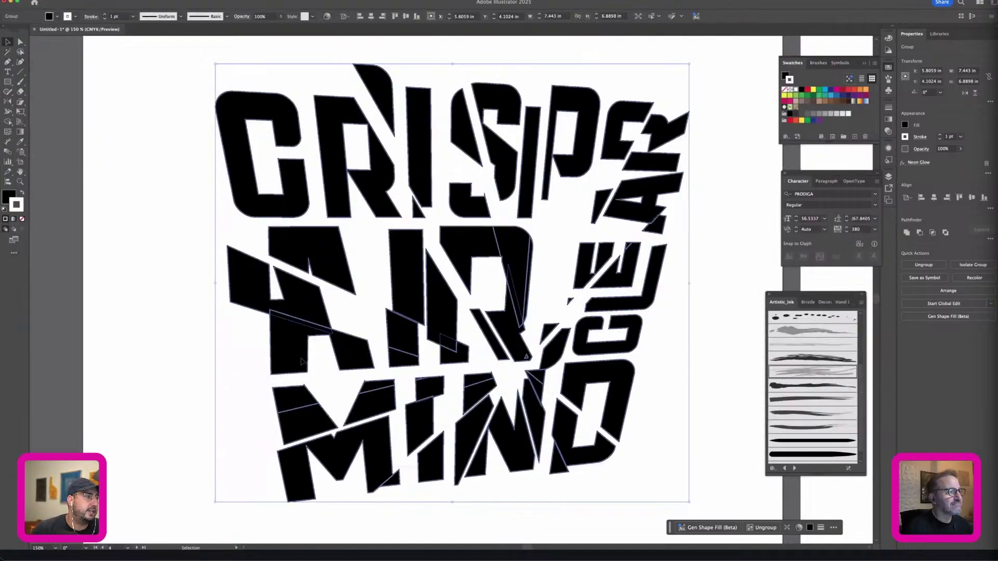
pyautogui.press('super+z')
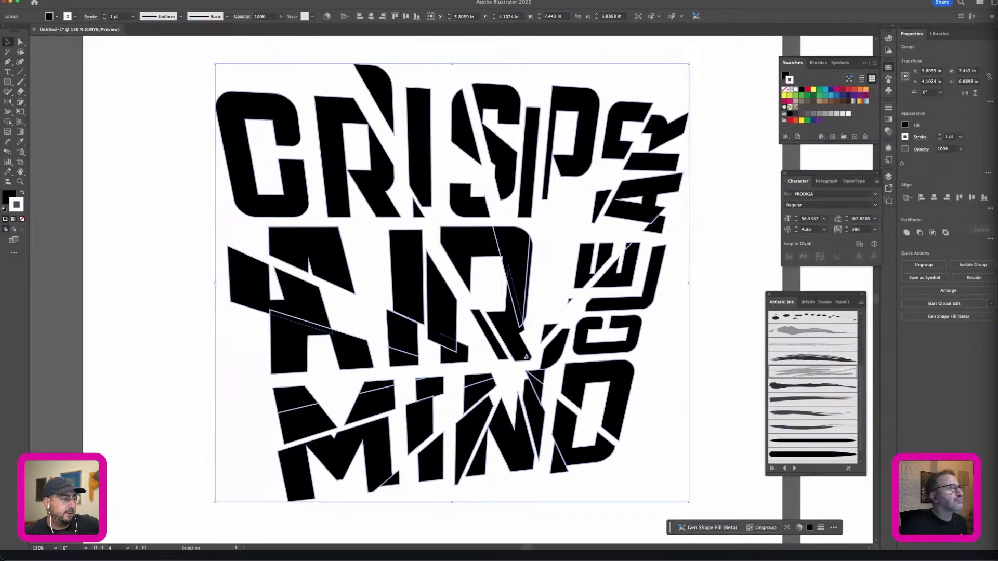
pyautogui.click(112, 1)
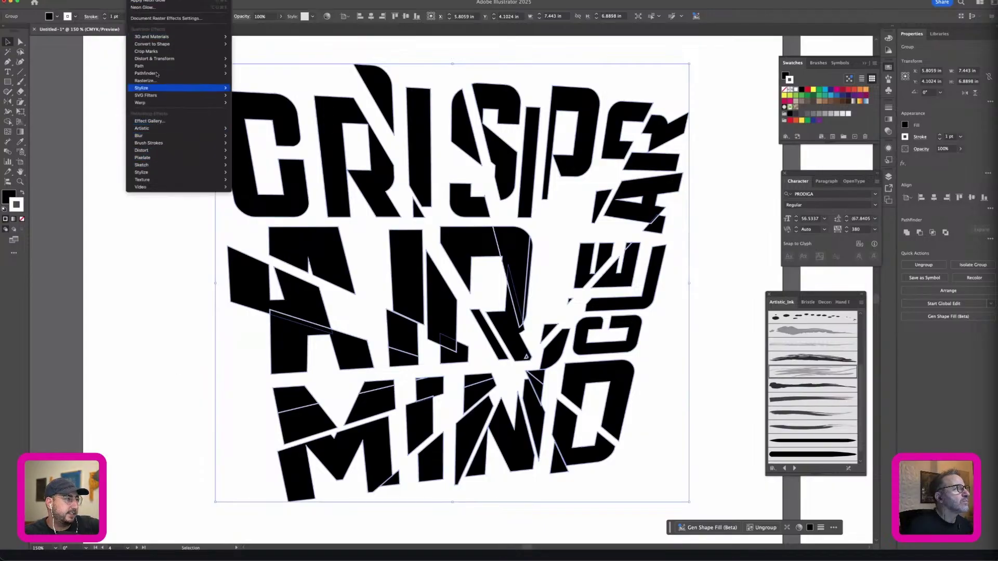
pyautogui.moveTo(156, 74)
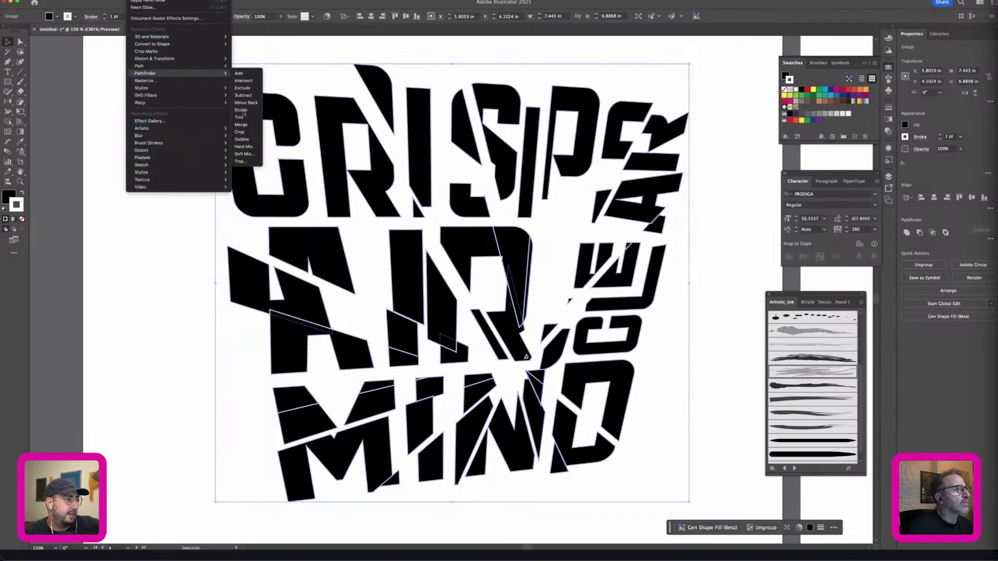
pyautogui.moveTo(218, 88)
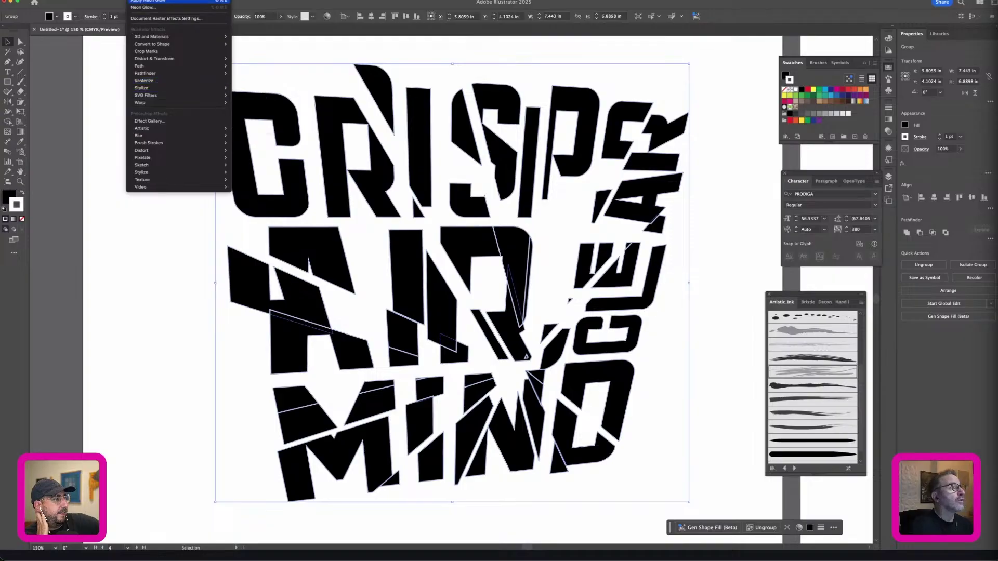
pyautogui.click(512, 21)
# Step: Change the shattered lettering's fill from black to a medium grey, keeping the white stroke
pyautogui.press('x')
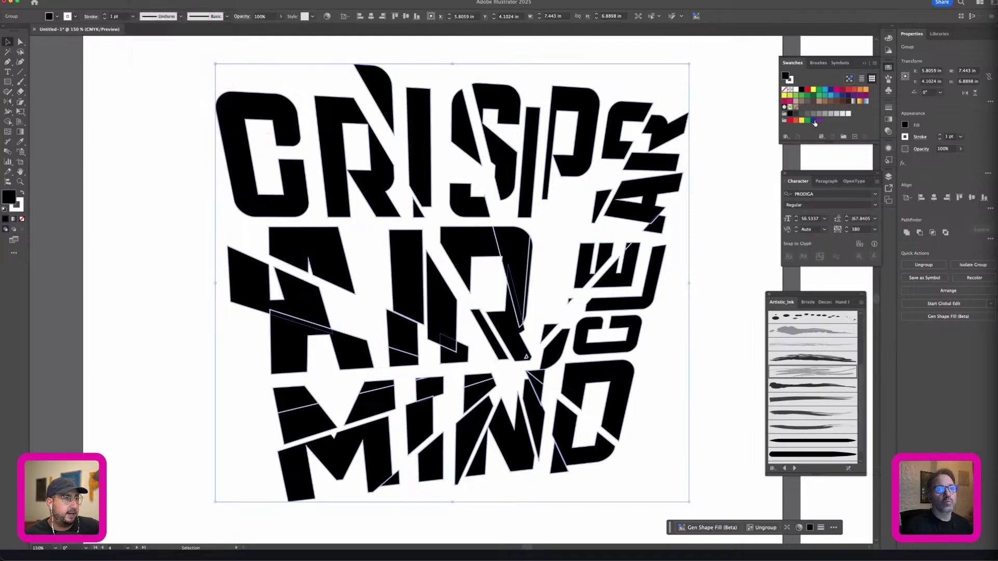
pyautogui.click(820, 116)
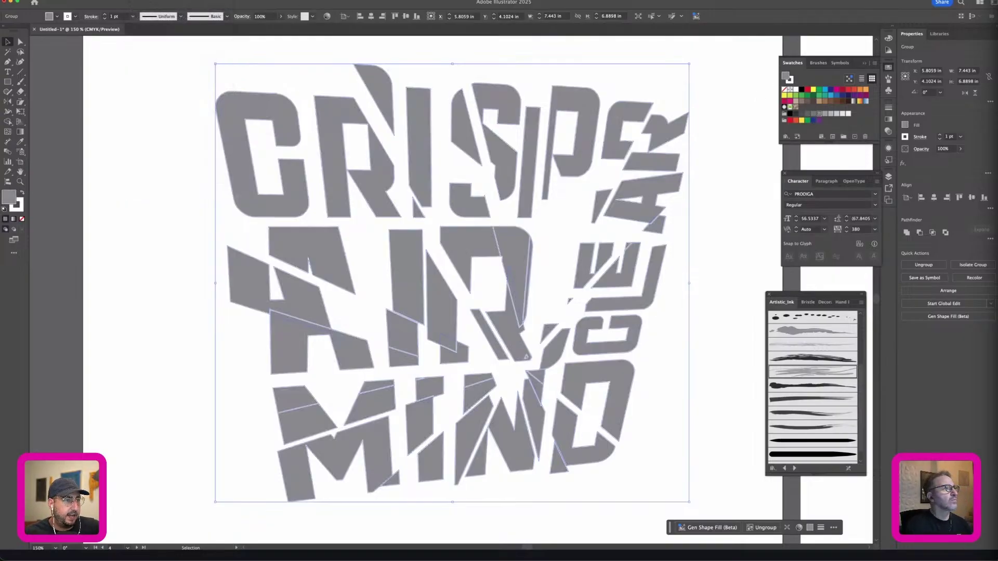
# Step: Try the Chrome sketch effect on the grey shattered lettering, view it deselected, and undo it
pyautogui.click(137, 1)
pyautogui.moveTo(139, 97)
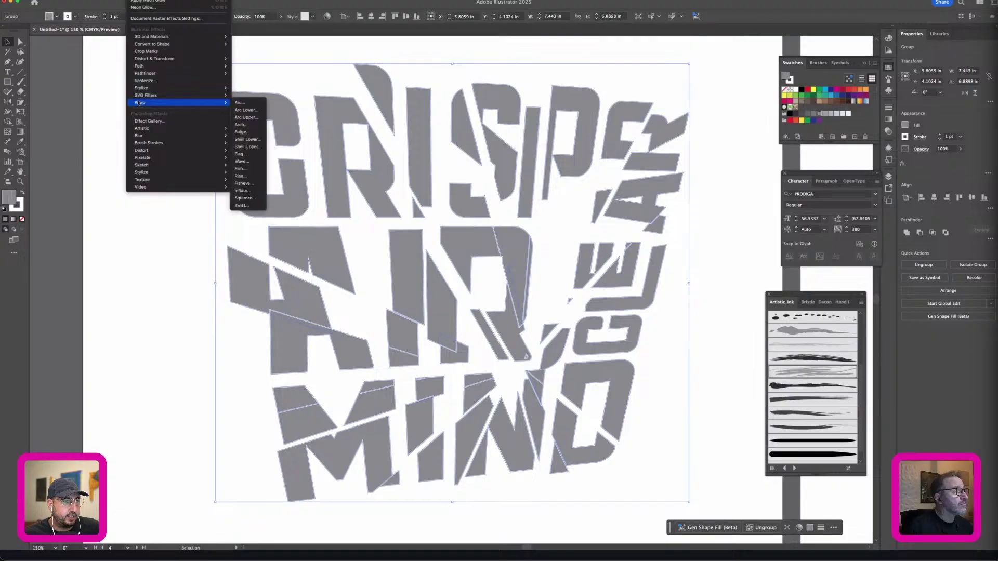
pyautogui.moveTo(145, 165)
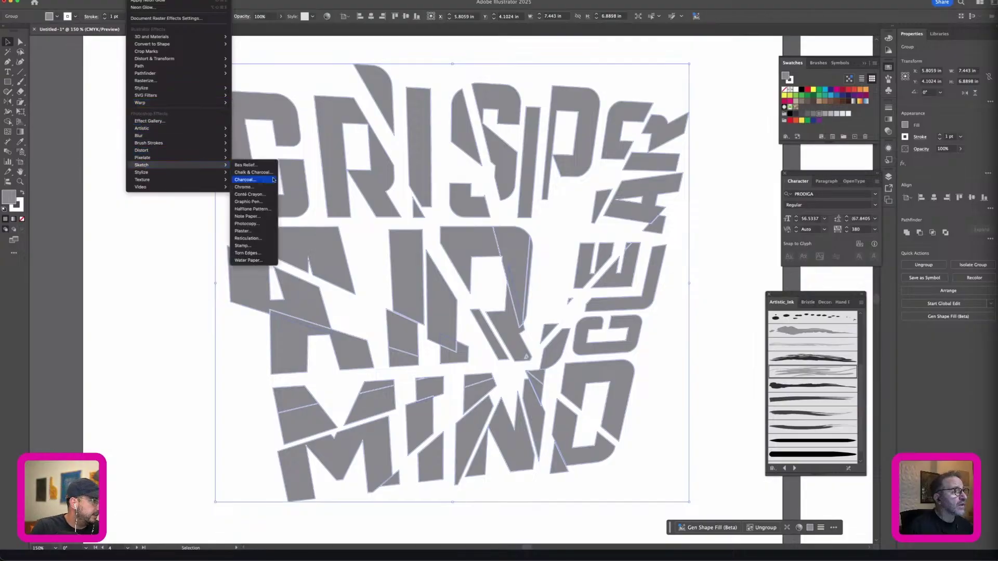
pyautogui.click(259, 188)
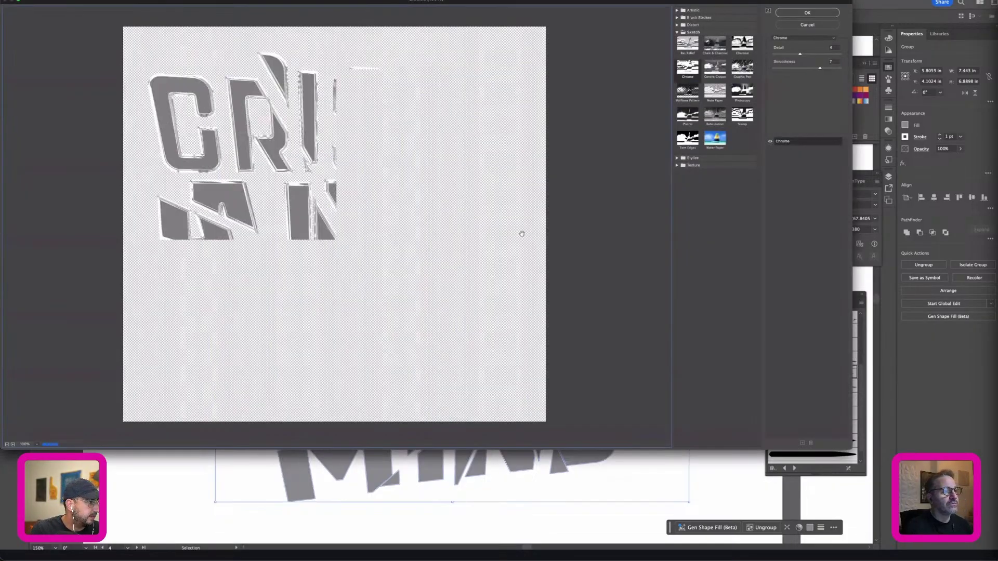
pyautogui.click(811, 13)
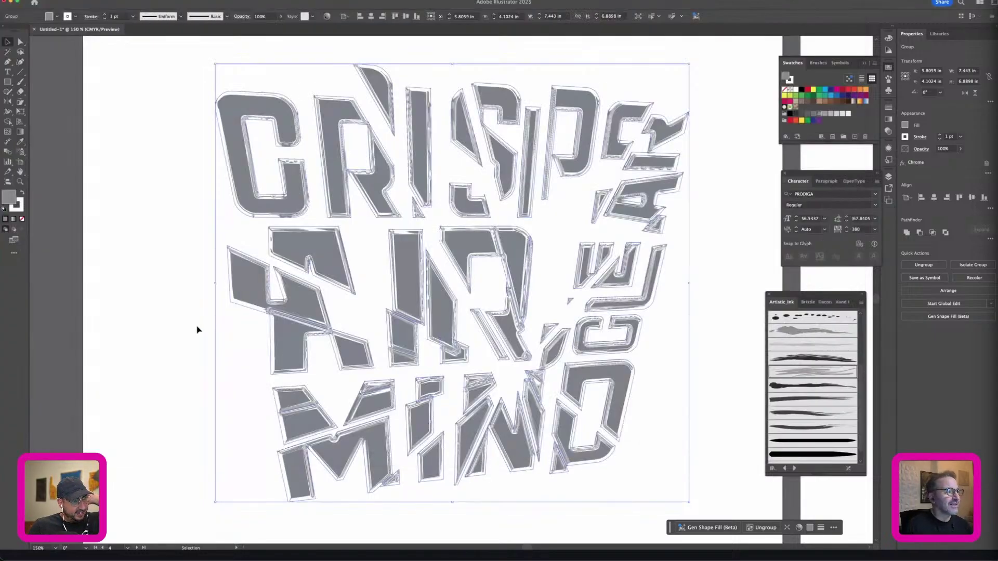
pyautogui.click(193, 331)
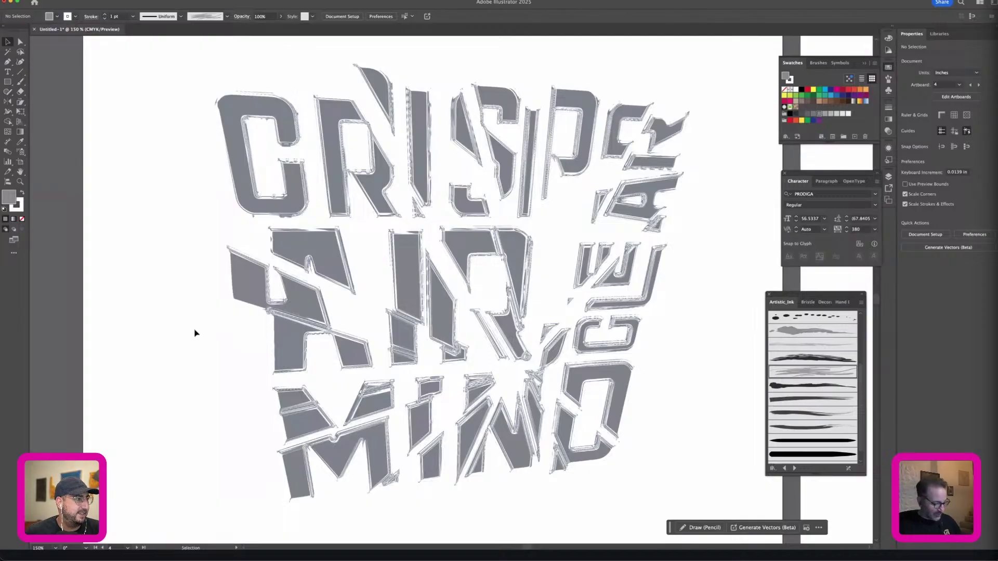
pyautogui.press('super+z')
pyautogui.press('super+z')
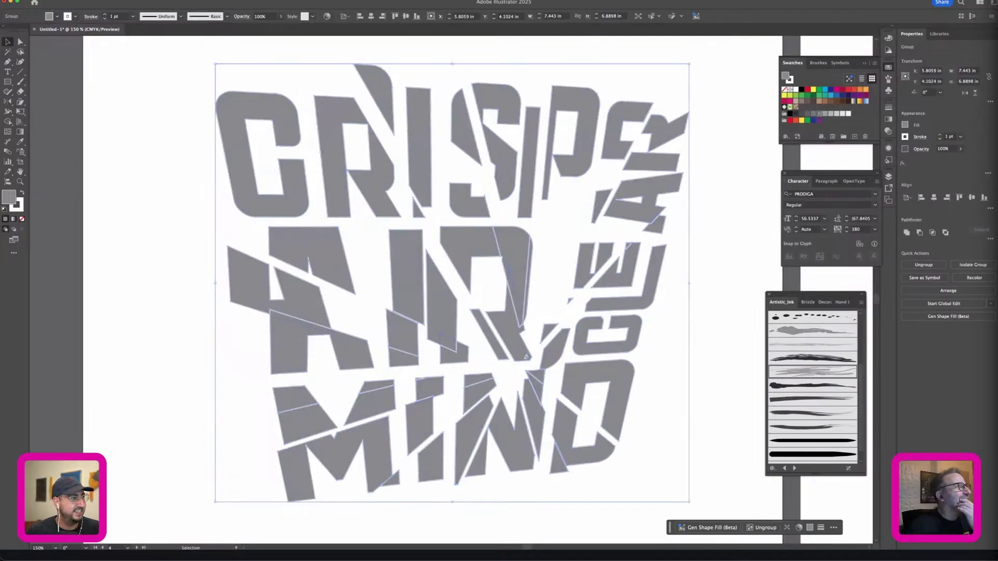
# Step: Compare the Photocopy, Graphic Pen, Chrome and Halftone Pattern effects on the shattered lettering, apply Reticulation instead and deselect it
pyautogui.click(138, 0)
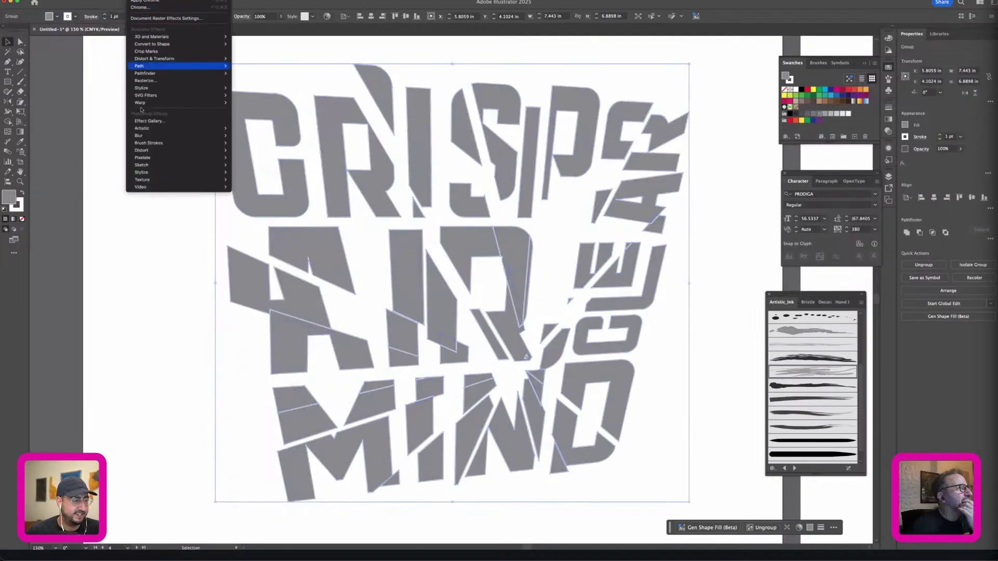
pyautogui.moveTo(146, 166)
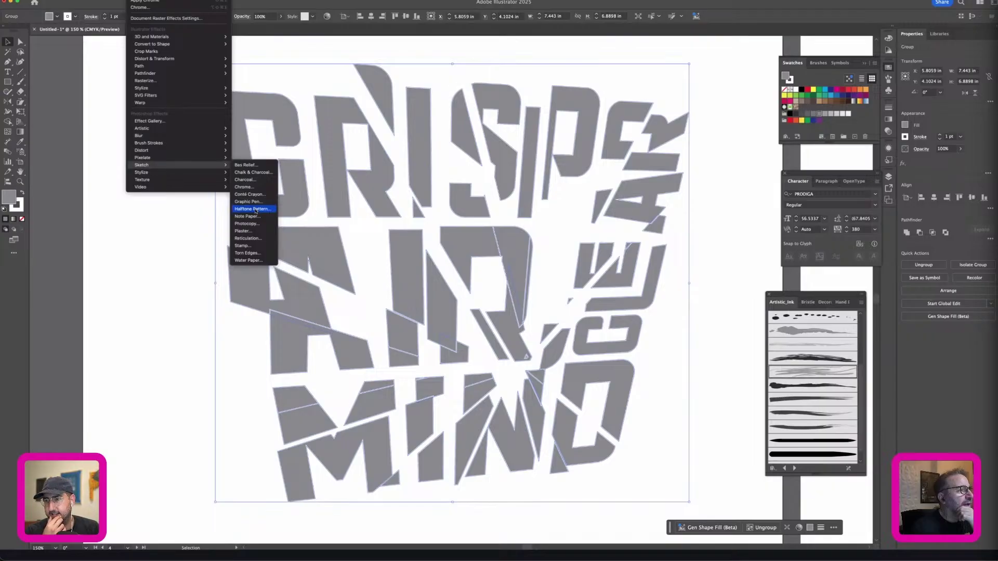
pyautogui.click(255, 224)
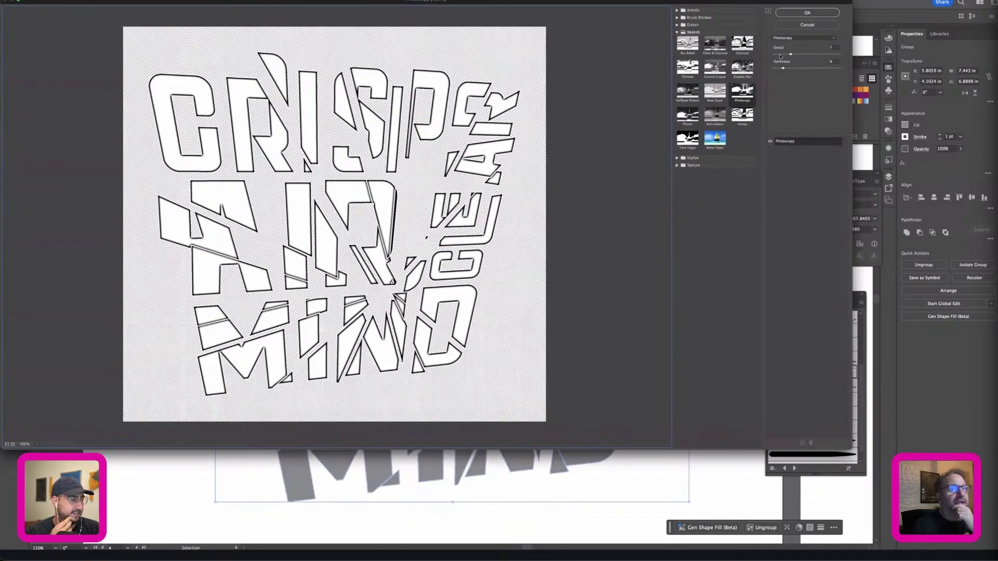
pyautogui.click(746, 67)
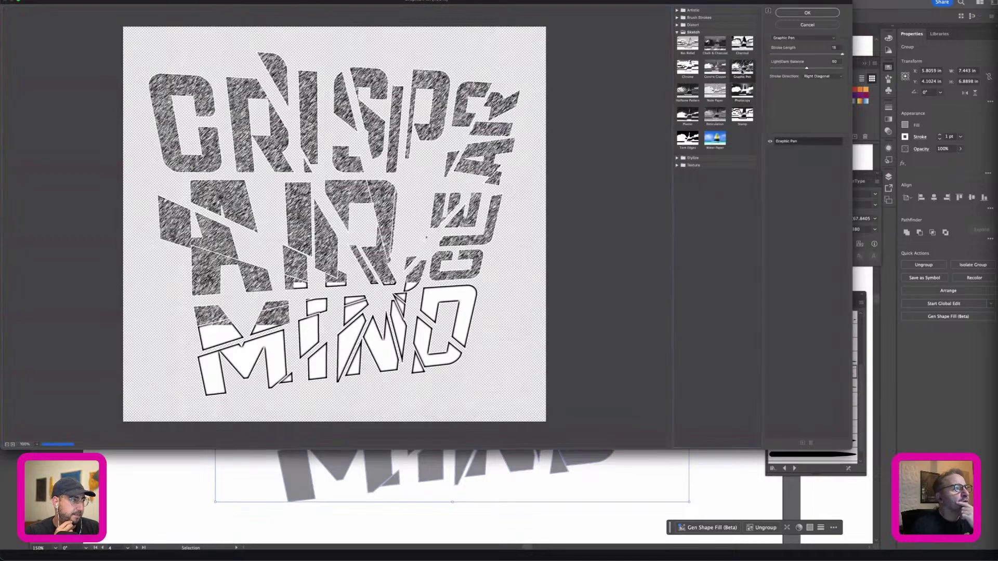
pyautogui.click(694, 72)
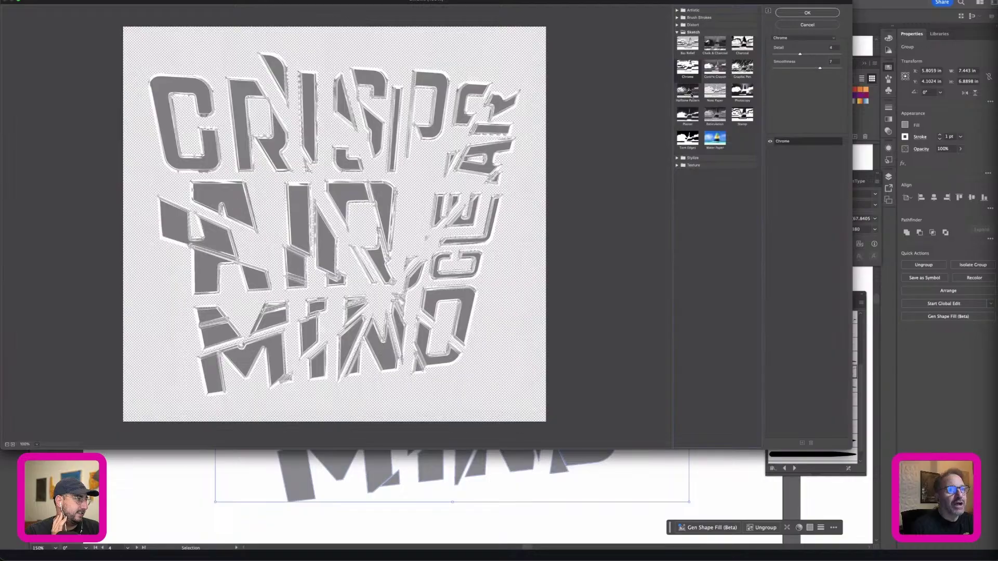
pyautogui.click(695, 93)
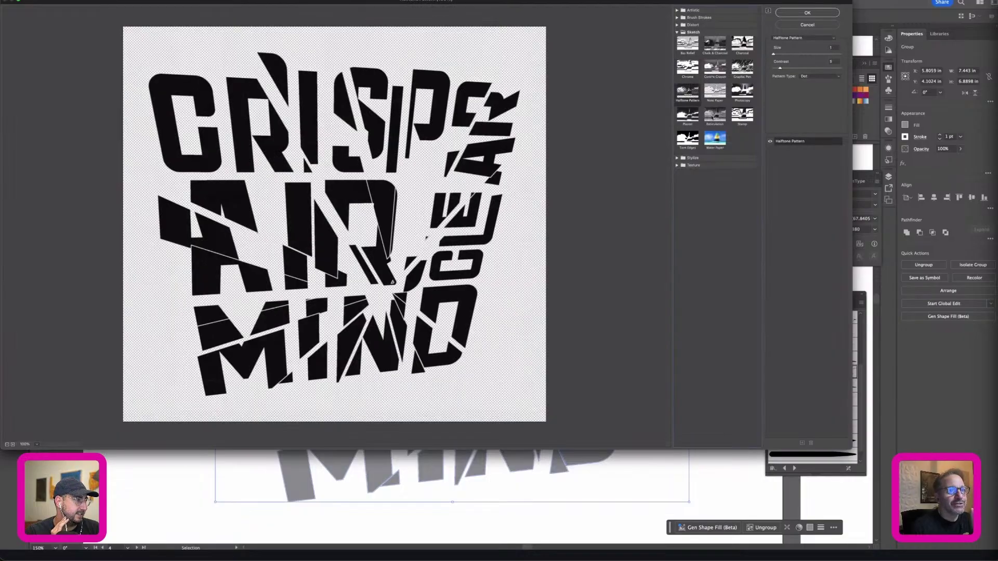
pyautogui.click(713, 116)
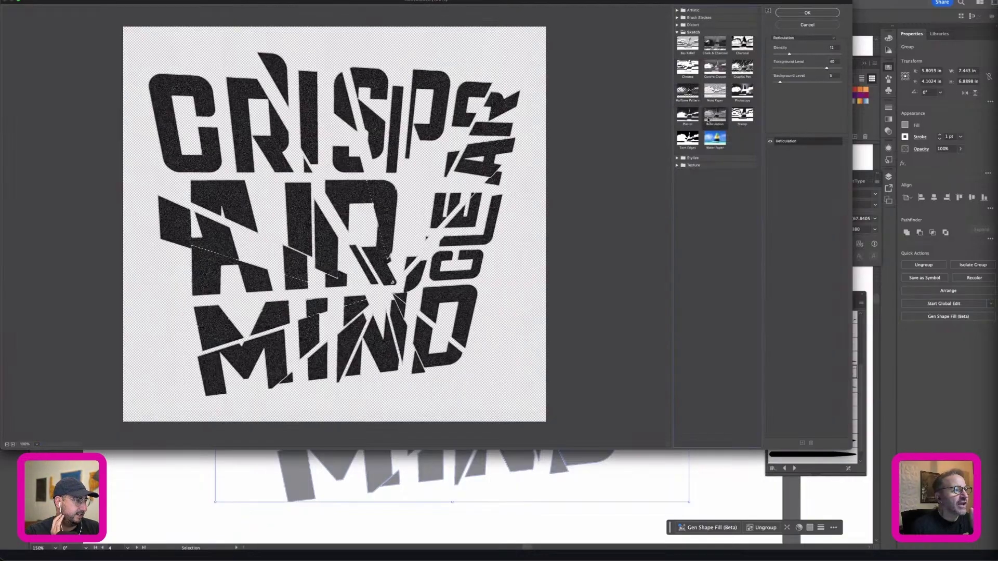
pyautogui.click(809, 16)
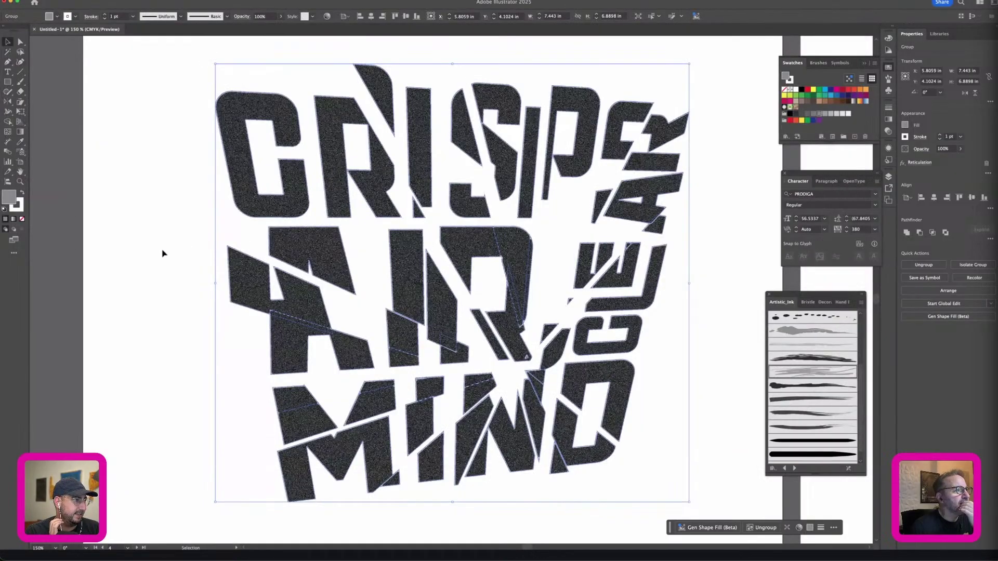
pyautogui.click(162, 253)
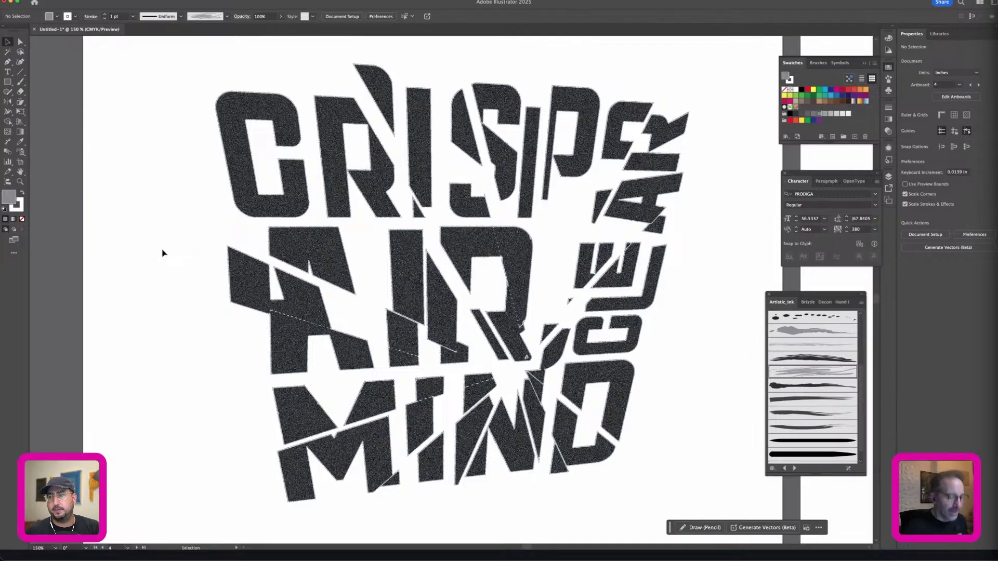
# Step: Review the artboards and examine the Reset The Creative Clock and New Season Same Passion lettering variations up close
pyautogui.press('super+minus')
pyautogui.press('super+minus')
pyautogui.press('super+minus')
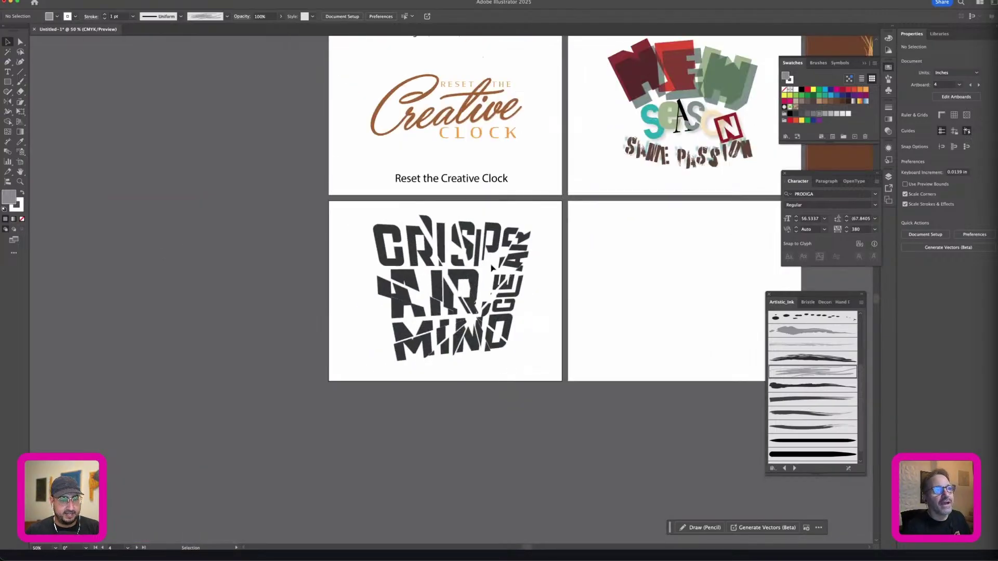
pyautogui.scroll(3, 559, 273)
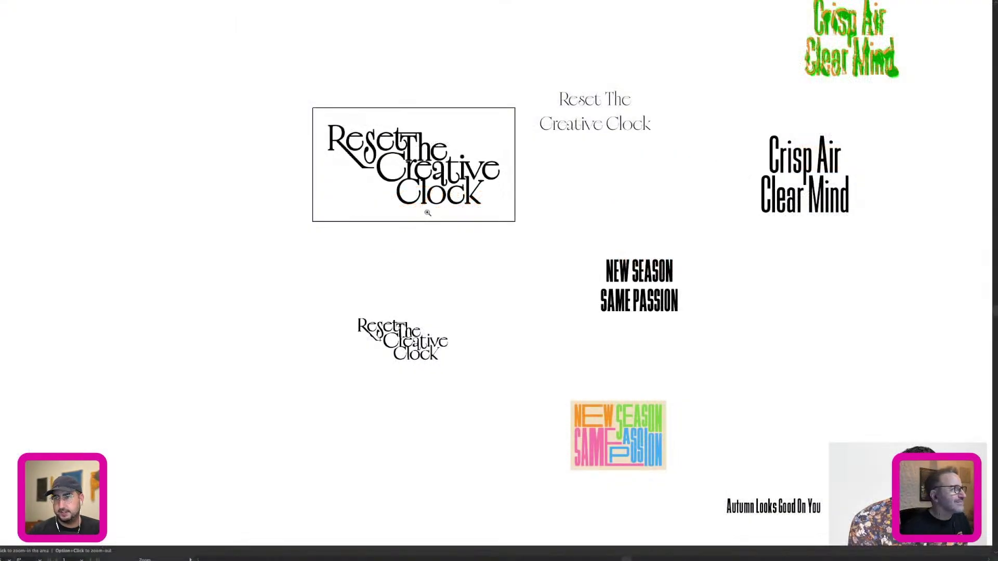
pyautogui.moveTo(389, 311); pyautogui.dragTo(637, 264)
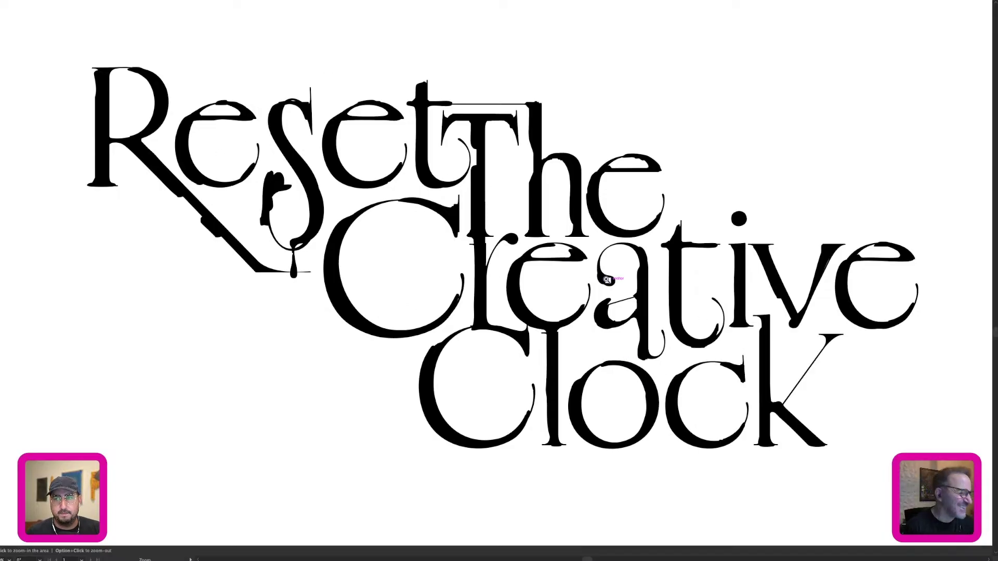
pyautogui.moveTo(621, 282); pyautogui.dragTo(411, 237)
pyautogui.press('space')
pyautogui.moveTo(842, 361); pyautogui.dragTo(451, 240)
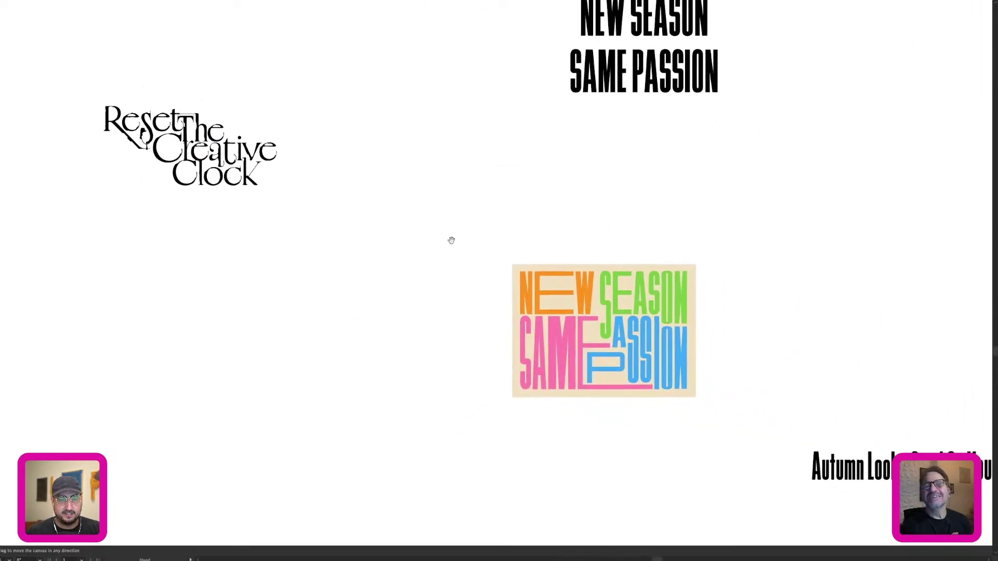
pyautogui.moveTo(639, 326); pyautogui.dragTo(815, 348)
pyautogui.press('space')
pyautogui.moveTo(755, 351); pyautogui.dragTo(741, 279)
pyautogui.moveTo(604, 303); pyautogui.dragTo(345, 223)
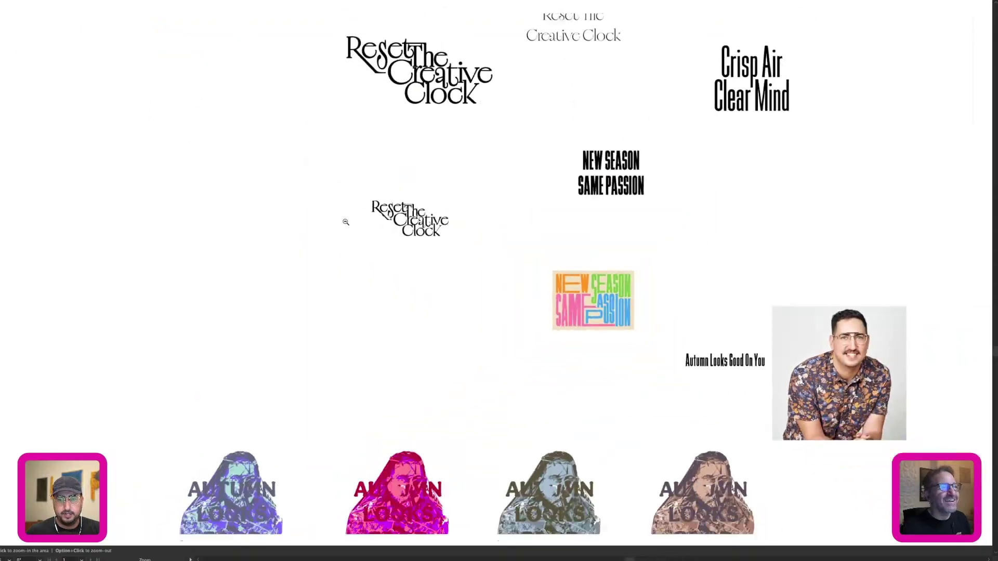
# Step: Examine the four Autumn Looks Good On You portrait artworks and their colour variations up close
pyautogui.press('space')
pyautogui.moveTo(584, 354); pyautogui.dragTo(655, 166)
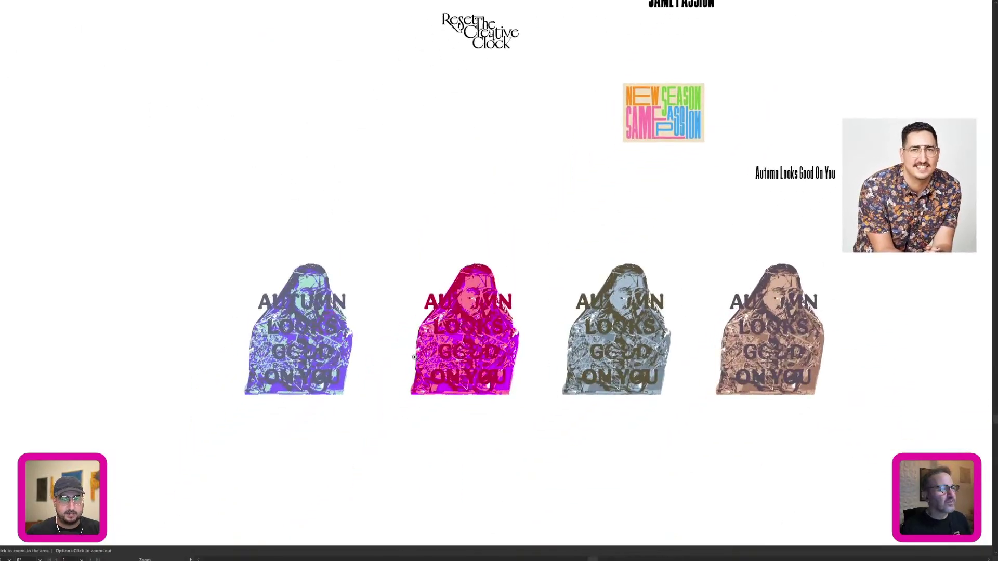
pyautogui.moveTo(486, 354); pyautogui.dragTo(609, 349)
pyautogui.press('space')
pyautogui.moveTo(242, 340); pyautogui.dragTo(560, 314)
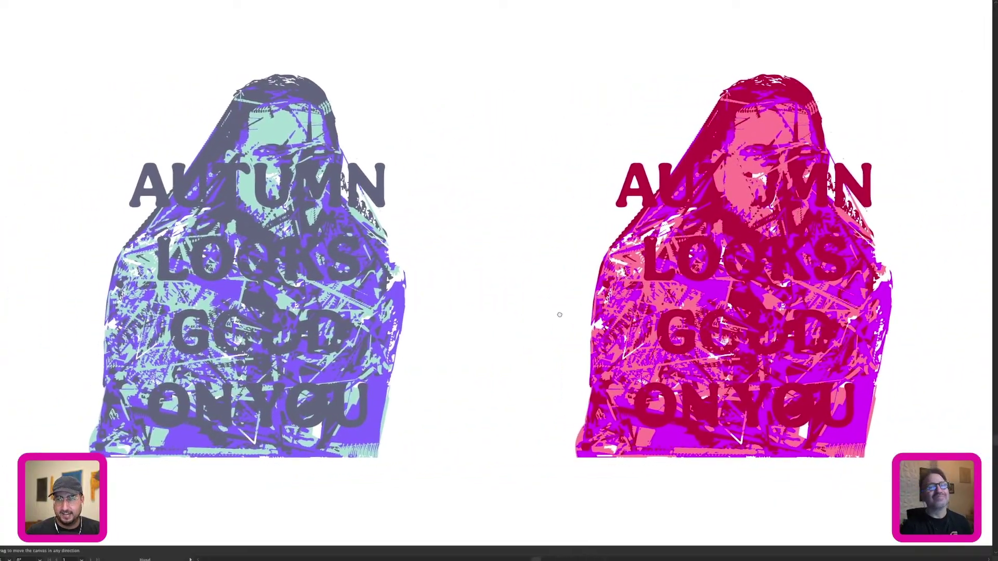
pyautogui.moveTo(697, 258); pyautogui.dragTo(661, 226)
pyautogui.moveTo(724, 217); pyautogui.dragTo(390, 318)
pyautogui.moveTo(572, 237); pyautogui.dragTo(520, 335)
# Step: Review the Creative Clock, New Season, Autumn and shattered Crisp Air artboards one after another at close range
pyautogui.moveTo(555, 121); pyautogui.dragTo(669, 360)
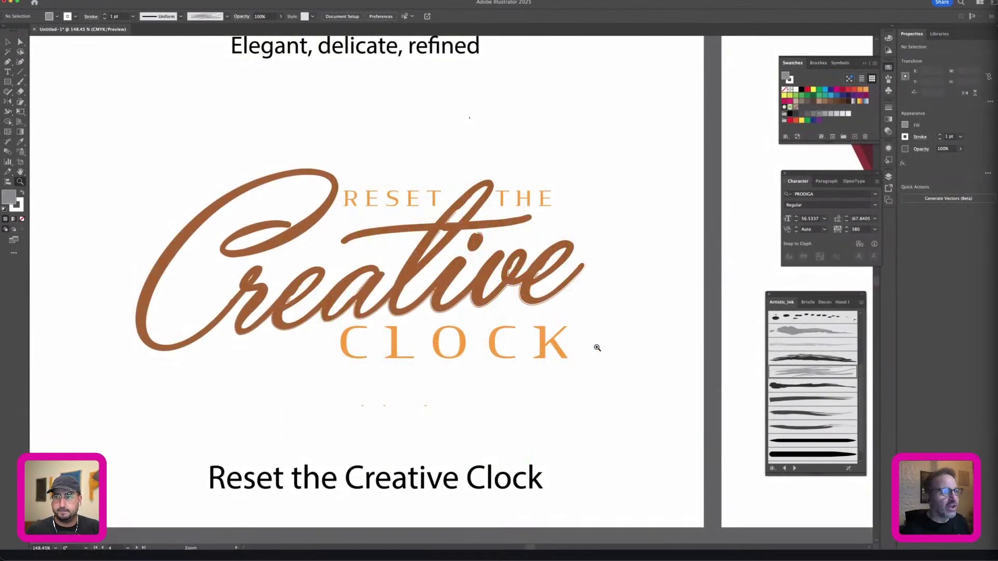
pyautogui.moveTo(657, 358); pyautogui.dragTo(361, 354)
pyautogui.moveTo(626, 326); pyautogui.dragTo(358, 359)
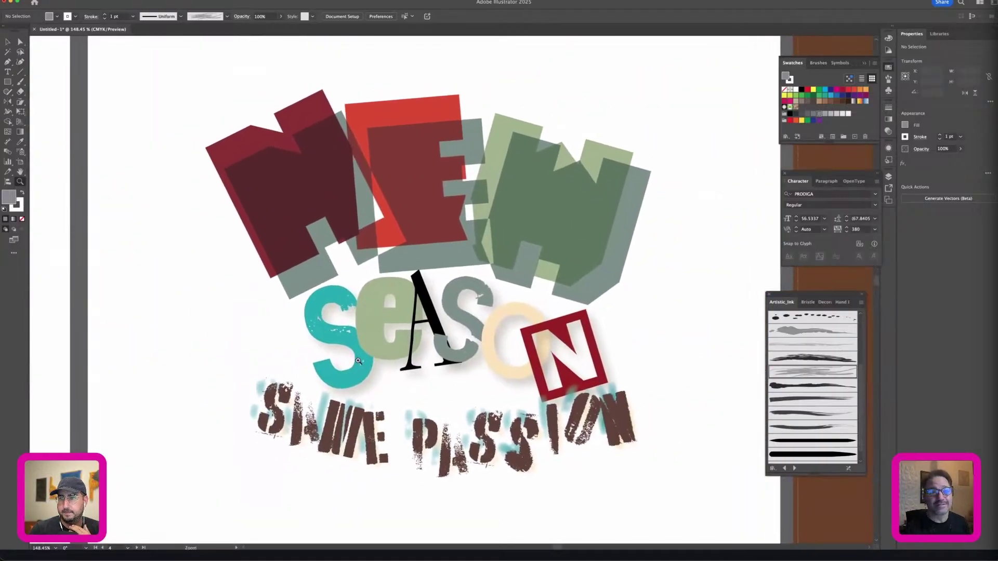
pyautogui.moveTo(633, 335); pyautogui.dragTo(133, 354)
pyautogui.hscroll(5, 133, 354)
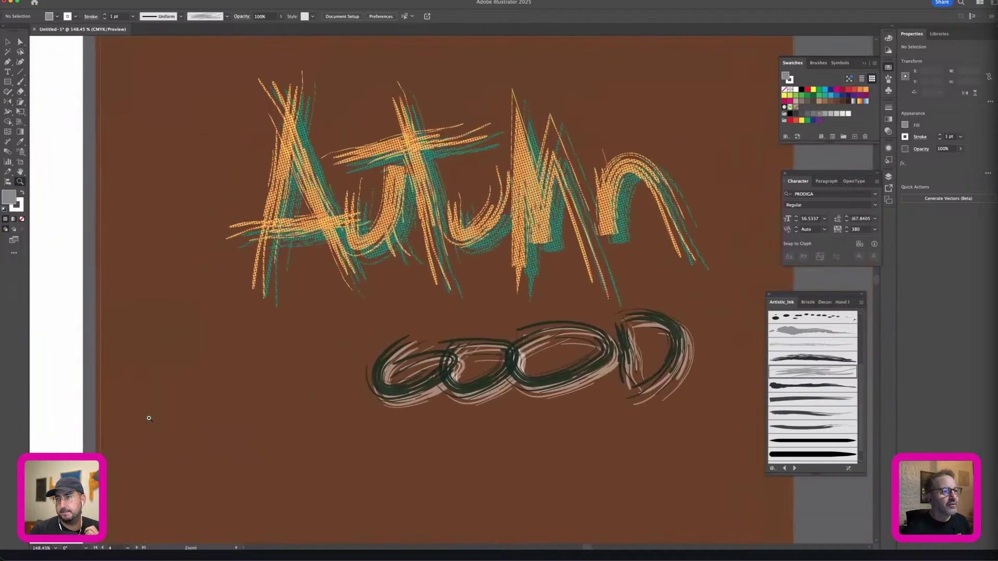
pyautogui.hscroll(-15, 278, 372)
pyautogui.scroll(-5, 278, 373)
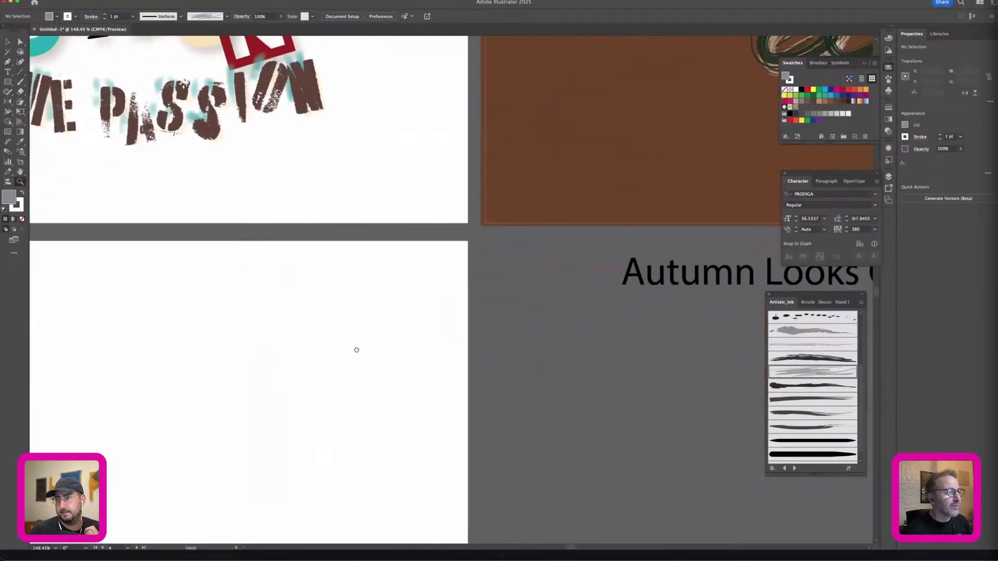
pyautogui.hscroll(-12, 362, 362)
pyautogui.scroll(-6, 362, 363)
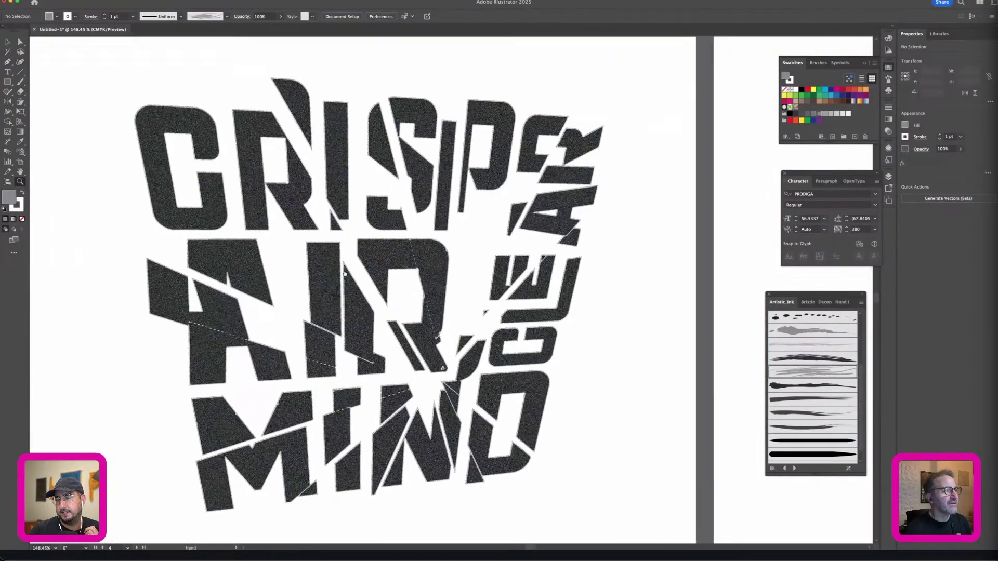